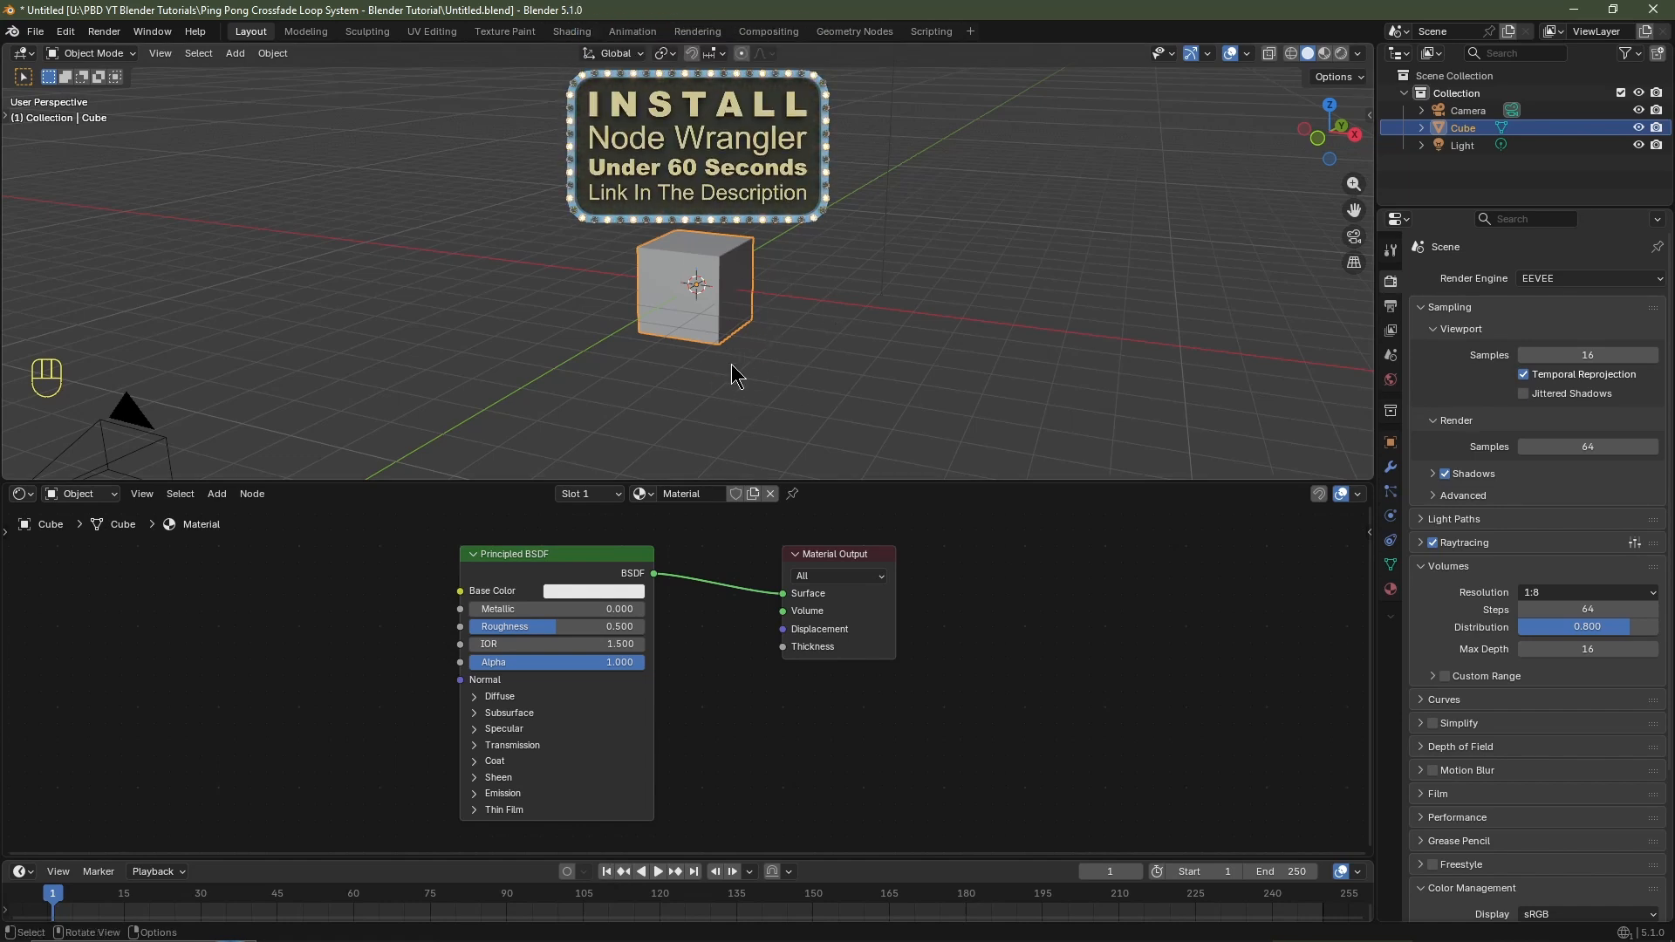
Delete the default cube and add an ico sphere in its place.
{"action": "left_click", "coordinate": [703, 258]}
{"action": "key", "text": "Delete"}
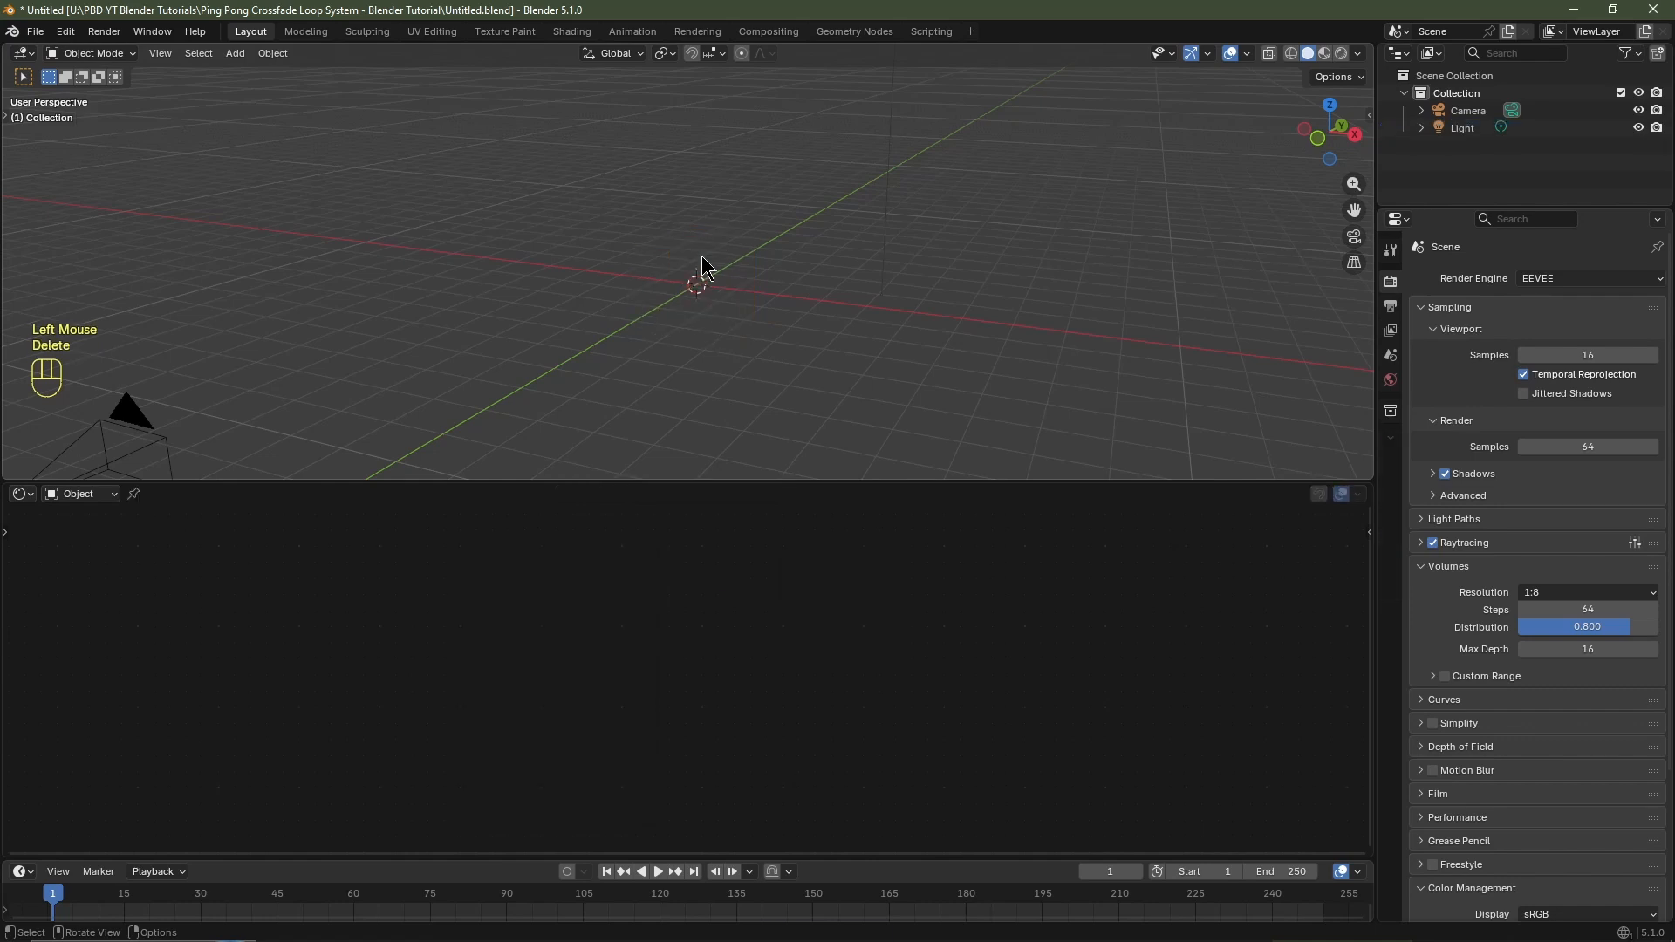
{"action": "key", "text": "shift+a"}
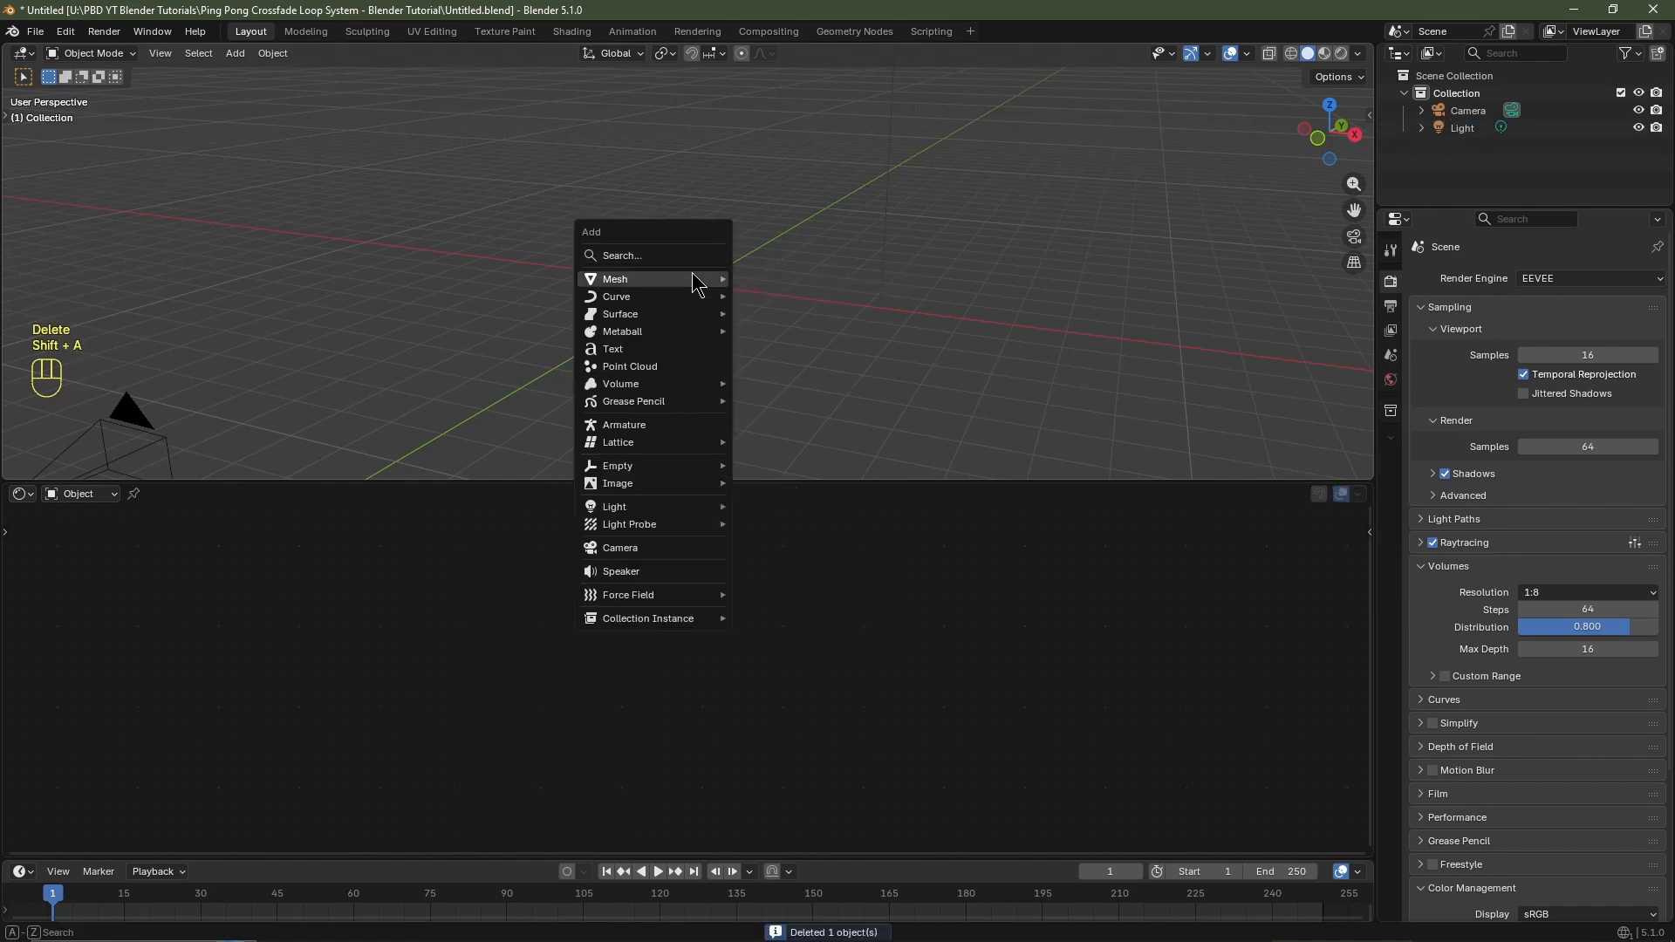
{"action": "mouse_move", "coordinate": [693, 276]}
{"action": "left_click", "coordinate": [770, 351]}
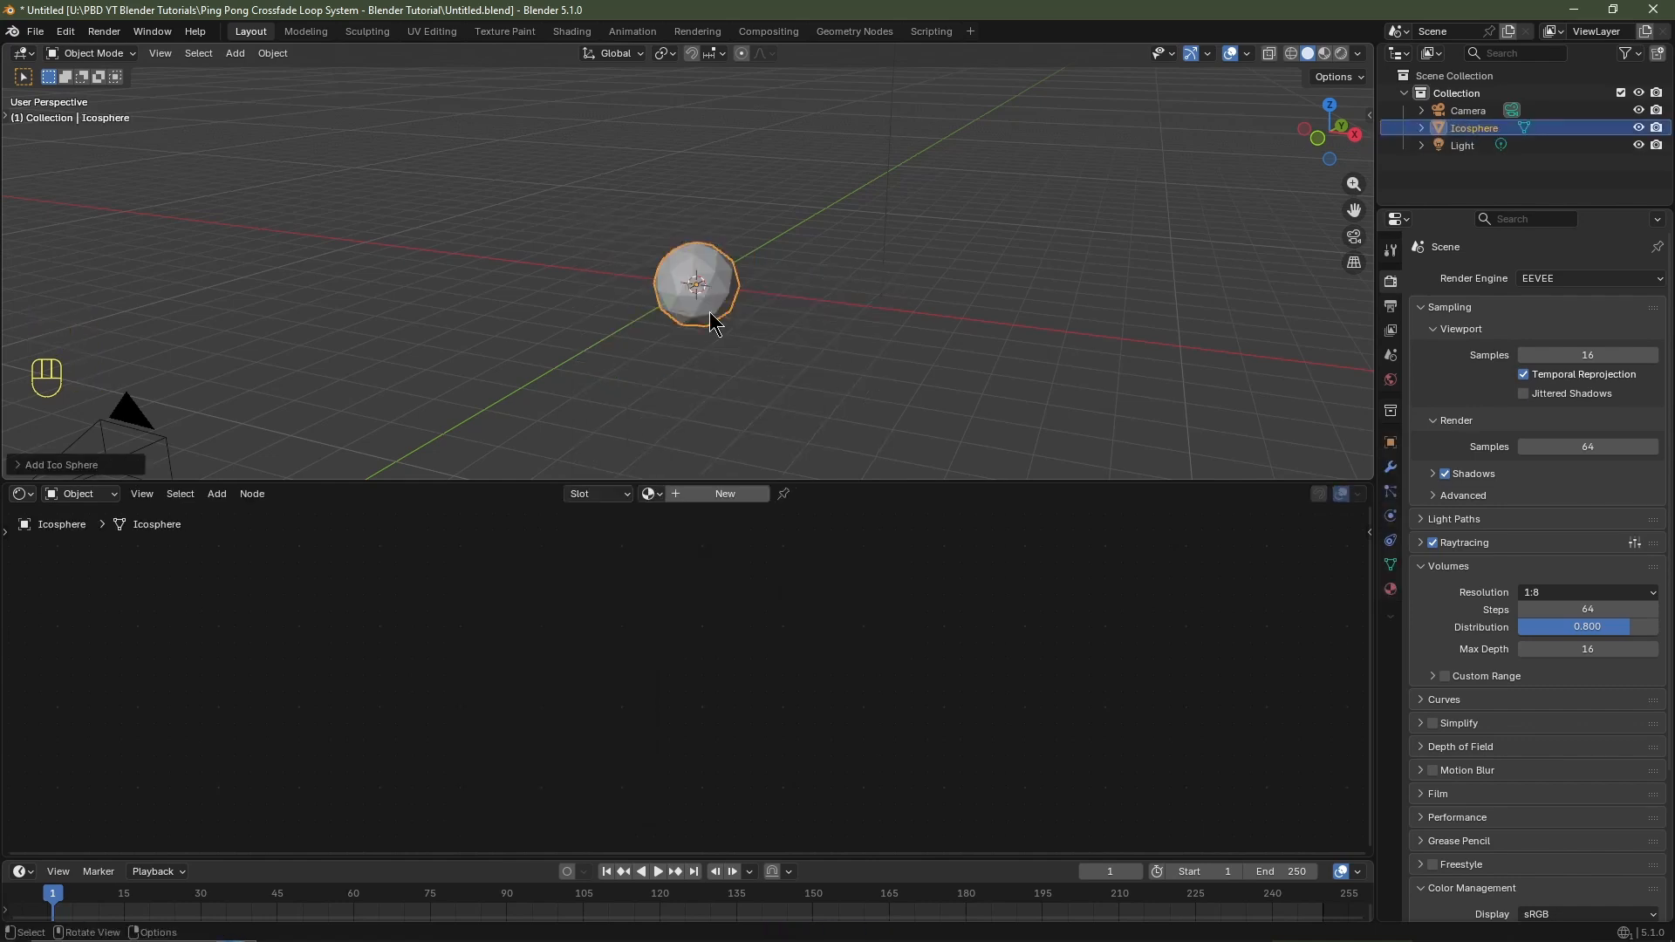
Set the new ico sphere's subdivisions to 4.
{"action": "left_click", "coordinate": [19, 466]}
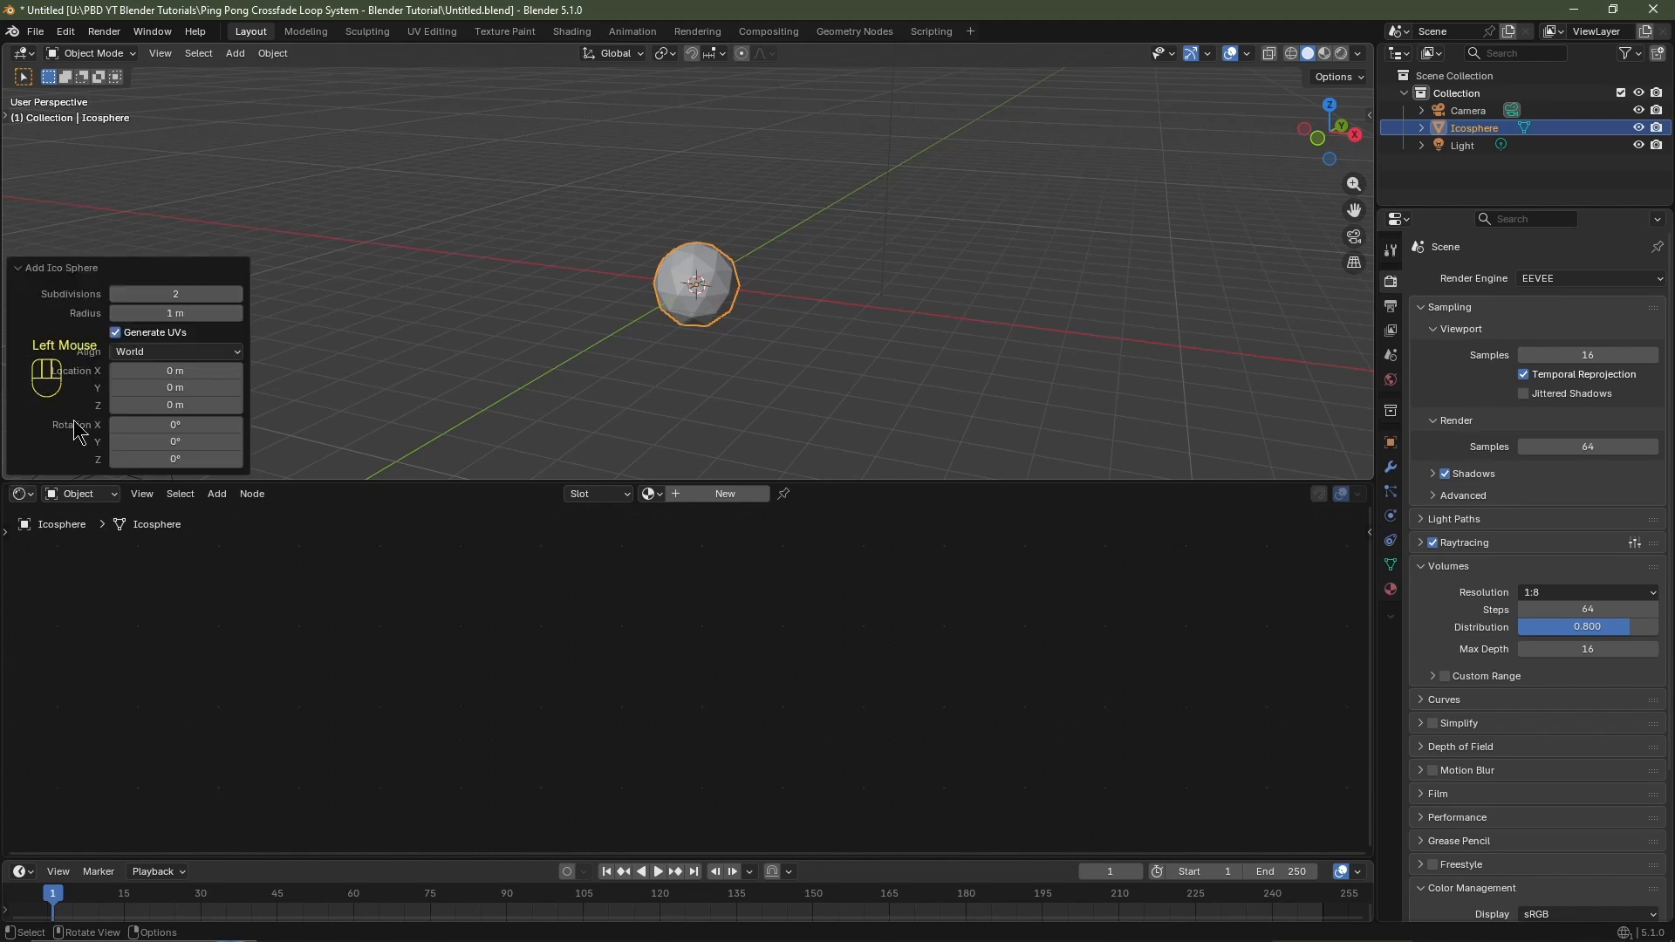
{"action": "left_click", "coordinate": [166, 295]}
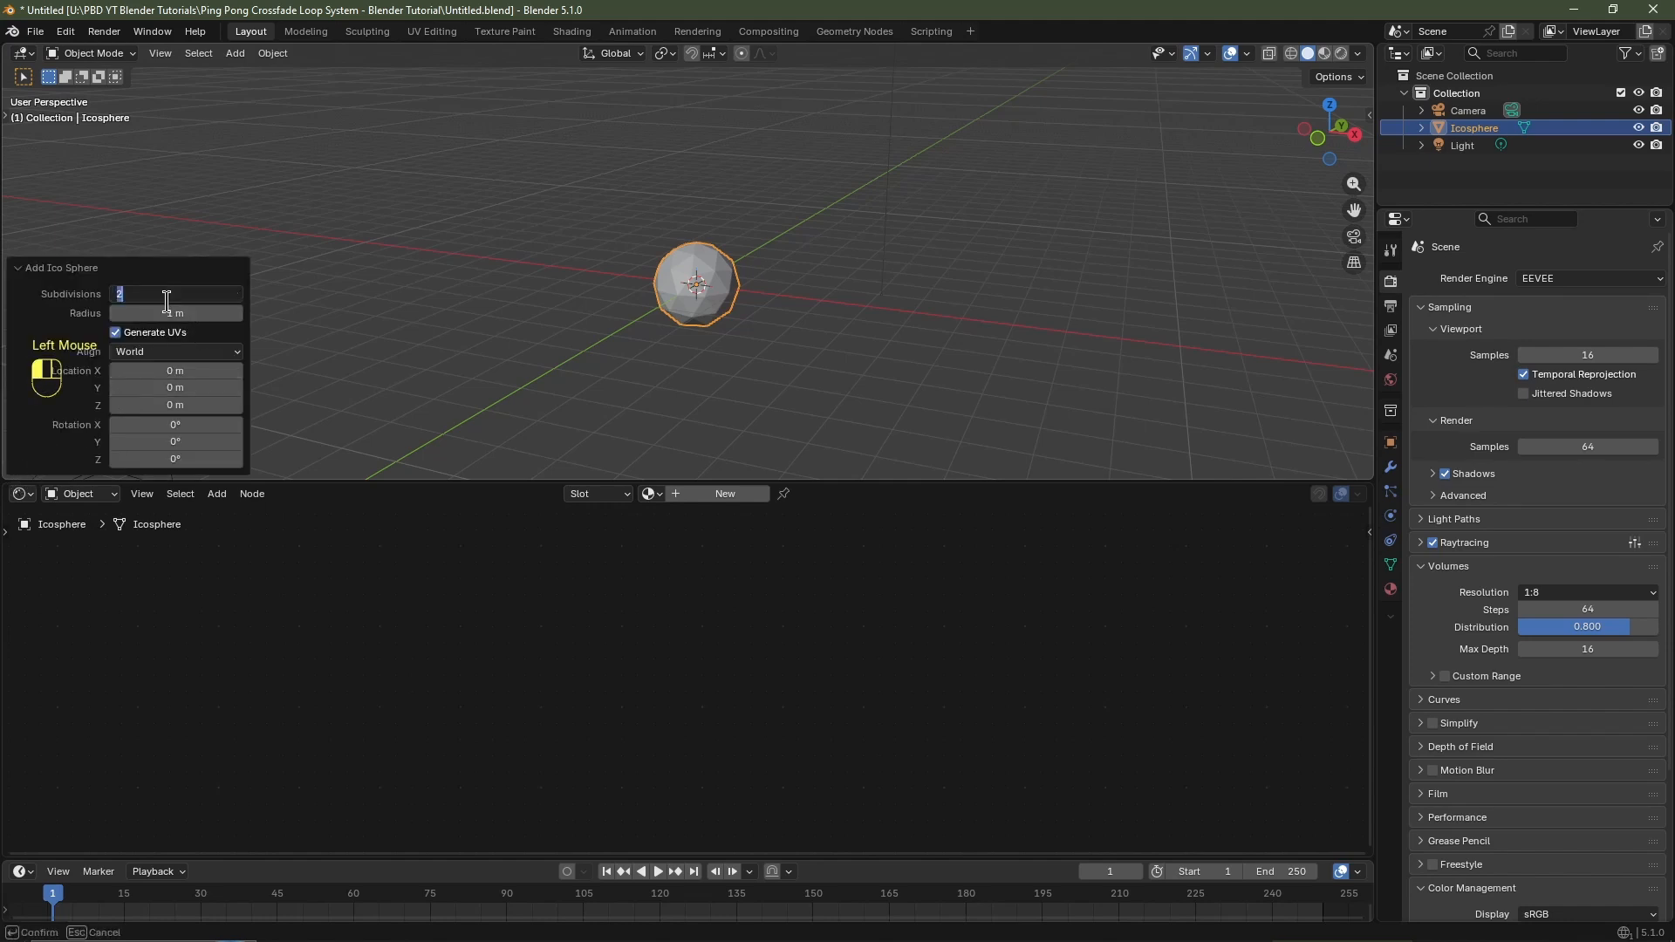
{"action": "key", "text": "Return"}
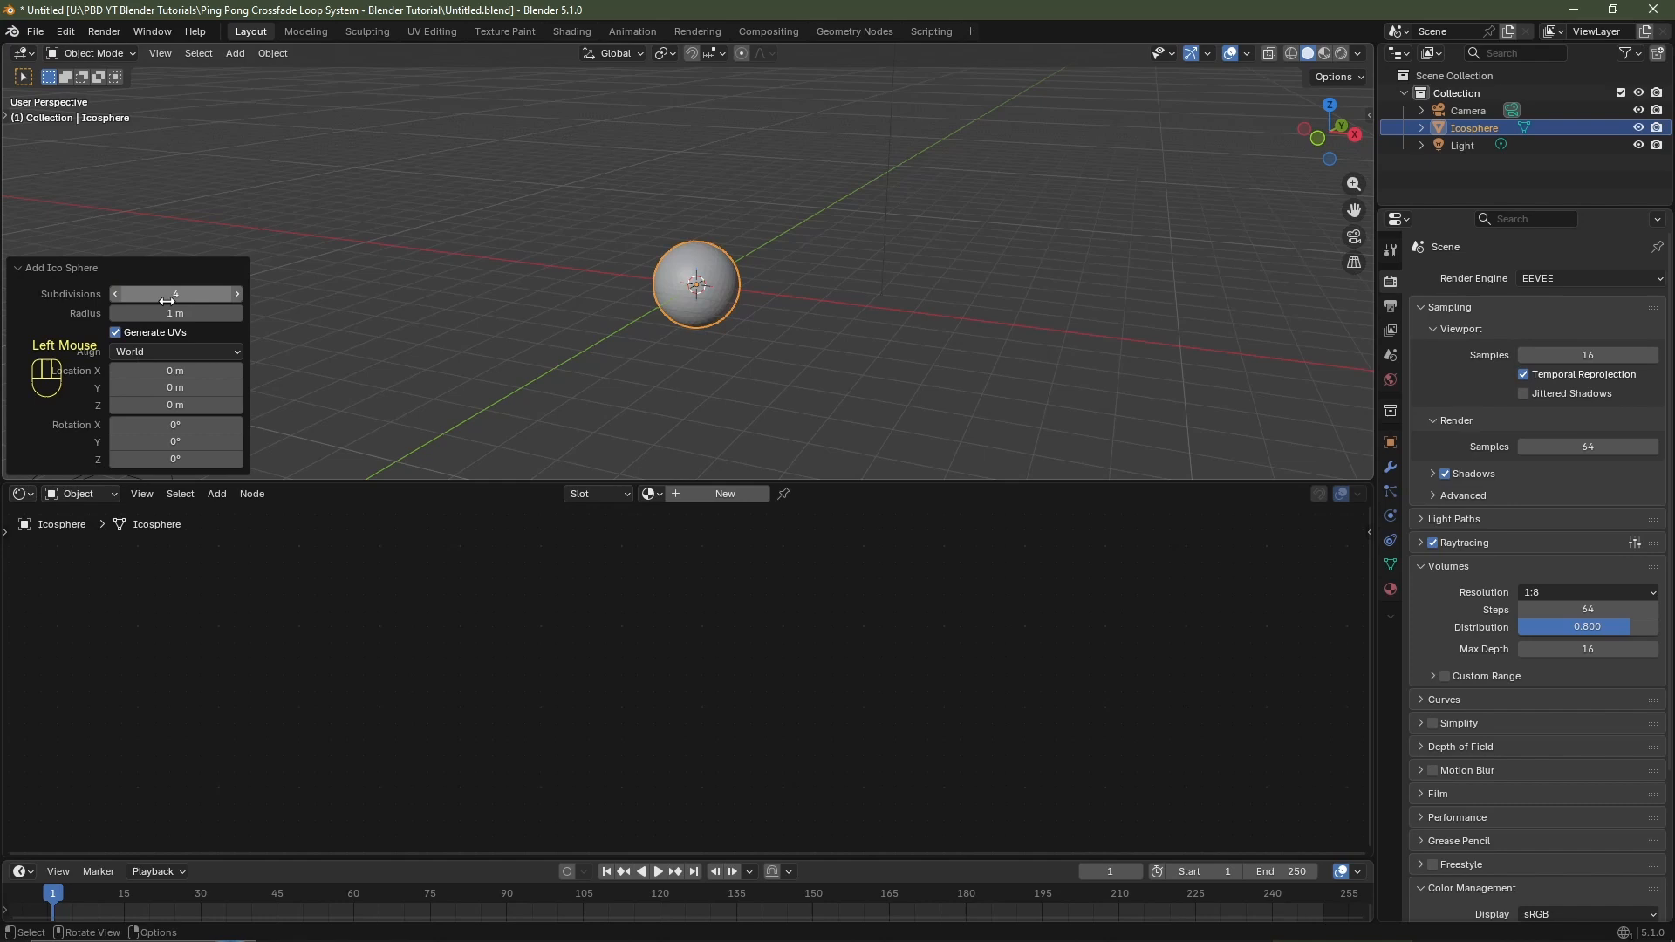
{"action": "left_click", "coordinate": [19, 267]}
Shade the ico sphere smooth and assign the existing material named Material to it.
{"action": "scroll", "coordinate": [707, 328], "scroll_direction": "up", "scroll_amount": 2}
{"action": "right_click", "coordinate": [708, 328]}
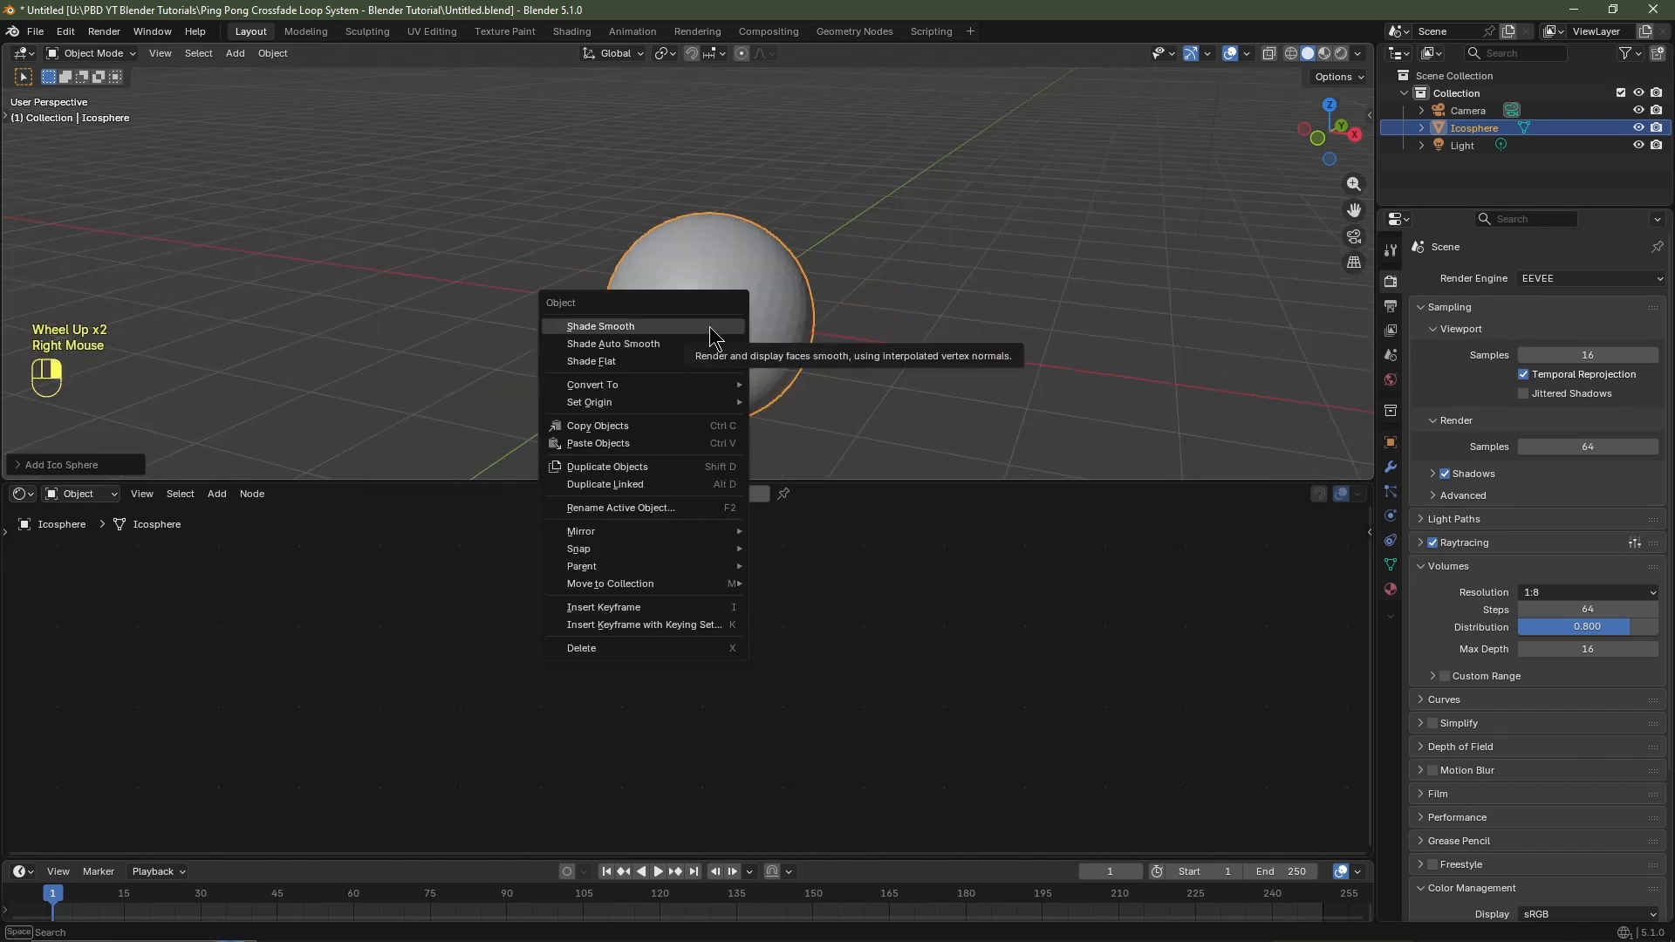
{"action": "left_click", "coordinate": [709, 329]}
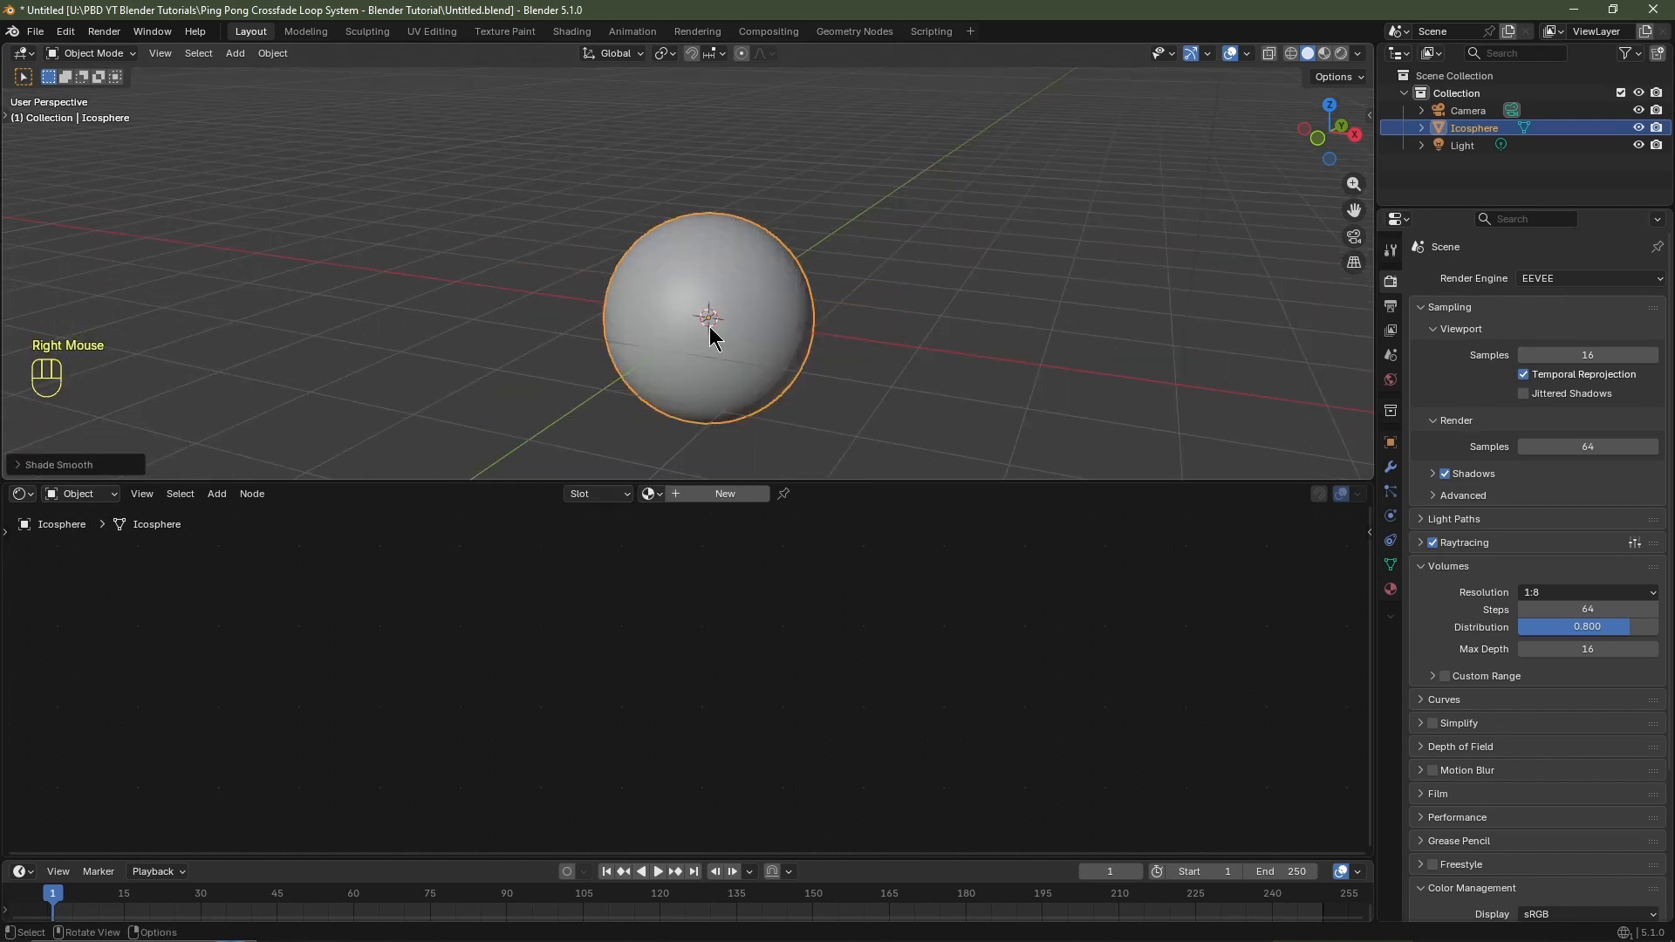
{"action": "left_click", "coordinate": [650, 494]}
{"action": "left_click", "coordinate": [682, 521]}
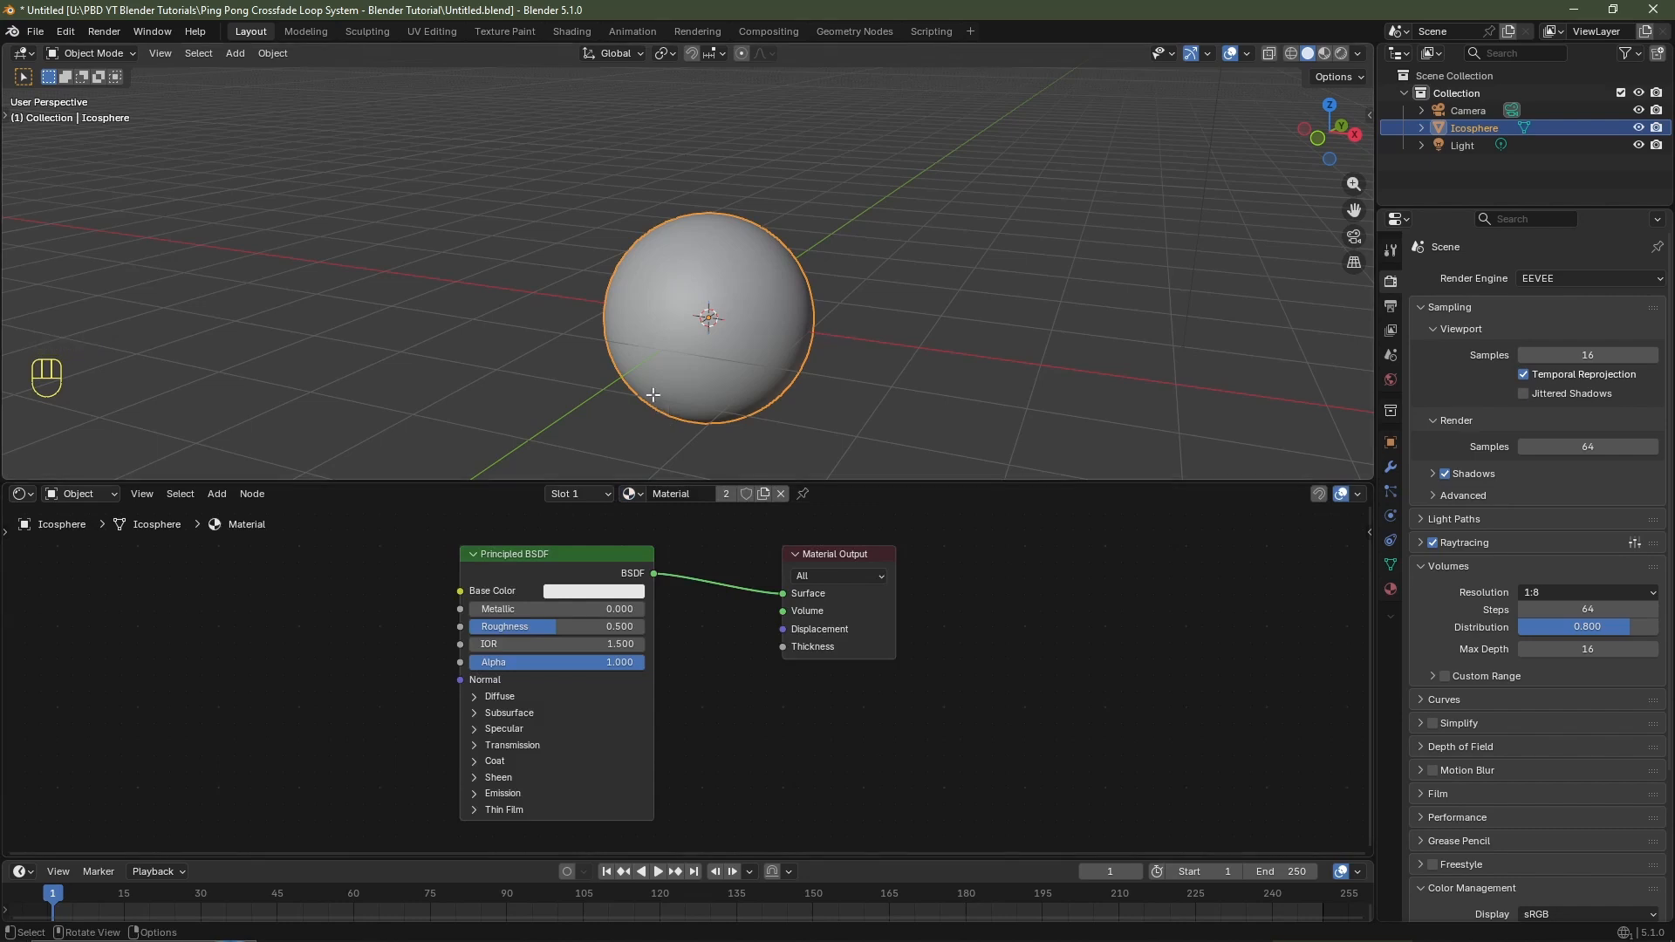
Scale the ico sphere's whole mesh by 2 in Edit Mode and return to Object Mode.
{"action": "key", "text": "Tab"}
{"action": "scroll", "coordinate": [699, 361], "scroll_direction": "down", "scroll_amount": 2}
{"action": "key", "text": "s"}
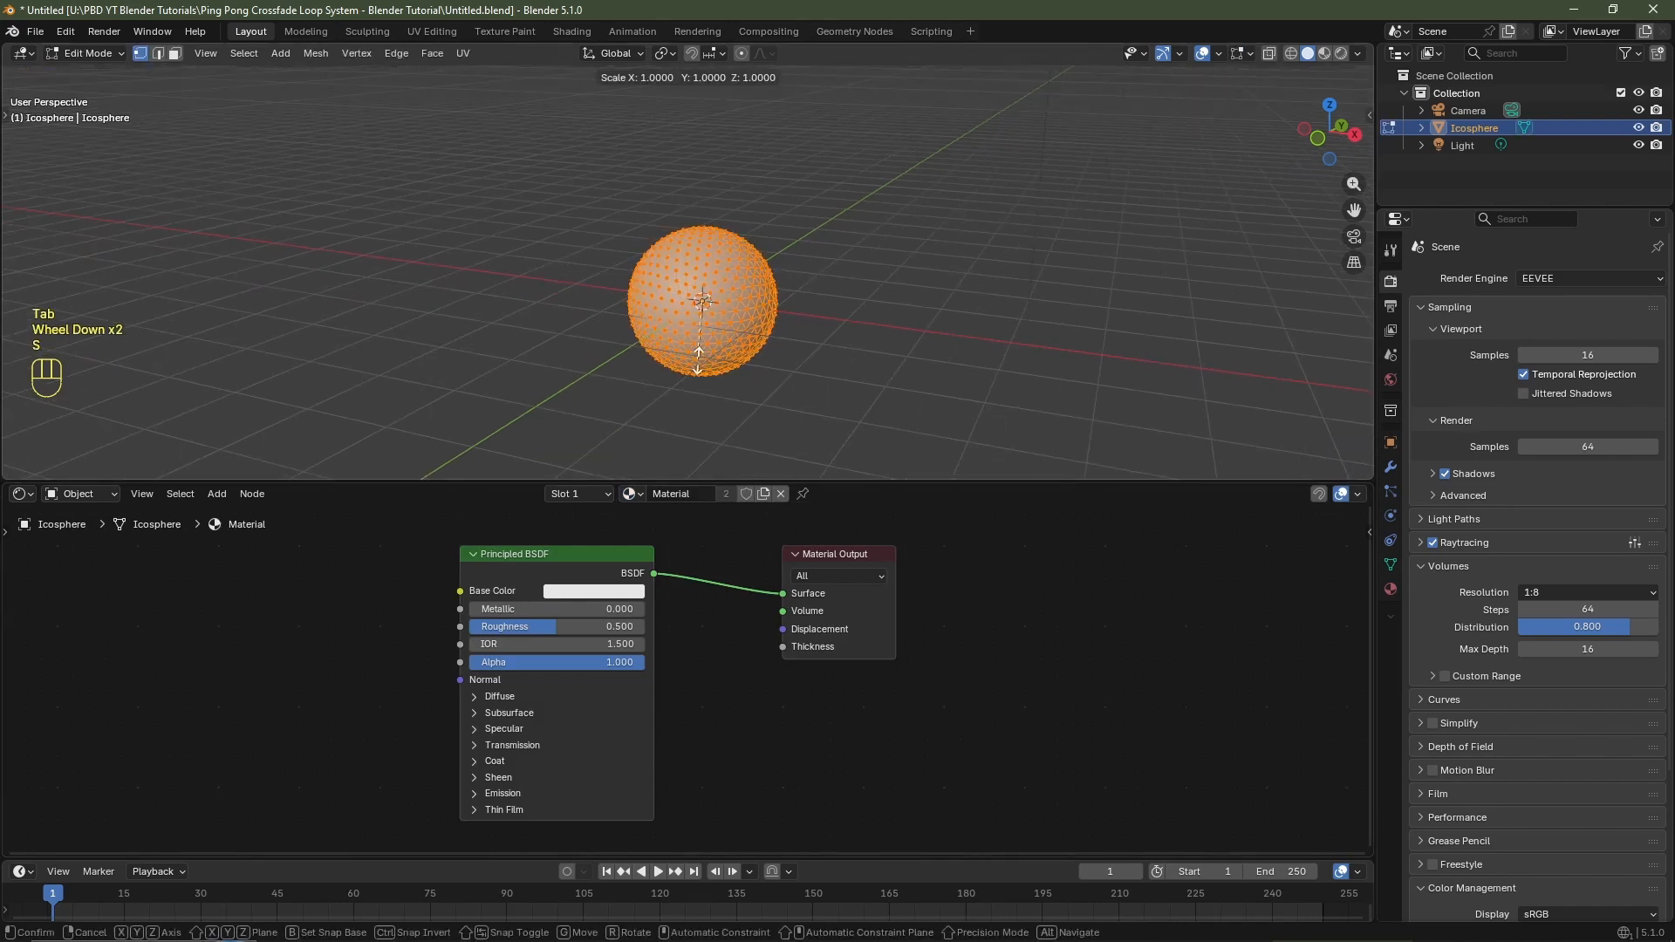
{"action": "key", "text": "2"}
{"action": "key", "text": "Return"}
{"action": "key", "text": "Tab"}
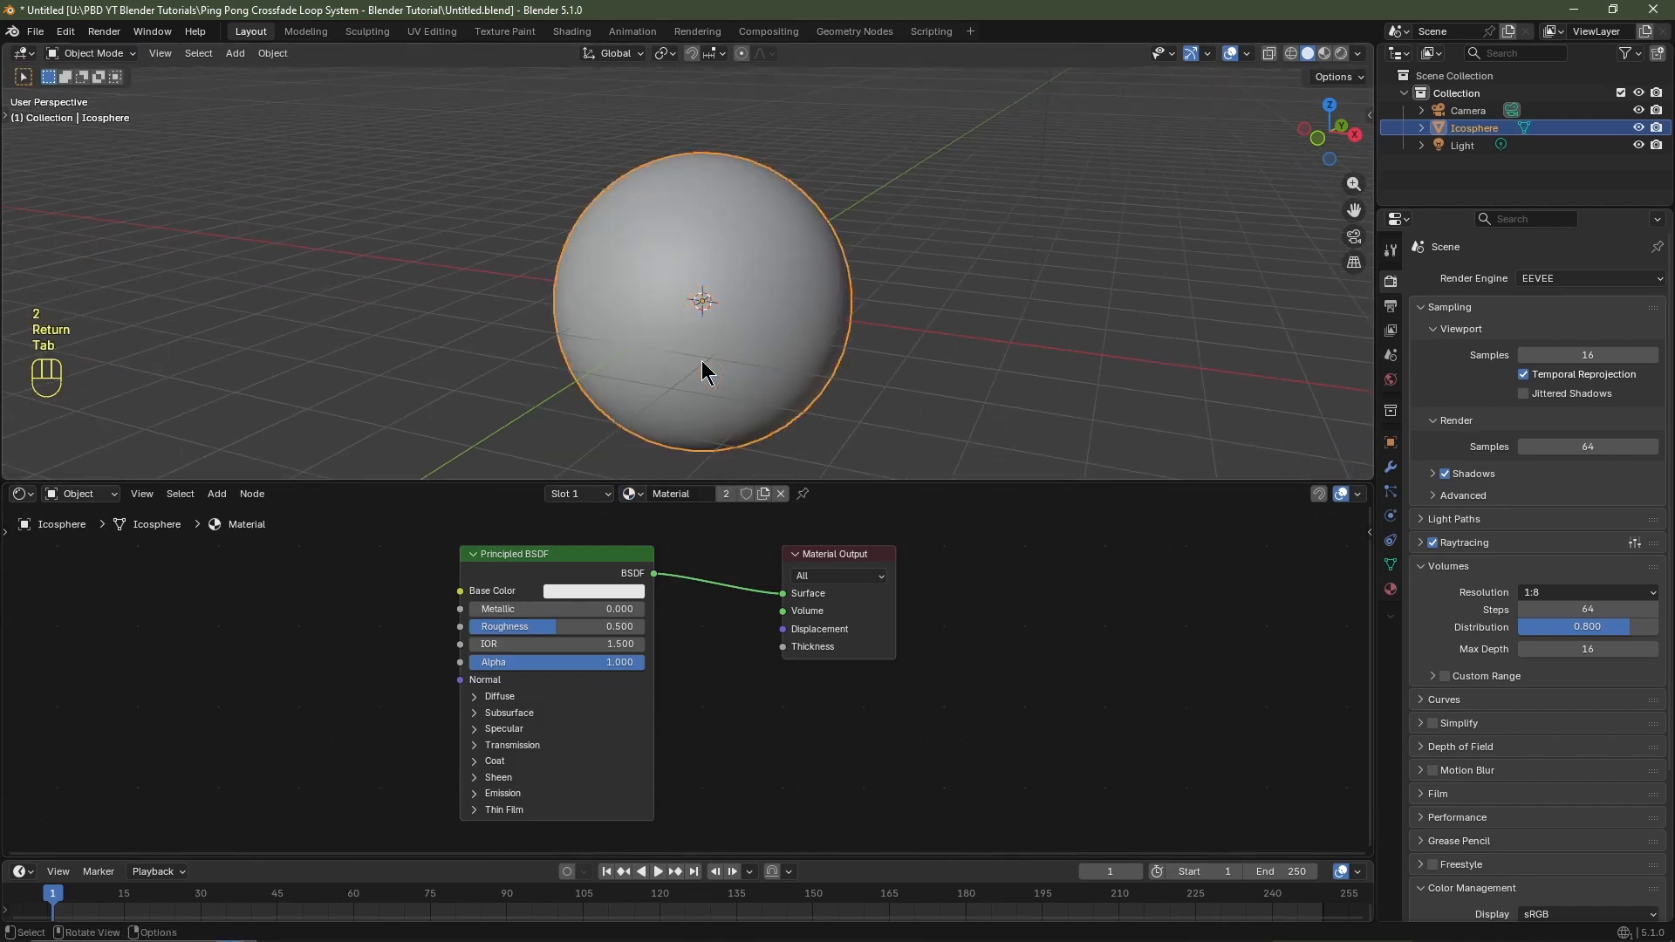
Duplicate the ico sphere in place and scale the copy's mesh by 1.2 in Edit Mode.
{"action": "key", "text": "shift+d"}
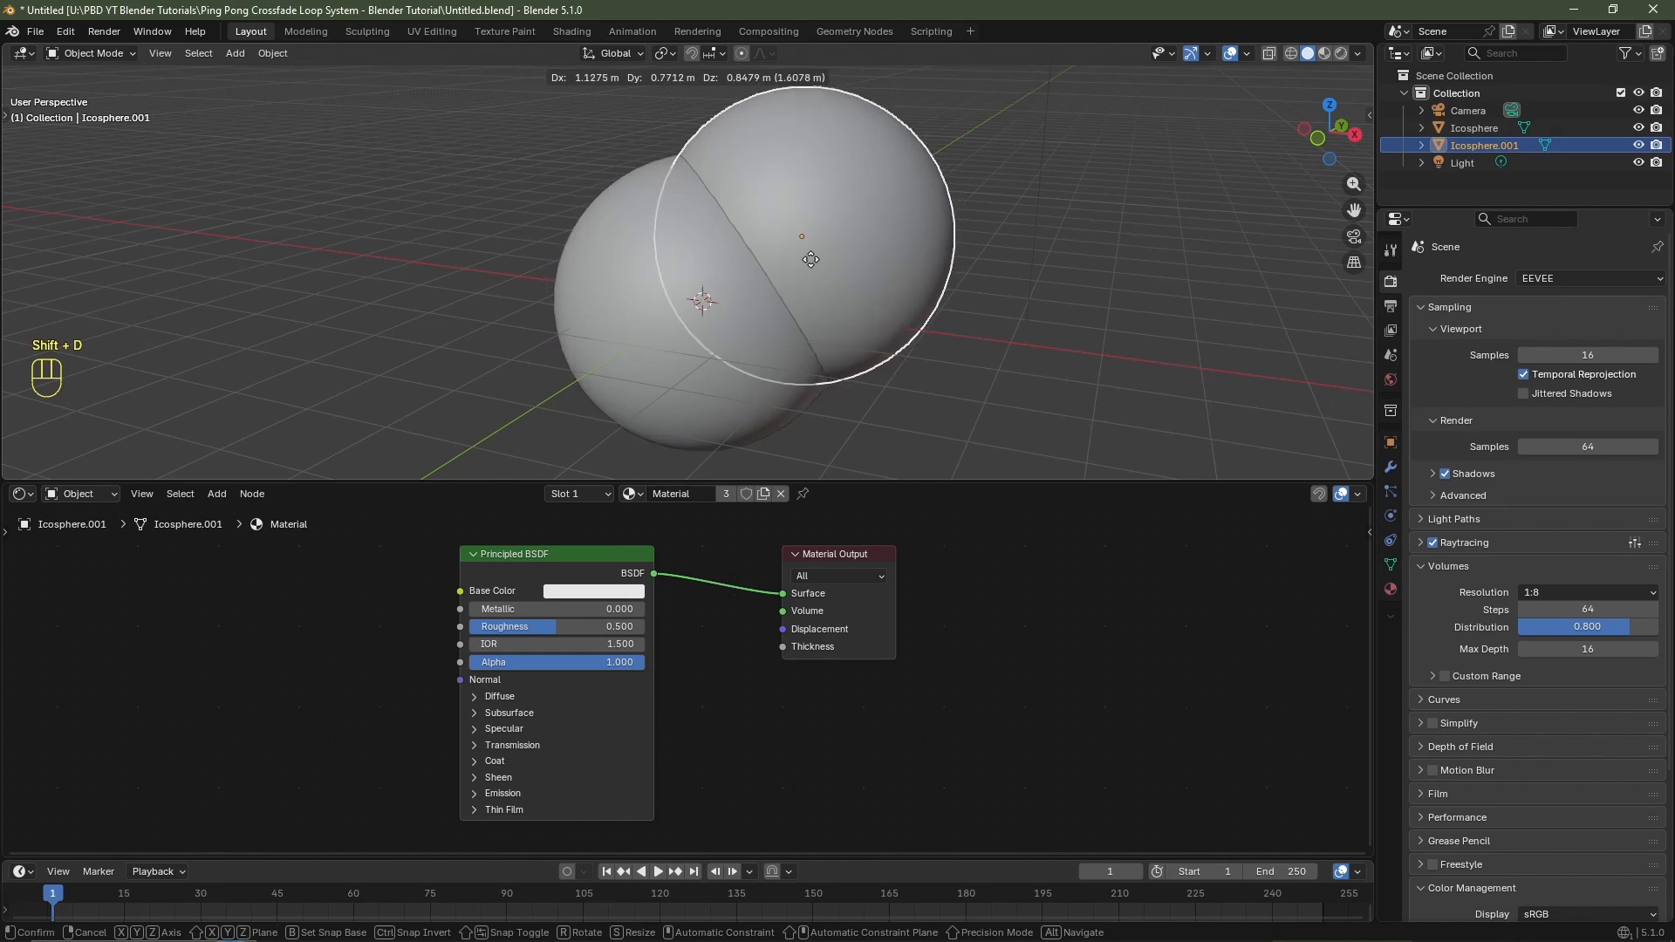
{"action": "key", "text": "Escape"}
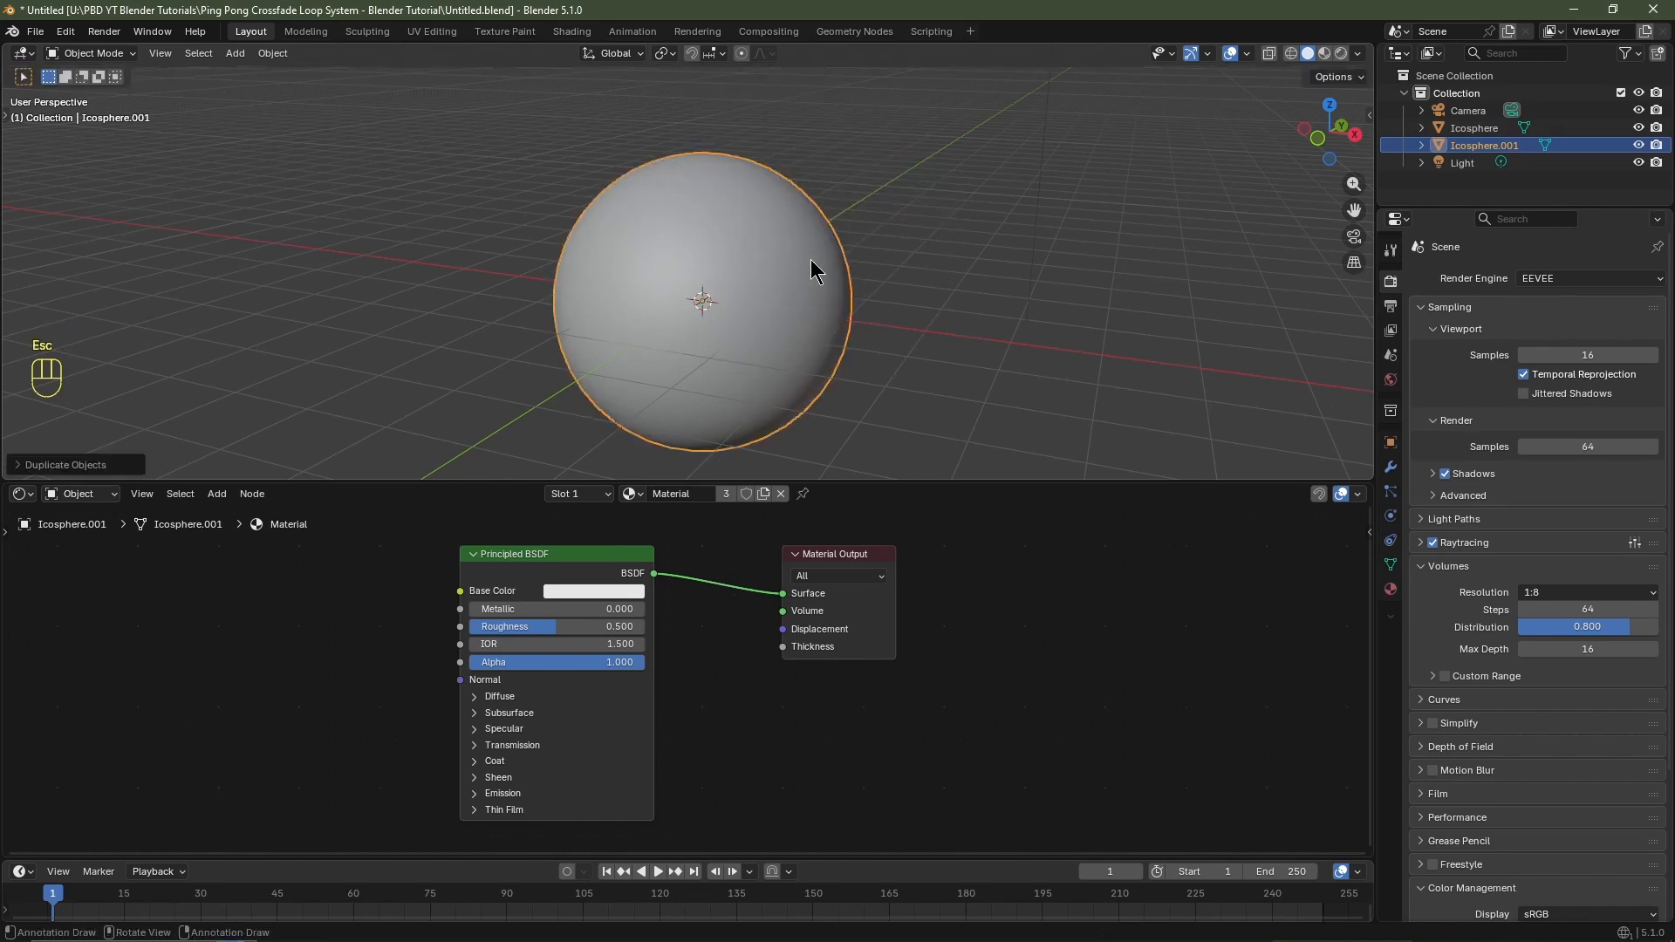
{"action": "key", "text": "Tab"}
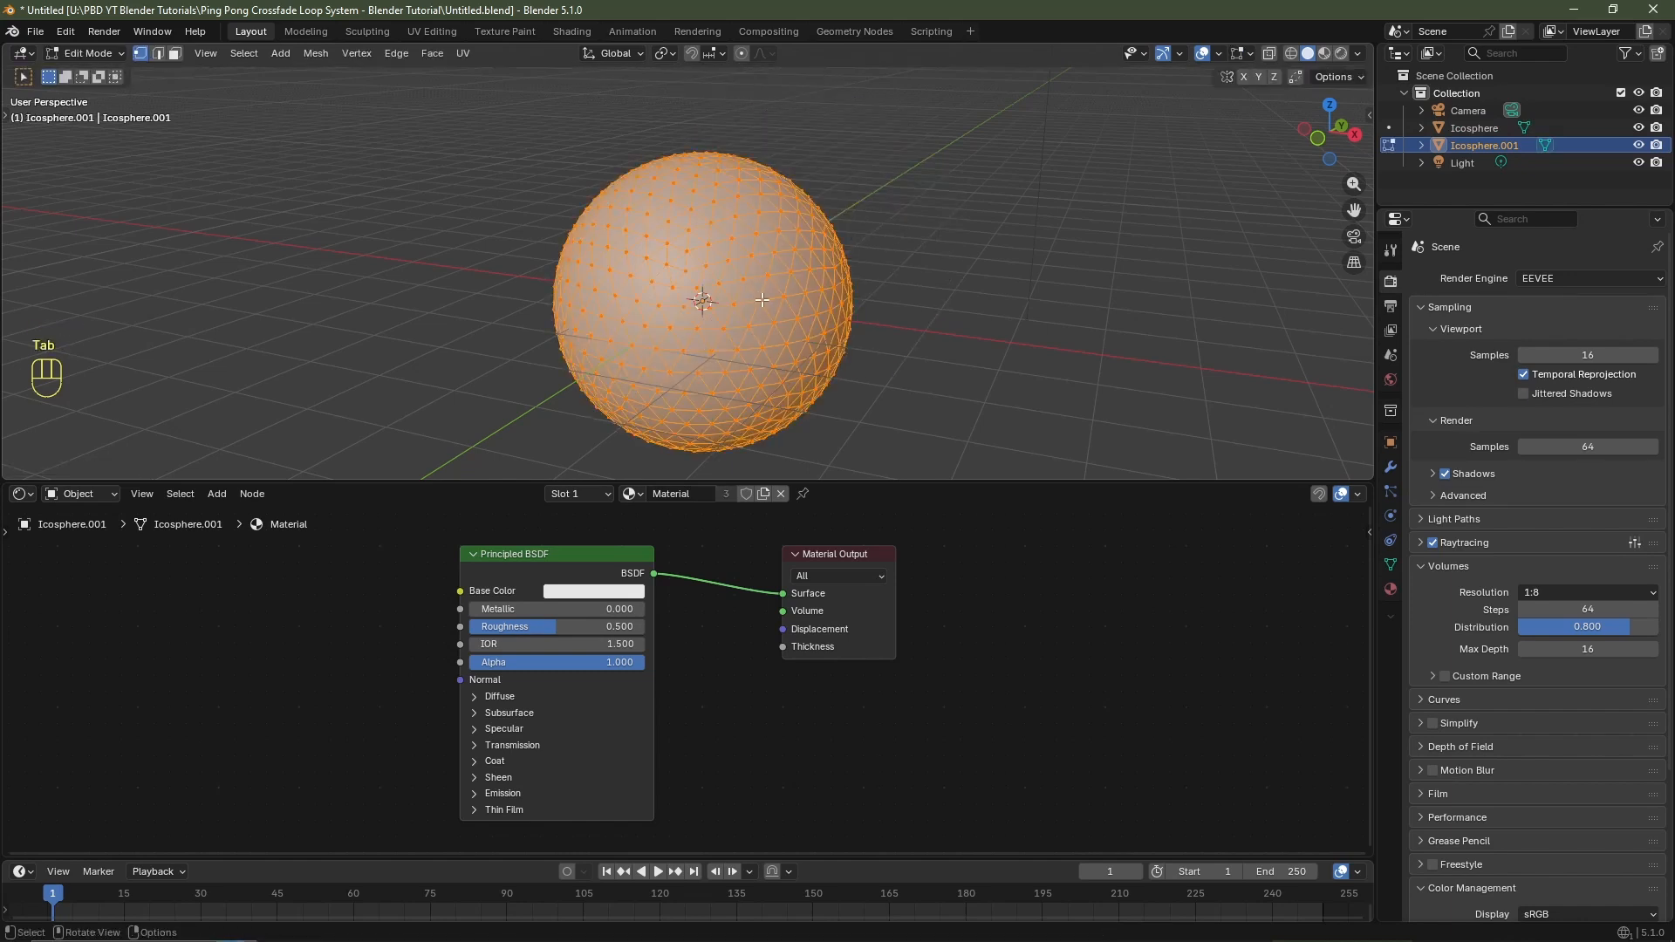
{"action": "key", "text": "s"}
{"action": "key", "text": "ctrl"}
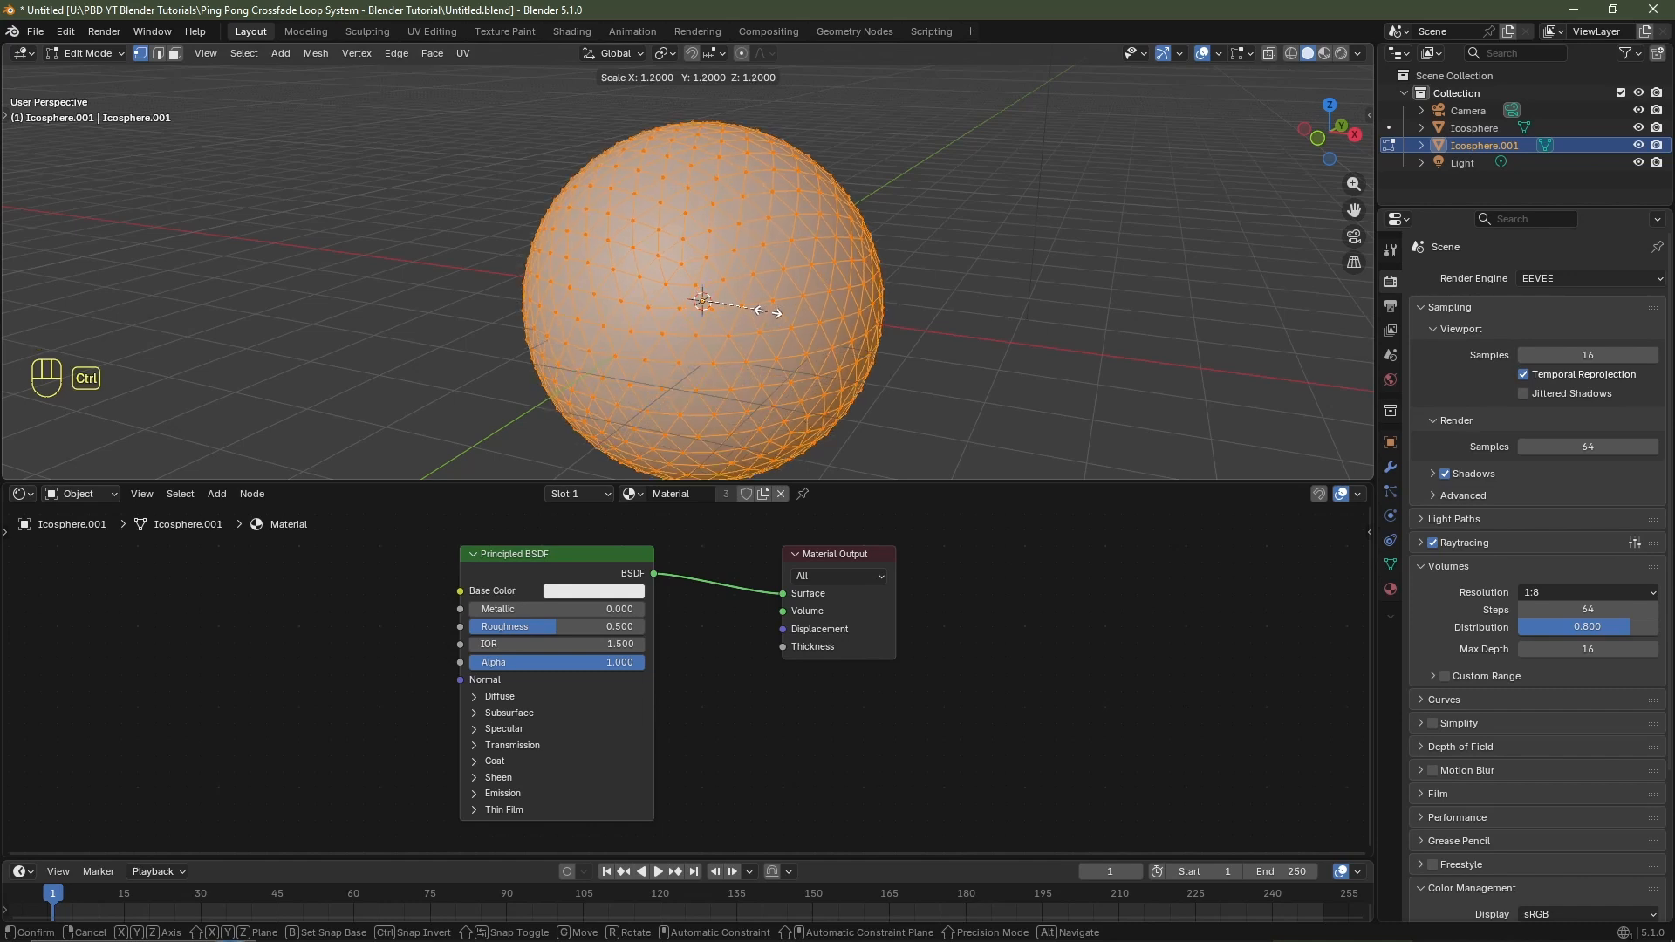
{"action": "left_click", "coordinate": [768, 312], "text": "ctrl"}
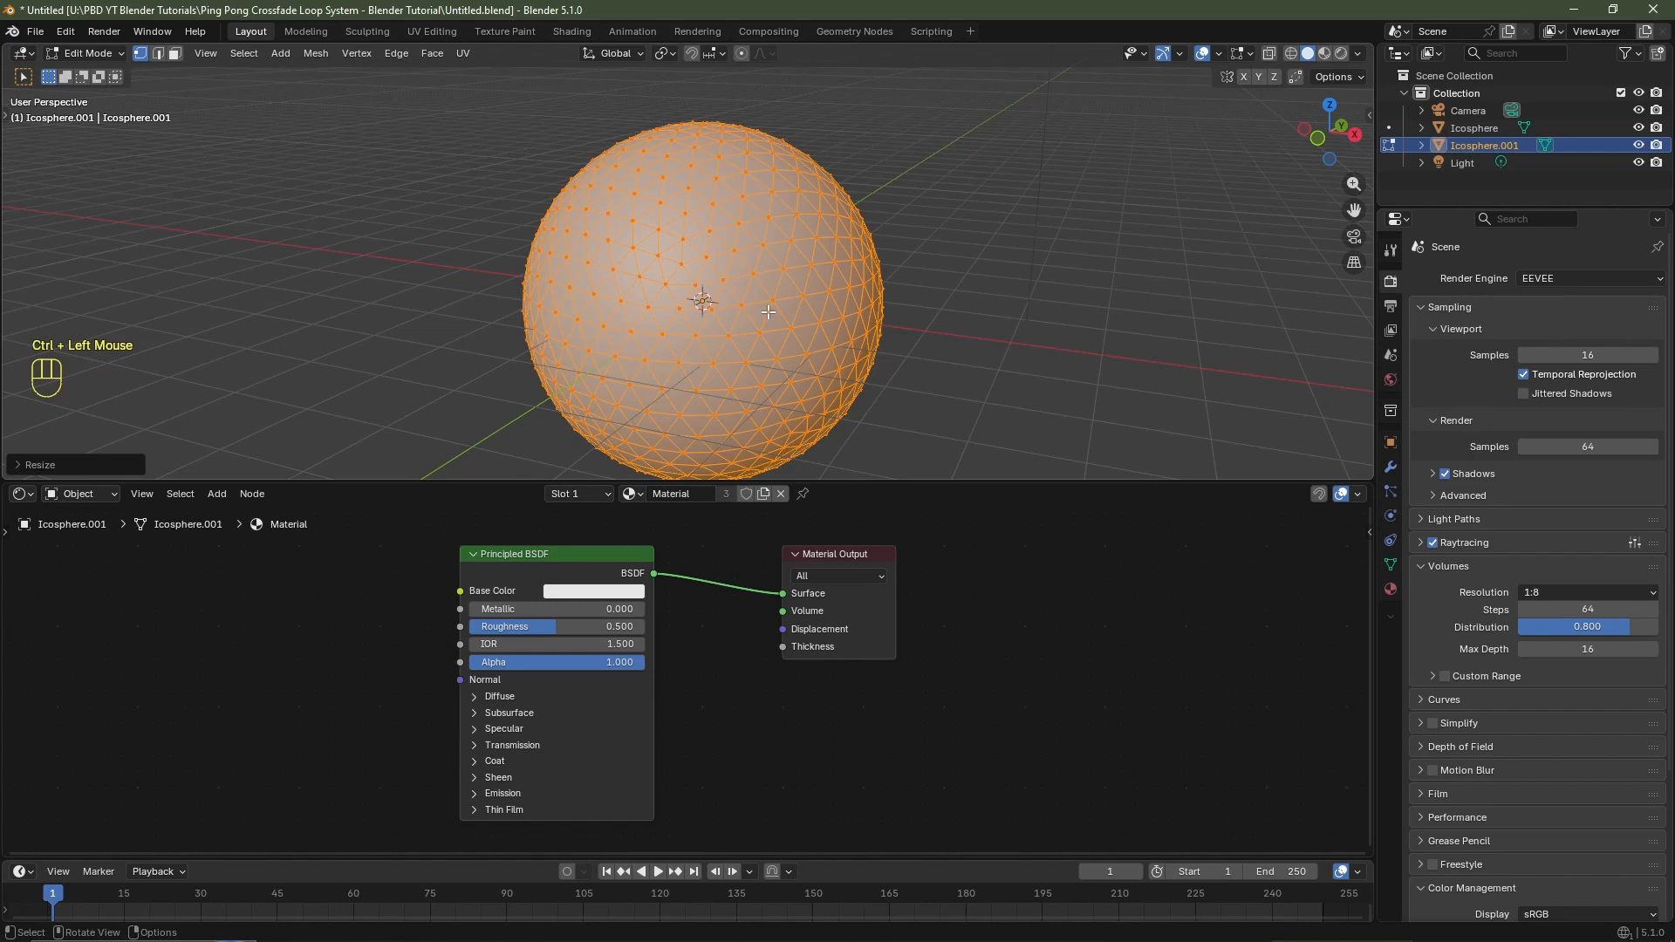
{"action": "key", "text": "Tab"}
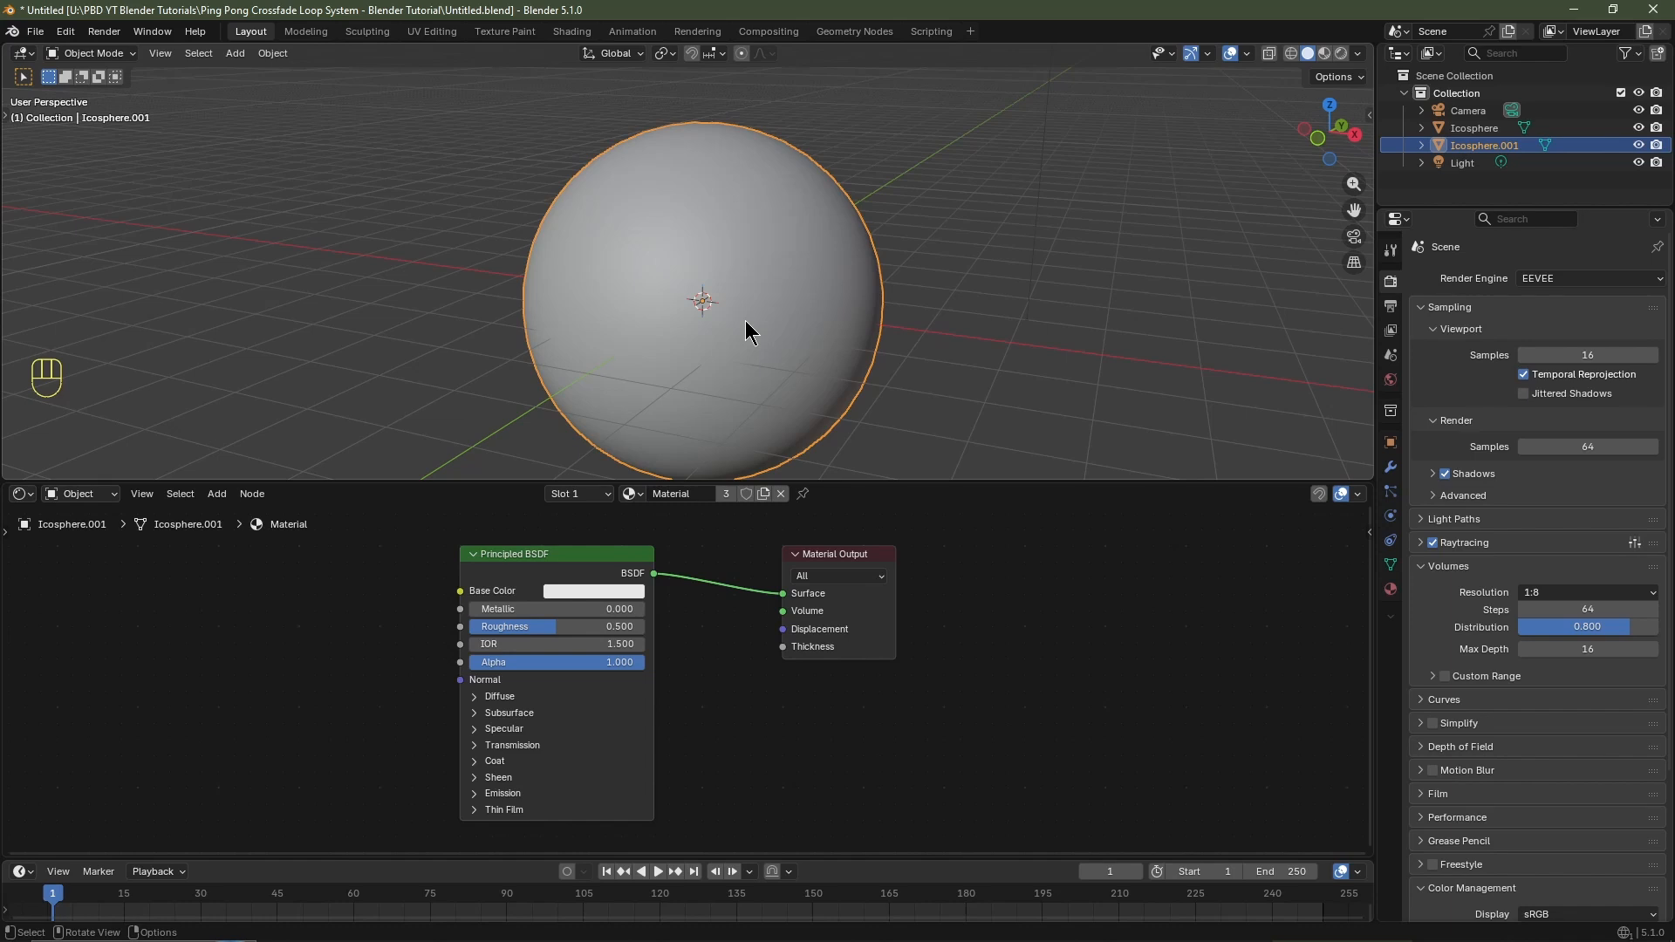
Give the larger sphere its own material copy named "Stay Sharp" and rename the object "Level Up".
{"action": "left_click", "coordinate": [725, 494]}
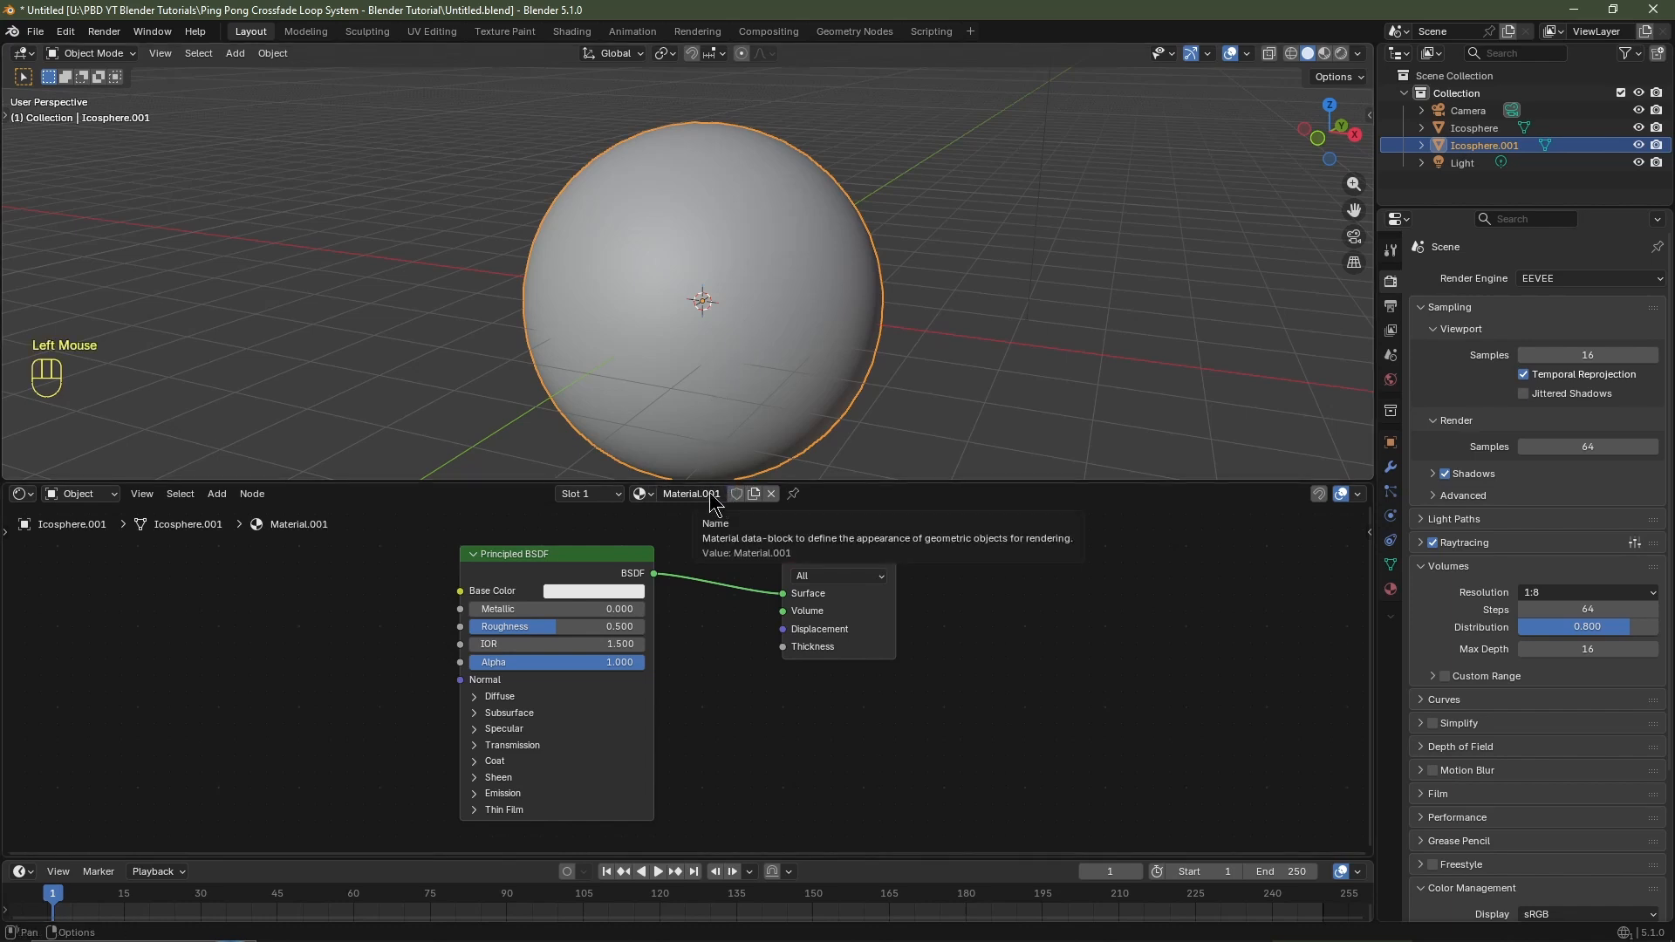
{"action": "double_click", "coordinate": [711, 495]}
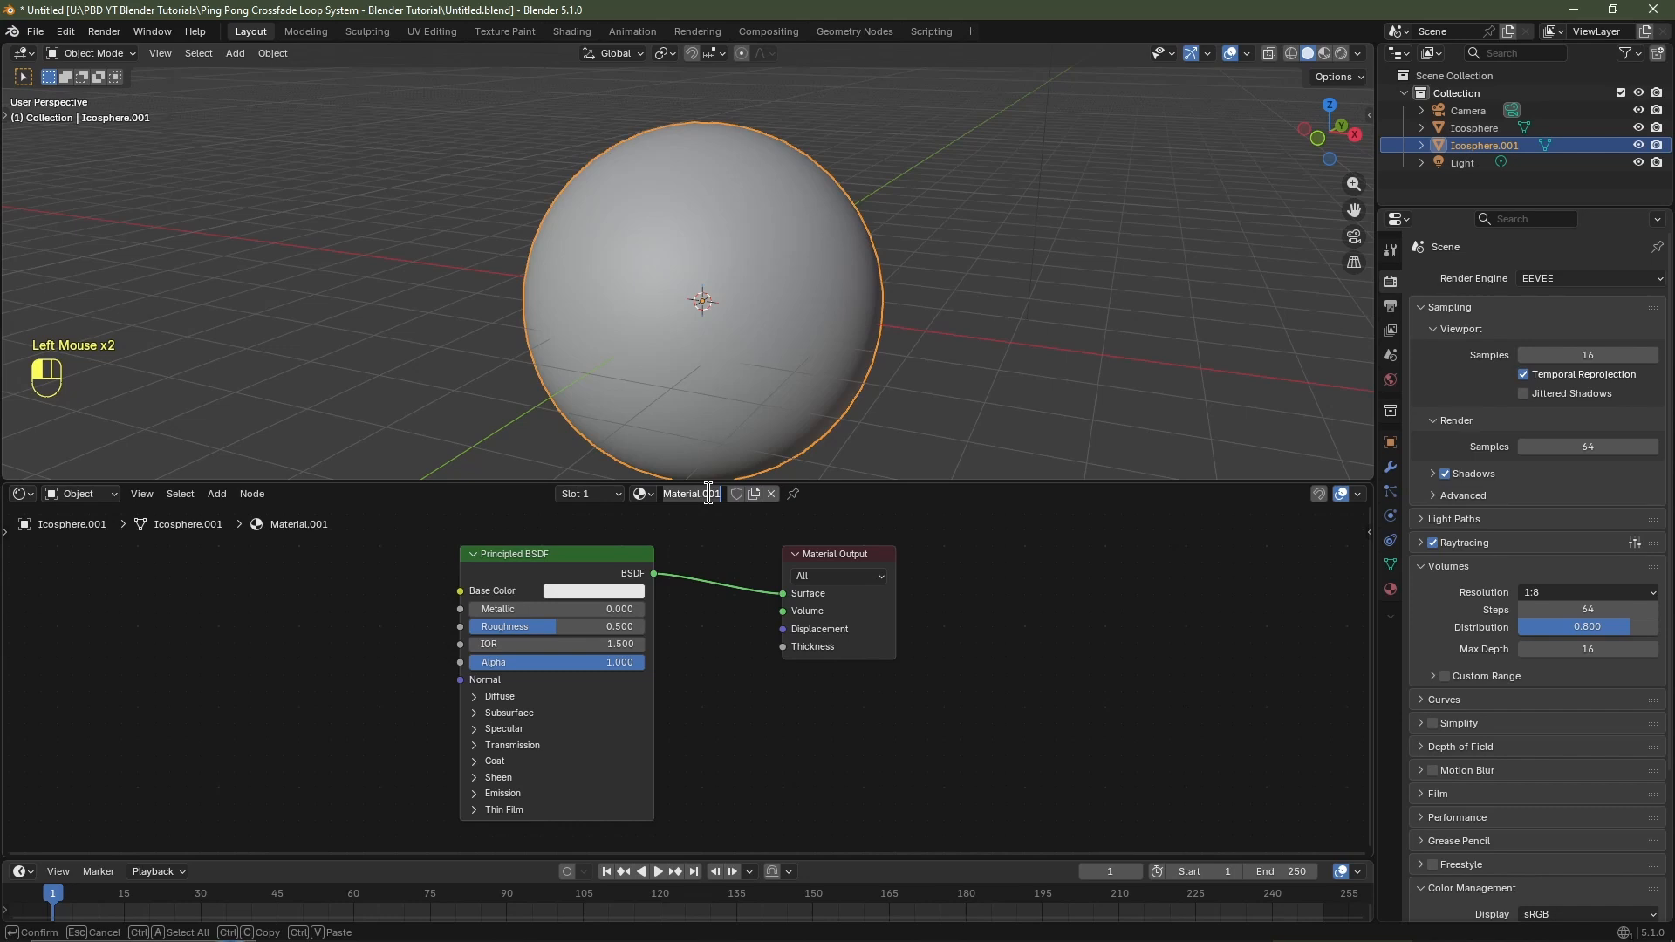
{"action": "type", "text": "Stay Sharp"}
{"action": "key", "text": "Return"}
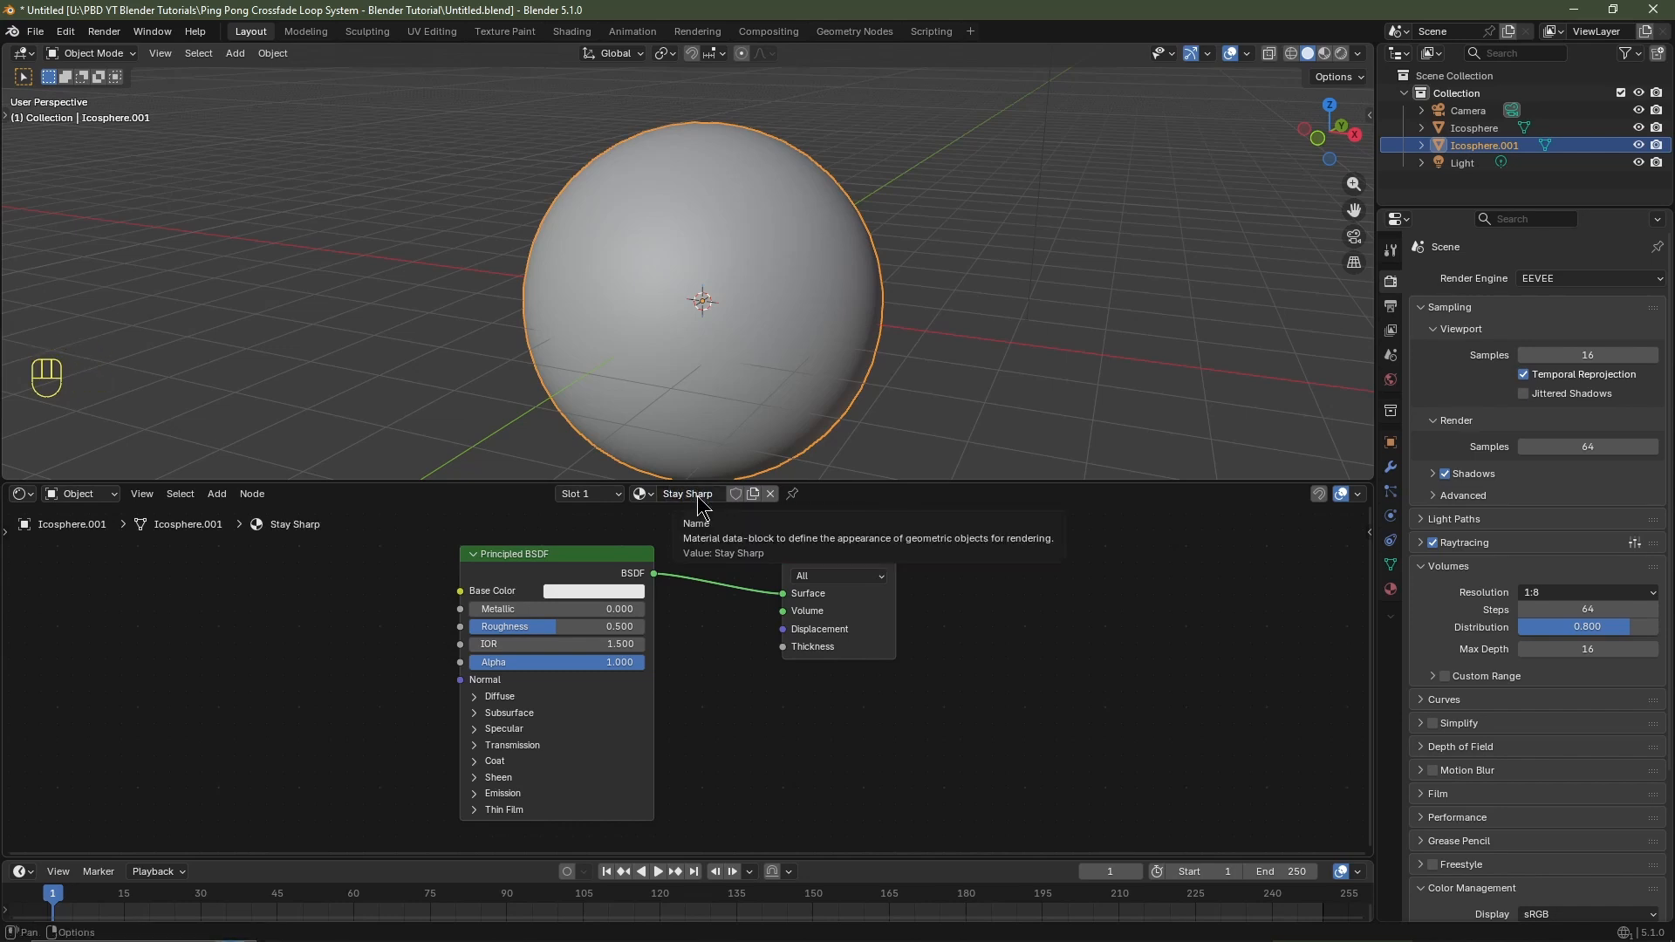
{"action": "double_click", "coordinate": [1494, 146]}
{"action": "type", "text": "Level Up"}
{"action": "key", "text": "Return"}
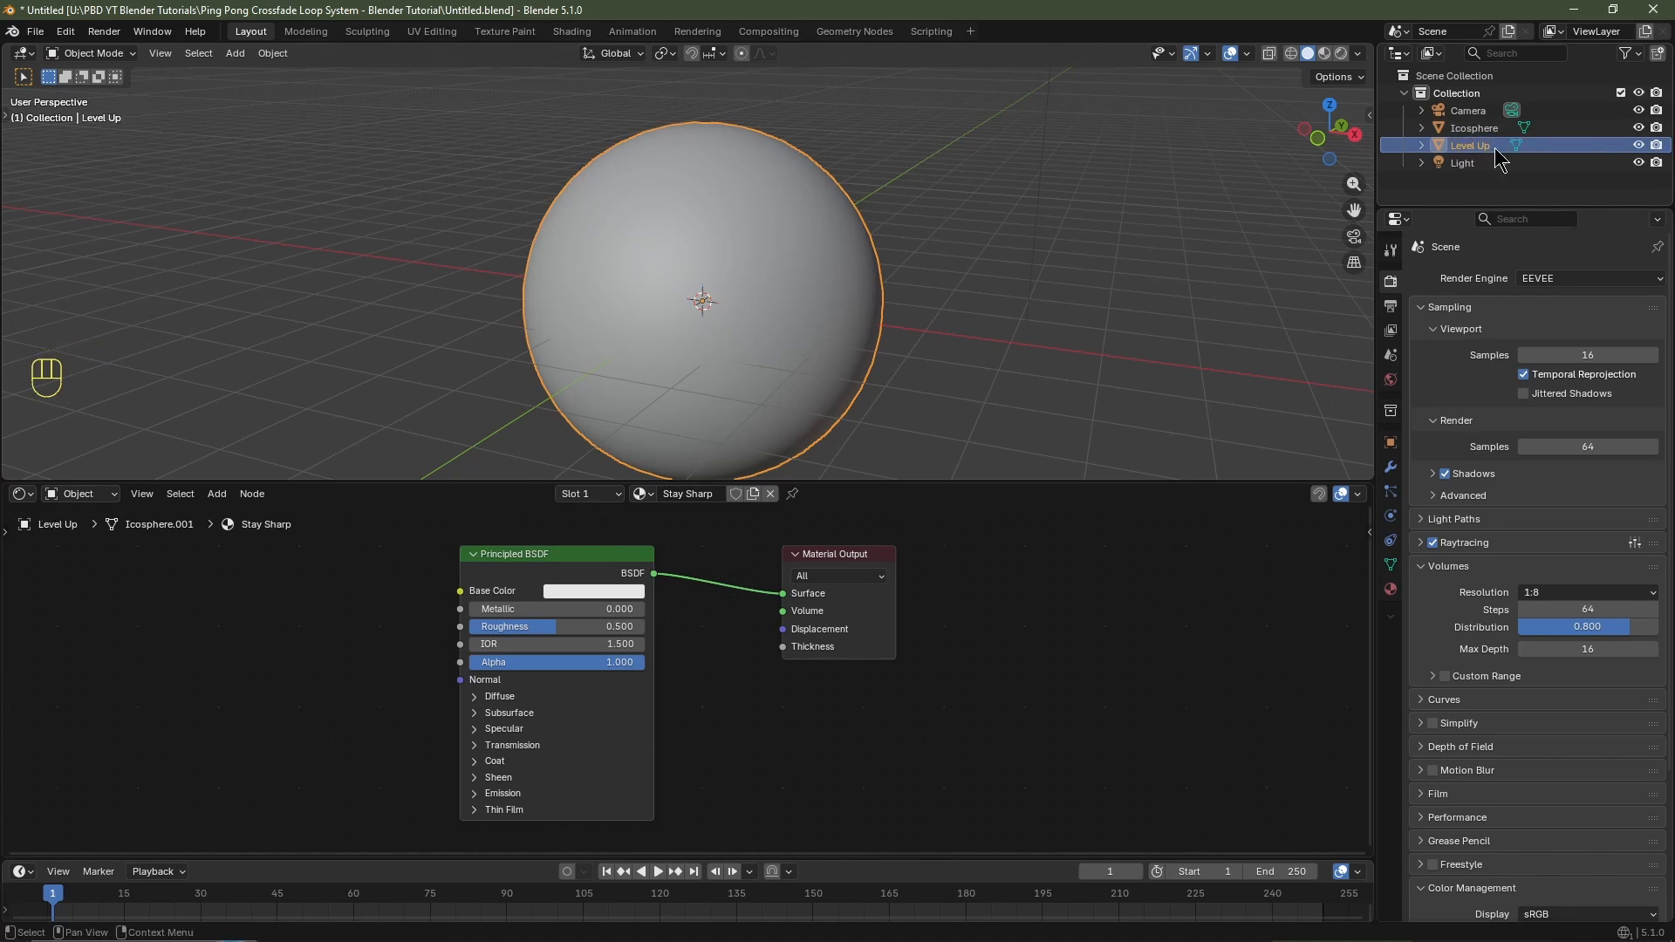
With the Level Up sphere selected, switch the render engine to Cycles.
{"action": "left_click", "coordinate": [1480, 149]}
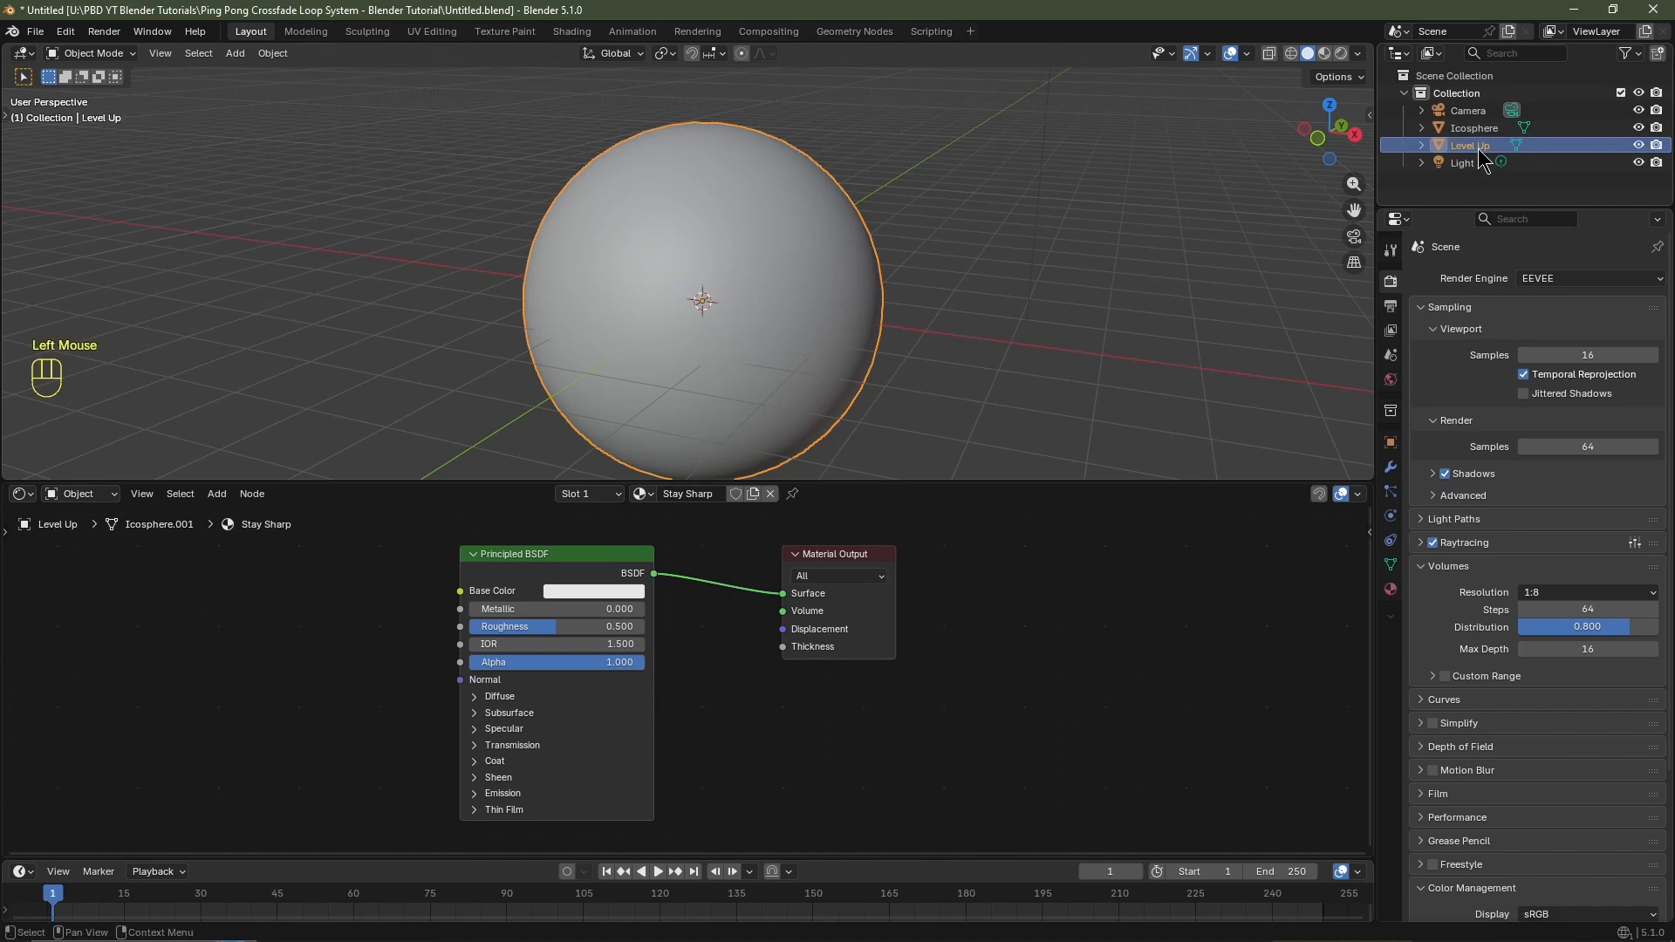
{"action": "left_click", "coordinate": [1556, 275]}
{"action": "left_click", "coordinate": [1551, 338]}
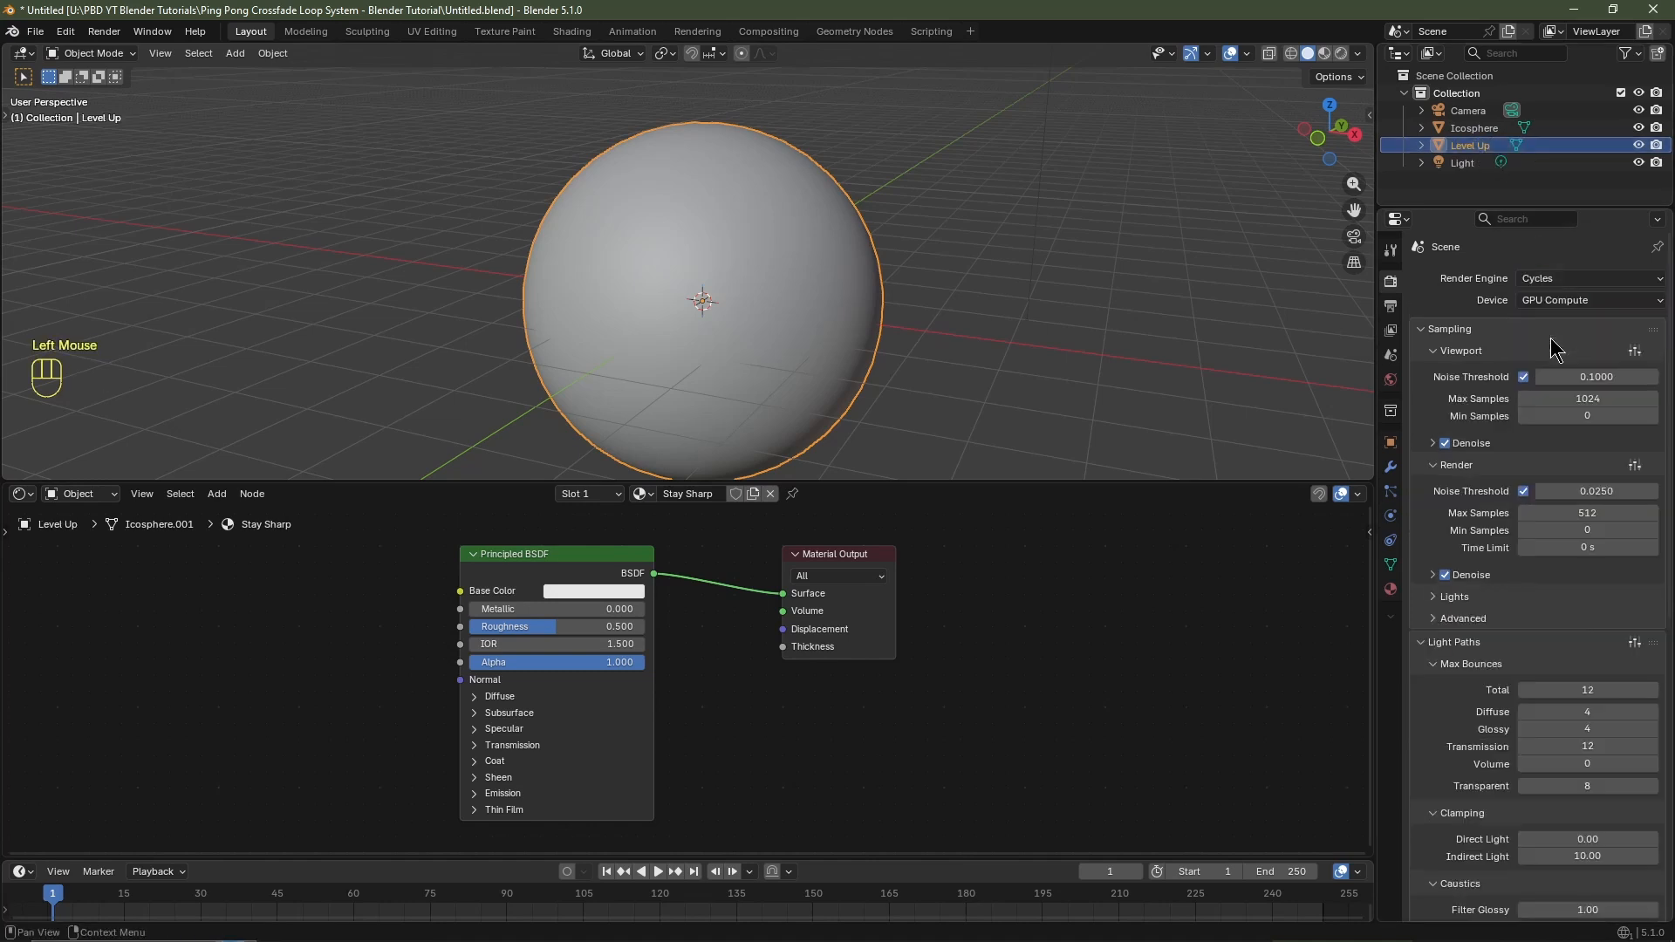
Enlarge the shader editor to make room for nodes and show the 3D view in rendered shading.
{"action": "left_click_drag", "start_coordinate": [908, 481], "coordinate": [821, 303]}
{"action": "scroll", "coordinate": [808, 244], "scroll_direction": "down", "scroll_amount": 3}
{"action": "scroll", "coordinate": [808, 244], "scroll_direction": "up", "scroll_amount": 1}
{"action": "middle_click_drag", "start_coordinate": [808, 244], "coordinate": [813, 232], "text": "shift"}
{"action": "middle_click_drag", "start_coordinate": [813, 232], "coordinate": [838, 232]}
{"action": "middle_click_drag", "start_coordinate": [665, 335], "coordinate": [1075, 280]}
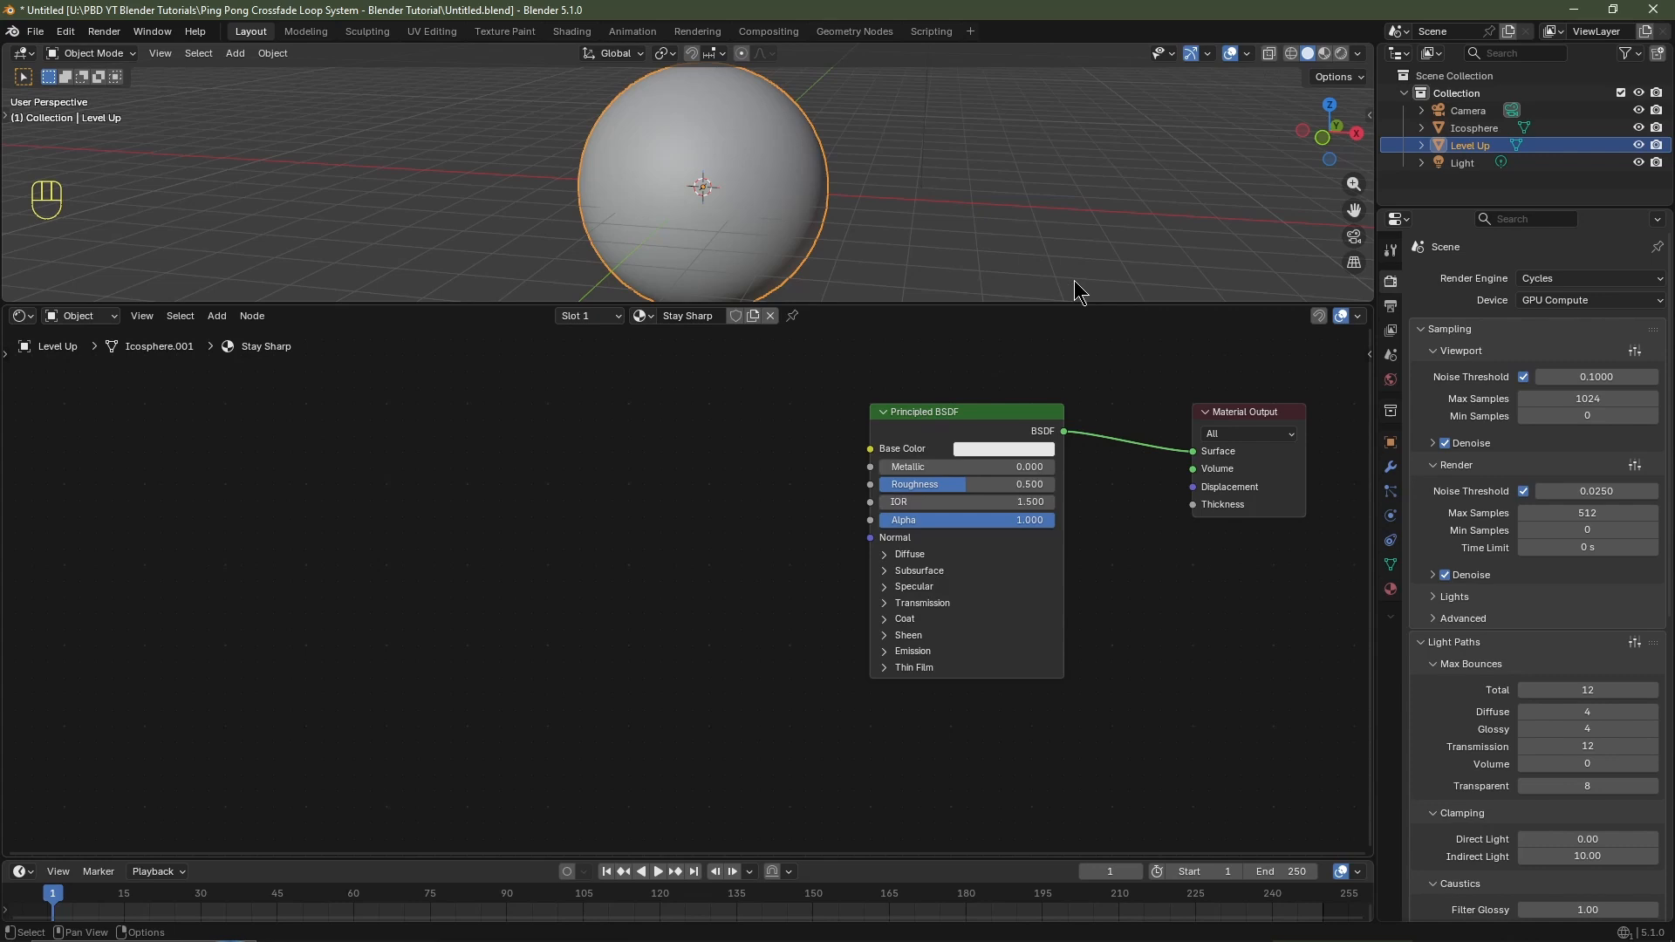
{"action": "left_click", "coordinate": [1341, 54]}
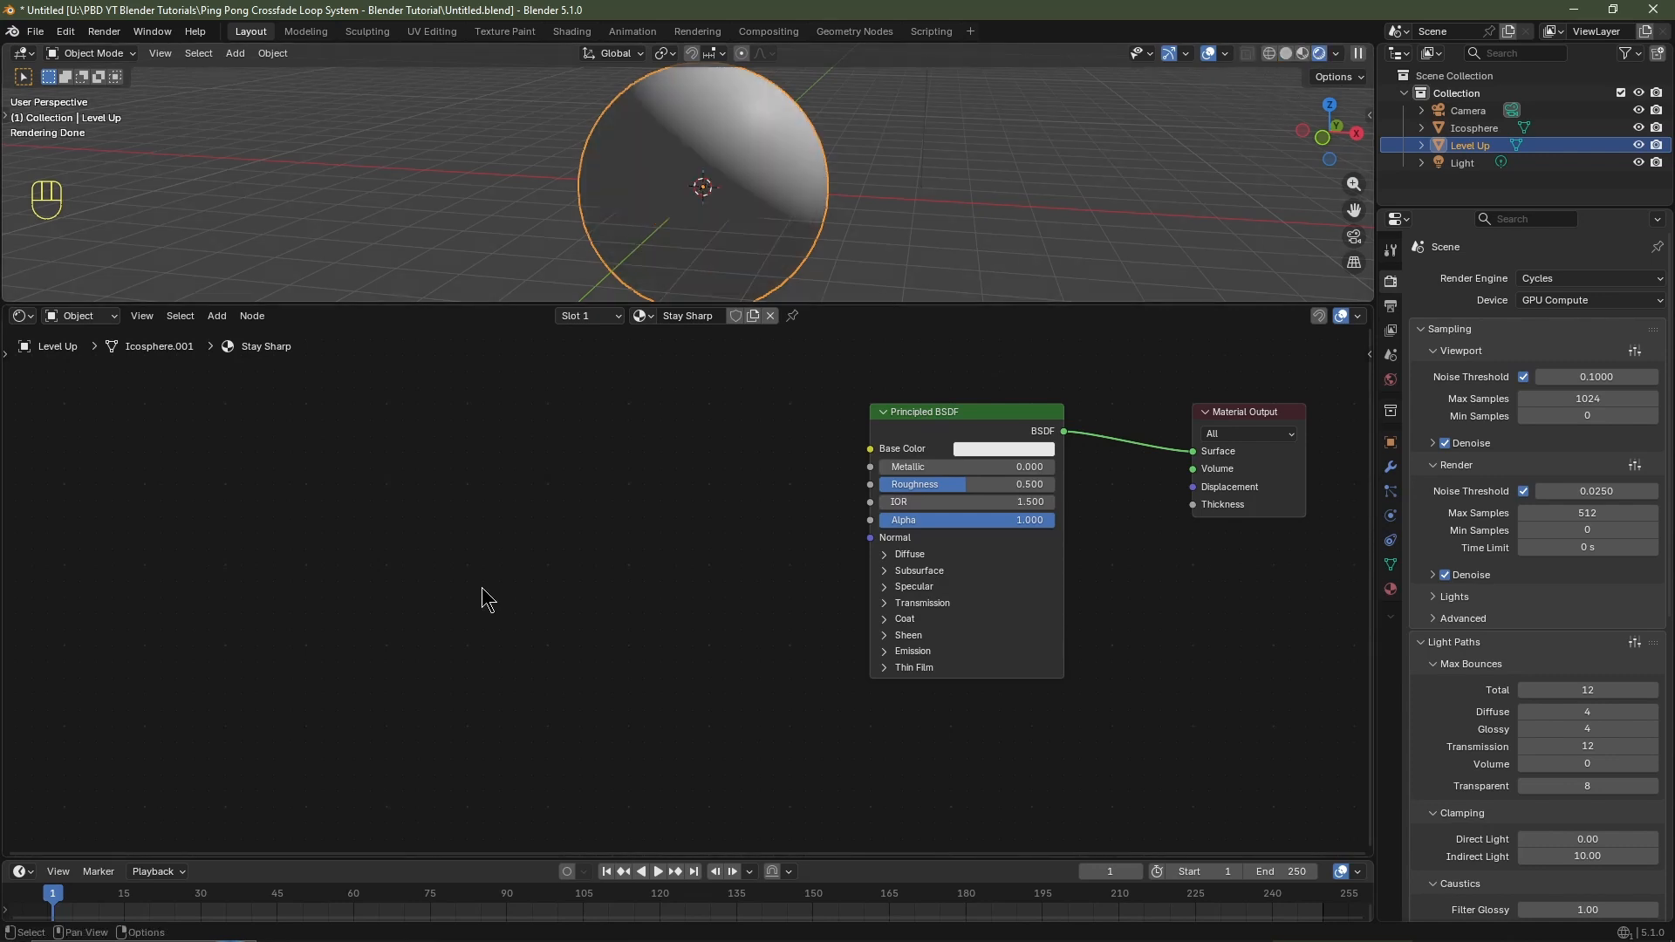
Add a Noise Texture node before the Principled BSDF and set its dimensions to 4D.
{"action": "key", "text": "shift+a"}
{"action": "mouse_move", "coordinate": [450, 714]}
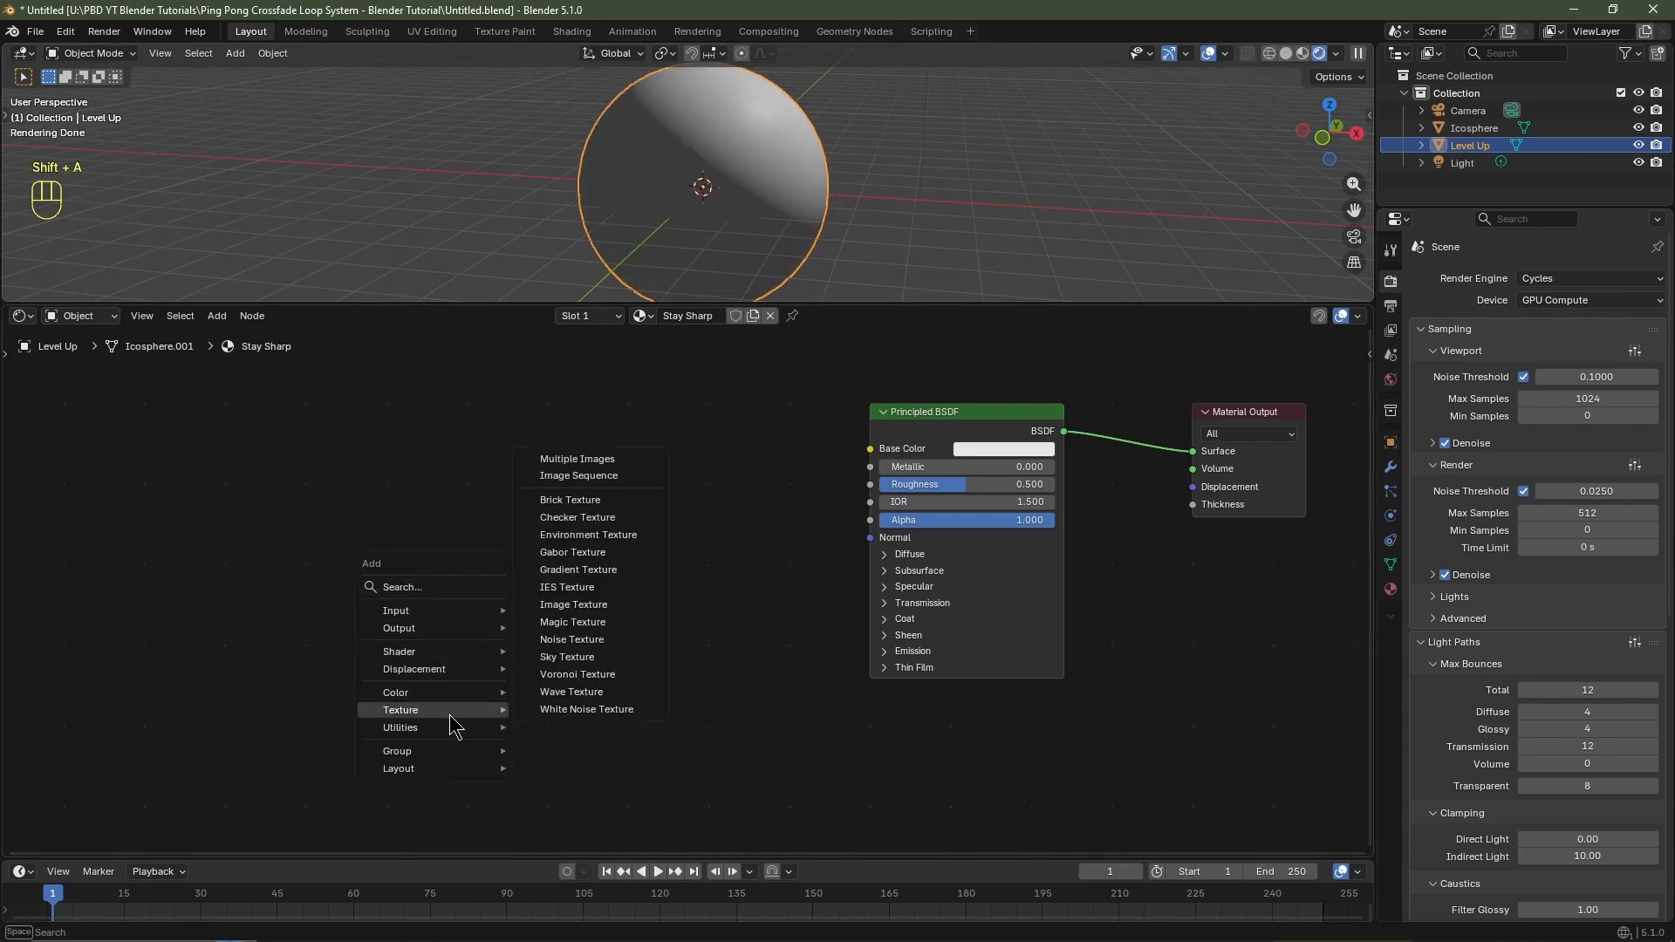
{"action": "left_click", "coordinate": [593, 639]}
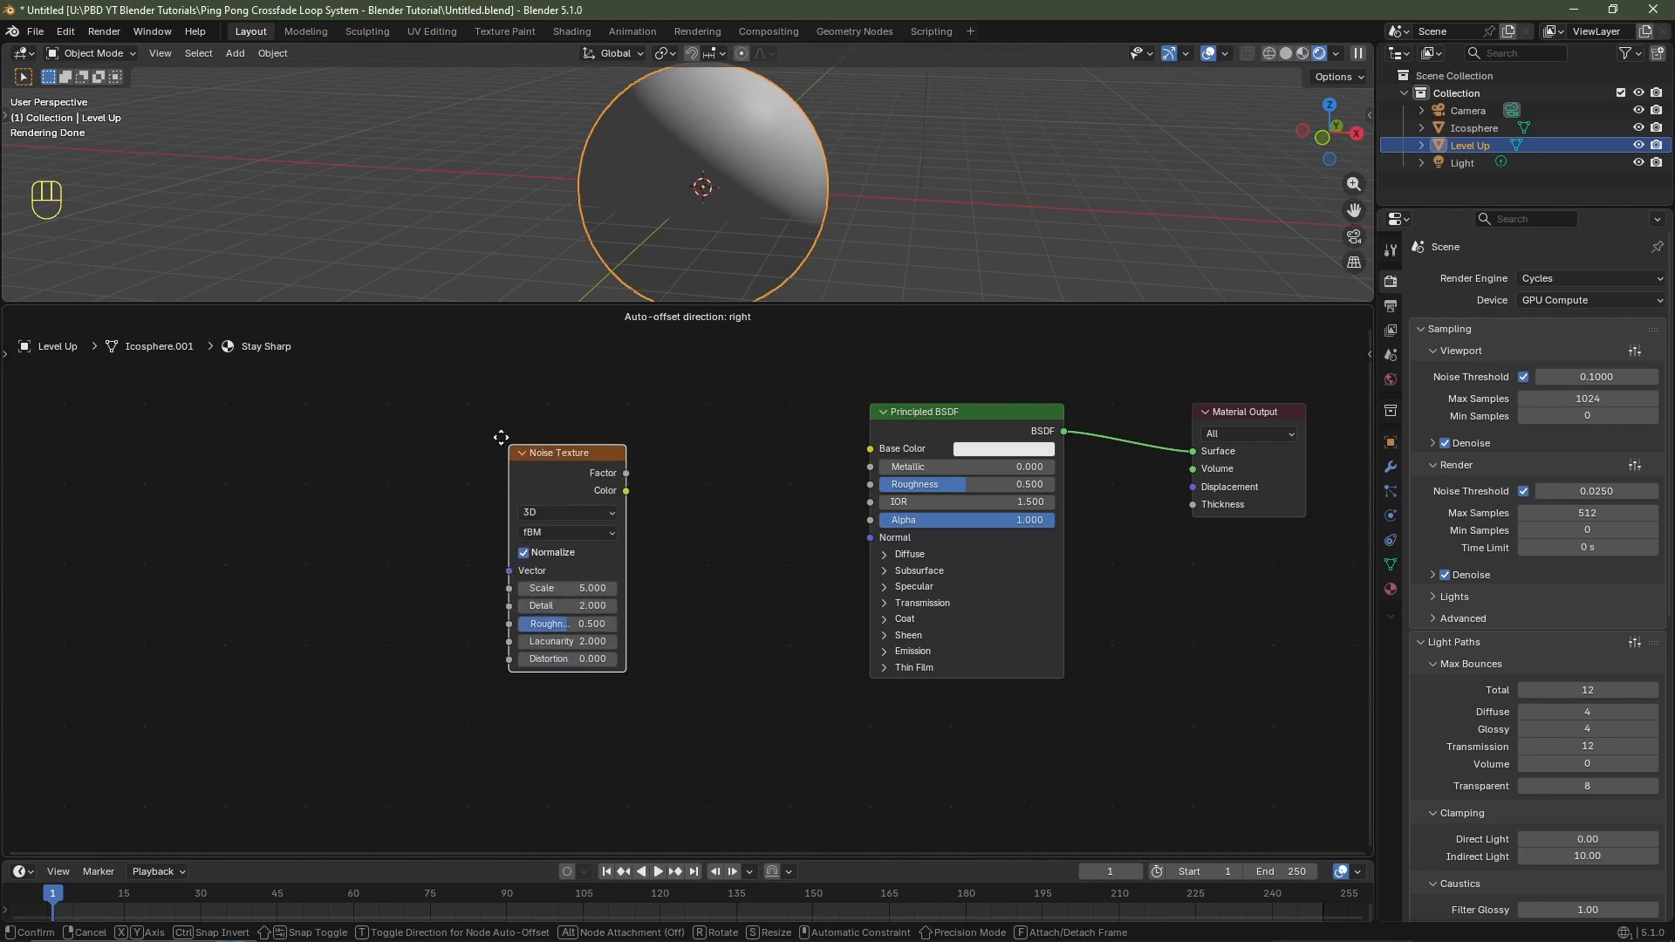
{"action": "left_click", "coordinate": [439, 392]}
{"action": "left_click", "coordinate": [511, 469]}
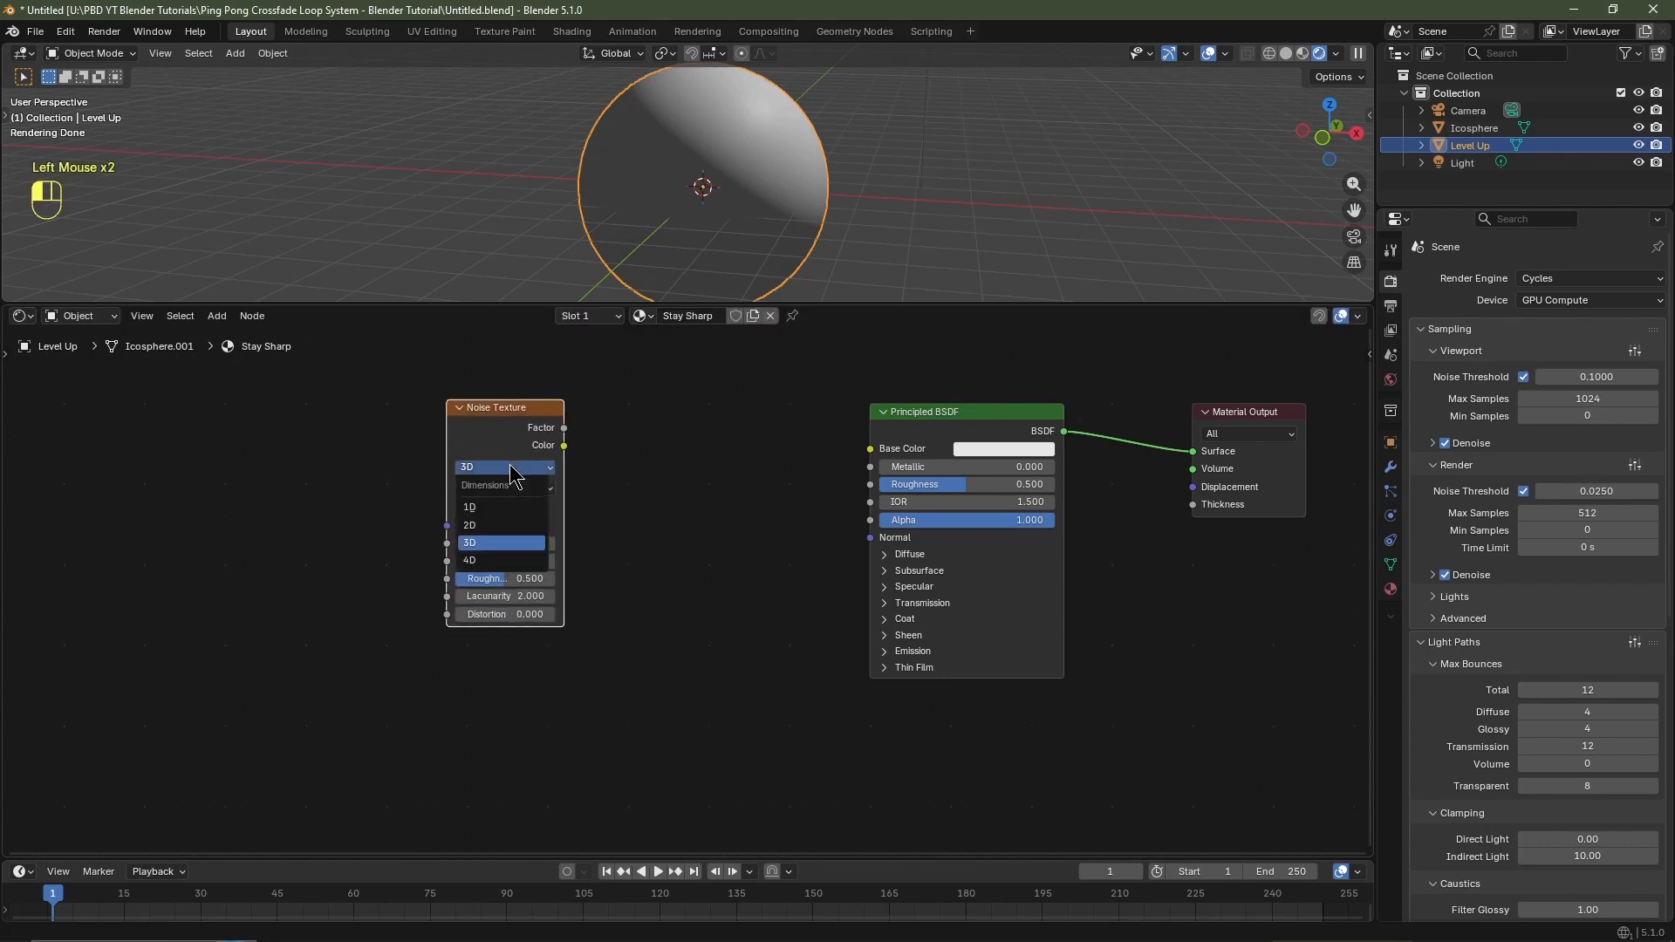
{"action": "left_click", "coordinate": [489, 559]}
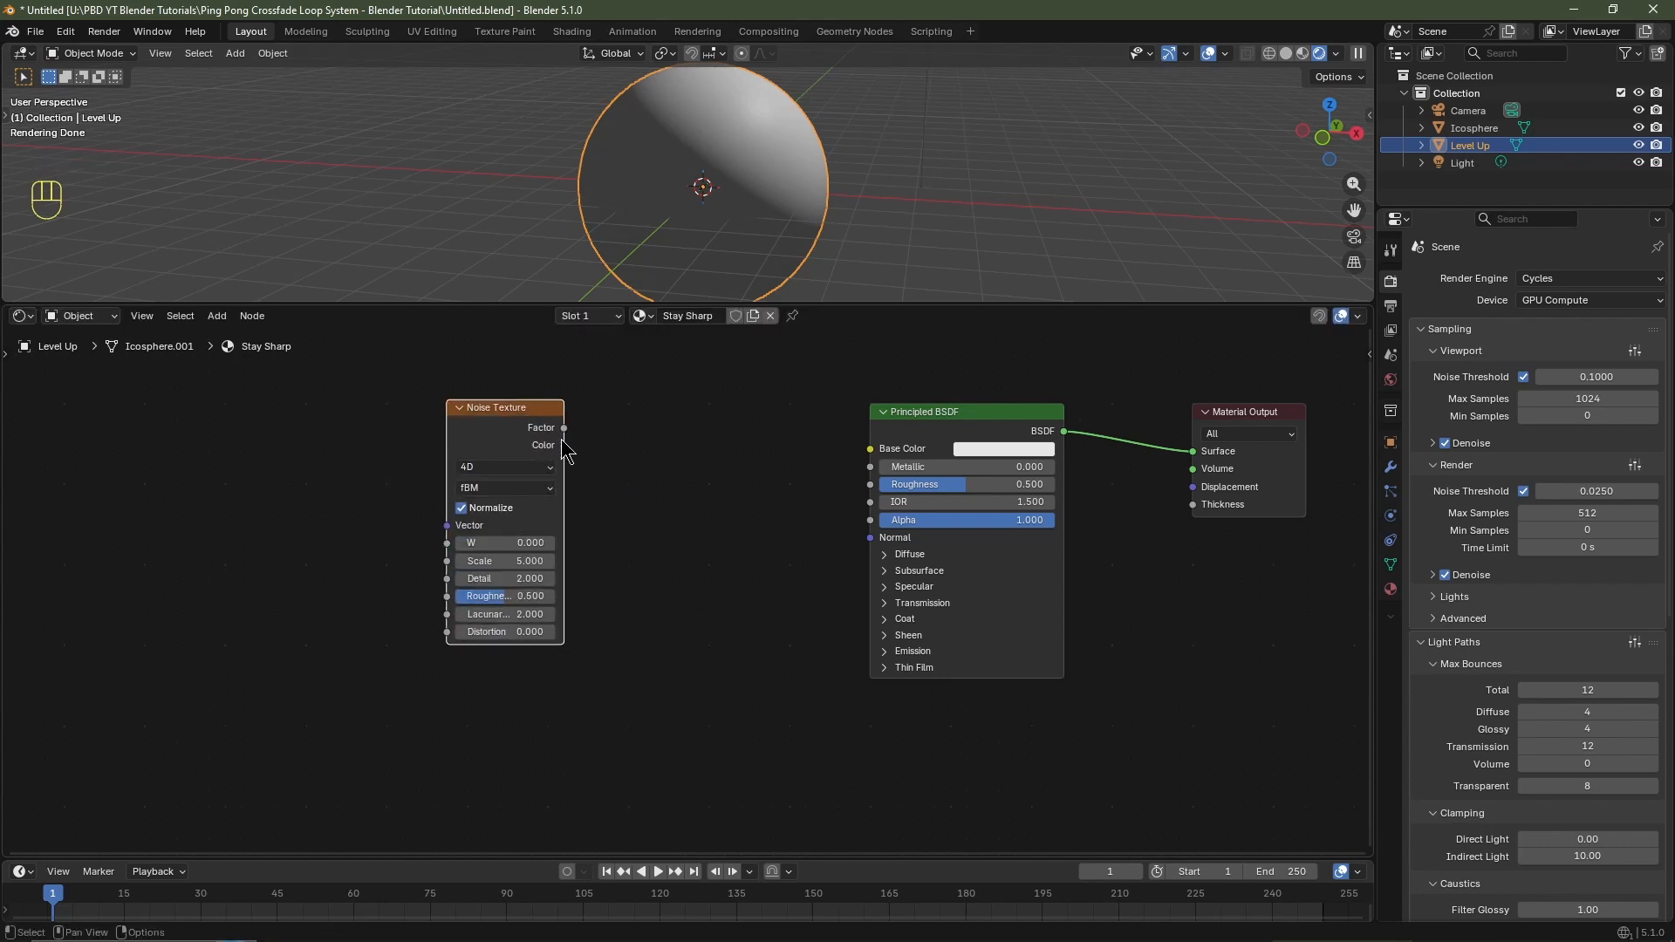
Connect the Noise Texture's Factor to the Principled BSDF's Alpha and insert a Color Ramp on that link.
{"action": "left_click_drag", "start_coordinate": [565, 428], "coordinate": [861, 522]}
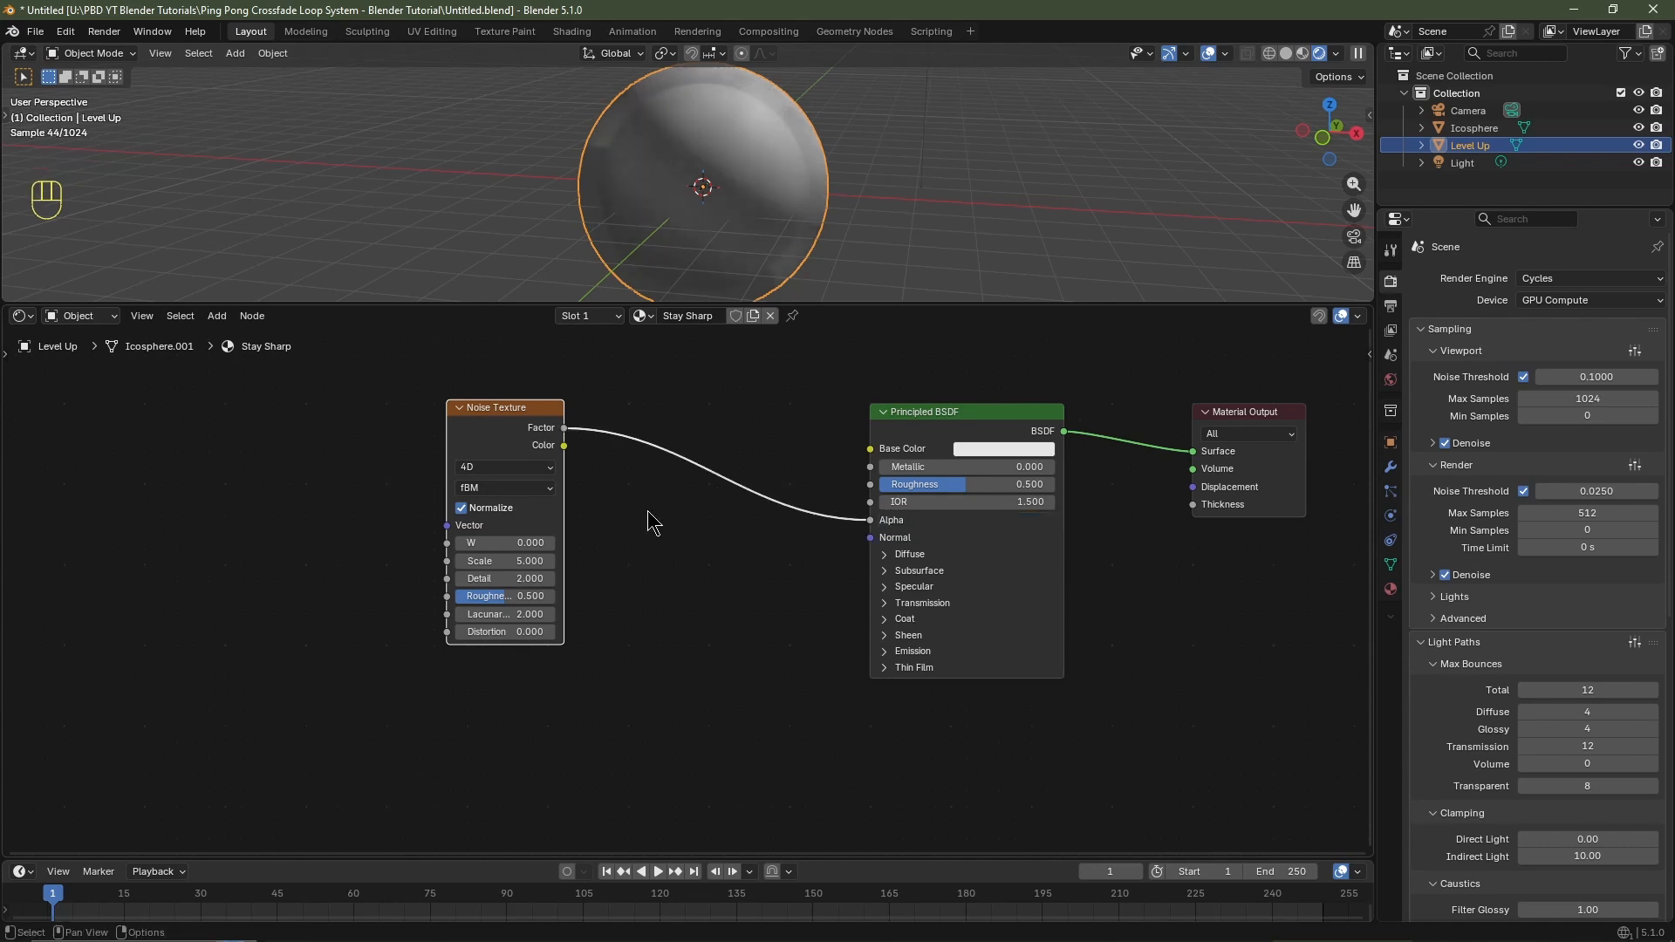
{"action": "key", "text": "shift+a"}
{"action": "mouse_move", "coordinate": [647, 519]}
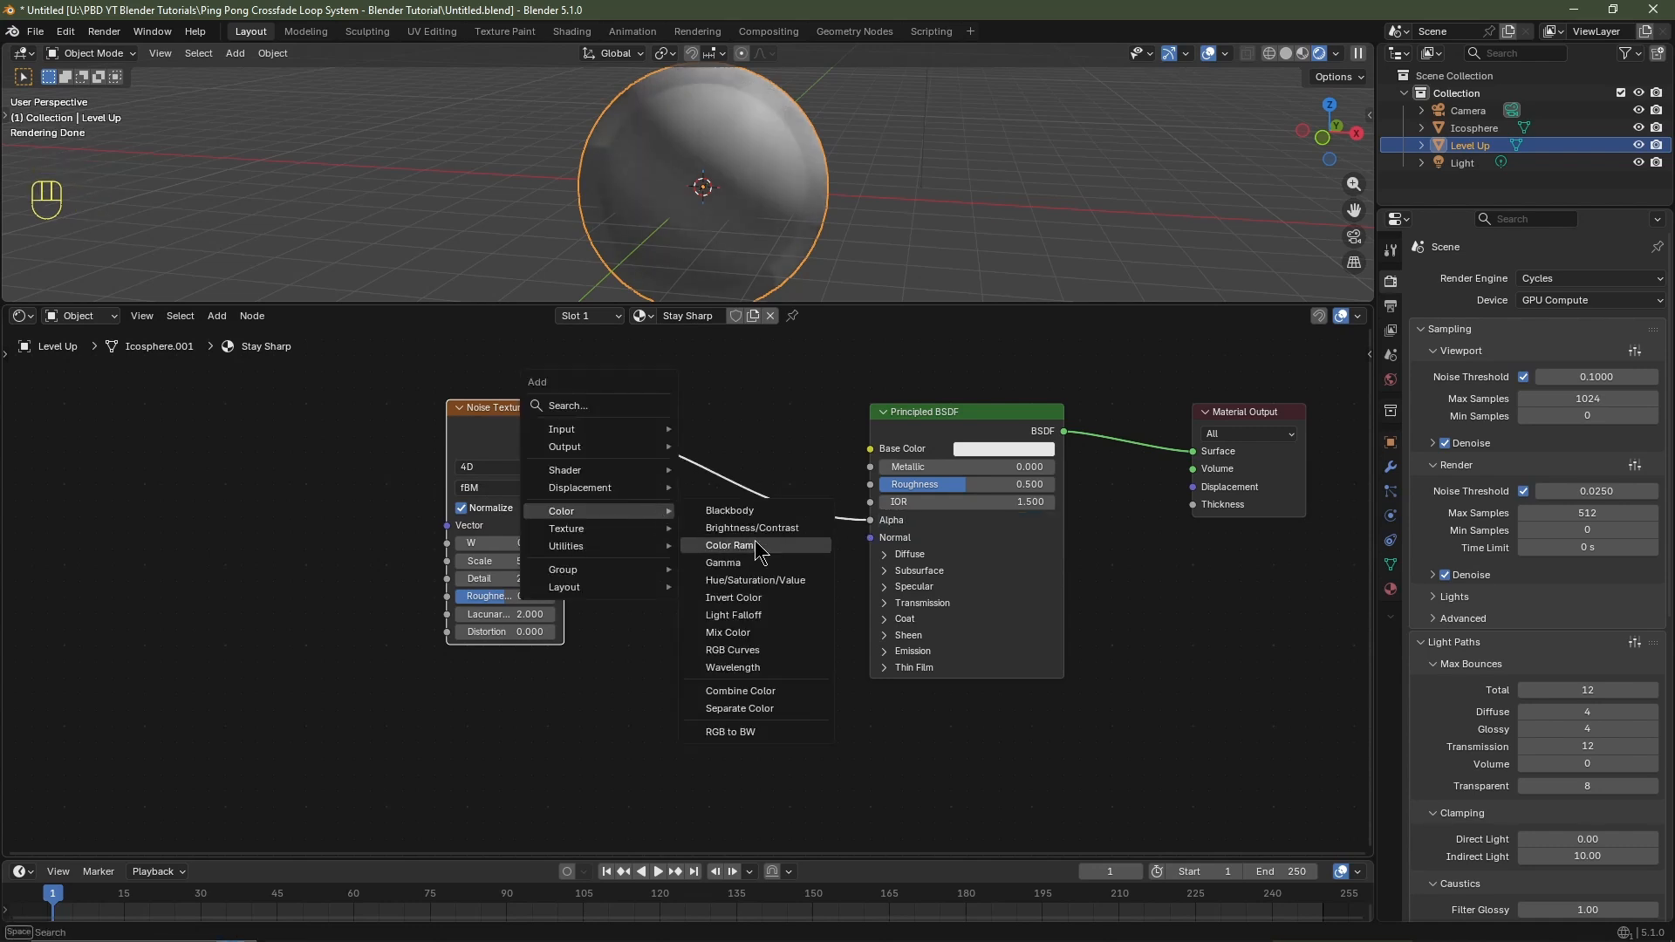
{"action": "left_click", "coordinate": [726, 545]}
{"action": "left_click", "coordinate": [628, 418]}
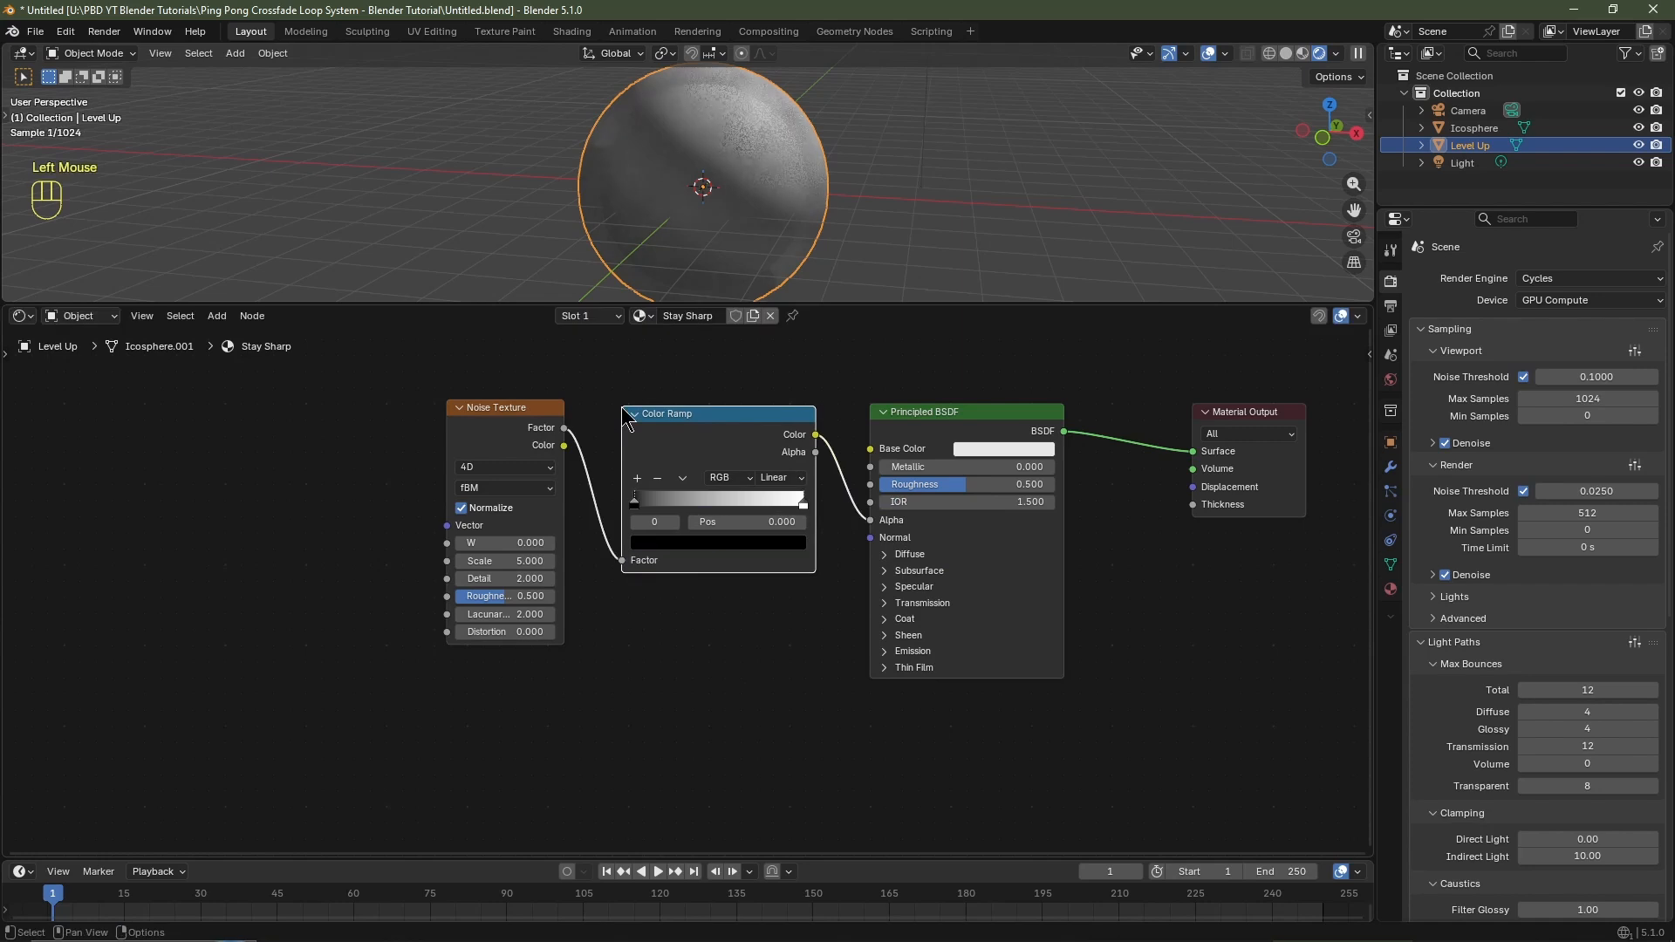
Set the Color Ramp's interpolation to Constant and move its white stop to position 0.49.
{"action": "left_click", "coordinate": [789, 479]}
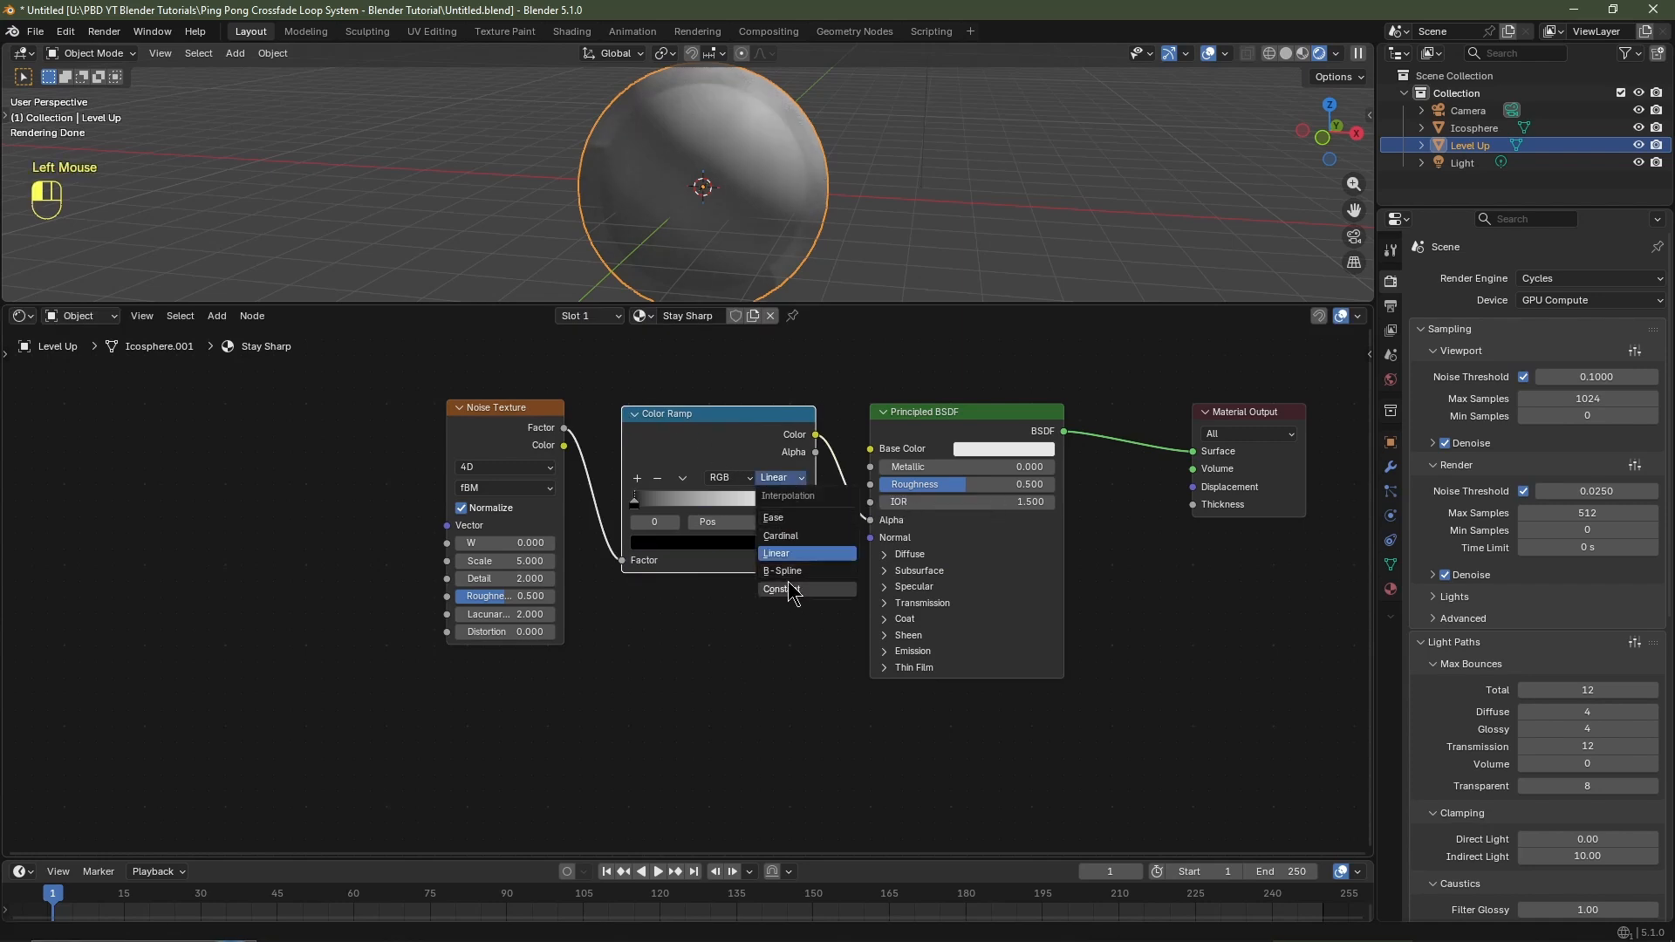
{"action": "left_click", "coordinate": [794, 589]}
{"action": "left_click", "coordinate": [803, 503]}
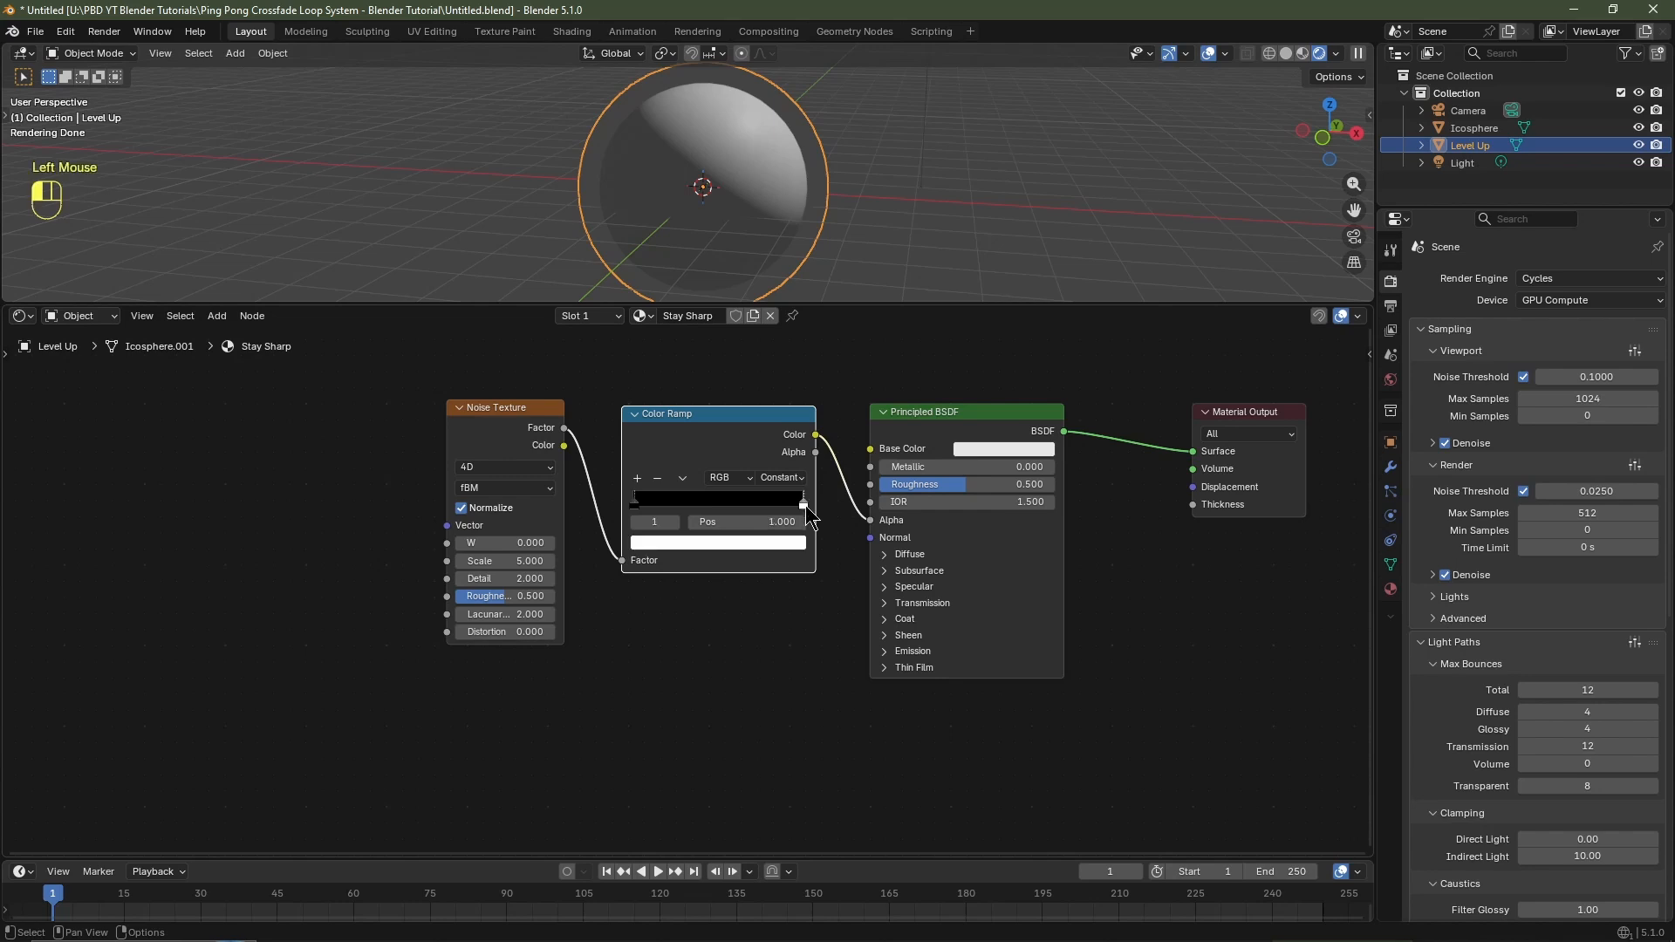
{"action": "left_click", "coordinate": [758, 524]}
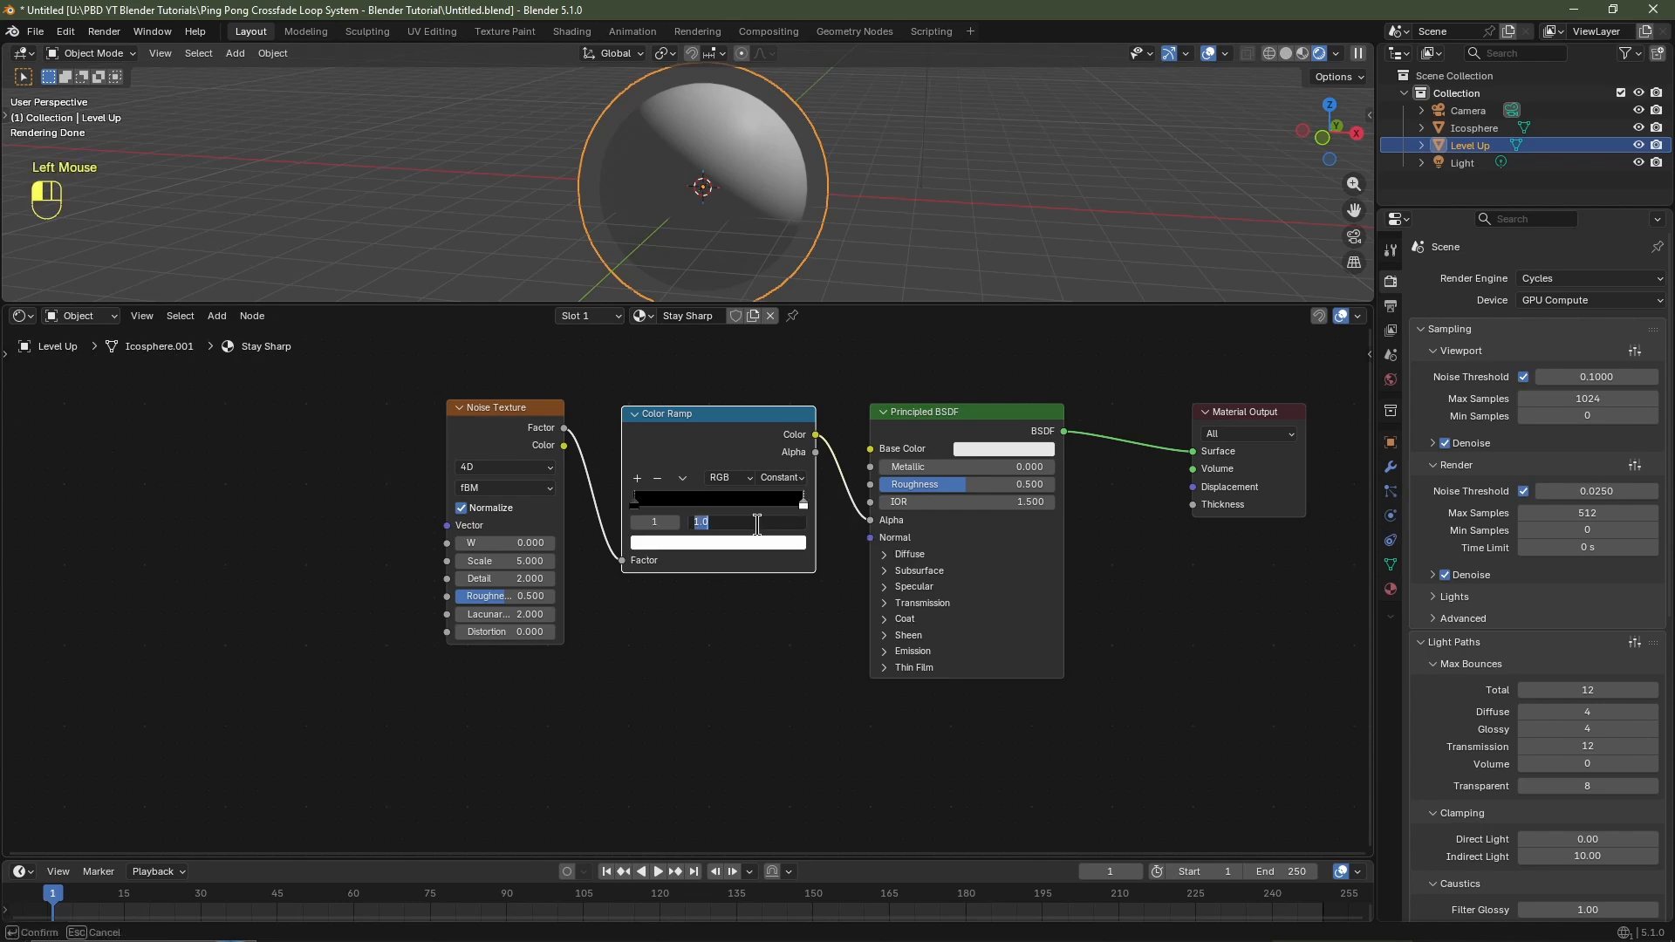
{"action": "type", "text": ".49"}
{"action": "key", "text": "Return"}
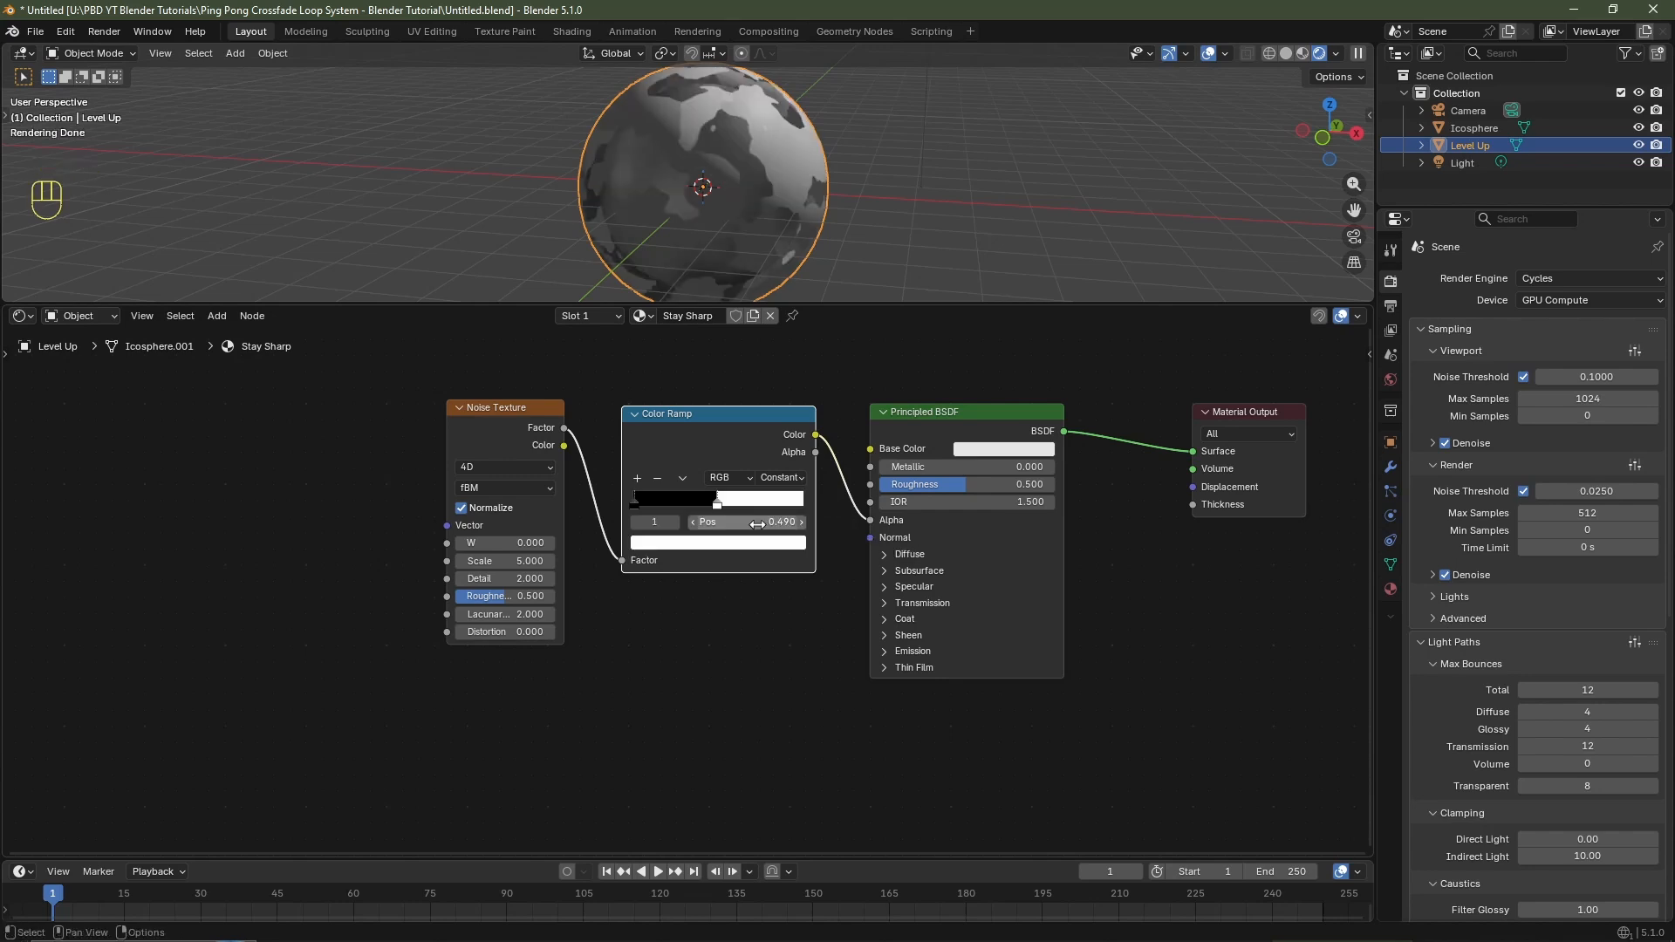
Change the Principled BSDF's Base Color to a bright, saturated blue.
{"action": "left_click", "coordinate": [994, 452]}
{"action": "left_click_drag", "start_coordinate": [1043, 196], "coordinate": [1047, 172]}
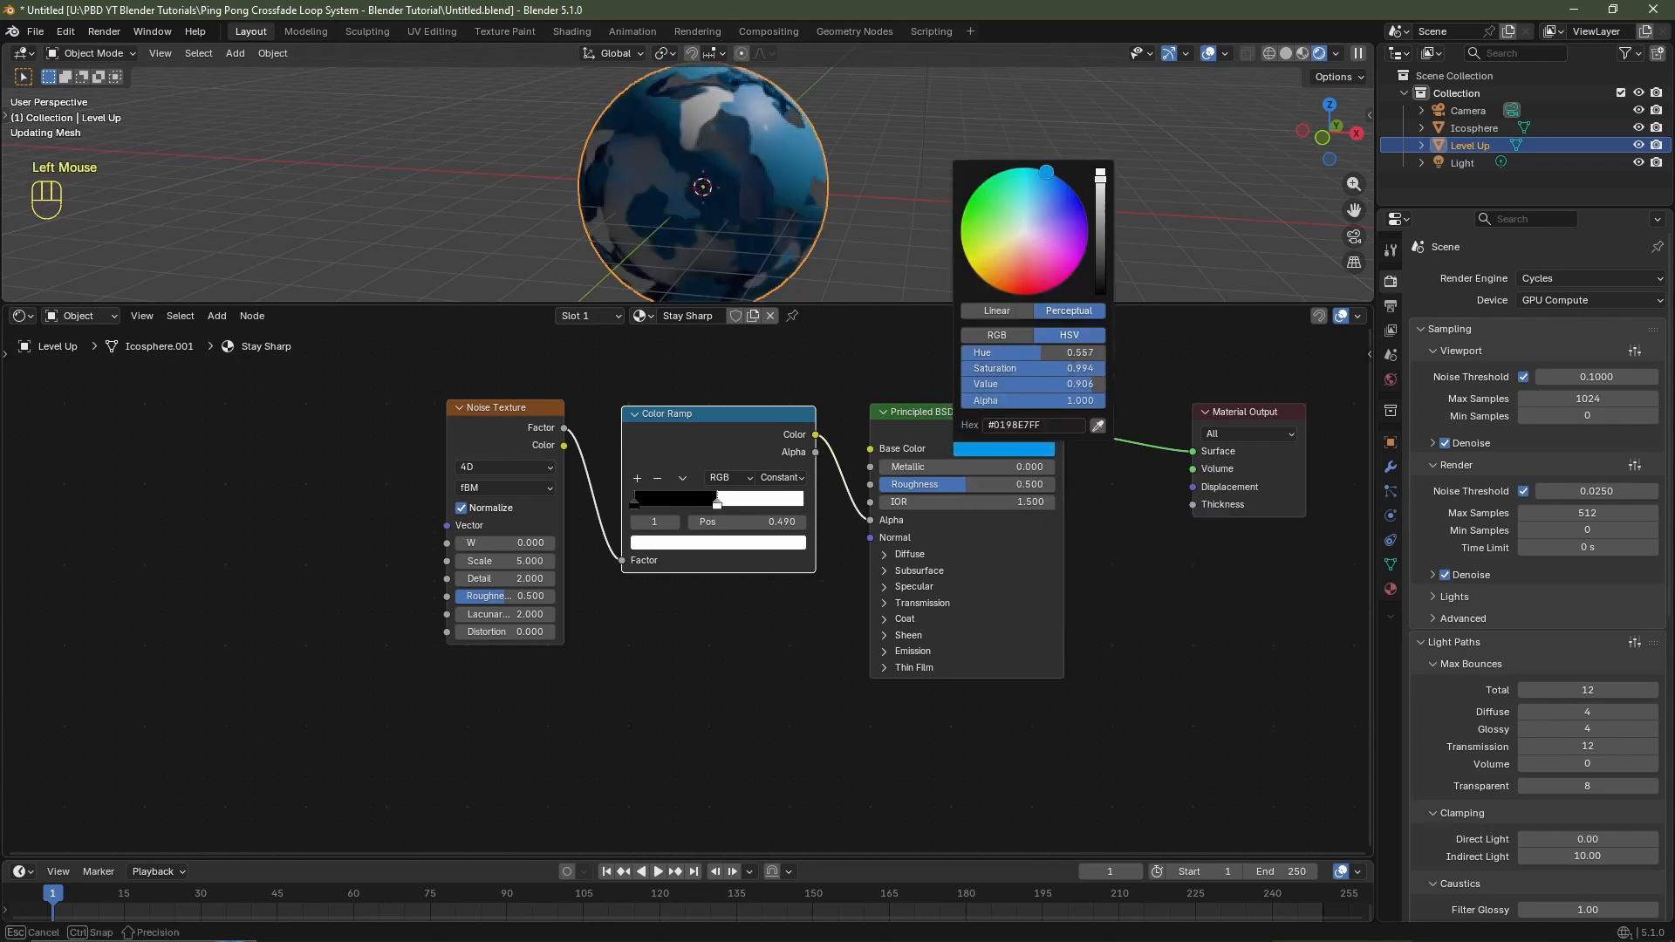
Set the Noise Texture's Detail to 4 and its Roughness to 0.1.
{"action": "left_click", "coordinate": [475, 429]}
{"action": "double_click", "coordinate": [514, 579]}
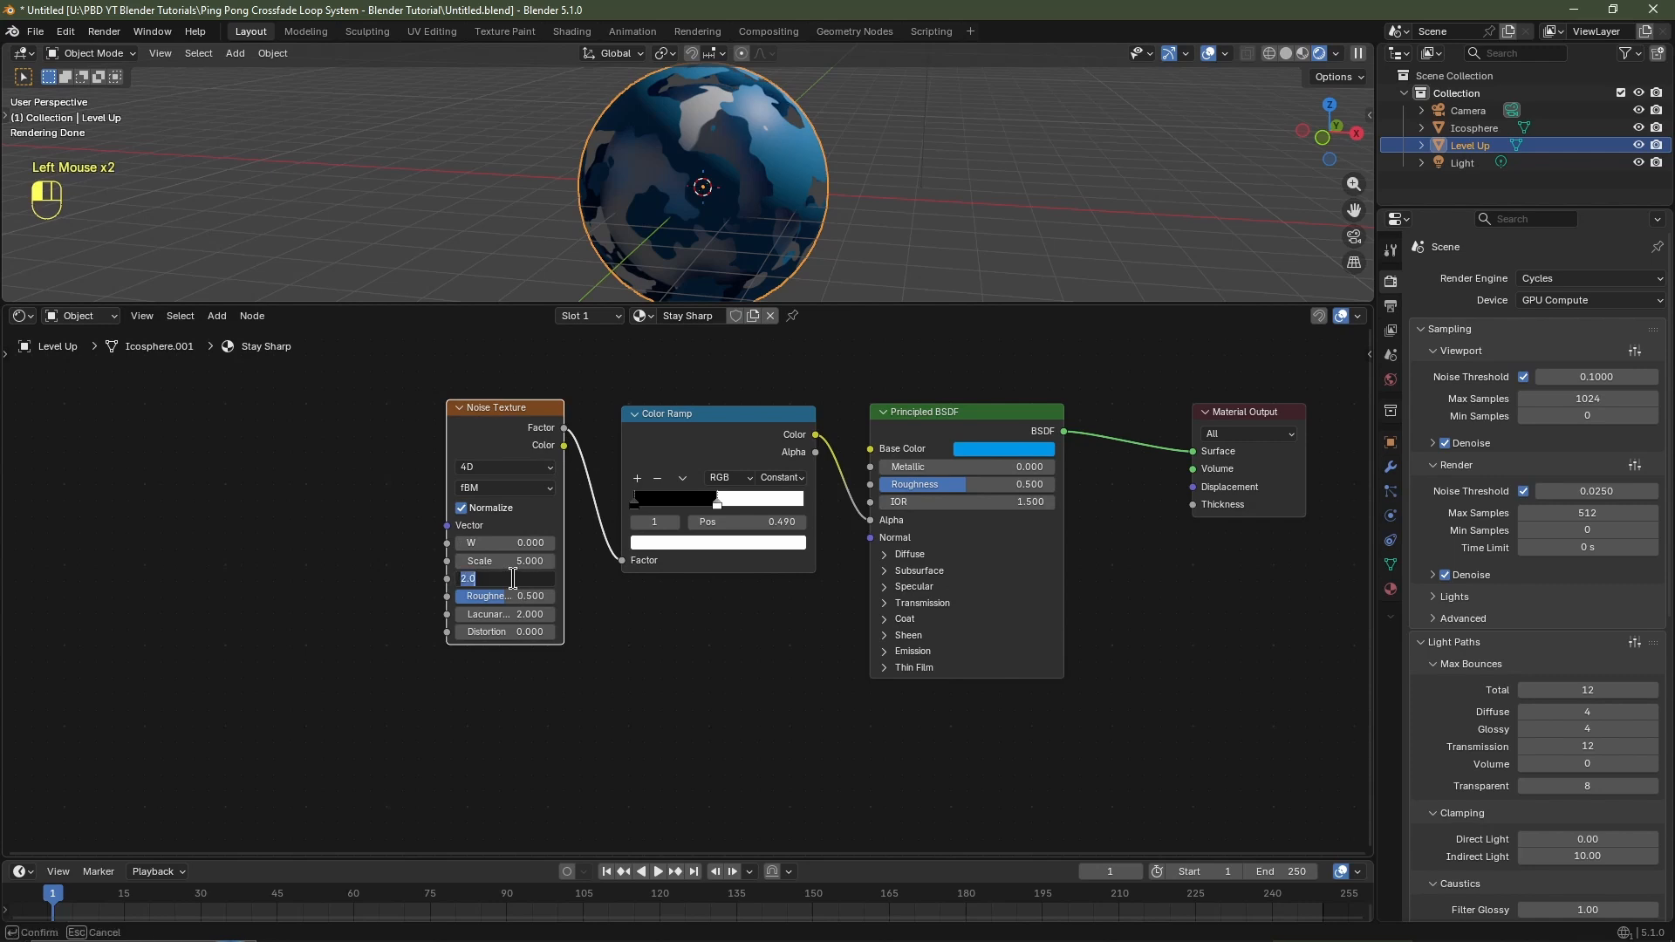
{"action": "type", "text": "4"}
{"action": "key", "text": "Tab"}
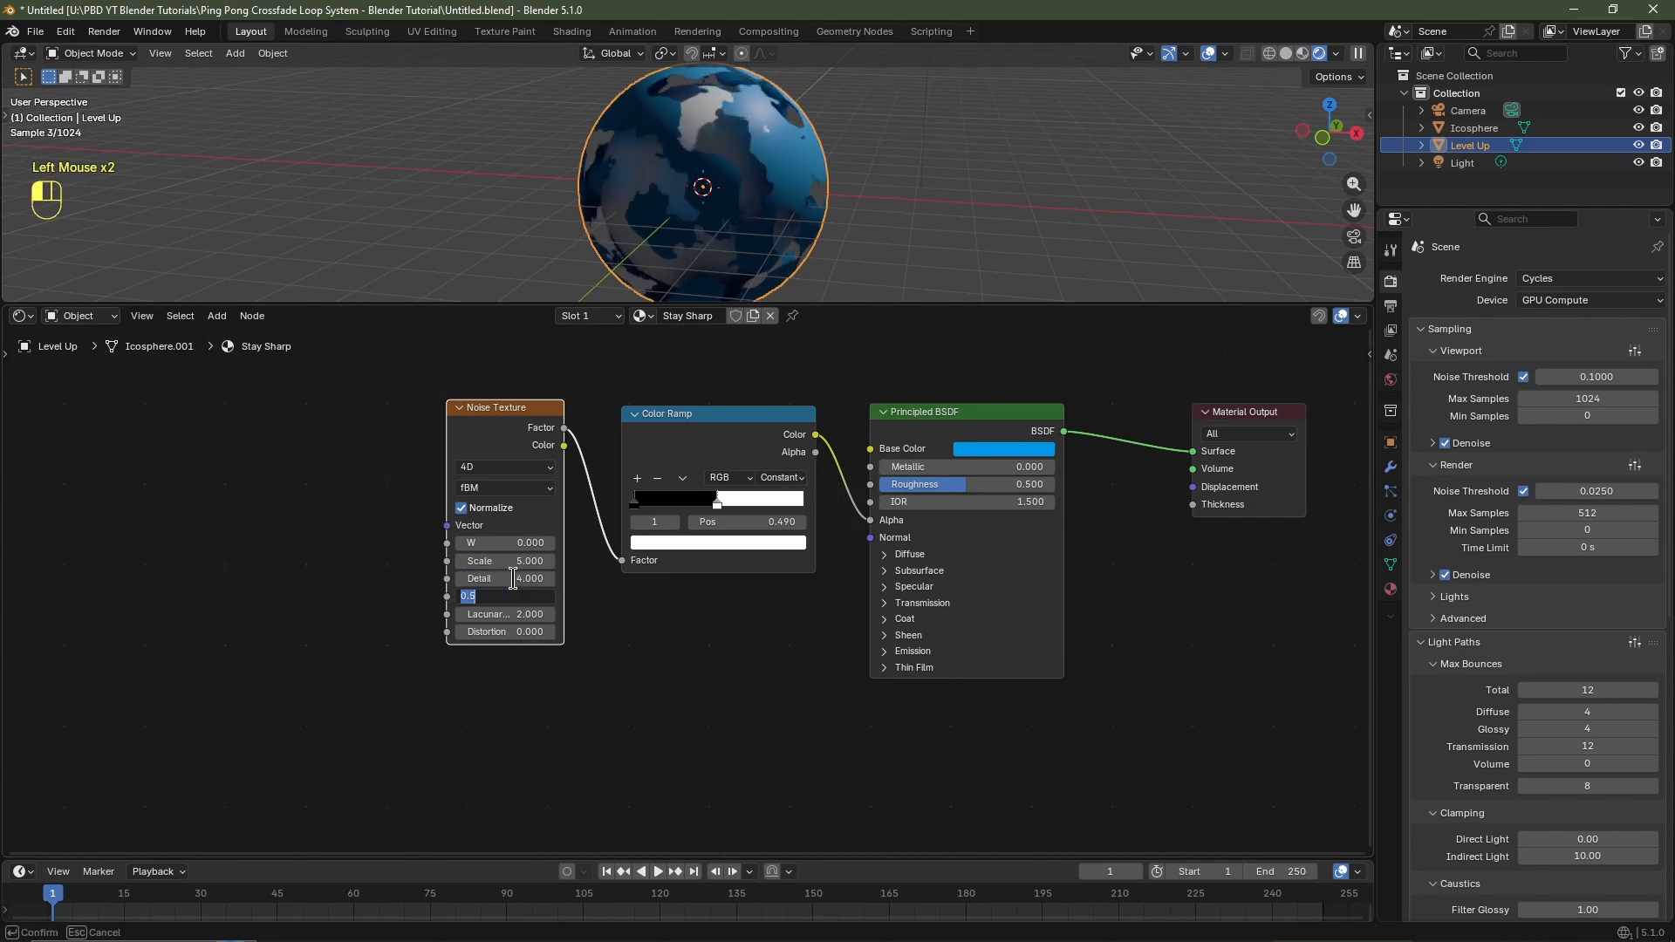
{"action": "type", "text": ".1"}
{"action": "key", "text": "Return"}
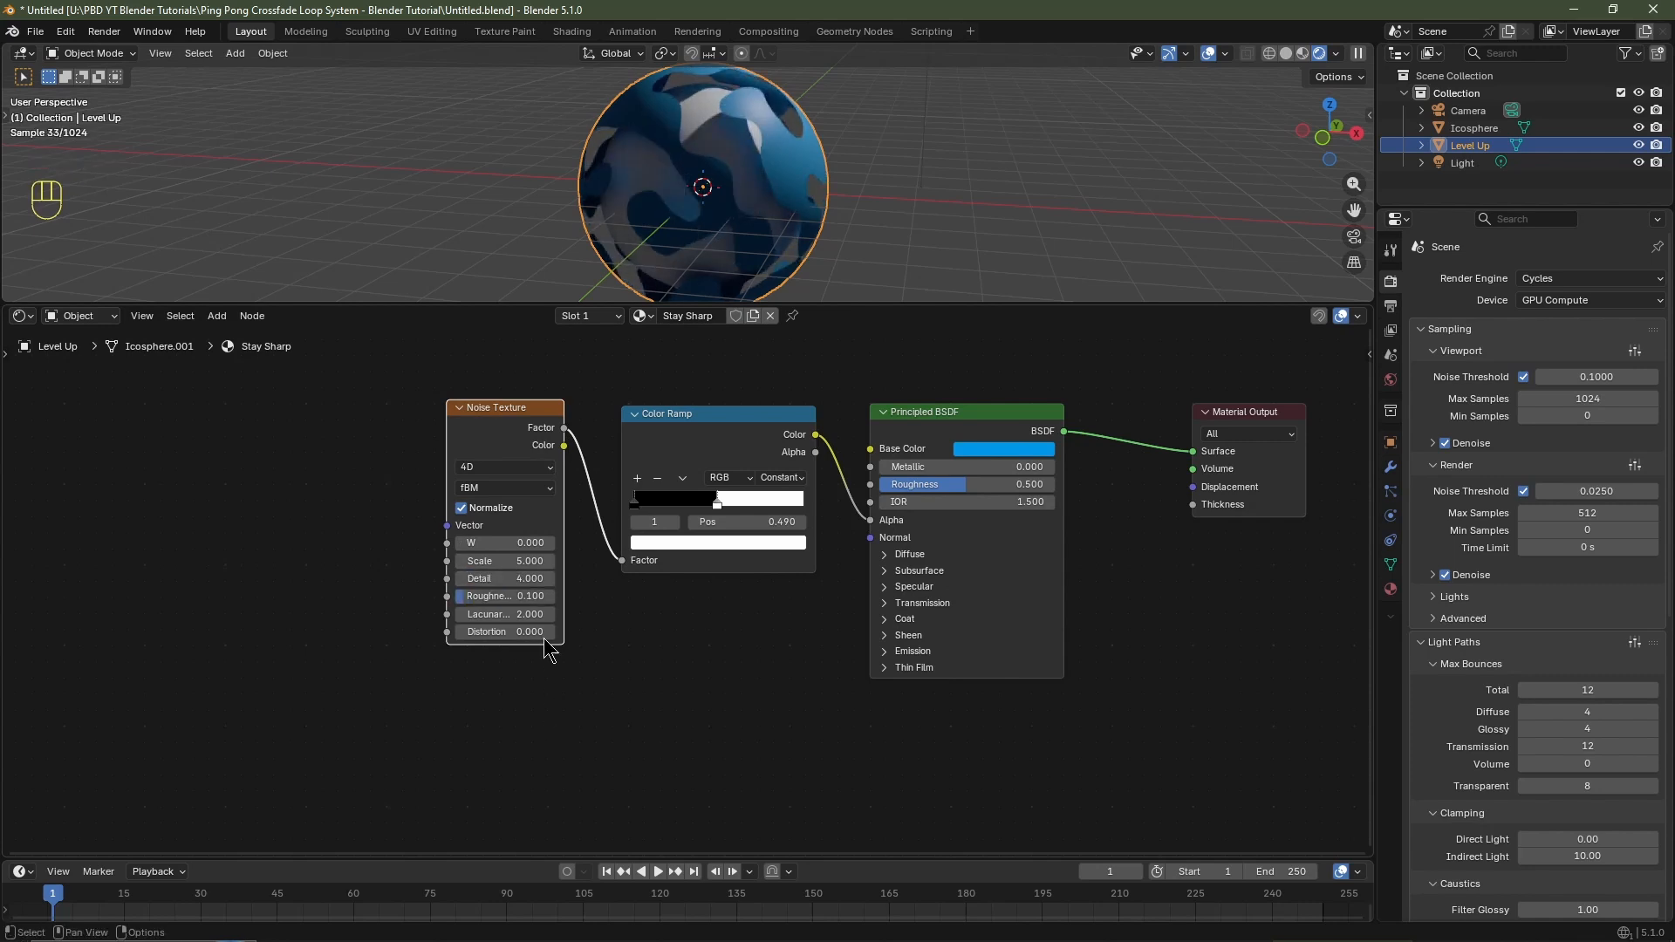
{"action": "mouse_move", "coordinate": [504, 536]}
{"action": "left_mouse_down", "text": "shift"}
{"action": "mouse_move", "coordinate": [529, 536]}
{"action": "mouse_move", "coordinate": [508, 543]}
{"action": "left_mouse_up", "text": "shift"}
{"action": "key", "text": "Escape"}
{"action": "mouse_move", "coordinate": [479, 543]}
{"action": "left_mouse_down", "text": "shift"}
{"action": "mouse_move", "coordinate": [544, 542]}
{"action": "mouse_move", "coordinate": [481, 543]}
{"action": "left_mouse_up", "text": "shift"}
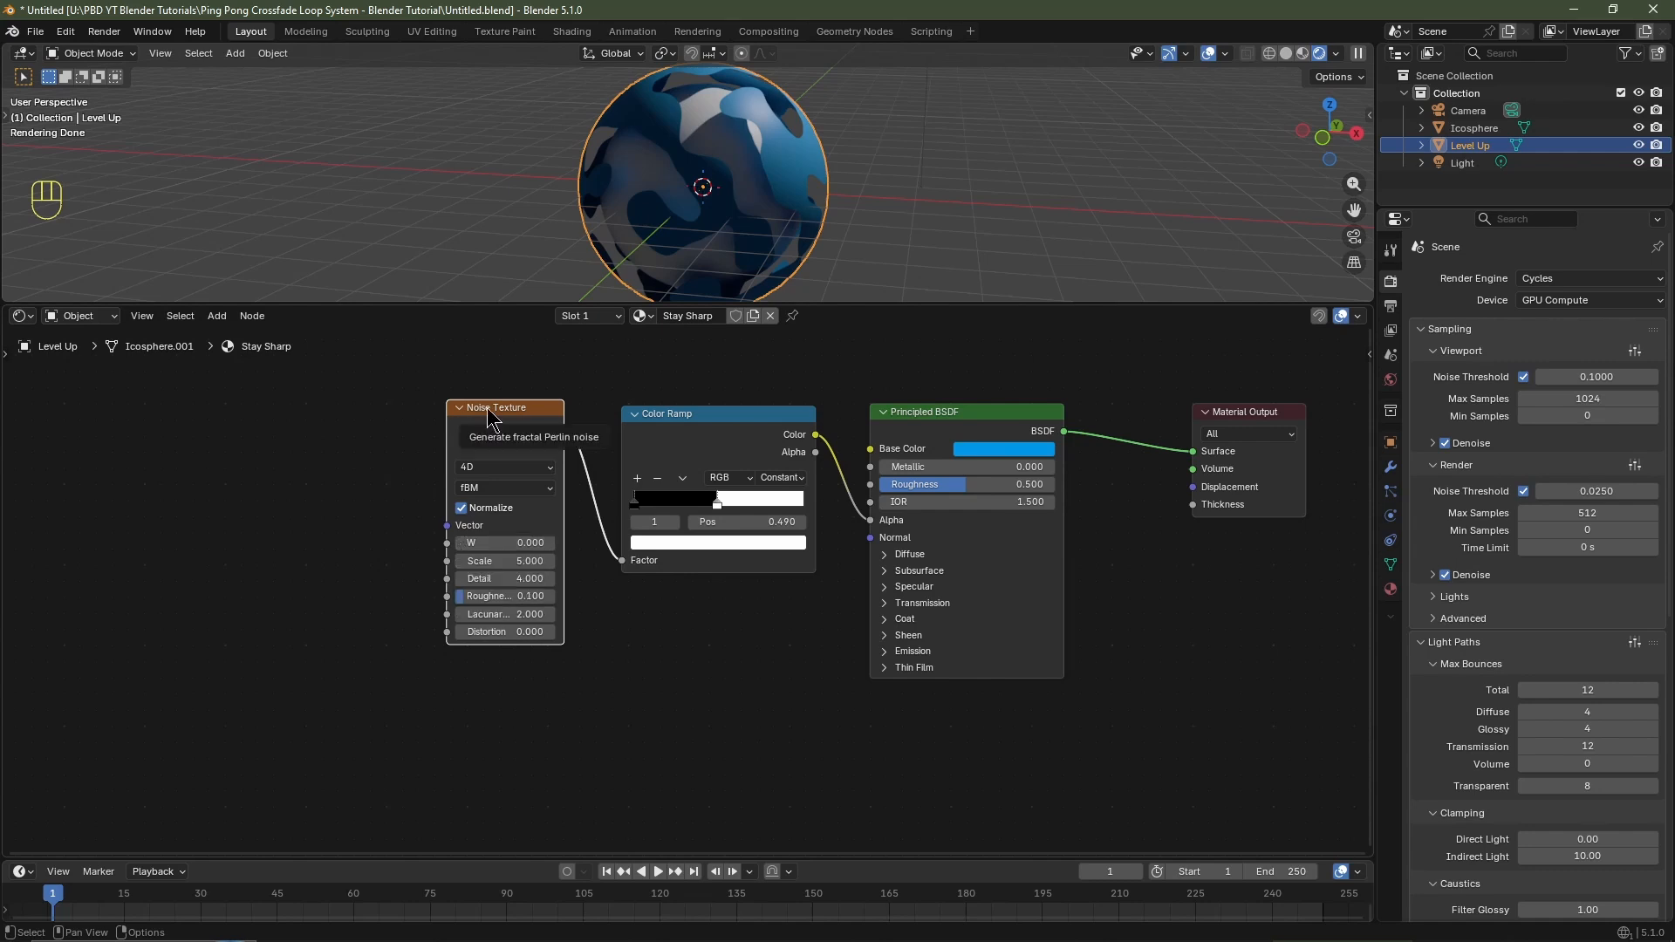
Duplicate the Noise Texture below the original and blend both Color outputs as A and B of a Mix Color node inserted before the Color Ramp.
{"action": "key", "text": "shift+d"}
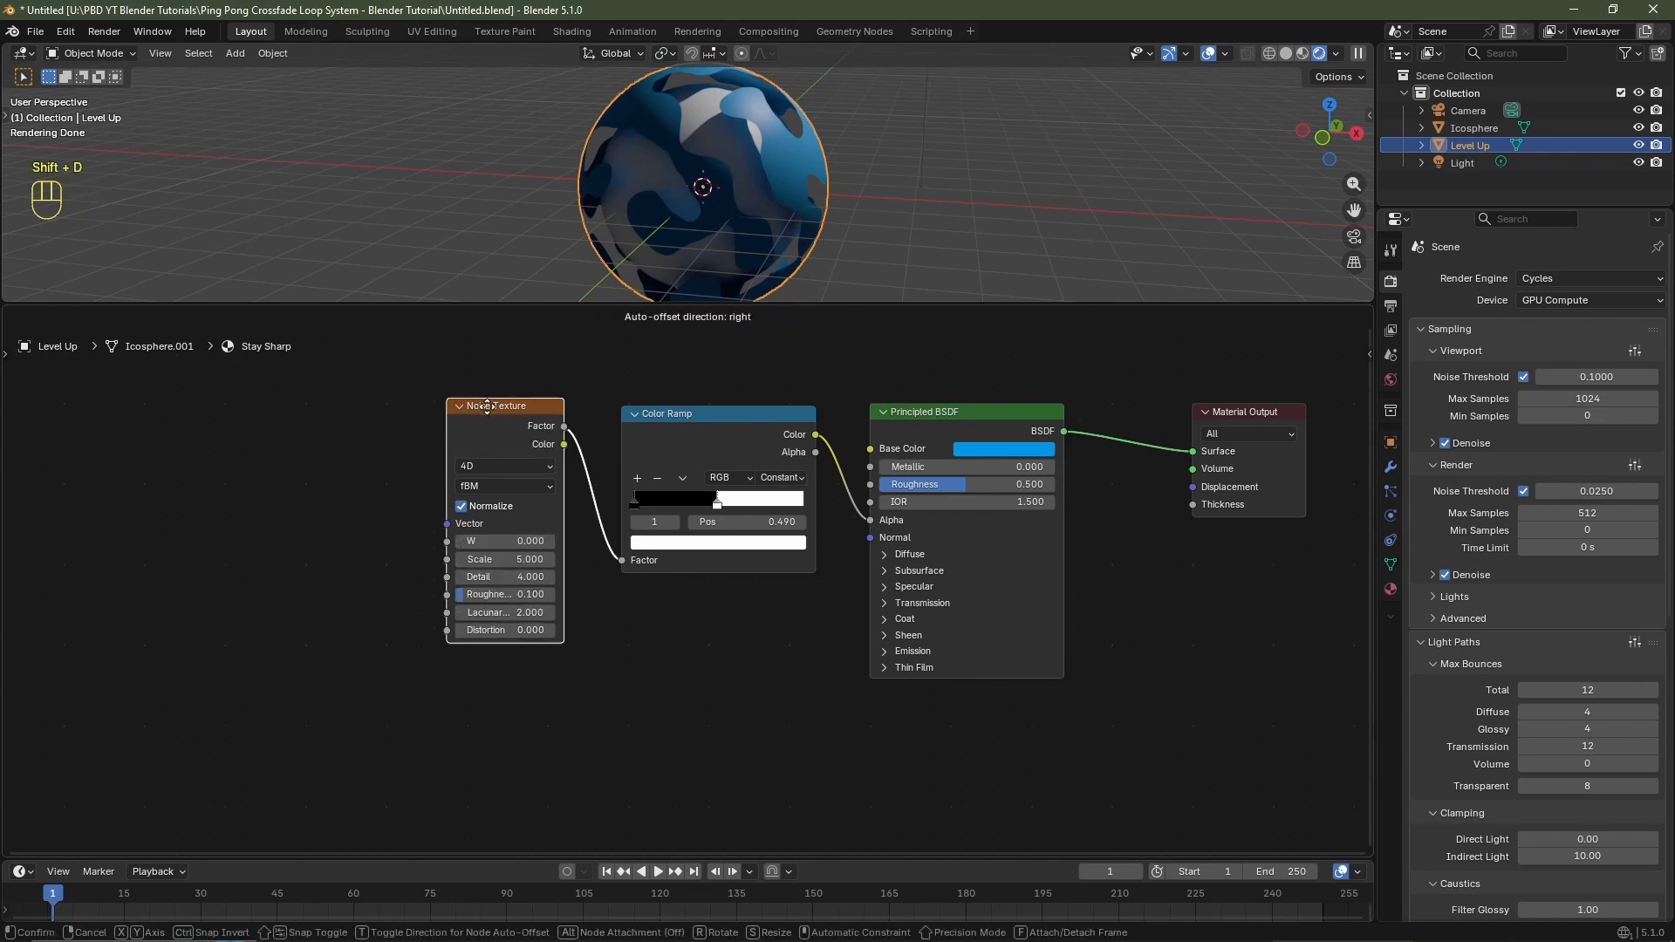
{"action": "left_click", "coordinate": [487, 666]}
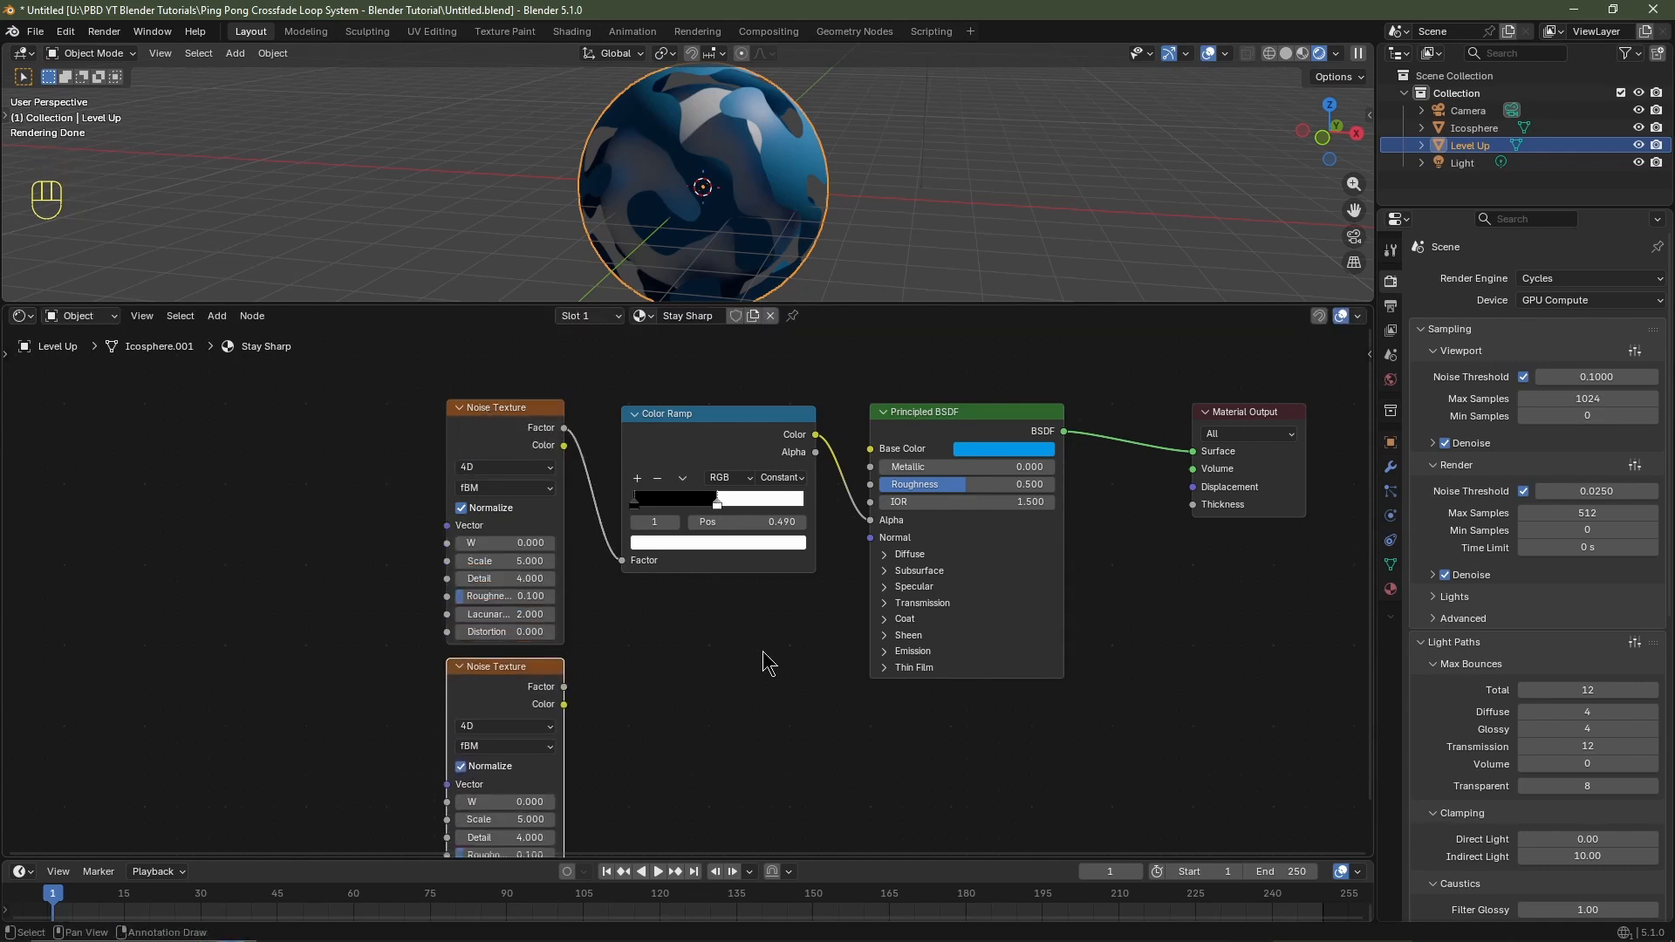
{"action": "key", "text": "shift+a"}
{"action": "mouse_move", "coordinate": [765, 663]}
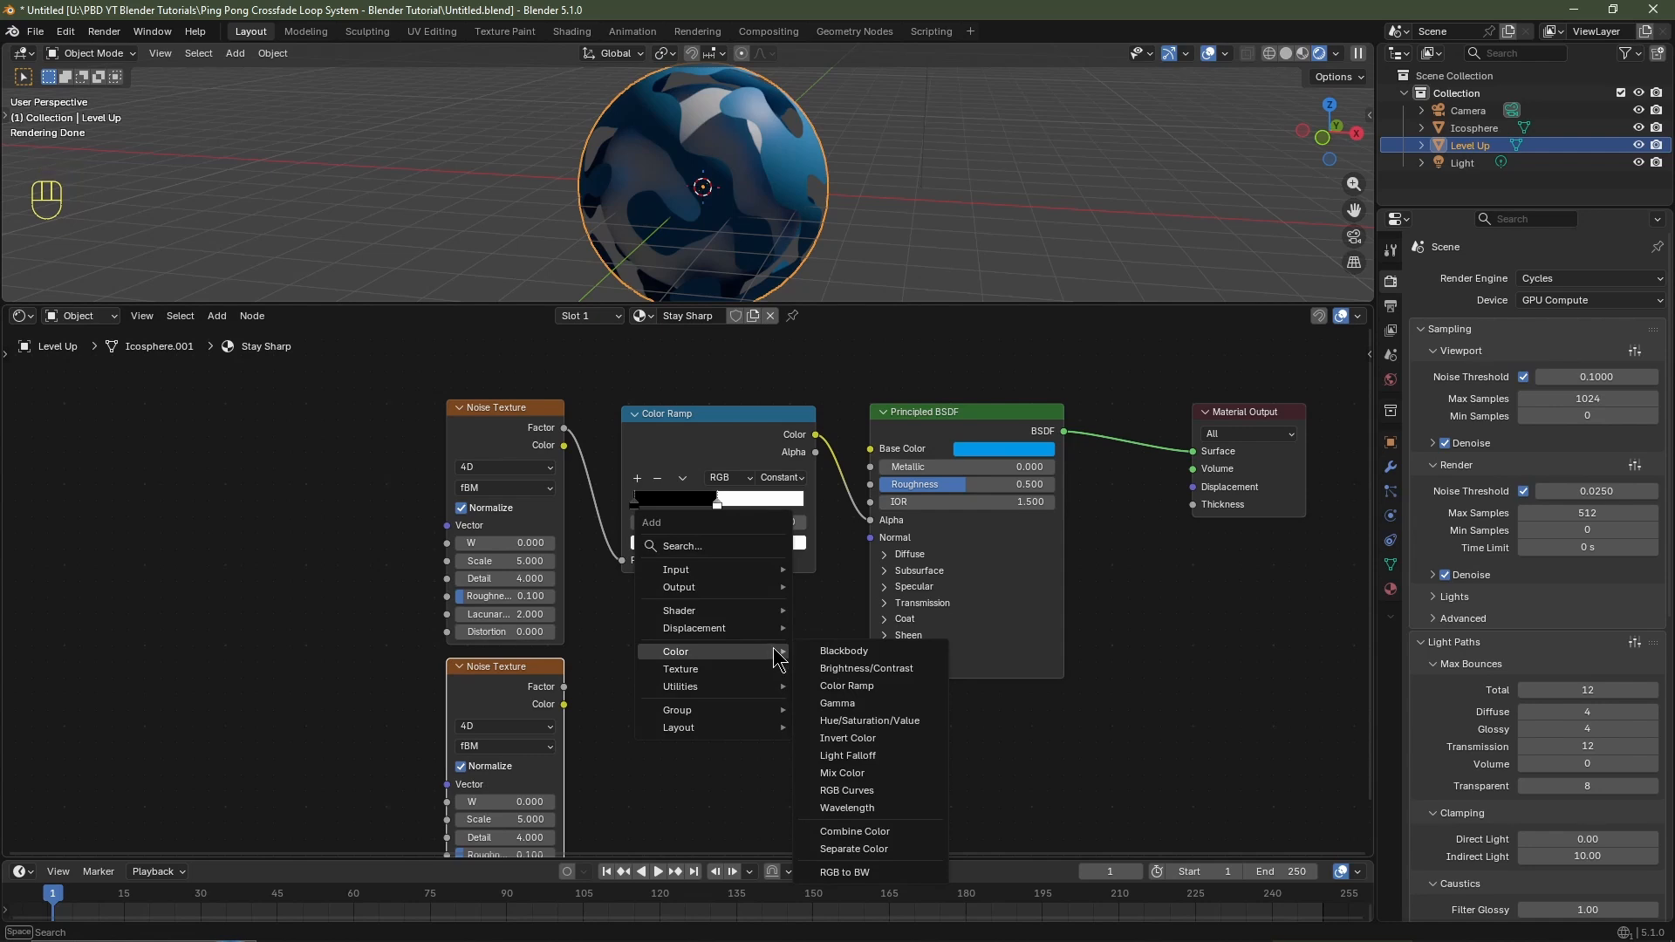
{"action": "left_click", "coordinate": [842, 773]}
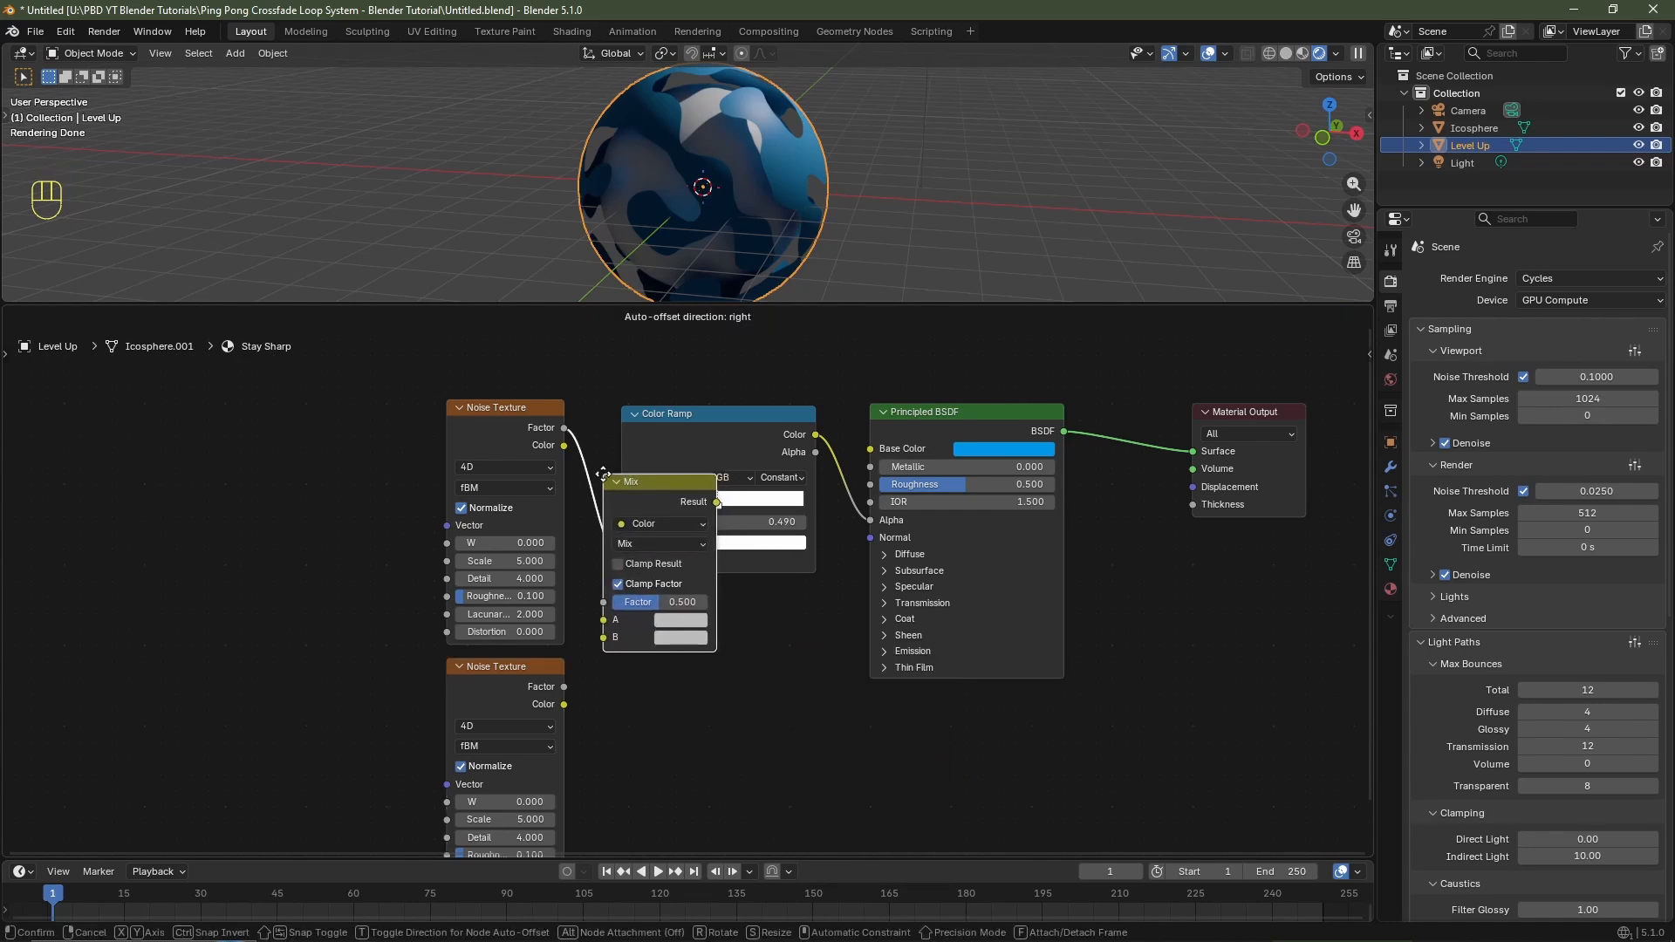
{"action": "left_click", "coordinate": [604, 473]}
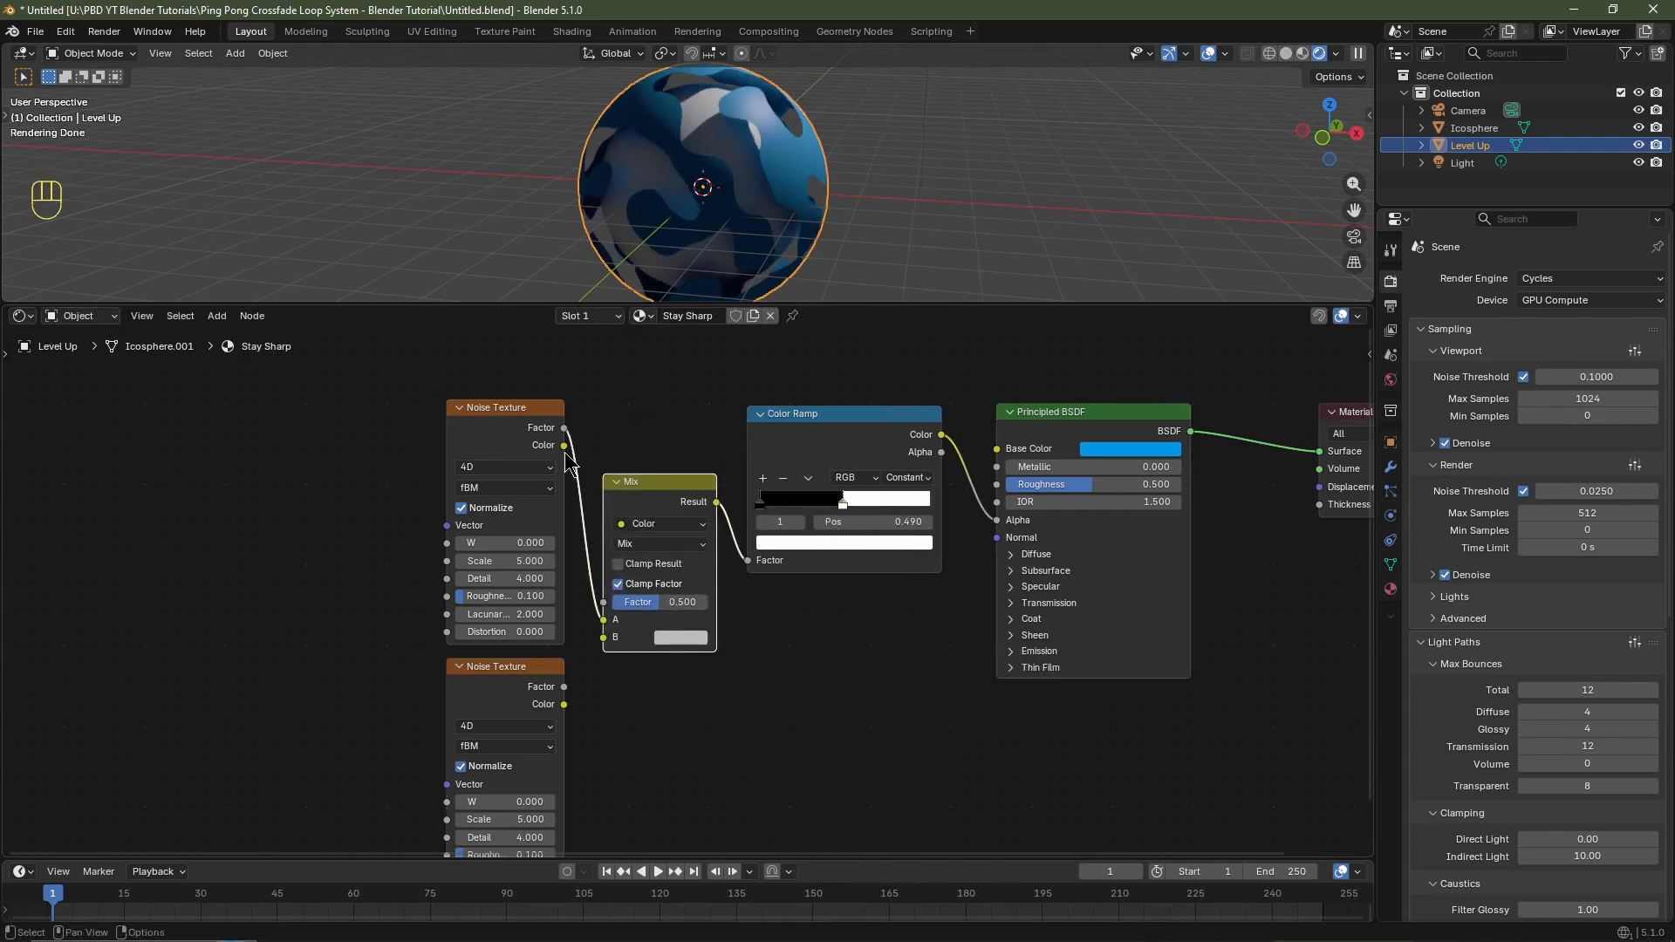
{"action": "left_click_drag", "start_coordinate": [563, 445], "coordinate": [605, 638]}
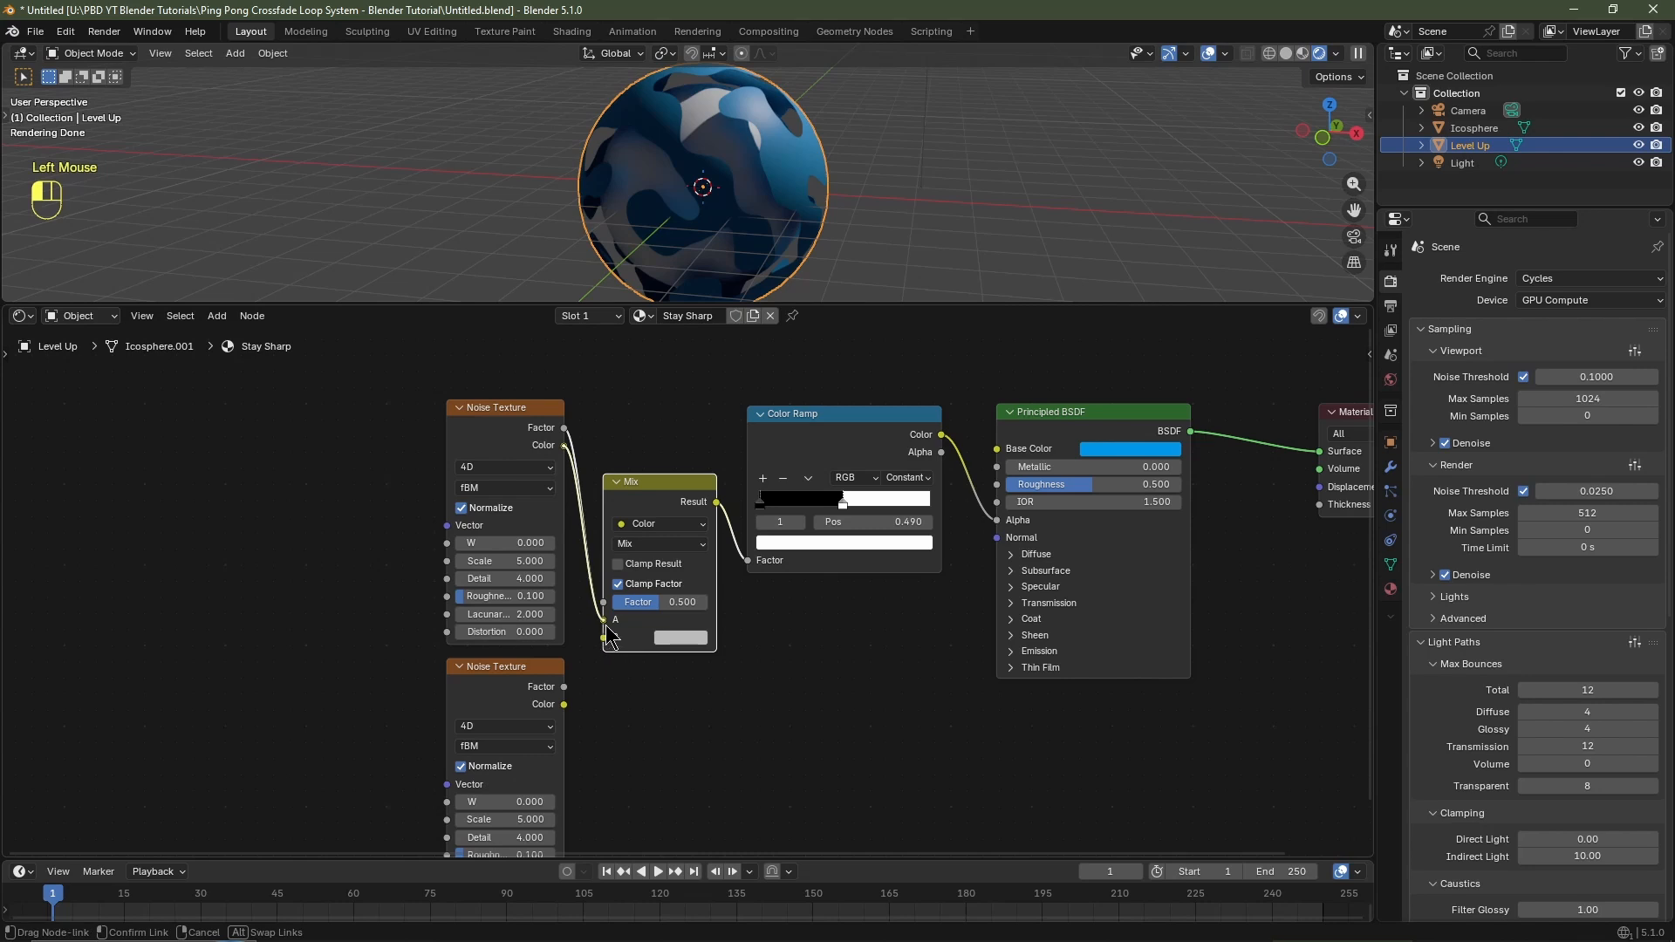
{"action": "left_click_drag", "start_coordinate": [565, 706], "coordinate": [661, 602]}
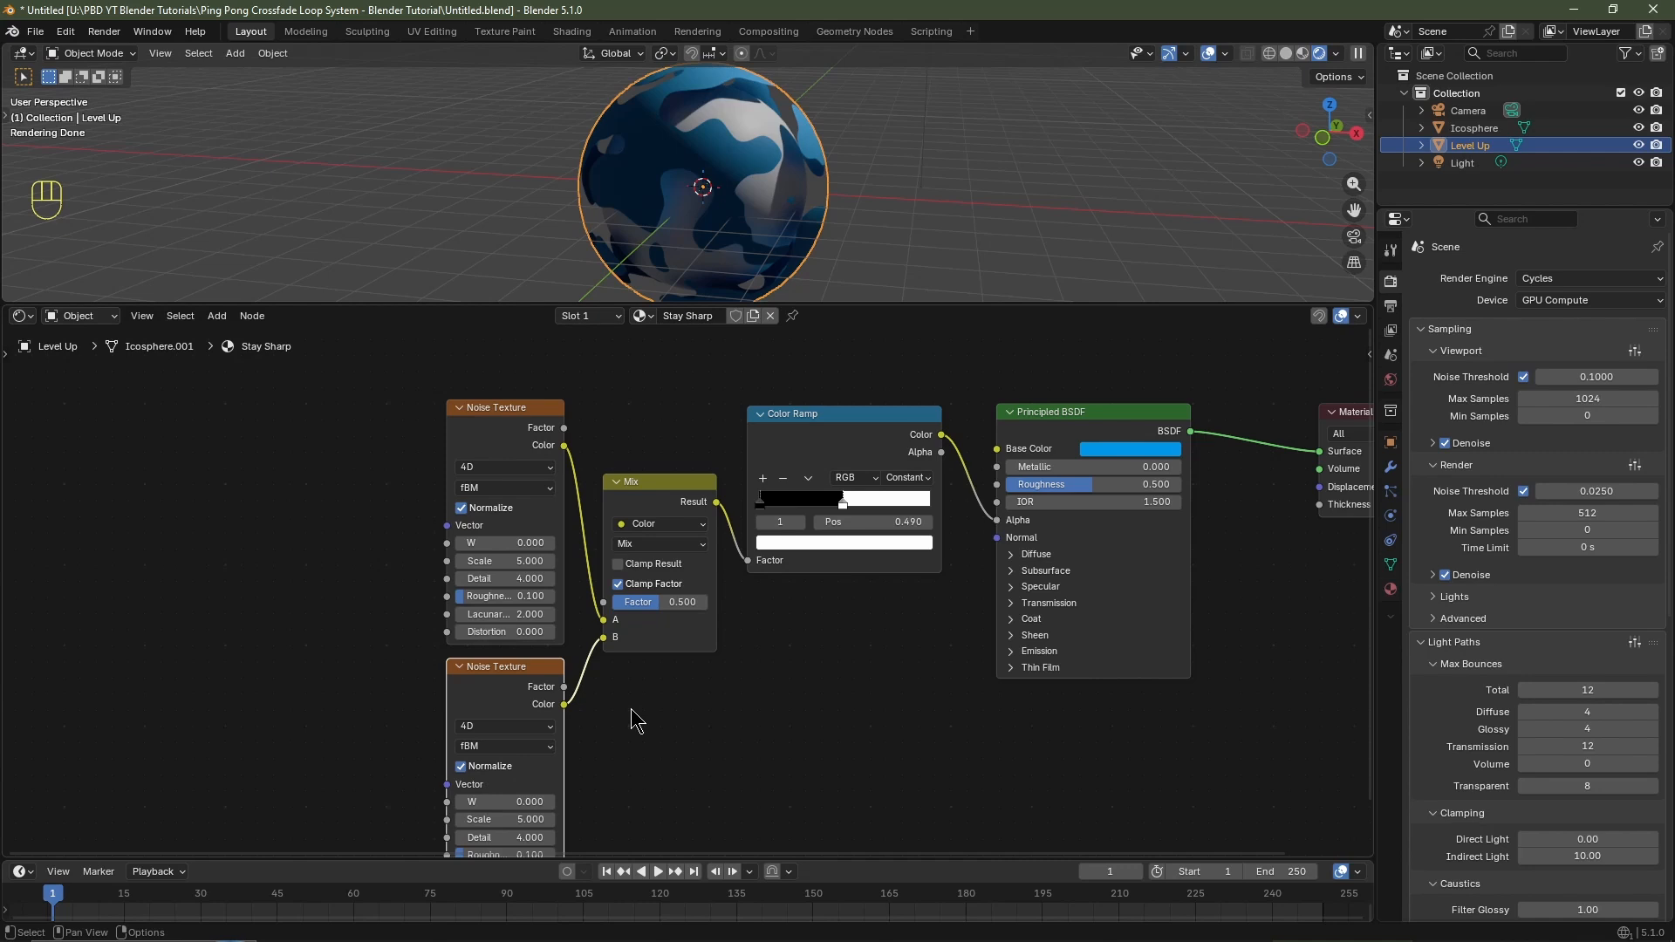
Add a Math node well ahead of the two Noise Textures and set its operation to Floored Modulo.
{"action": "scroll", "coordinate": [239, 696], "scroll_direction": "down", "scroll_amount": 3}
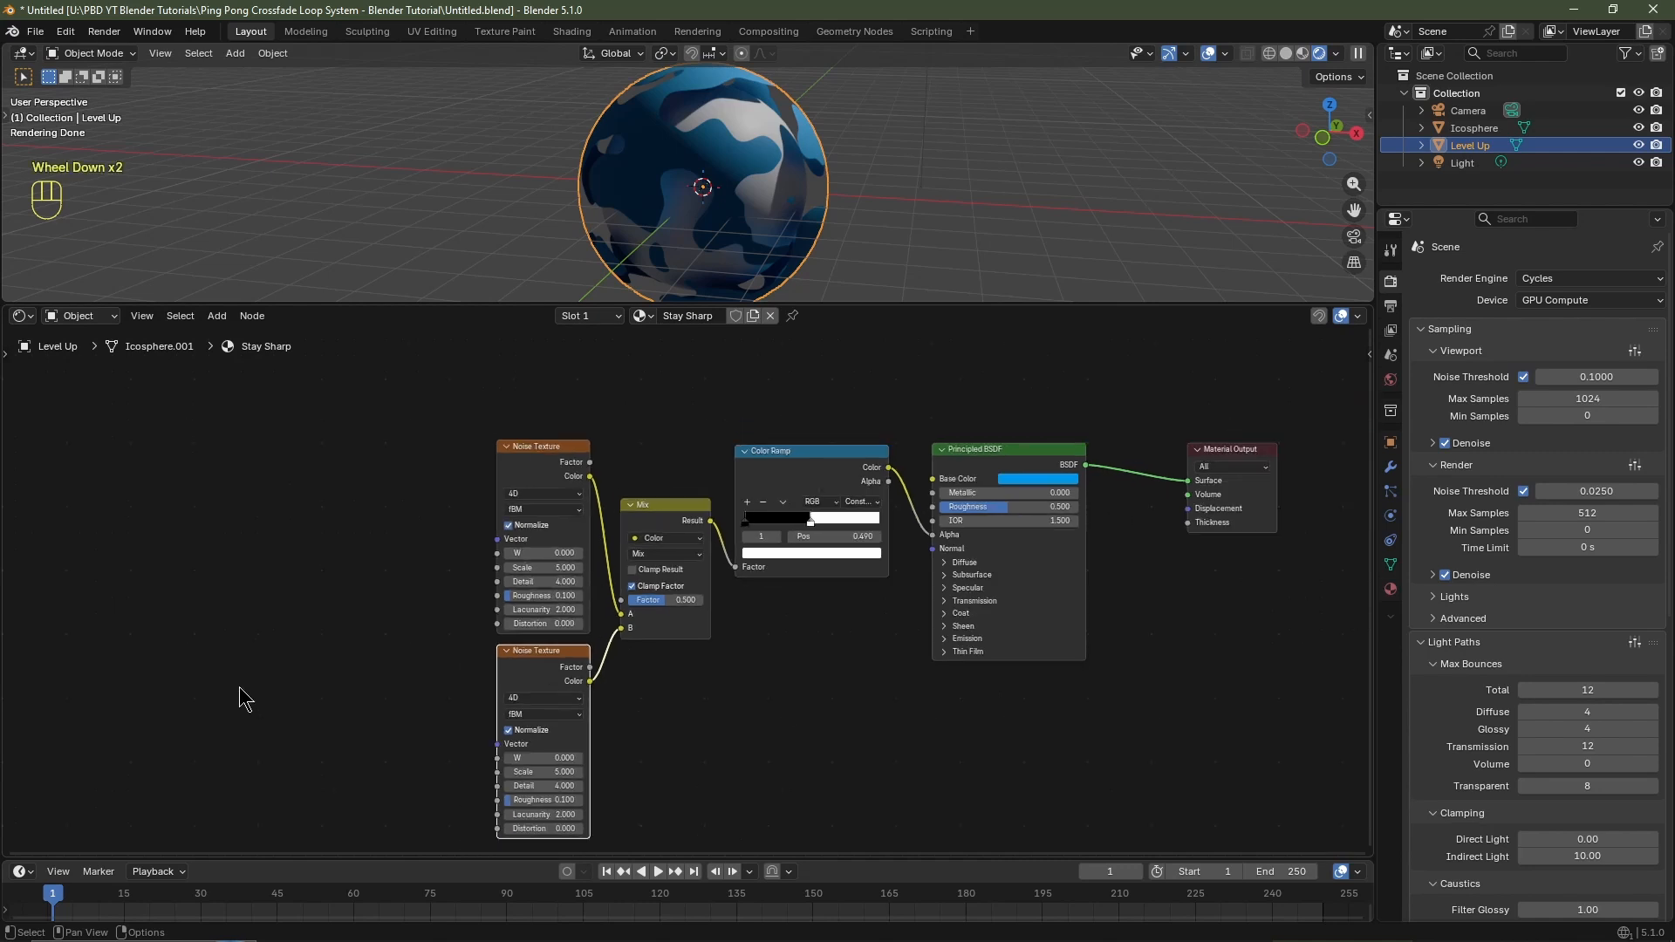
{"action": "middle_click_drag", "start_coordinate": [519, 611], "coordinate": [617, 546]}
{"action": "scroll", "coordinate": [617, 546], "scroll_direction": "up", "scroll_amount": 2}
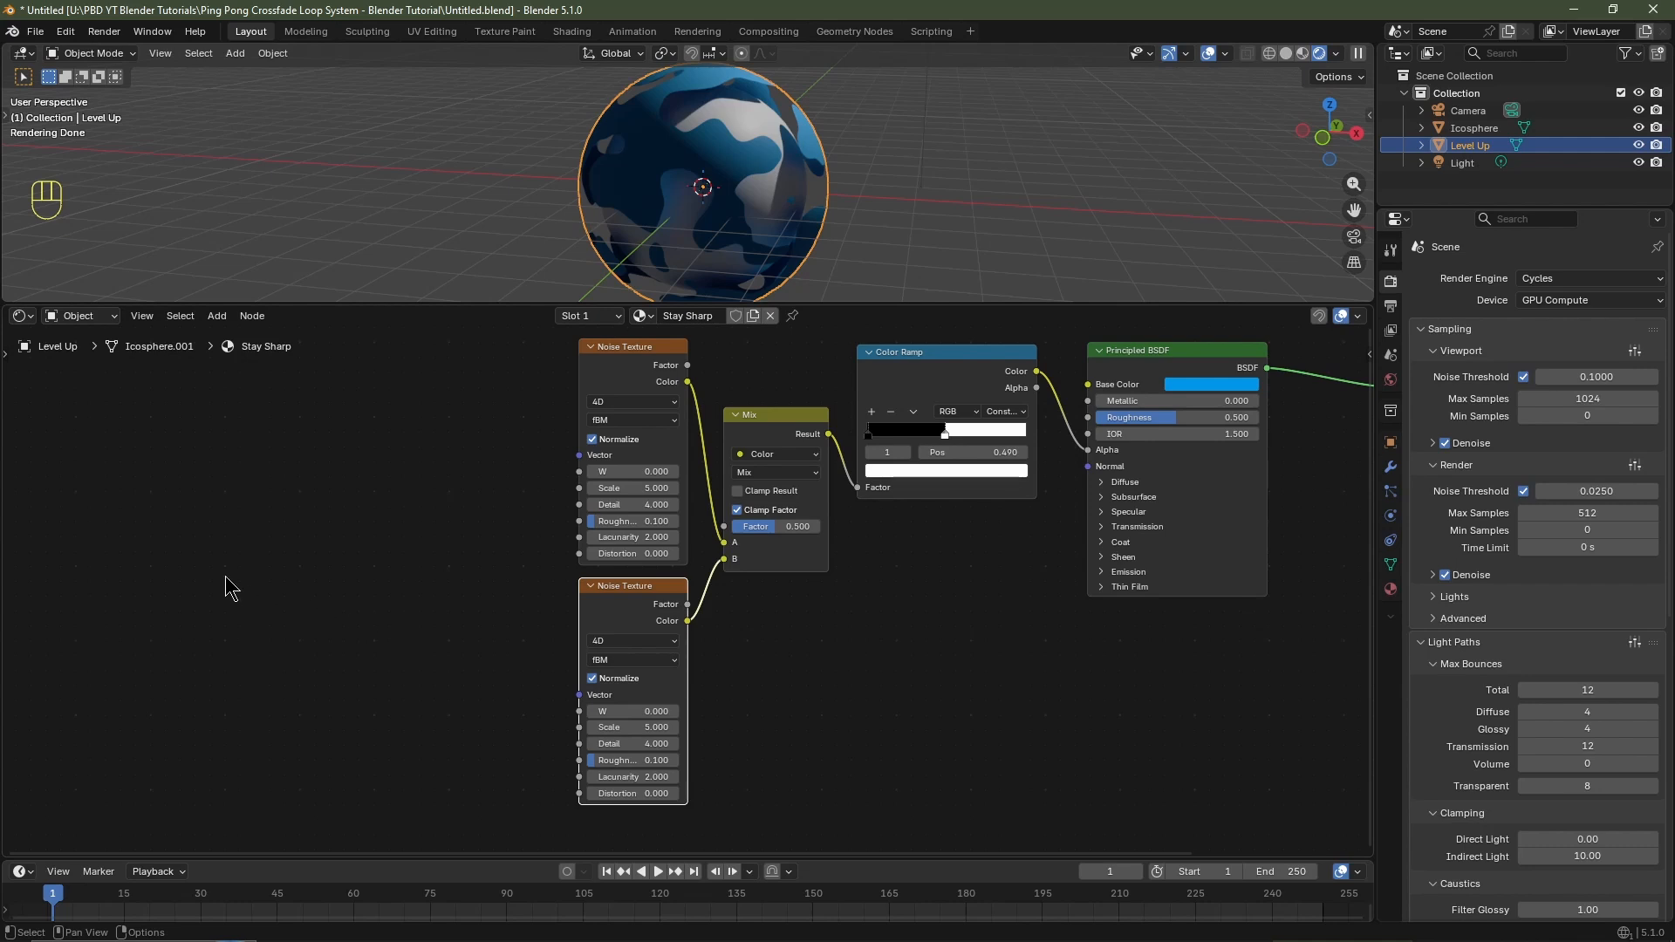
{"action": "middle_click_drag", "start_coordinate": [224, 583], "coordinate": [396, 583]}
{"action": "key", "text": "shift+a"}
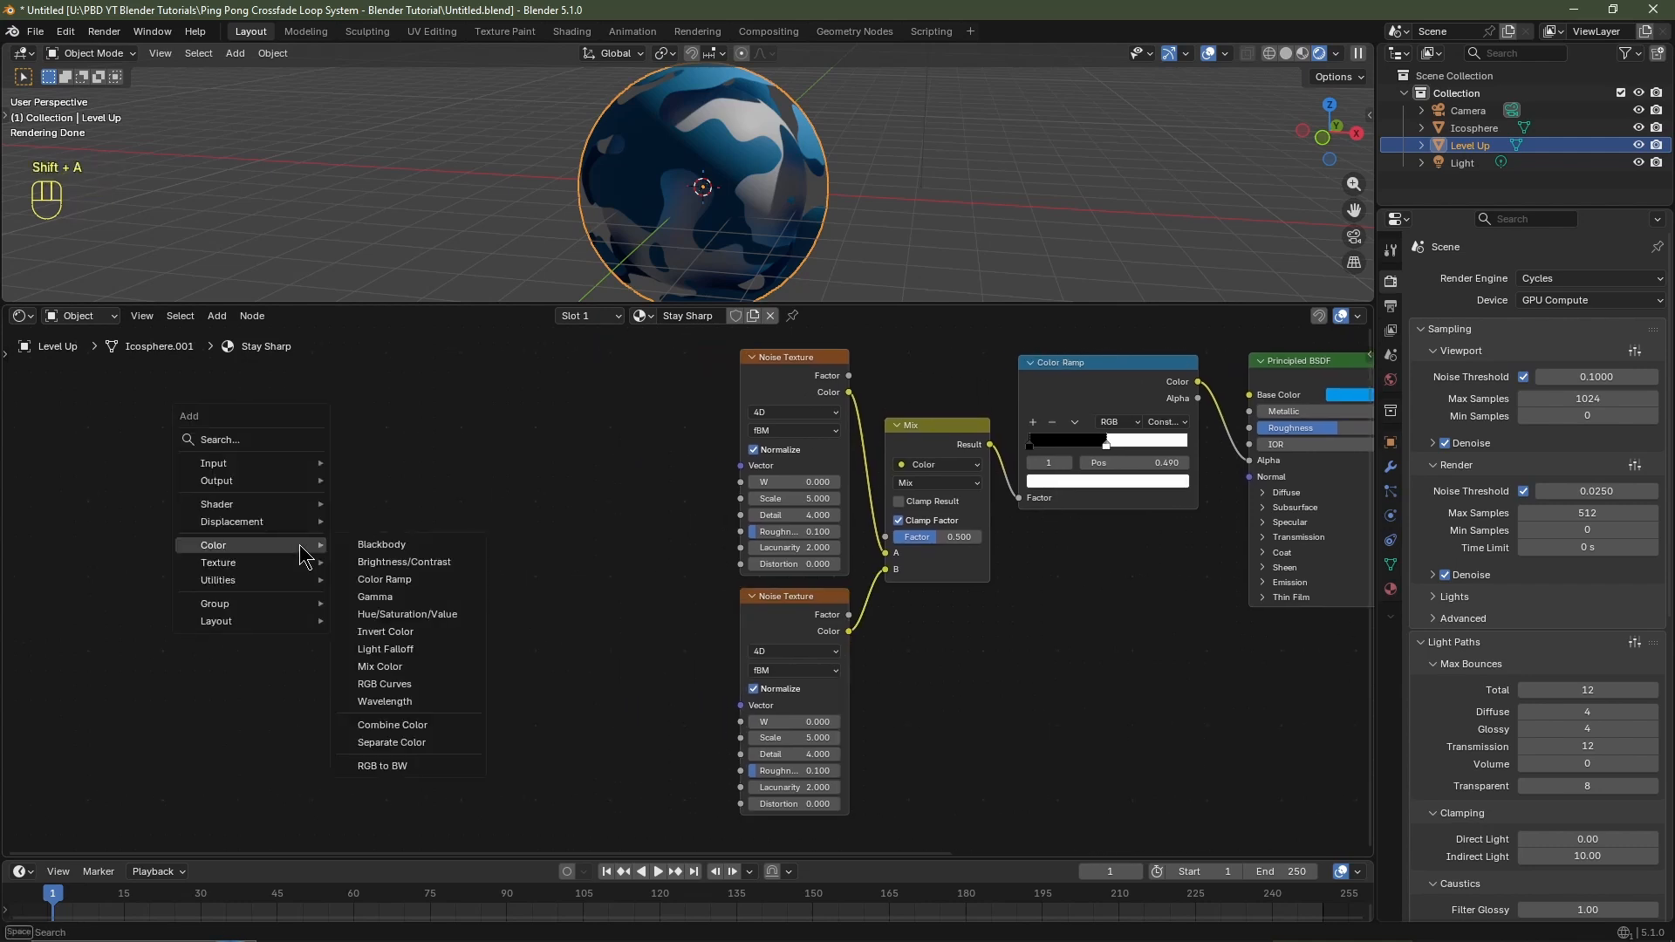
{"action": "mouse_move", "coordinate": [316, 581]}
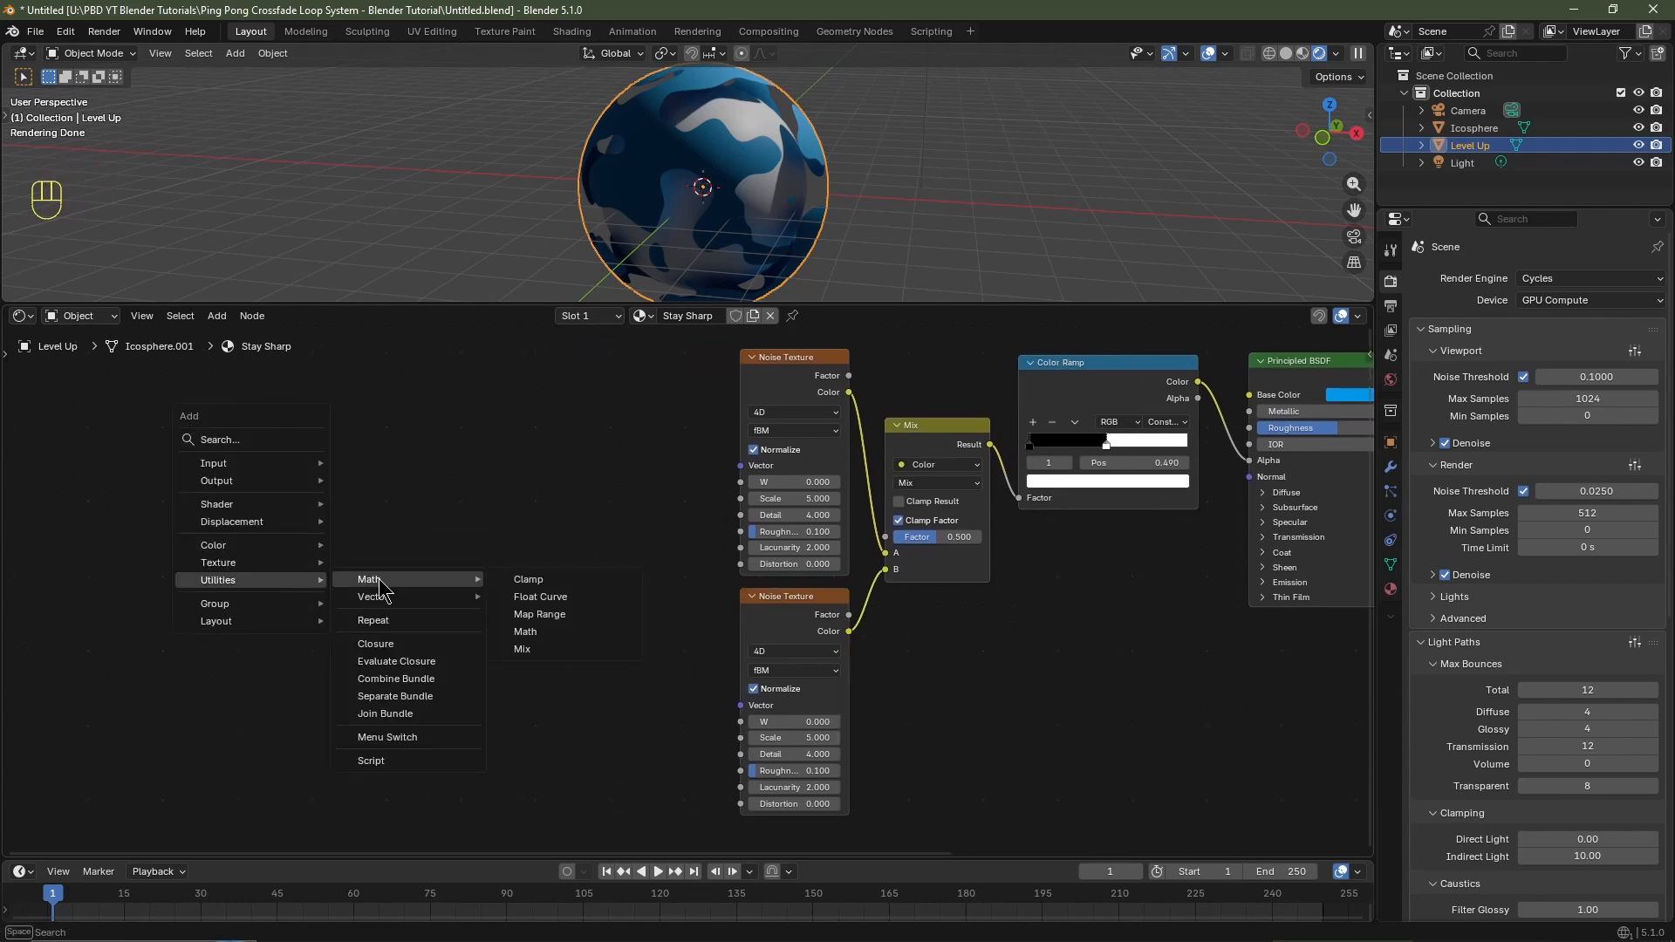
{"action": "left_click", "coordinate": [519, 651]}
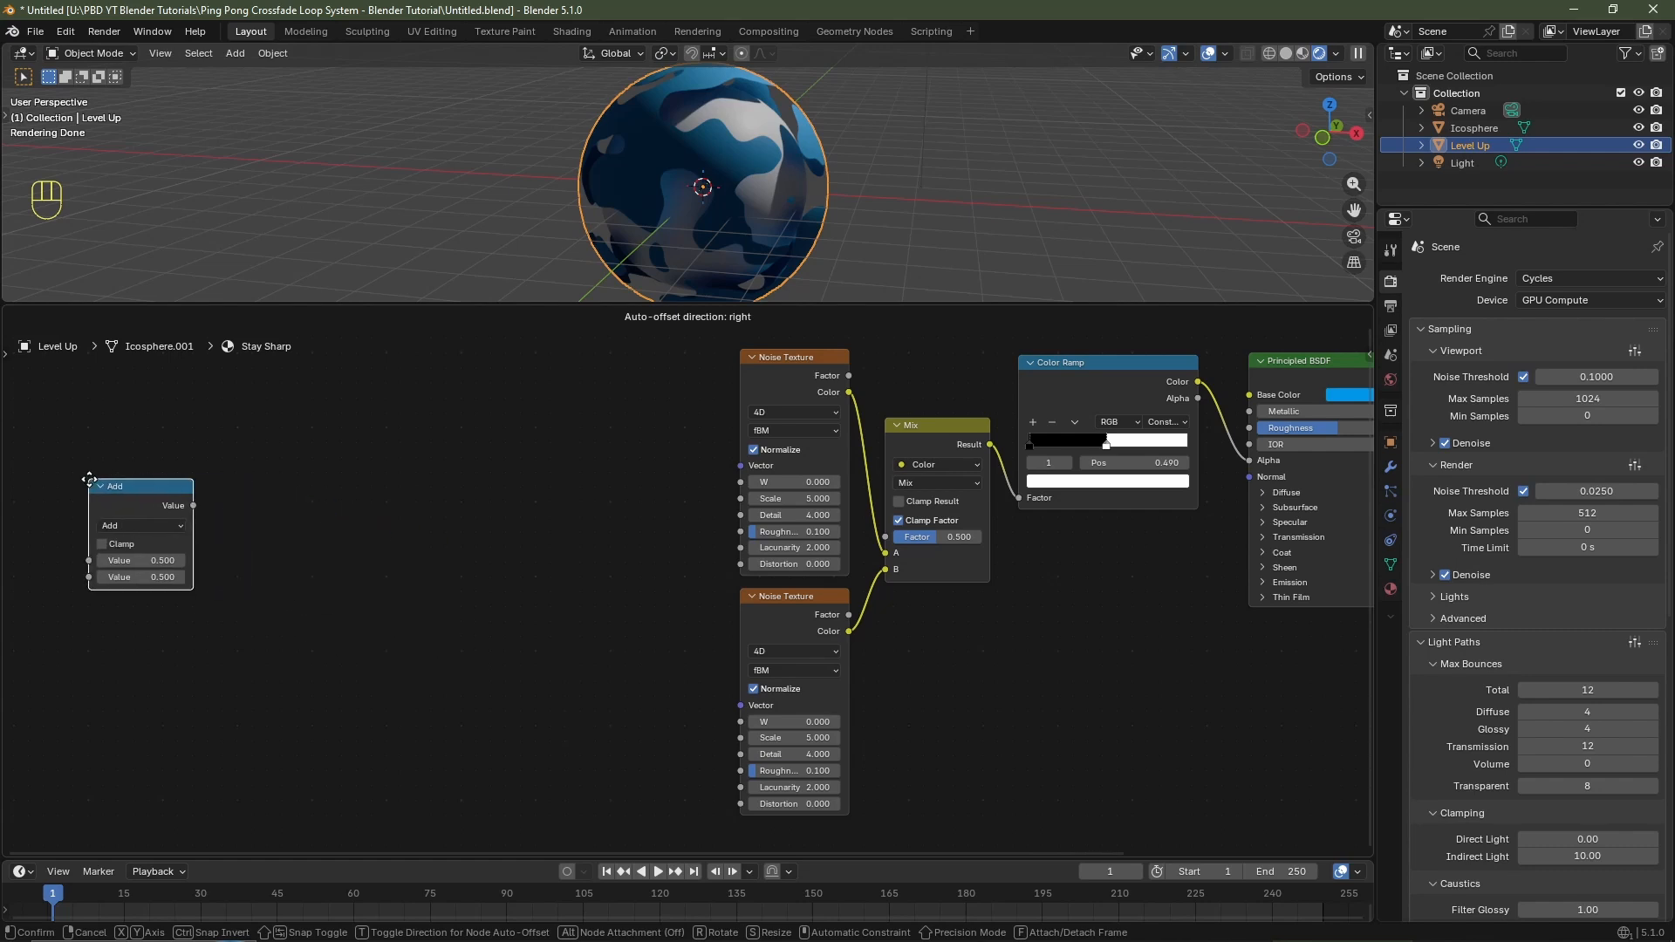
{"action": "left_click", "coordinate": [61, 467]}
{"action": "scroll", "coordinate": [65, 476], "scroll_direction": "up", "scroll_amount": 2}
{"action": "left_click", "coordinate": [197, 517]}
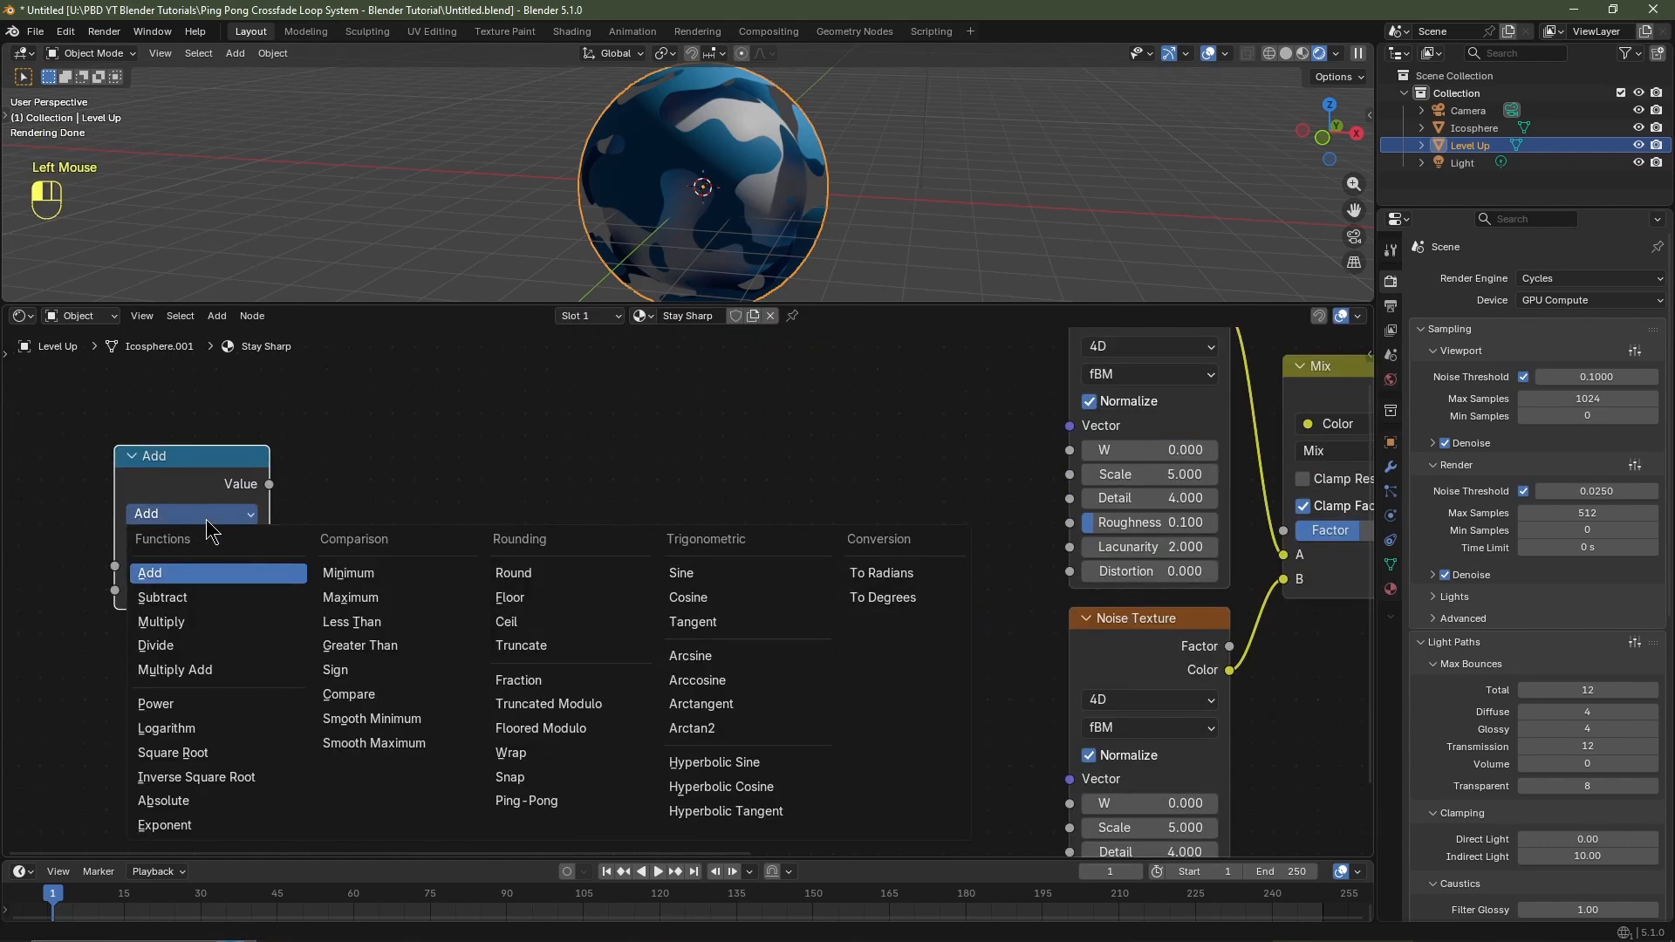
{"action": "left_click", "coordinate": [548, 736]}
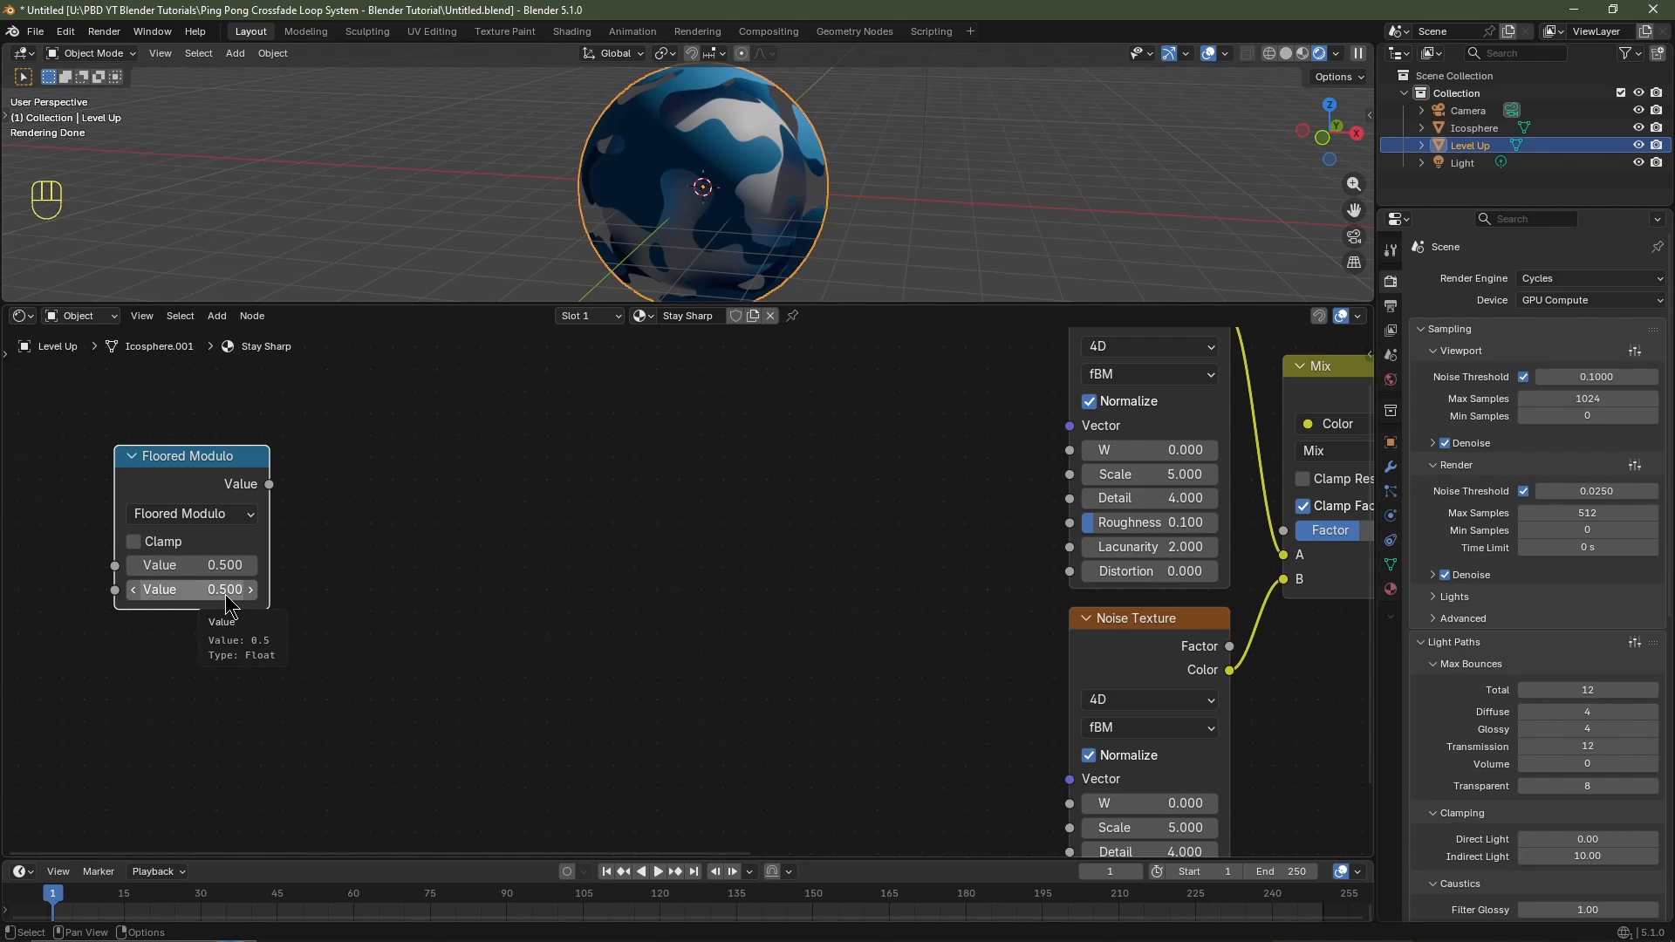
Add a Value node before the Floored Modulo node and drive its value with the expression #frame.
{"action": "scroll", "coordinate": [228, 594], "scroll_direction": "left", "scroll_amount": 6}
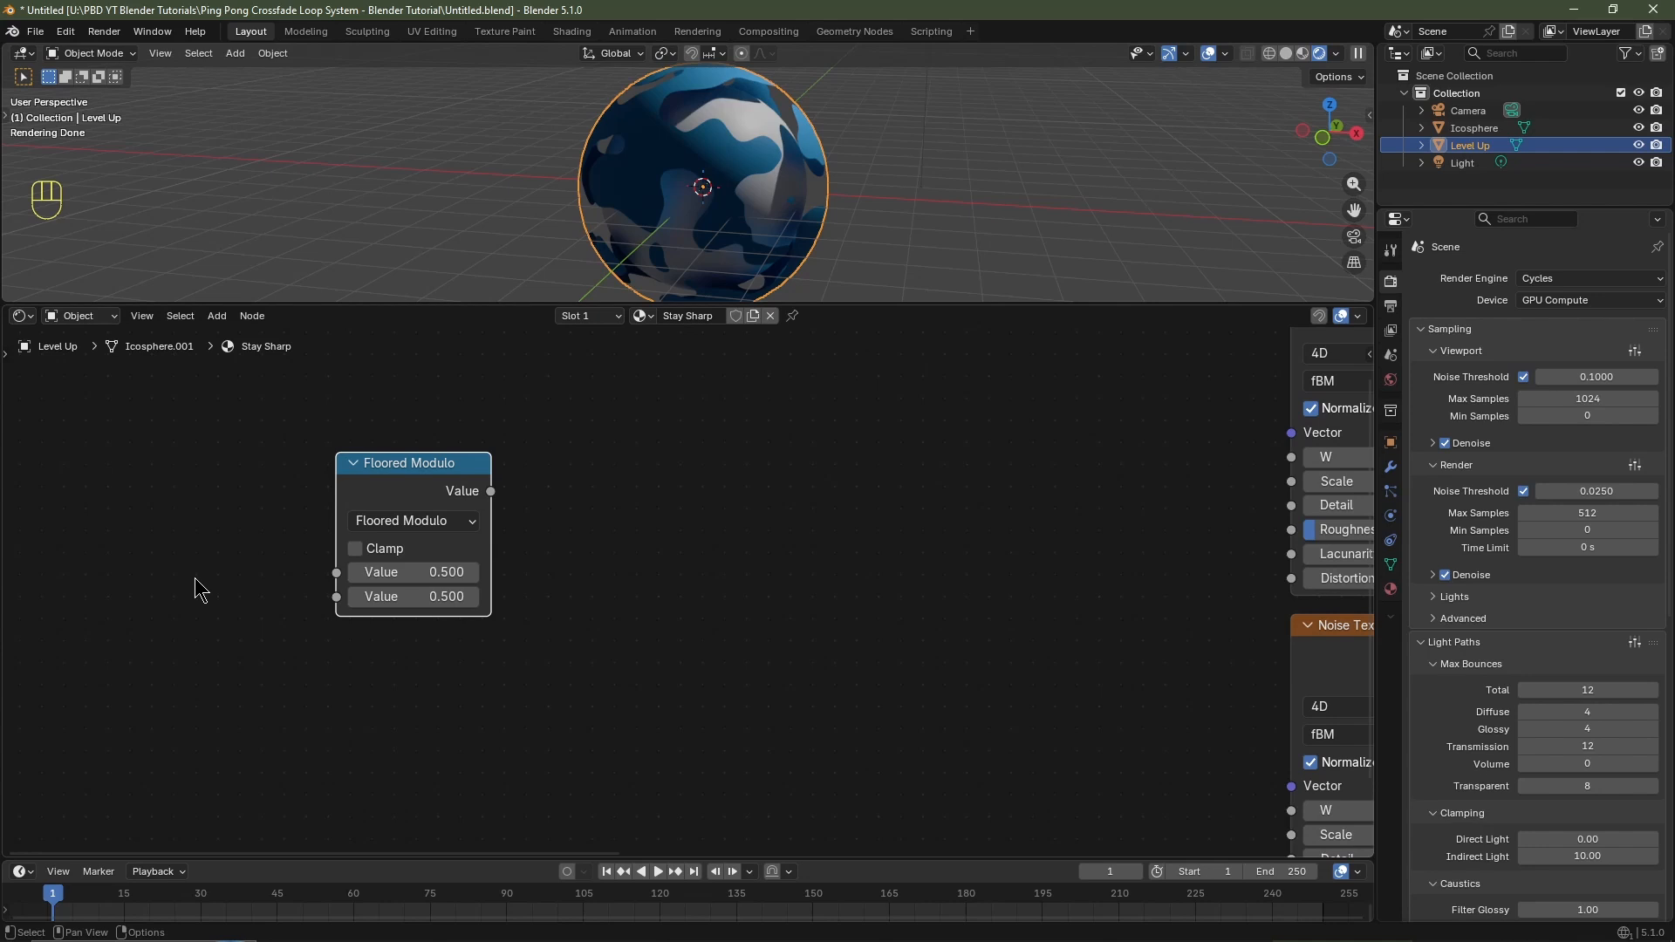
{"action": "key", "text": "shift+a"}
{"action": "mouse_move", "coordinate": [194, 463]}
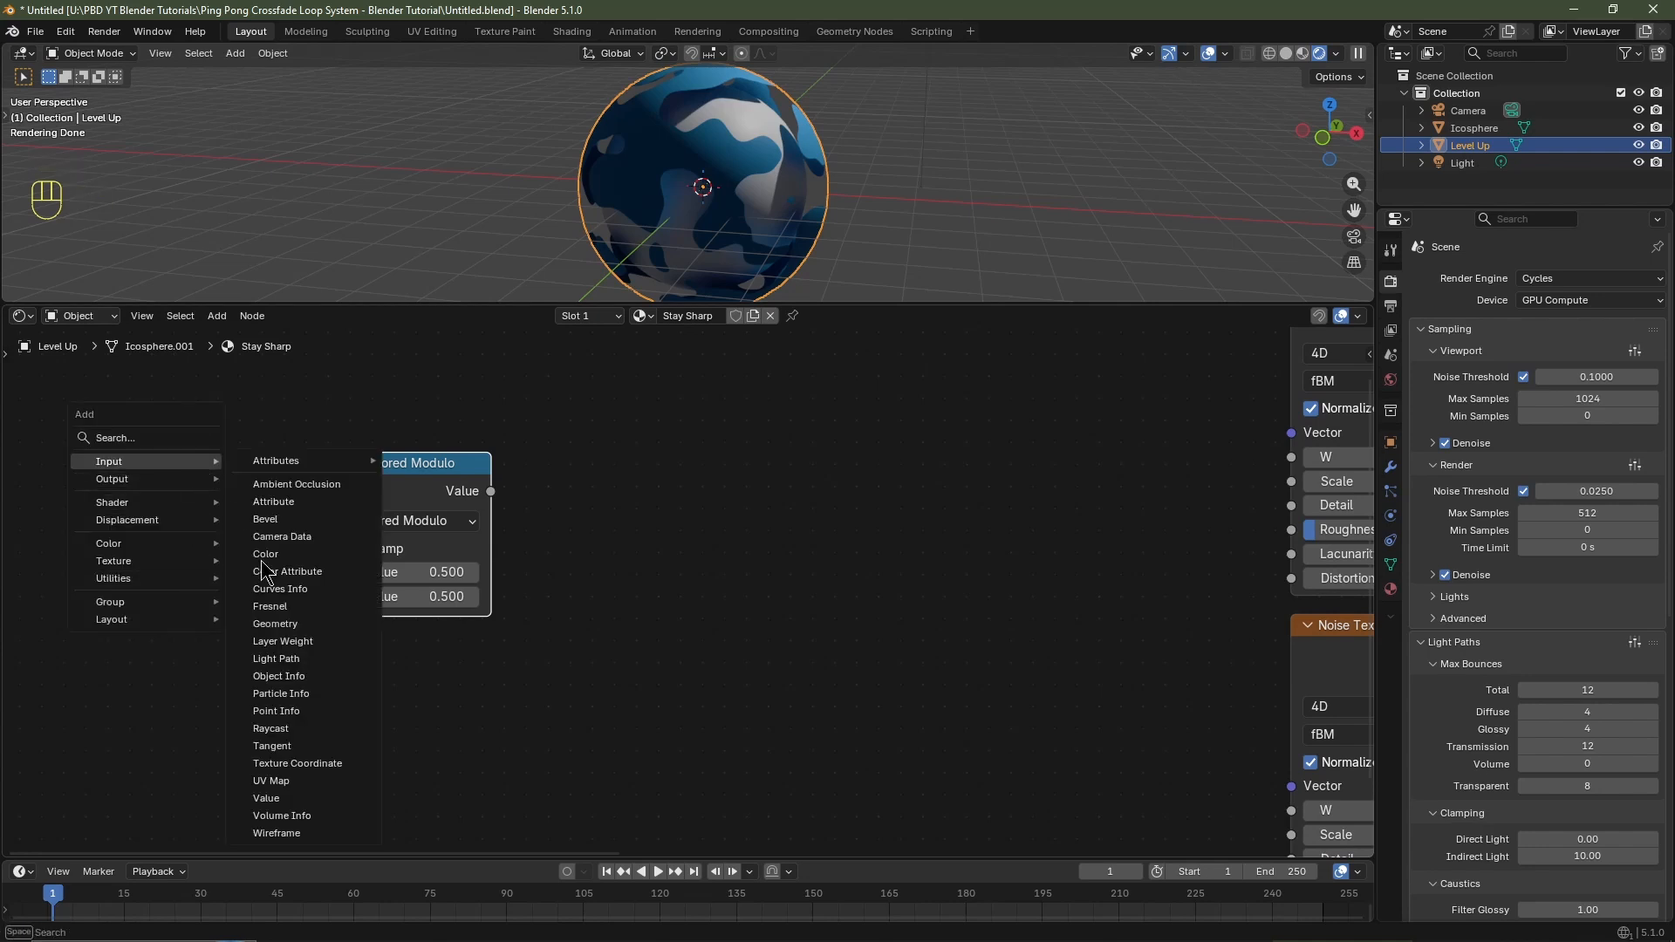
{"action": "left_click", "coordinate": [266, 797]}
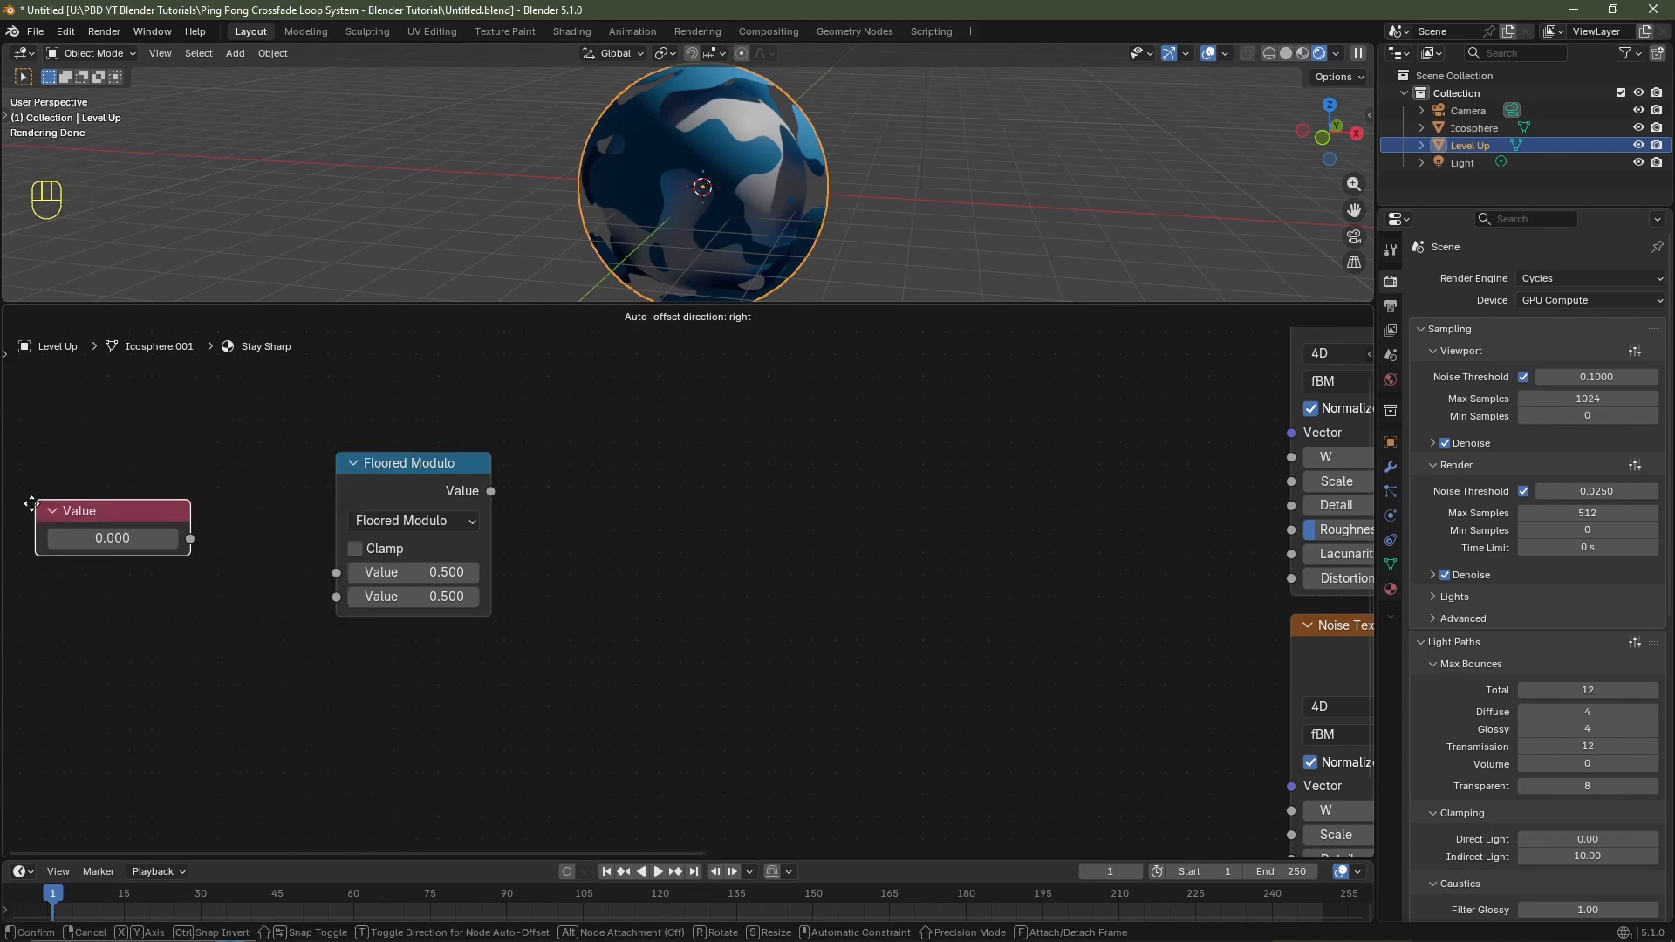
{"action": "left_click", "coordinate": [31, 503]}
{"action": "scroll", "coordinate": [414, 594], "scroll_direction": "up", "scroll_amount": 2}
{"action": "left_click", "coordinate": [298, 548]}
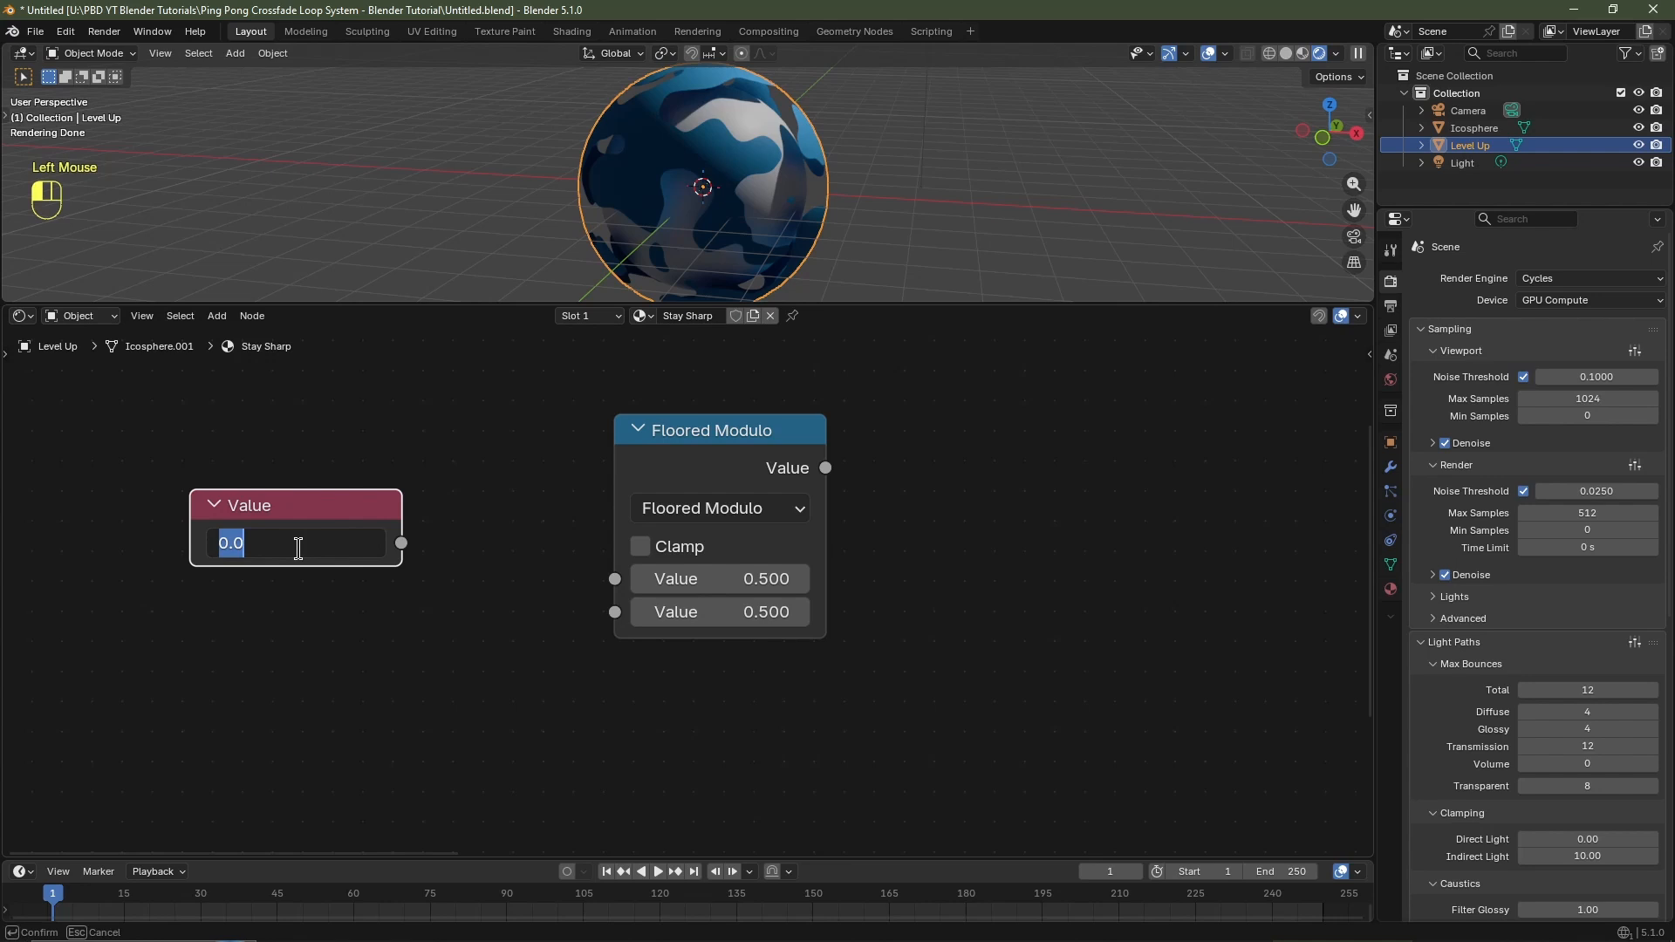
{"action": "type", "text": "#frame"}
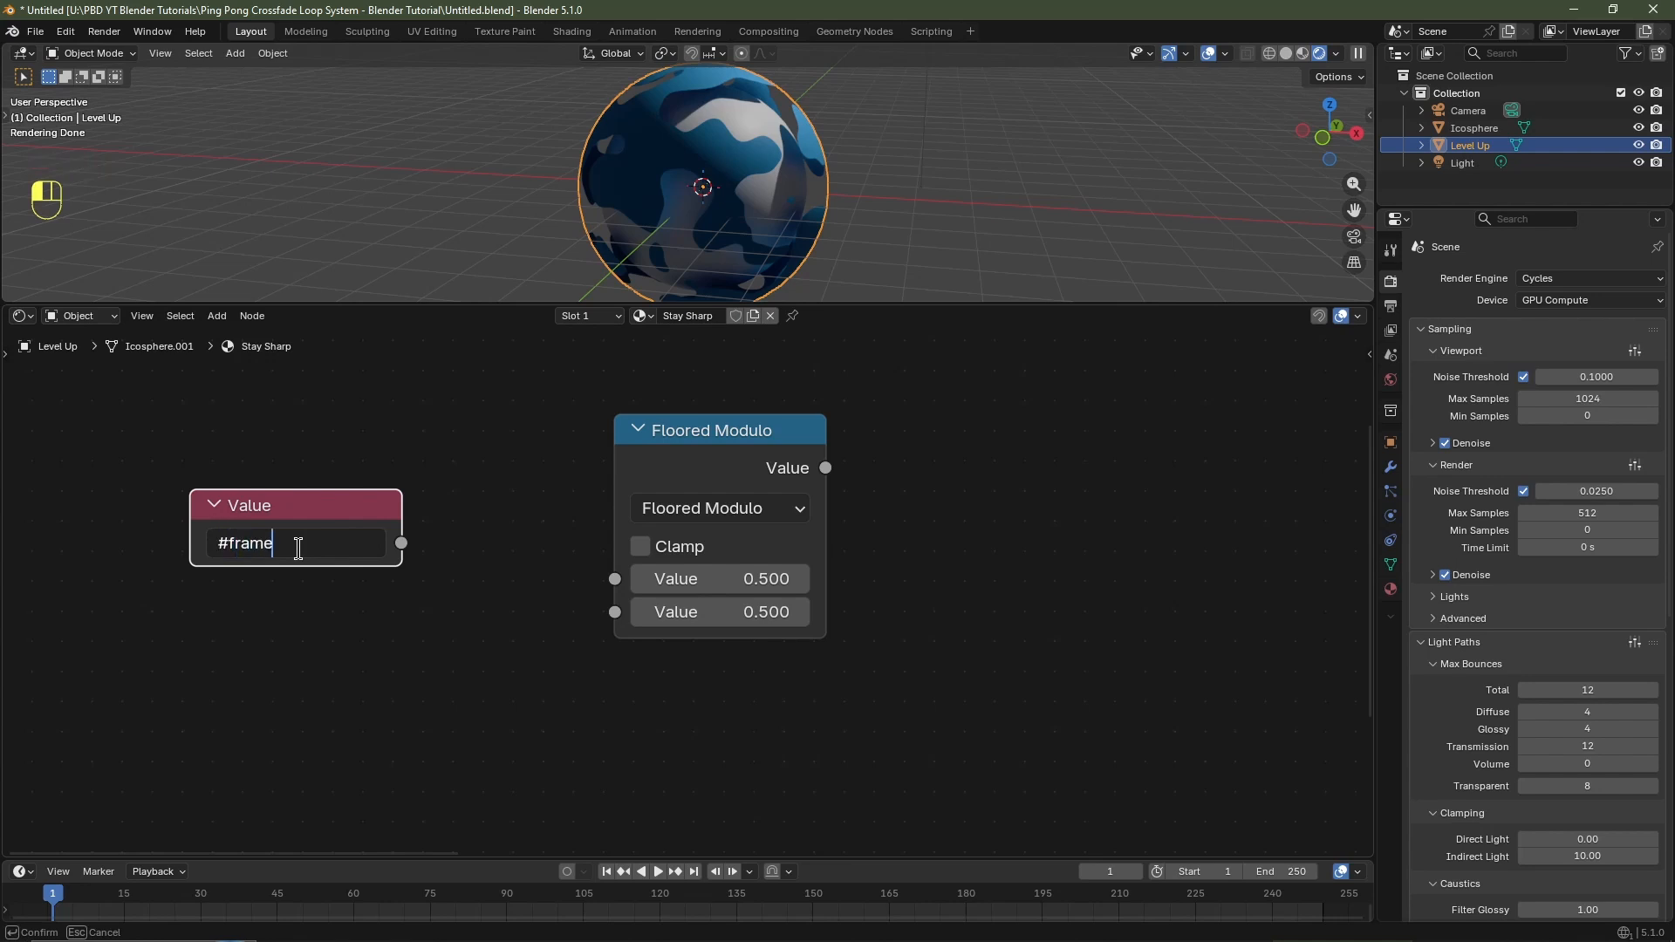
{"action": "key", "text": "Return"}
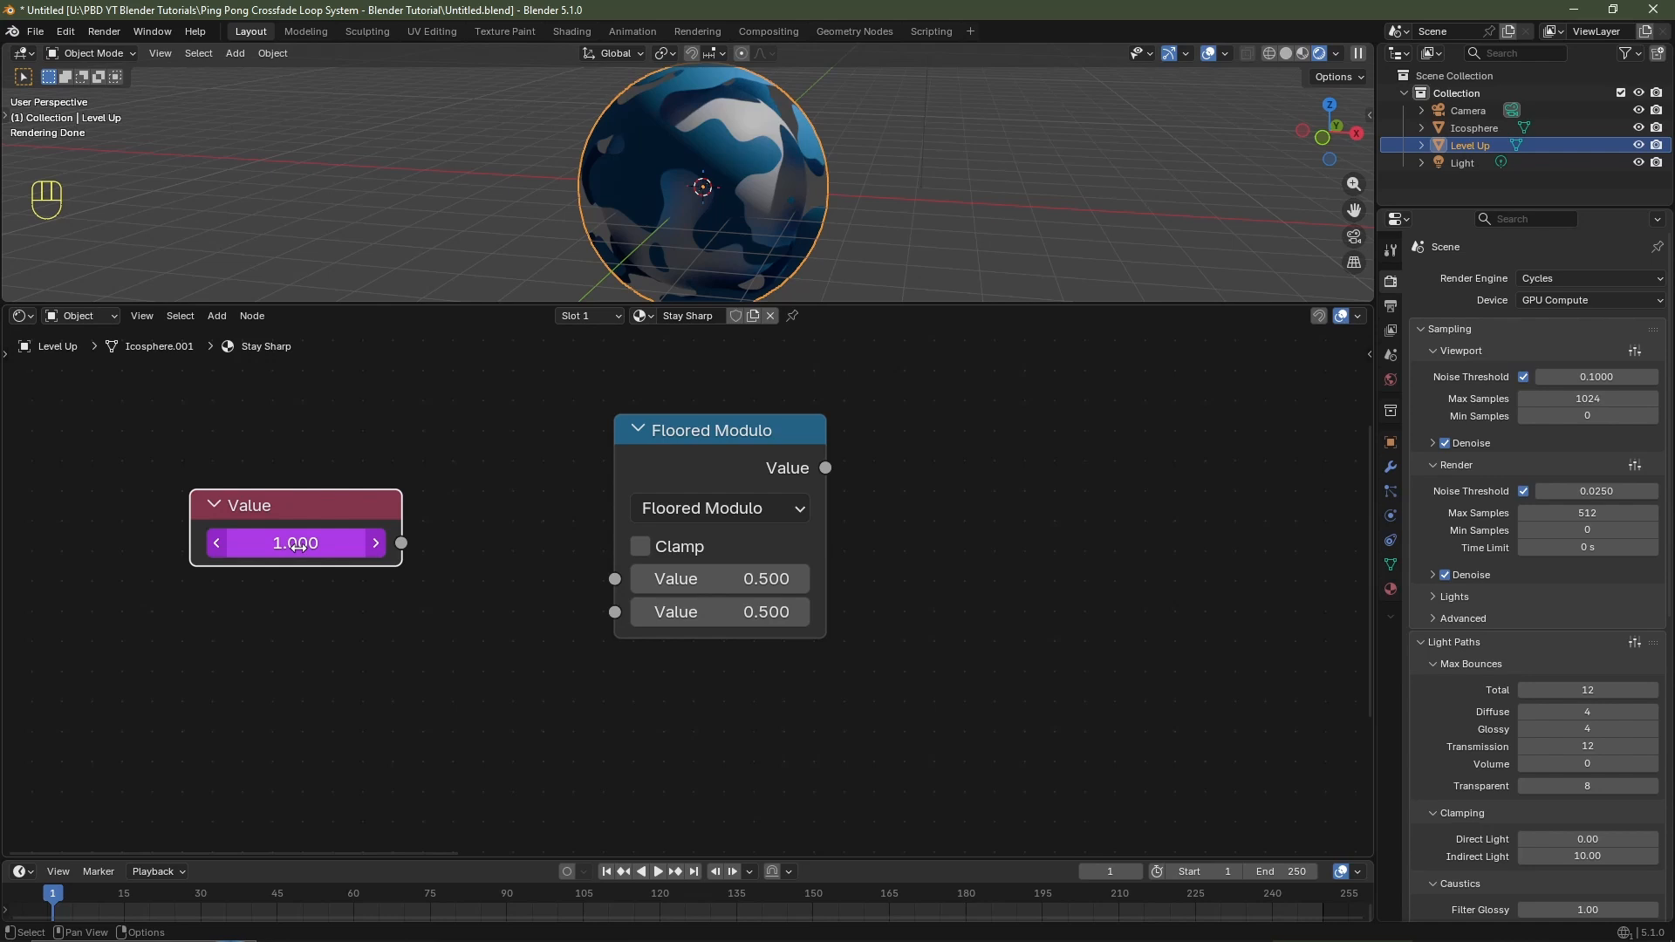
Step forward through a few frames and return to frame 1 to check the Value node's driver.
{"action": "key", "text": "Right"}
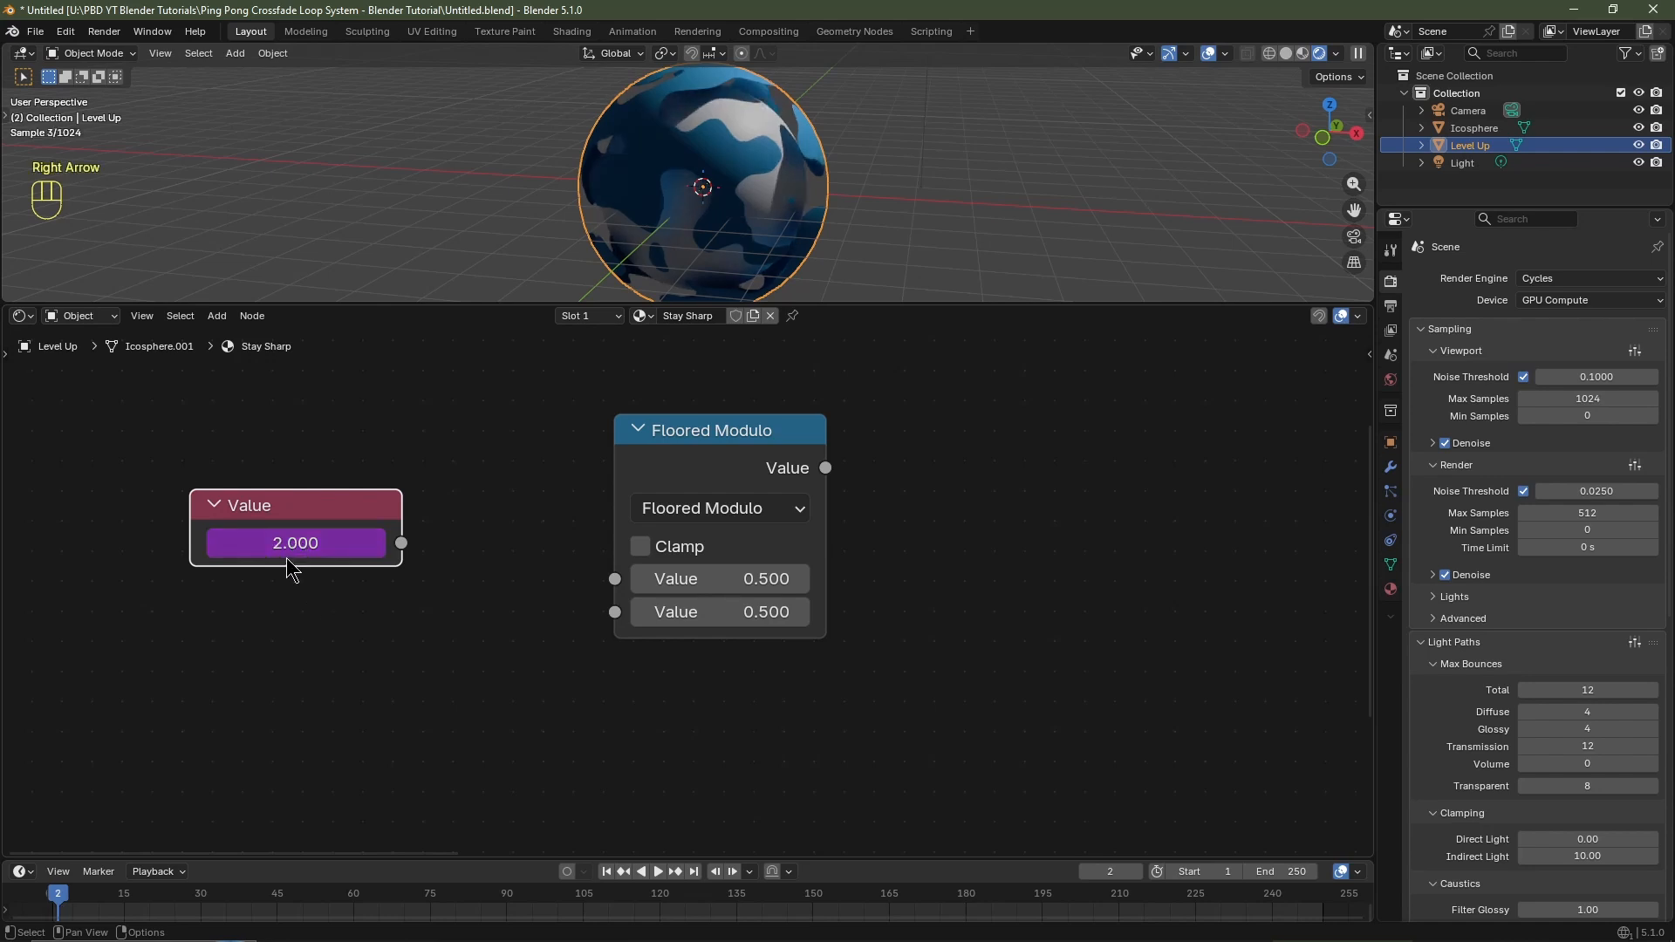
{"action": "key", "text": "Right"}
{"action": "key", "text": "Right"}
{"action": "key", "text": "Right"}
{"action": "key", "text": "shift+Left"}
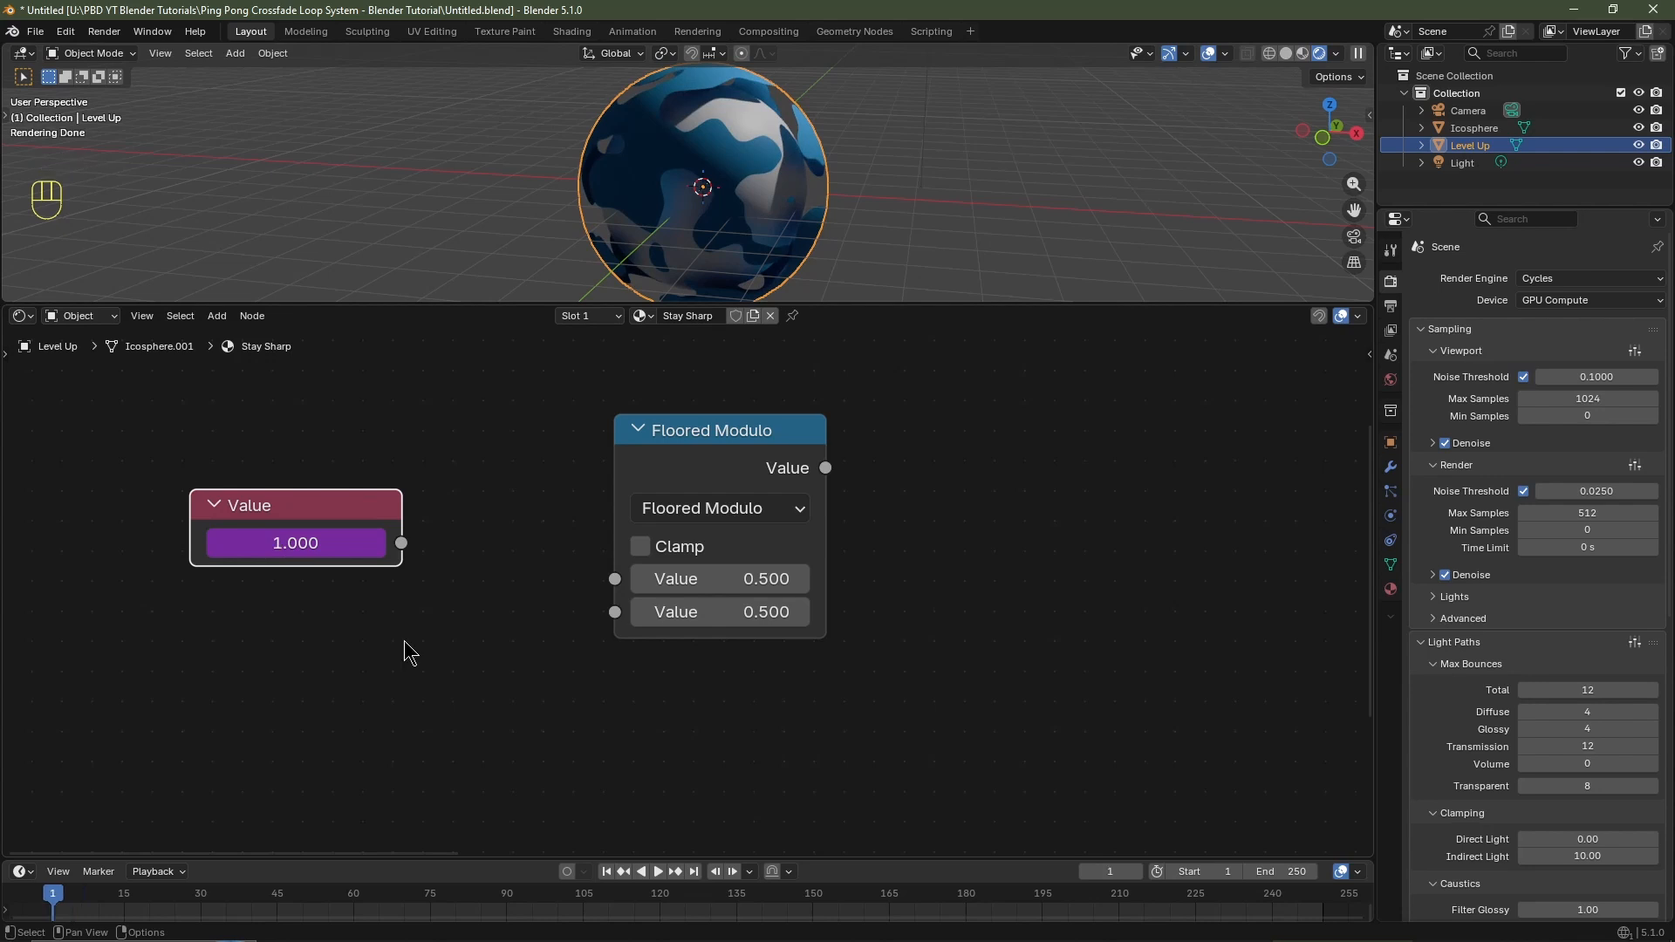
Connect the Value node to the Floored Modulo's first Value input and the modulo output to the W input of both Noise Textures.
{"action": "left_click_drag", "start_coordinate": [401, 542], "coordinate": [614, 590]}
{"action": "scroll", "coordinate": [1052, 678], "scroll_direction": "down", "scroll_amount": 3}
{"action": "middle_click_drag", "start_coordinate": [1052, 678], "coordinate": [392, 569]}
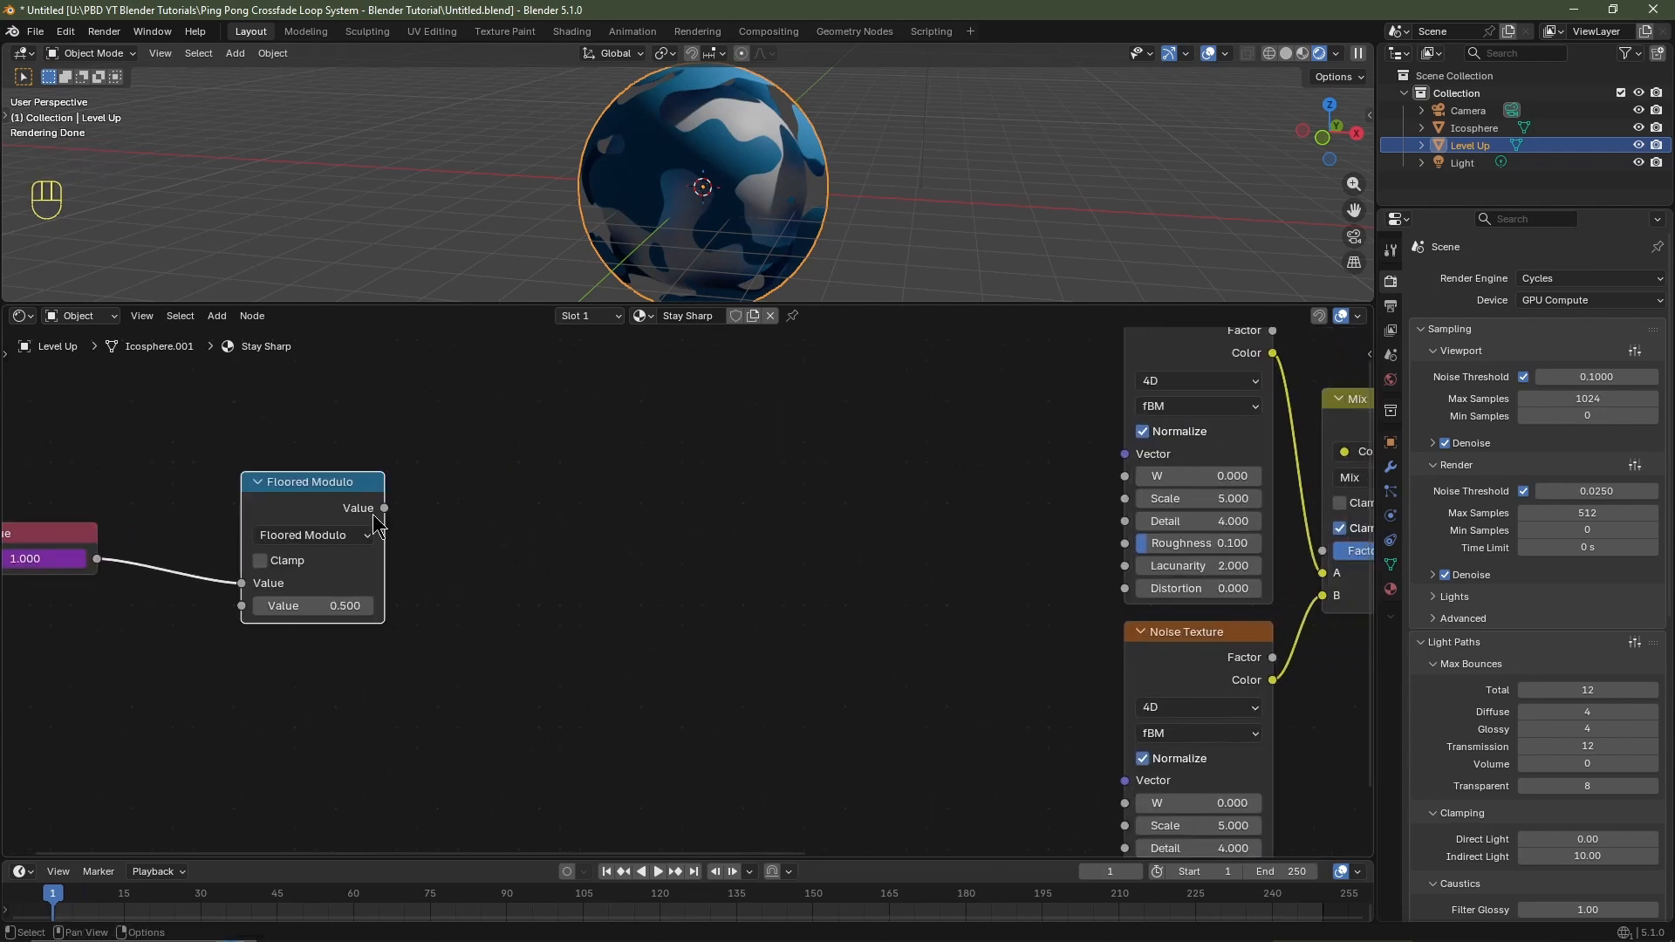
{"action": "left_click_drag", "start_coordinate": [385, 508], "coordinate": [1111, 478]}
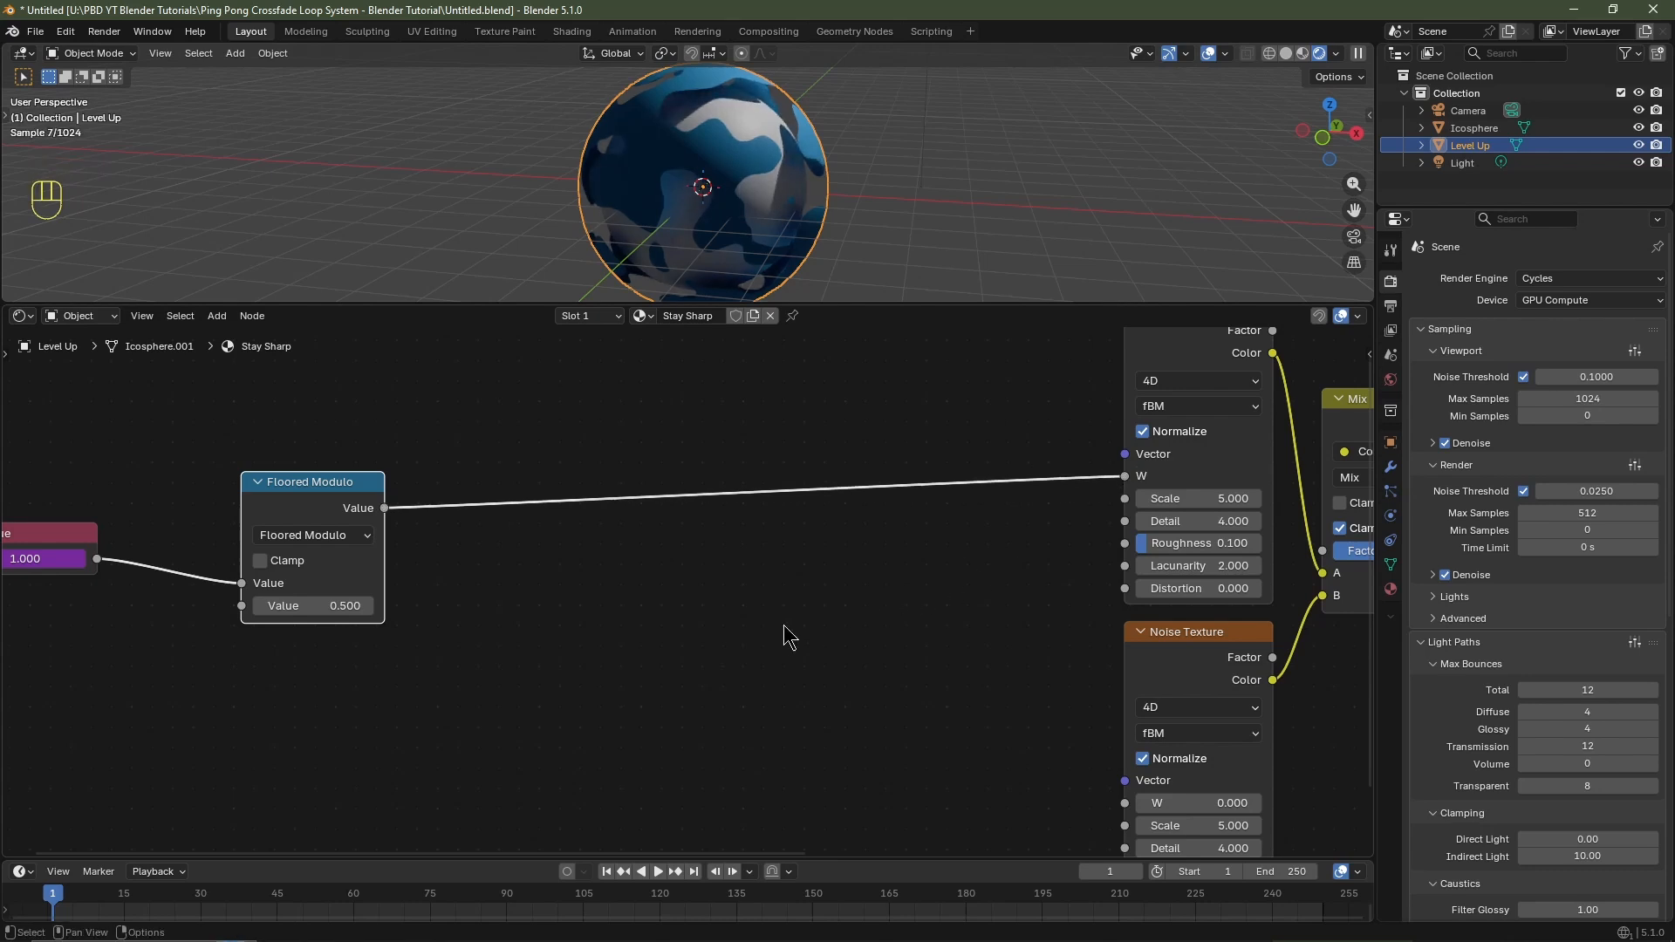
{"action": "scroll", "coordinate": [785, 626], "scroll_direction": "down", "scroll_amount": 1}
{"action": "middle_click_drag", "start_coordinate": [785, 631], "coordinate": [760, 564]}
{"action": "left_click_drag", "start_coordinate": [390, 448], "coordinate": [1076, 741]}
{"action": "scroll", "coordinate": [673, 608], "scroll_direction": "down", "scroll_amount": 1}
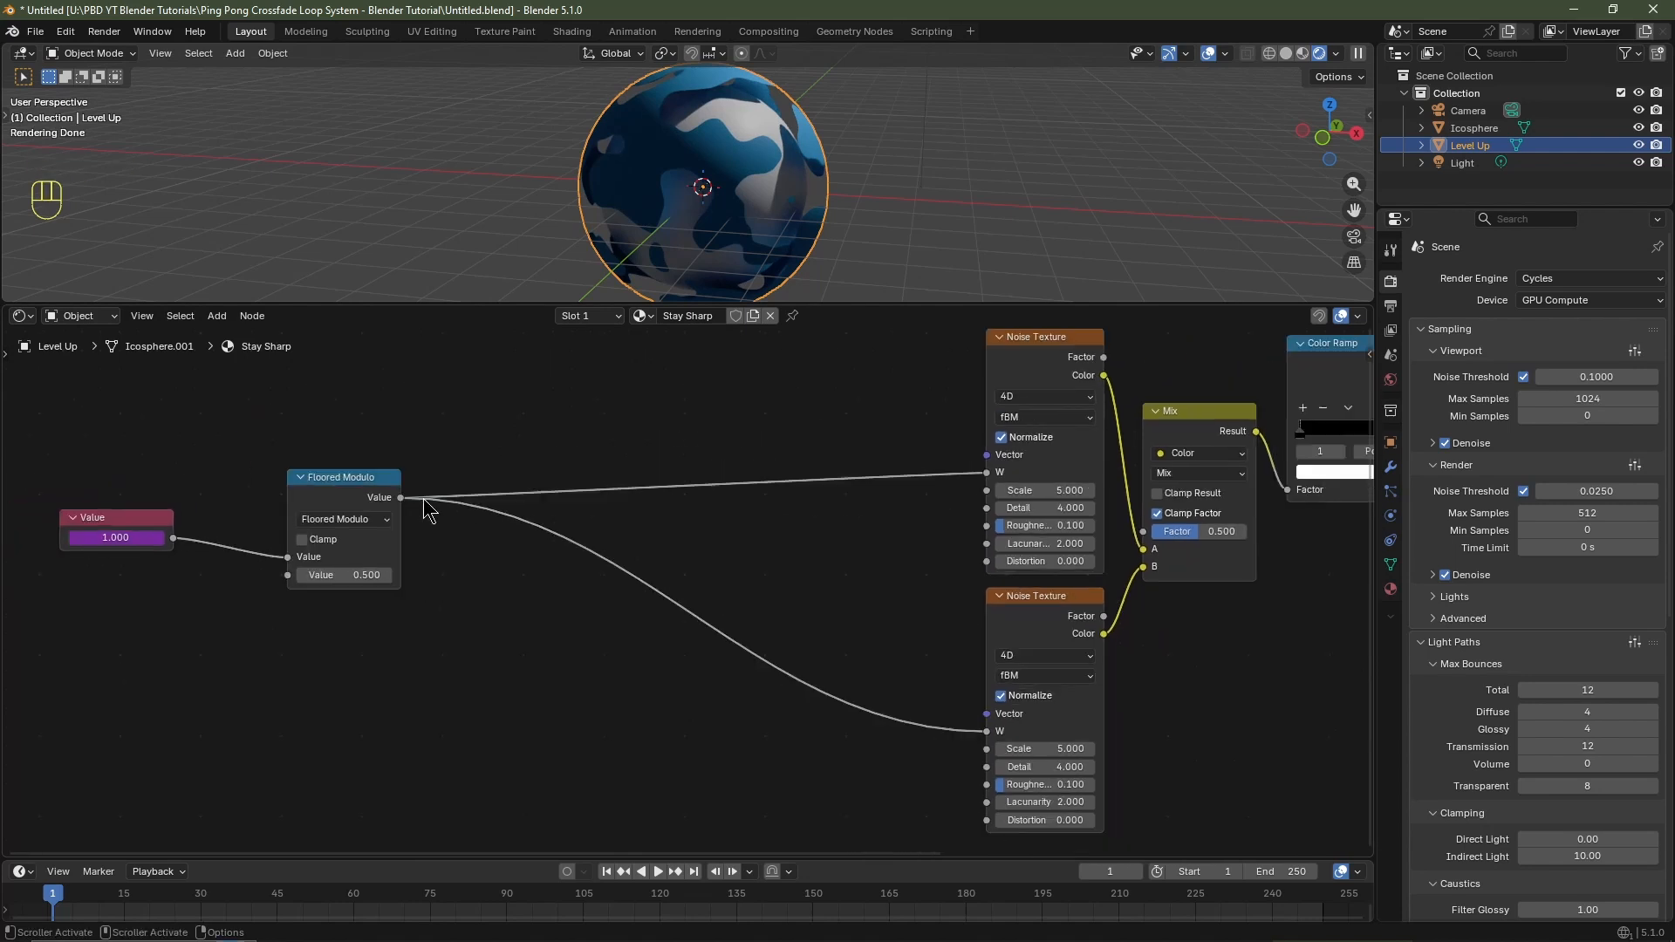
Insert a Math node set to Multiply between the Floored Modulo and the upper Noise Texture's W input, level with that texture.
{"action": "left_click_drag", "start_coordinate": [916, 428], "coordinate": [1050, 679]}
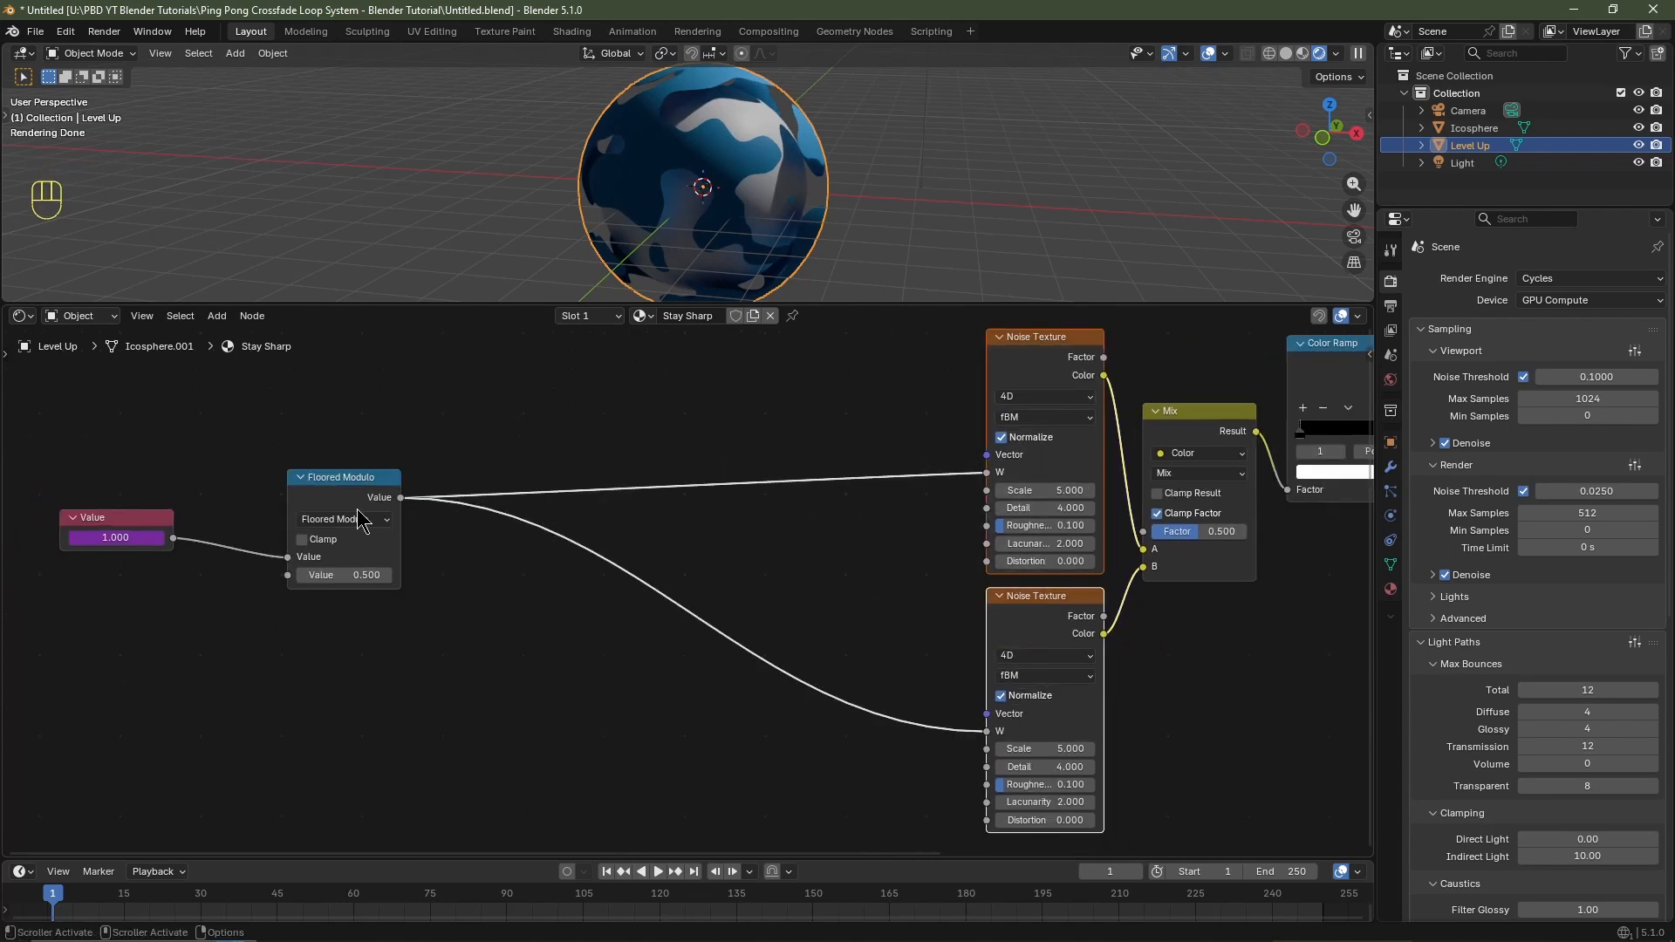
{"action": "left_click", "coordinate": [124, 523]}
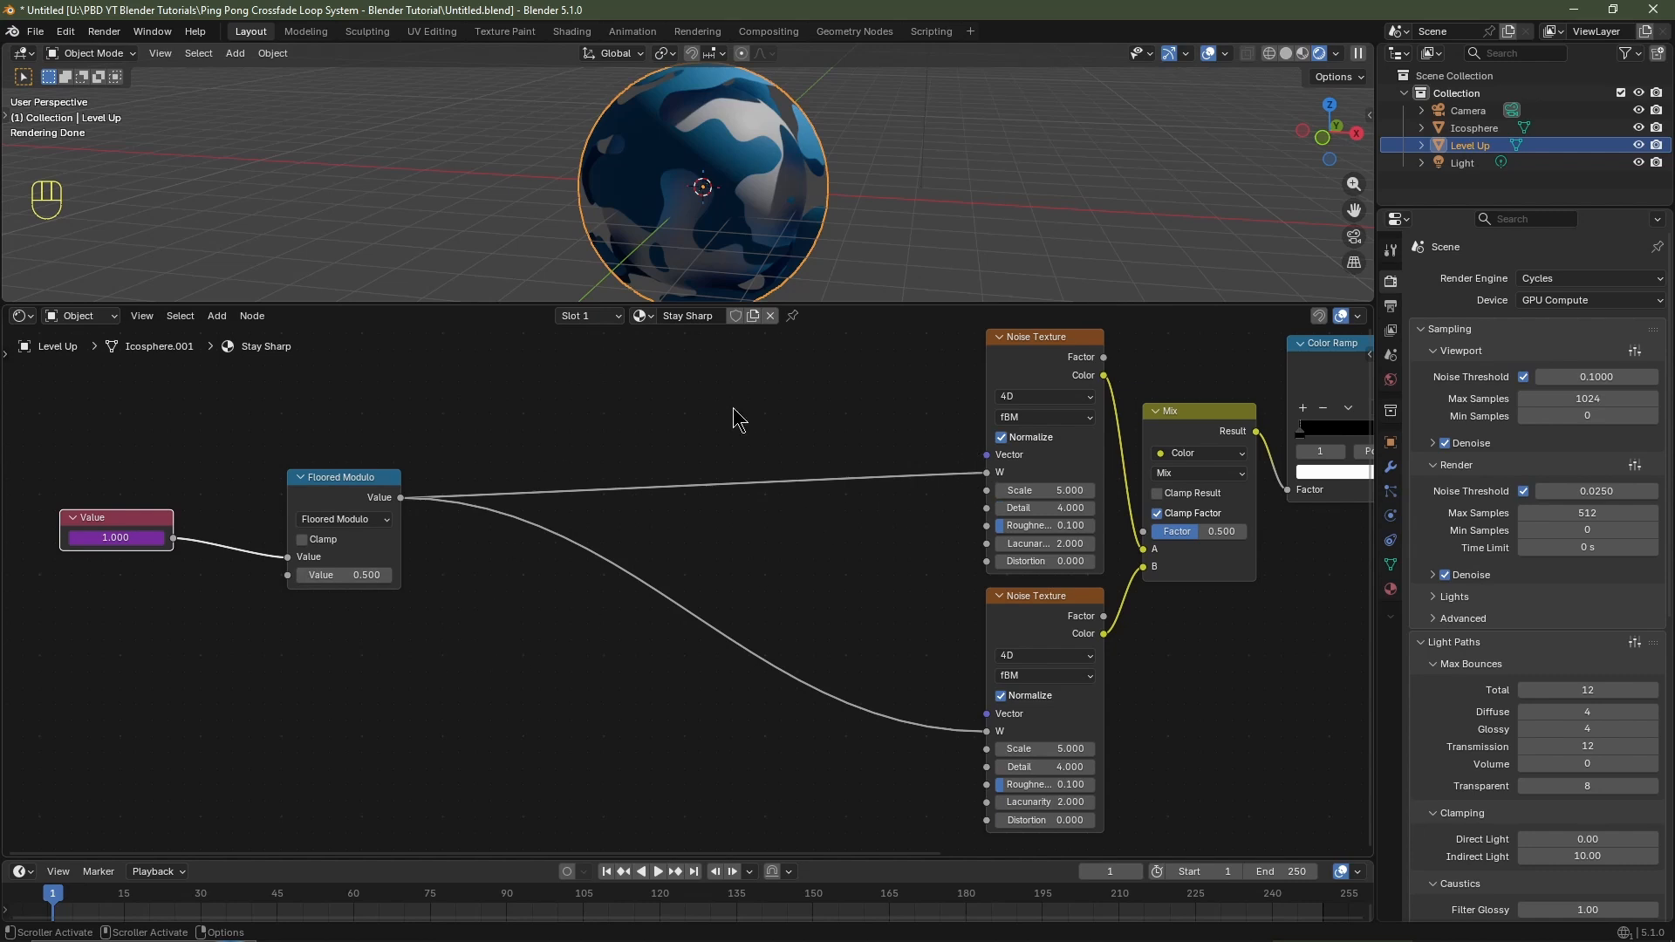
{"action": "key", "text": "shift+a"}
{"action": "mouse_move", "coordinate": [701, 529]}
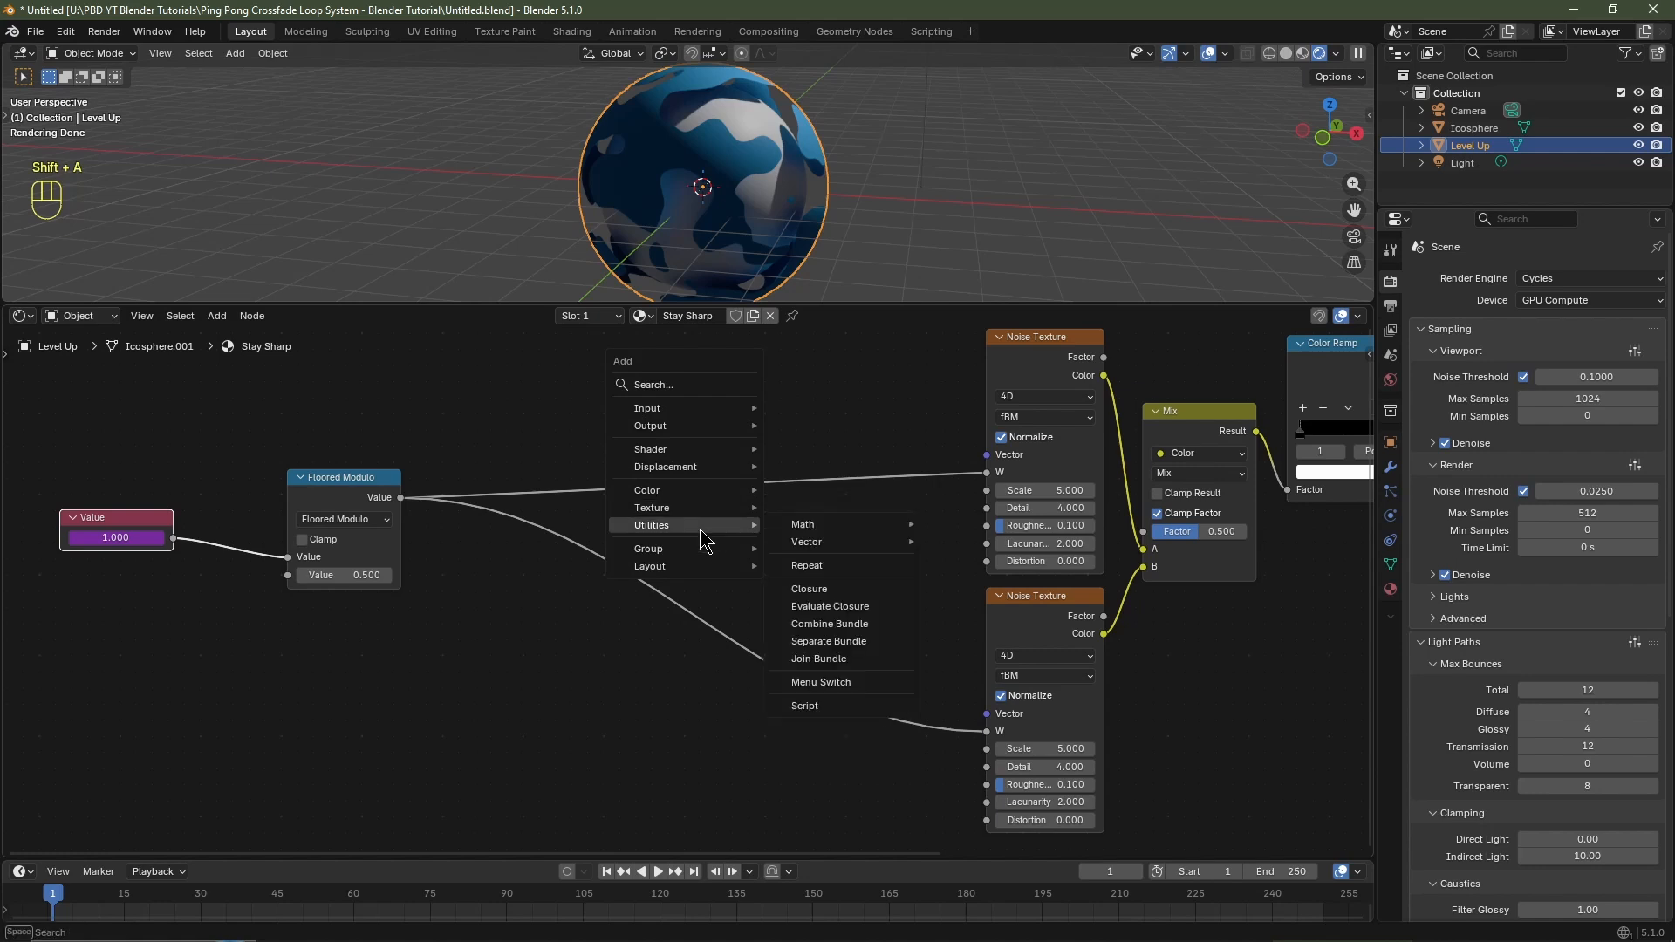
{"action": "mouse_move", "coordinate": [807, 532]}
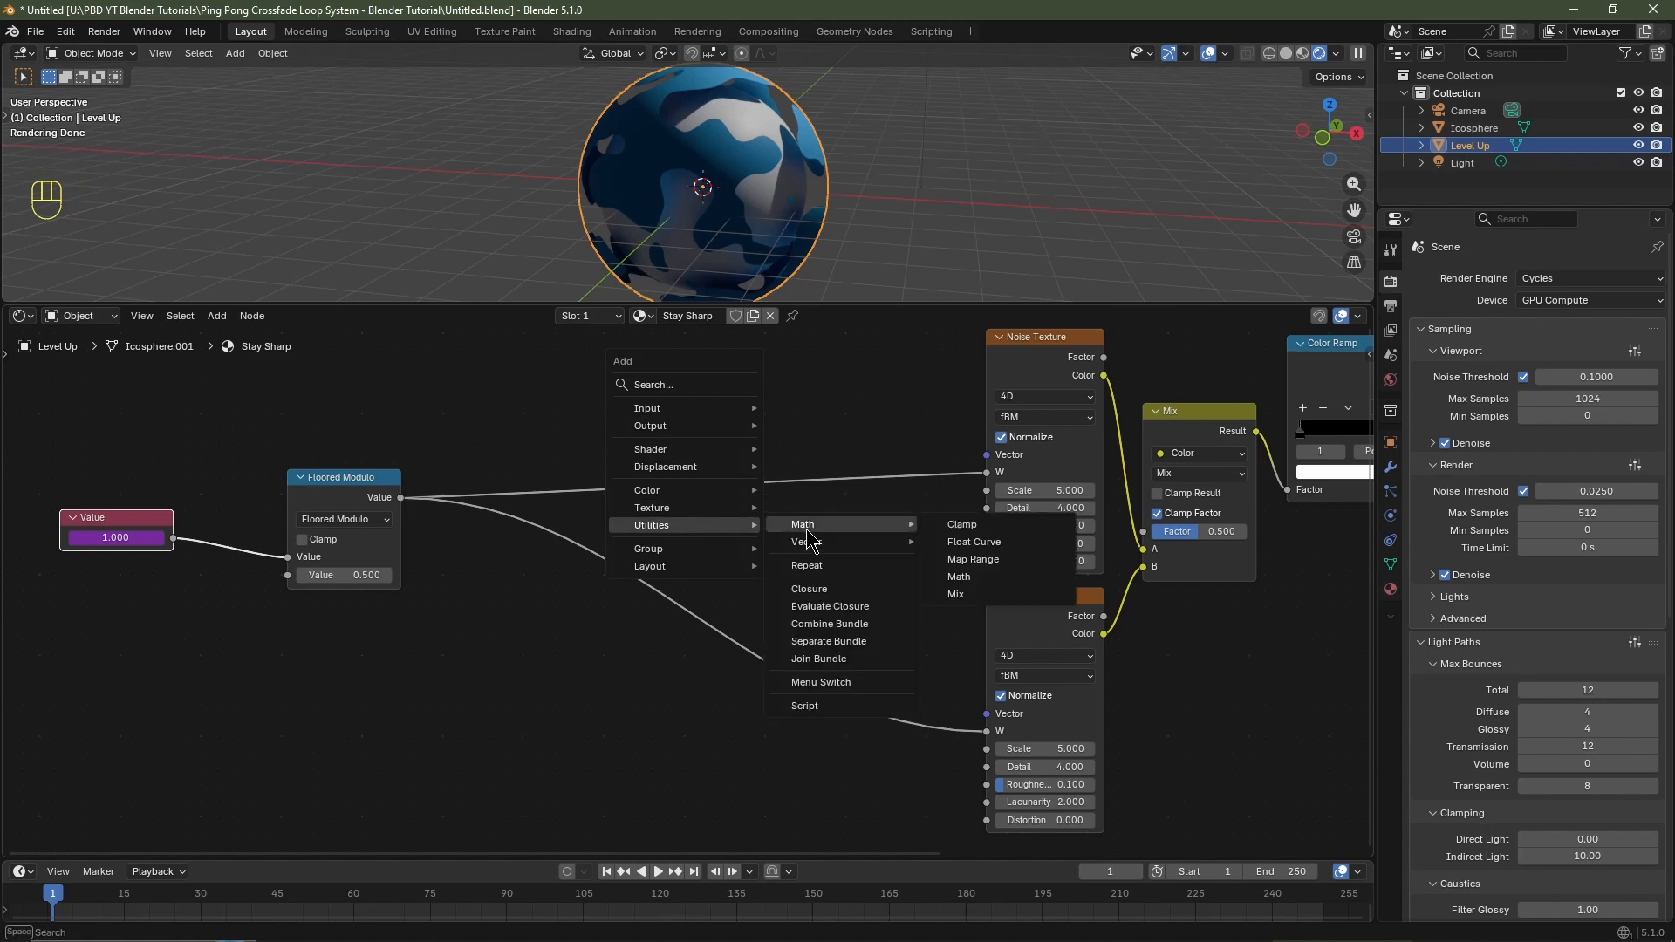
{"action": "left_click", "coordinate": [959, 577]}
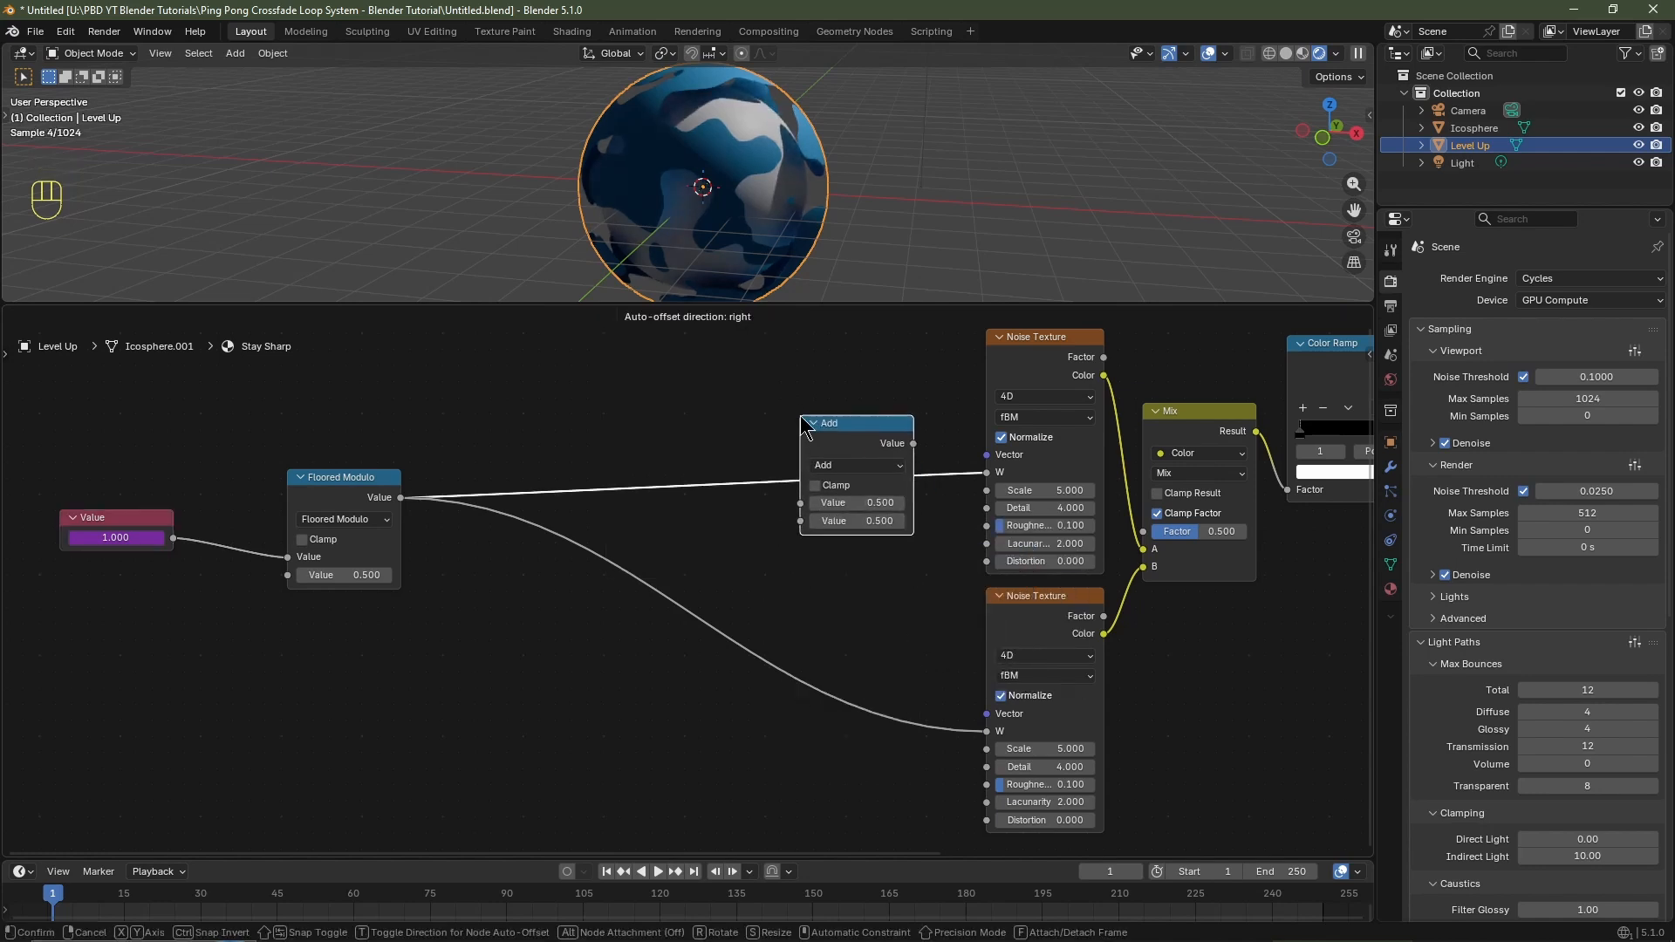
{"action": "left_click", "coordinate": [800, 417]}
{"action": "left_click", "coordinate": [843, 469]}
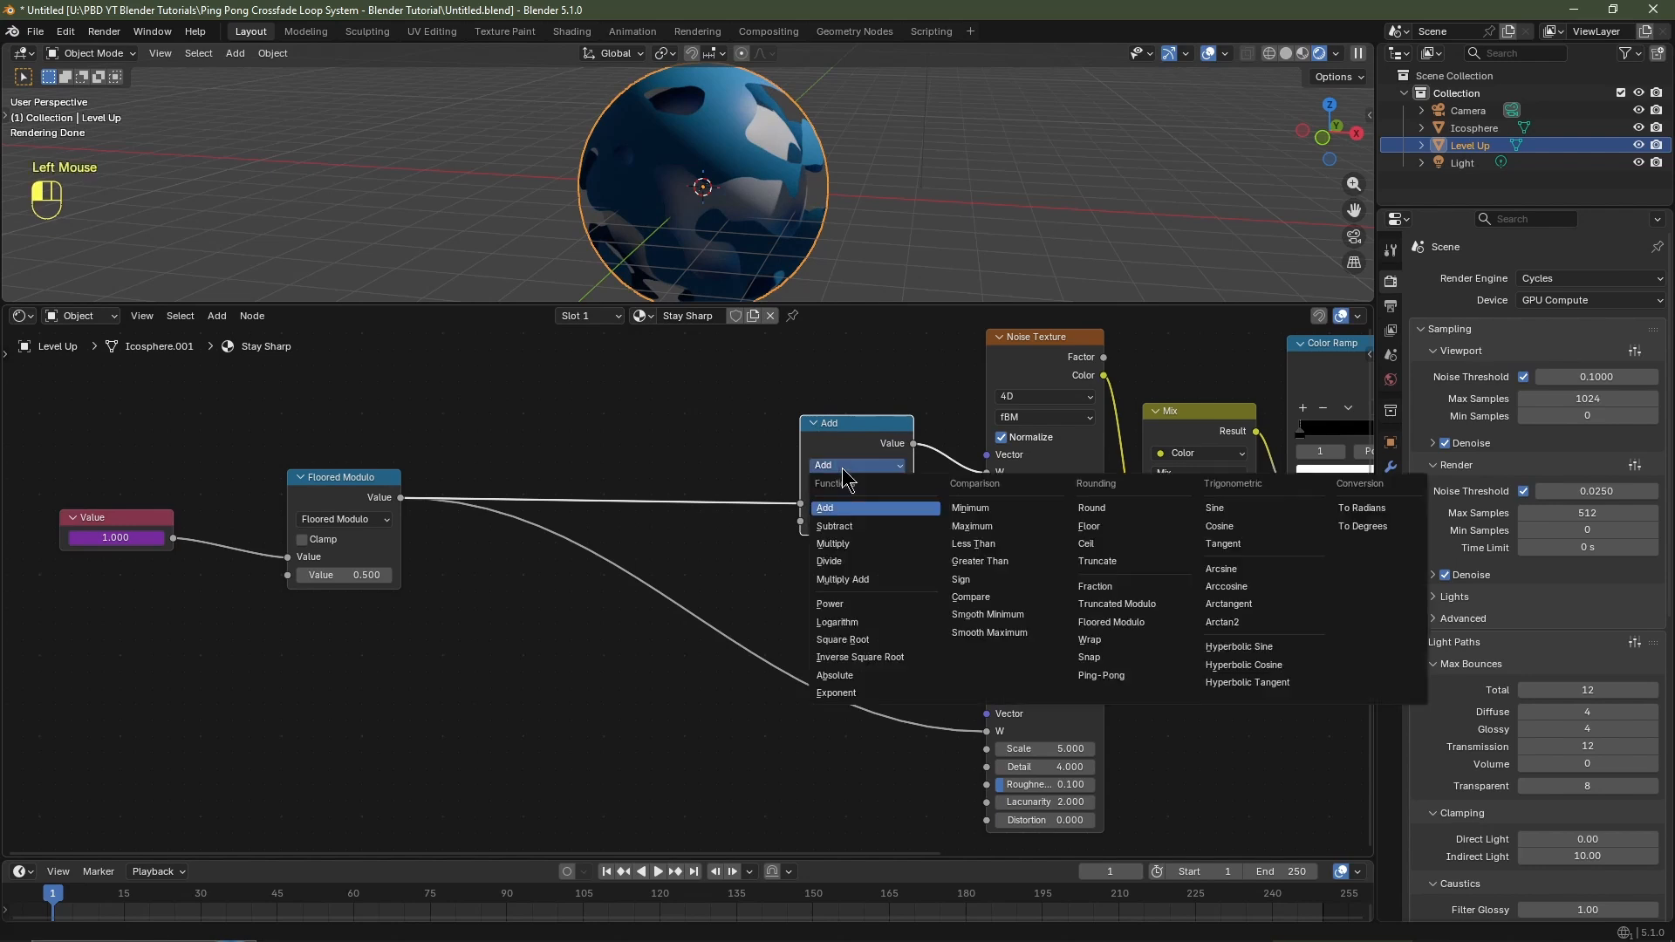
{"action": "left_click", "coordinate": [847, 541]}
{"action": "left_click_drag", "start_coordinate": [845, 522], "coordinate": [853, 439]}
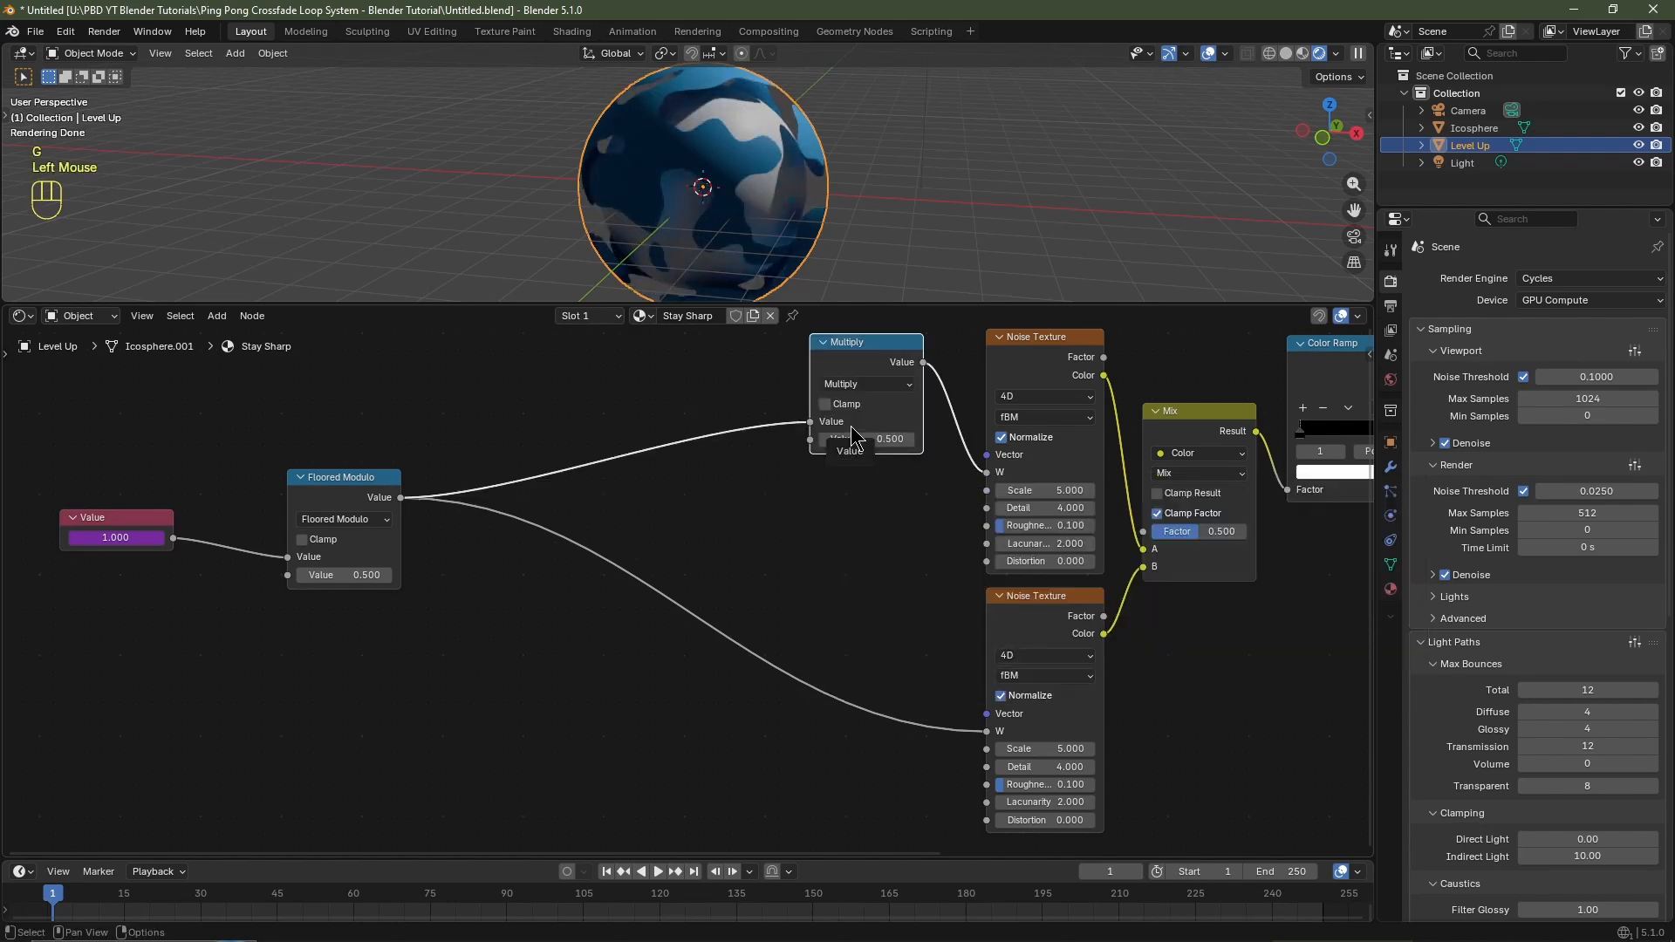
Duplicate the Multiply node and insert the copy into the link between the Floored Modulo and the lower Noise Texture's W input.
{"action": "key", "text": "shift+d"}
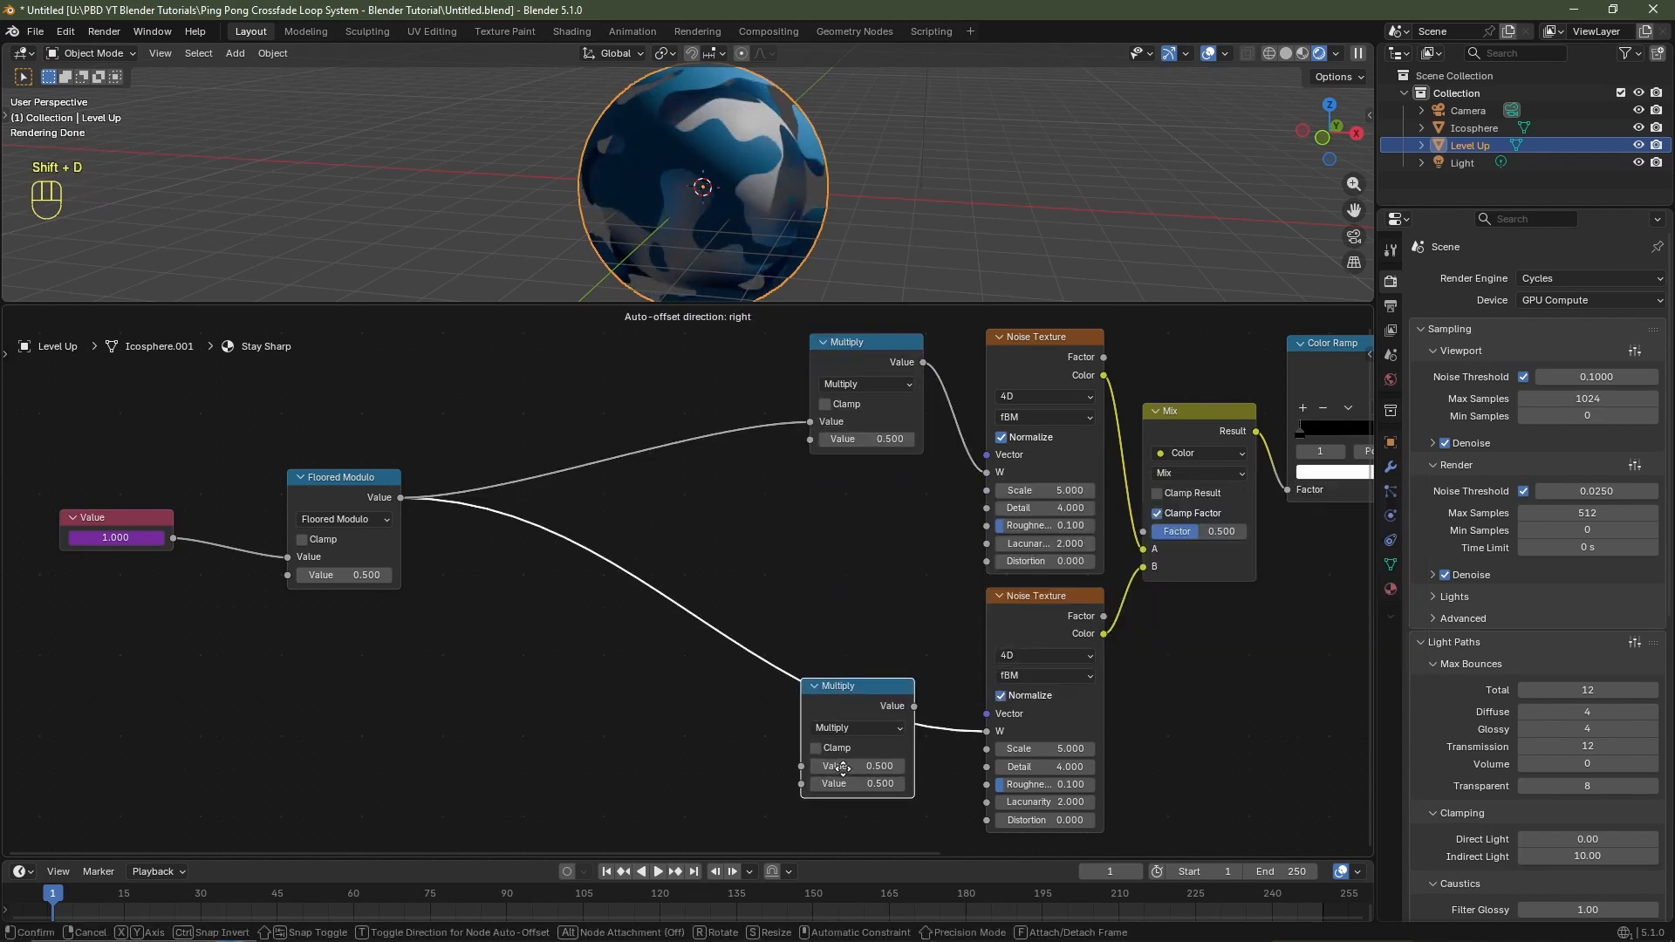
{"action": "left_click", "coordinate": [845, 773]}
{"action": "left_click_drag", "start_coordinate": [854, 694], "coordinate": [864, 718]}
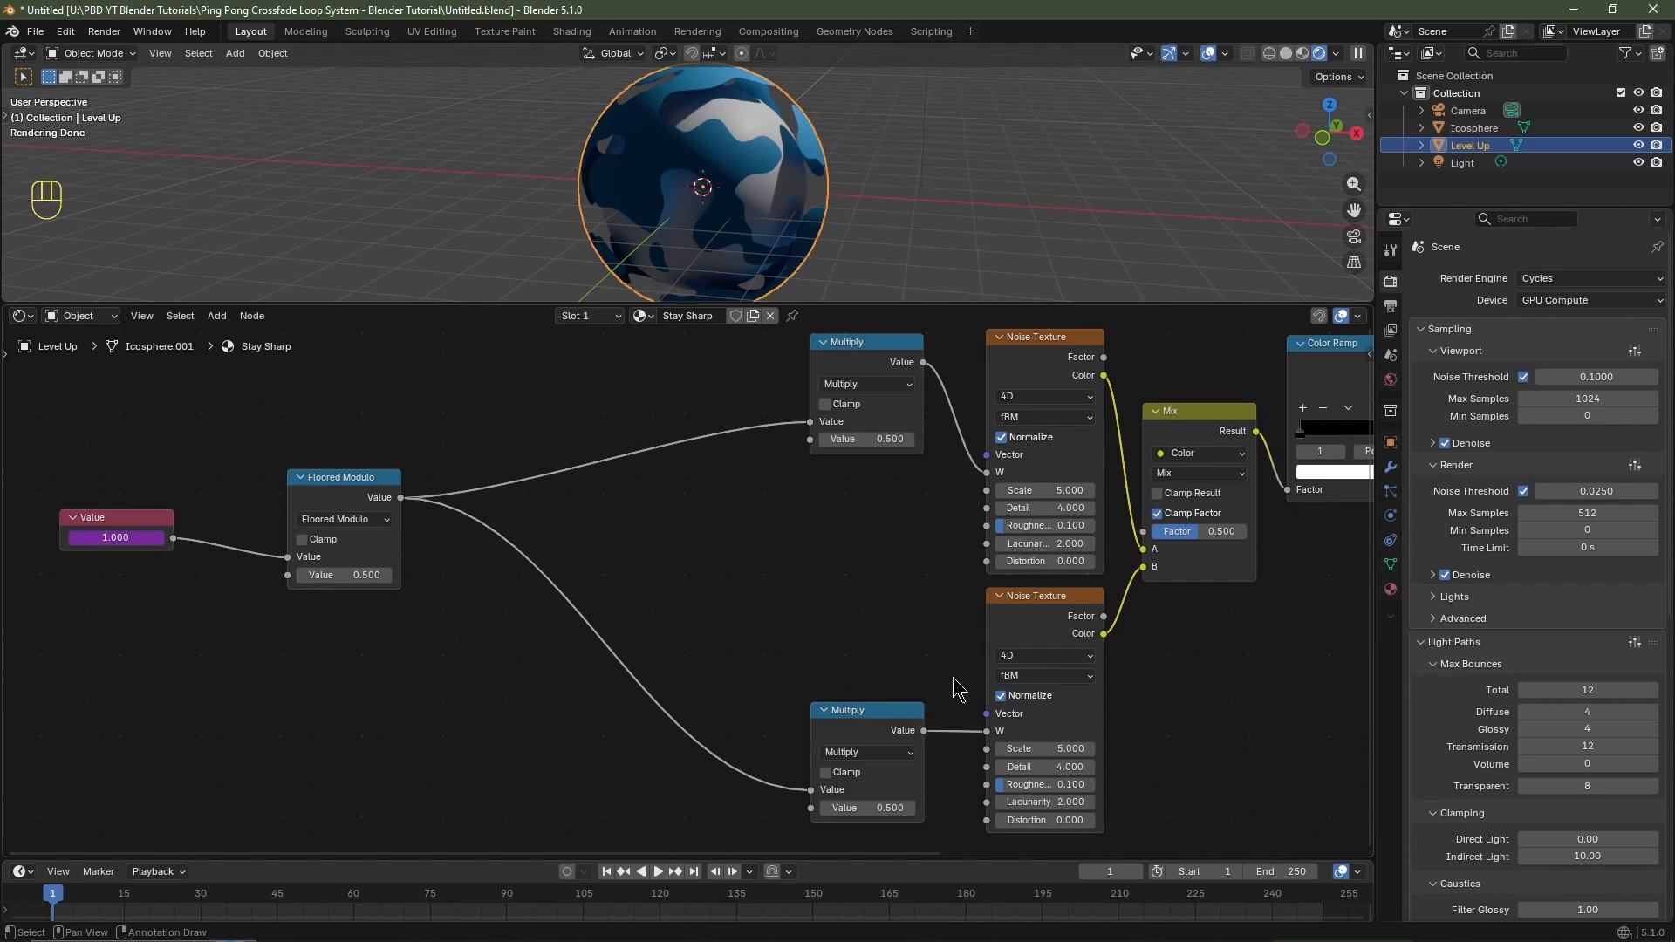
Duplicate the lower Multiply node, insert the copy between the Floored Modulo and that Multiply, and set its operation to Subtract.
{"action": "left_click", "coordinate": [894, 725]}
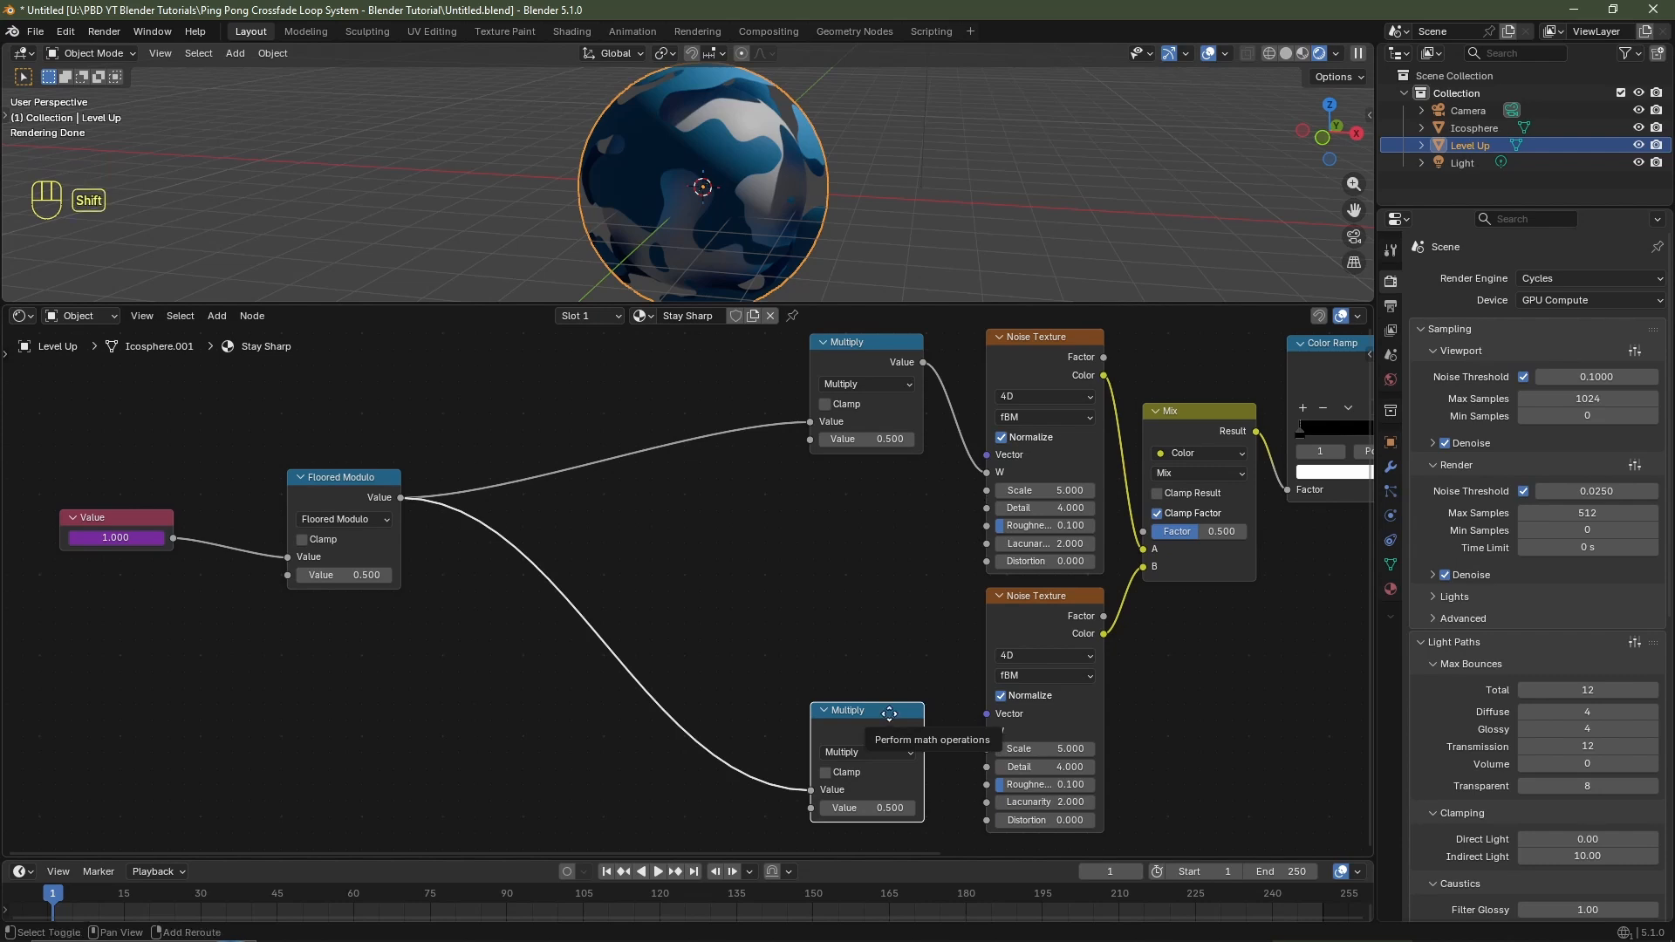
{"action": "key", "text": "shift+d"}
{"action": "left_click", "coordinate": [741, 723]}
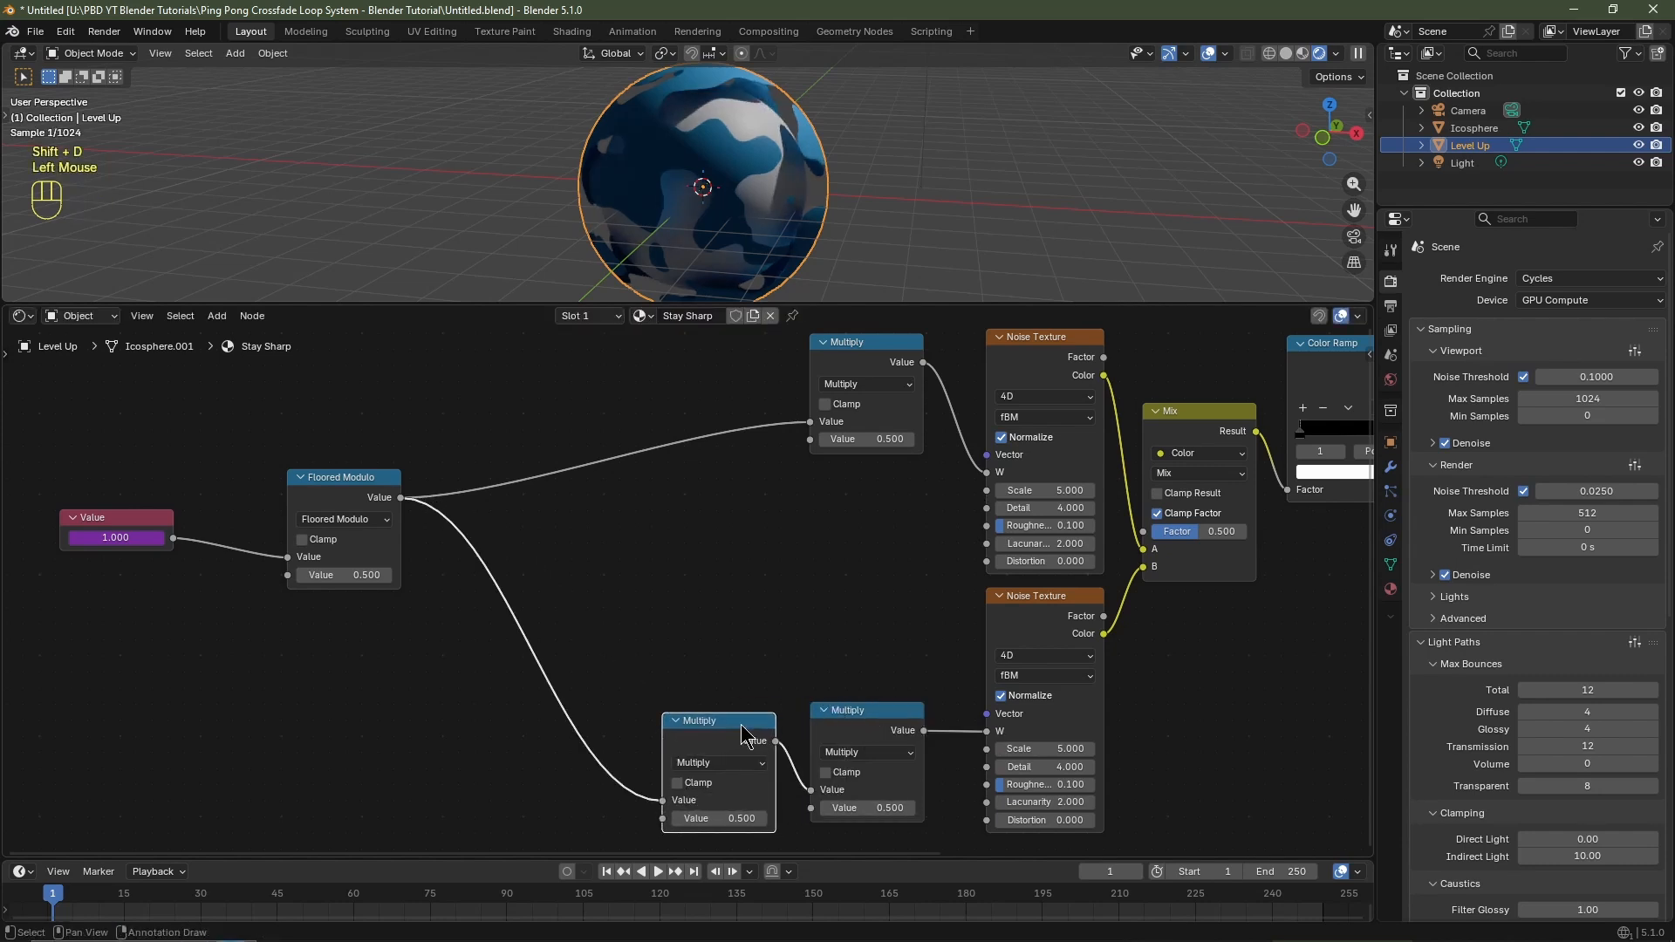
{"action": "left_click", "coordinate": [731, 762]}
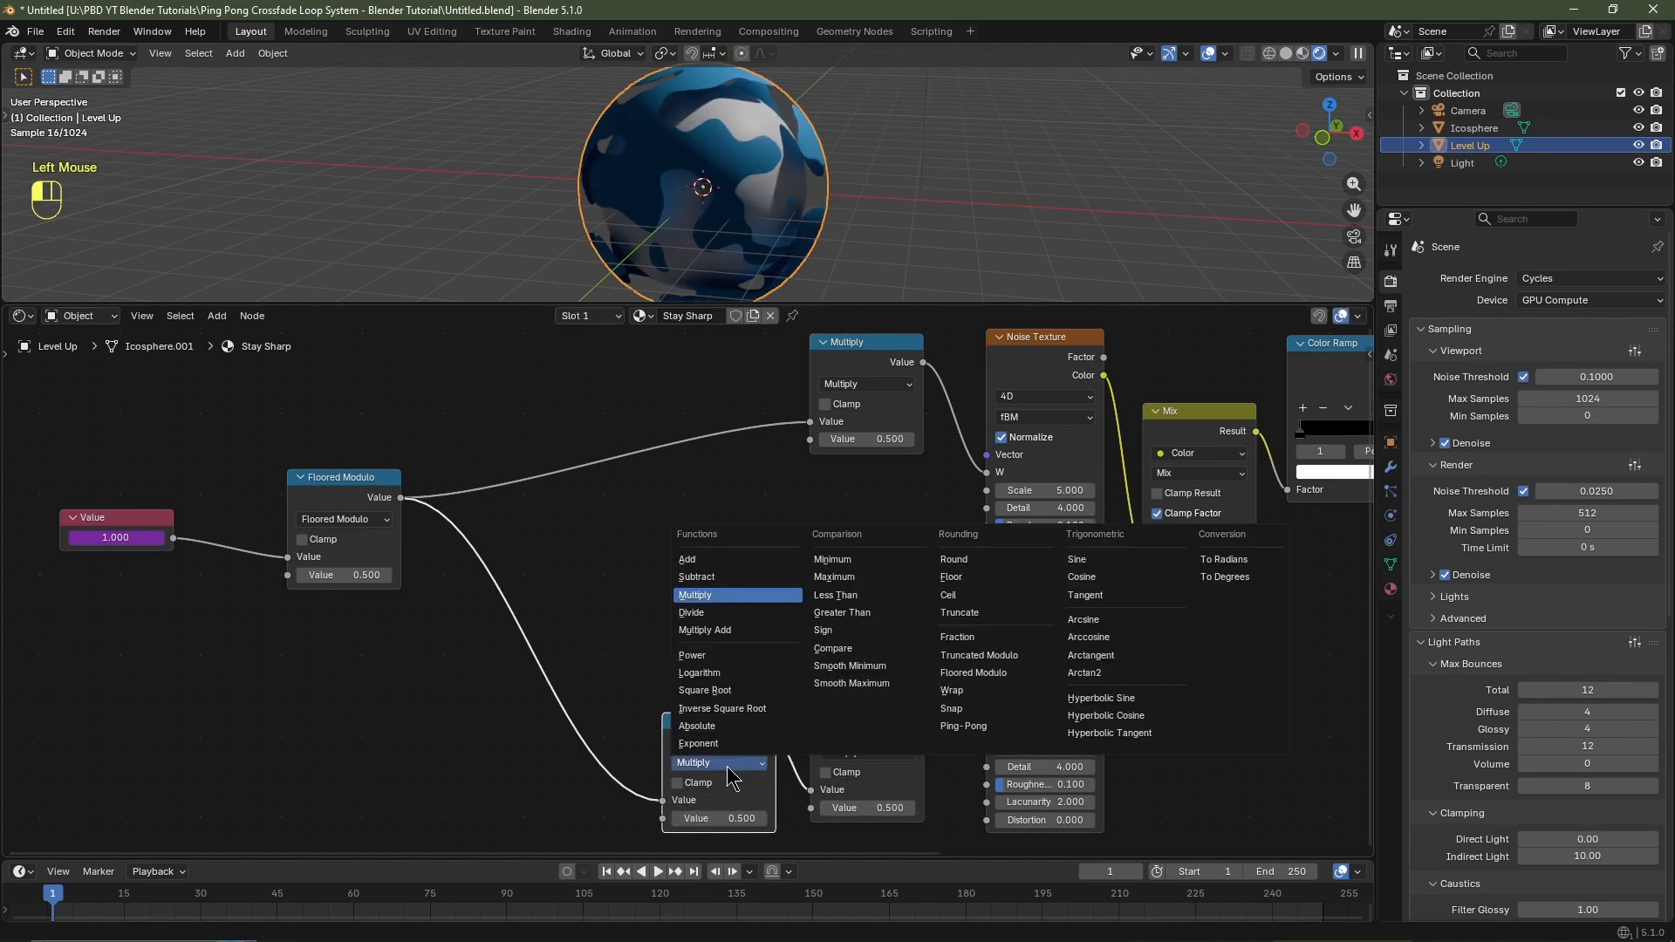
{"action": "left_click", "coordinate": [747, 578]}
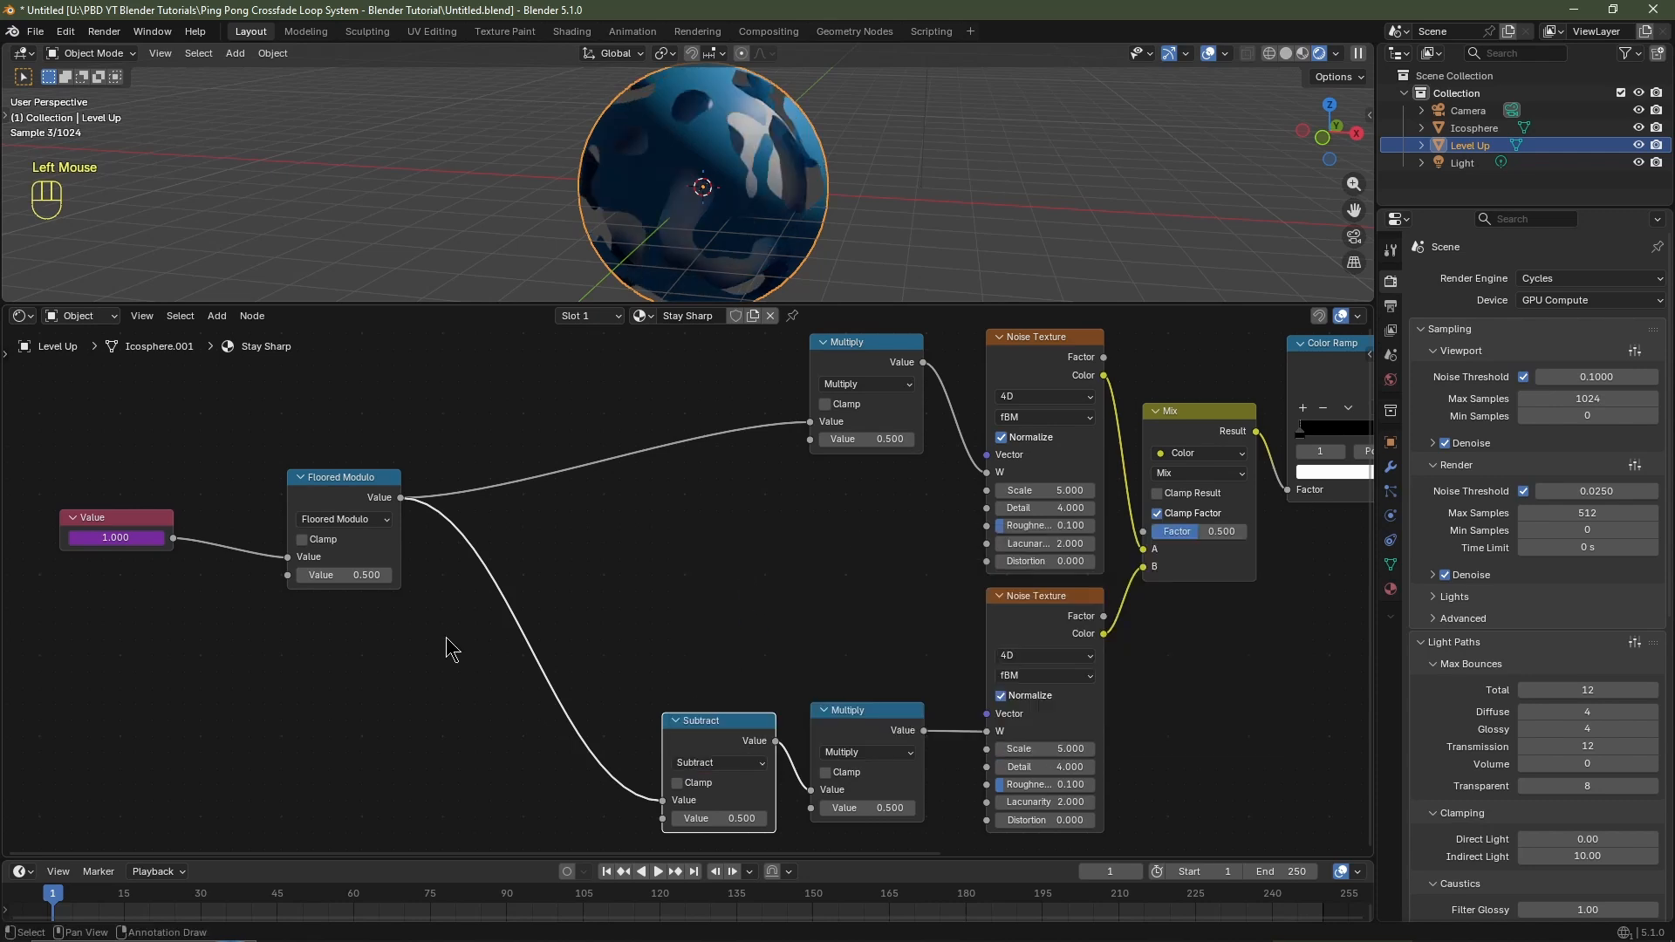
{"action": "left_click", "coordinate": [878, 352]}
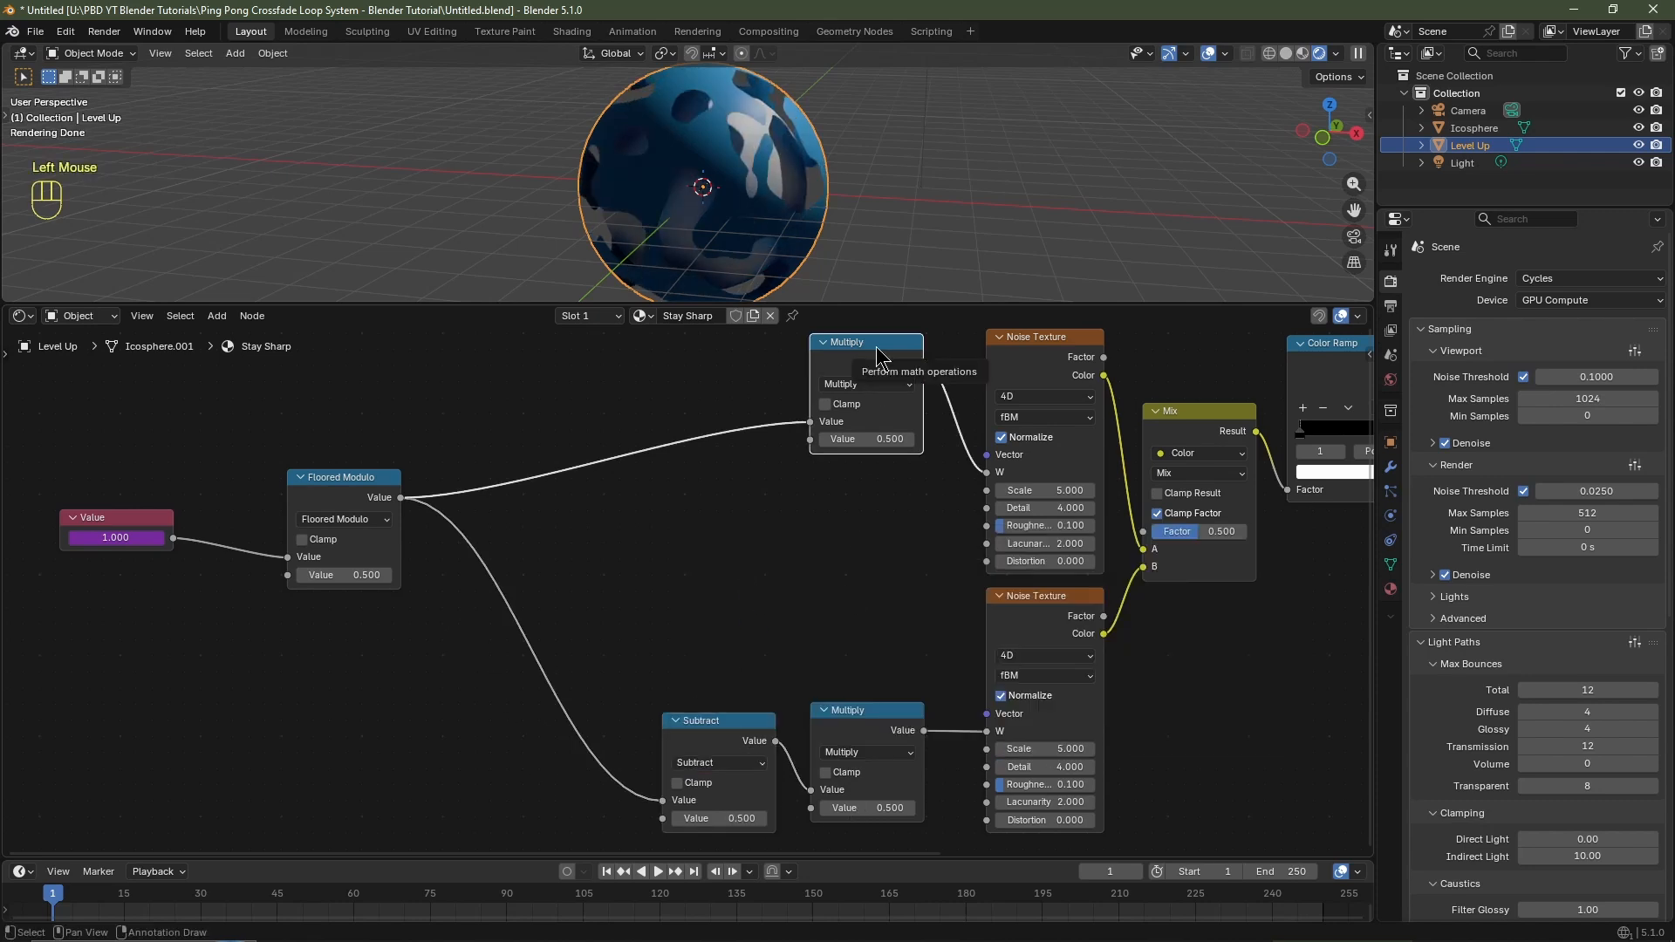
{"action": "left_click", "coordinate": [732, 729]}
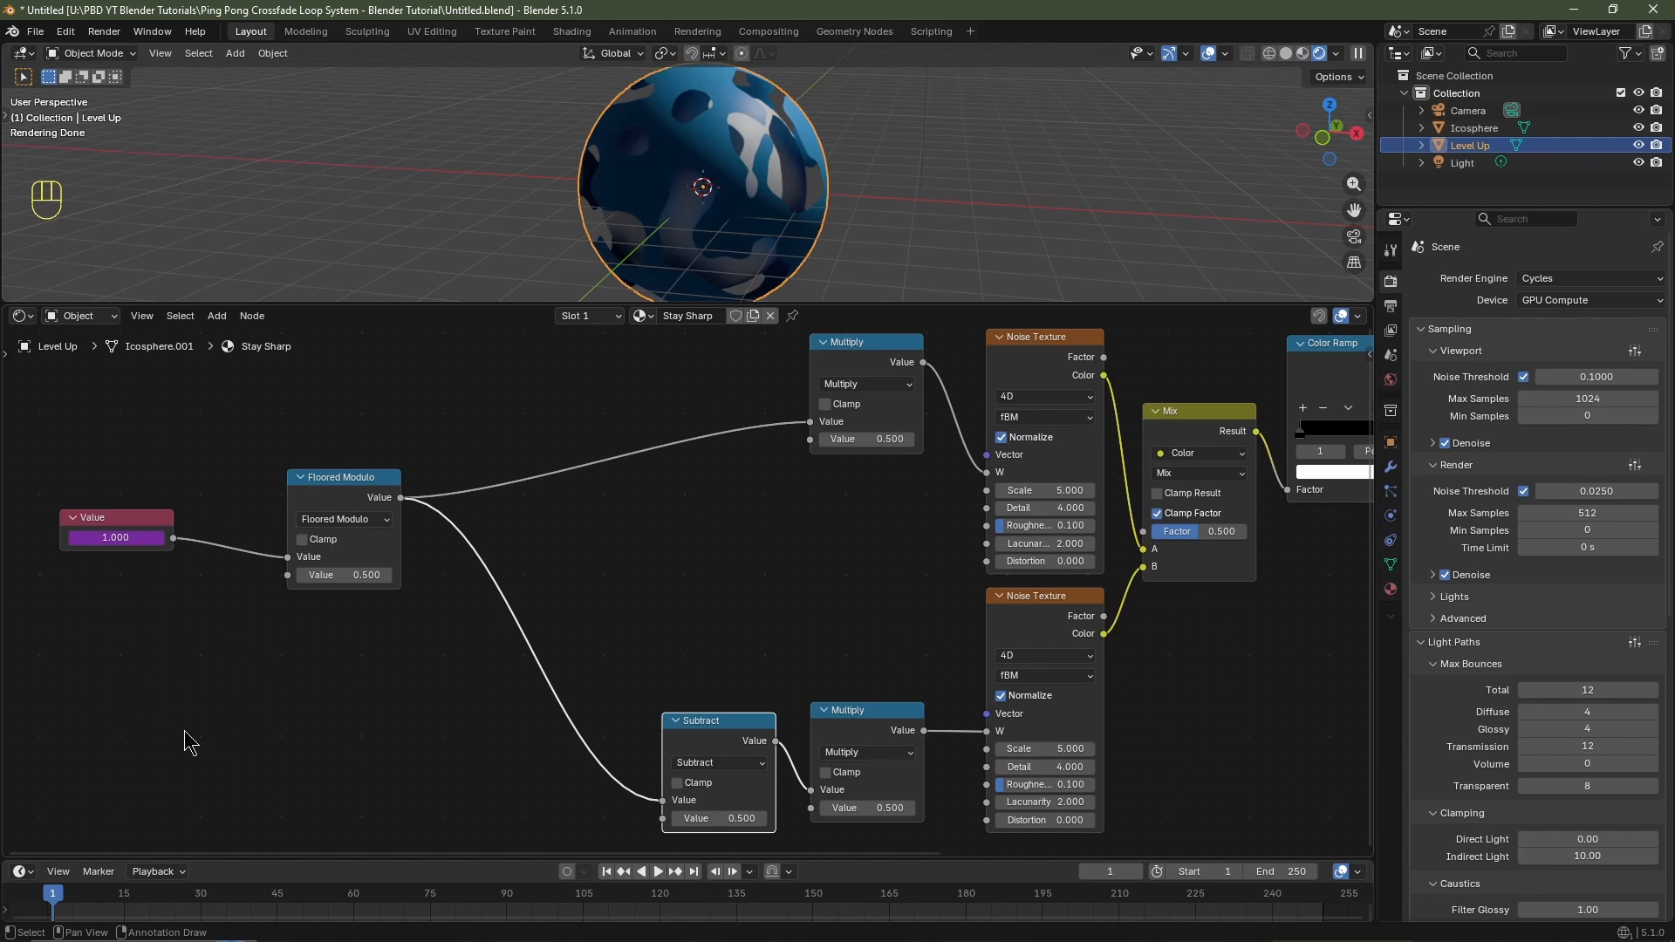
Add a Value node beneath the frame-driven Value node and place a duplicate of it below.
{"action": "scroll", "coordinate": [185, 733], "scroll_direction": "left", "scroll_amount": 5}
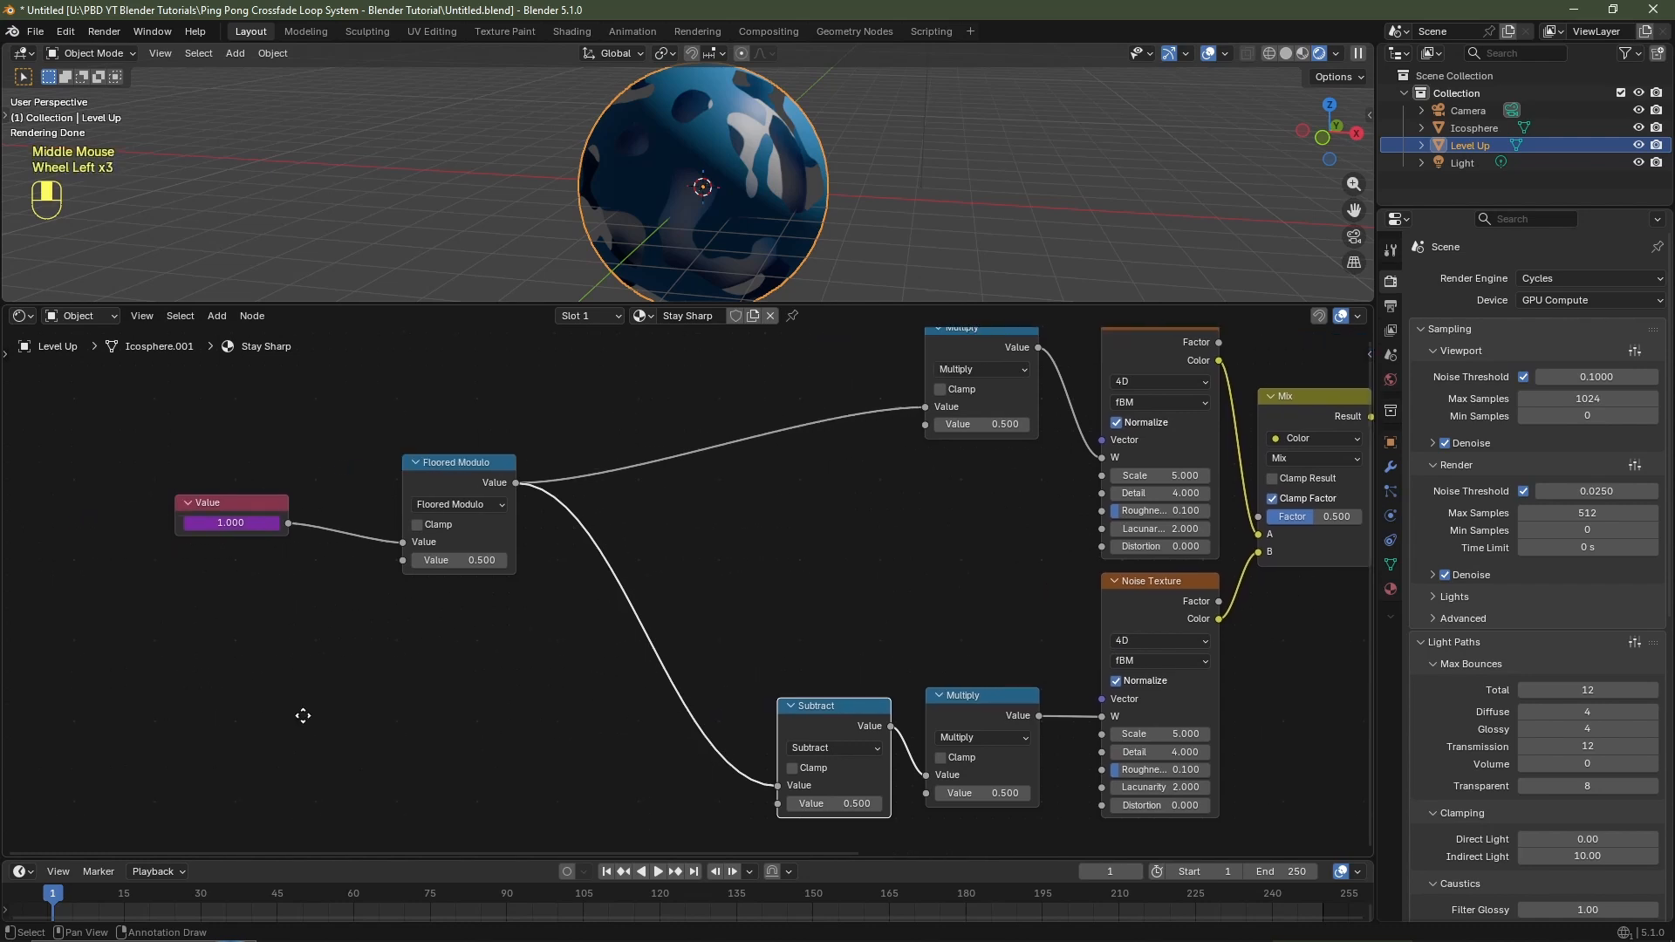
{"action": "key", "text": "shift+a"}
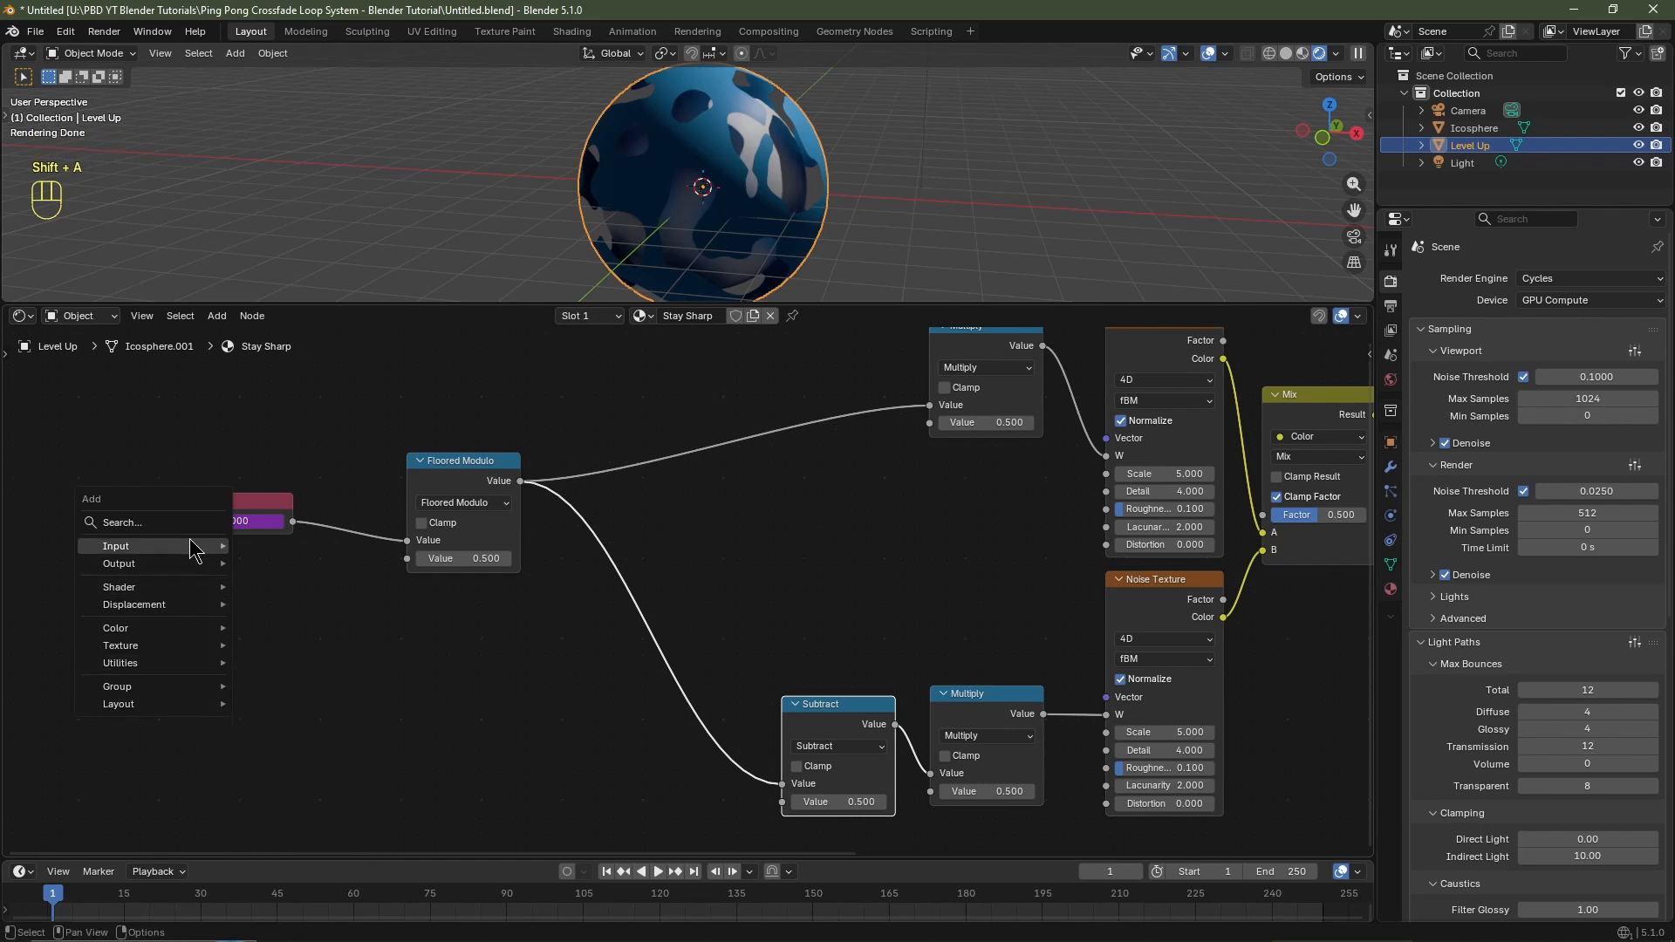
{"action": "mouse_move", "coordinate": [194, 546]}
{"action": "left_click", "coordinate": [291, 515]}
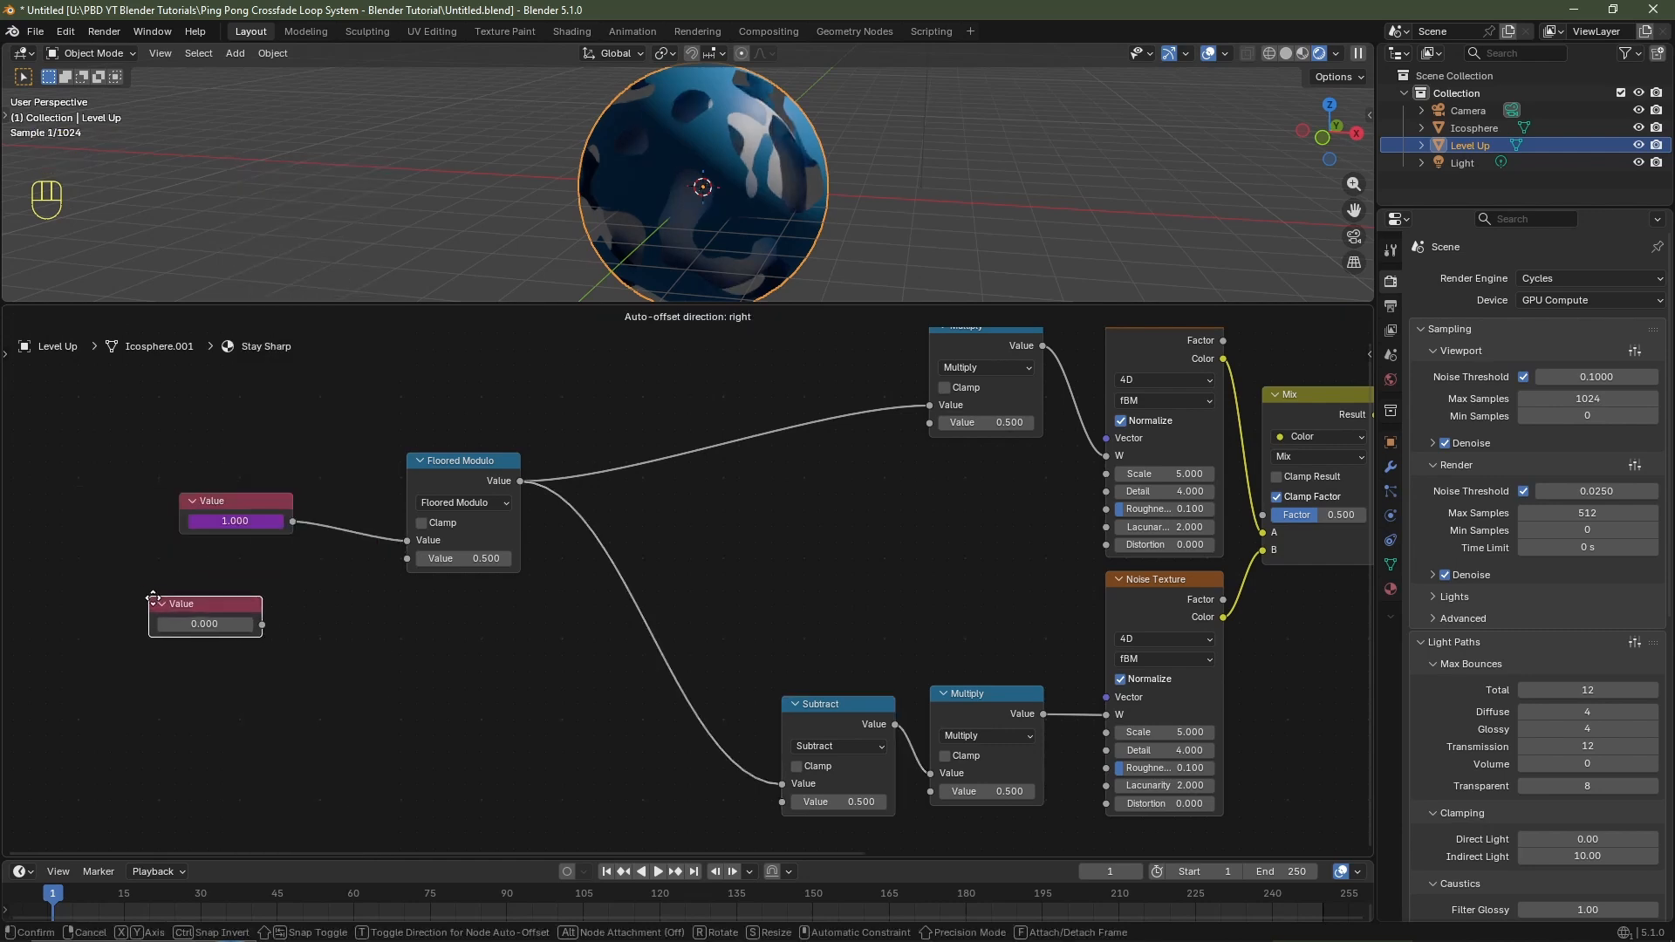
{"action": "left_click", "coordinate": [168, 653]}
{"action": "key", "text": "shift+d"}
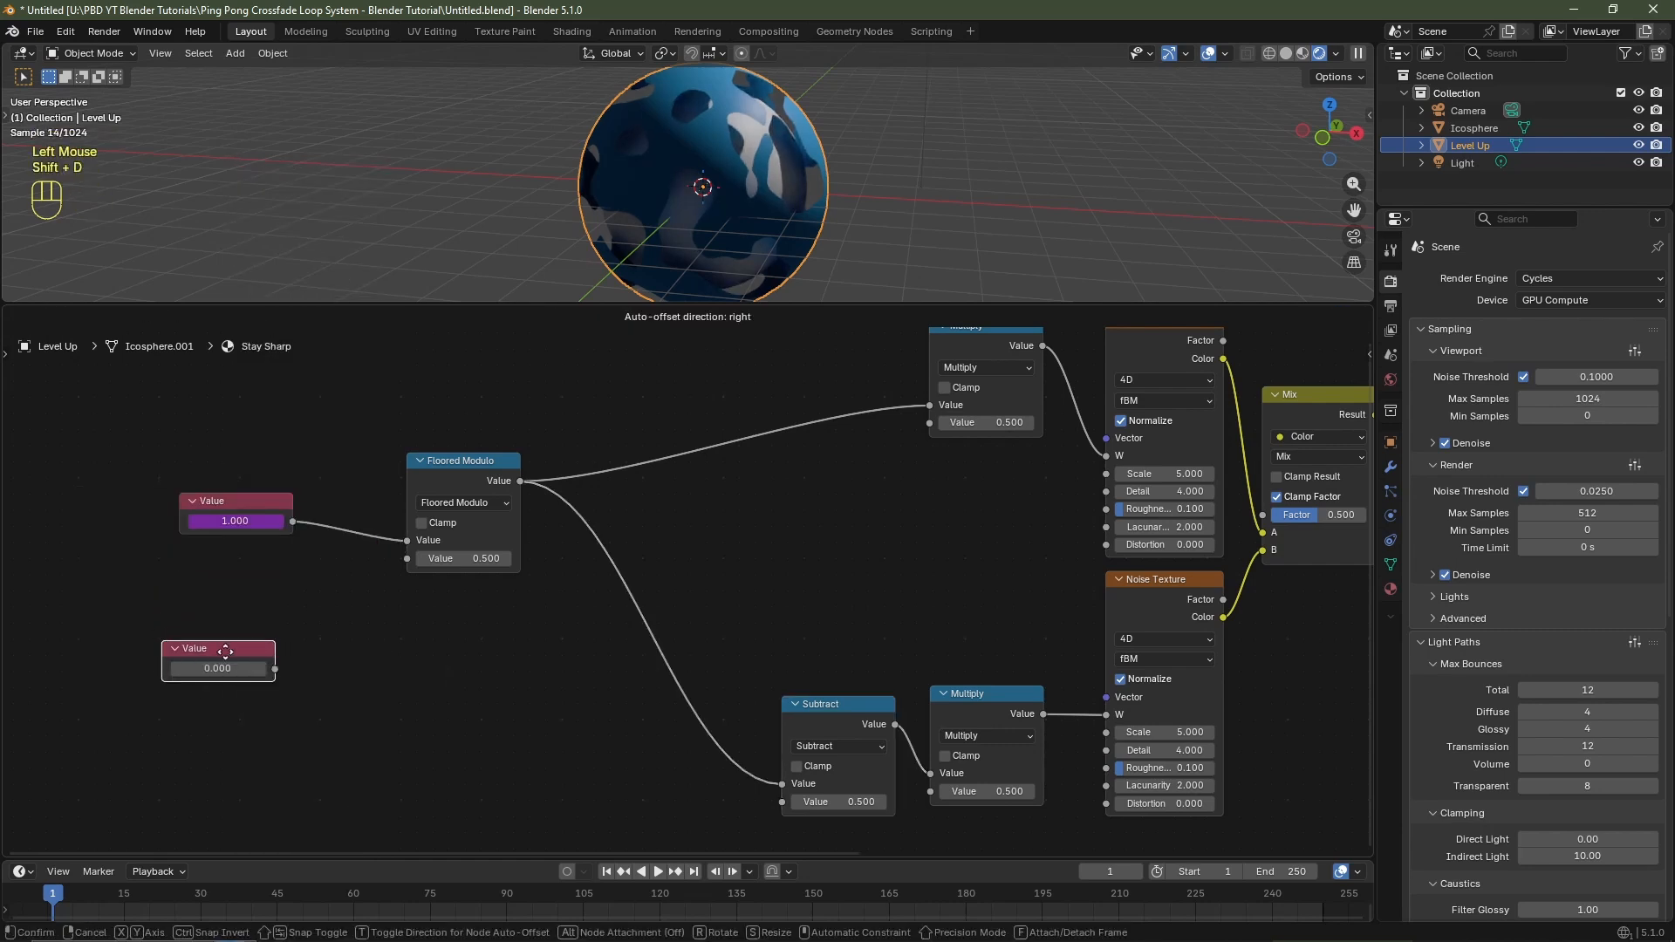
{"action": "left_click", "coordinate": [219, 768]}
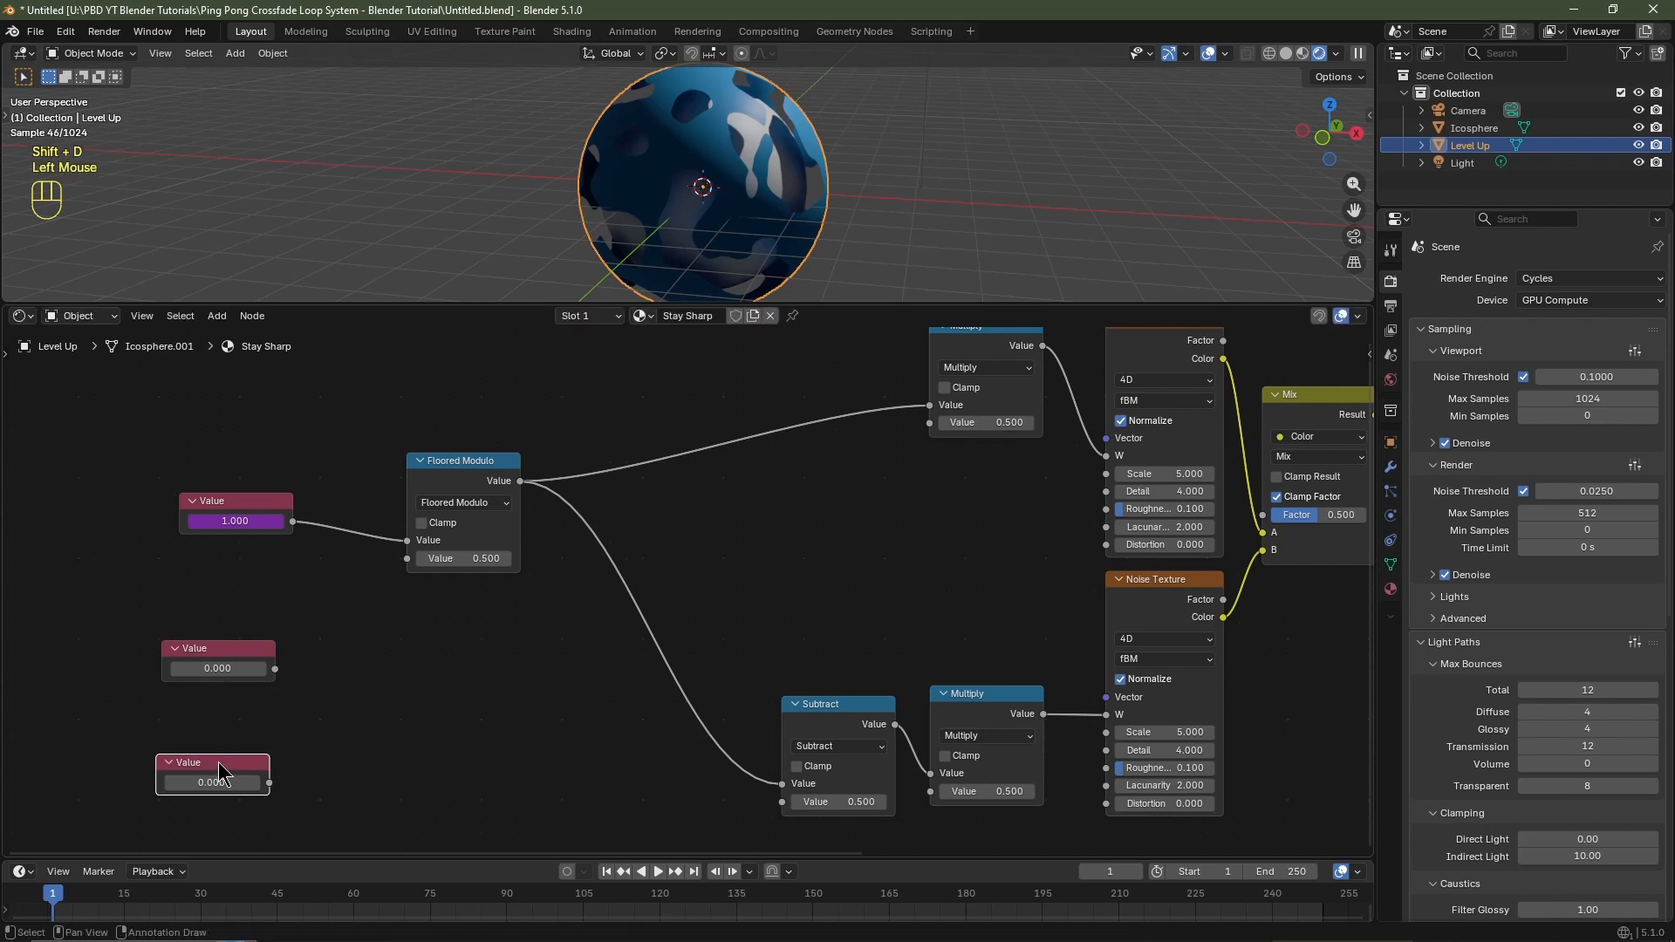
Label the upper of the two new Value nodes Speed and the lower one Loop Frame.
{"action": "left_click", "coordinate": [227, 659]}
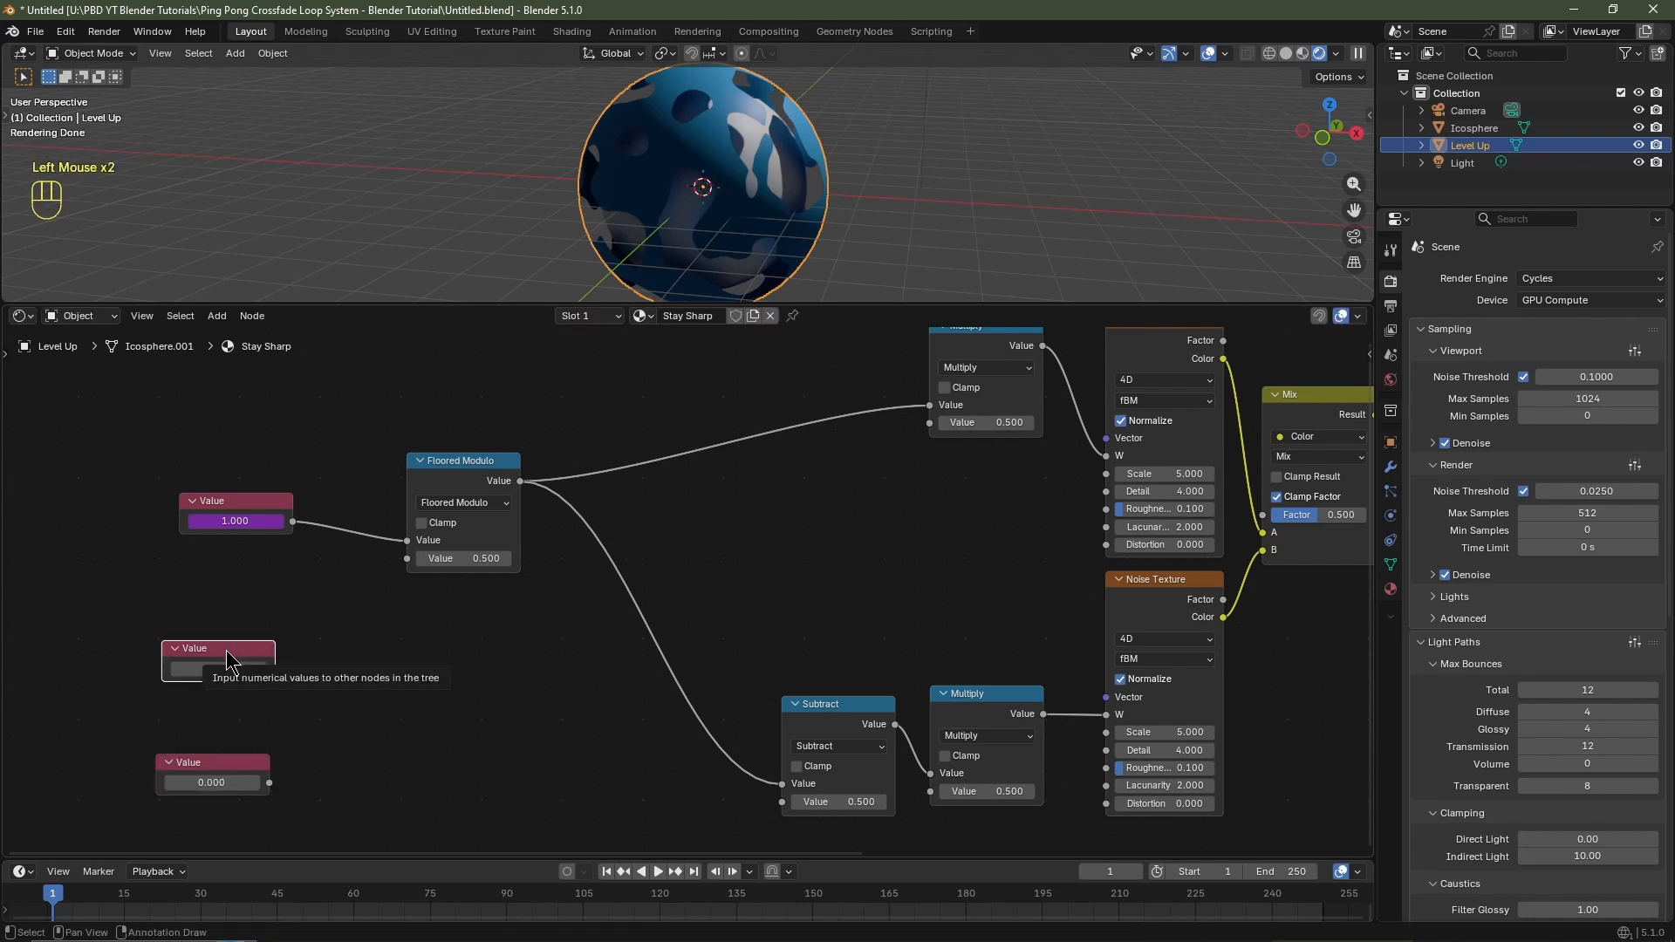
{"action": "key", "text": "F2"}
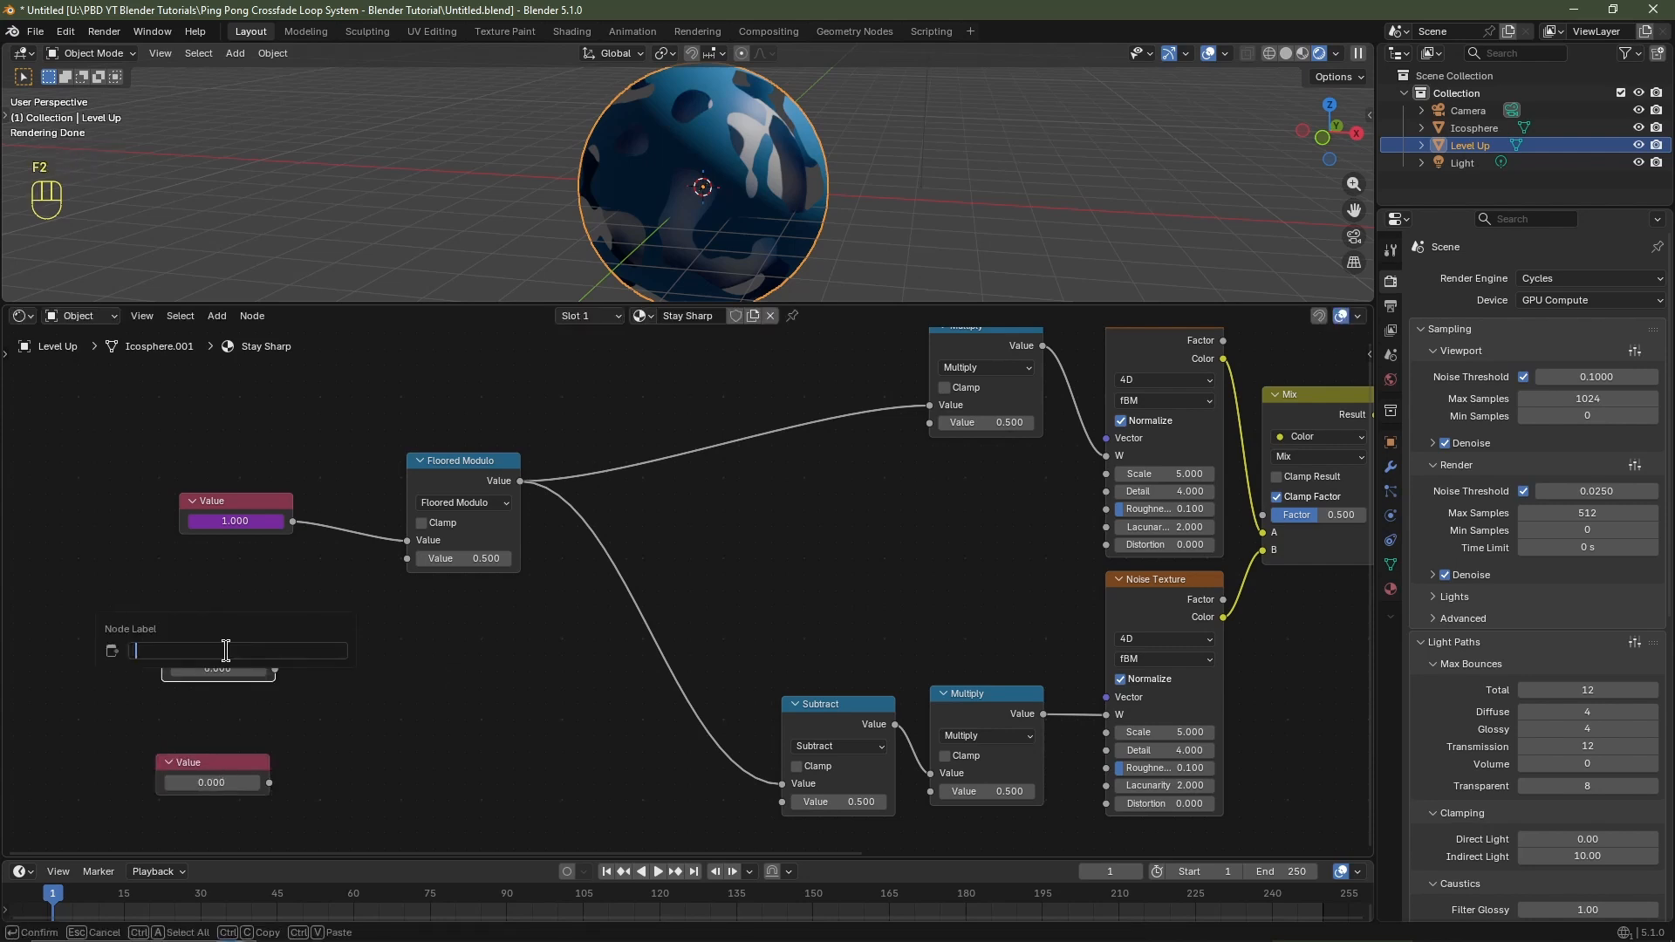
{"action": "key", "text": "Return"}
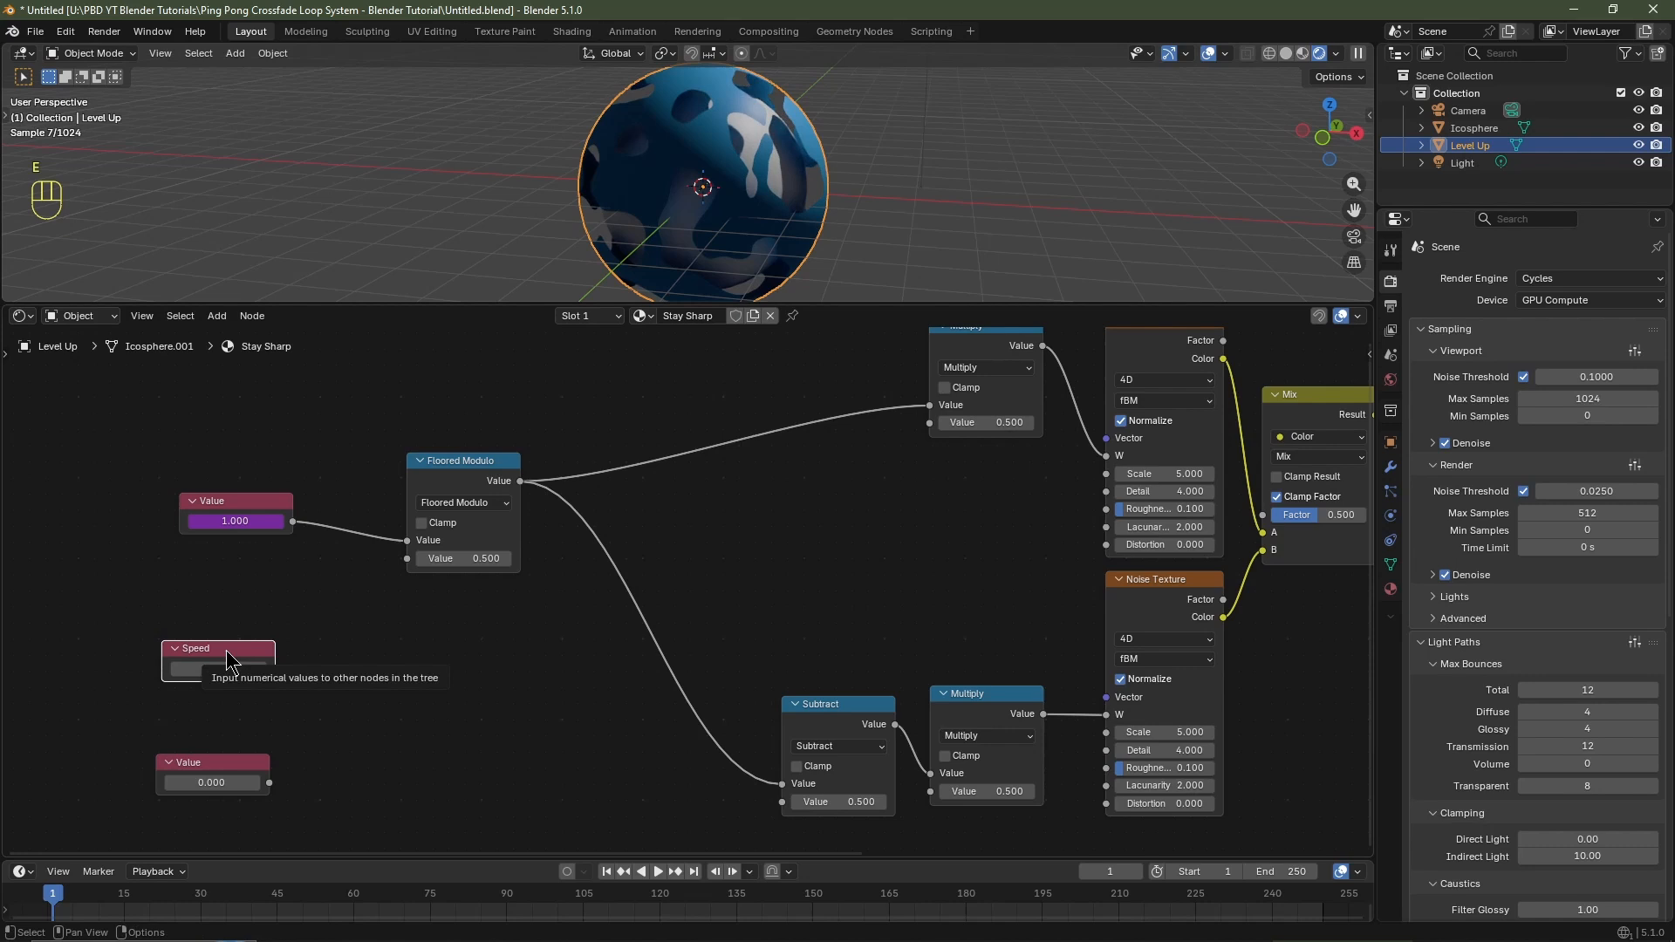
{"action": "left_click", "coordinate": [223, 779]}
{"action": "key", "text": "F2"}
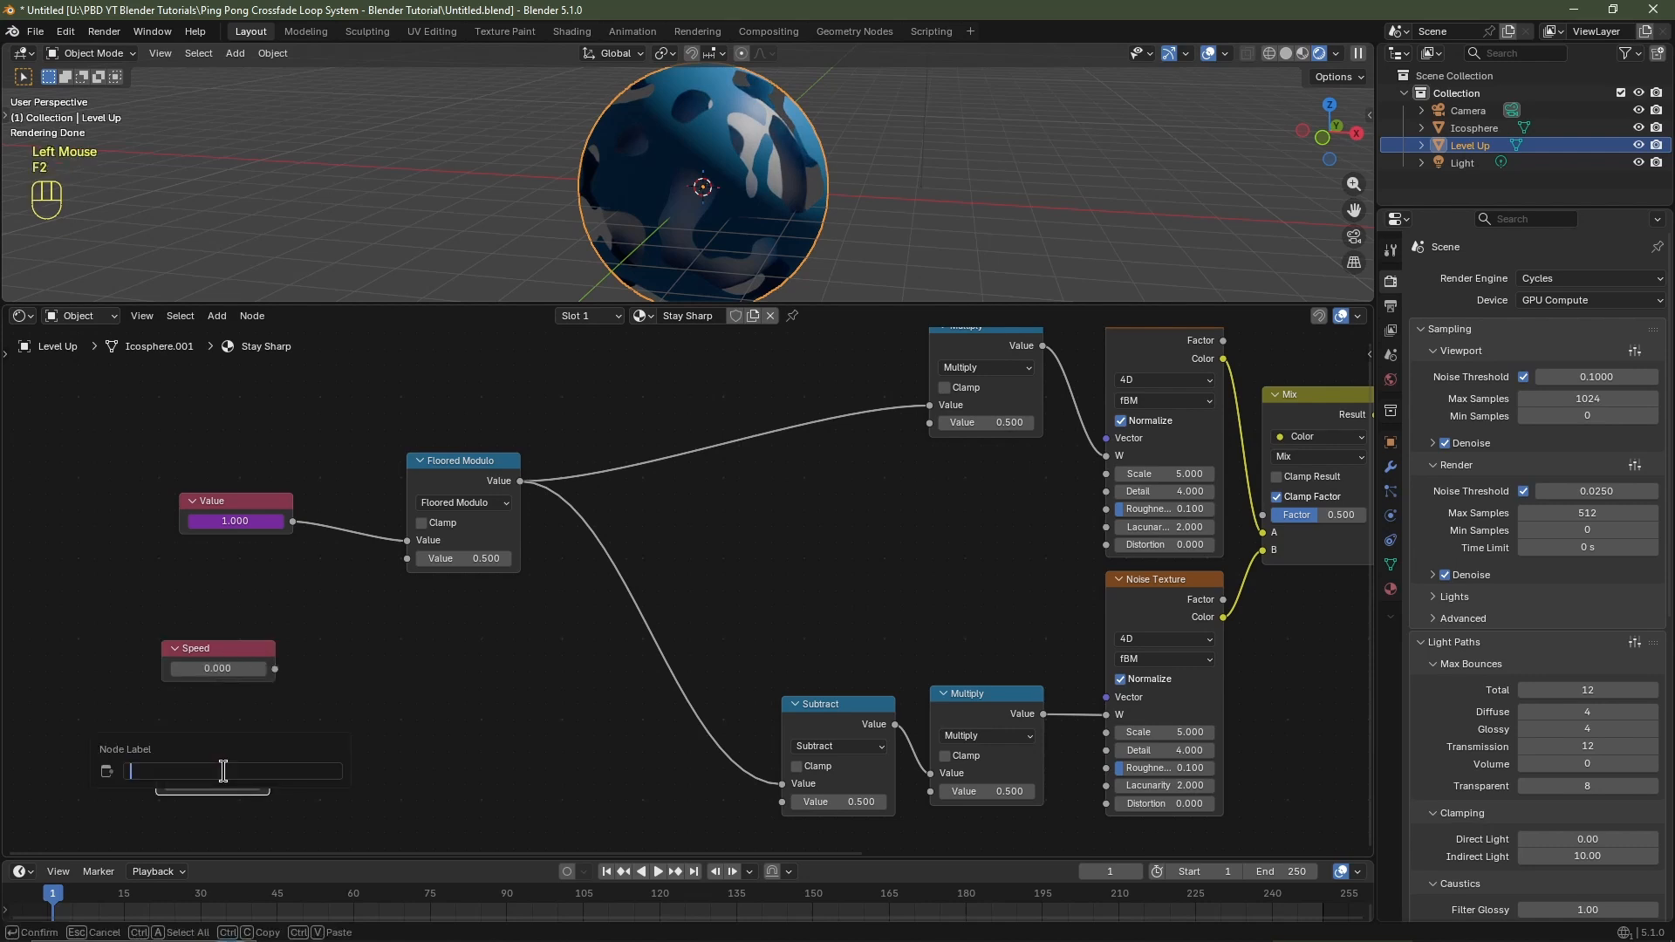
{"action": "type", "text": "Loop Frame"}
{"action": "key", "text": "Return"}
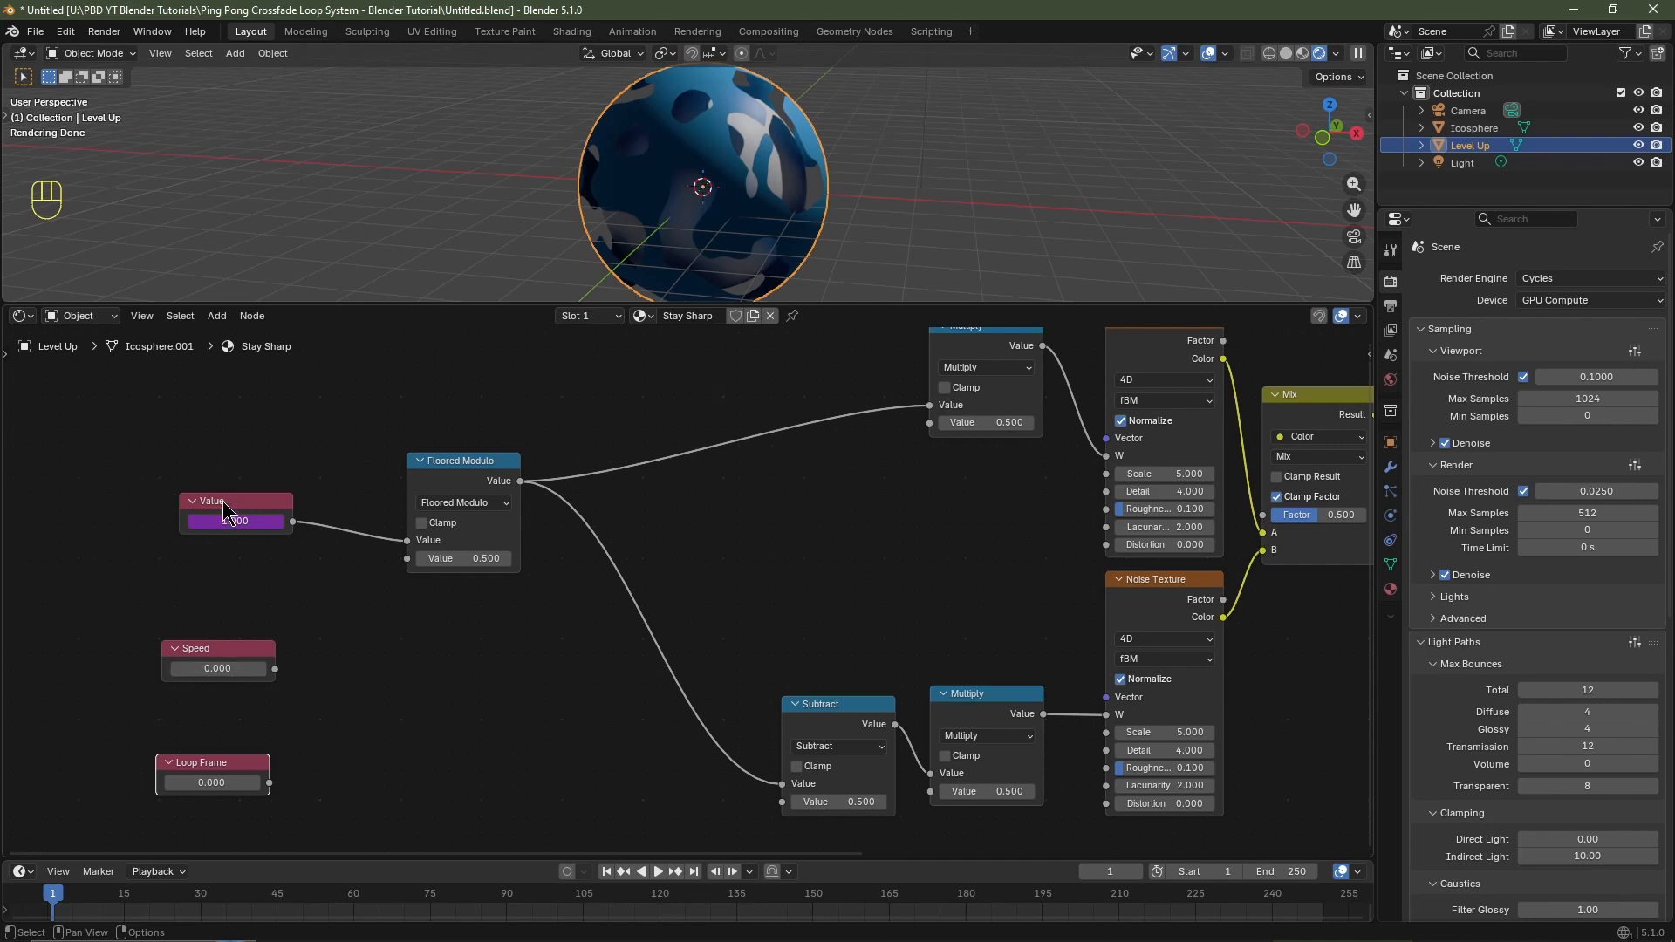
Label the driven Value node #frame and spread the Speed and Loop Frame nodes apart horizontally.
{"action": "left_click", "coordinate": [224, 507]}
{"action": "key", "text": "F2"}
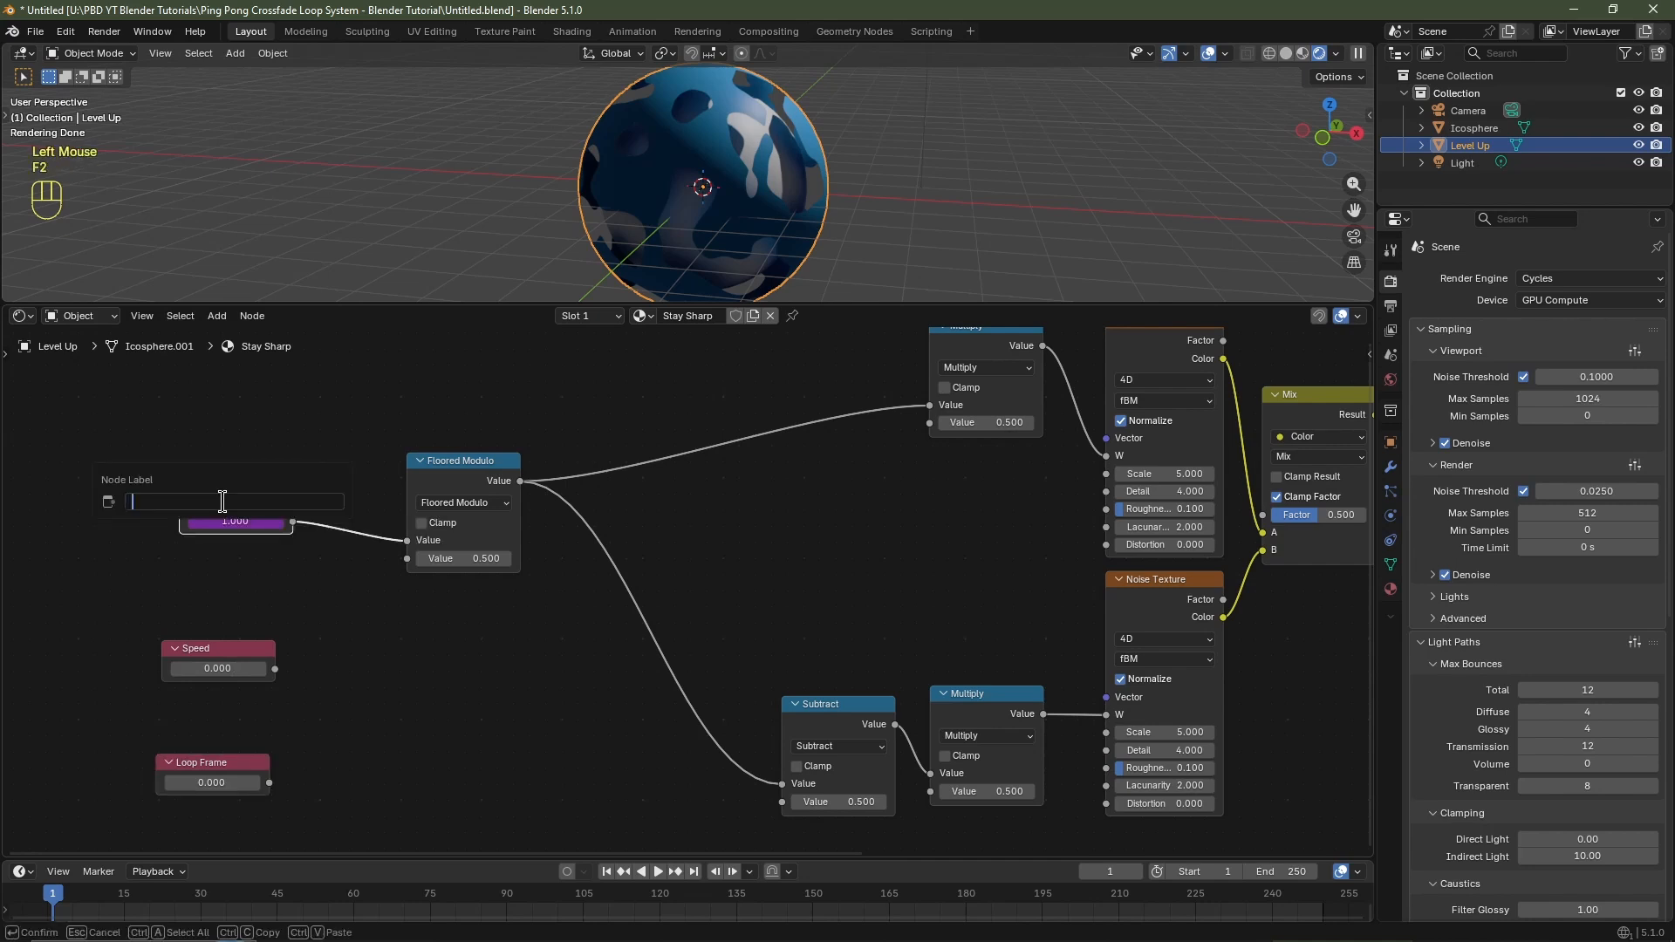
{"action": "type", "text": "#frame"}
{"action": "key", "text": "Return"}
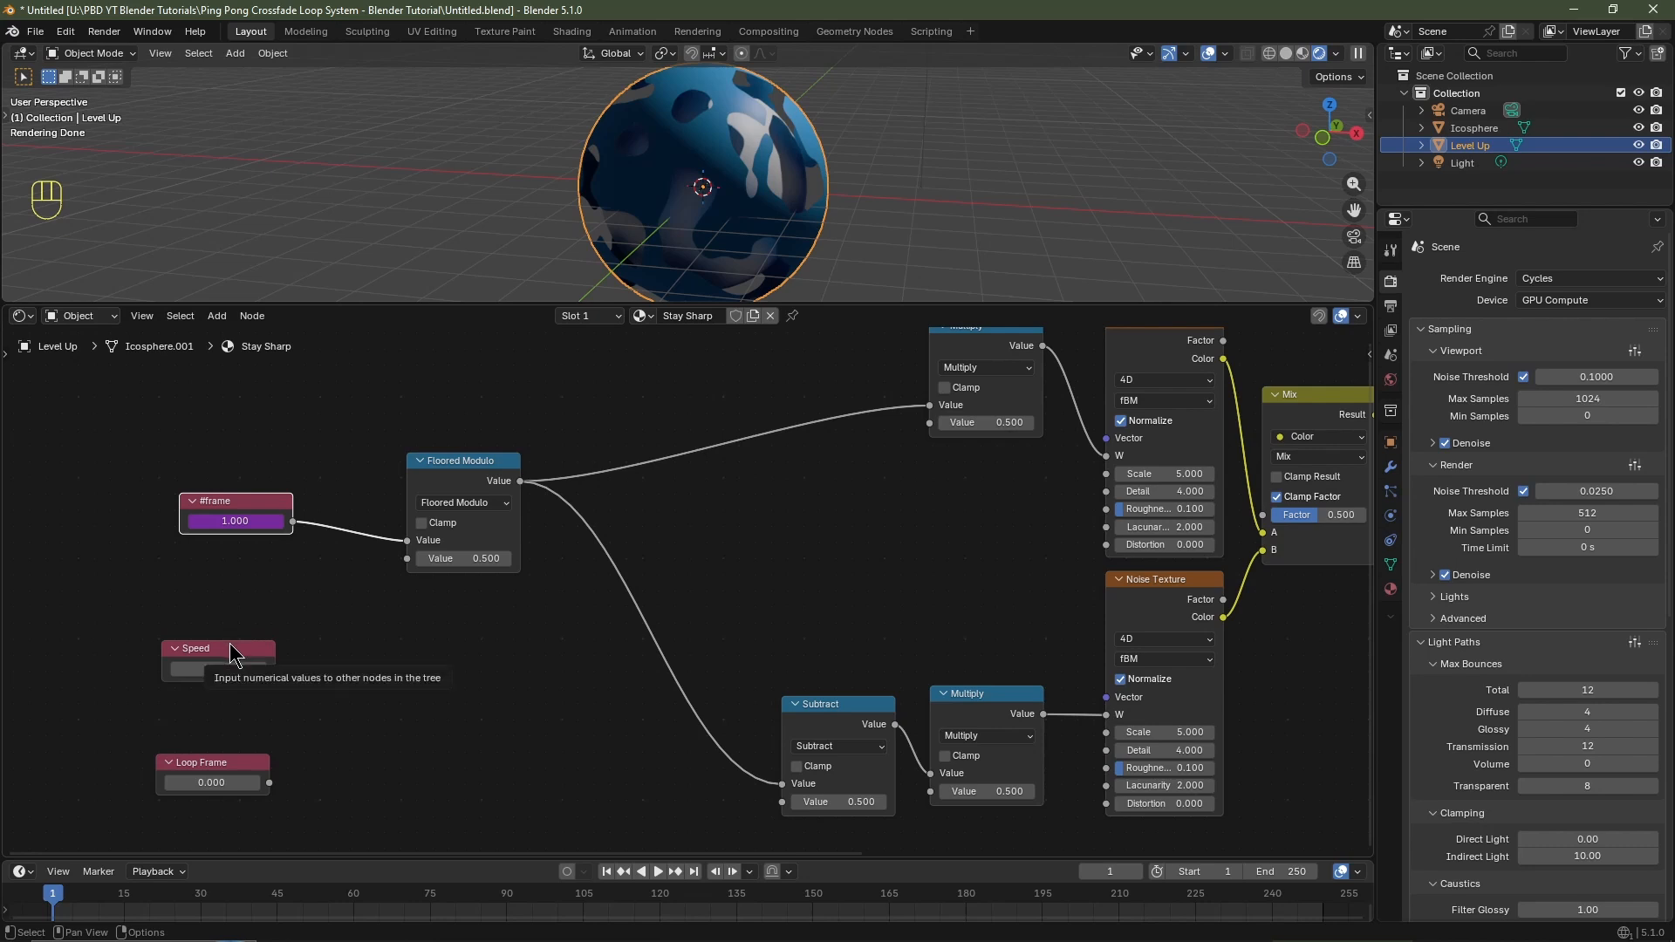
{"action": "left_click_drag", "start_coordinate": [229, 655], "coordinate": [290, 666]}
{"action": "left_click_drag", "start_coordinate": [245, 763], "coordinate": [150, 763]}
Set the scene's end frame to 120 and frame the shortened range in the timeline.
{"action": "left_click", "coordinate": [1290, 872]}
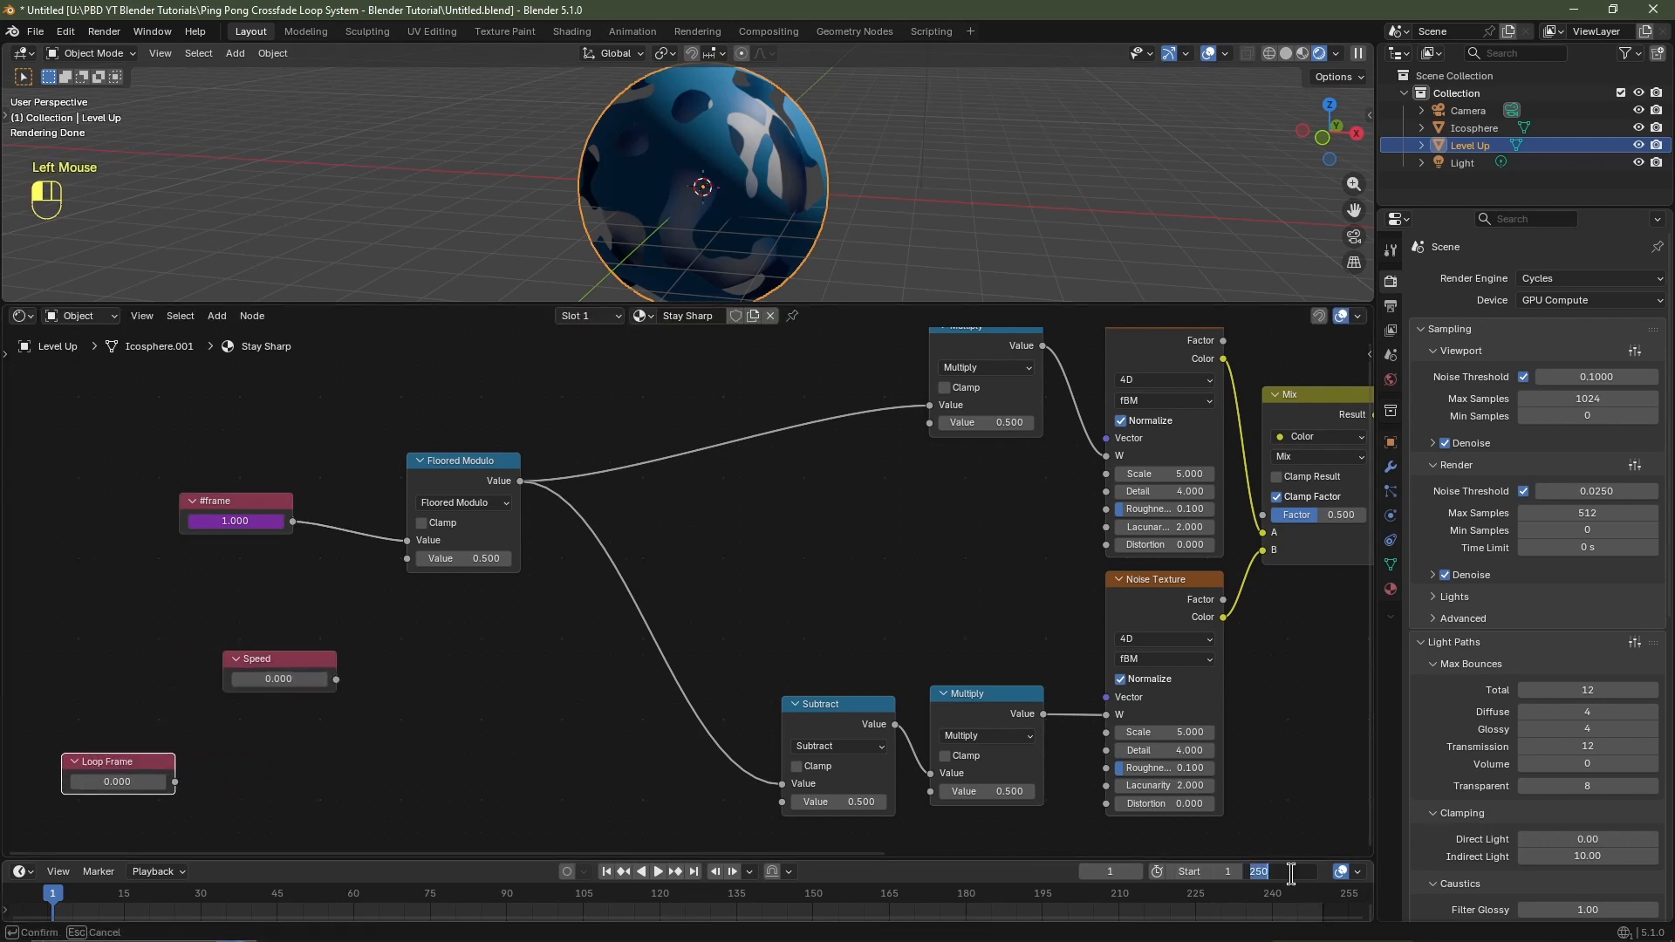
{"action": "key", "text": "Return"}
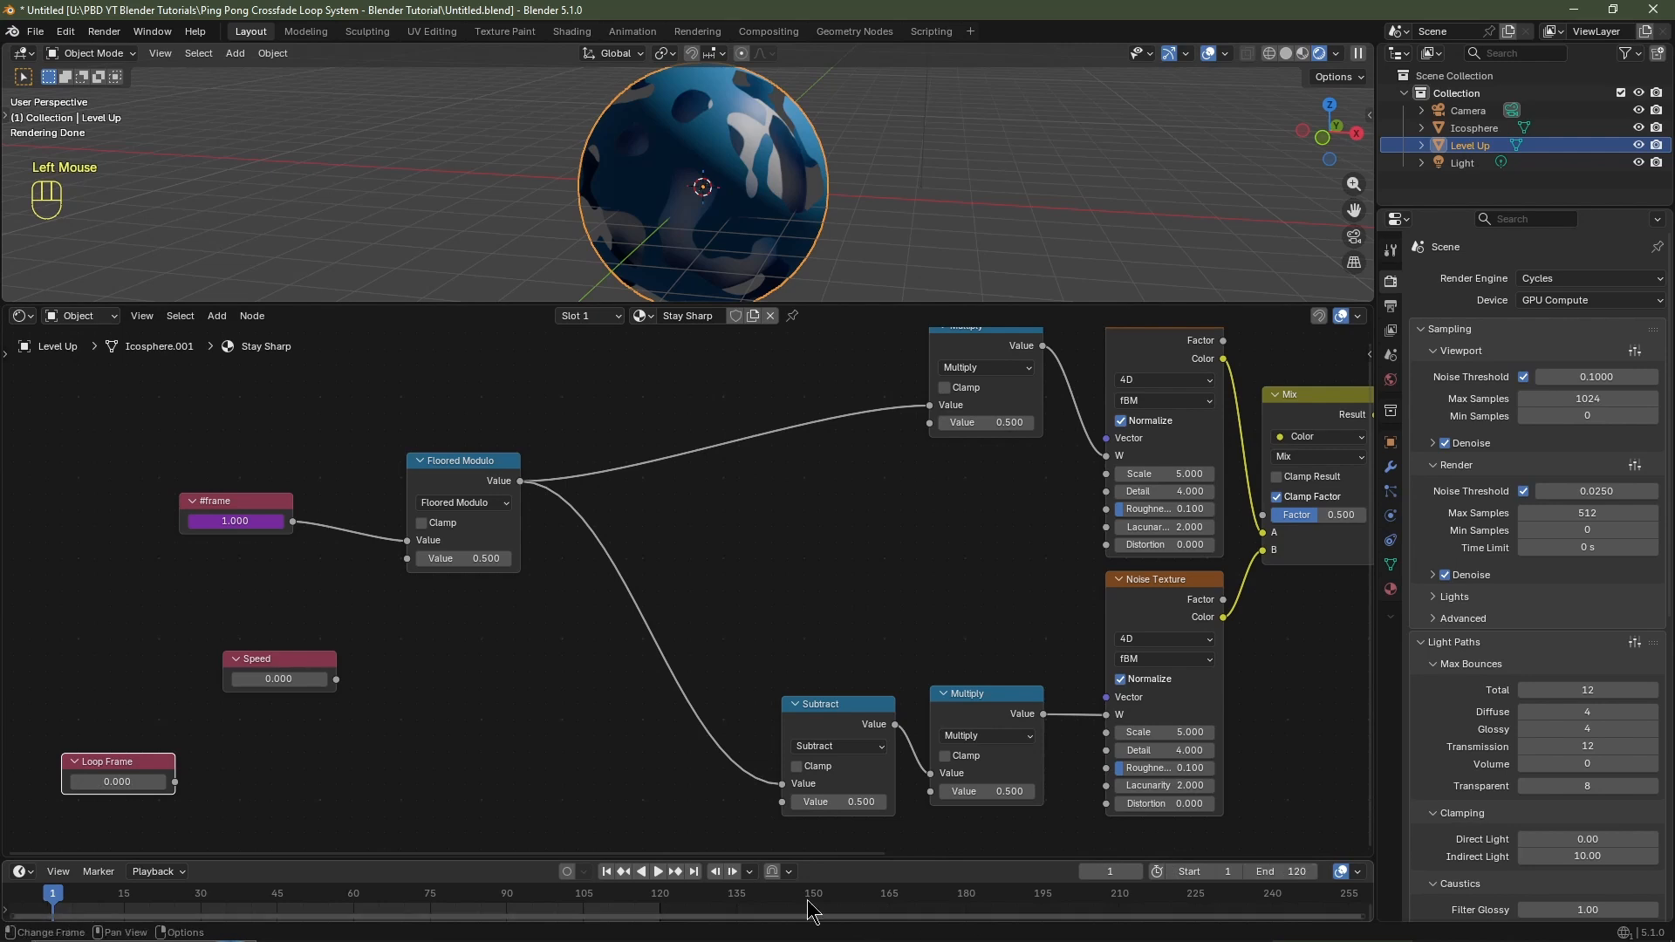
{"action": "middle_click_drag", "start_coordinate": [808, 898], "coordinate": [1066, 914]}
{"action": "scroll", "coordinate": [1066, 915], "scroll_direction": "left", "scroll_amount": 3}
{"action": "scroll", "coordinate": [1035, 909], "scroll_direction": "up", "scroll_amount": 6}
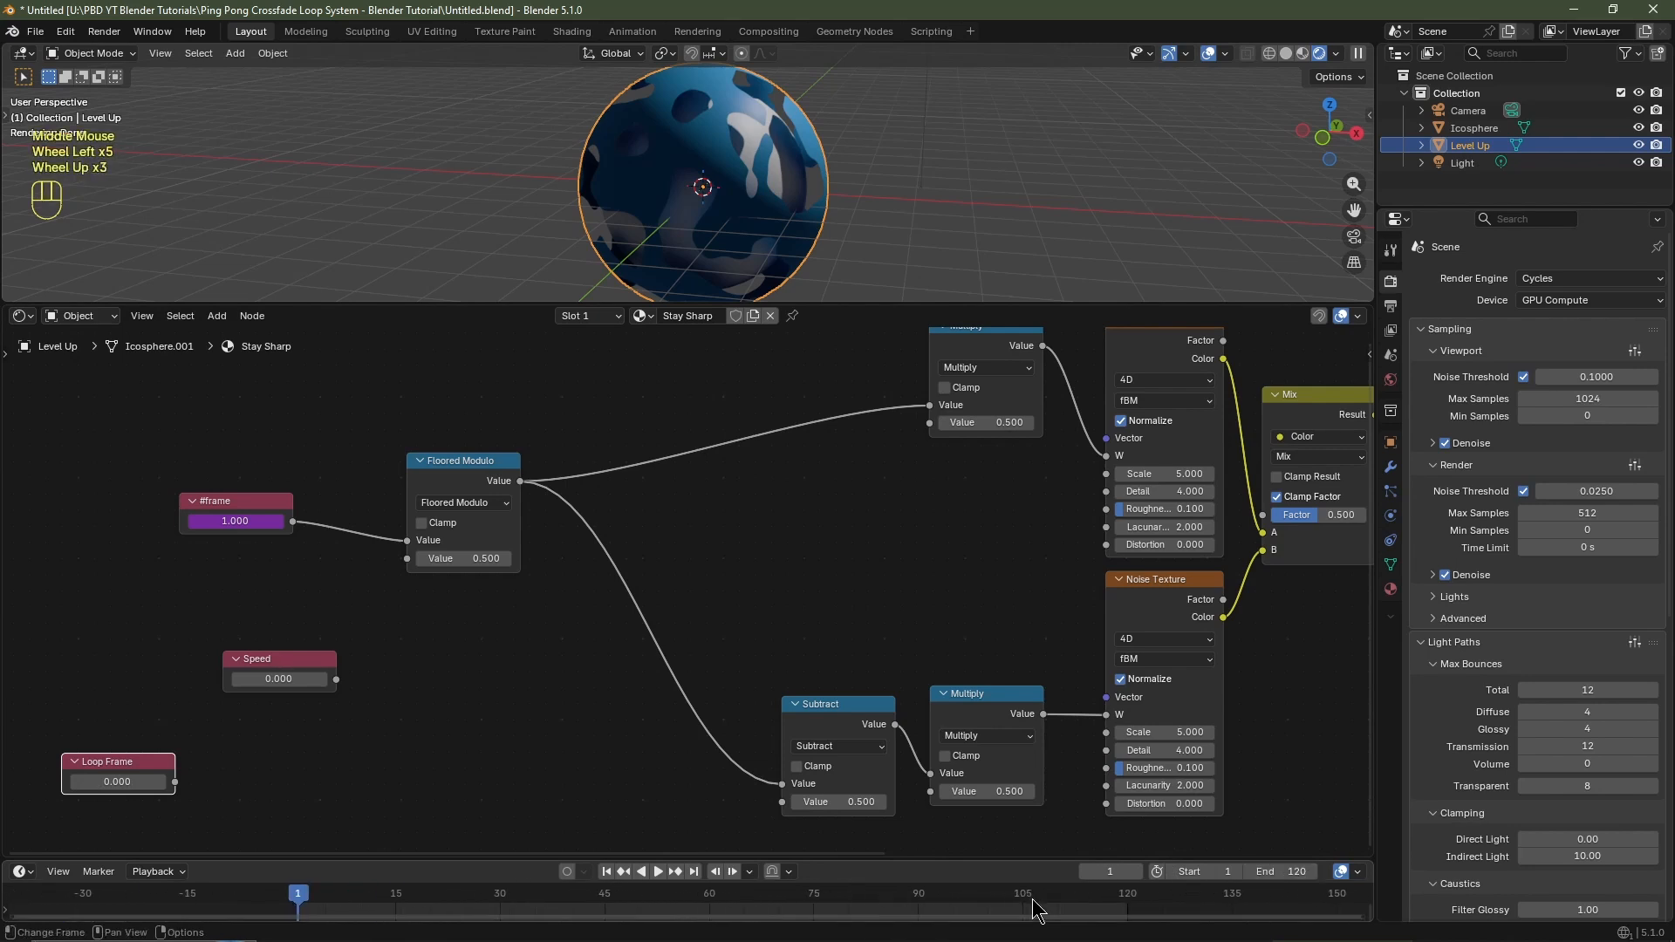
{"action": "key", "text": "ctrl+z"}
Set the Loop Frame value to 120 and connect it to the second Value inputs of the Floored Modulo and Subtract nodes.
{"action": "left_click", "coordinate": [112, 781]}
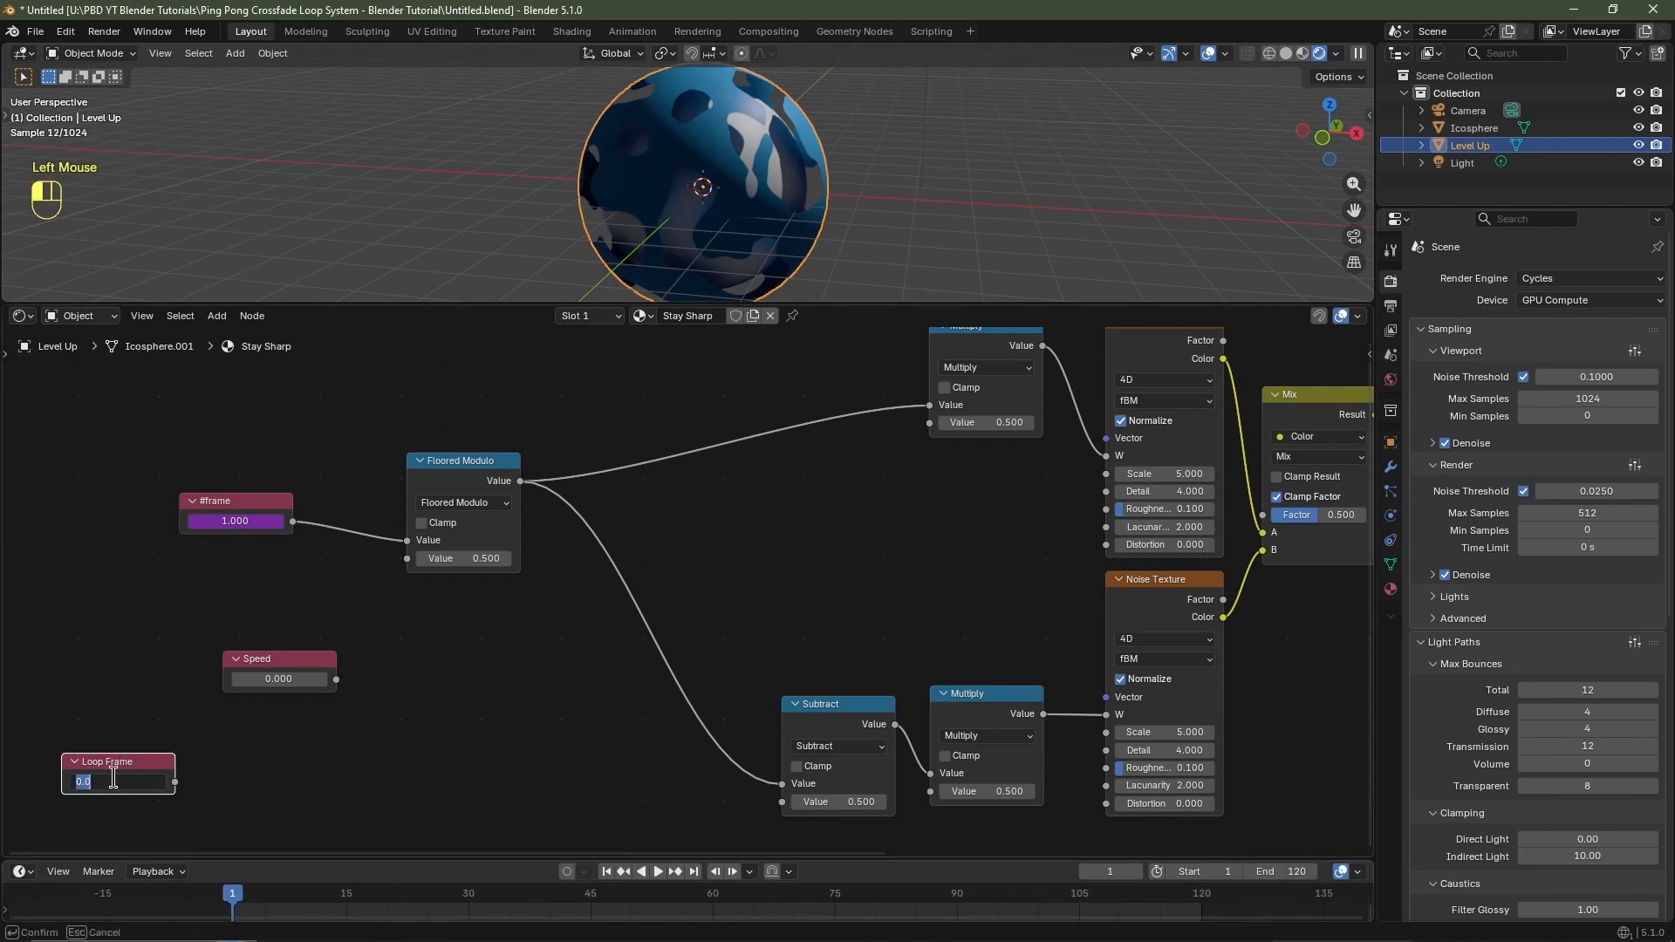
{"action": "key", "text": "Return"}
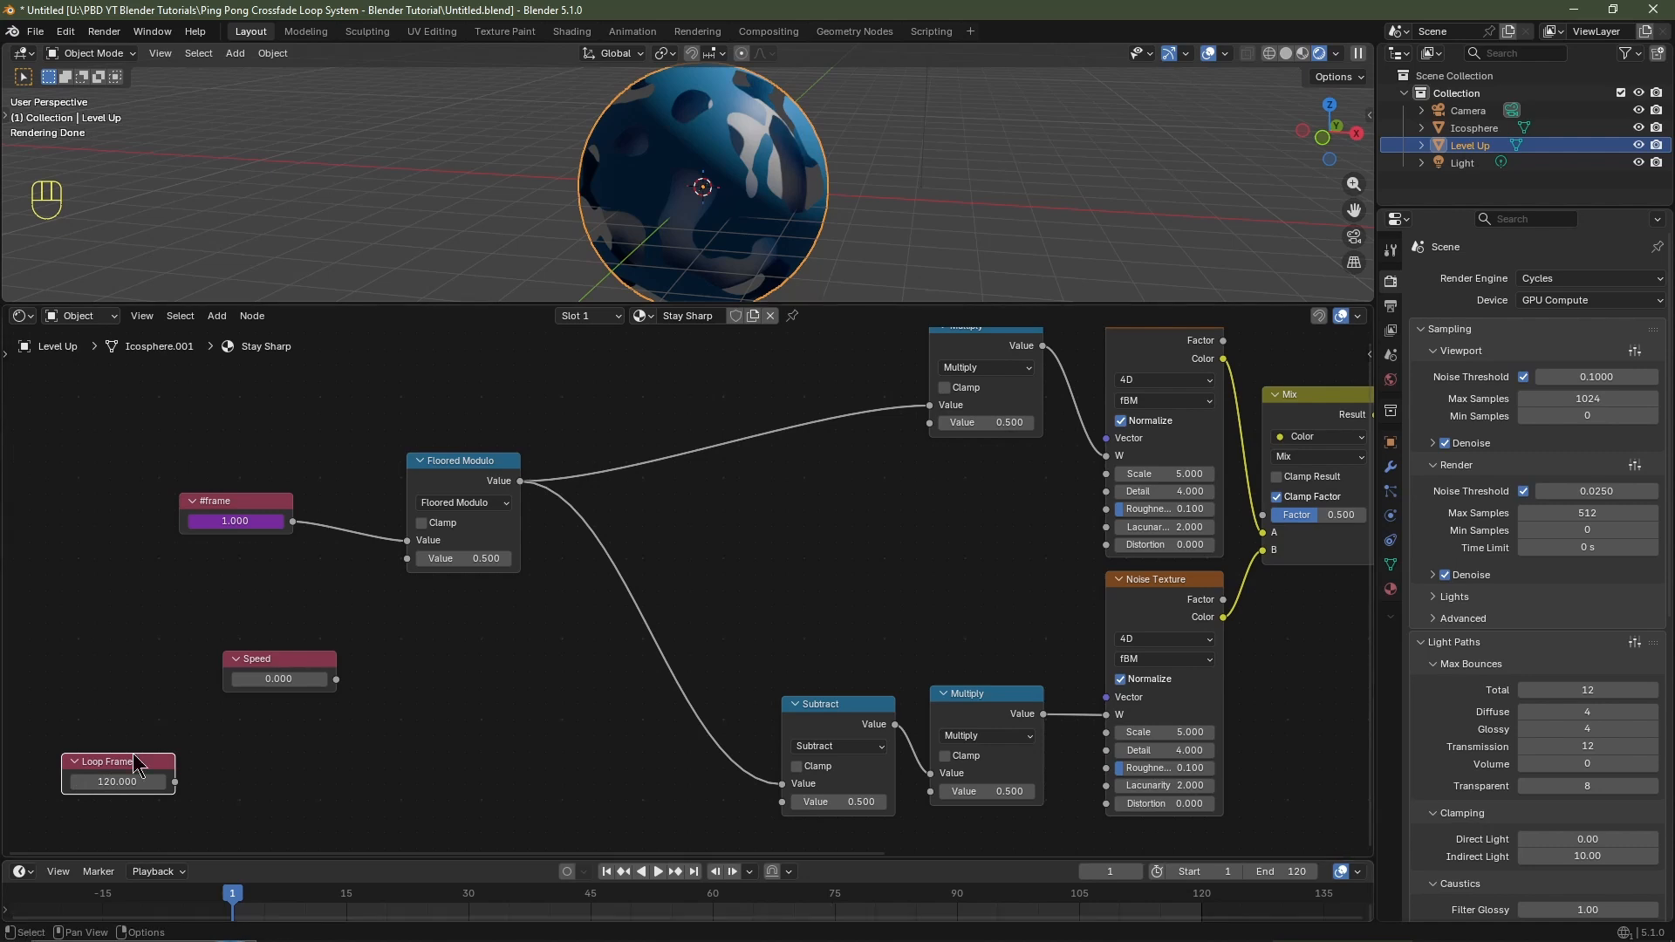
{"action": "left_click_drag", "start_coordinate": [176, 782], "coordinate": [408, 559]}
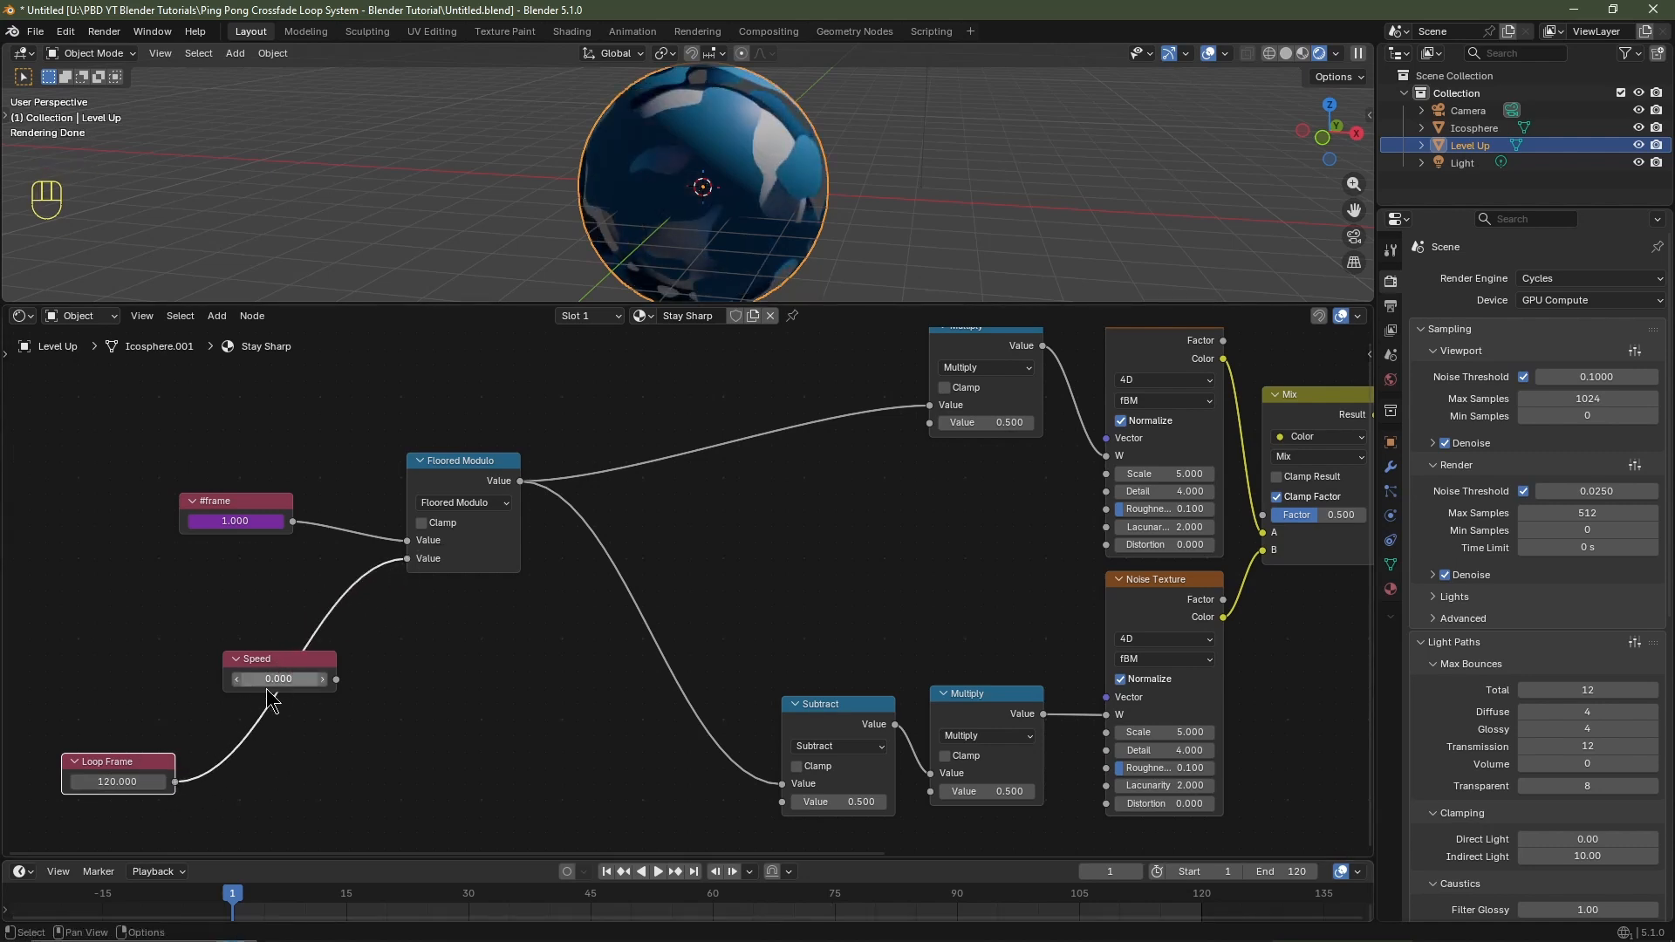
{"action": "left_click_drag", "start_coordinate": [176, 782], "coordinate": [783, 804]}
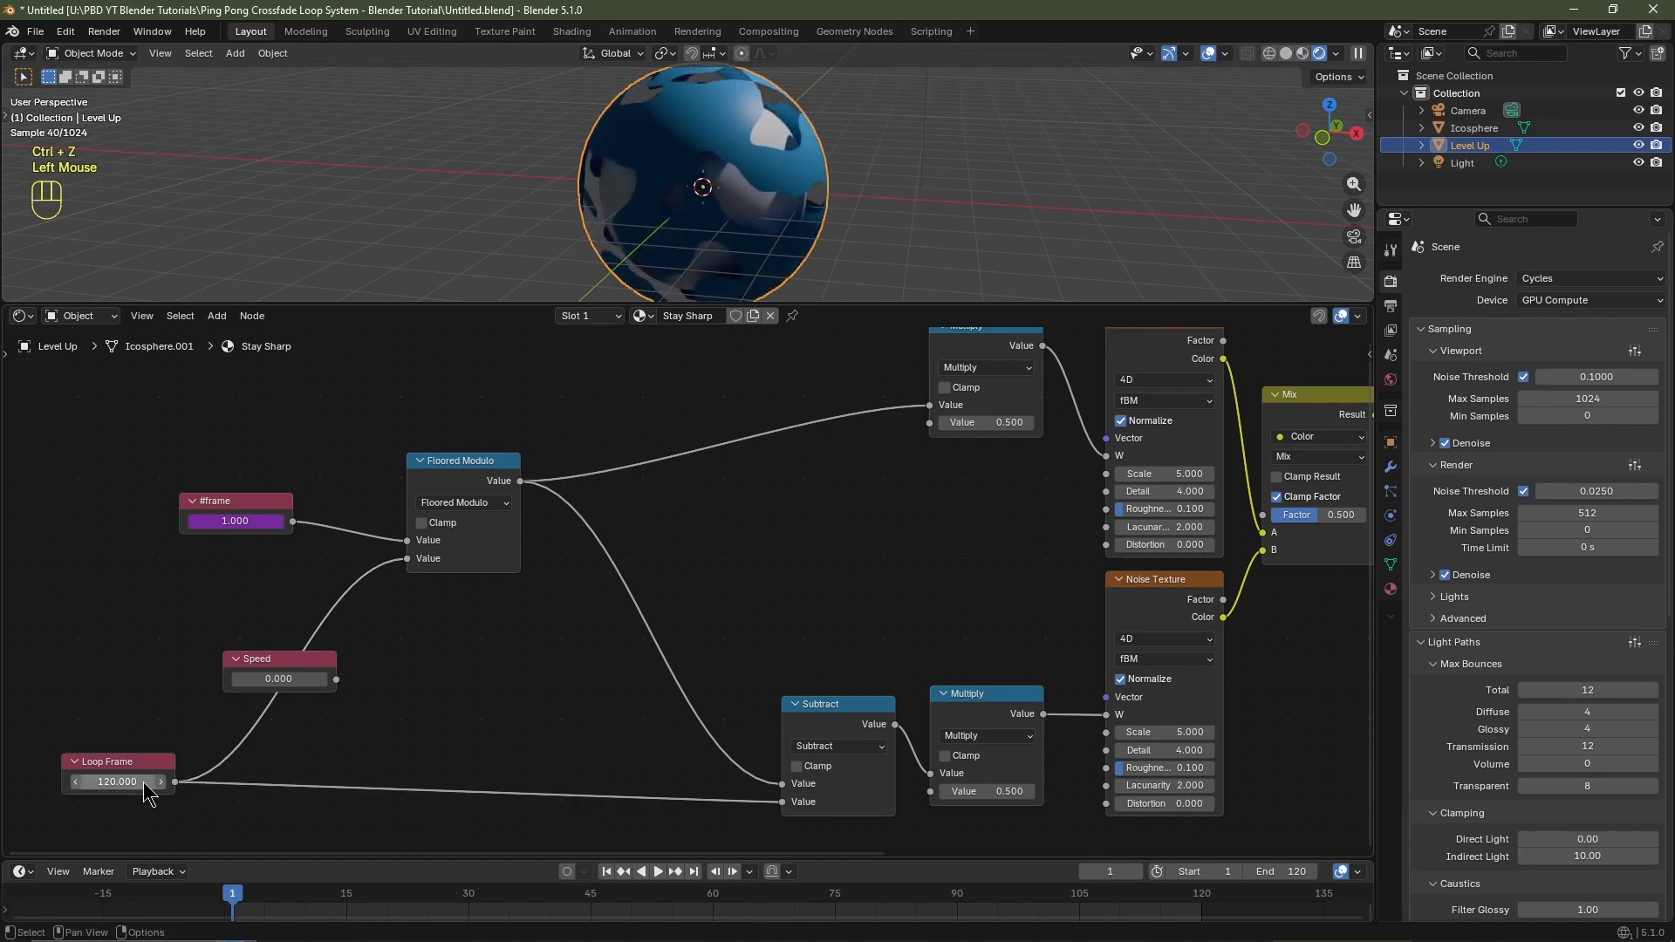
{"action": "left_click", "coordinate": [290, 666]}
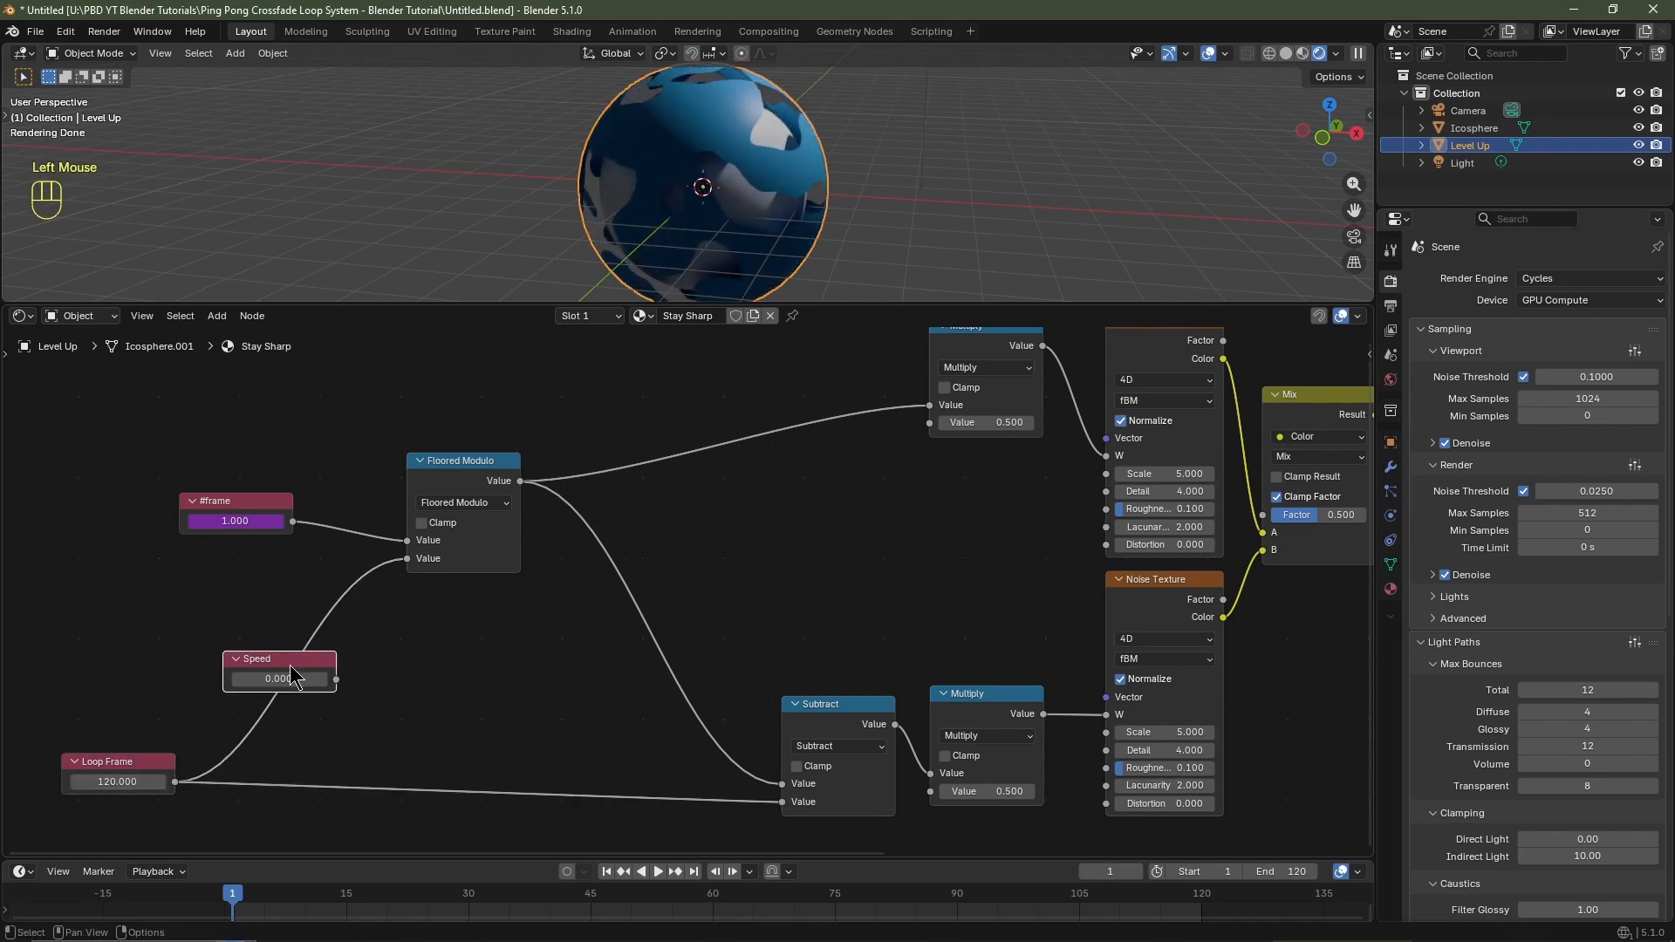
Move the Speed node clear of the Loop Frame link, then duplicate the Subtract node beneath Floored Modulo and set the copy to Divide.
{"action": "key", "text": "g"}
{"action": "left_click", "coordinate": [522, 735]}
{"action": "left_click", "coordinate": [820, 718]}
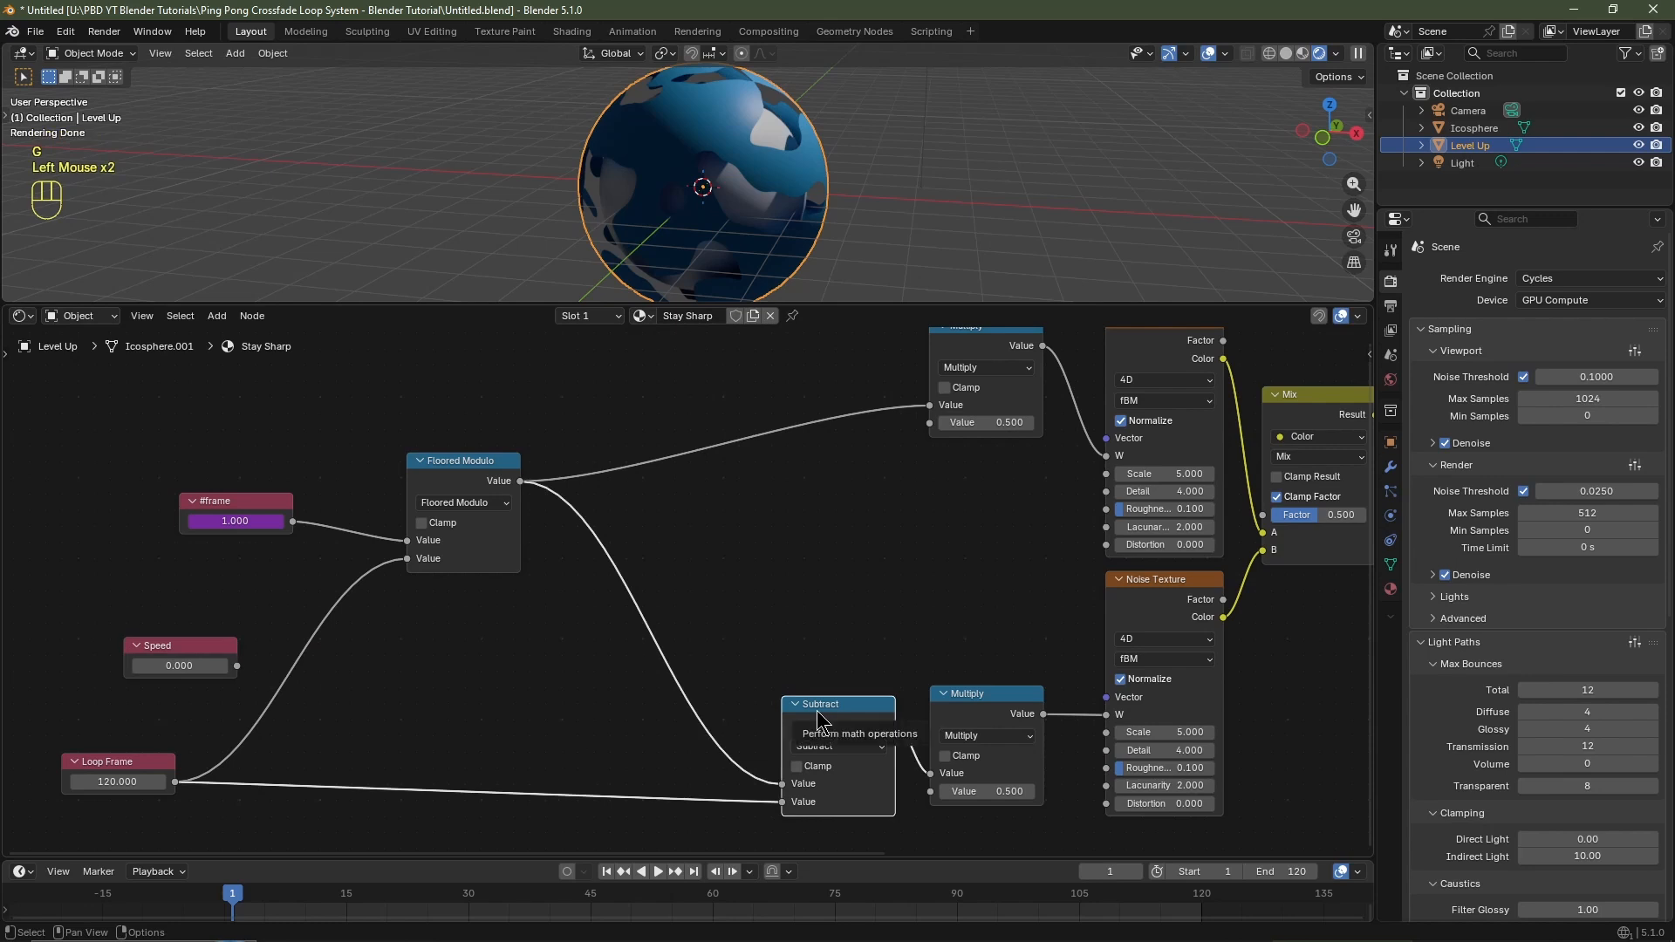
{"action": "key", "text": "shift+d"}
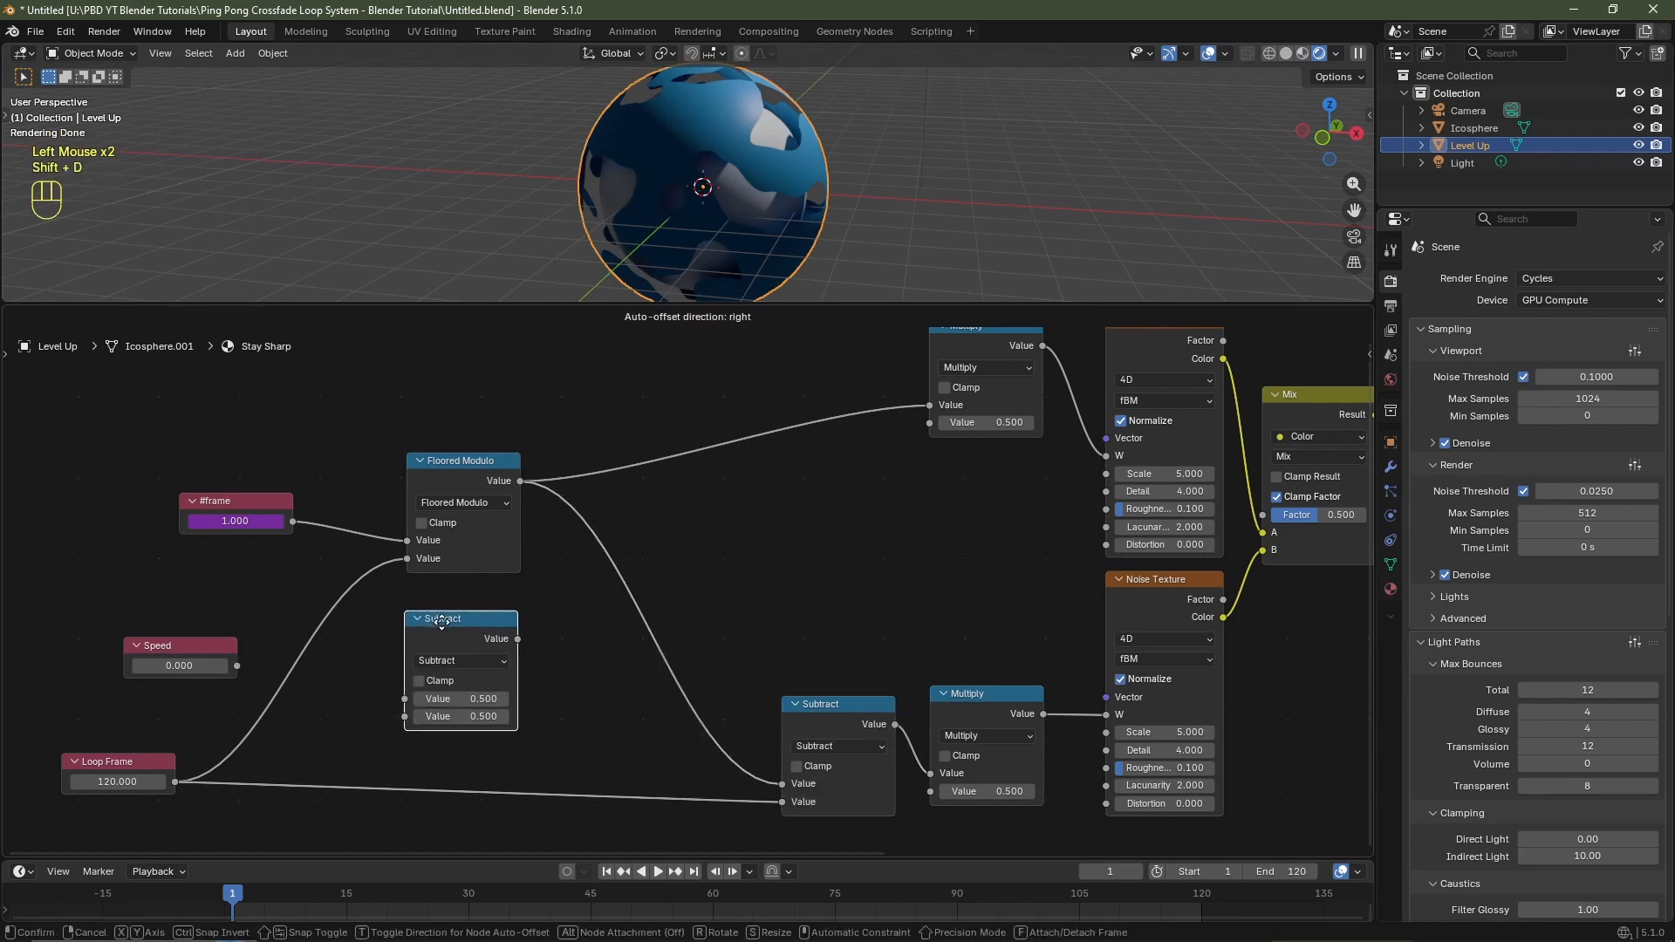
{"action": "left_click", "coordinate": [460, 663]}
{"action": "left_click", "coordinate": [460, 653]}
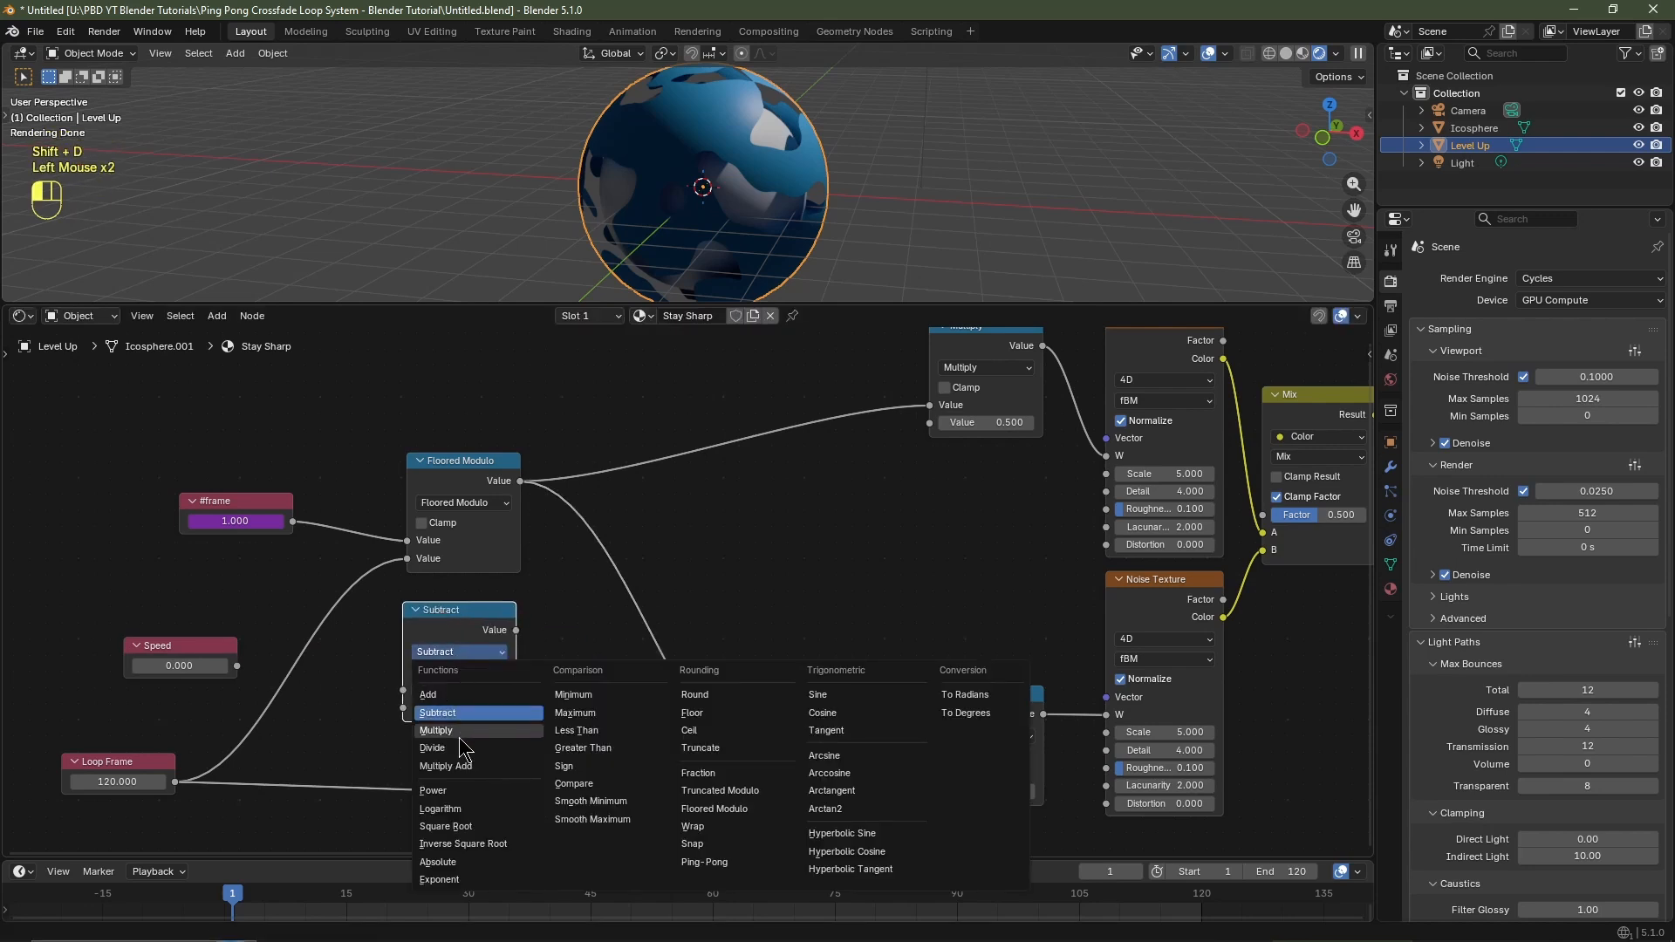
{"action": "left_click", "coordinate": [467, 765]}
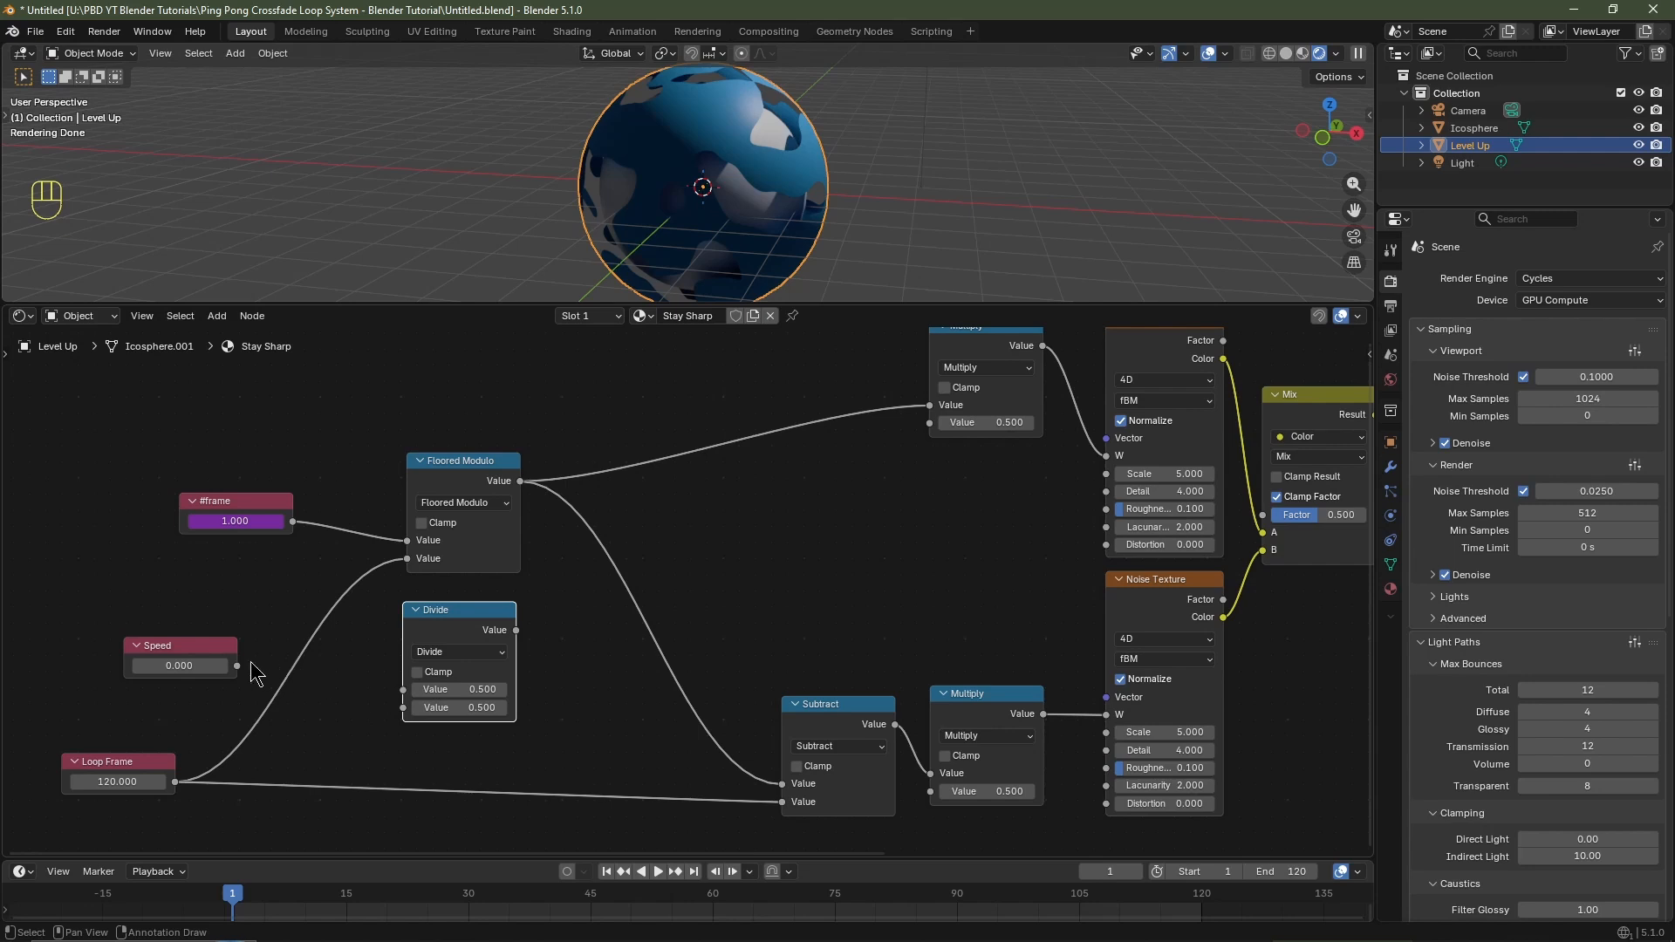
Connect Speed to the Divide node's first Value input, setting Speed to 2.5 and the divisor to 100.
{"action": "left_click_drag", "start_coordinate": [236, 667], "coordinate": [404, 690]}
{"action": "left_click_drag", "start_coordinate": [179, 666], "coordinate": [186, 661]}
{"action": "key", "text": "Return"}
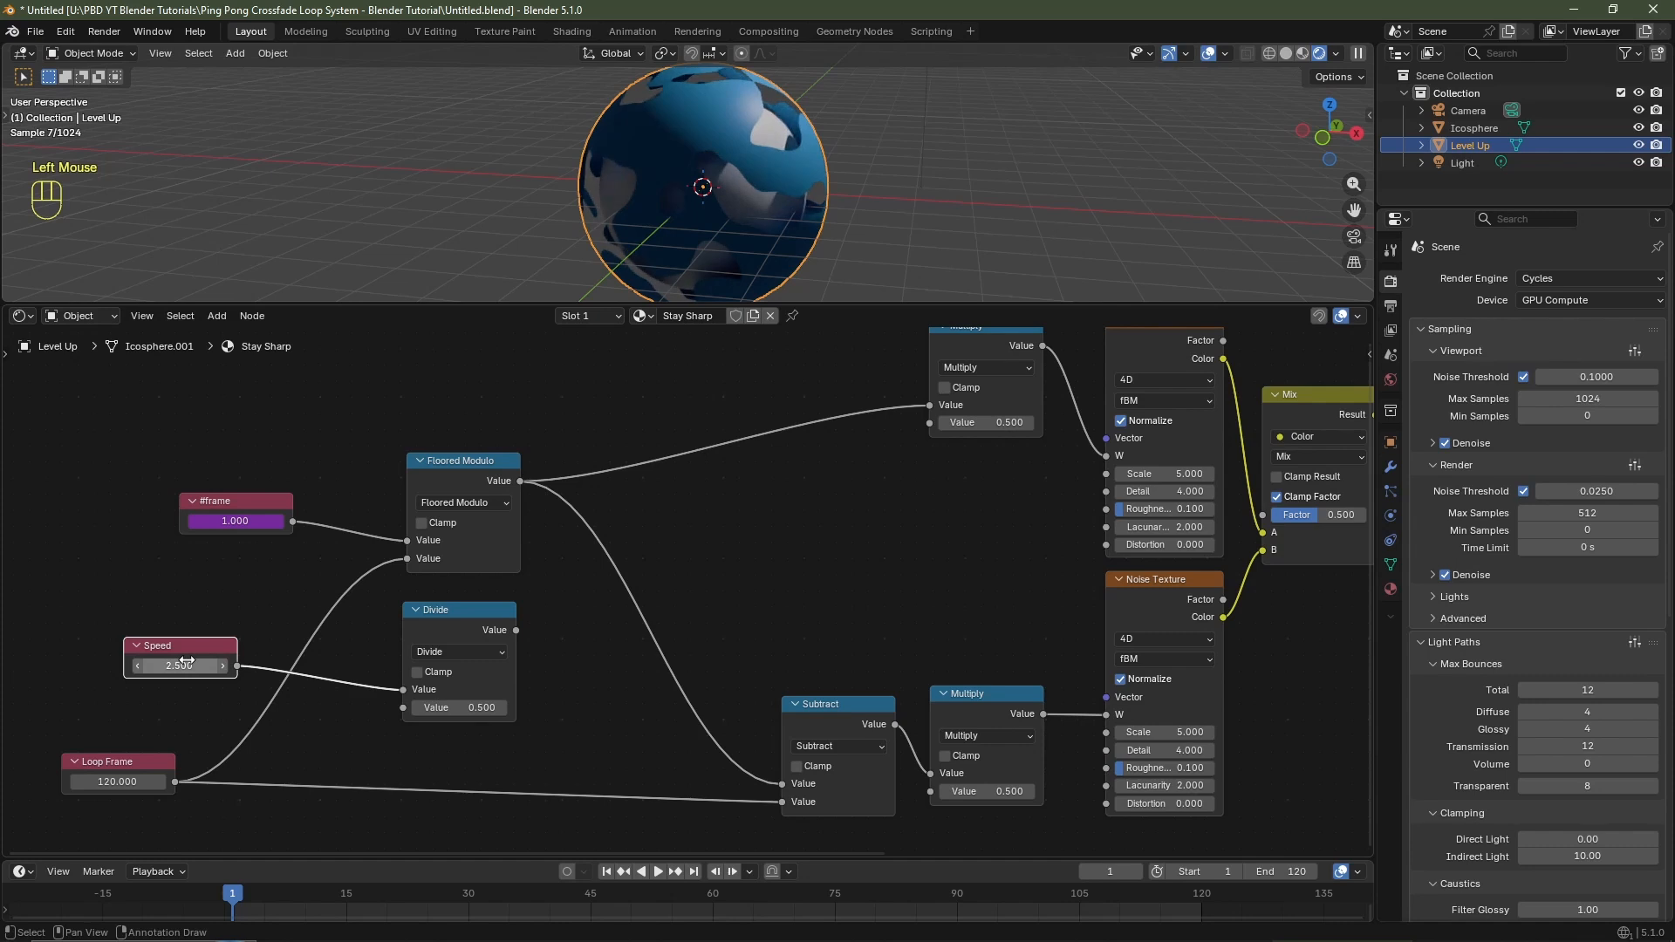
{"action": "left_click", "coordinate": [472, 707]}
{"action": "type", "text": "100"}
{"action": "key", "text": "Return"}
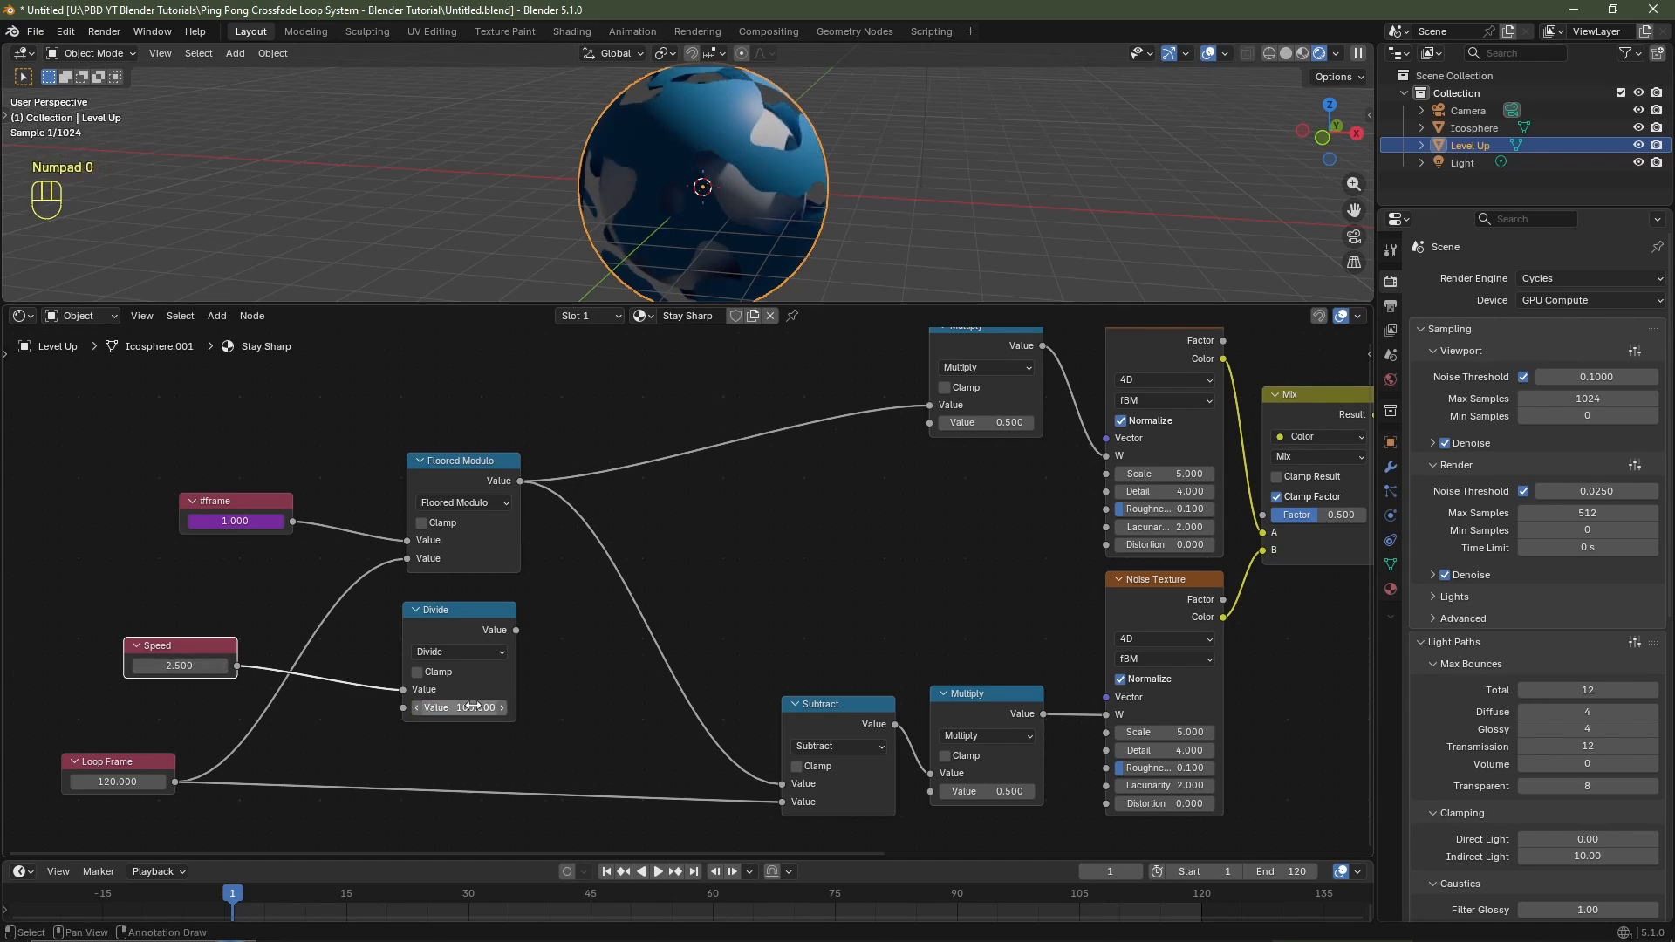
Connect the Divide output to the second Value input of both Multiply nodes.
{"action": "scroll", "coordinate": [541, 661], "scroll_direction": "down", "scroll_amount": 1}
{"action": "left_click_drag", "start_coordinate": [530, 628], "coordinate": [908, 447]}
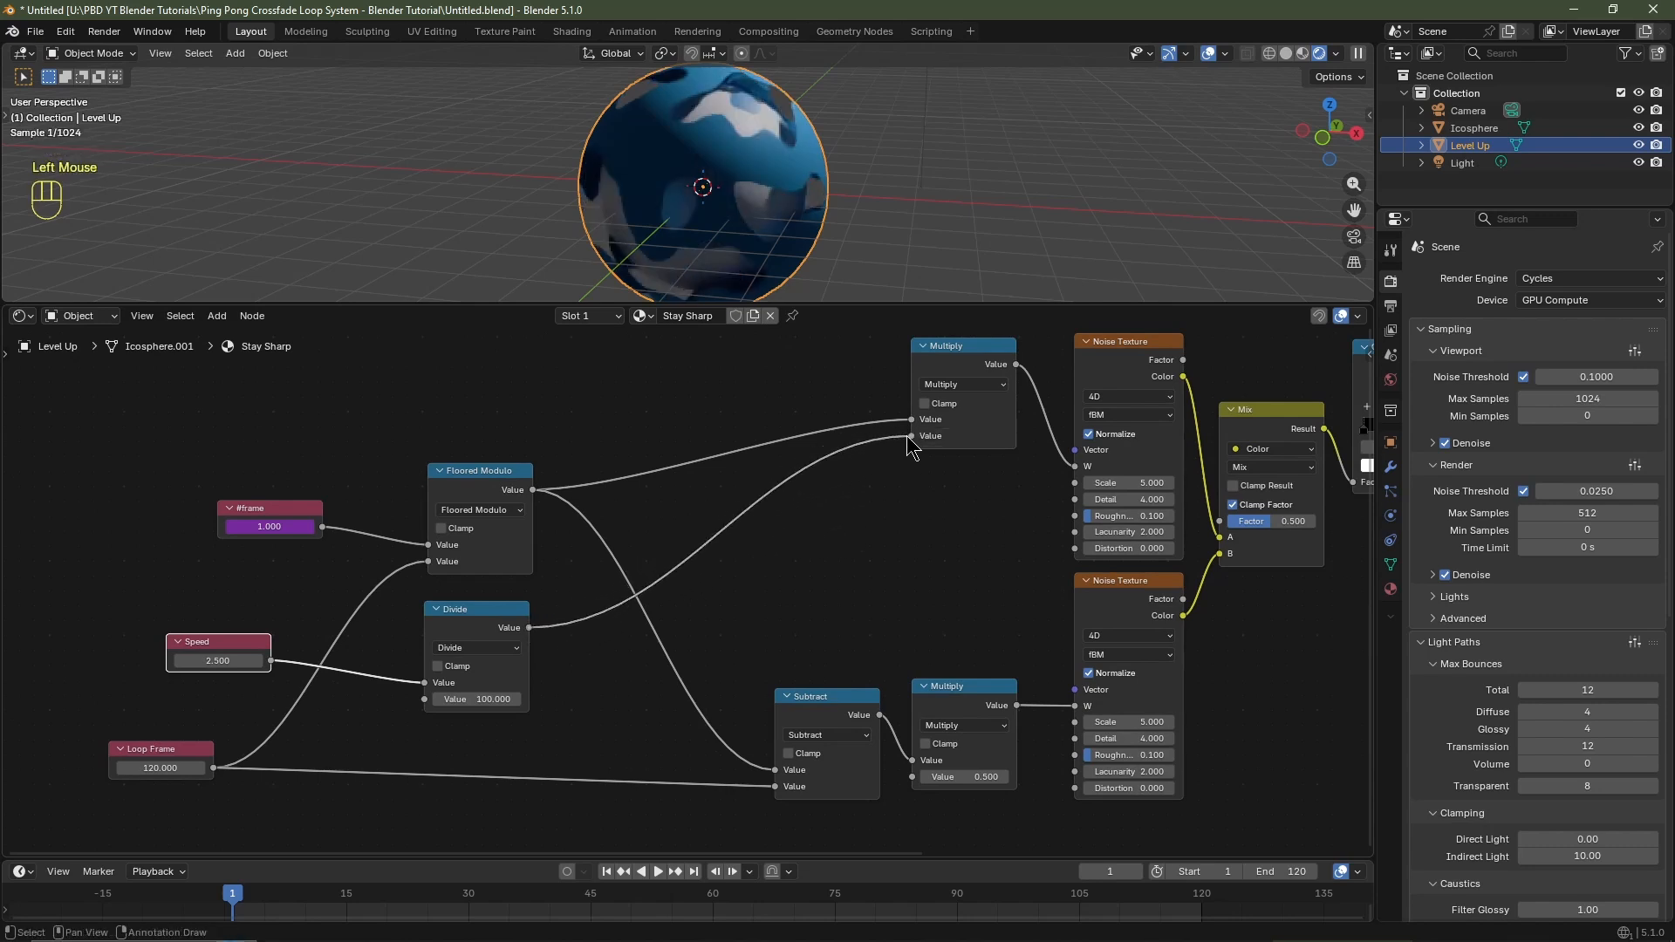
{"action": "left_click_drag", "start_coordinate": [529, 628], "coordinate": [923, 790]}
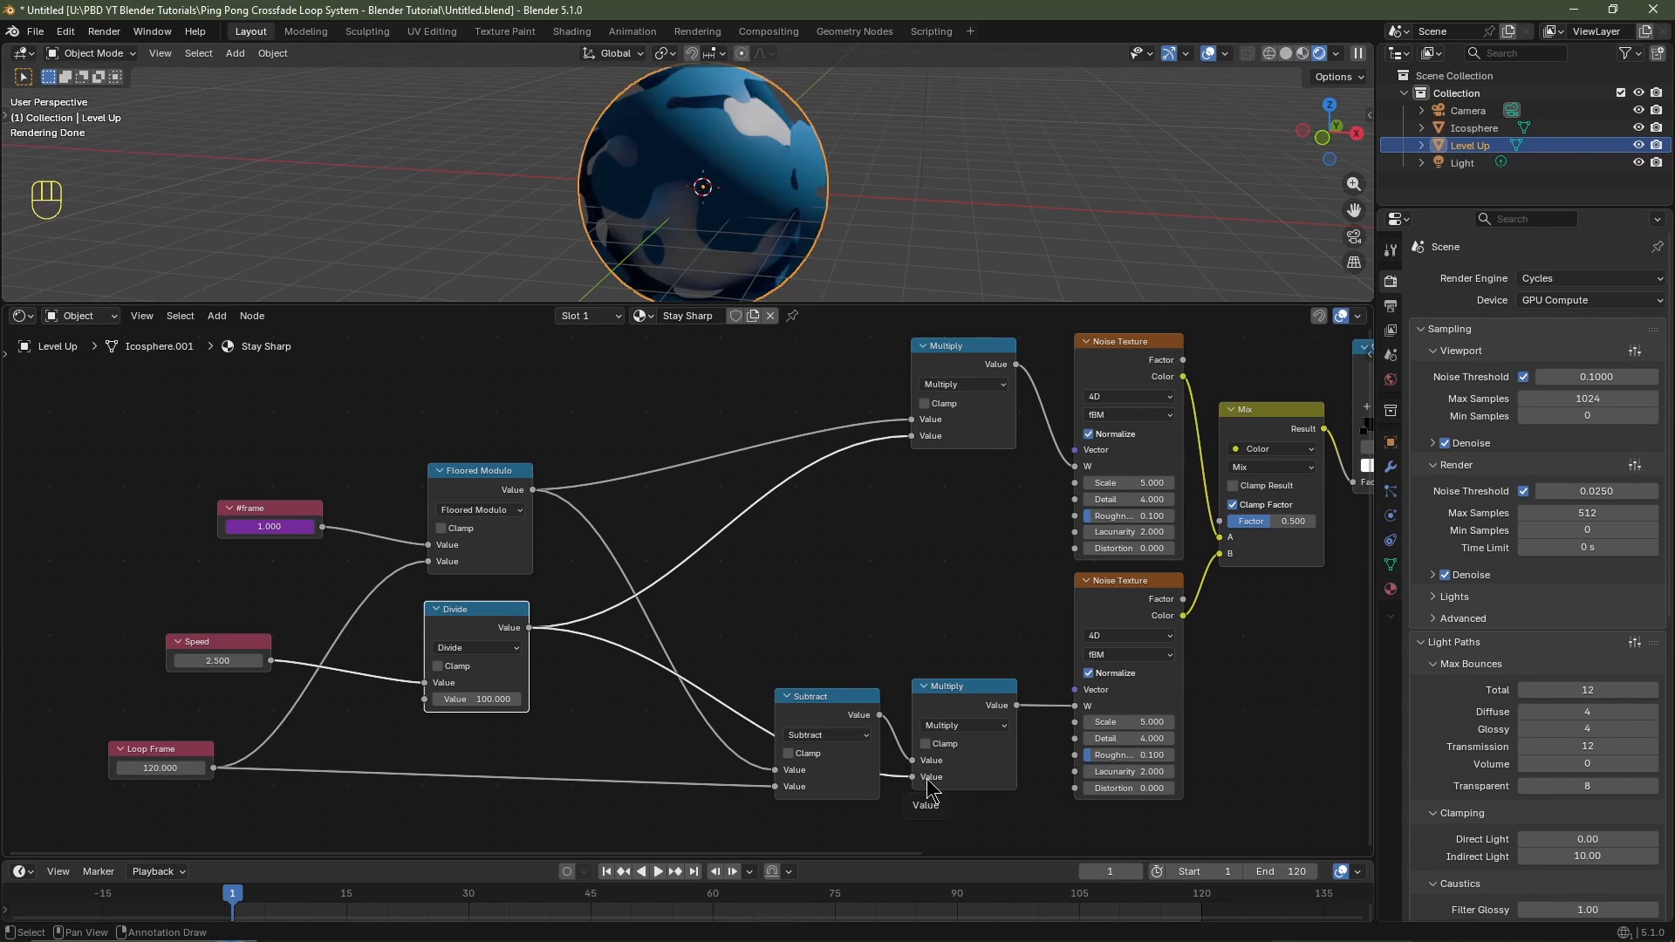
Duplicate the lower Multiply node beneath the lower Noise Texture, set the copy to Divide, and connect it to the Mix node's Factor.
{"action": "middle_click_drag", "start_coordinate": [1179, 691], "coordinate": [842, 603]}
{"action": "left_click", "coordinate": [635, 602]}
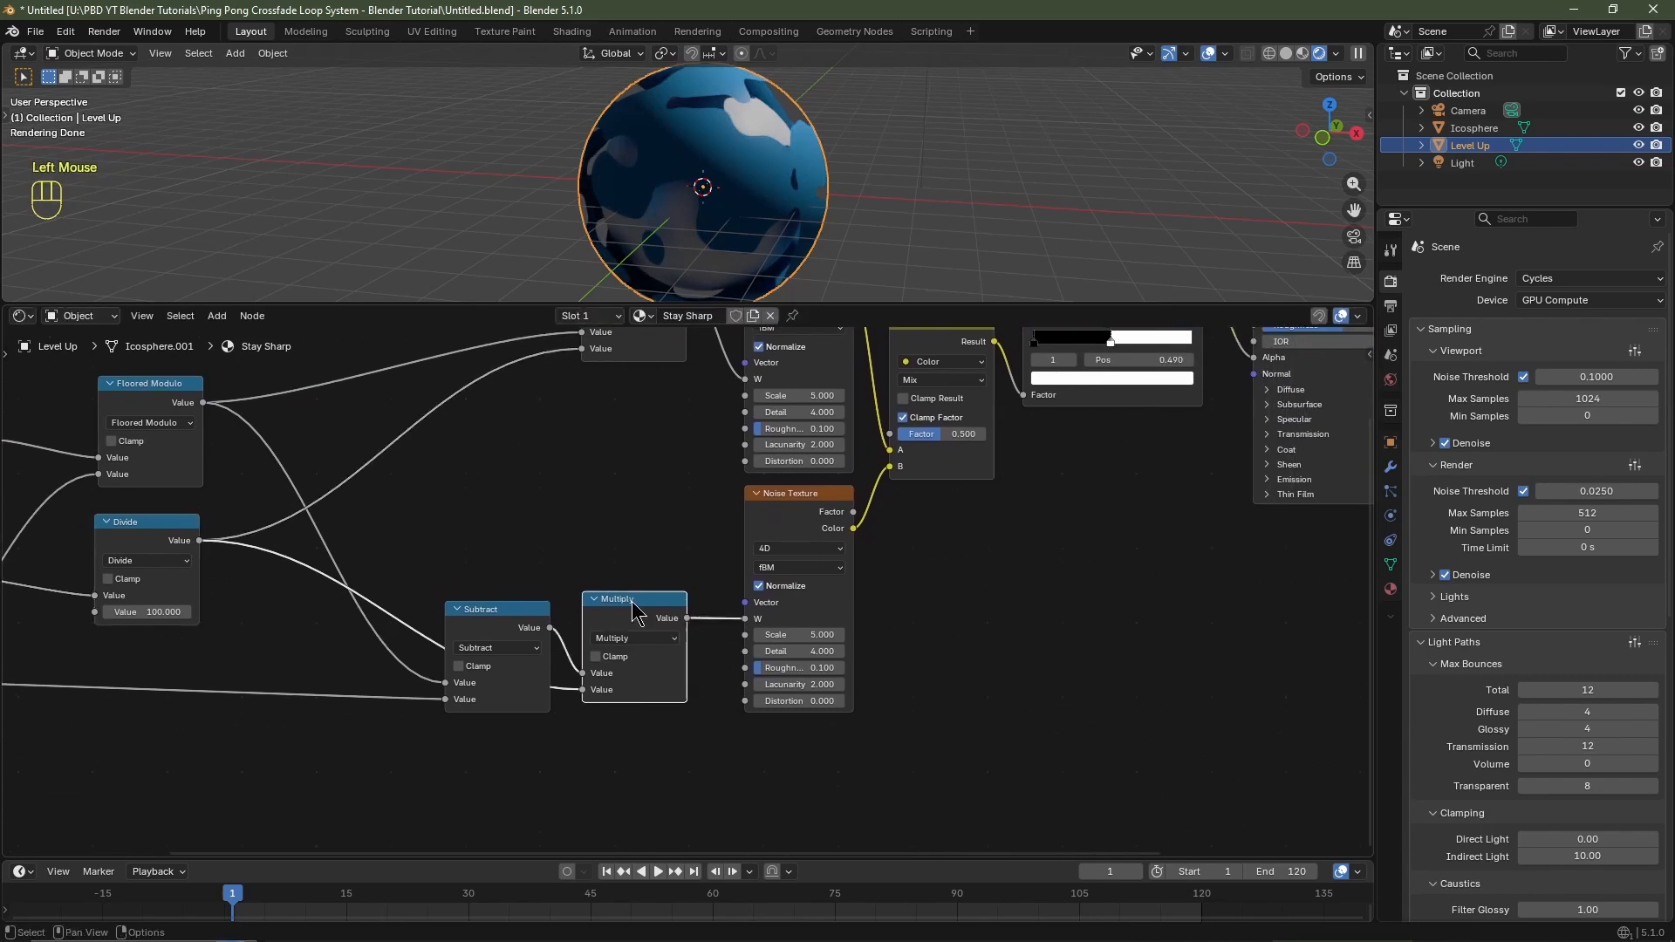
{"action": "key", "text": "shift+d"}
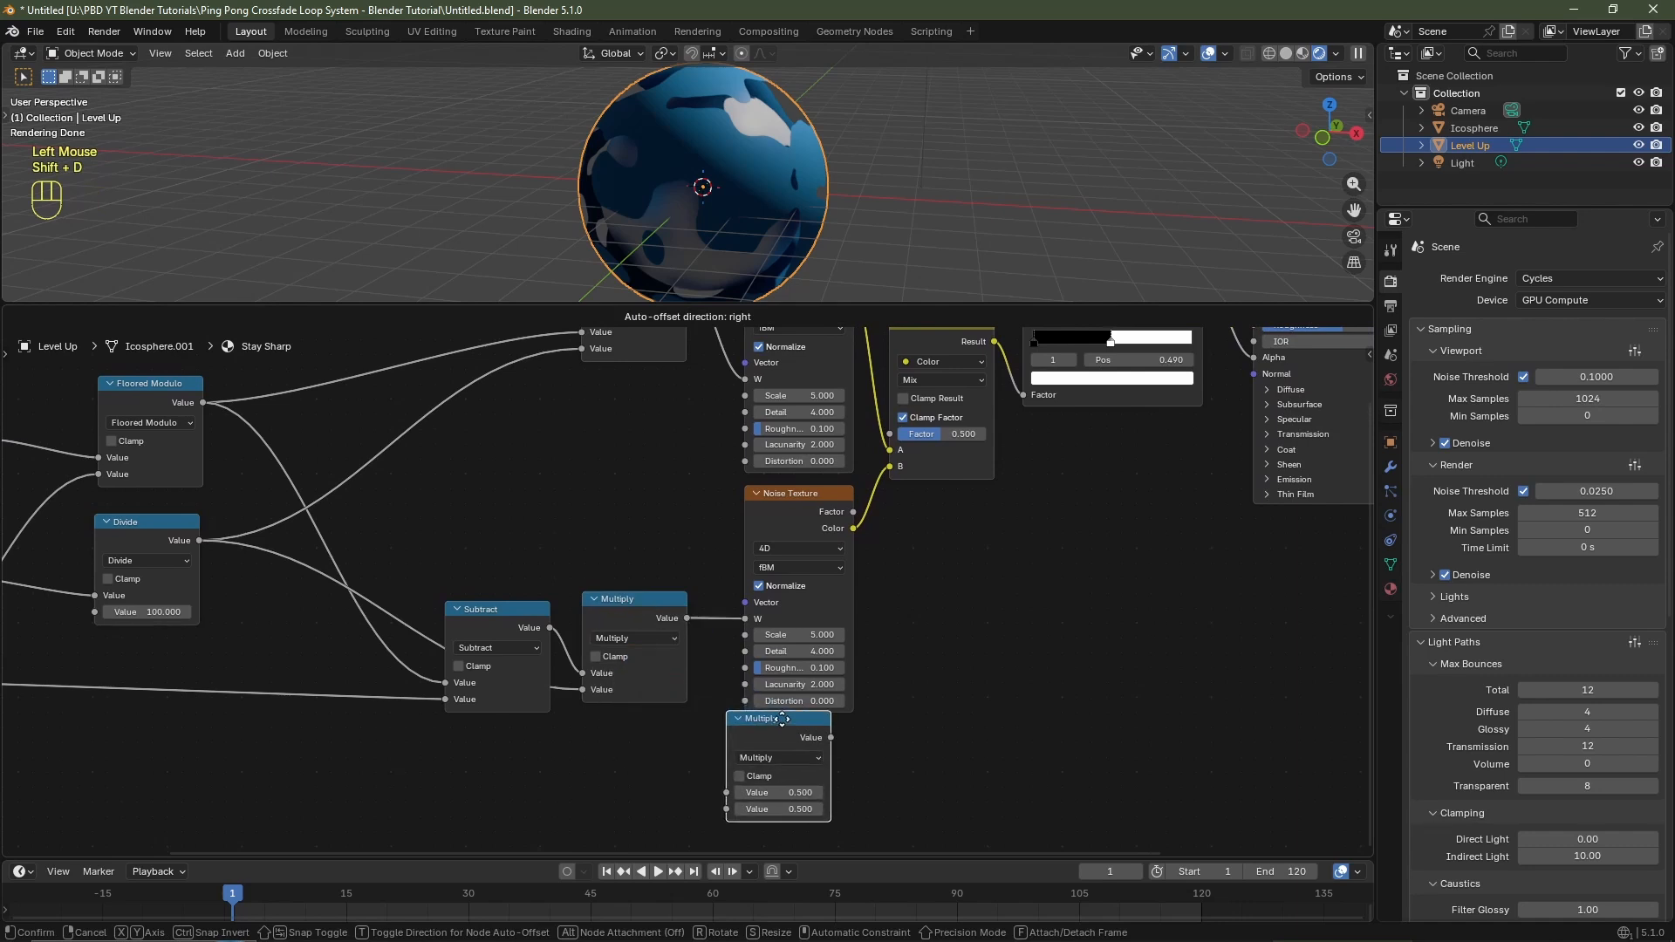
{"action": "left_click", "coordinate": [797, 730]}
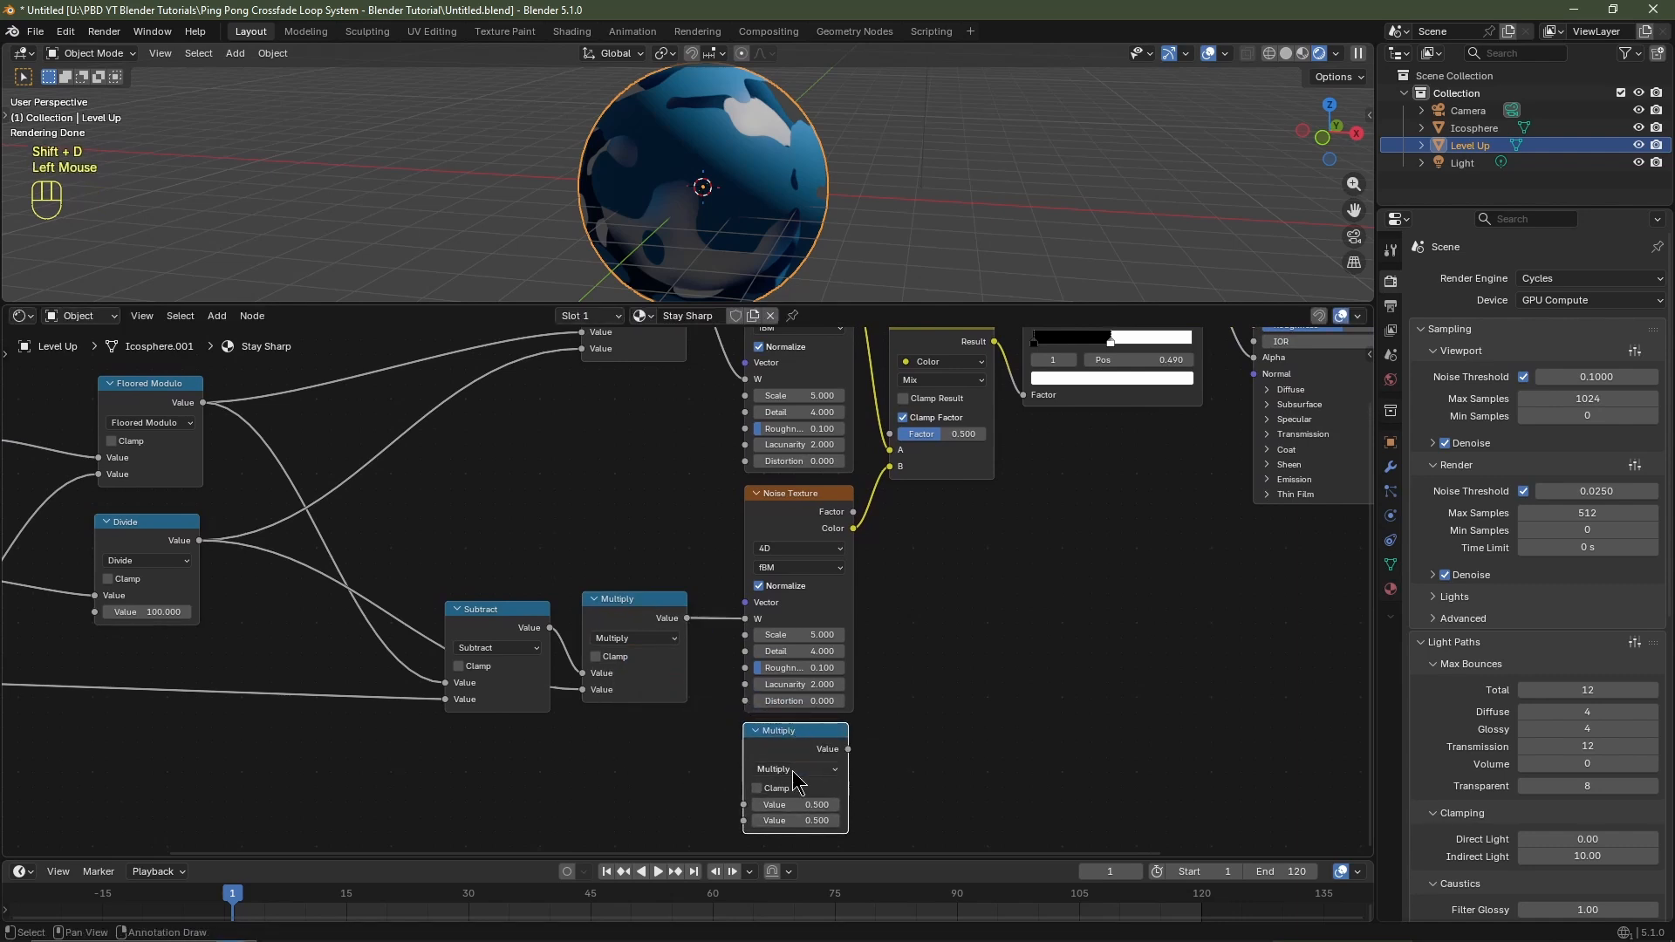
{"action": "left_click", "coordinate": [794, 770]}
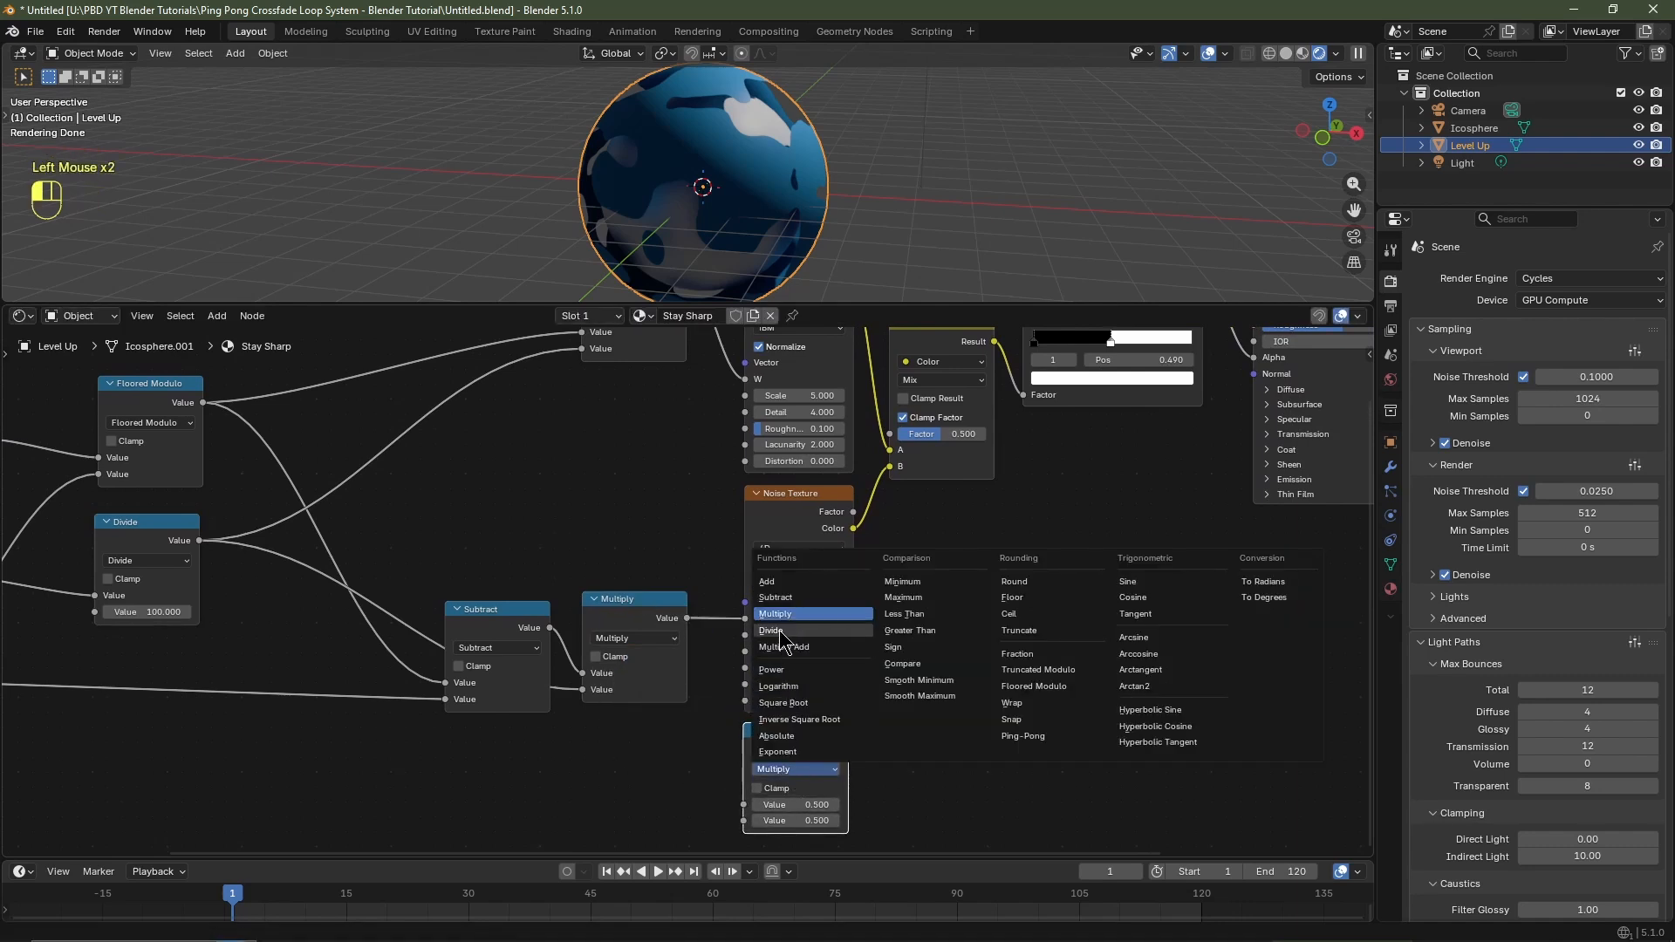
{"action": "left_click", "coordinate": [770, 630]}
{"action": "scroll", "coordinate": [916, 710], "scroll_direction": "down", "scroll_amount": 1}
{"action": "left_click_drag", "start_coordinate": [826, 766], "coordinate": [876, 476]}
Feed Floored Modulo and Loop Frame into the new Divide node's first and second Value inputs, and play back the animation.
{"action": "middle_click_drag", "start_coordinate": [431, 788], "coordinate": [701, 772]}
{"action": "scroll", "coordinate": [700, 772], "scroll_direction": "up", "scroll_amount": 1}
{"action": "left_click", "coordinate": [1017, 809]}
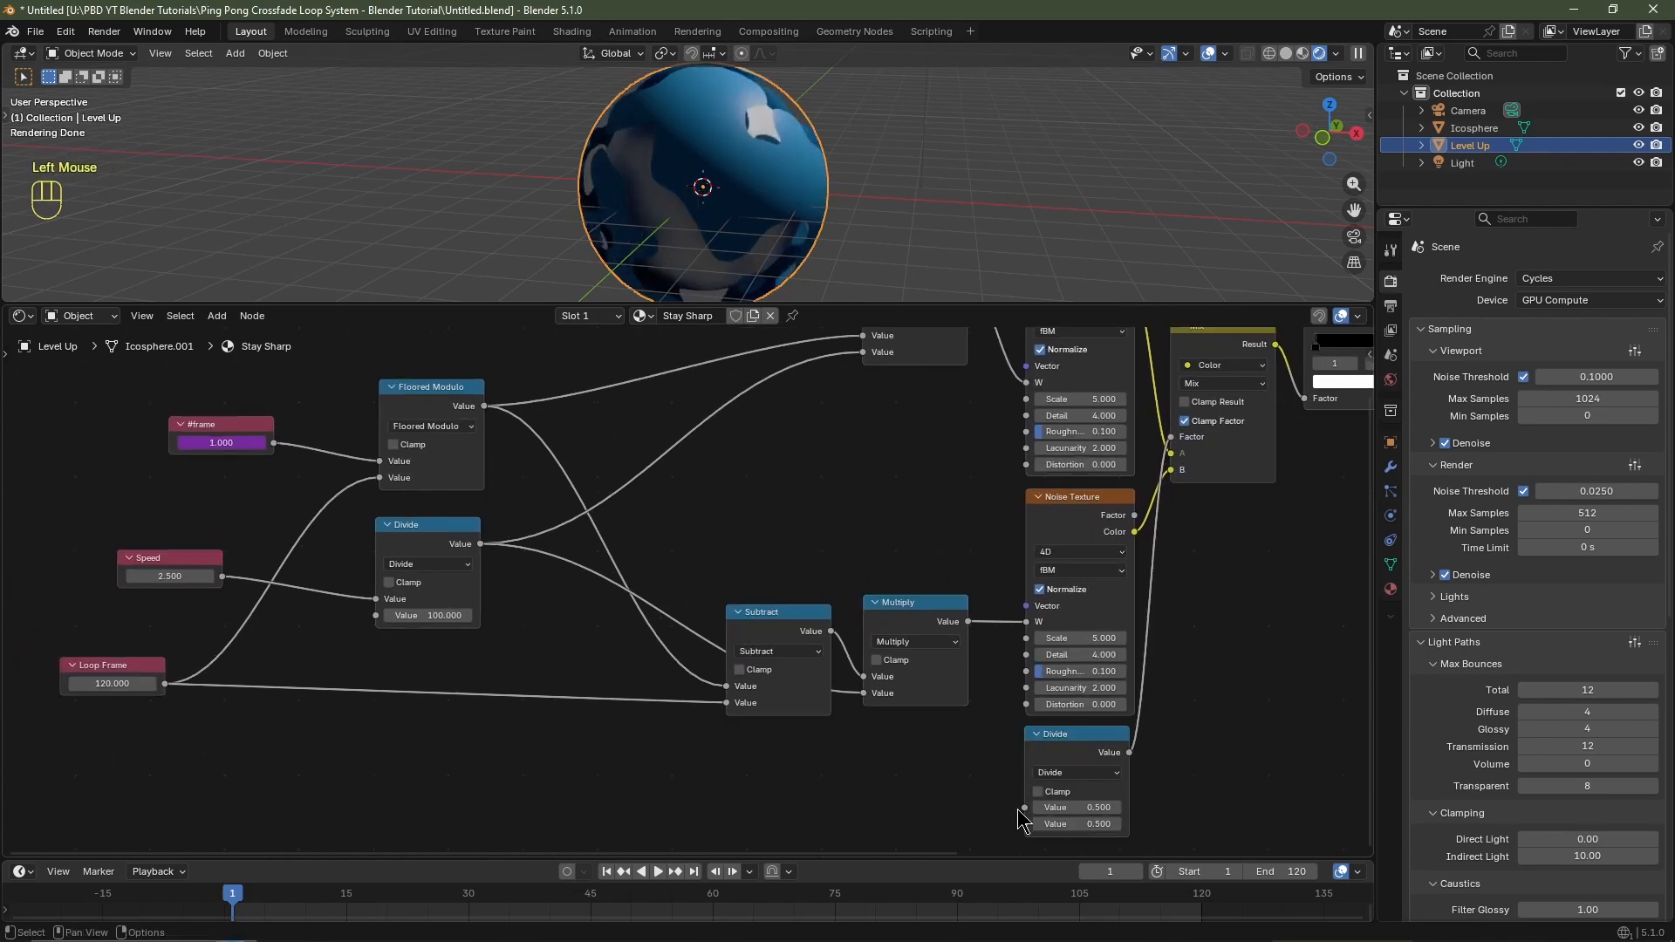
{"action": "left_click_drag", "start_coordinate": [485, 409], "coordinate": [1027, 808]}
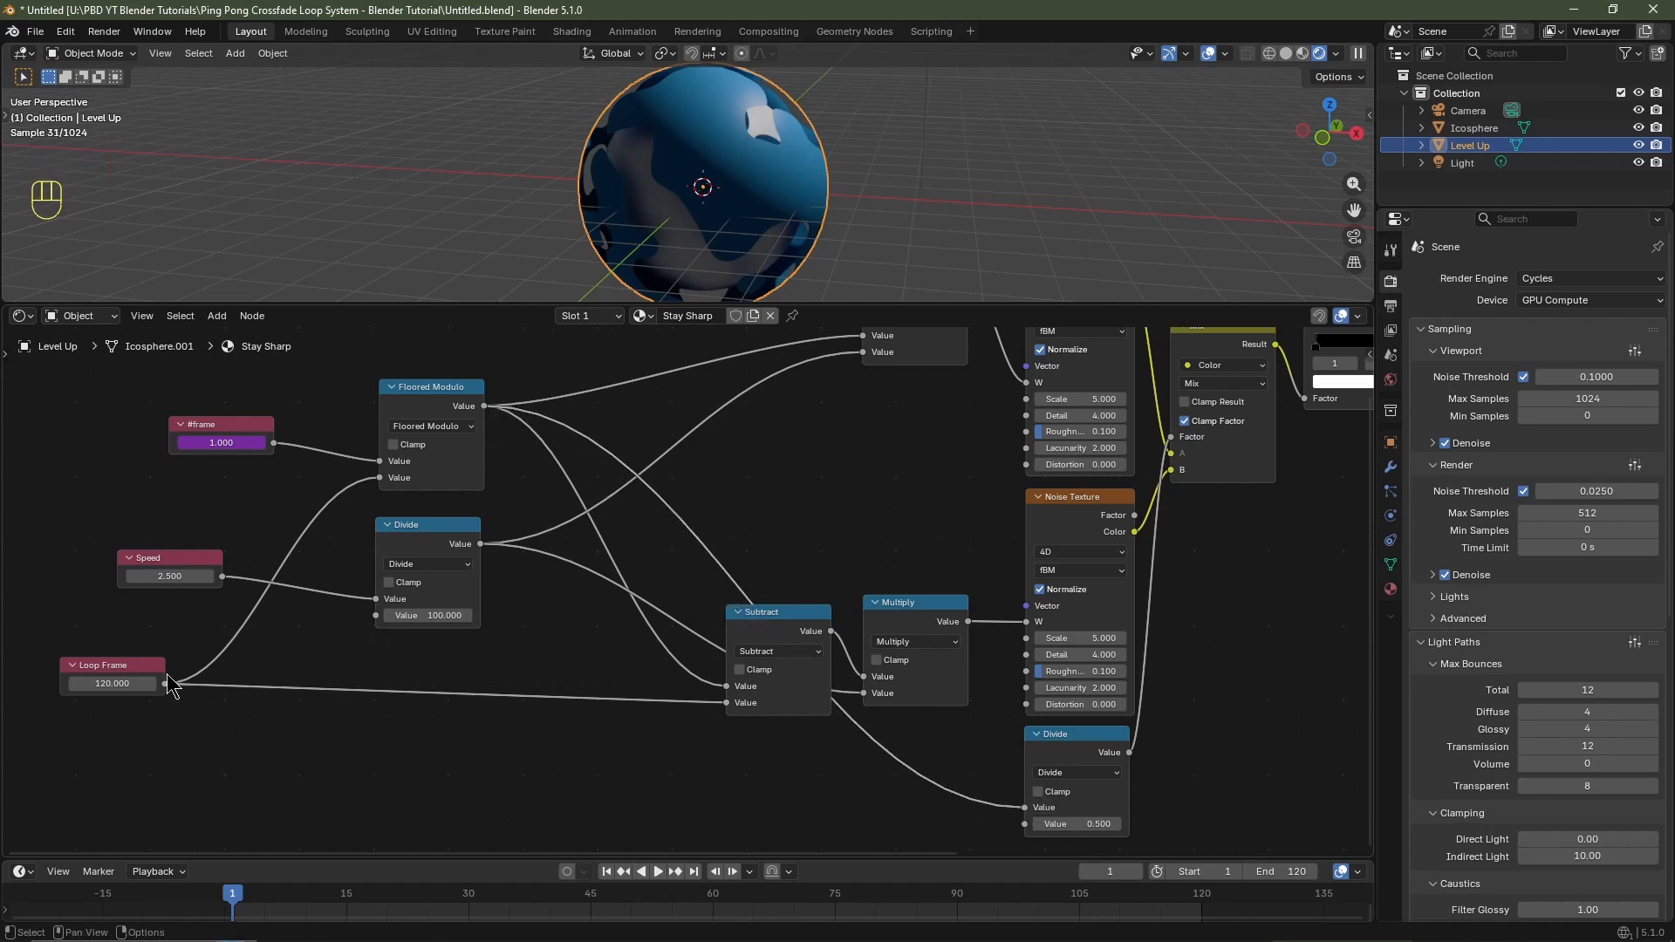
{"action": "left_click_drag", "start_coordinate": [166, 684], "coordinate": [1027, 790]}
{"action": "scroll", "coordinate": [681, 617], "scroll_direction": "down", "scroll_amount": 1}
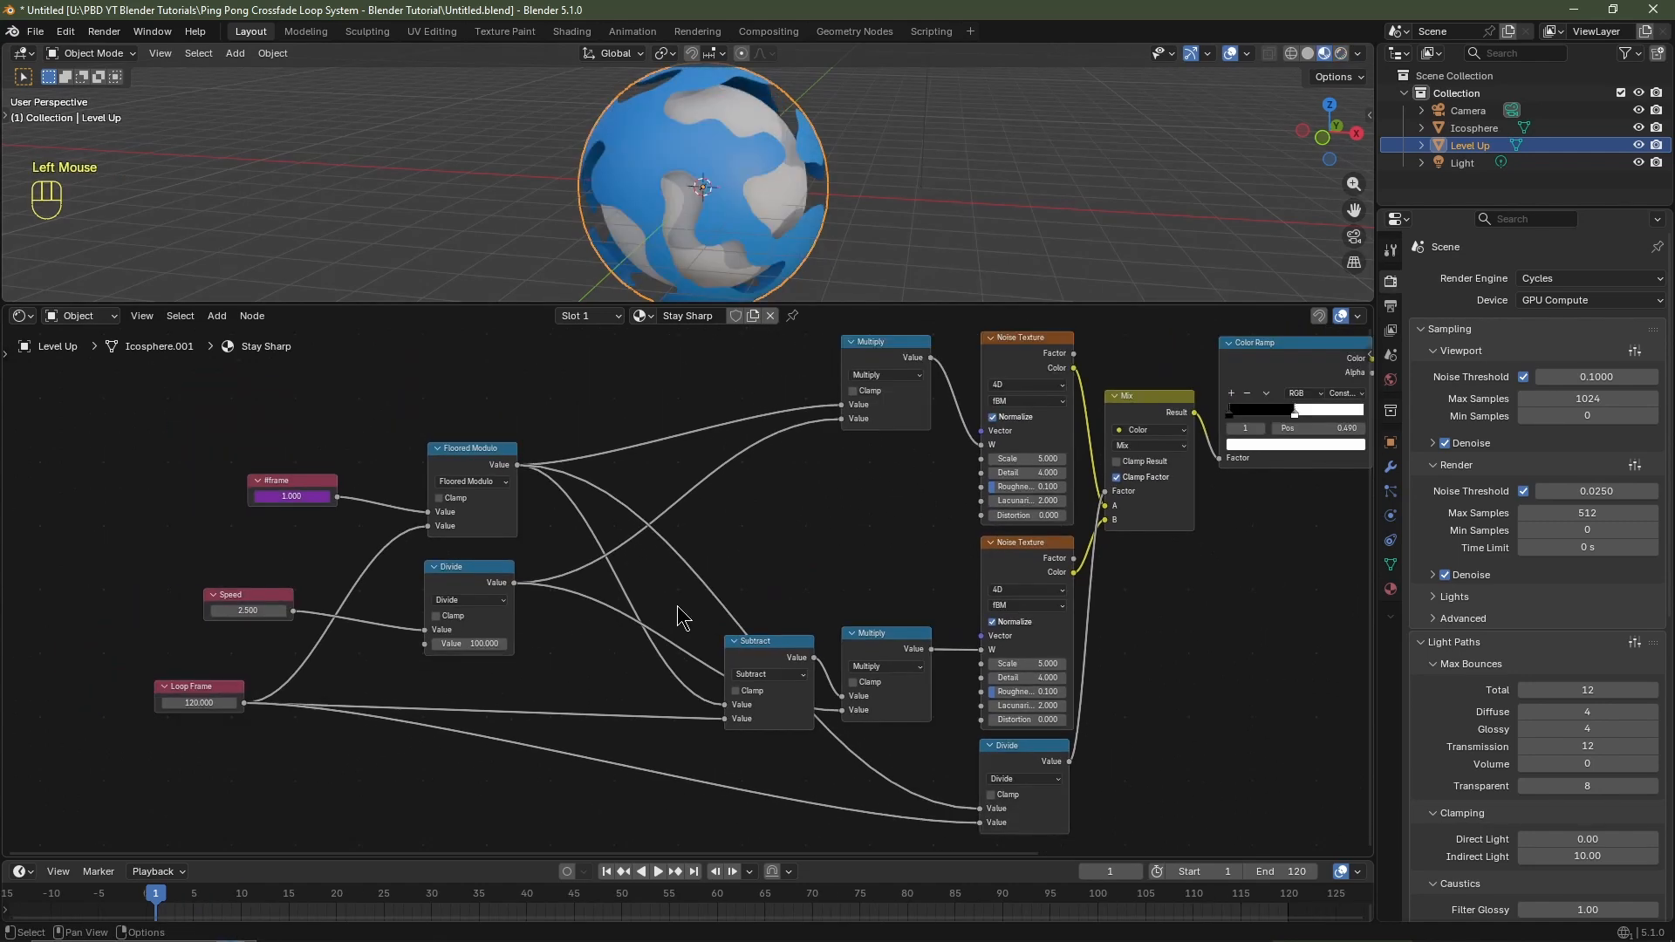
{"action": "key", "text": "space"}
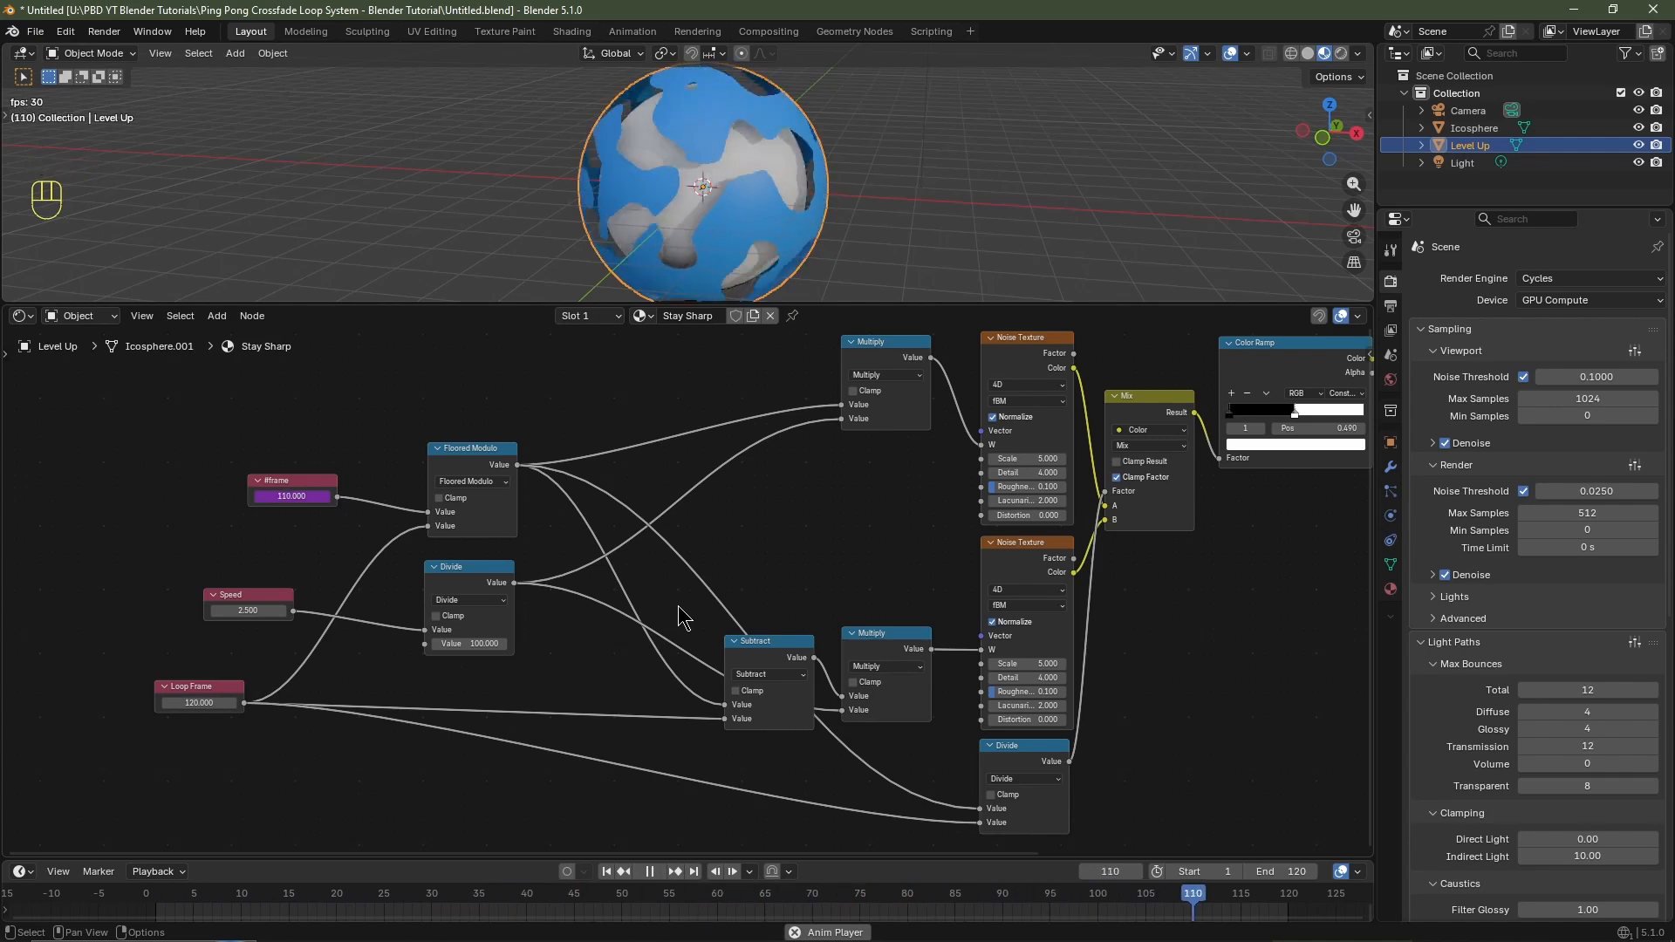
{"action": "key", "text": "space"}
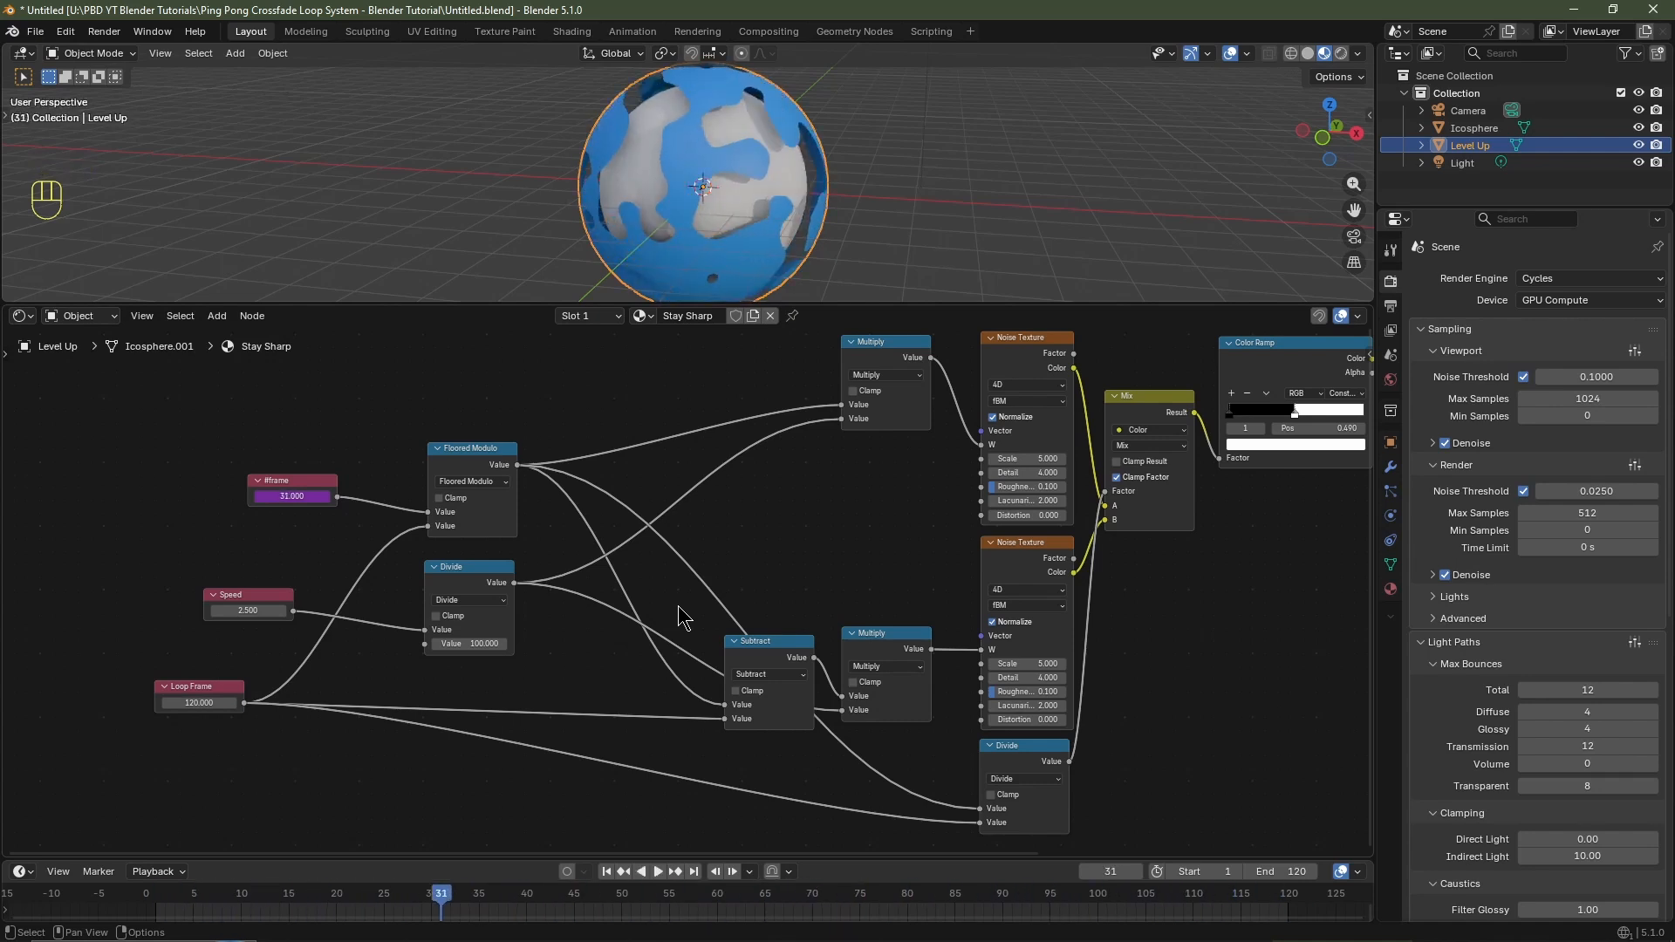
Set the Speed value to 1 and the Loop Frame value to 60.
{"action": "left_click", "coordinate": [251, 612]}
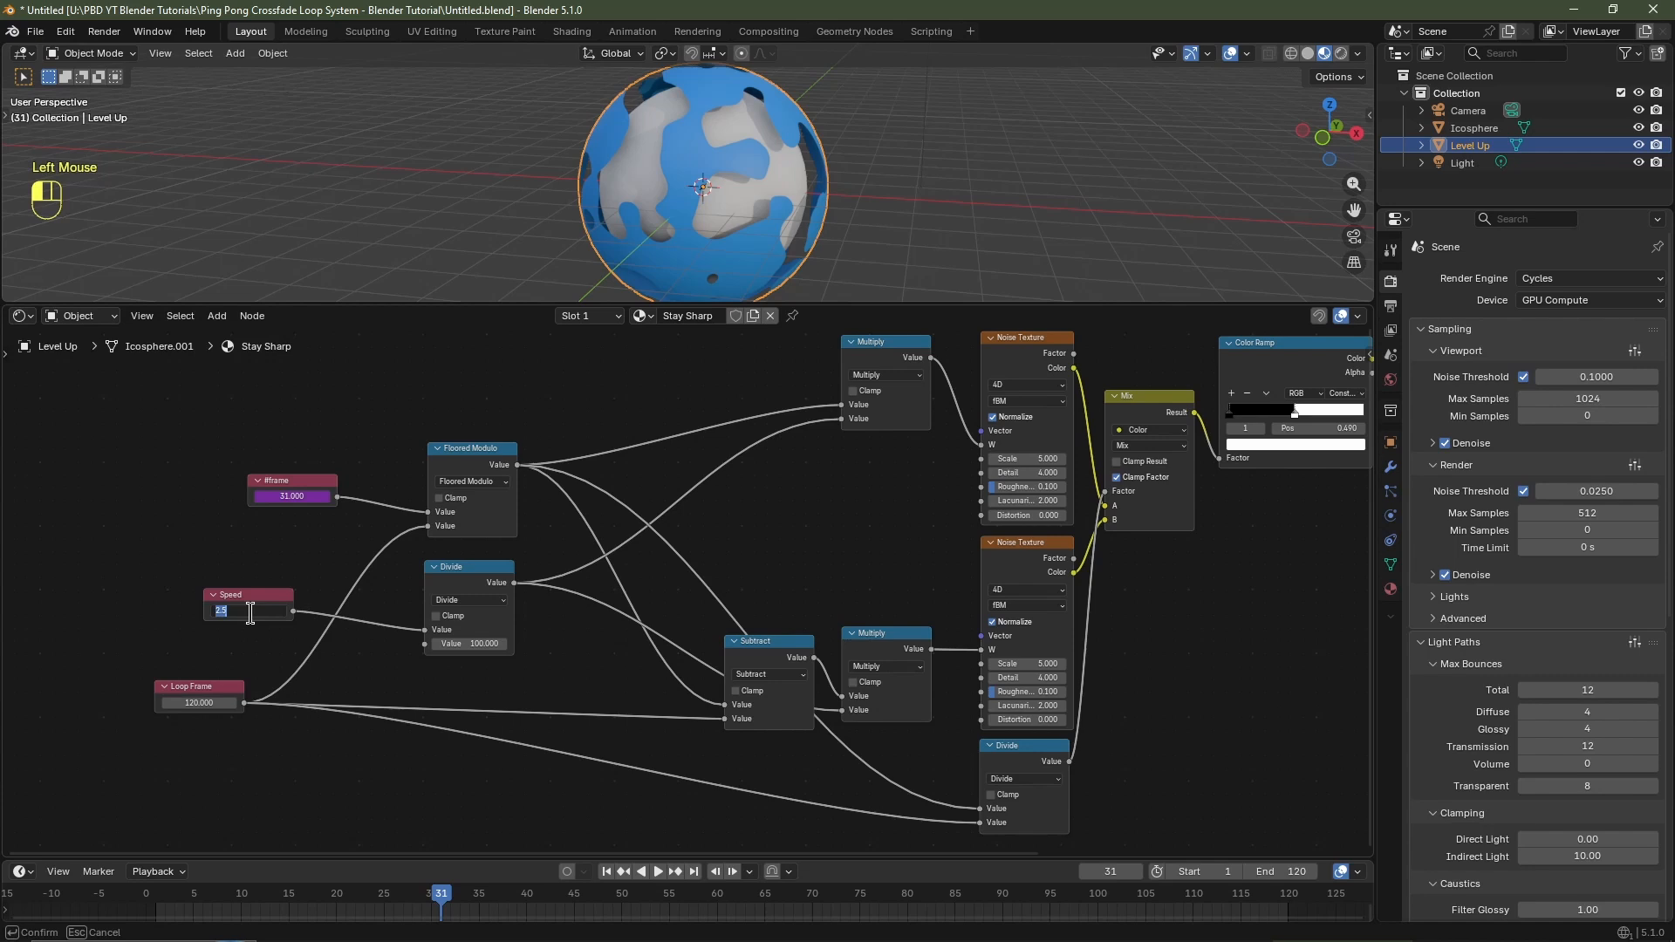
{"action": "type", "text": "1"}
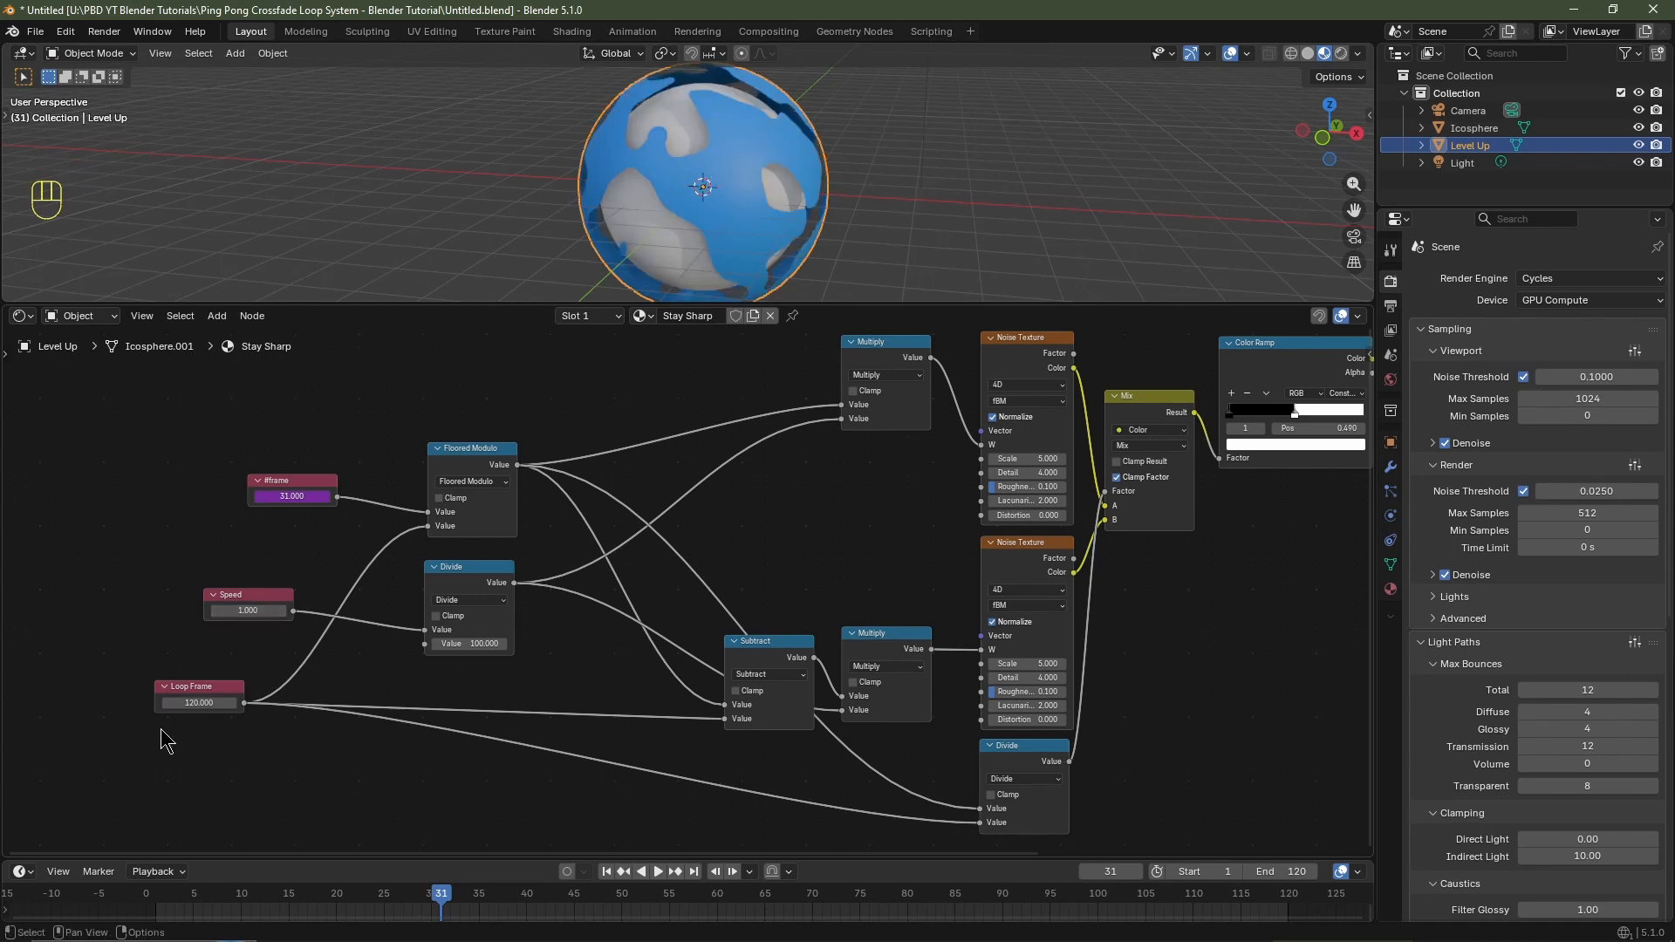
{"action": "scroll", "coordinate": [162, 737], "scroll_direction": "up", "scroll_amount": 1}
{"action": "left_click", "coordinate": [116, 722]}
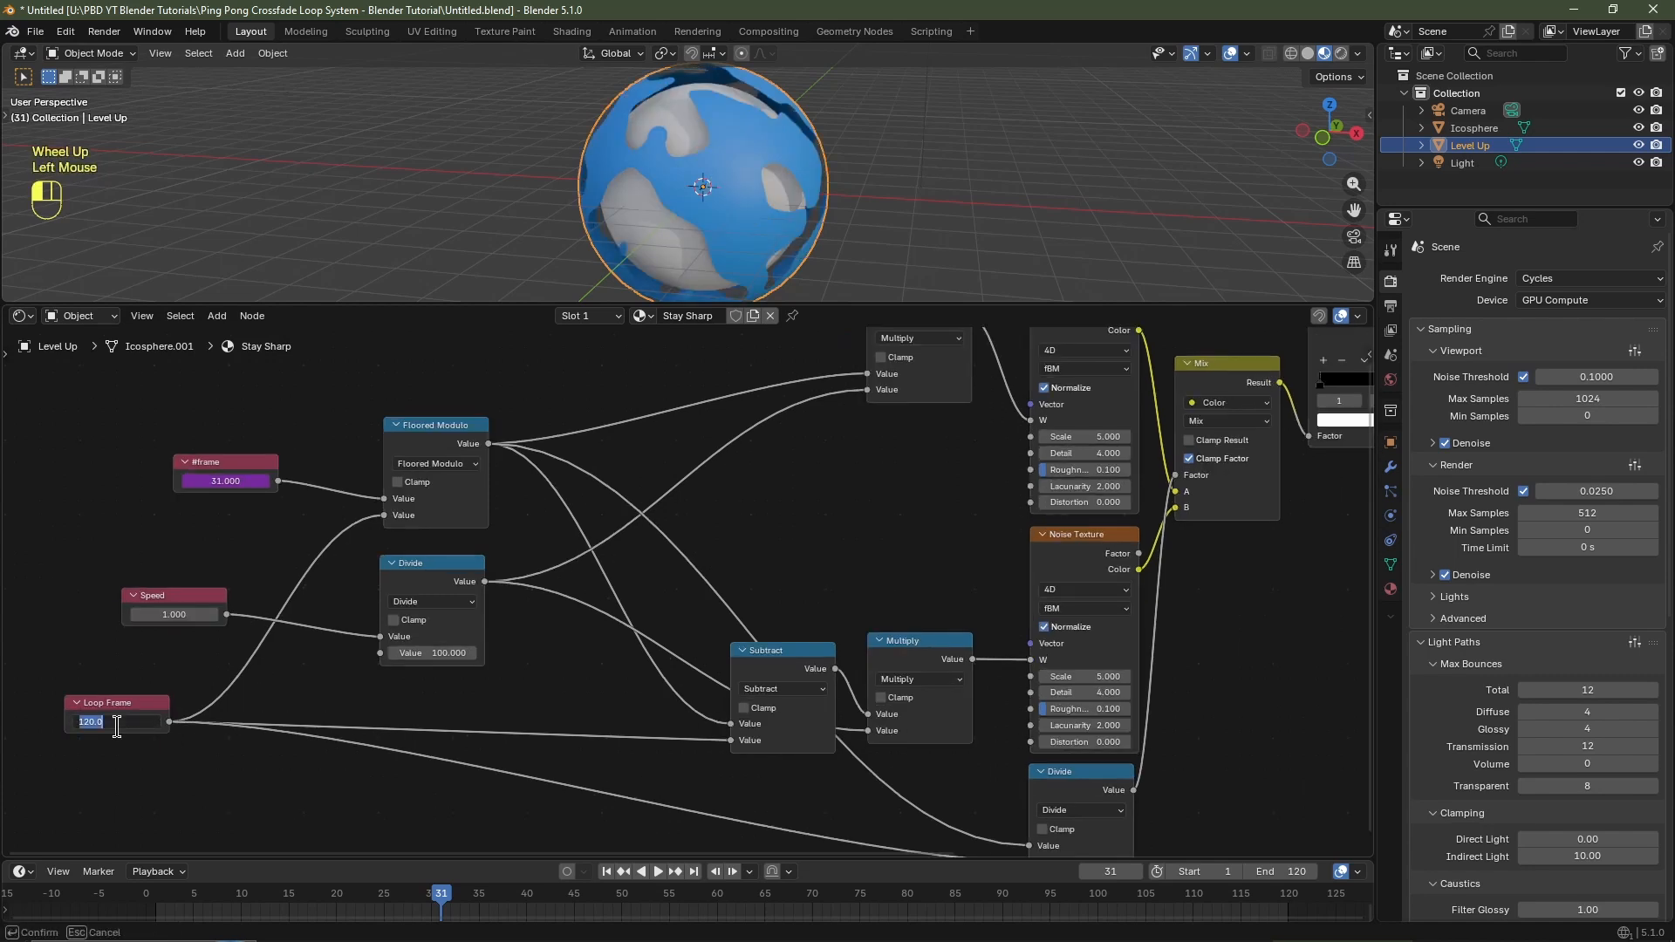
{"action": "type", "text": "60"}
{"action": "key", "text": "Return"}
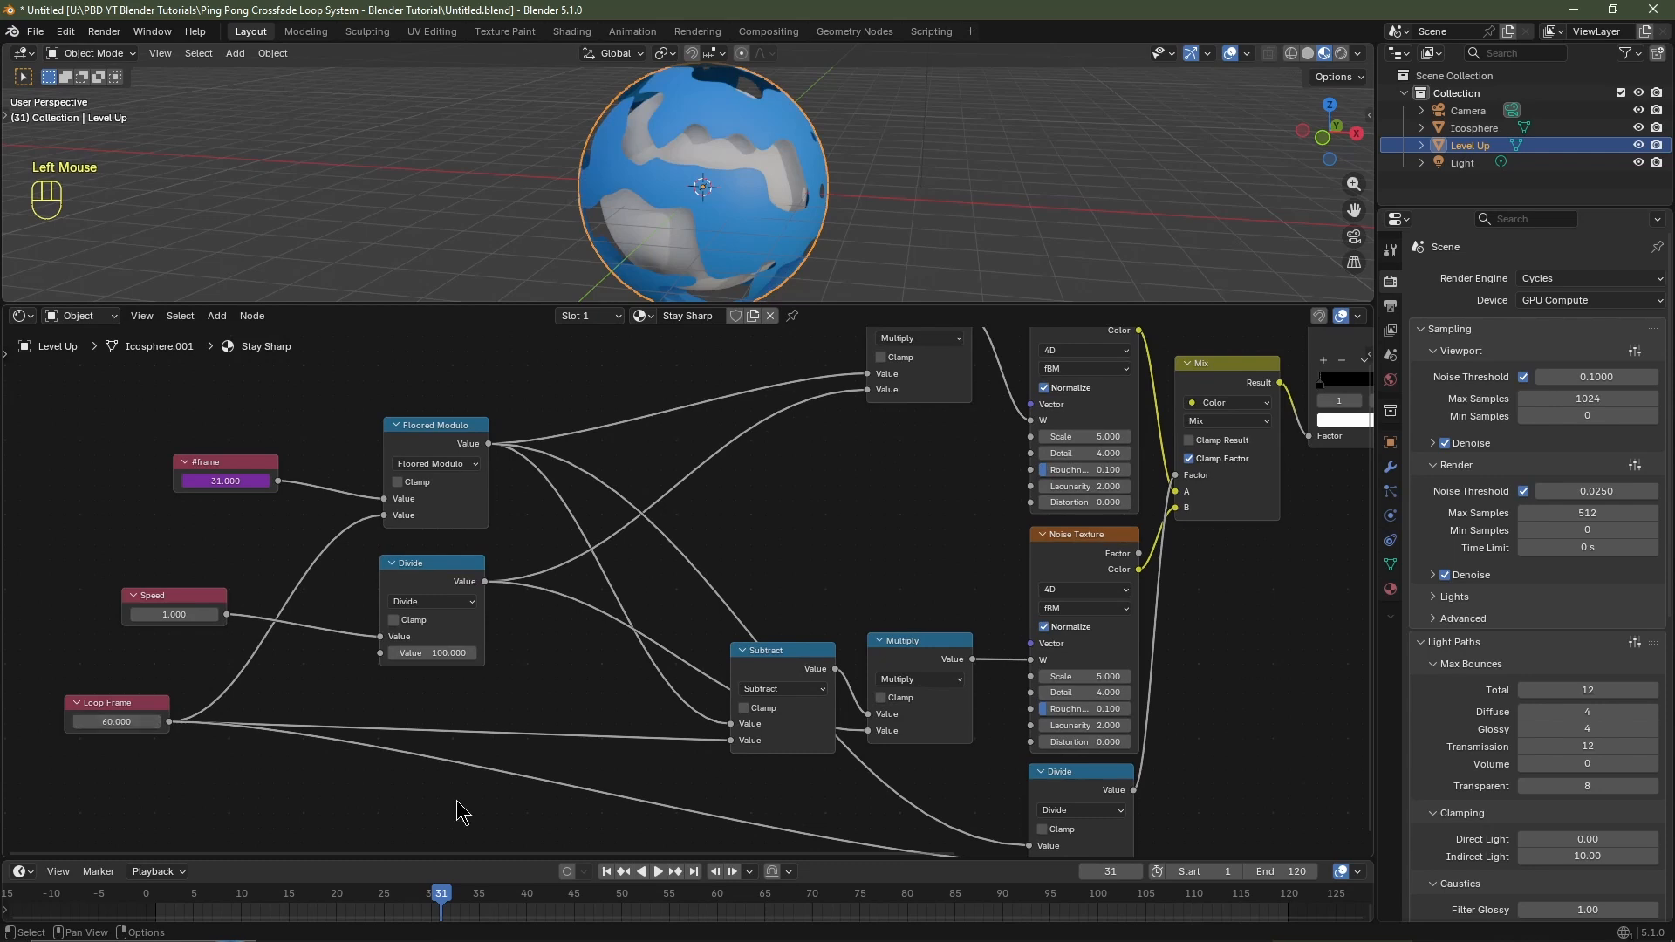
Set the scene's end frame to 60, play back the shortened loop, and return to the first frame.
{"action": "left_click", "coordinate": [1288, 872]}
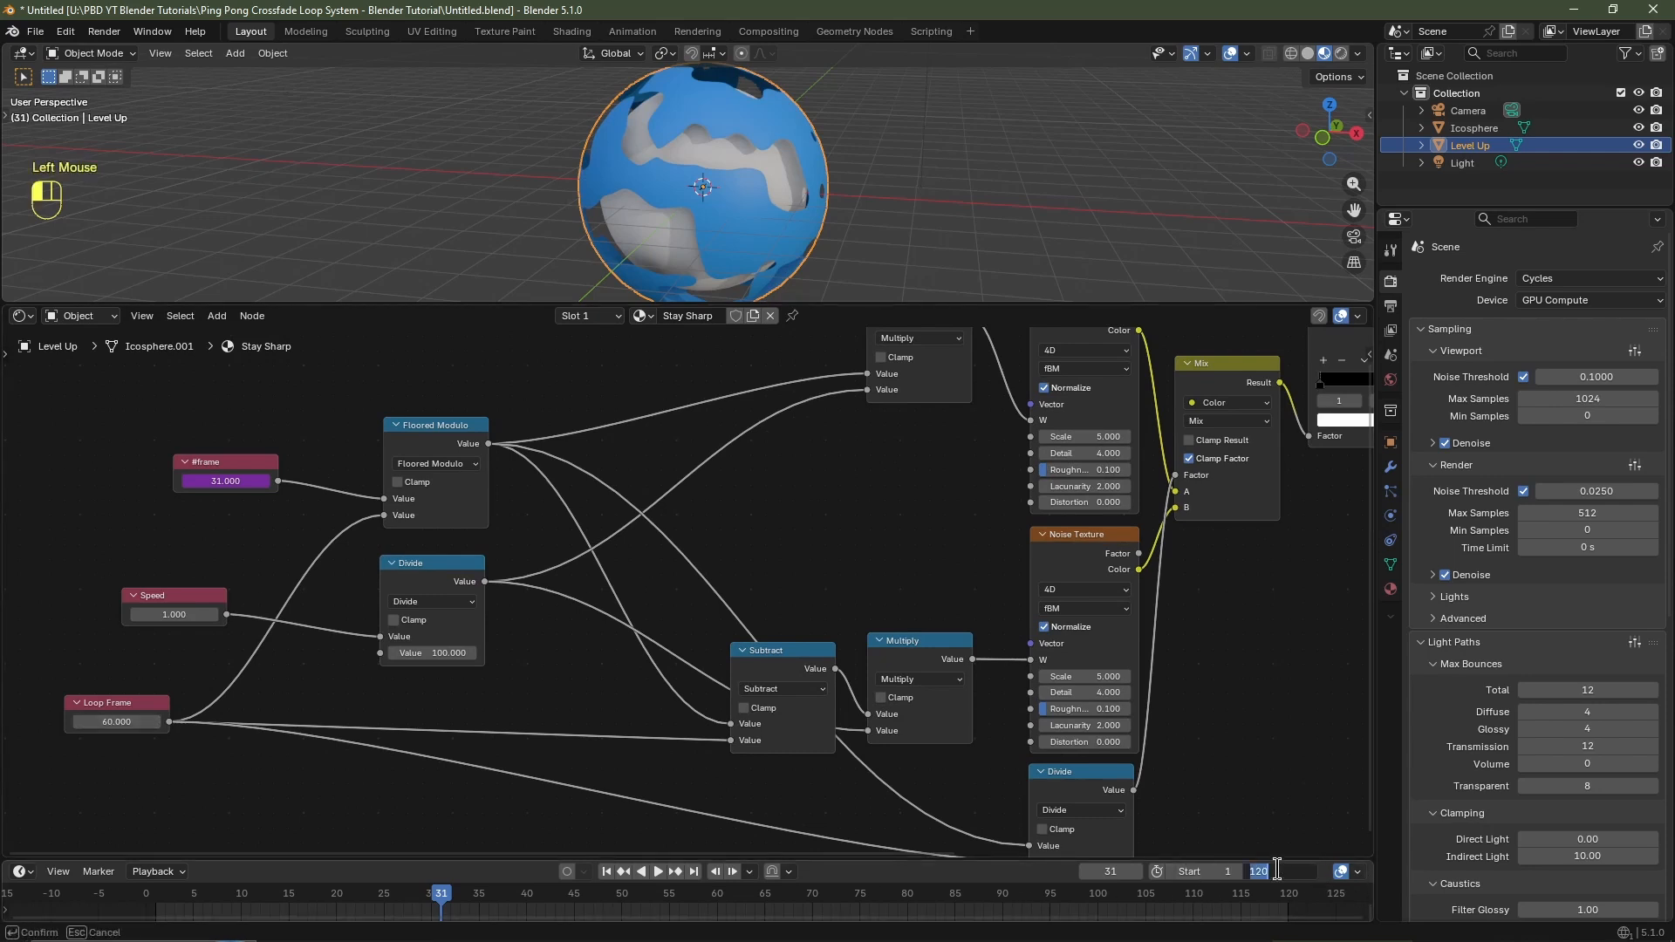
{"action": "key", "text": "Return"}
{"action": "key", "text": "Home"}
{"action": "key", "text": "space"}
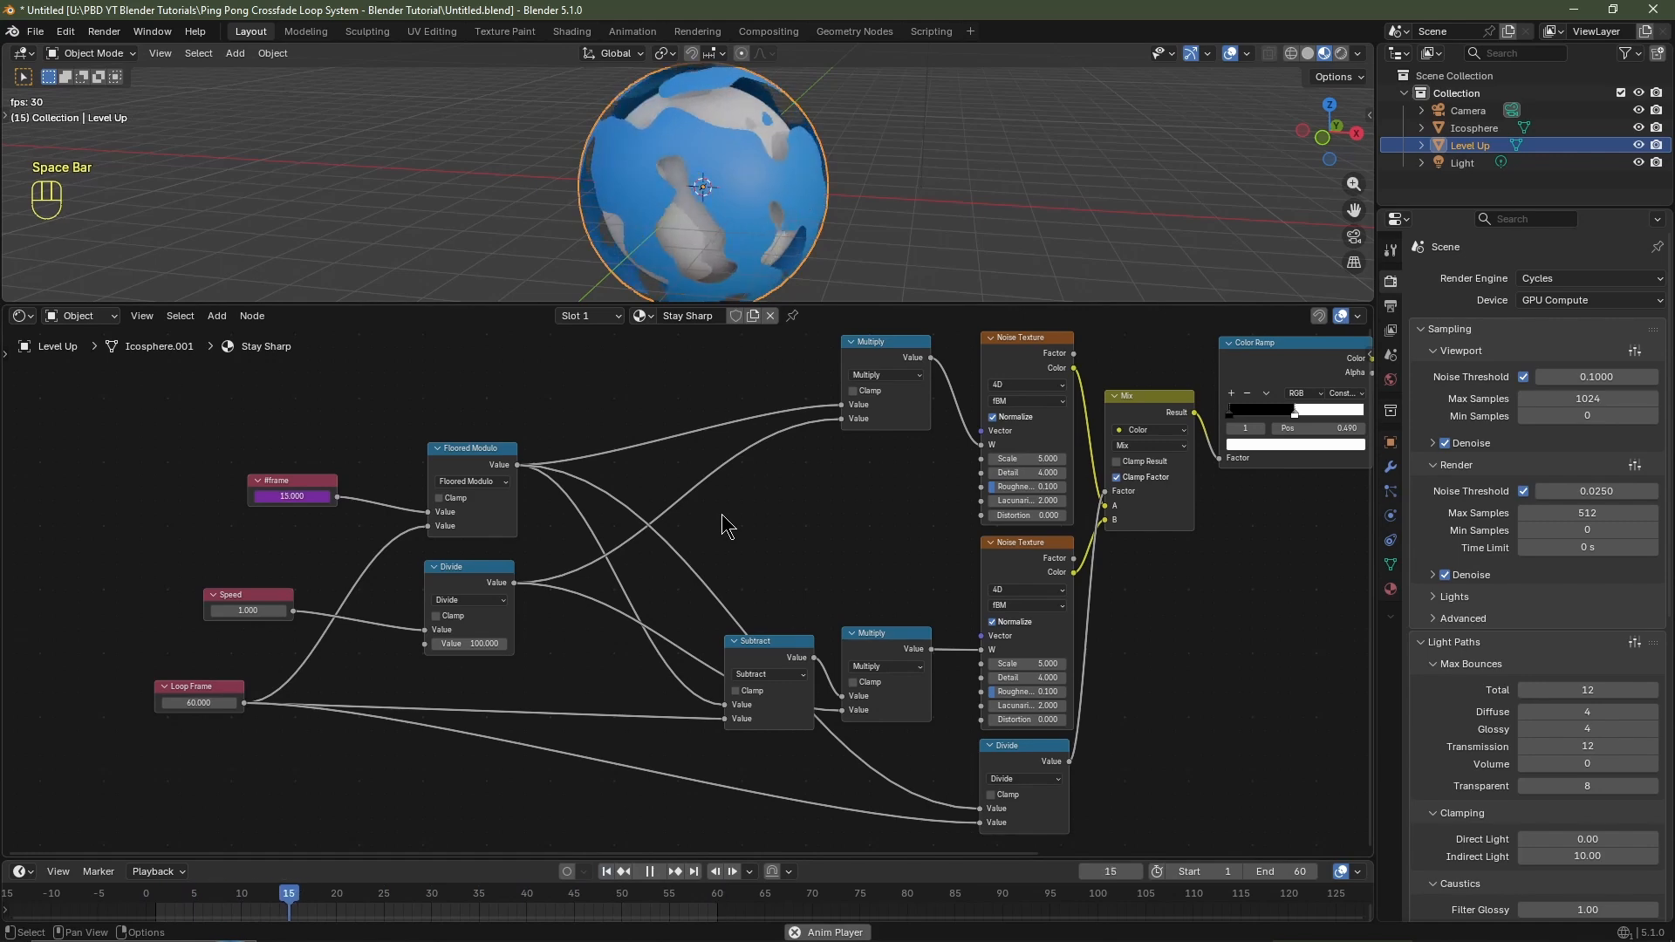
{"action": "key", "text": "space"}
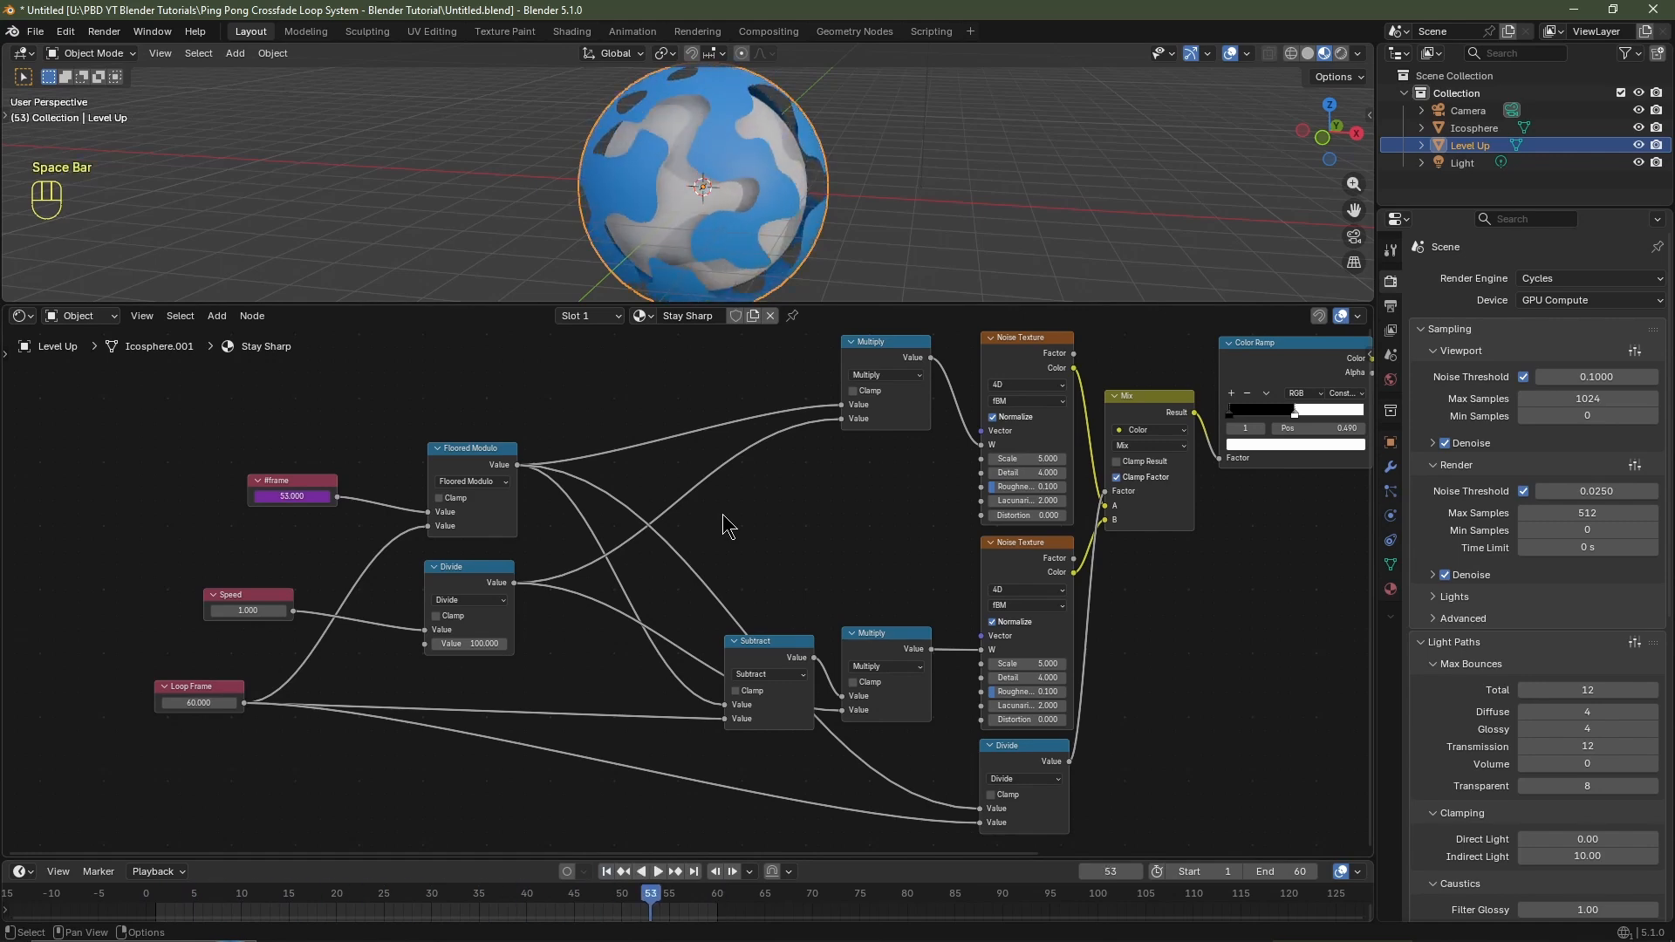
{"action": "key", "text": "shift+Left"}
Spread the node tree out: lower Subtract and Multiply downward, upper Multiply upward, and the input, Floored Modulo and Divide nodes farther from the textures.
{"action": "scroll", "coordinate": [729, 527], "scroll_direction": "down", "scroll_amount": 4}
{"action": "left_click_drag", "start_coordinate": [833, 589], "coordinate": [772, 705]}
{"action": "key", "text": "g"}
{"action": "left_click", "coordinate": [770, 804]}
{"action": "left_click_drag", "start_coordinate": [822, 432], "coordinate": [822, 327]}
{"action": "left_click_drag", "start_coordinate": [611, 489], "coordinate": [366, 706]}
{"action": "key", "text": "g"}
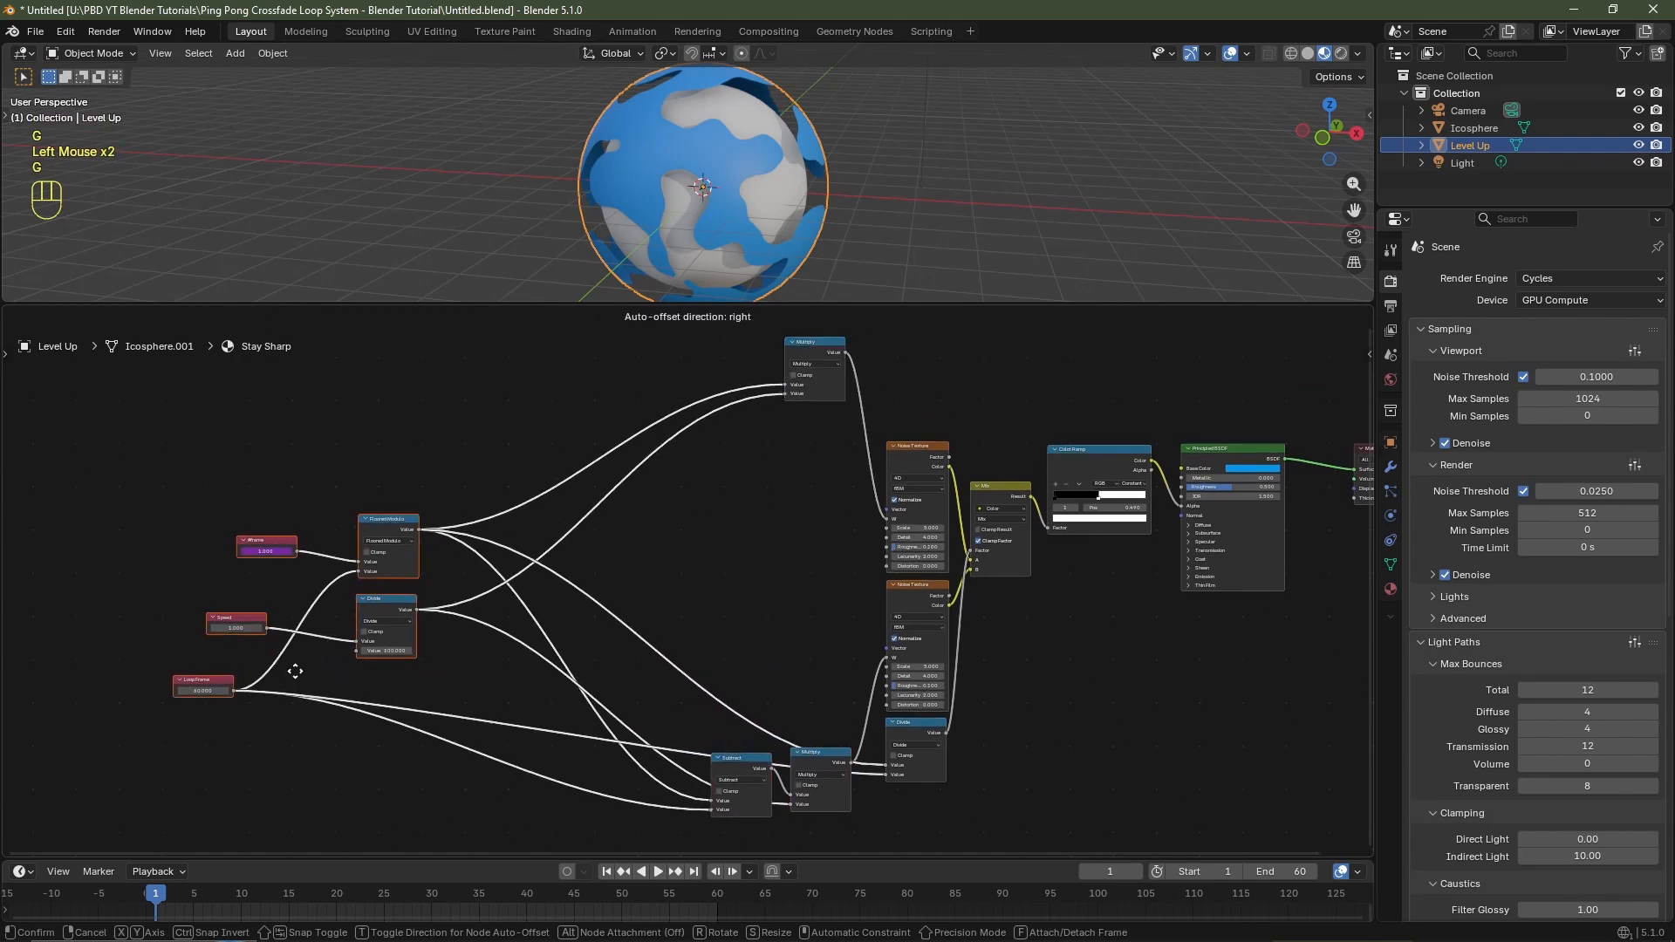
{"action": "left_click", "coordinate": [296, 670]}
Add a Value node before the Noise Textures and duplicate it three times to form a vertical column of four.
{"action": "scroll", "coordinate": [742, 602], "scroll_direction": "up", "scroll_amount": 6}
{"action": "middle_click_drag", "start_coordinate": [920, 594], "coordinate": [804, 577]}
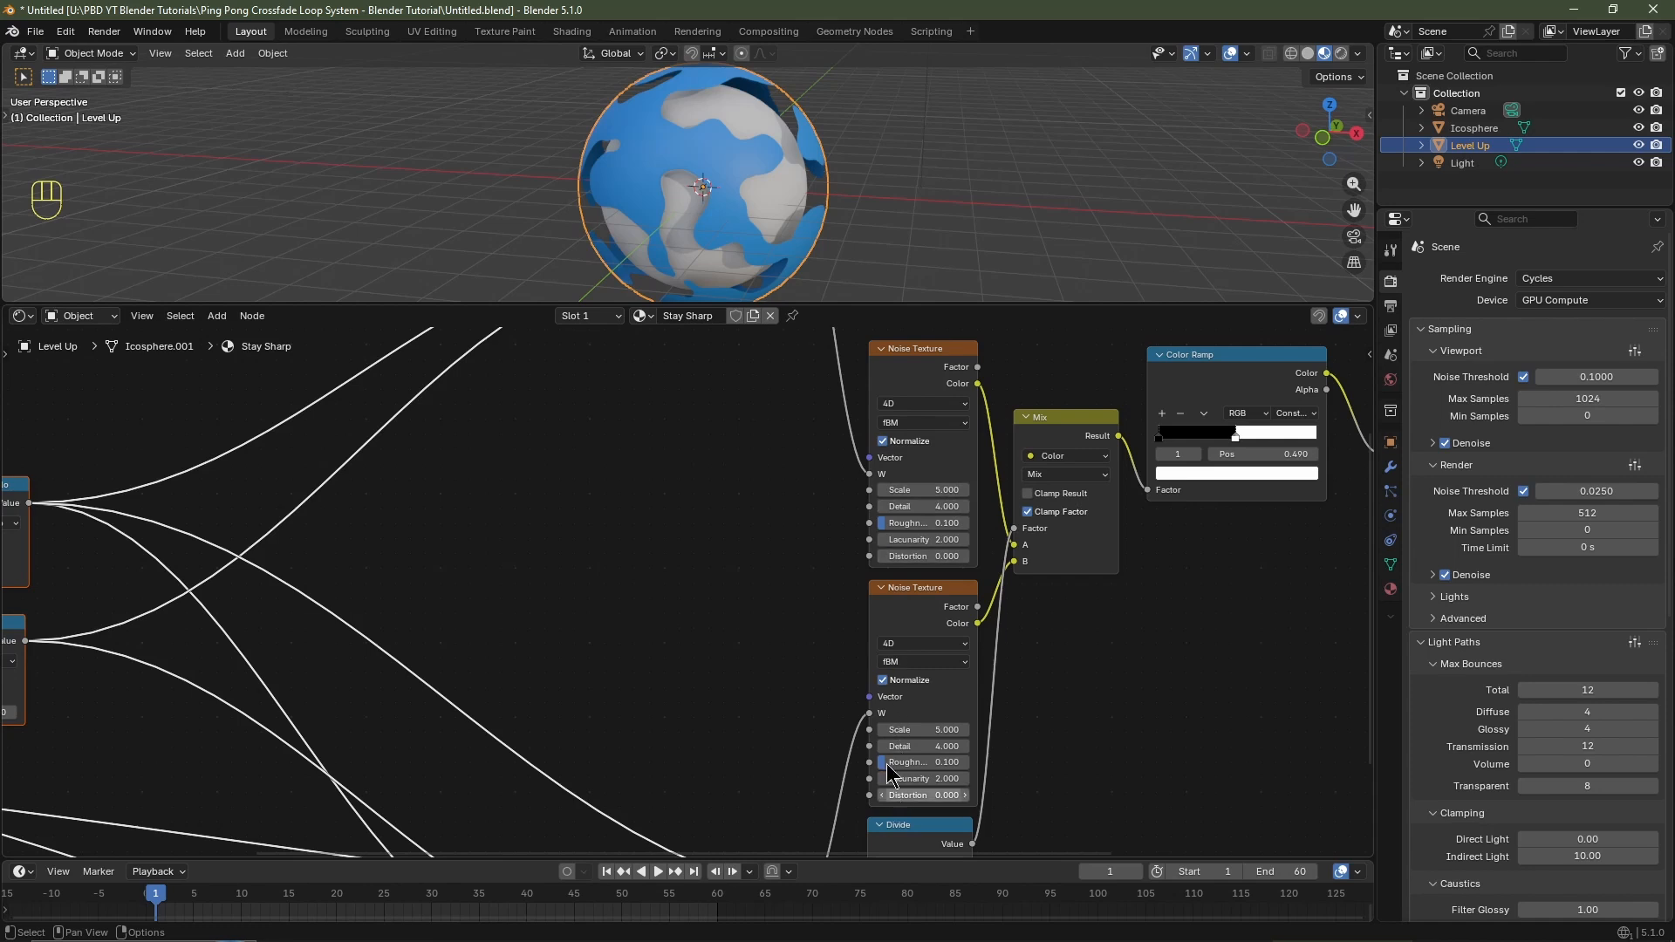
{"action": "key", "text": "shift+a"}
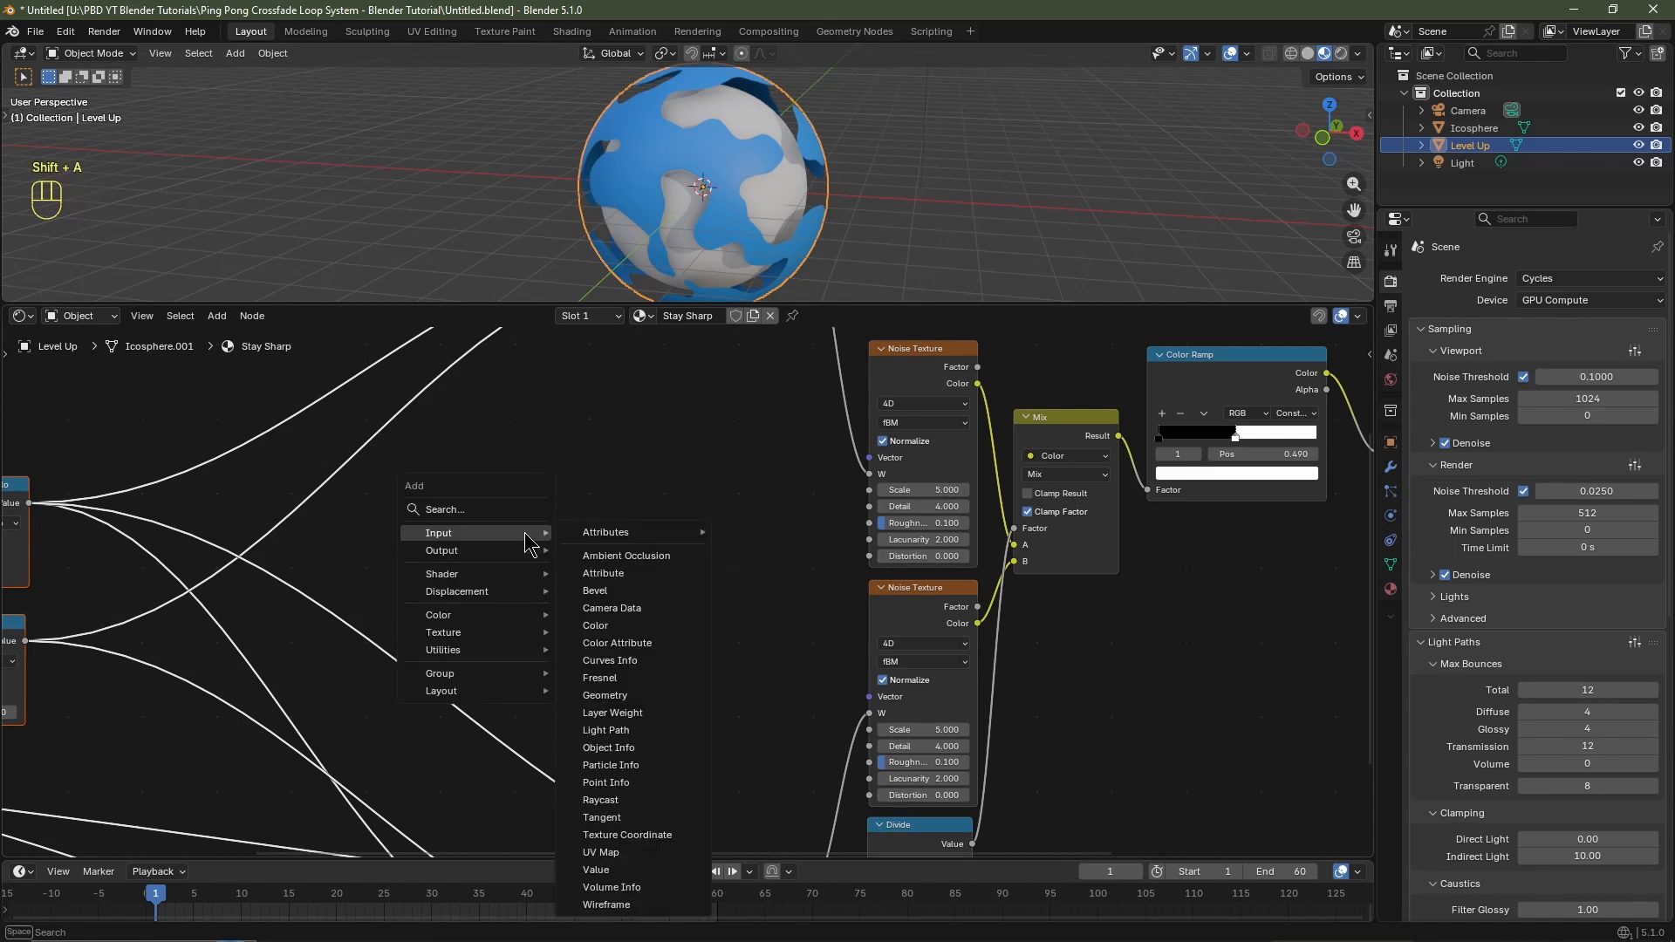
{"action": "left_click", "coordinate": [602, 870]}
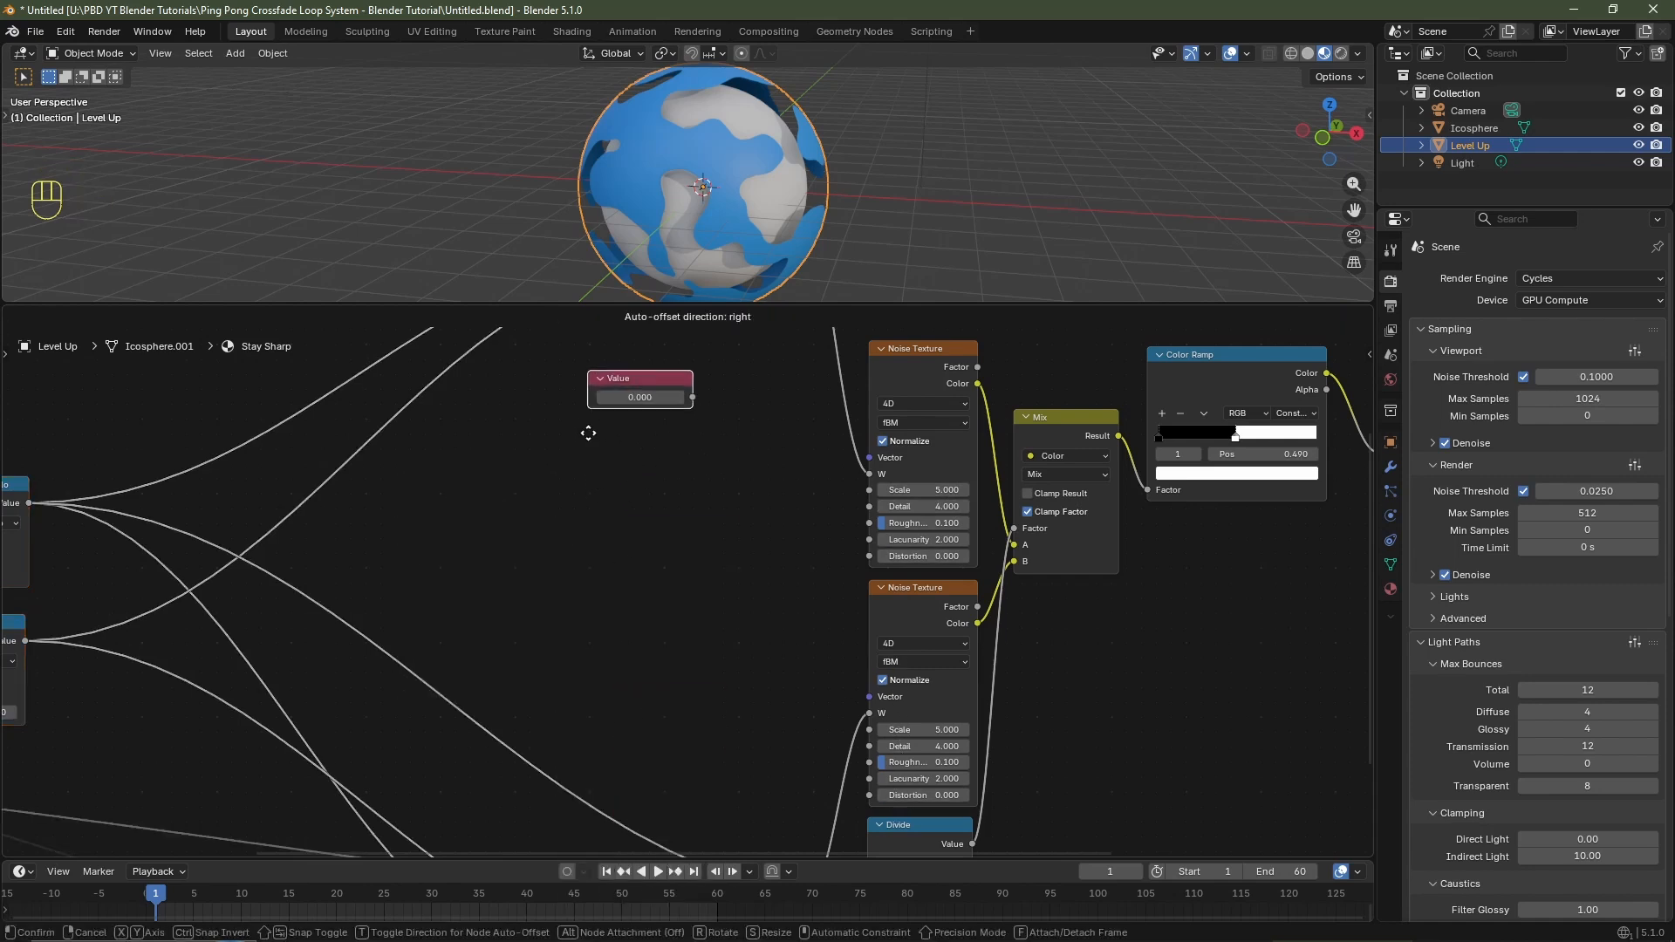
{"action": "left_click", "coordinate": [562, 485]}
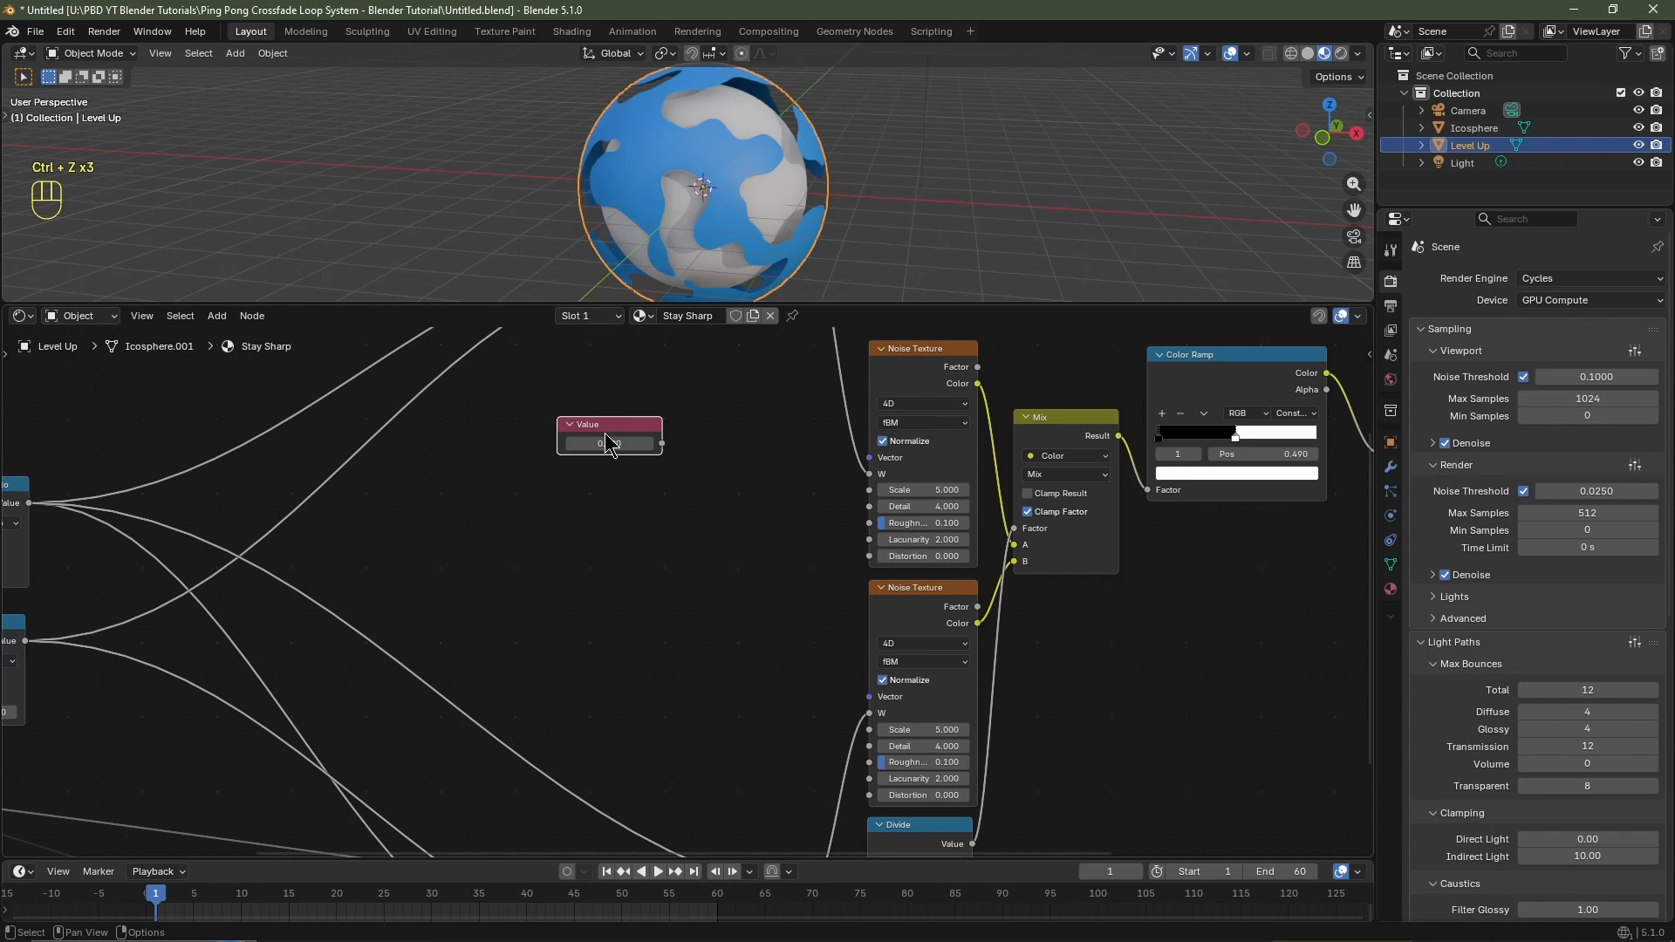
{"action": "key", "text": "shift+d"}
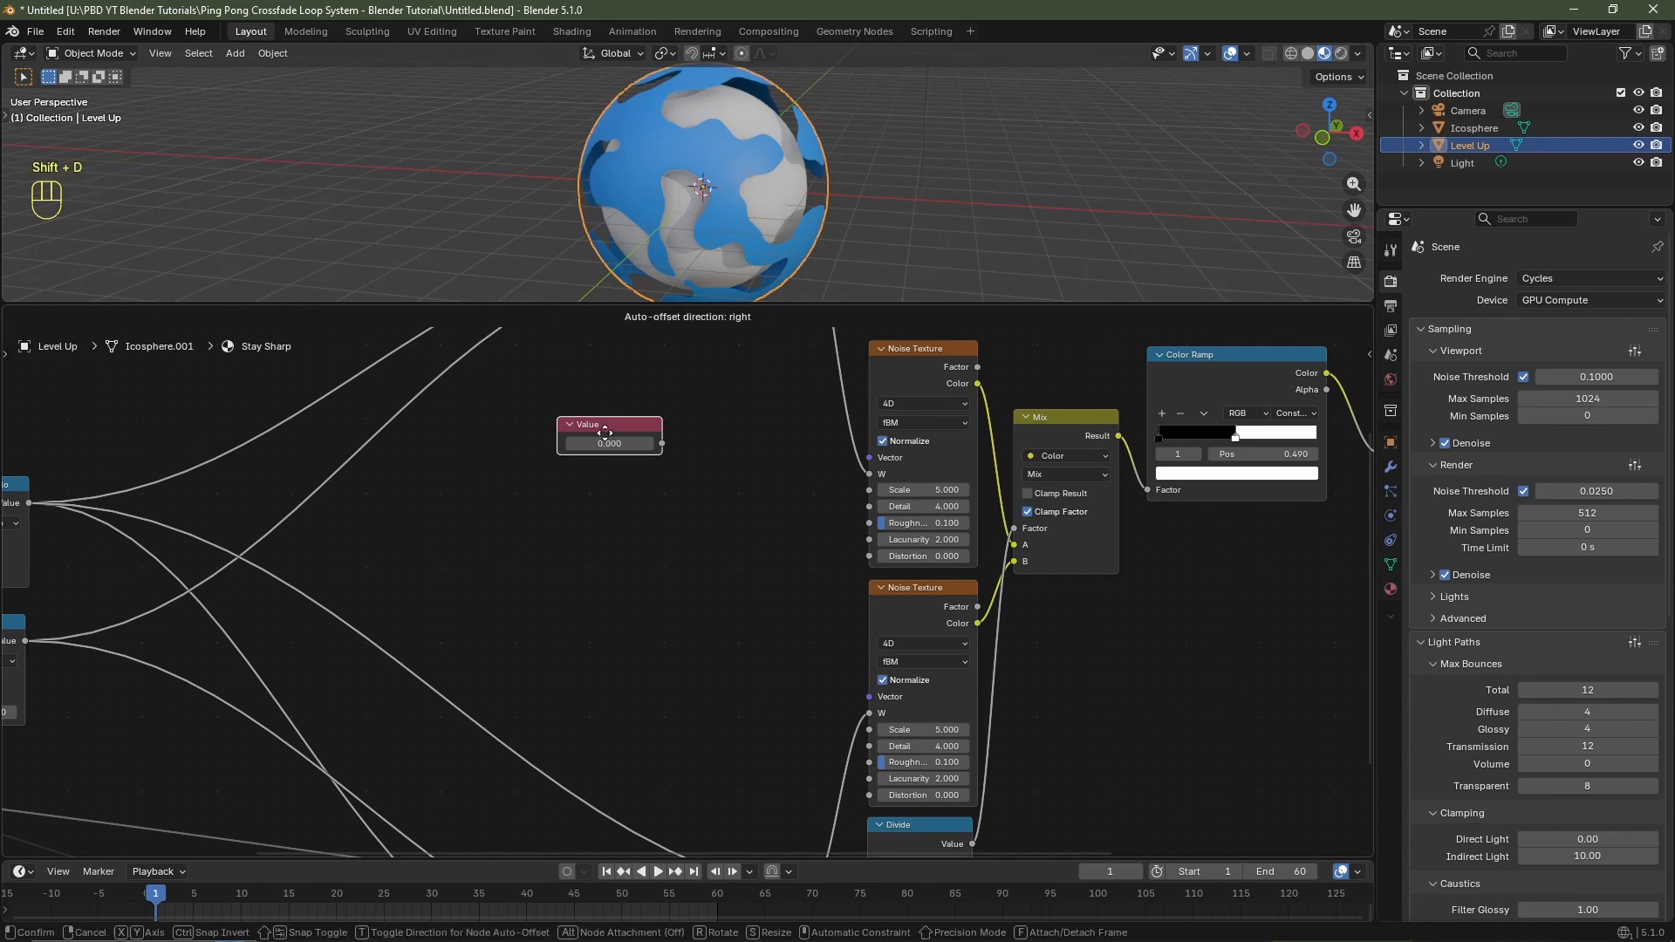
{"action": "left_click", "coordinate": [609, 509]}
{"action": "key", "text": "shift+d"}
{"action": "left_click", "coordinate": [617, 590]}
{"action": "key", "text": "shift+d"}
{"action": "left_click", "coordinate": [617, 666]}
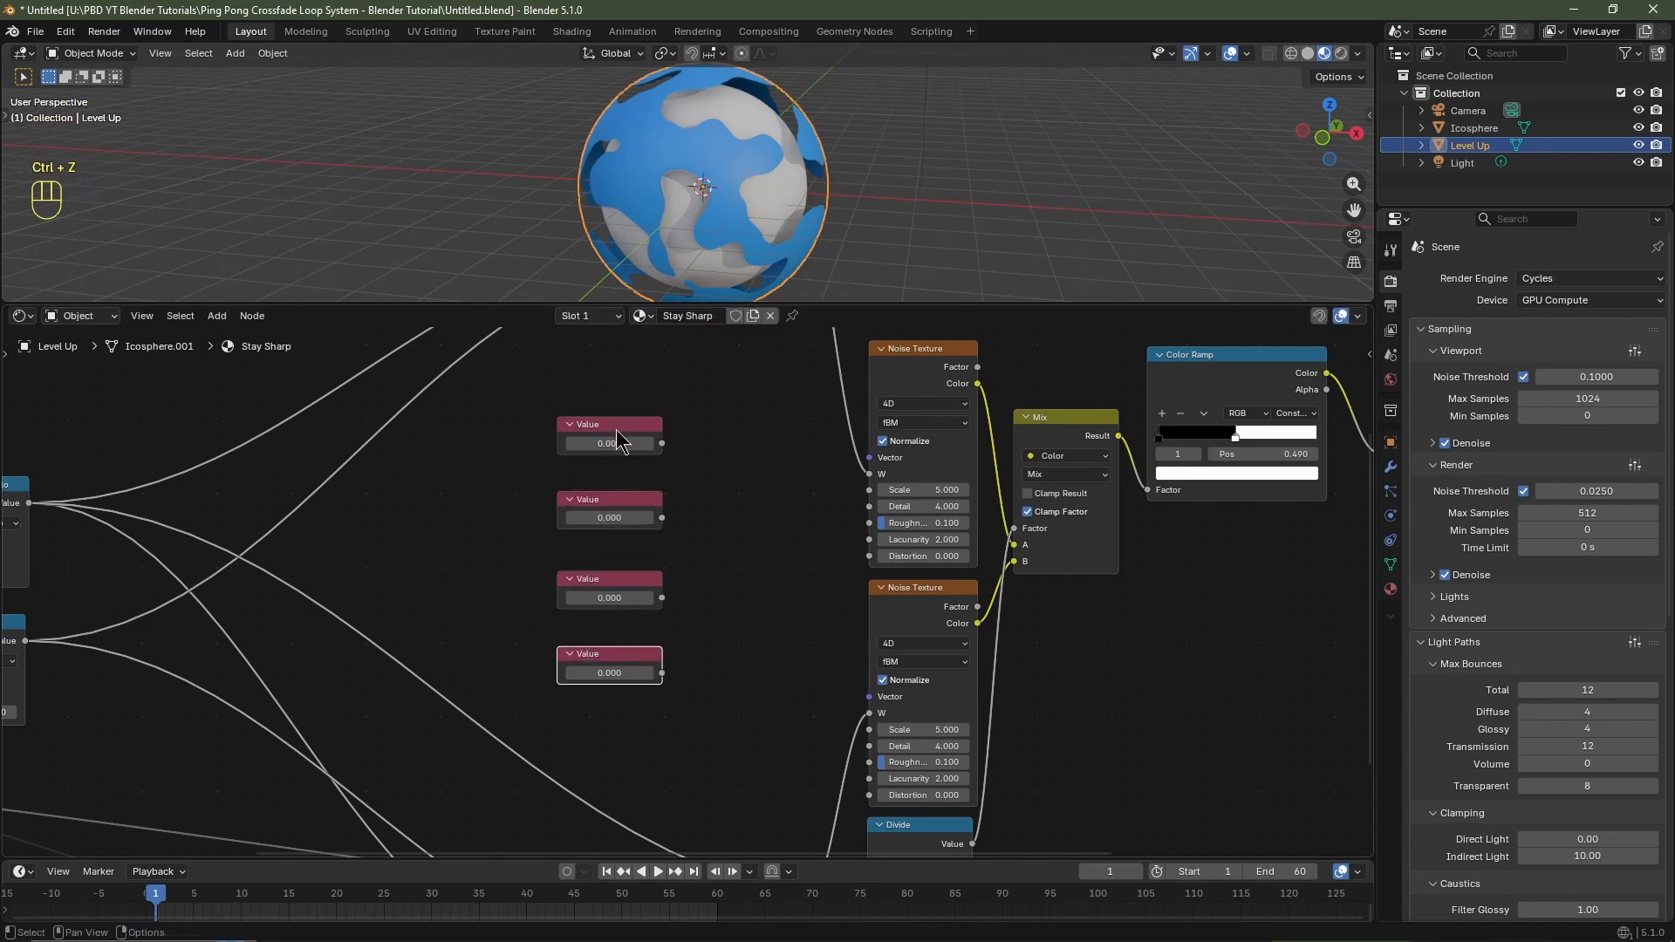
Label the first Value node Scale and the second one Detail.
{"action": "left_click", "coordinate": [616, 430]}
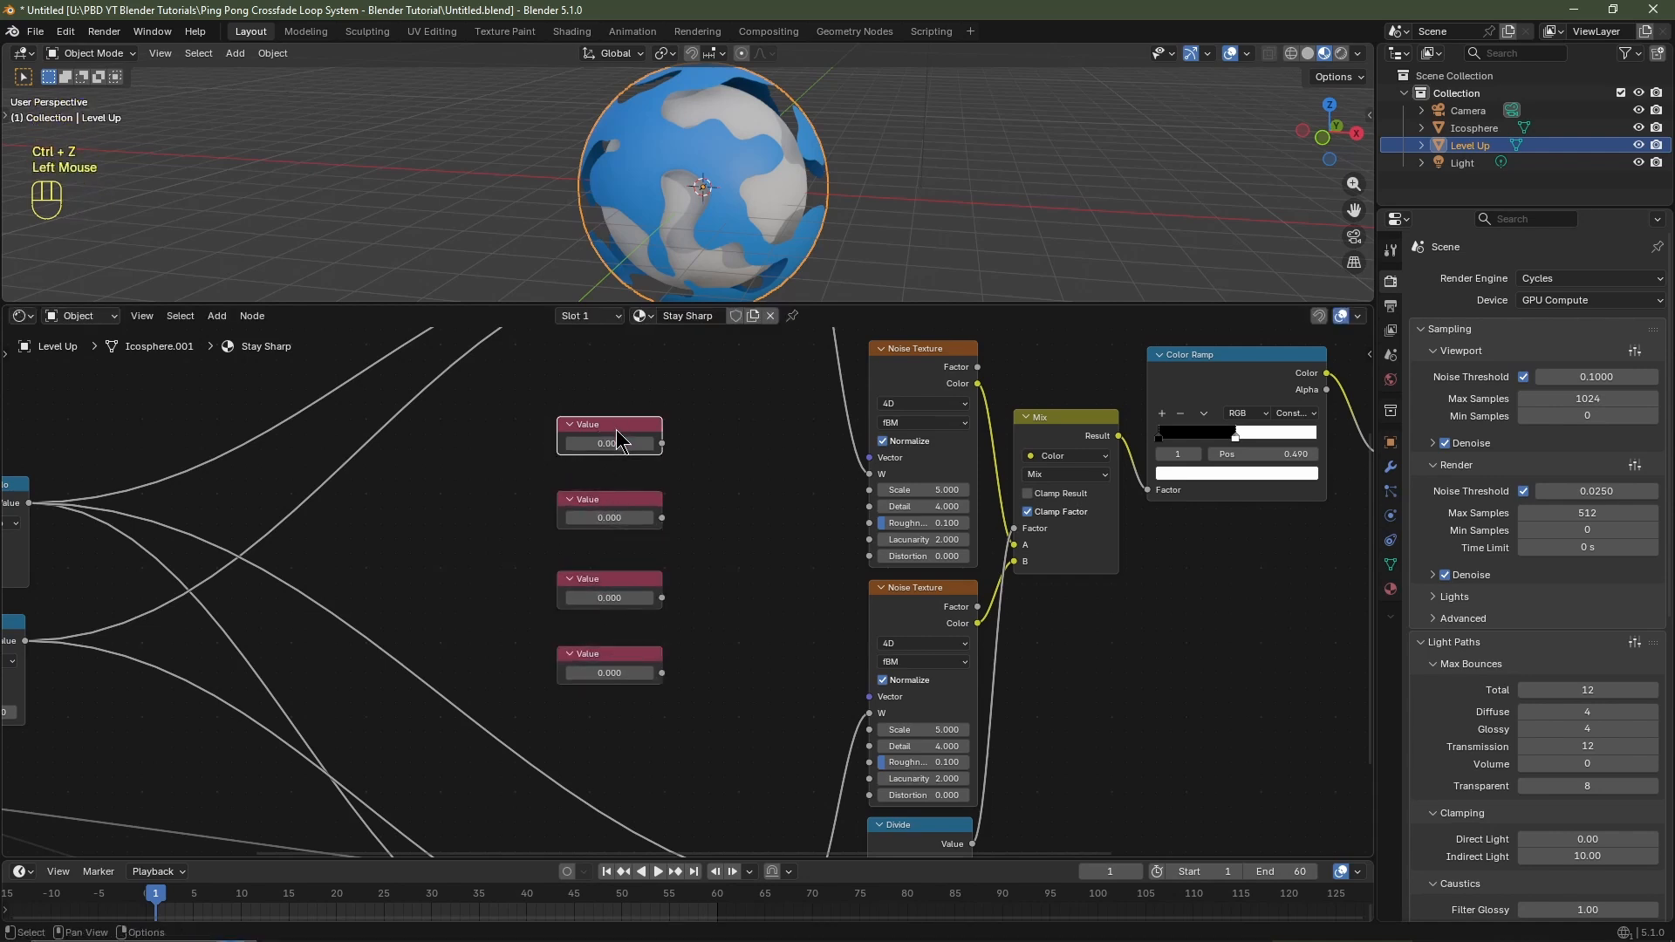
{"action": "key", "text": "F2"}
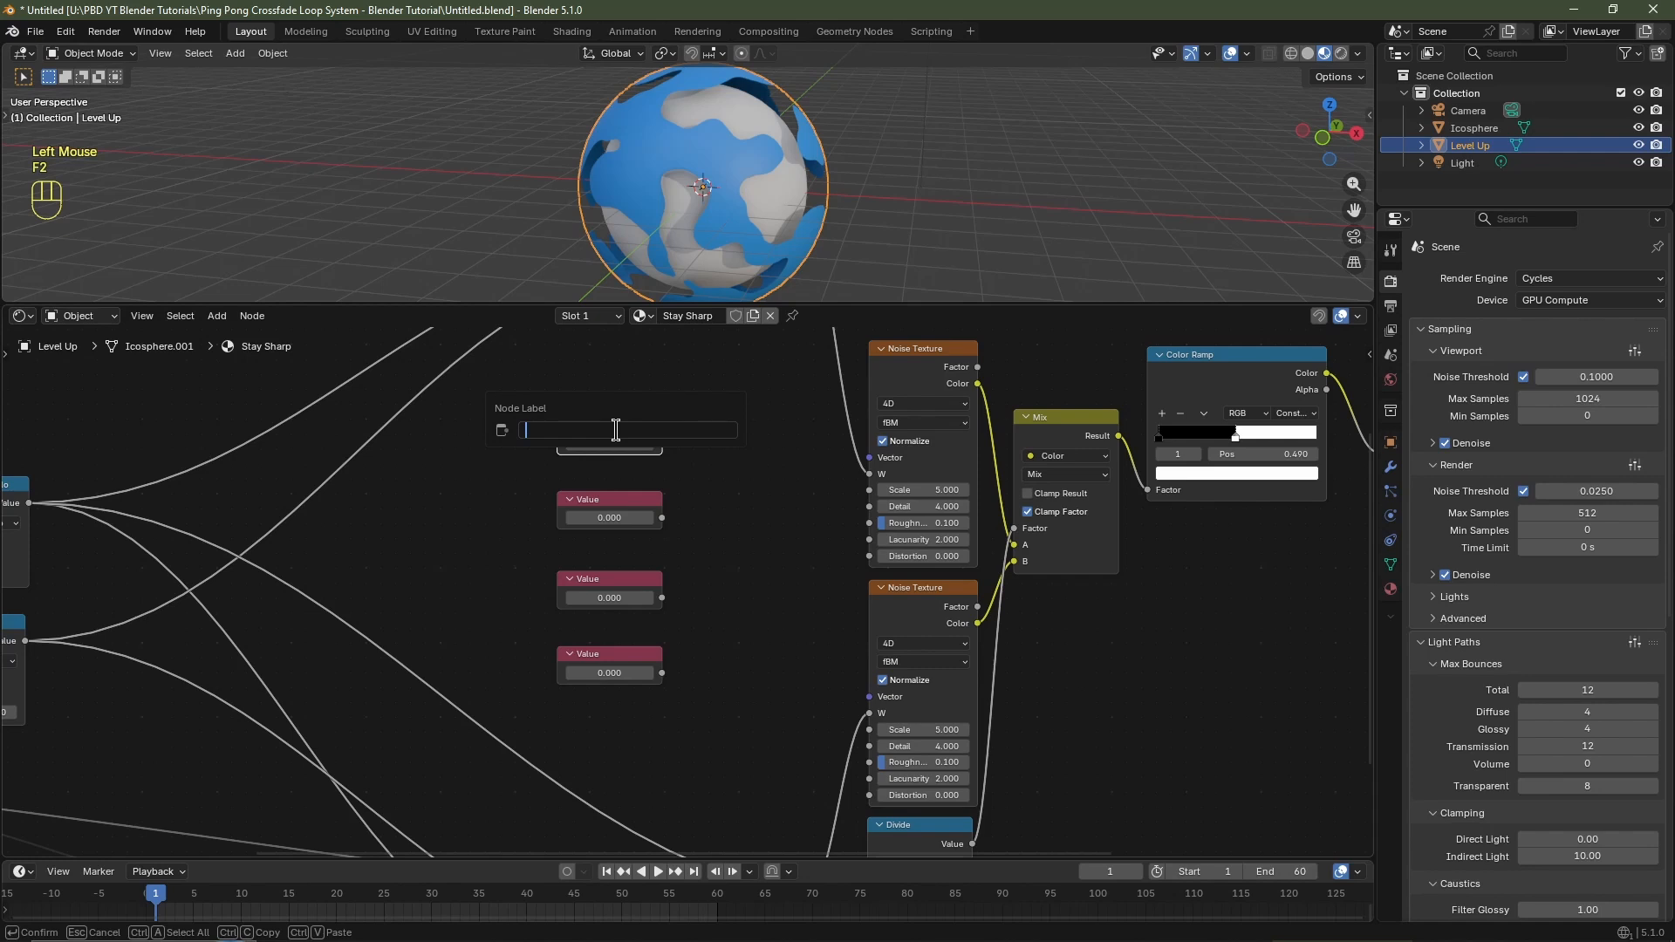
{"action": "type", "text": "Scale"}
{"action": "key", "text": "Return"}
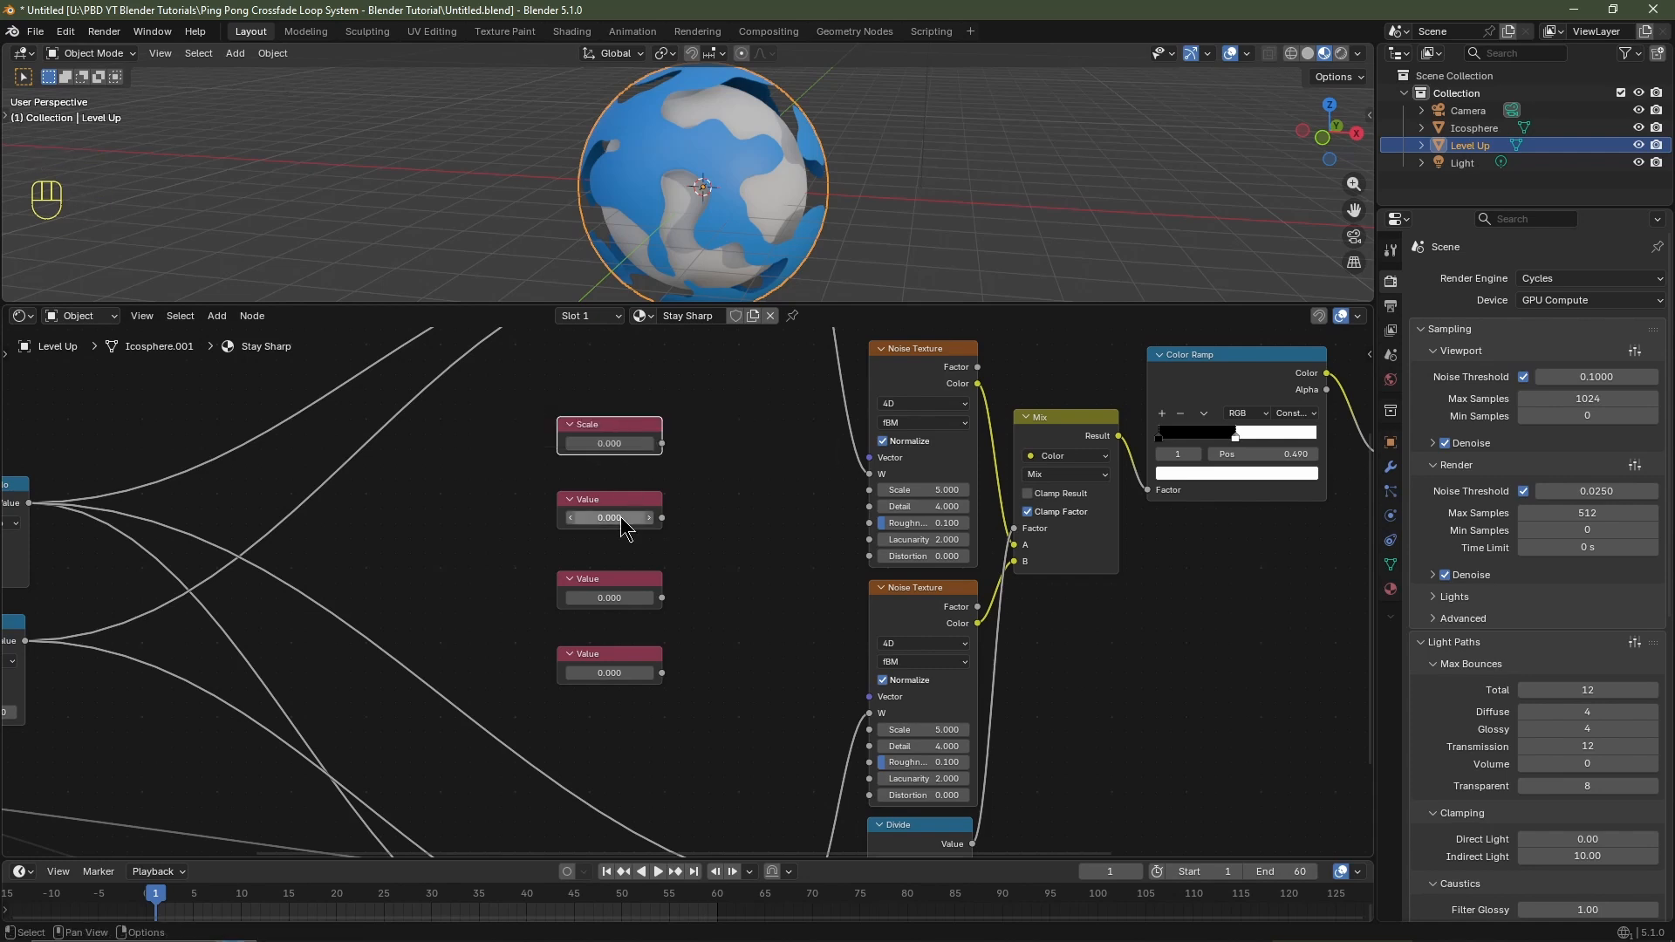
{"action": "left_click", "coordinate": [613, 495]}
{"action": "key", "text": "F2"}
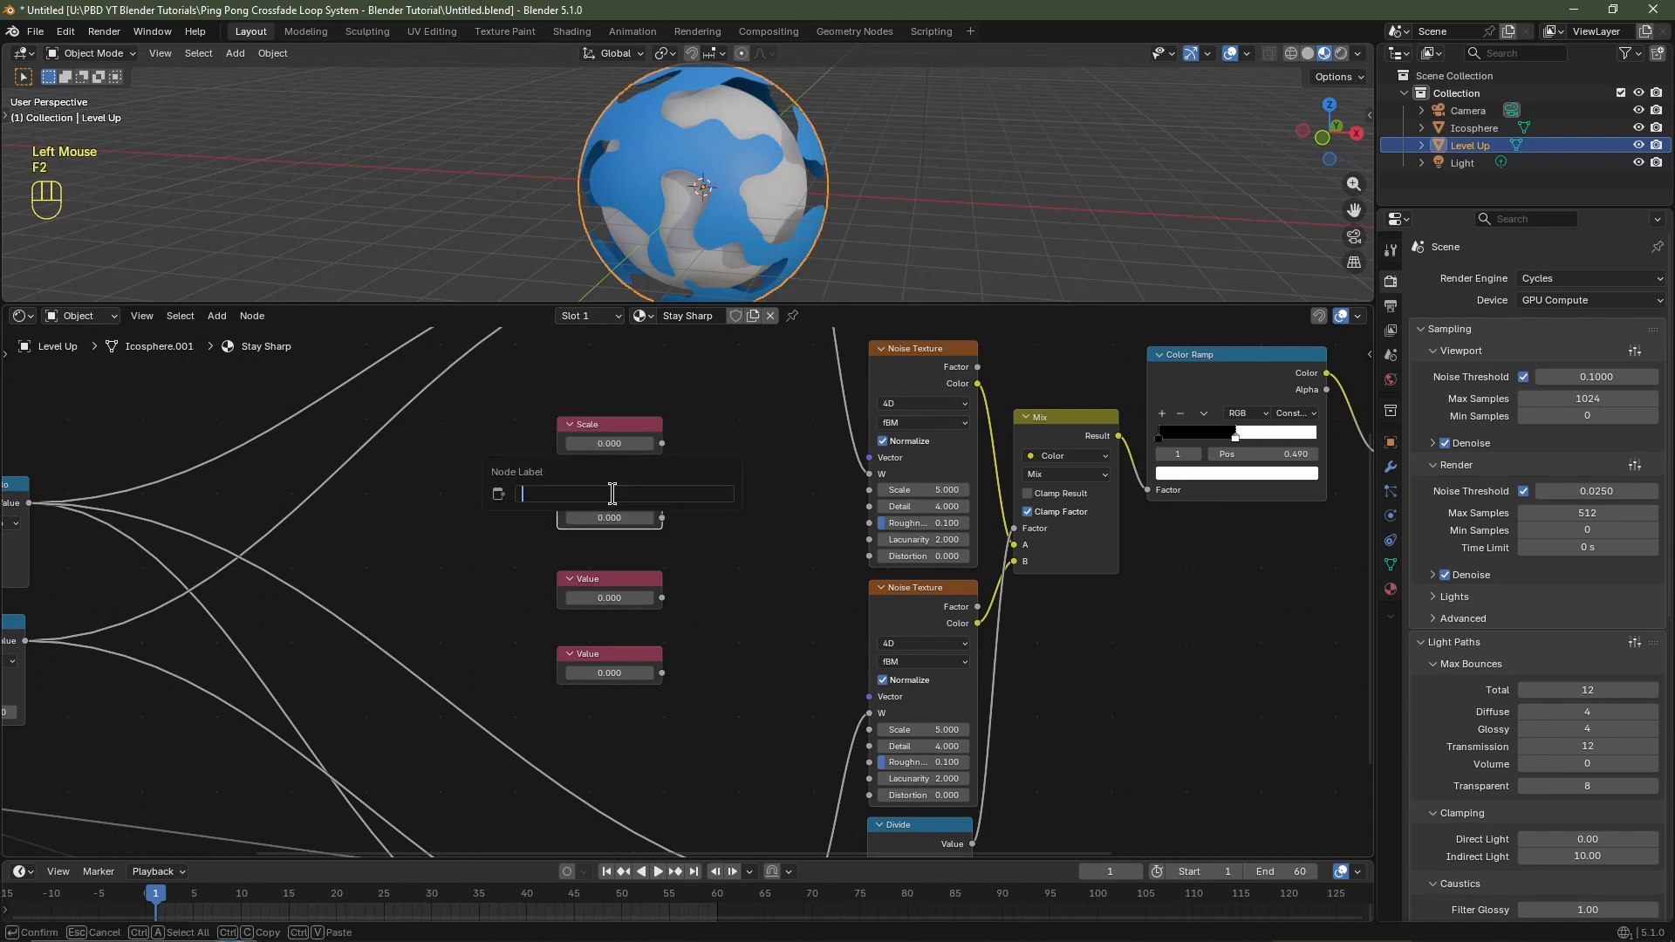
{"action": "type", "text": "Detail"}
{"action": "key", "text": "Return"}
Label the third Value node Roughness and the fourth one Distortion.
{"action": "left_click", "coordinate": [632, 595]}
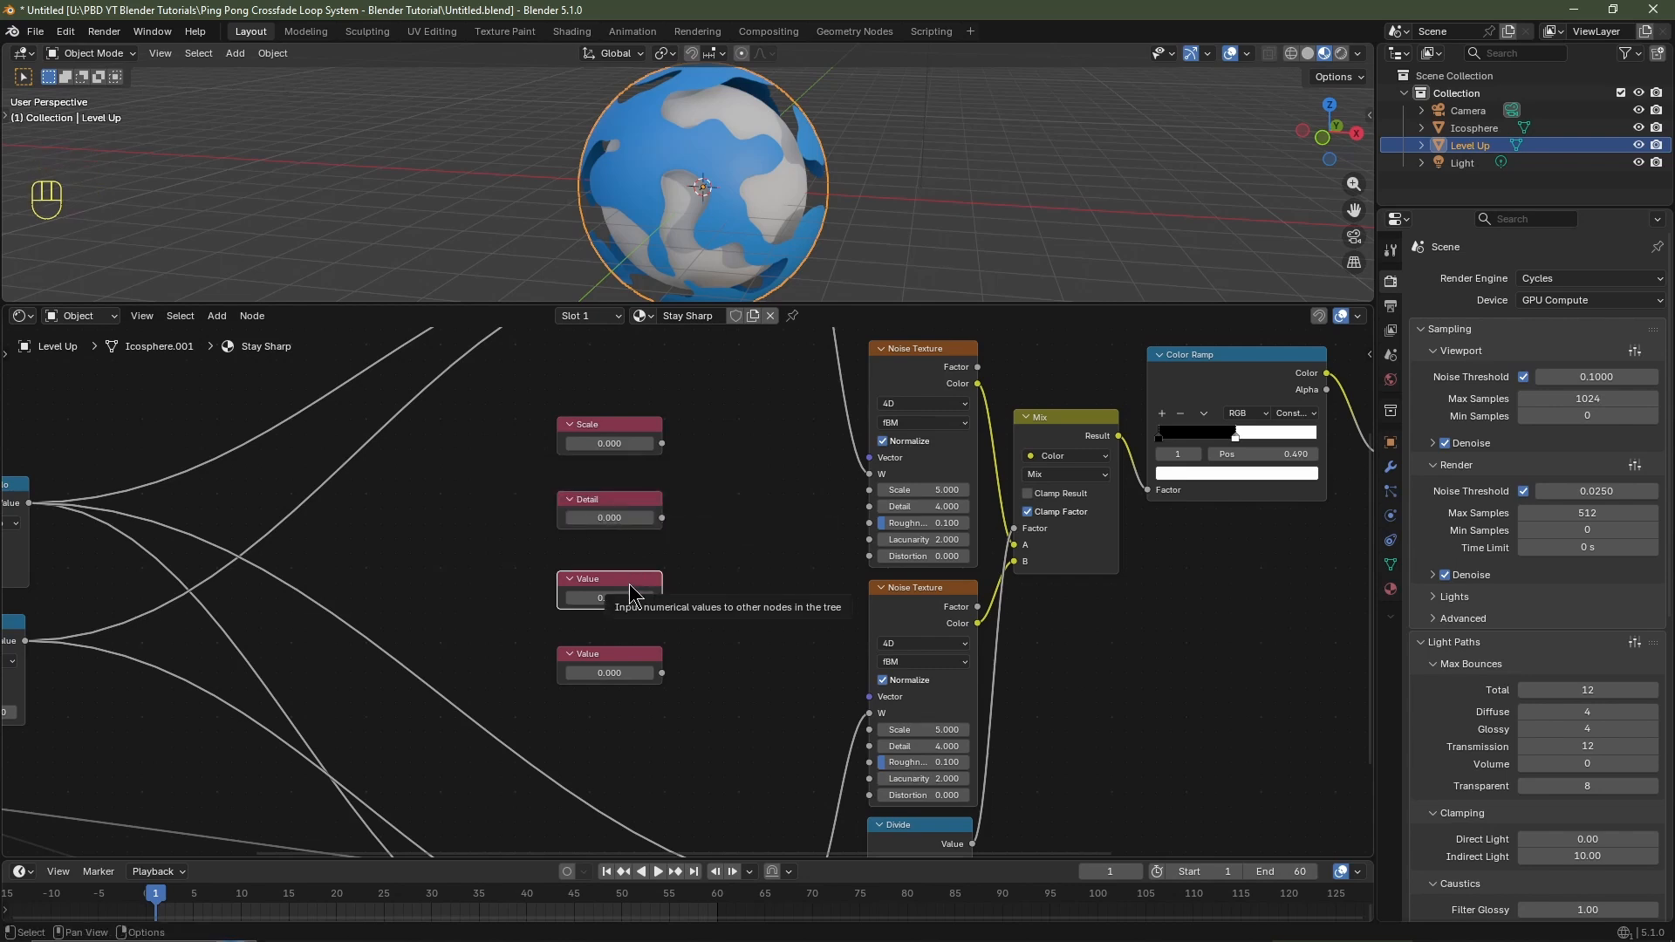
{"action": "key", "text": "F2"}
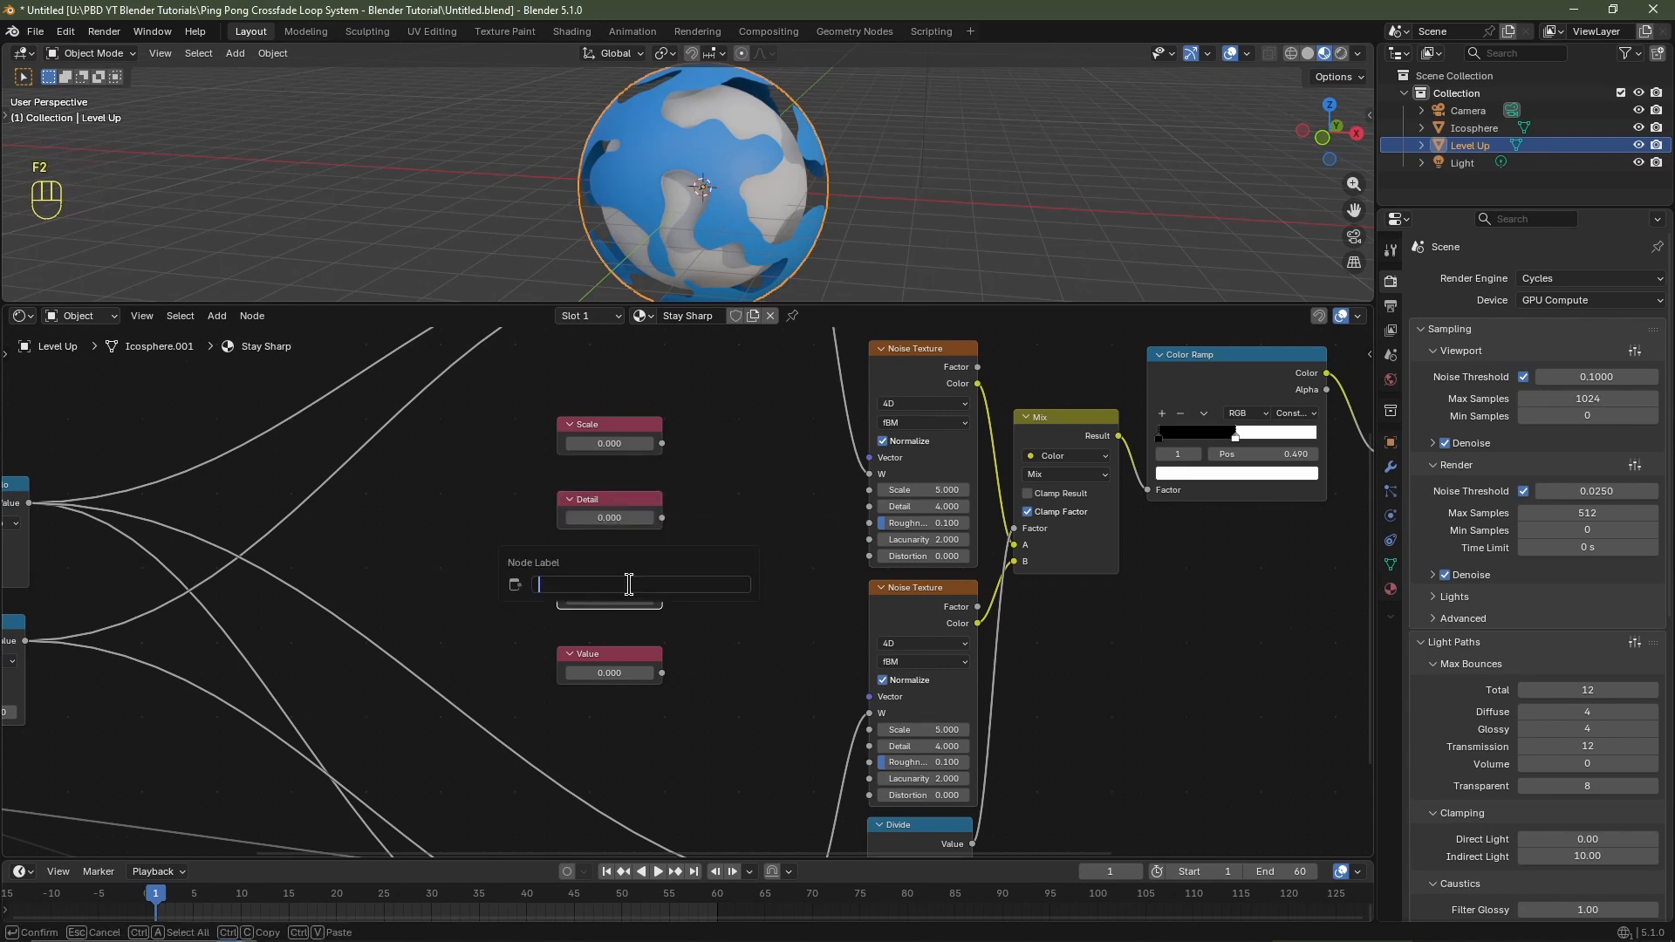
{"action": "type", "text": "Roughness"}
{"action": "key", "text": "Return"}
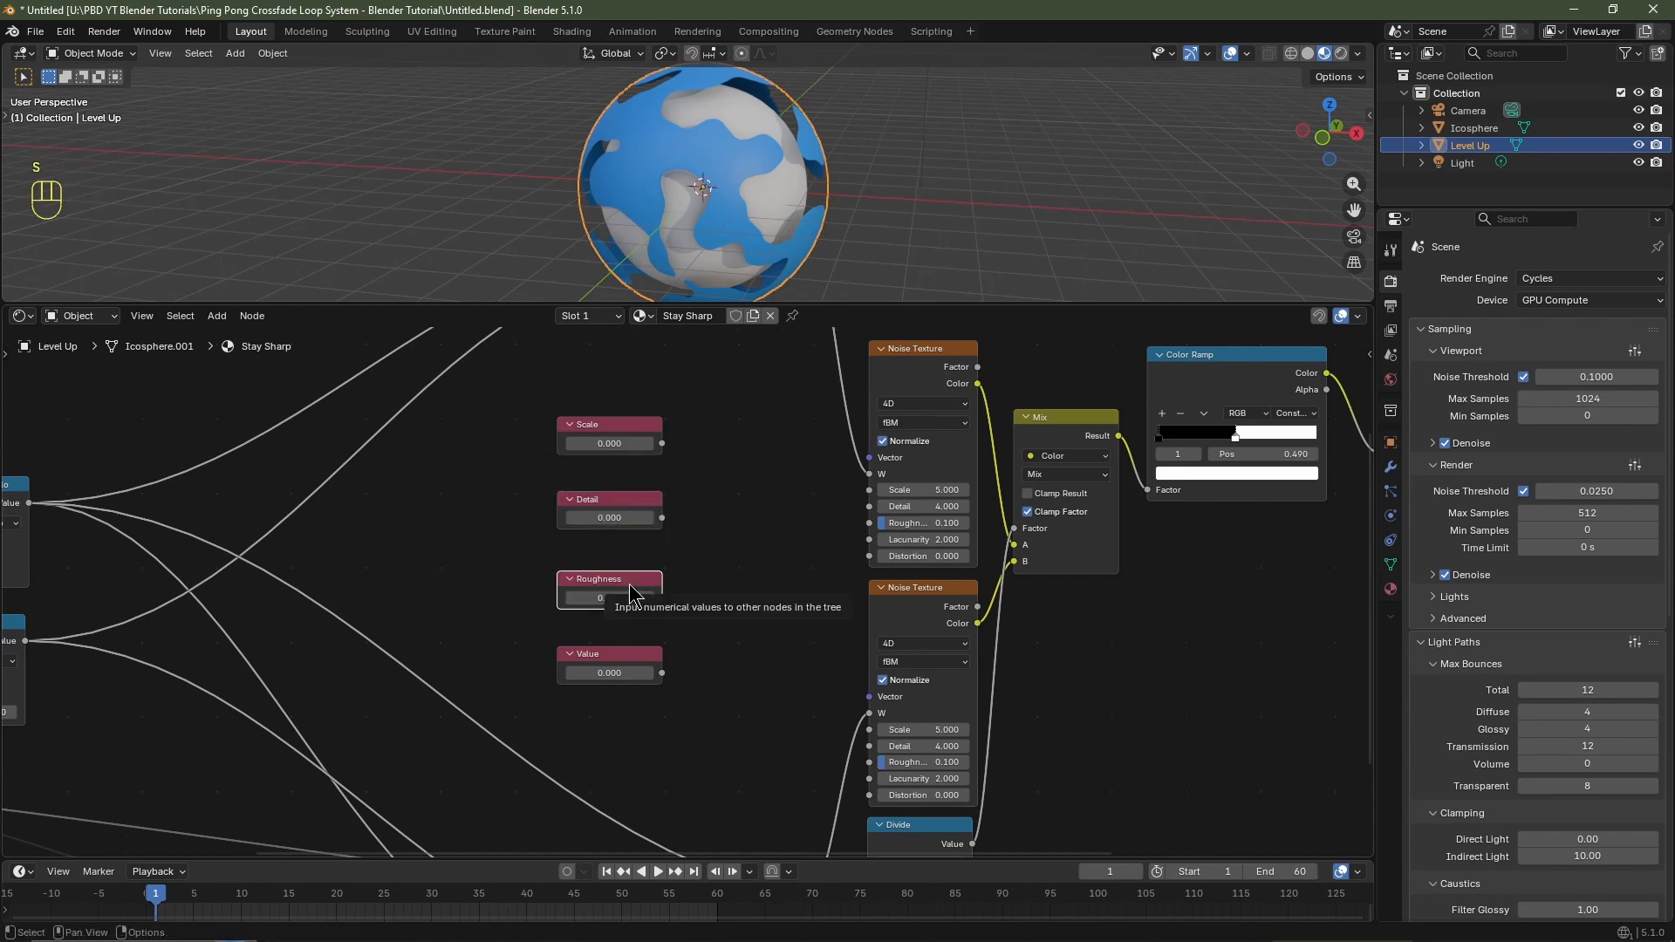
{"action": "left_click", "coordinate": [618, 671]}
{"action": "key", "text": "F2"}
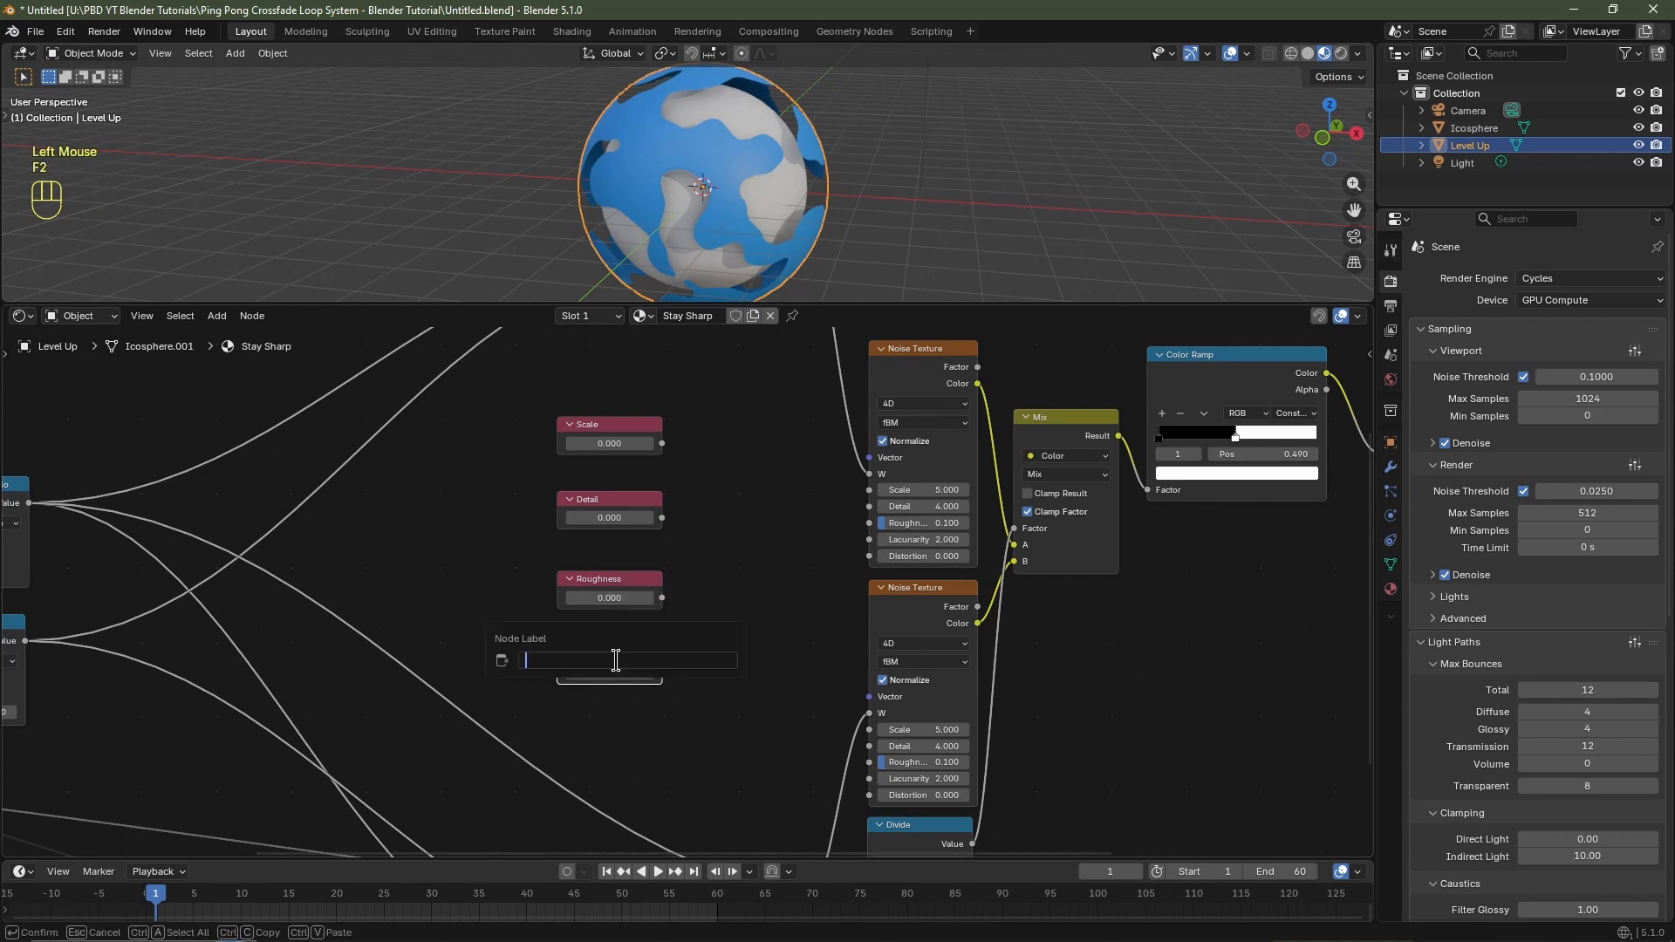
{"action": "type", "text": "Distortion"}
{"action": "key", "text": "Return"}
Match the Value nodes to the texture settings: Scale 5, Detail 4 and Roughness 0.1.
{"action": "scroll", "coordinate": [686, 593], "scroll_direction": "up", "scroll_amount": 2}
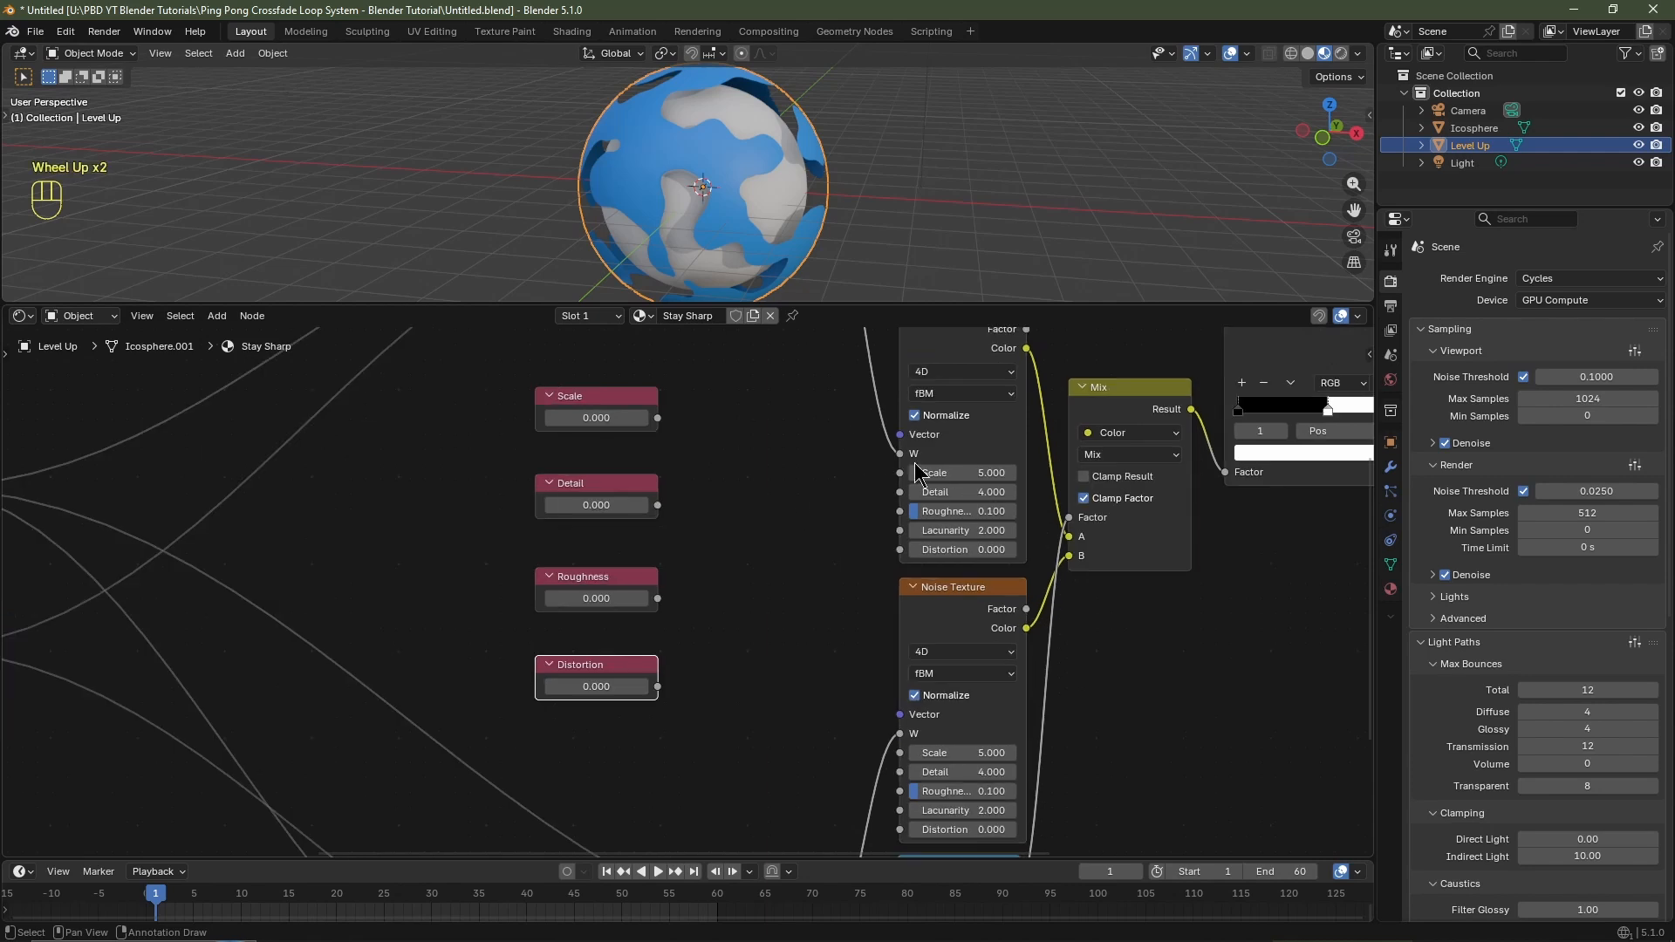
{"action": "left_click", "coordinate": [591, 419]}
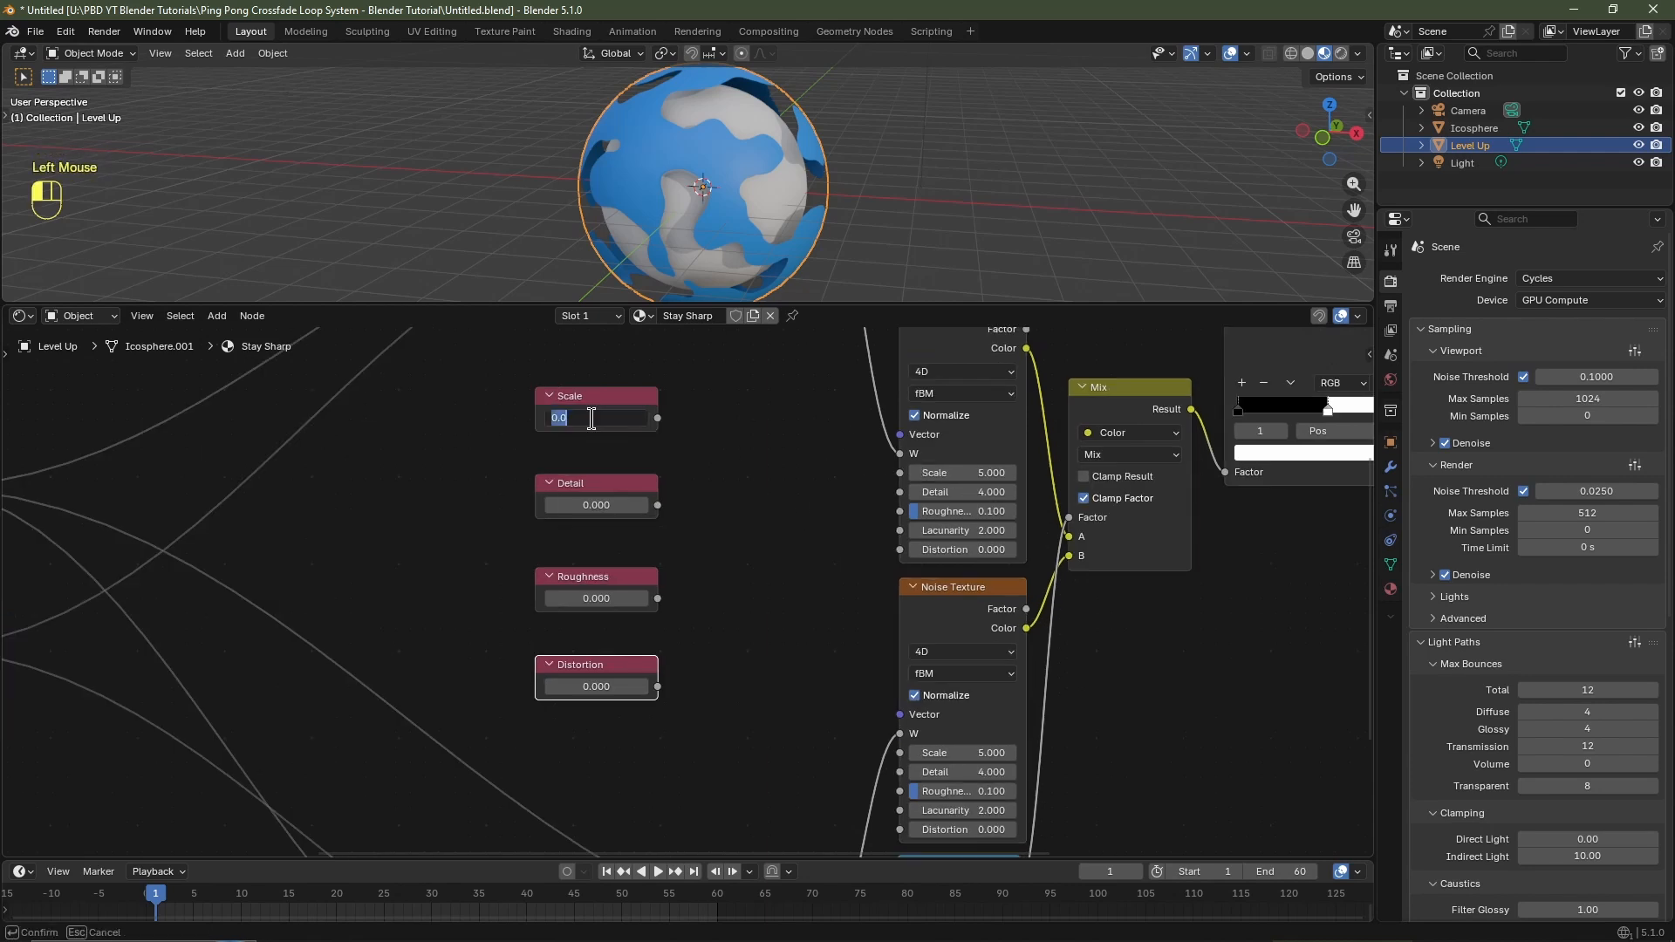
{"action": "key", "text": "Return"}
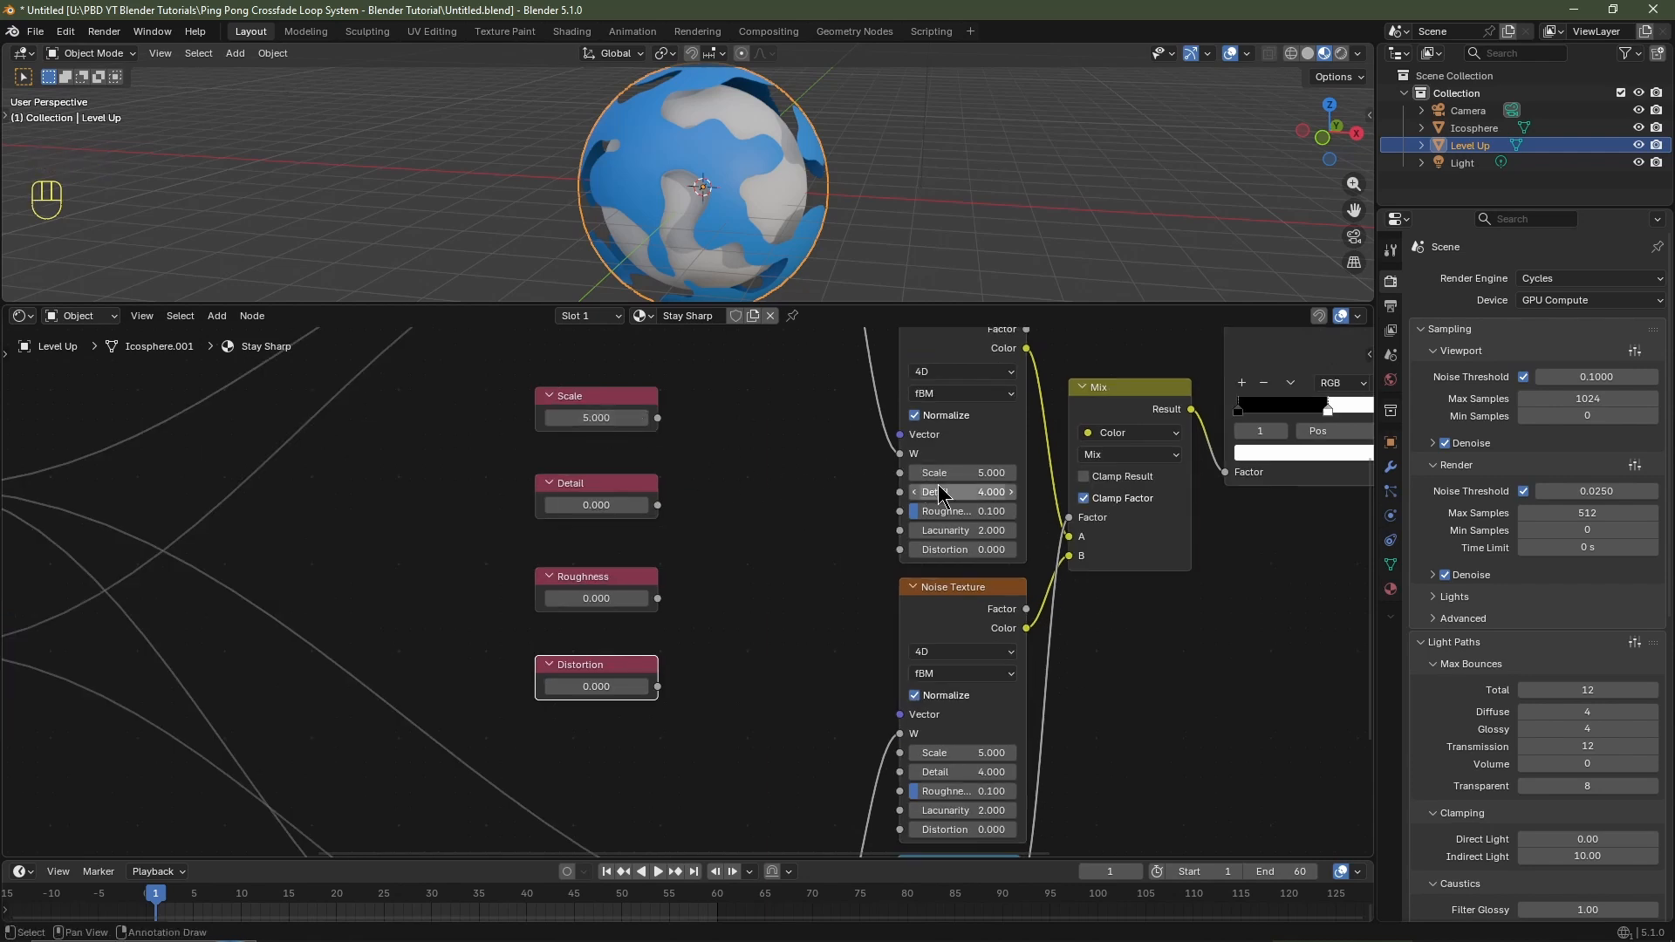
{"action": "left_click", "coordinate": [592, 509]}
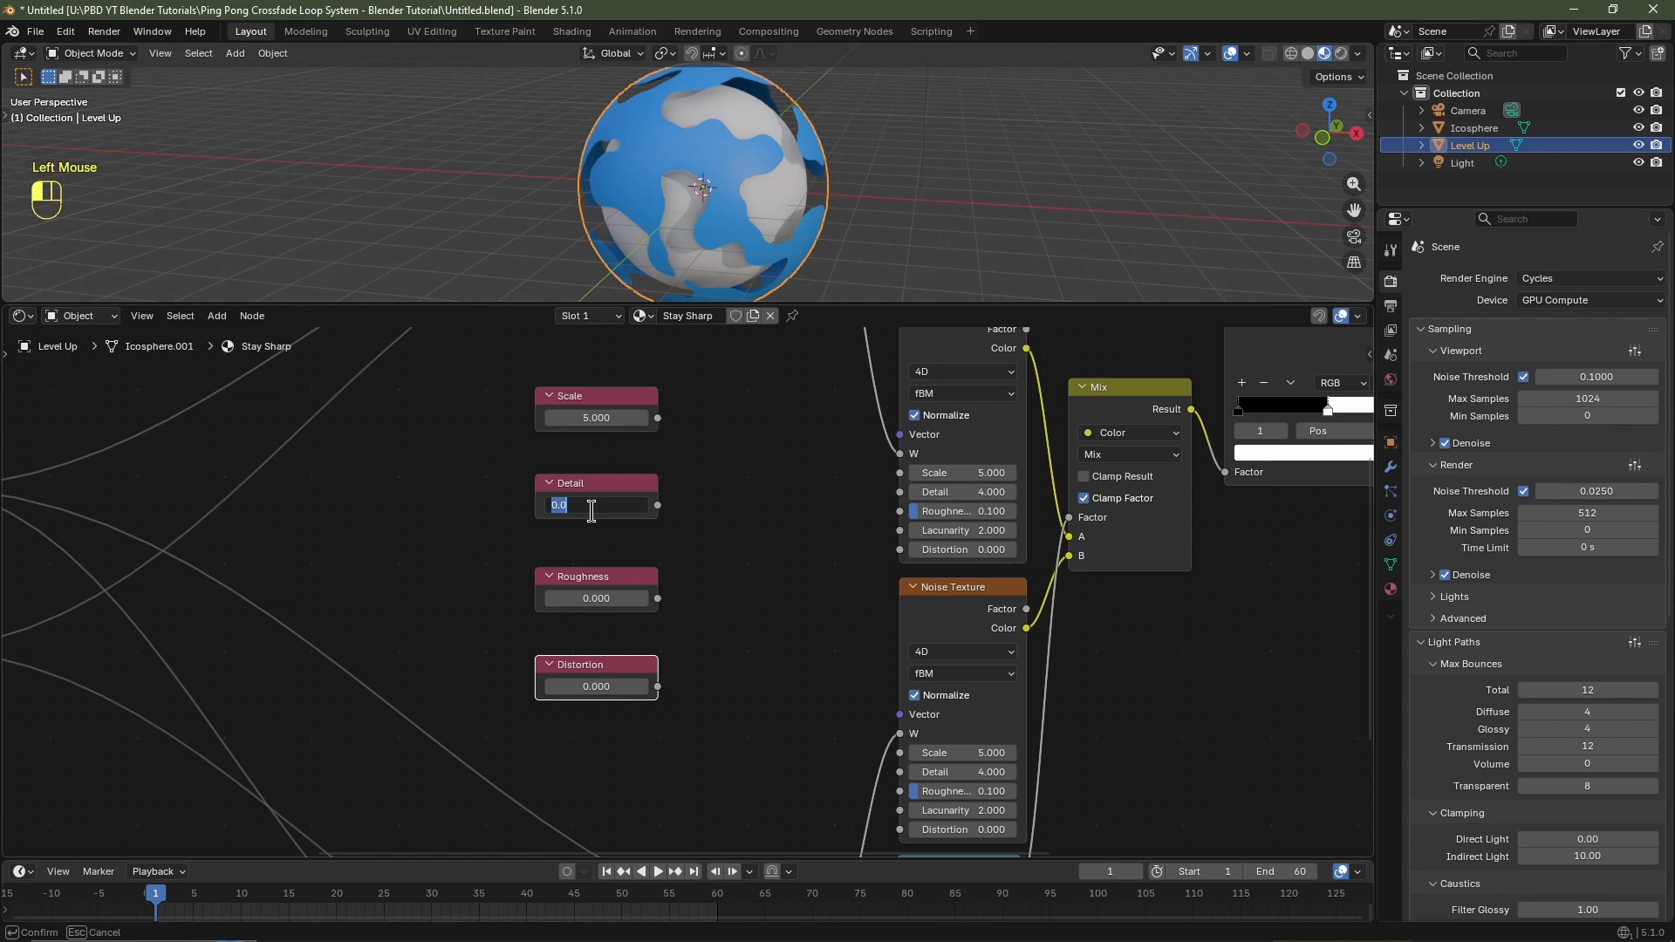
{"action": "type", "text": "4"}
{"action": "key", "text": "Return"}
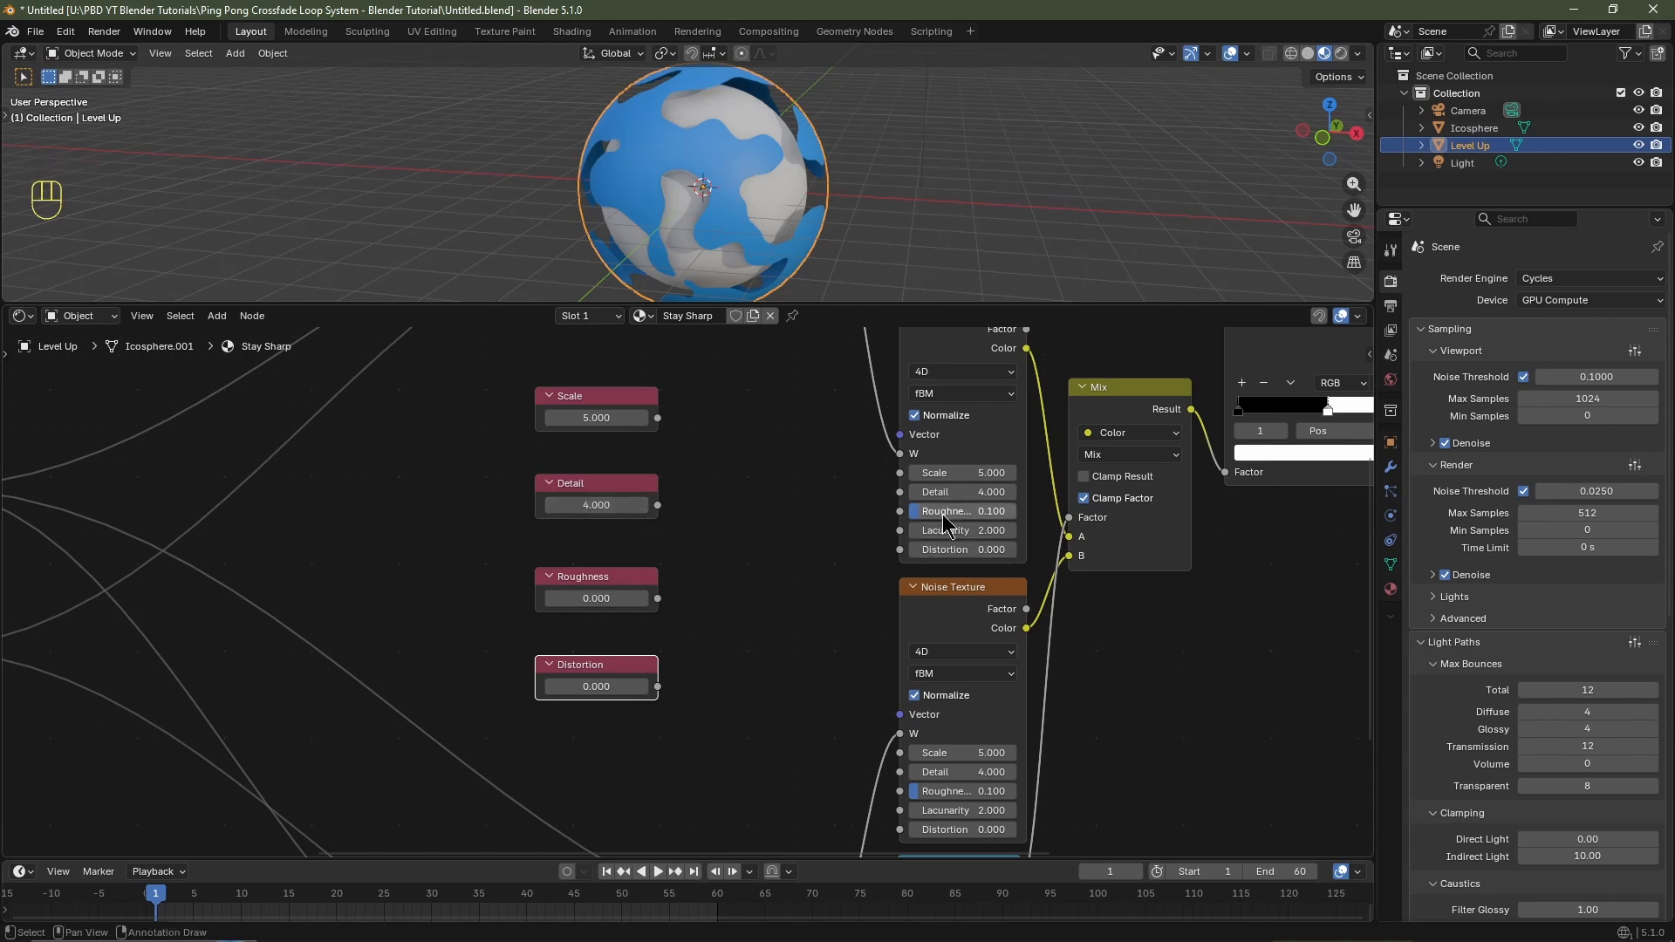
{"action": "left_click", "coordinate": [583, 600]}
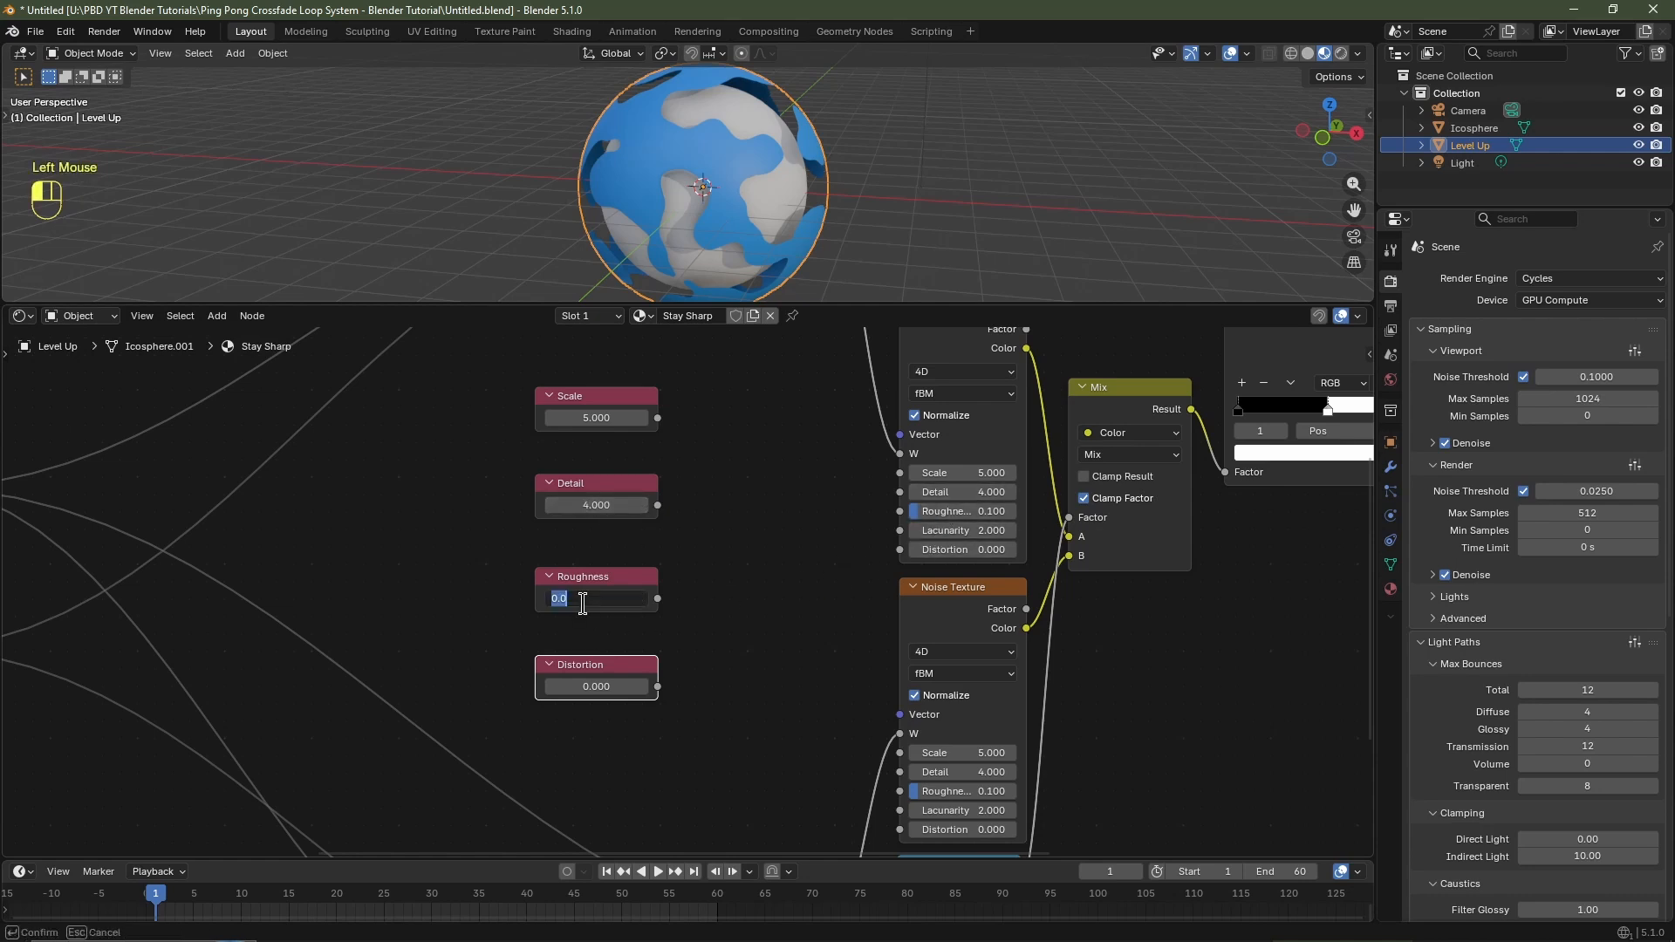
{"action": "type", "text": ".1"}
{"action": "key", "text": "Return"}
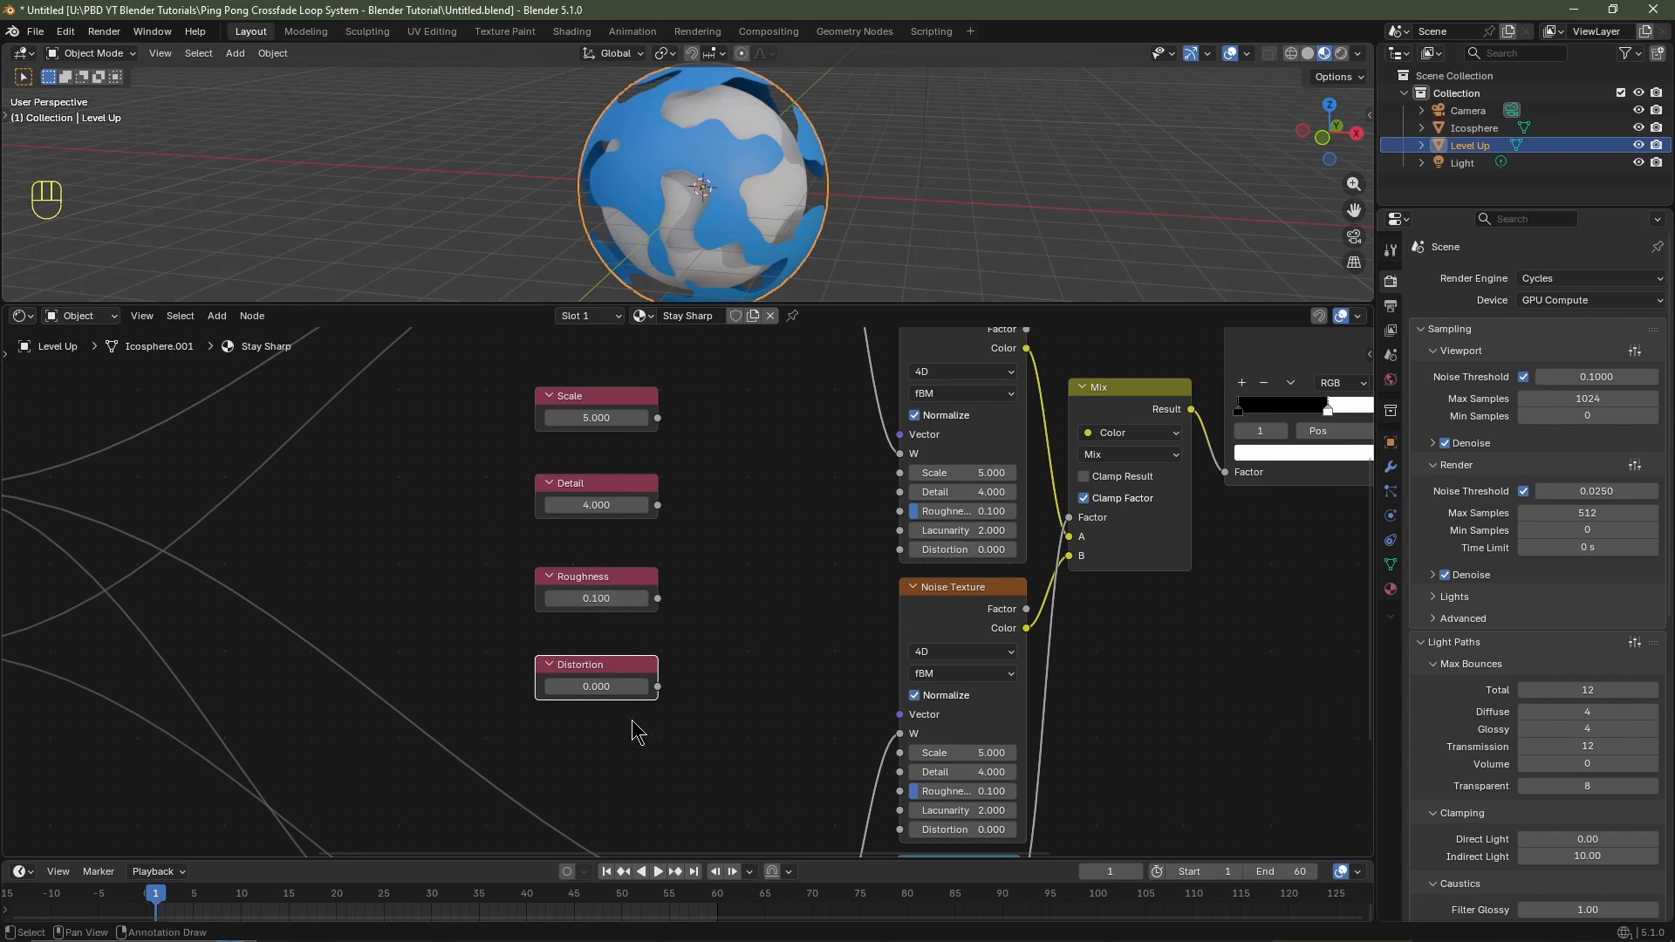
{"action": "left_click", "coordinate": [757, 611]}
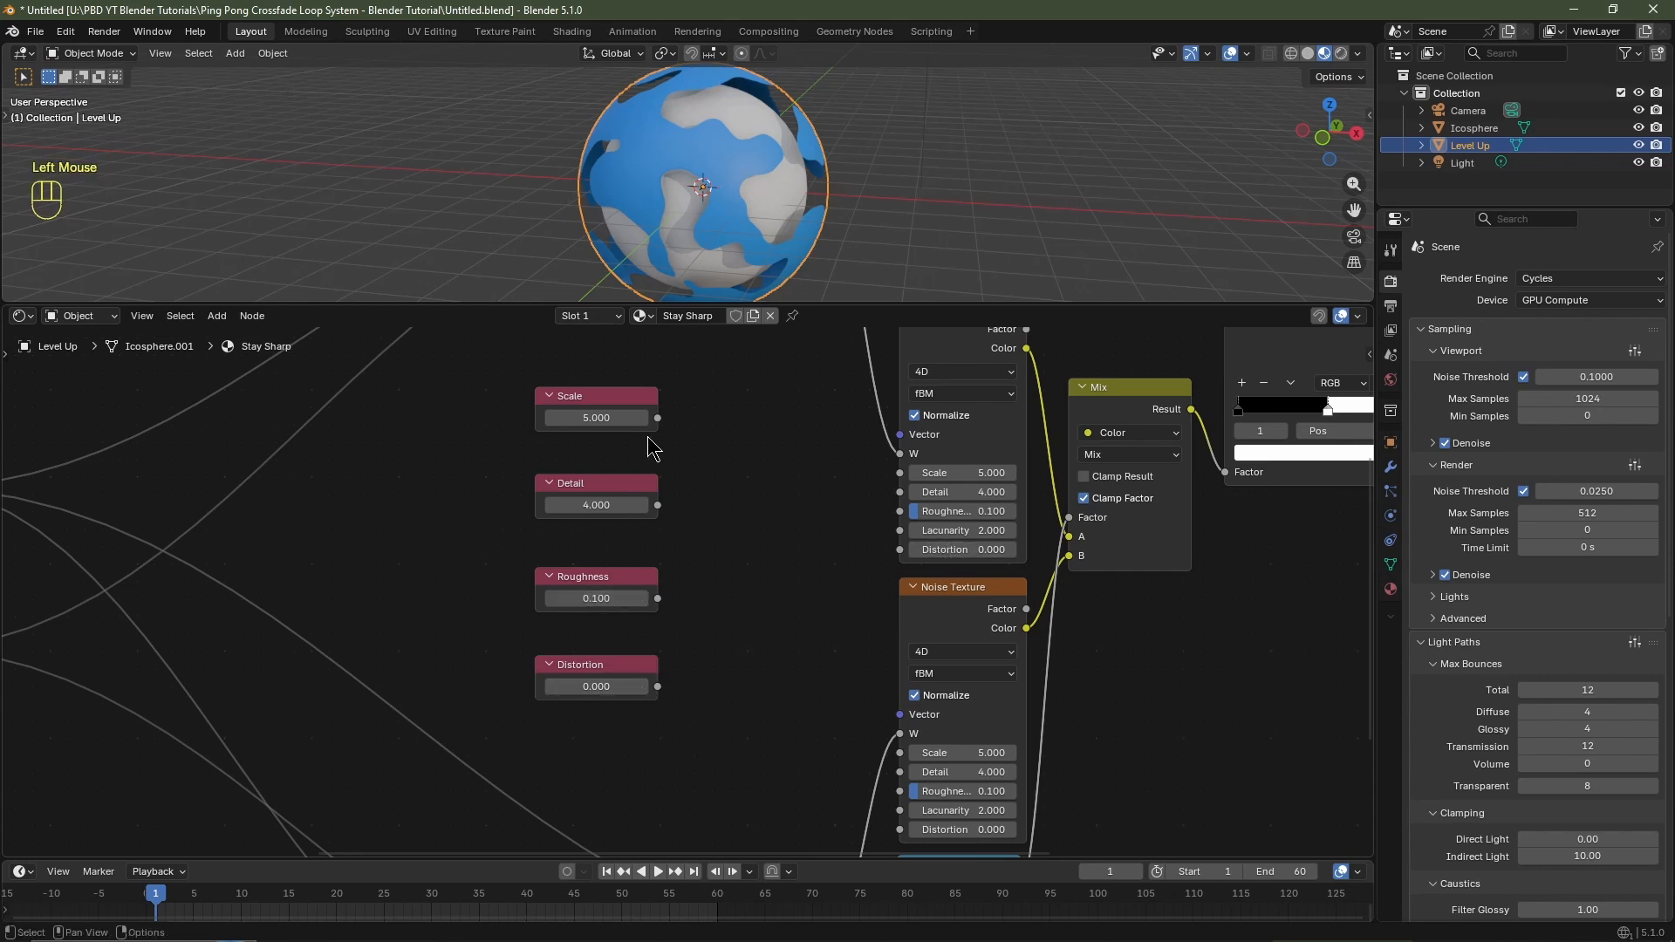
Connect the Scale and Detail Value nodes to the matching inputs of both Noise Textures.
{"action": "left_click", "coordinate": [593, 389]}
{"action": "left_click_drag", "start_coordinate": [658, 418], "coordinate": [911, 751]}
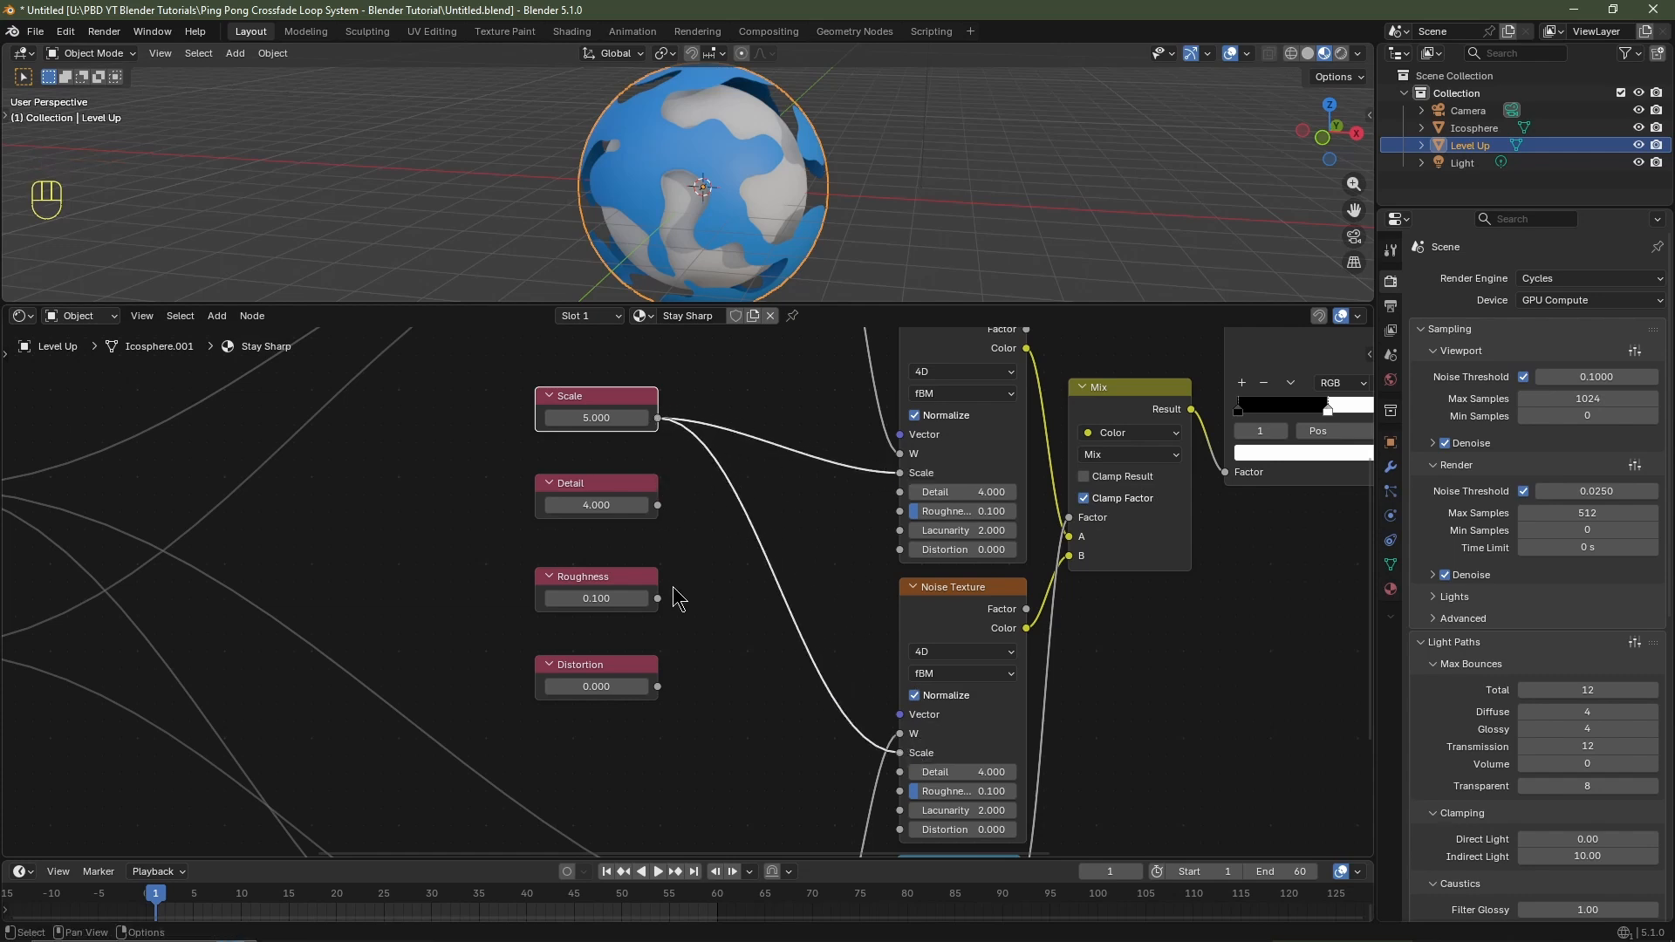
{"action": "left_click_drag", "start_coordinate": [658, 506], "coordinate": [900, 492]}
{"action": "left_click_drag", "start_coordinate": [658, 505], "coordinate": [899, 772]}
Connect the Roughness and Distortion Value nodes to the matching inputs of both Noise Textures.
{"action": "left_click_drag", "start_coordinate": [658, 598], "coordinate": [900, 511]}
{"action": "left_click_drag", "start_coordinate": [658, 598], "coordinate": [900, 791]}
{"action": "left_click_drag", "start_coordinate": [658, 687], "coordinate": [900, 550]}
{"action": "left_click_drag", "start_coordinate": [658, 686], "coordinate": [899, 775]}
Vary the shared Scale, Detail, Roughness and Distortion values to test their effect on the sphere's pattern.
{"action": "middle_click_drag", "start_coordinate": [588, 422], "coordinate": [595, 542]}
{"action": "mouse_move", "coordinate": [580, 483]}
{"action": "left_mouse_down"}
{"action": "mouse_move", "coordinate": [659, 482]}
{"action": "mouse_move", "coordinate": [580, 482]}
{"action": "left_mouse_up"}
{"action": "mouse_move", "coordinate": [609, 569]}
{"action": "left_mouse_down"}
{"action": "mouse_move", "coordinate": [650, 569]}
{"action": "mouse_move", "coordinate": [608, 569]}
{"action": "left_mouse_up"}
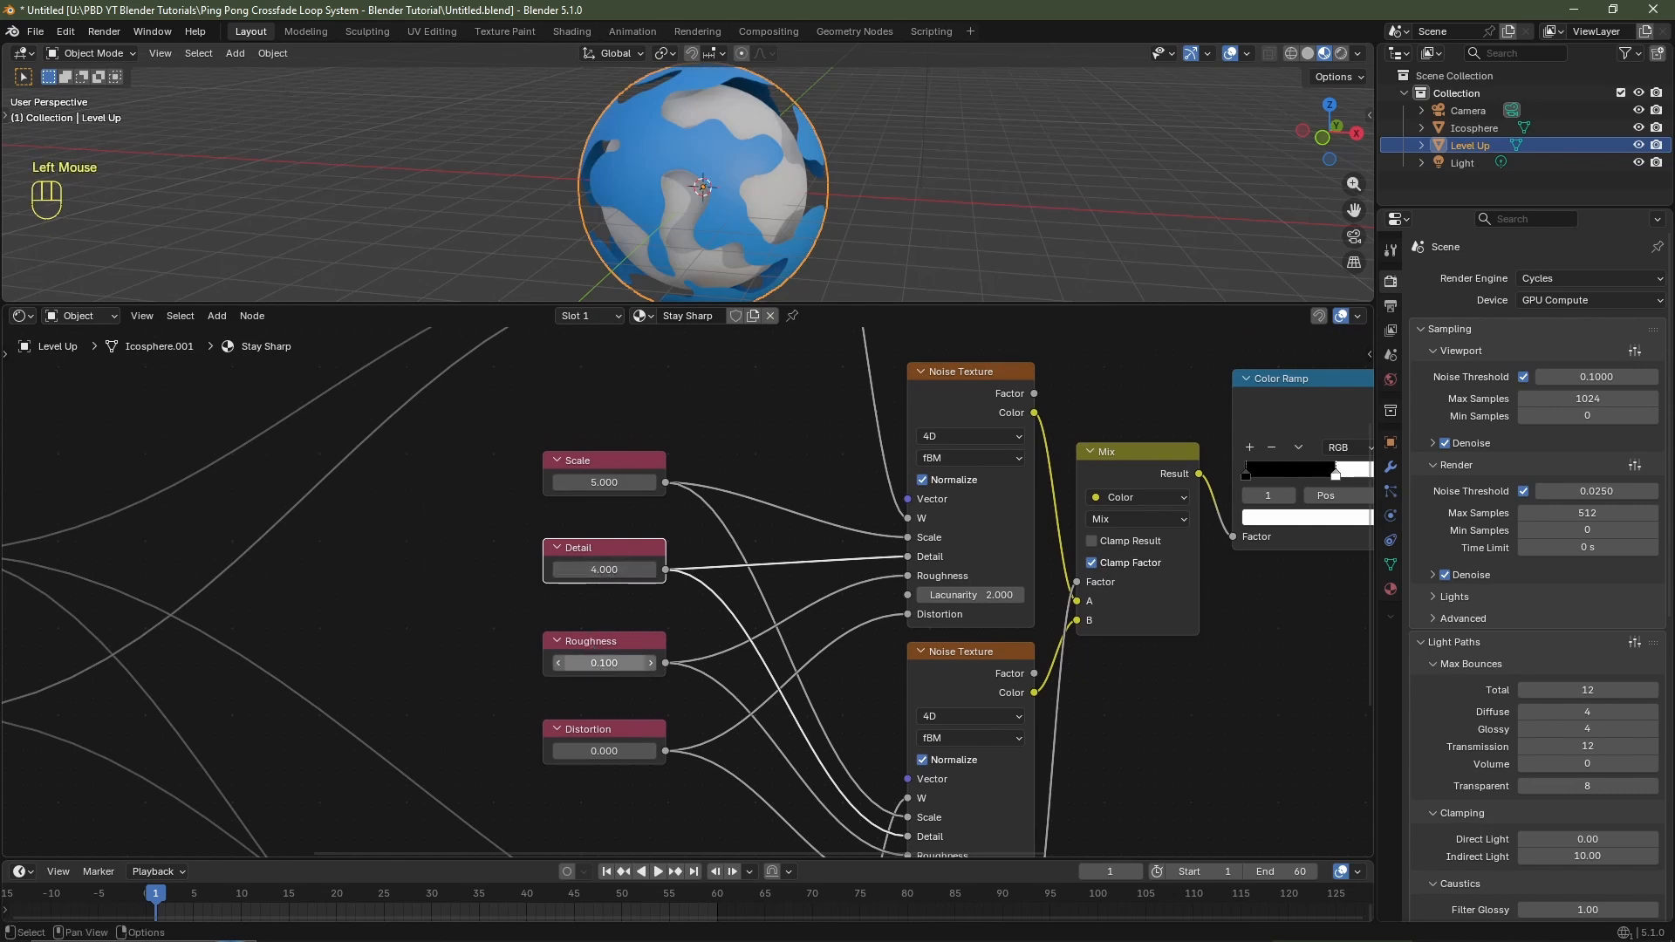
{"action": "mouse_move", "coordinate": [596, 663]}
{"action": "left_mouse_down"}
{"action": "mouse_move", "coordinate": [628, 663]}
{"action": "mouse_move", "coordinate": [596, 663]}
{"action": "left_mouse_up"}
{"action": "mouse_move", "coordinate": [604, 751]}
{"action": "left_mouse_down"}
{"action": "mouse_move", "coordinate": [659, 751]}
{"action": "mouse_move", "coordinate": [627, 751]}
{"action": "left_mouse_up"}
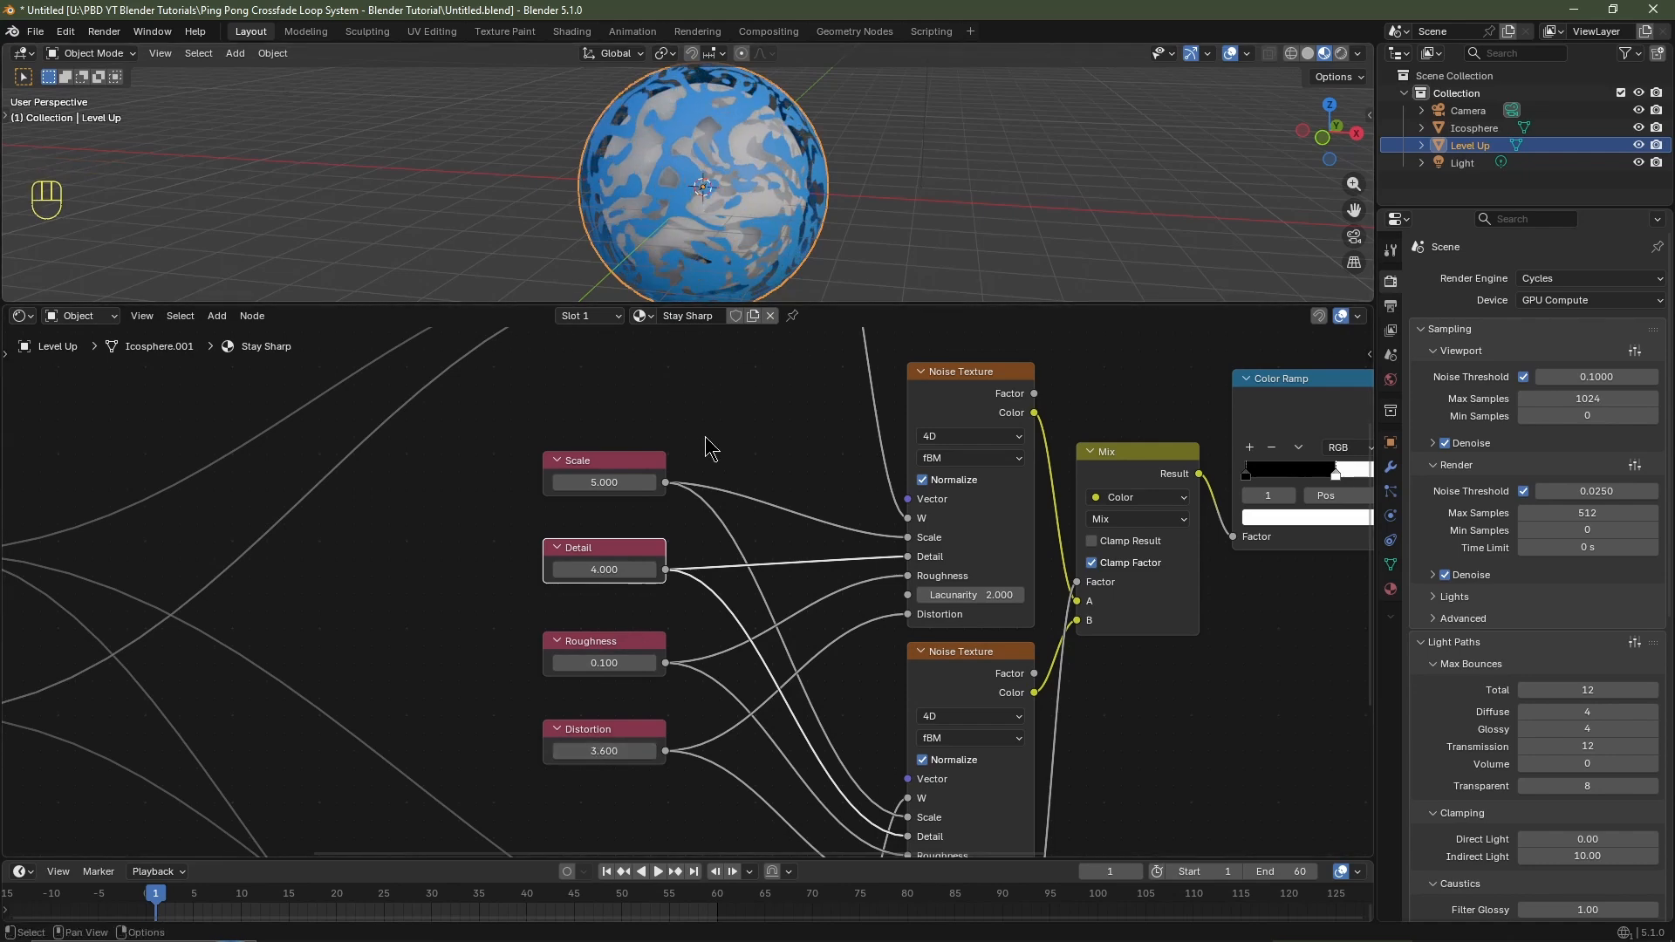
Enclose all nodes up to and including the Mix node in a frame labelled "Ping Pong Crossfade Loop System".
{"action": "key", "text": "Home"}
{"action": "left_click_drag", "start_coordinate": [872, 404], "coordinate": [188, 836]}
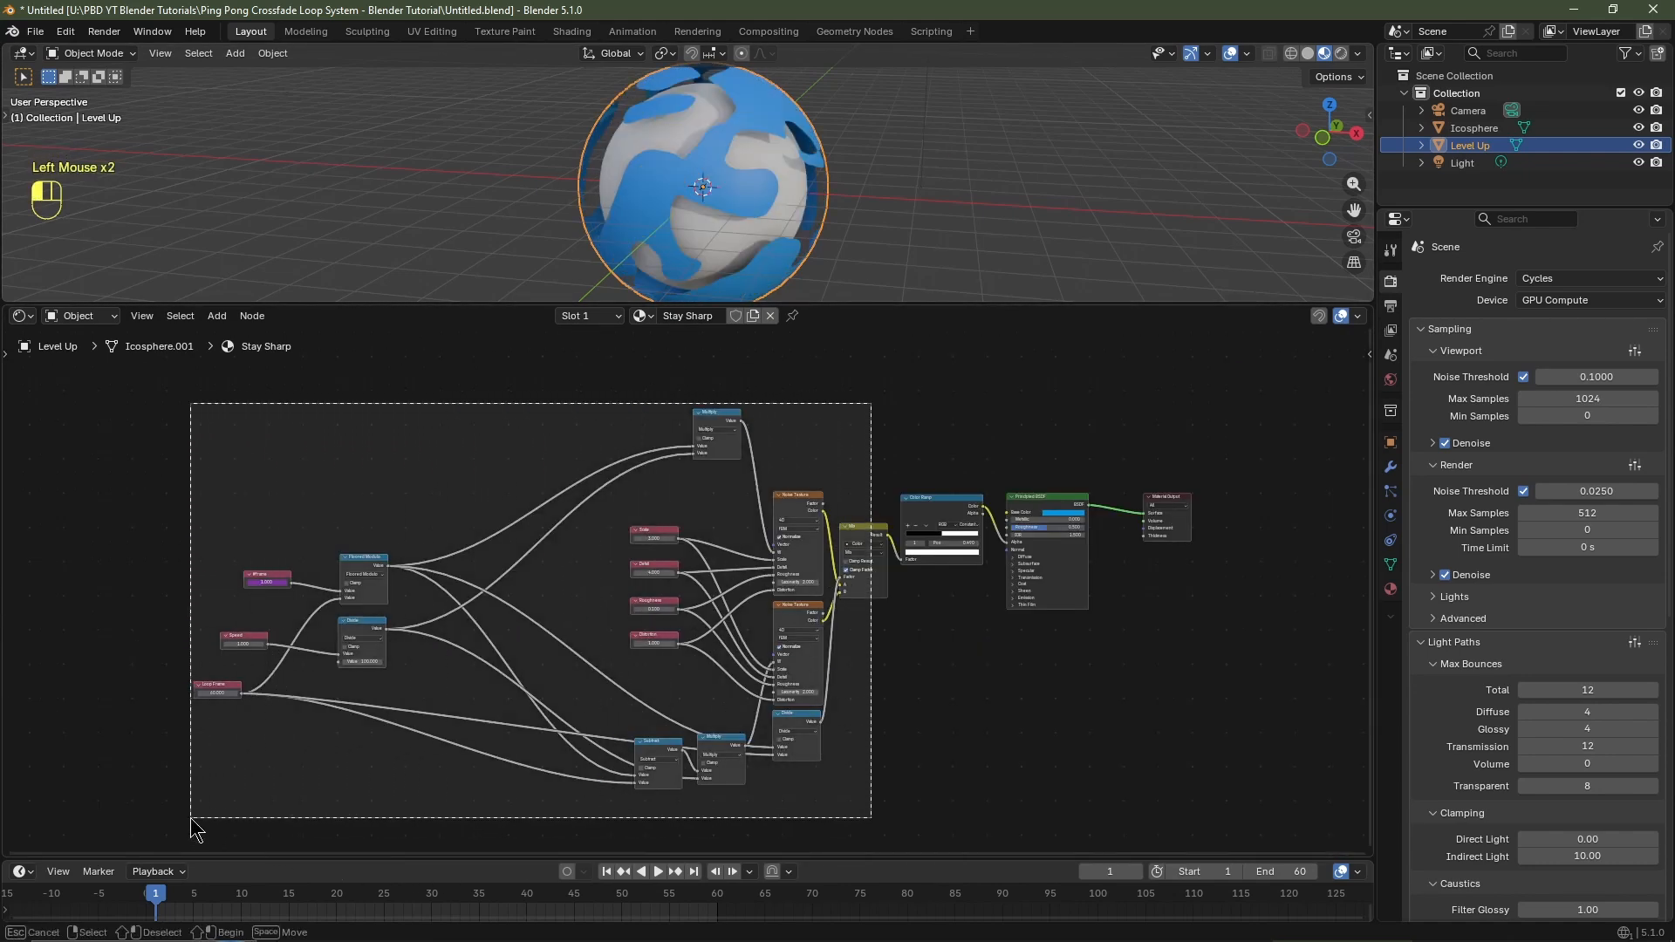
{"action": "key", "text": "ctrl+j"}
{"action": "key", "text": "F2"}
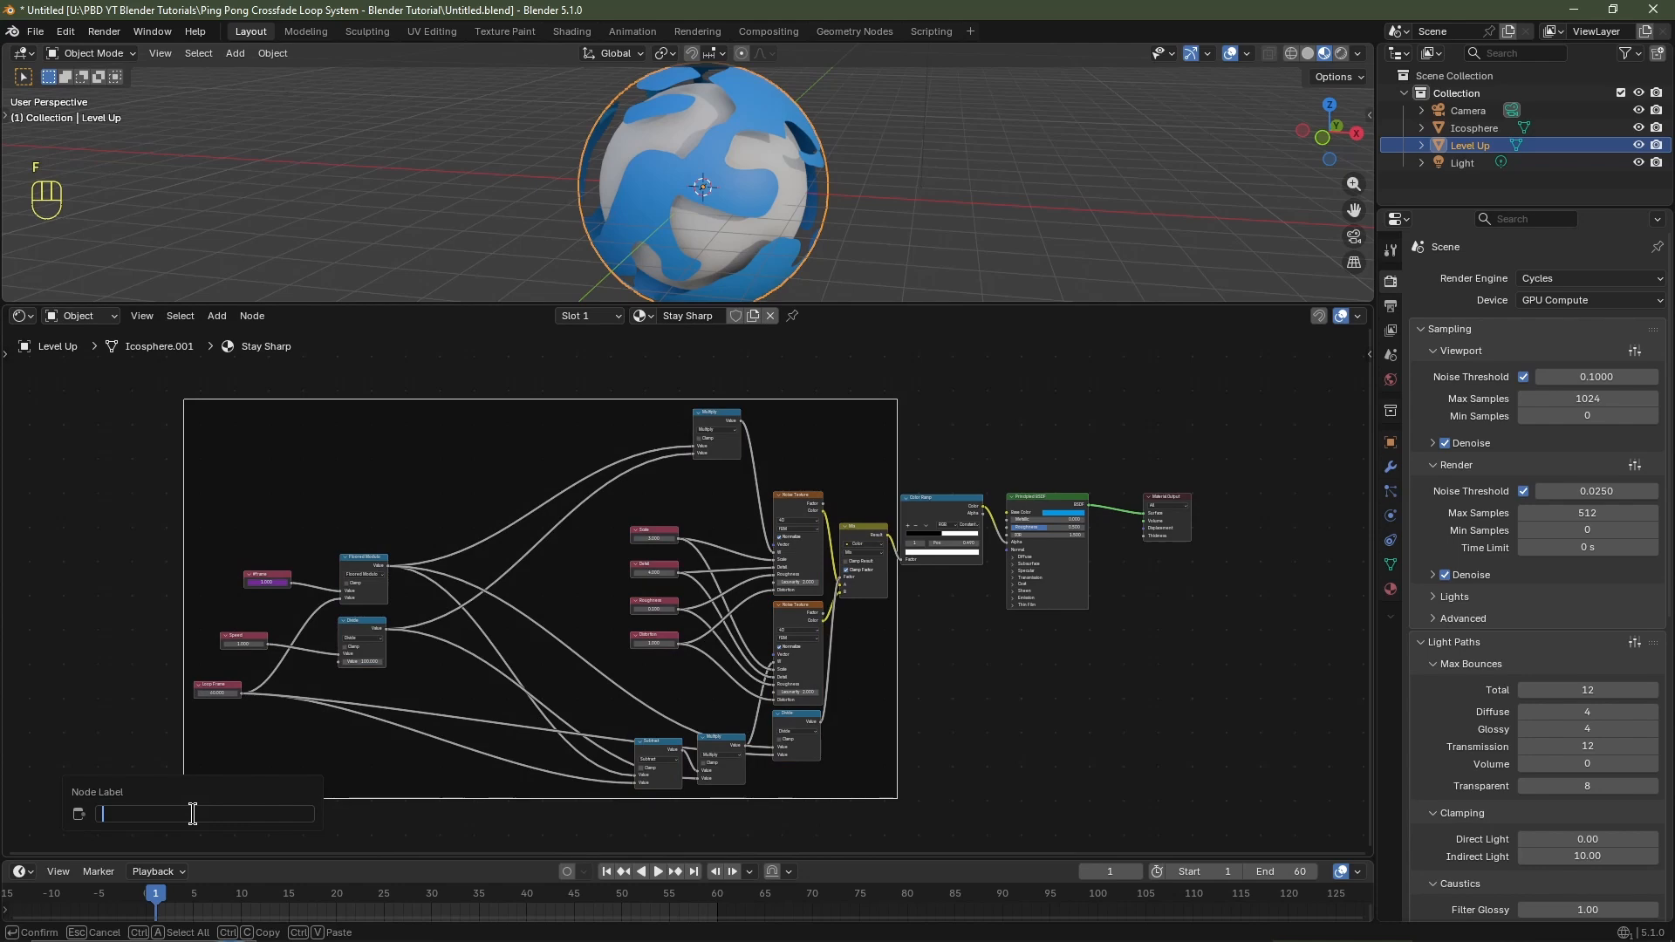
{"action": "type", "text": "Ping Pong Crossfade Loop Syst"}
{"action": "type", "text": "em"}
{"action": "key", "text": "Return"}
Enable a custom colour for the loop system frame and set it to a dark green.
{"action": "scroll", "coordinate": [541, 423], "scroll_direction": "up", "scroll_amount": 3}
{"action": "scroll", "coordinate": [464, 598], "scroll_direction": "up", "scroll_amount": 2}
{"action": "middle_click_drag", "start_coordinate": [541, 423], "coordinate": [541, 489]}
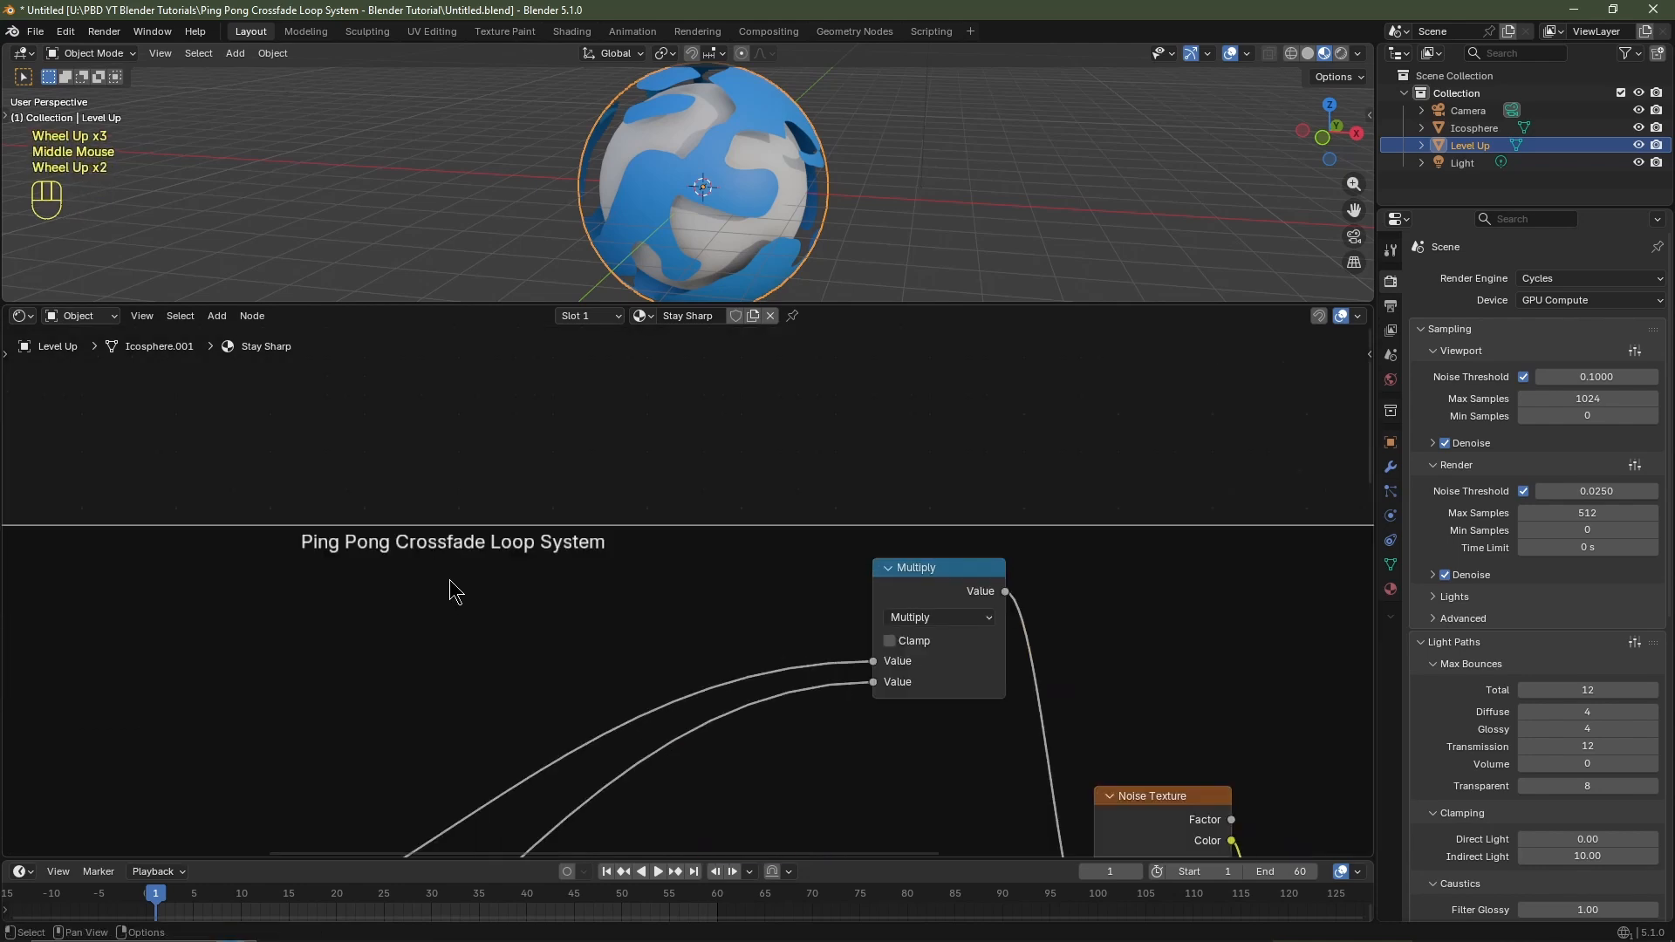
{"action": "scroll", "coordinate": [457, 579], "scroll_direction": "down", "scroll_amount": 3}
{"action": "scroll", "coordinate": [541, 489], "scroll_direction": "down", "scroll_amount": 1}
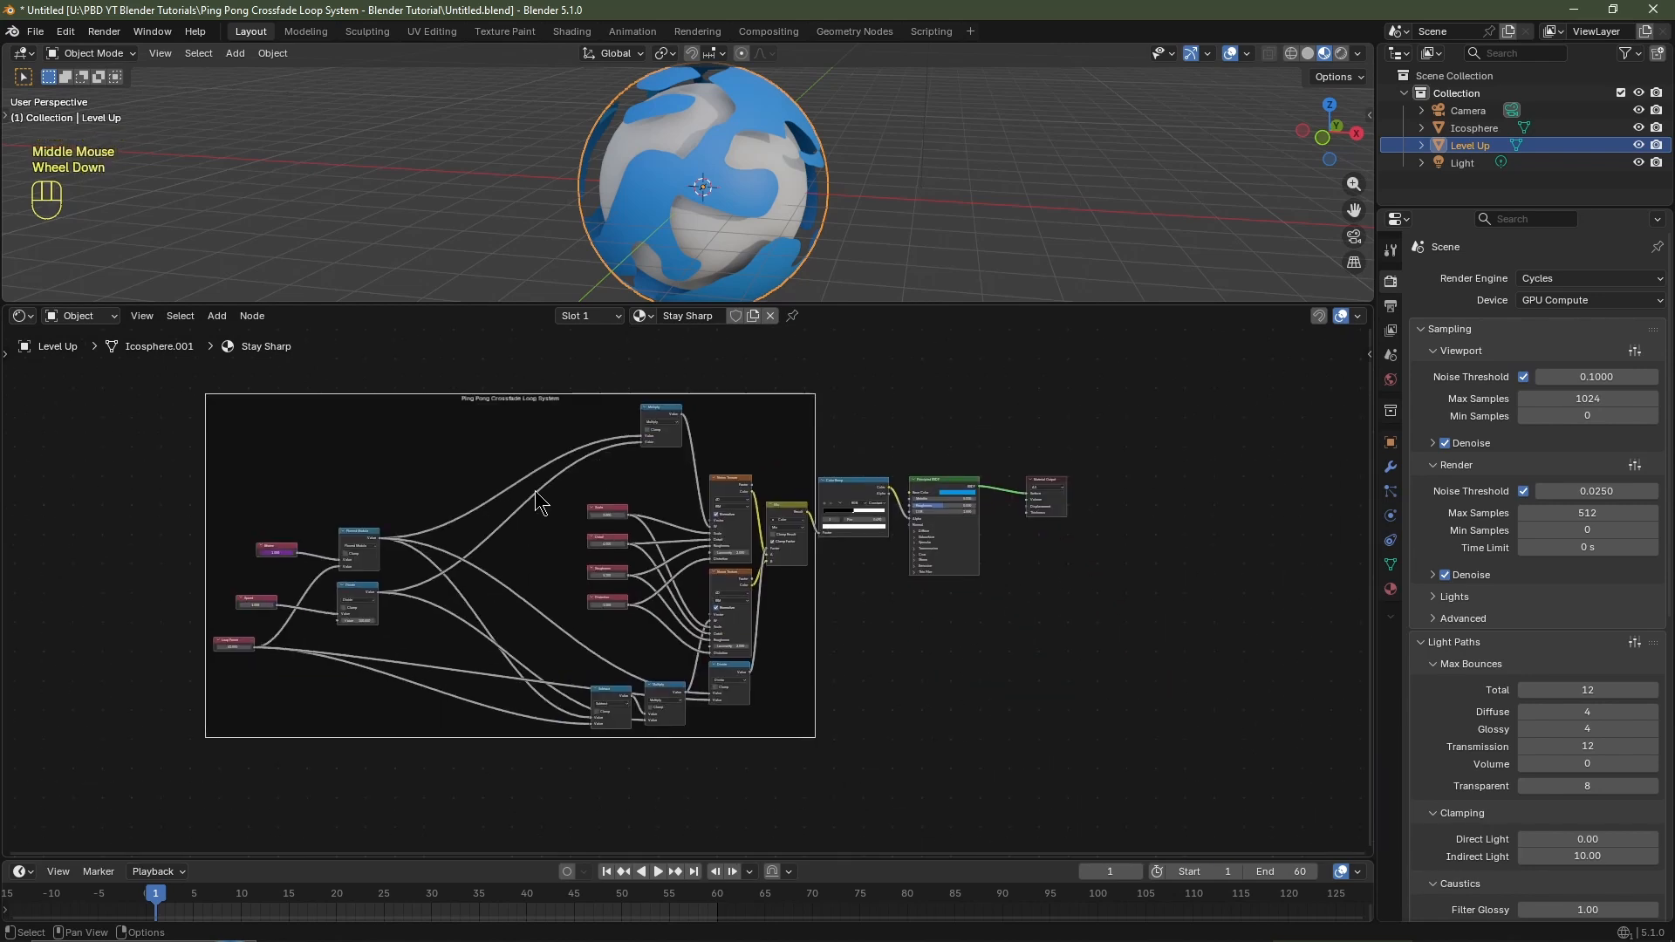
{"action": "key", "text": "n"}
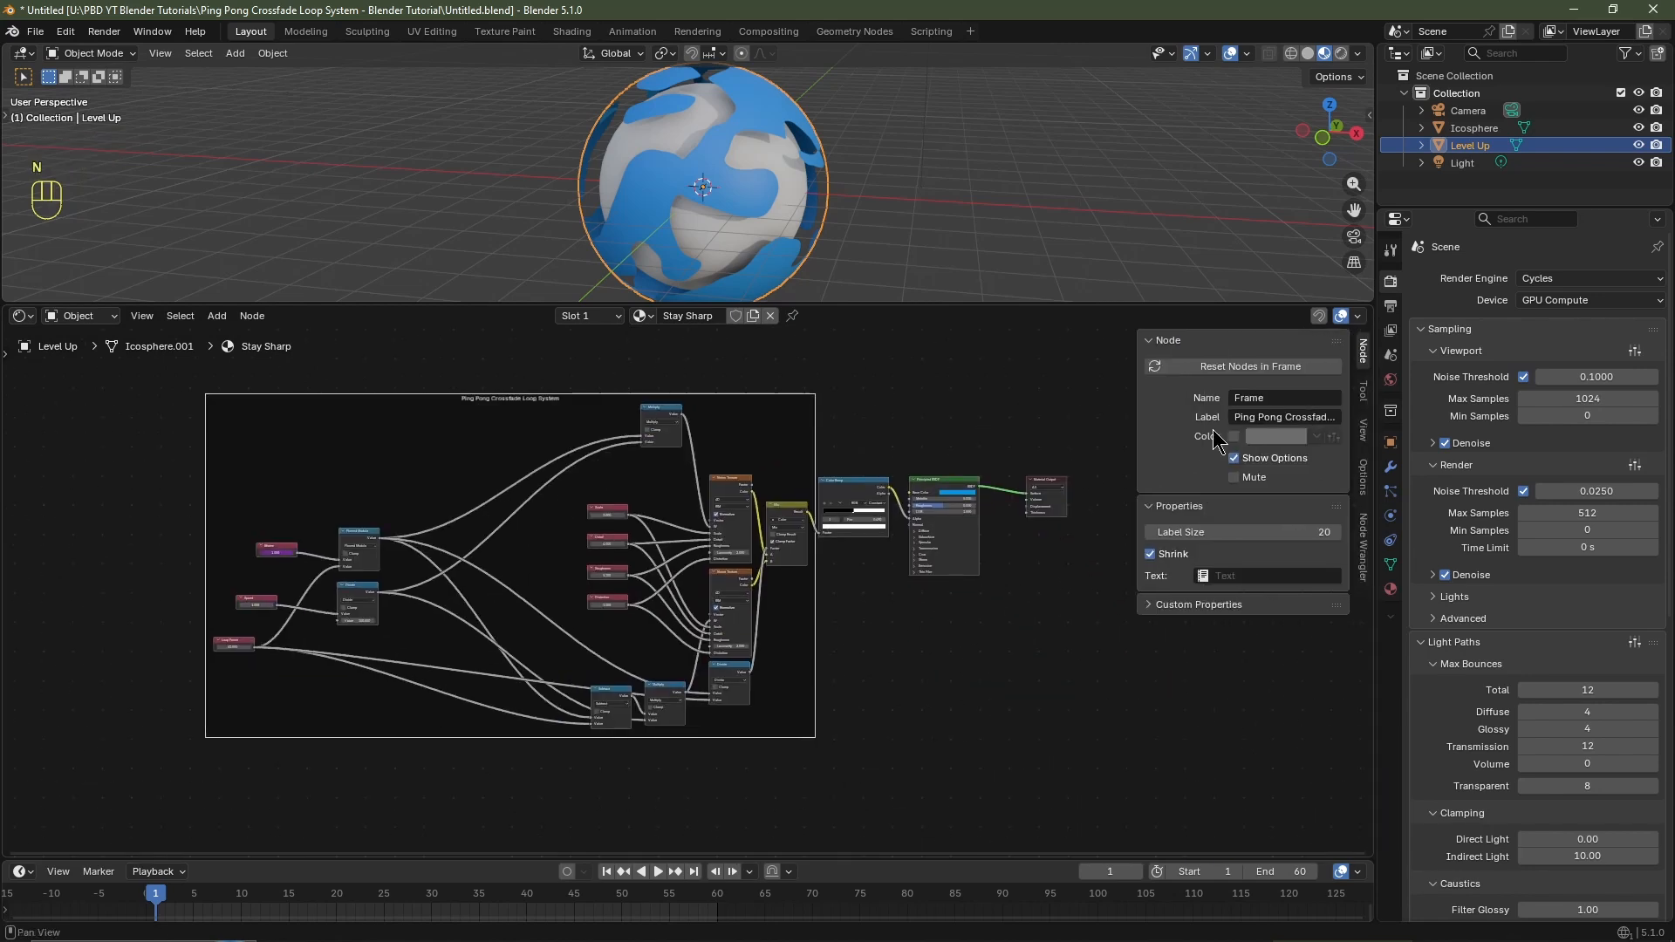
{"action": "left_click", "coordinate": [1234, 436]}
{"action": "left_click", "coordinate": [1274, 437]}
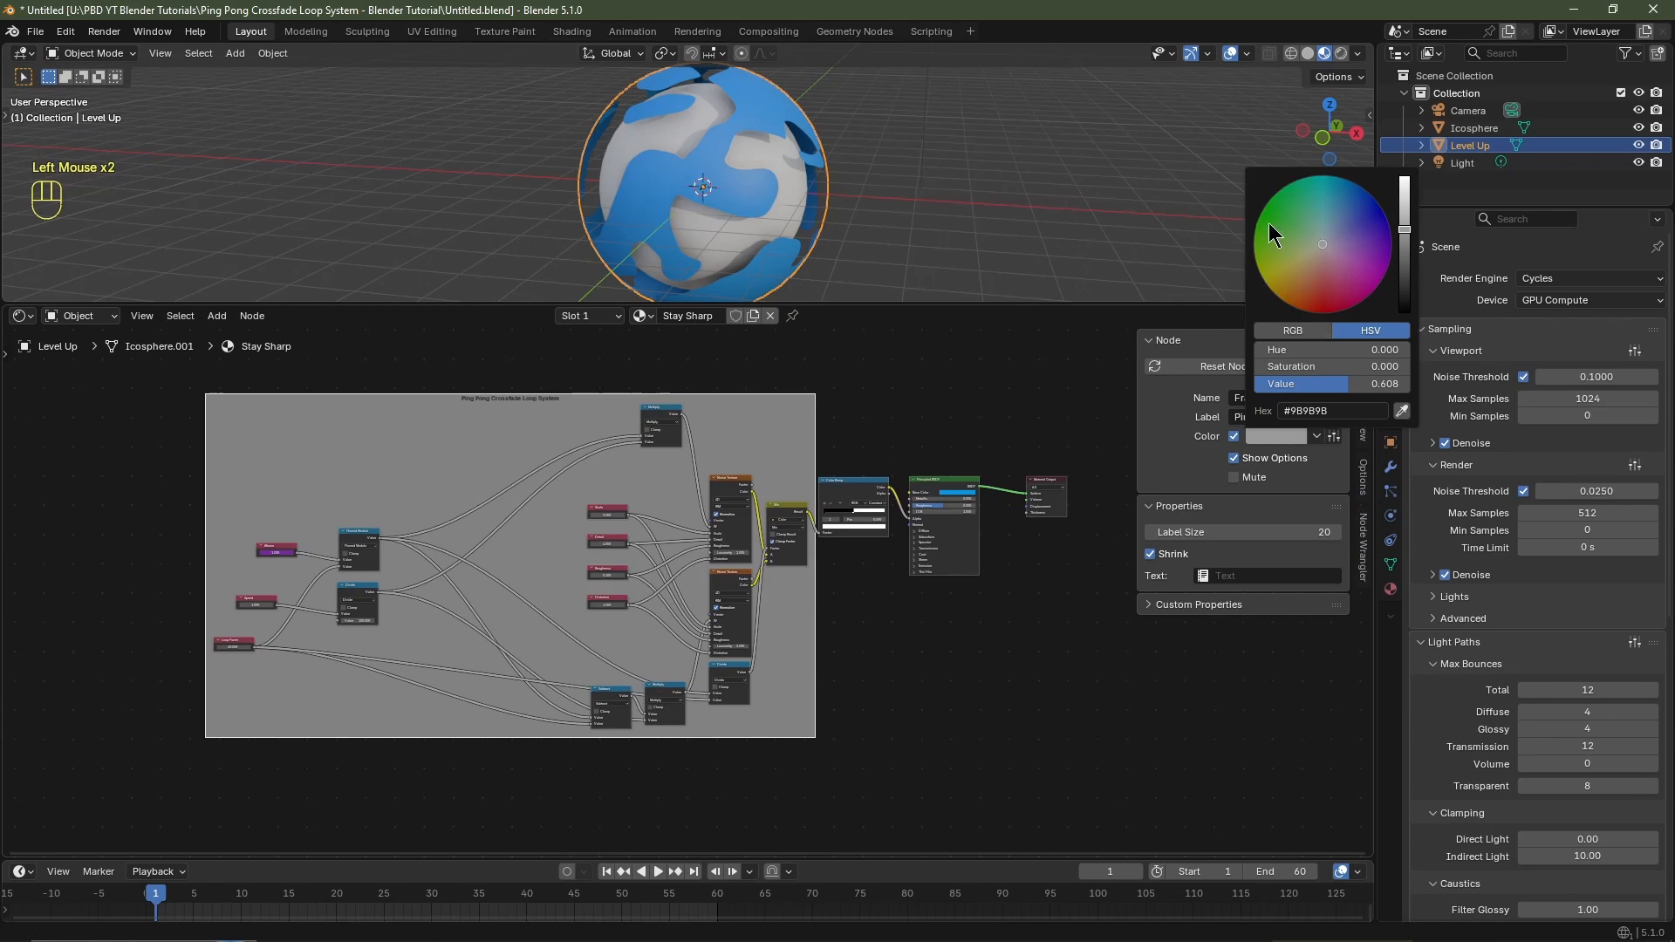
{"action": "left_click", "coordinate": [1288, 218]}
{"action": "scroll", "coordinate": [1288, 218], "scroll_direction": "down", "scroll_amount": 10}
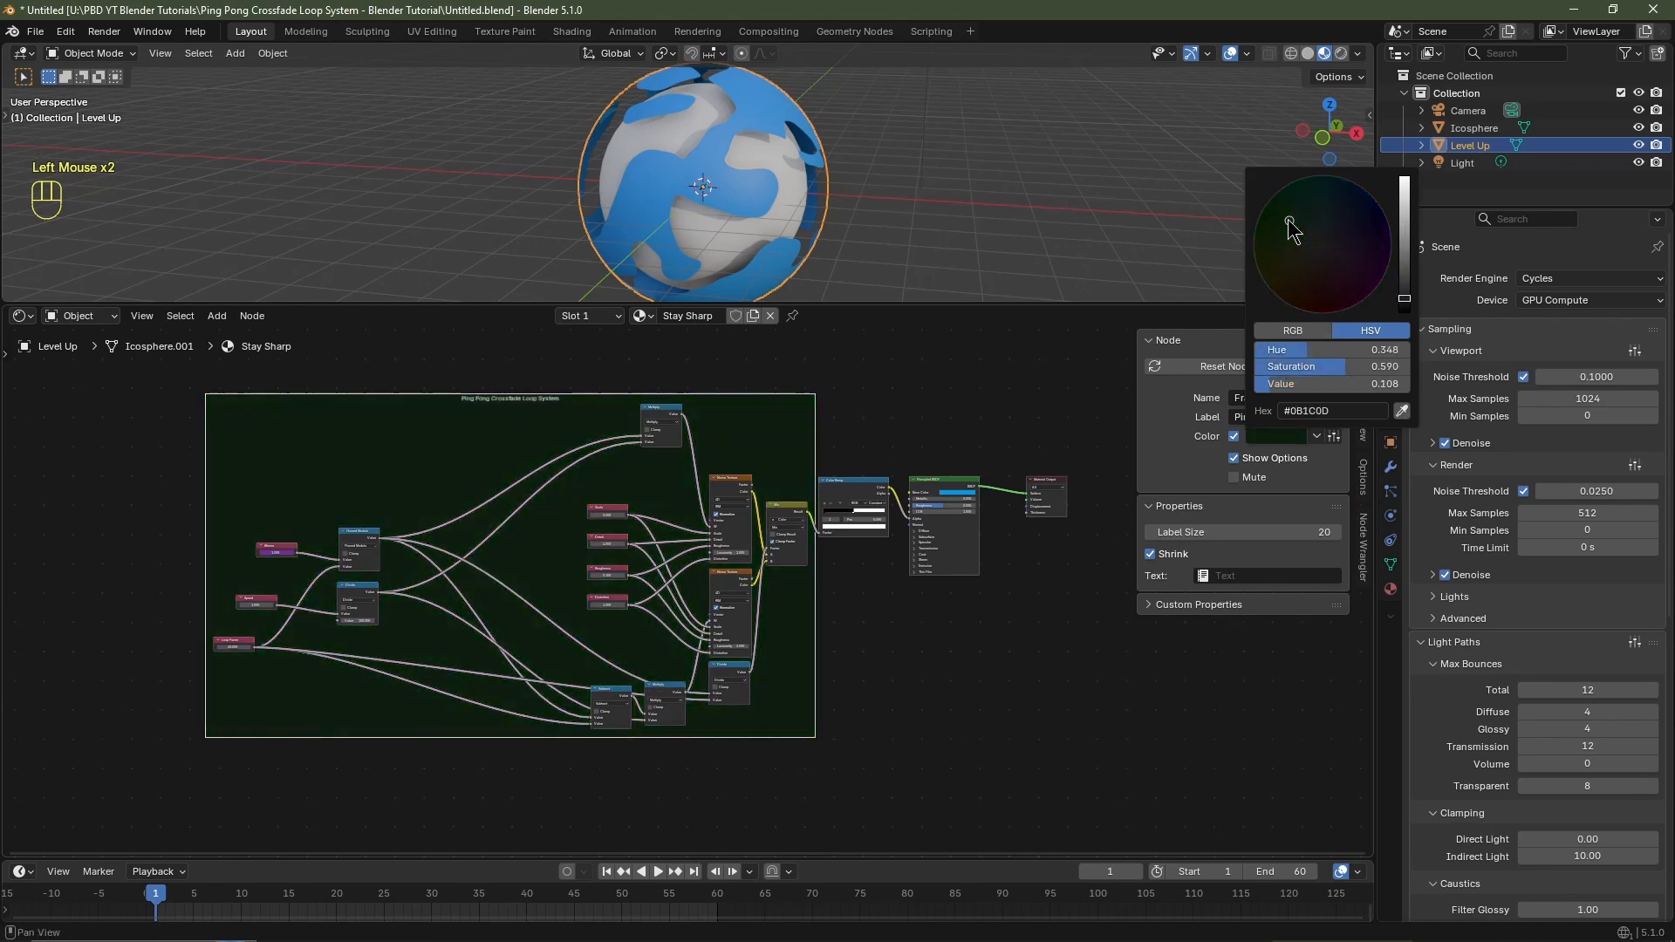
{"action": "scroll", "coordinate": [1288, 219], "scroll_direction": "up", "scroll_amount": 1}
{"action": "scroll", "coordinate": [968, 647], "scroll_direction": "up", "scroll_amount": 2}
{"action": "key", "text": "n"}
Move the Color Ramp, Principled BSDF and Material Output nodes farther from the green frame, and save the file.
{"action": "left_click_drag", "start_coordinate": [902, 388], "coordinate": [1121, 607]}
{"action": "key", "text": "g"}
{"action": "left_click", "coordinate": [1167, 617]}
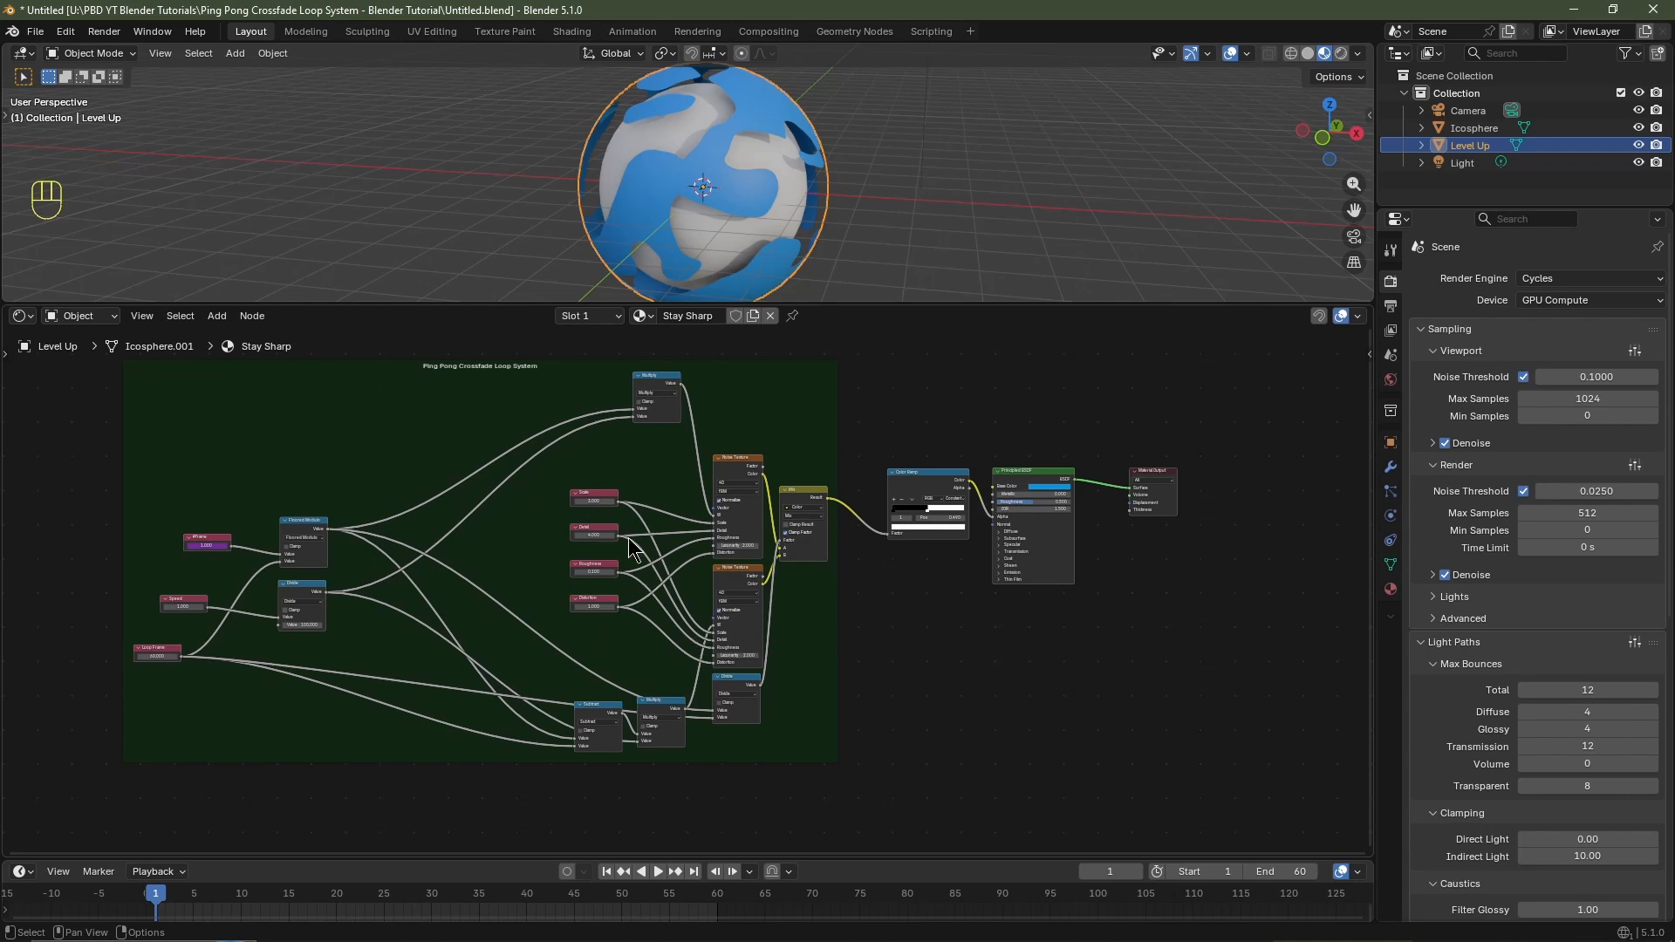
{"action": "scroll", "coordinate": [972, 684], "scroll_direction": "up", "scroll_amount": 4}
{"action": "key", "text": "ctrl+s"}
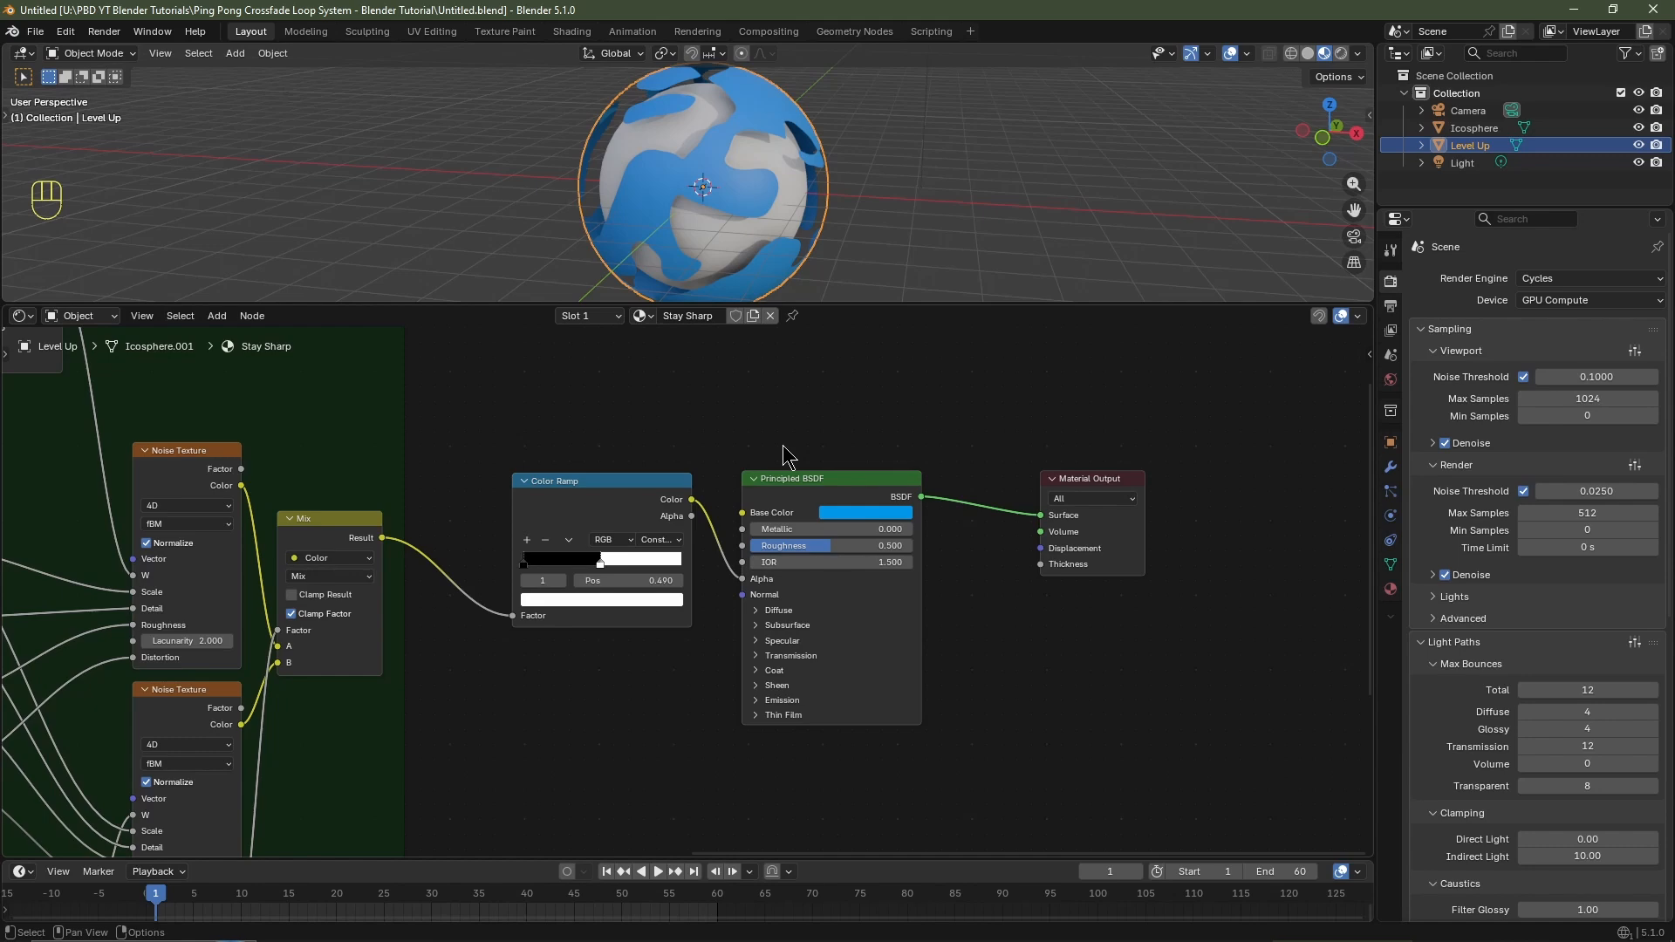
Save the project as a new file named "Like And Subscribe.blend".
{"action": "left_click", "coordinate": [35, 31]}
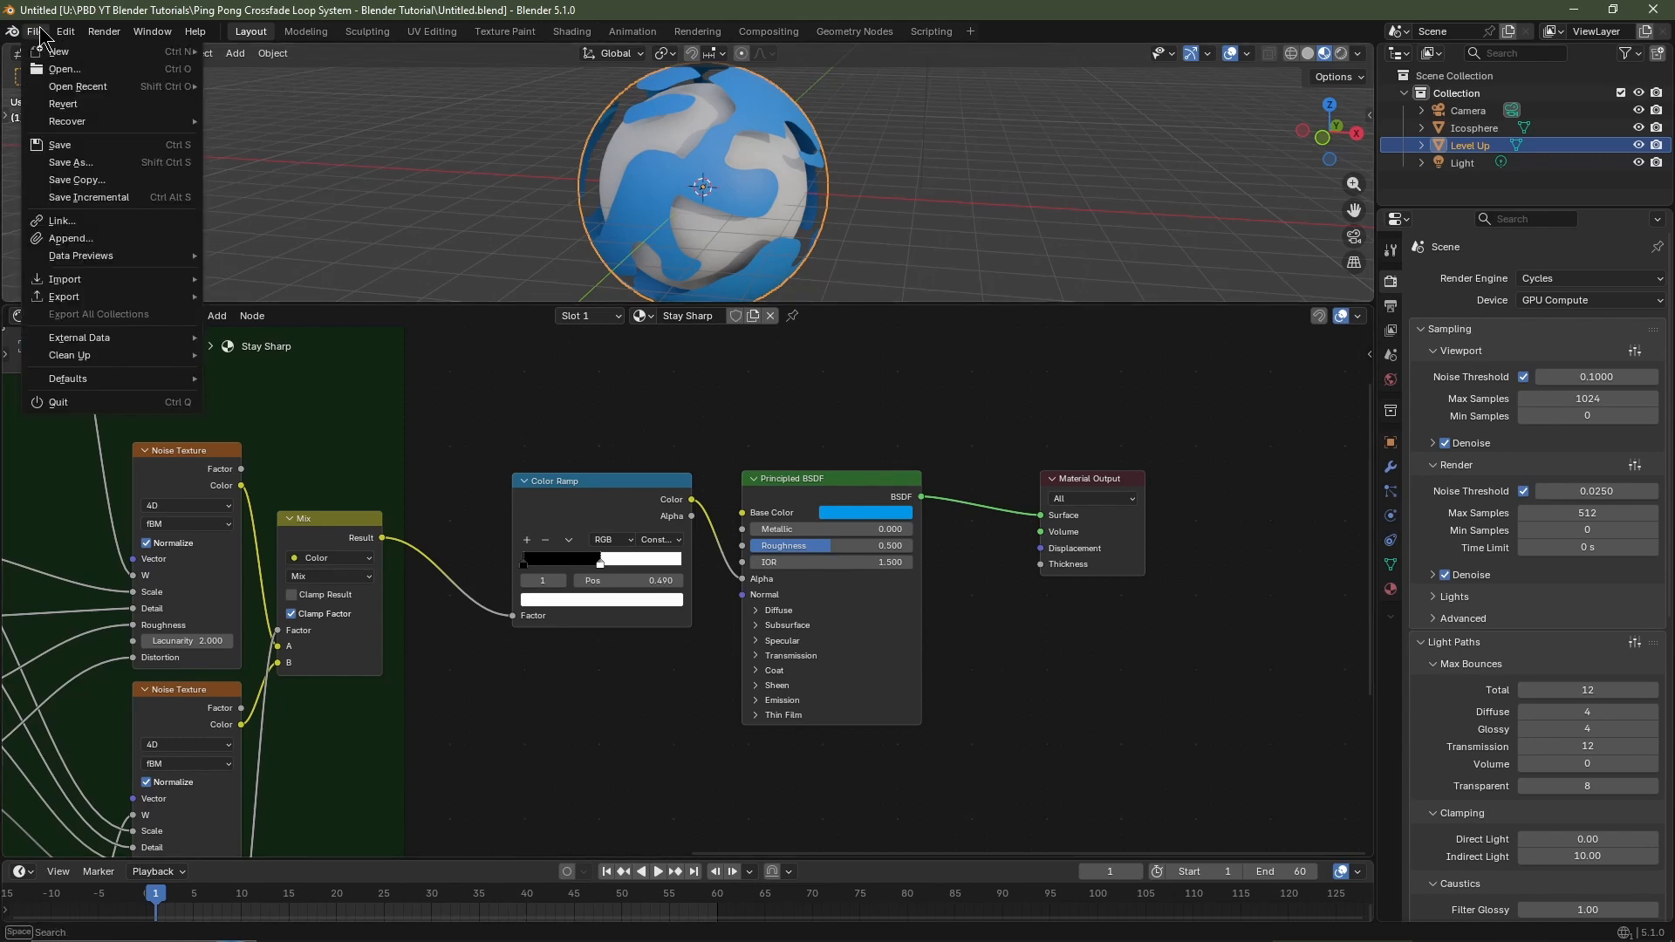
{"action": "left_click", "coordinate": [70, 163]}
{"action": "left_click", "coordinate": [644, 706]}
{"action": "type", "text": "Li"}
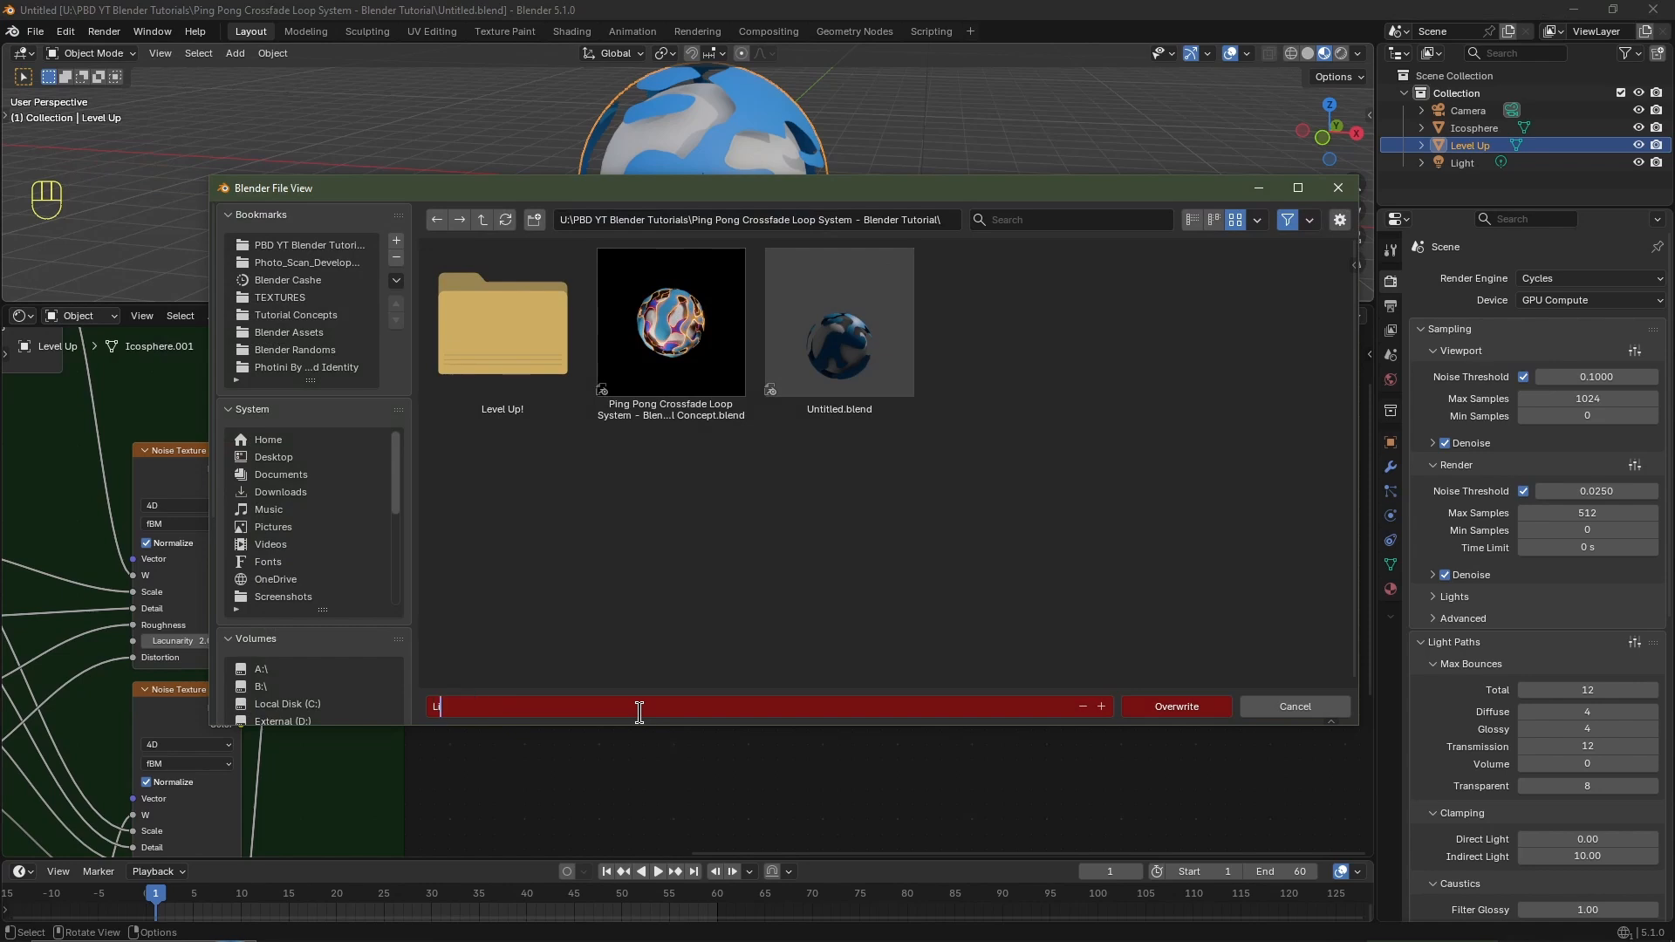
{"action": "type", "text": "ke And Subscribe"}
{"action": "key", "text": "Return"}
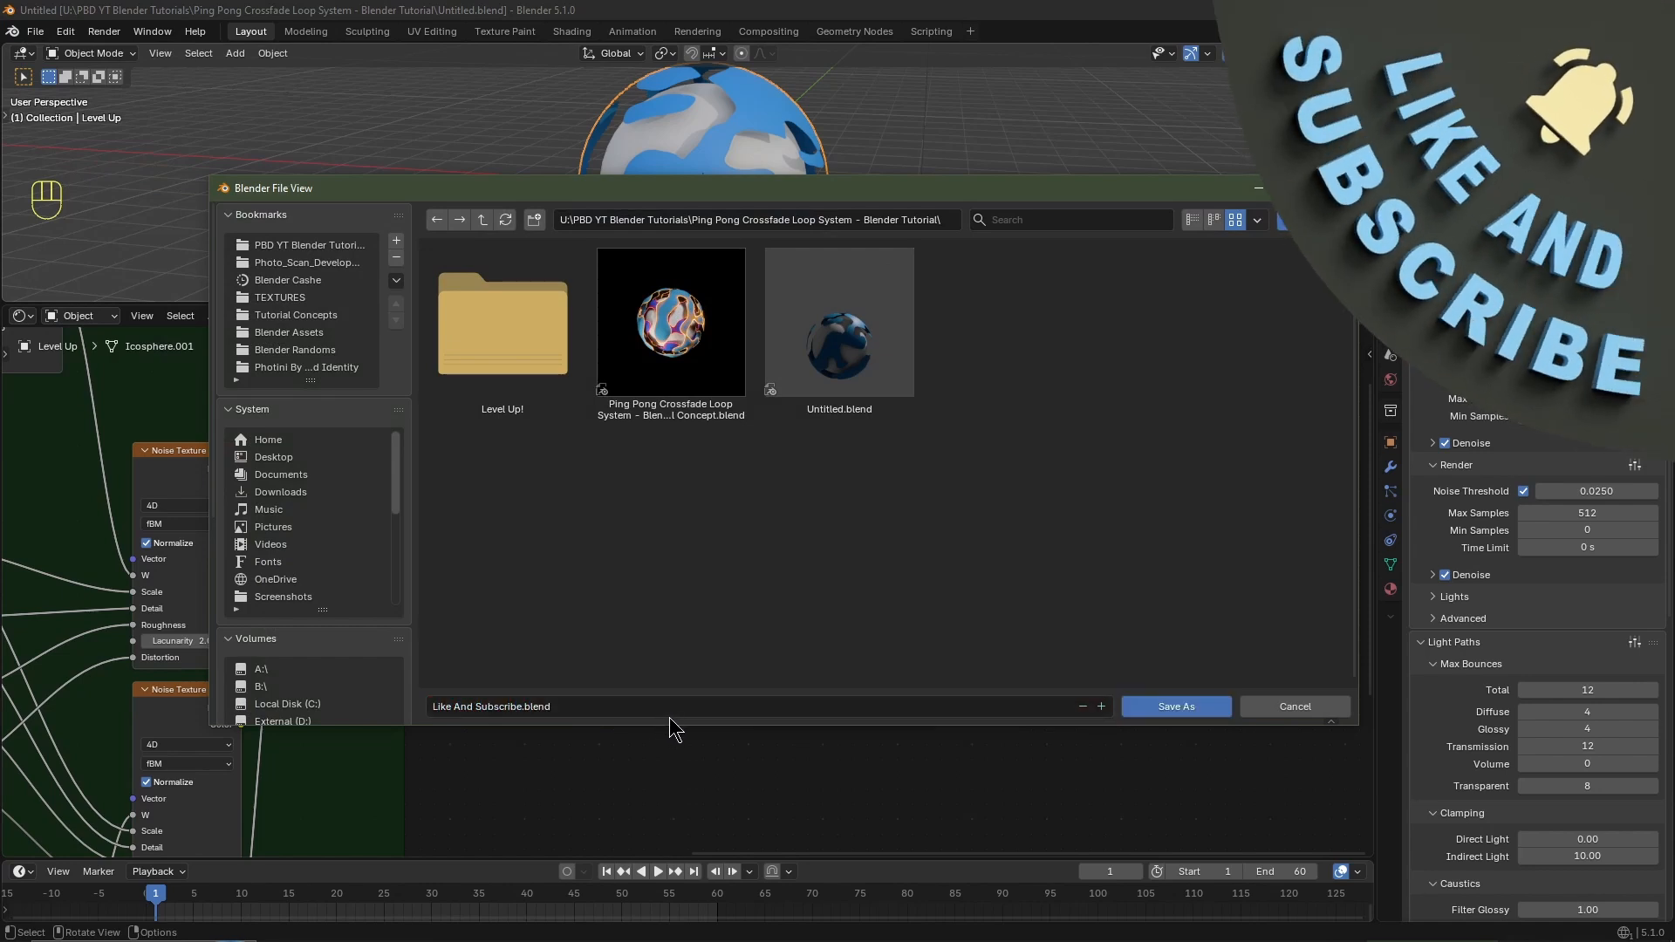
{"action": "left_click", "coordinate": [1189, 708]}
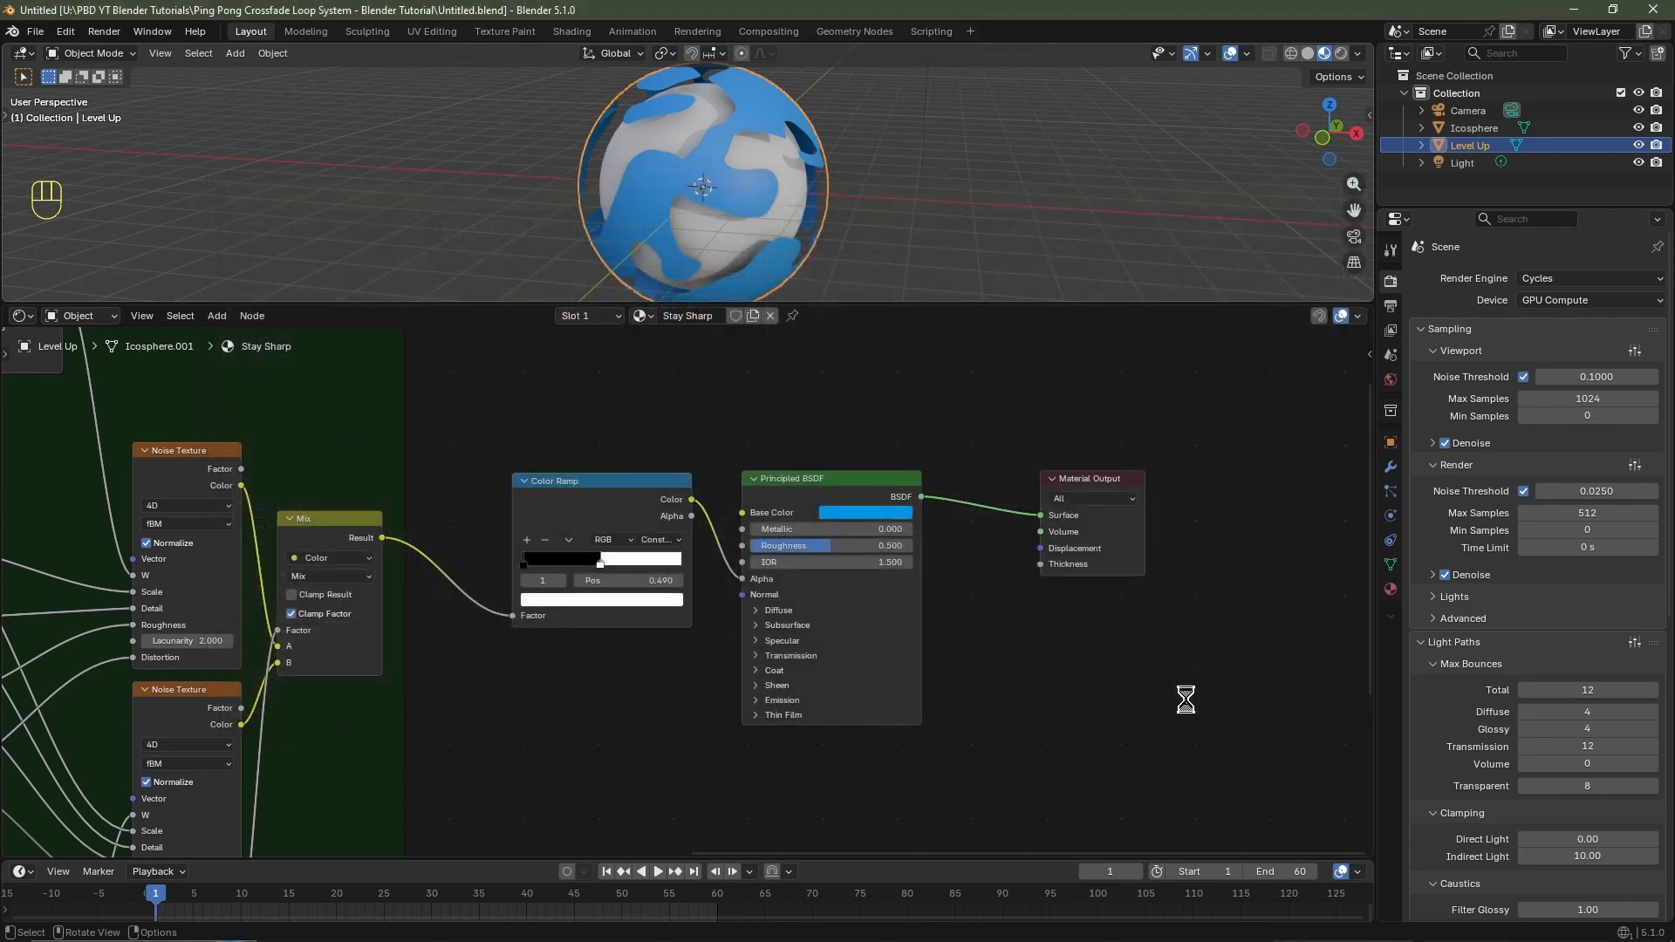
Move the Principled BSDF and Material Output nodes away from the Color Ramp and add a Mix Color node in the gap above.
{"action": "left_click_drag", "start_coordinate": [764, 386], "coordinate": [1277, 710]}
{"action": "left_click_drag", "start_coordinate": [860, 480], "coordinate": [1116, 473]}
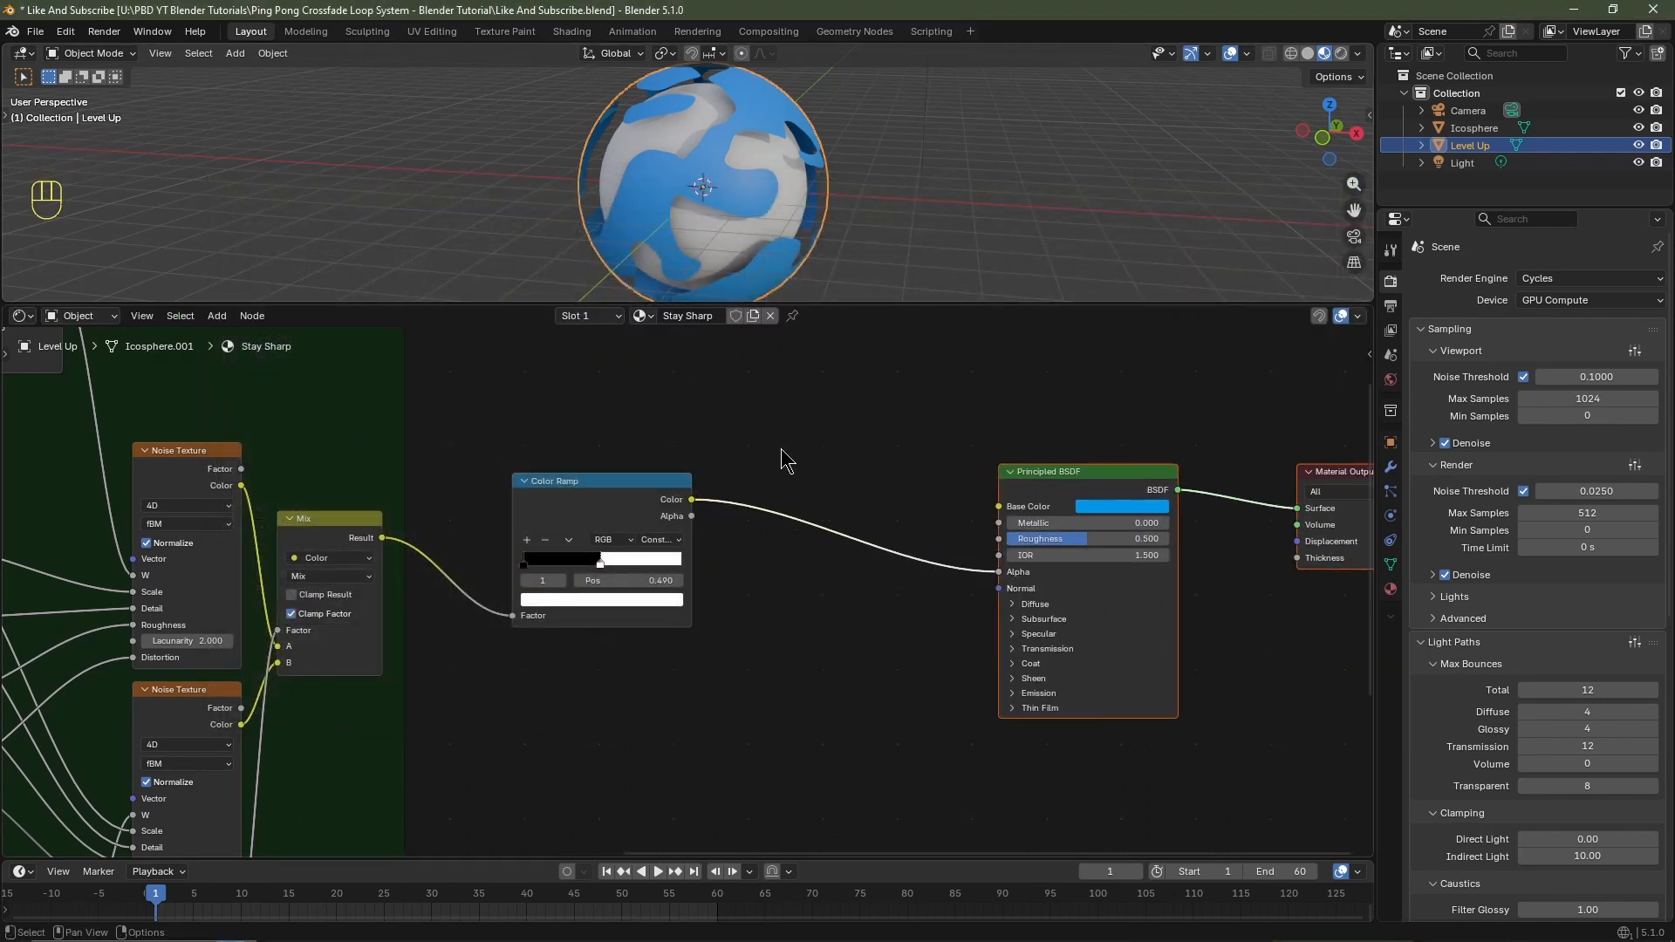
{"action": "key", "text": "shift+a"}
{"action": "mouse_move", "coordinate": [768, 532]}
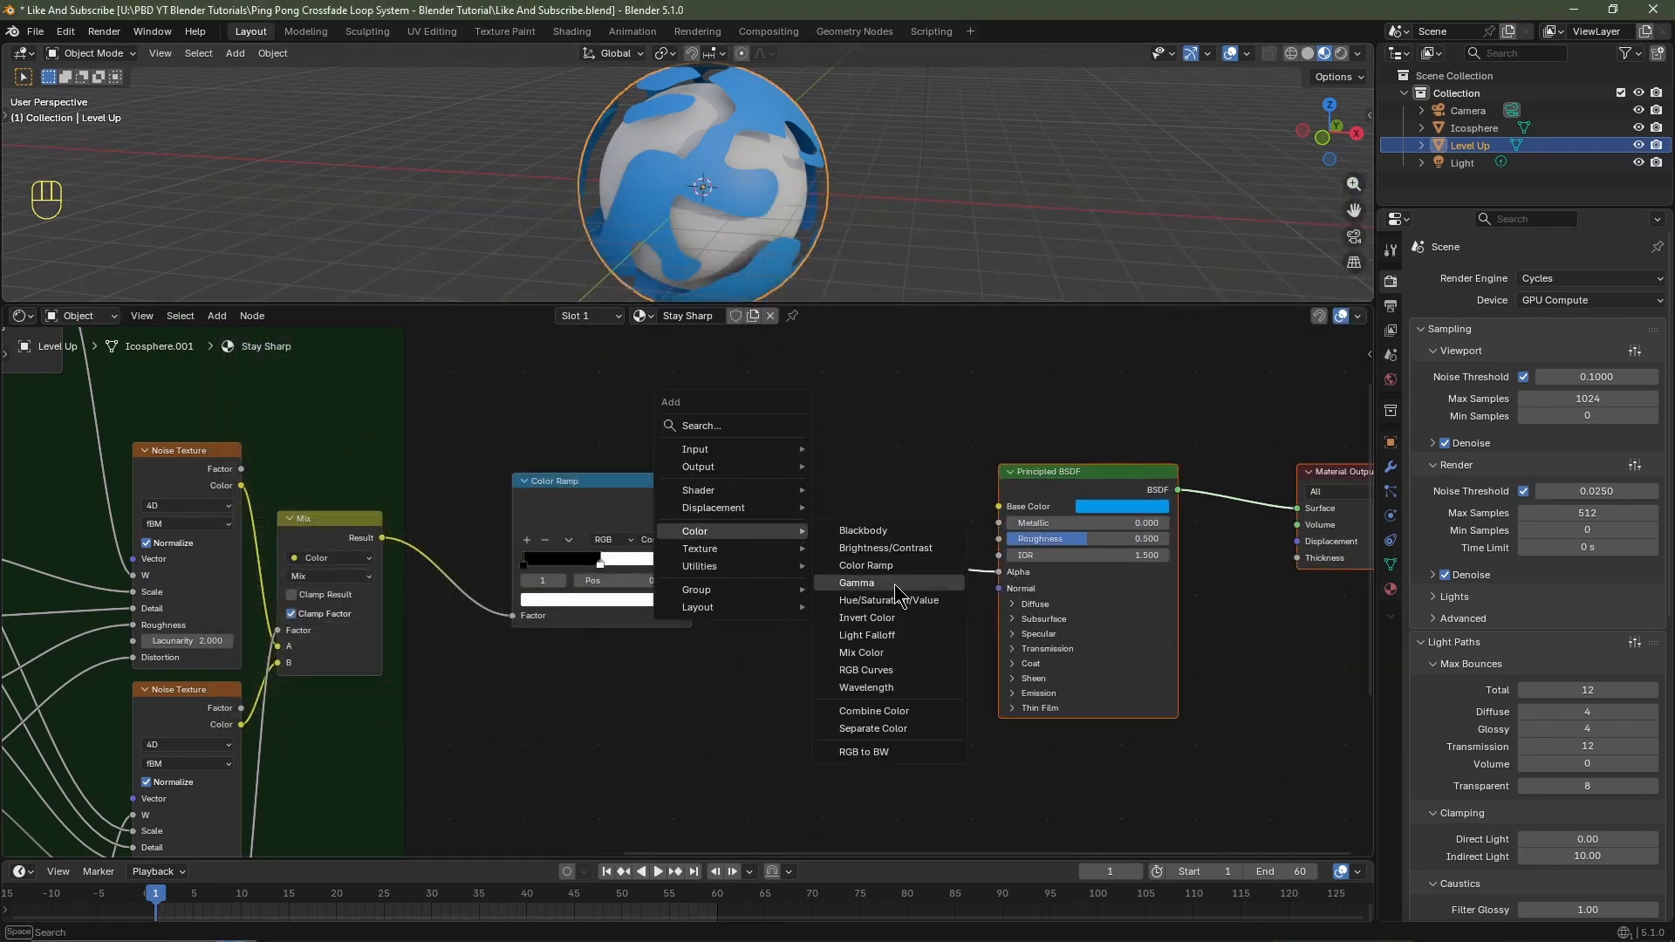
{"action": "left_click", "coordinate": [903, 655]}
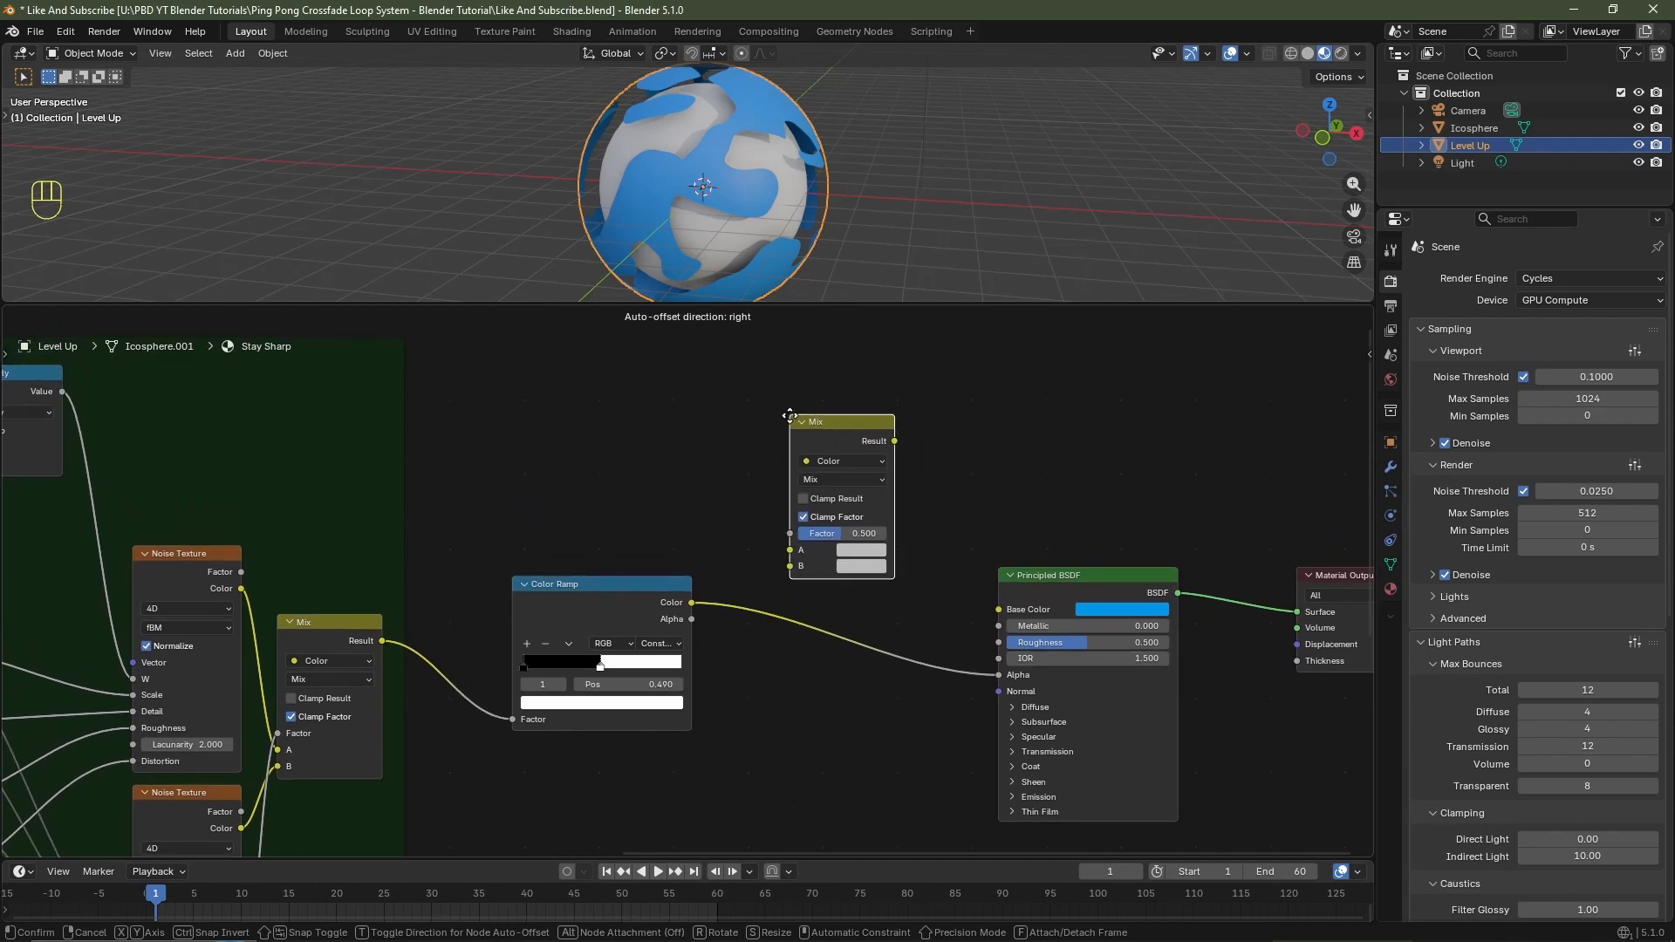
{"action": "left_click", "coordinate": [788, 375]}
Set the new Mix node's A to the shader's Base Color blue and B to deep blue, and link its Result to Base Color.
{"action": "left_click_drag", "start_coordinate": [1117, 613], "coordinate": [857, 547]}
{"action": "left_click", "coordinate": [857, 565]}
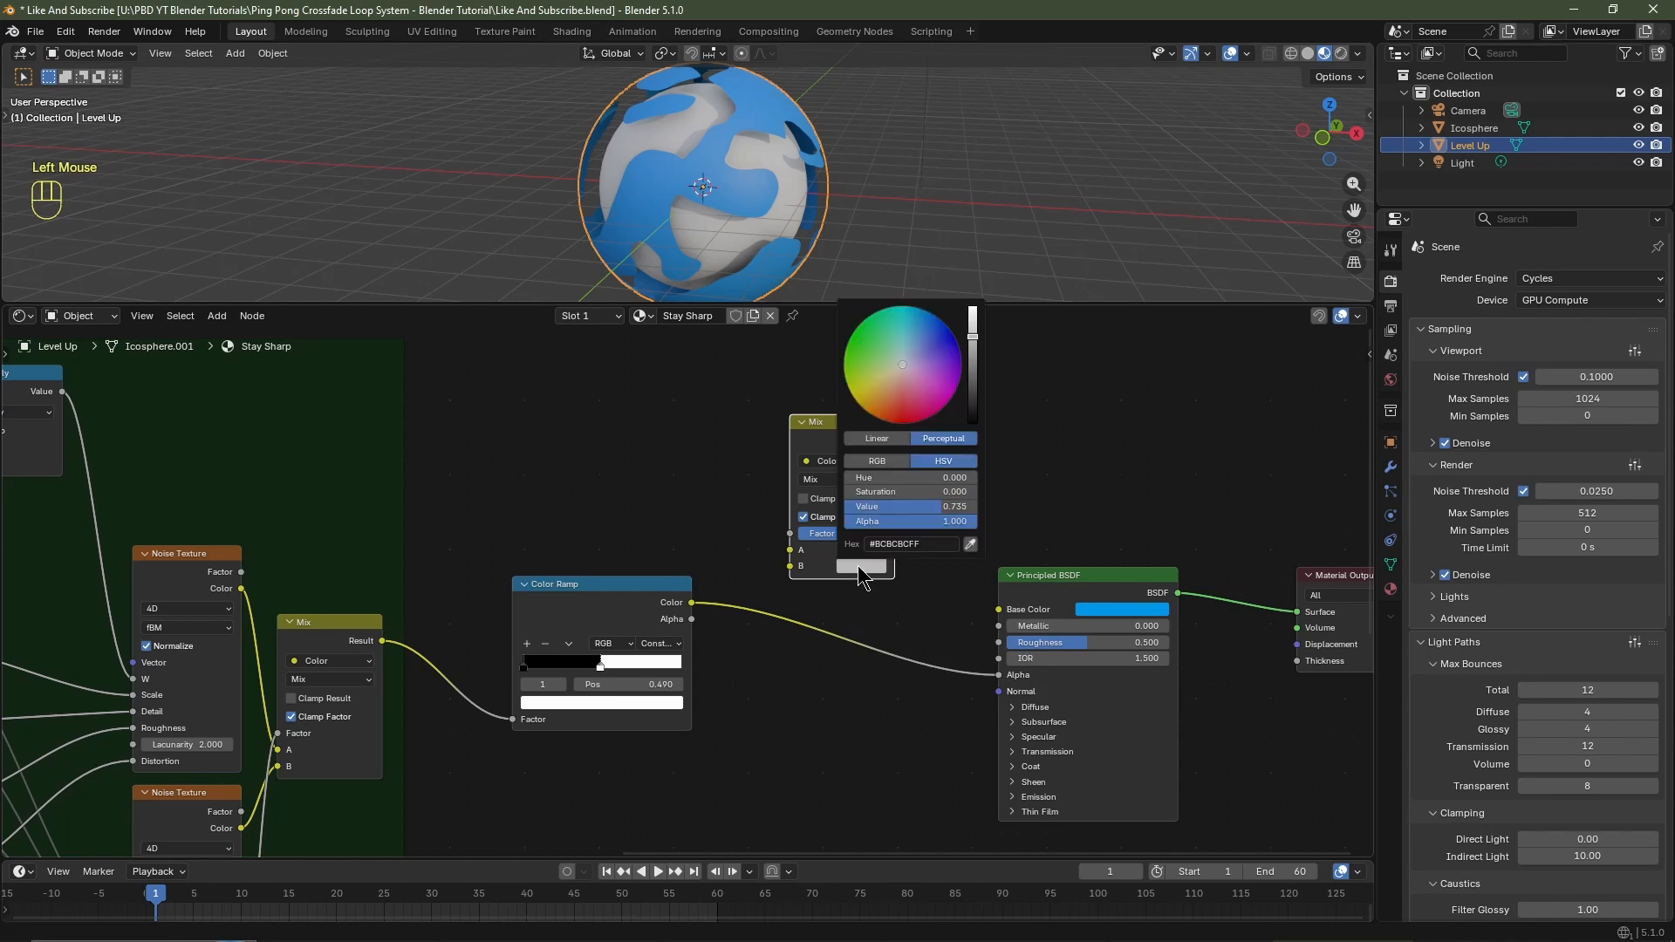
{"action": "left_click_drag", "start_coordinate": [913, 332], "coordinate": [951, 332]}
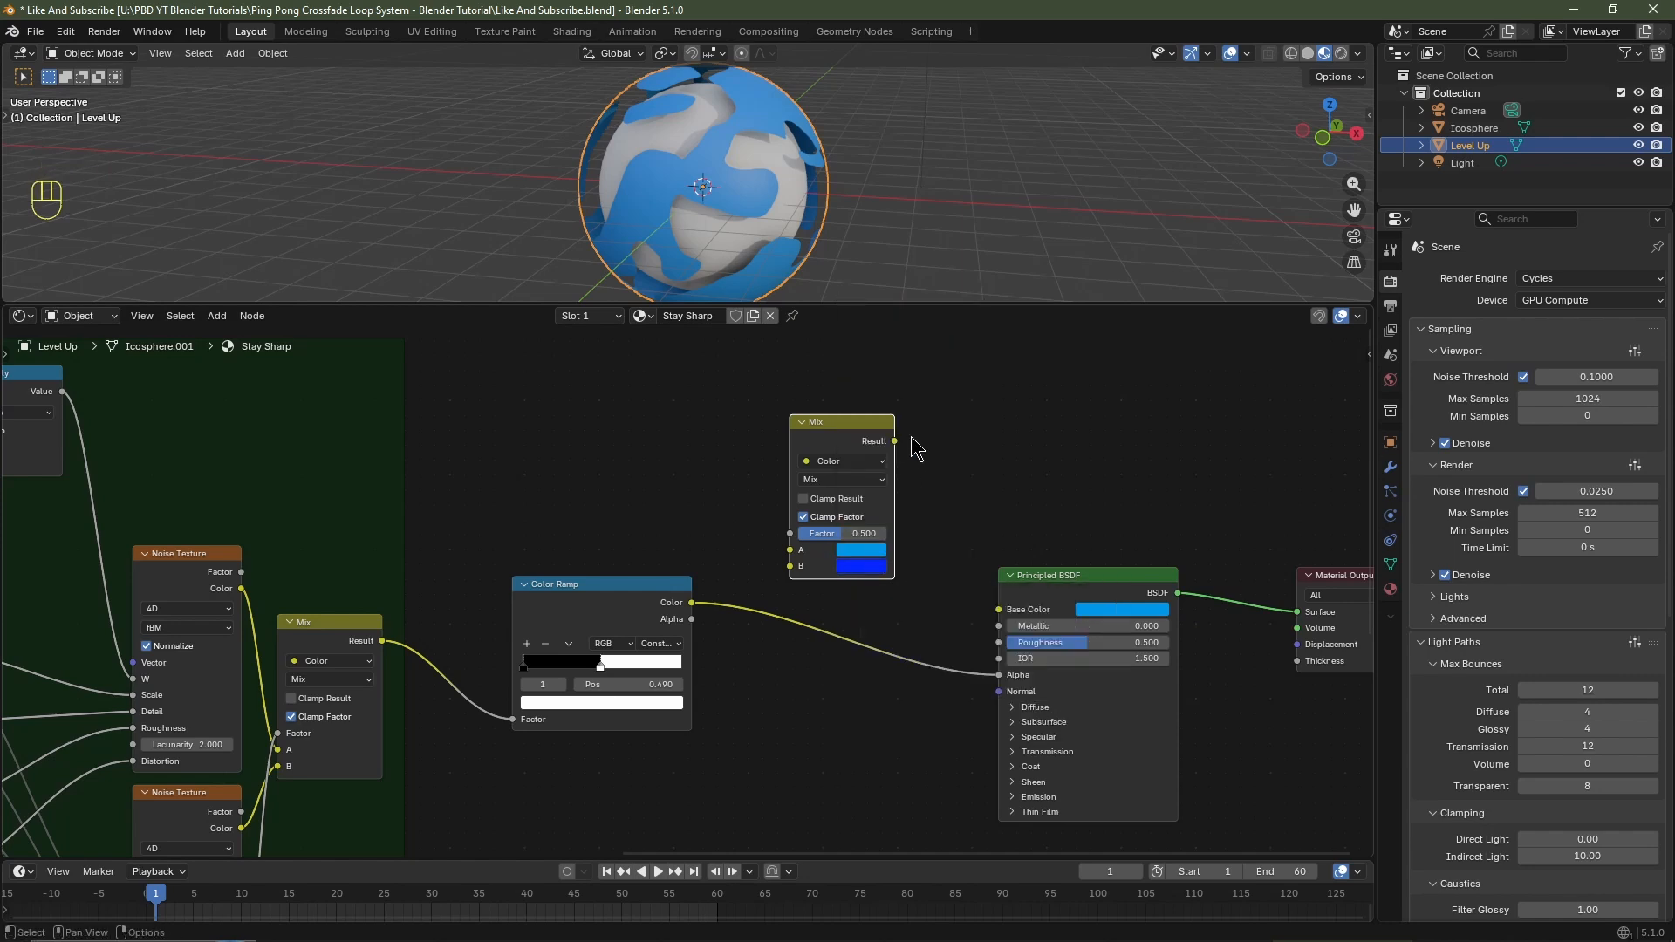
{"action": "left_click_drag", "start_coordinate": [894, 441], "coordinate": [999, 609]}
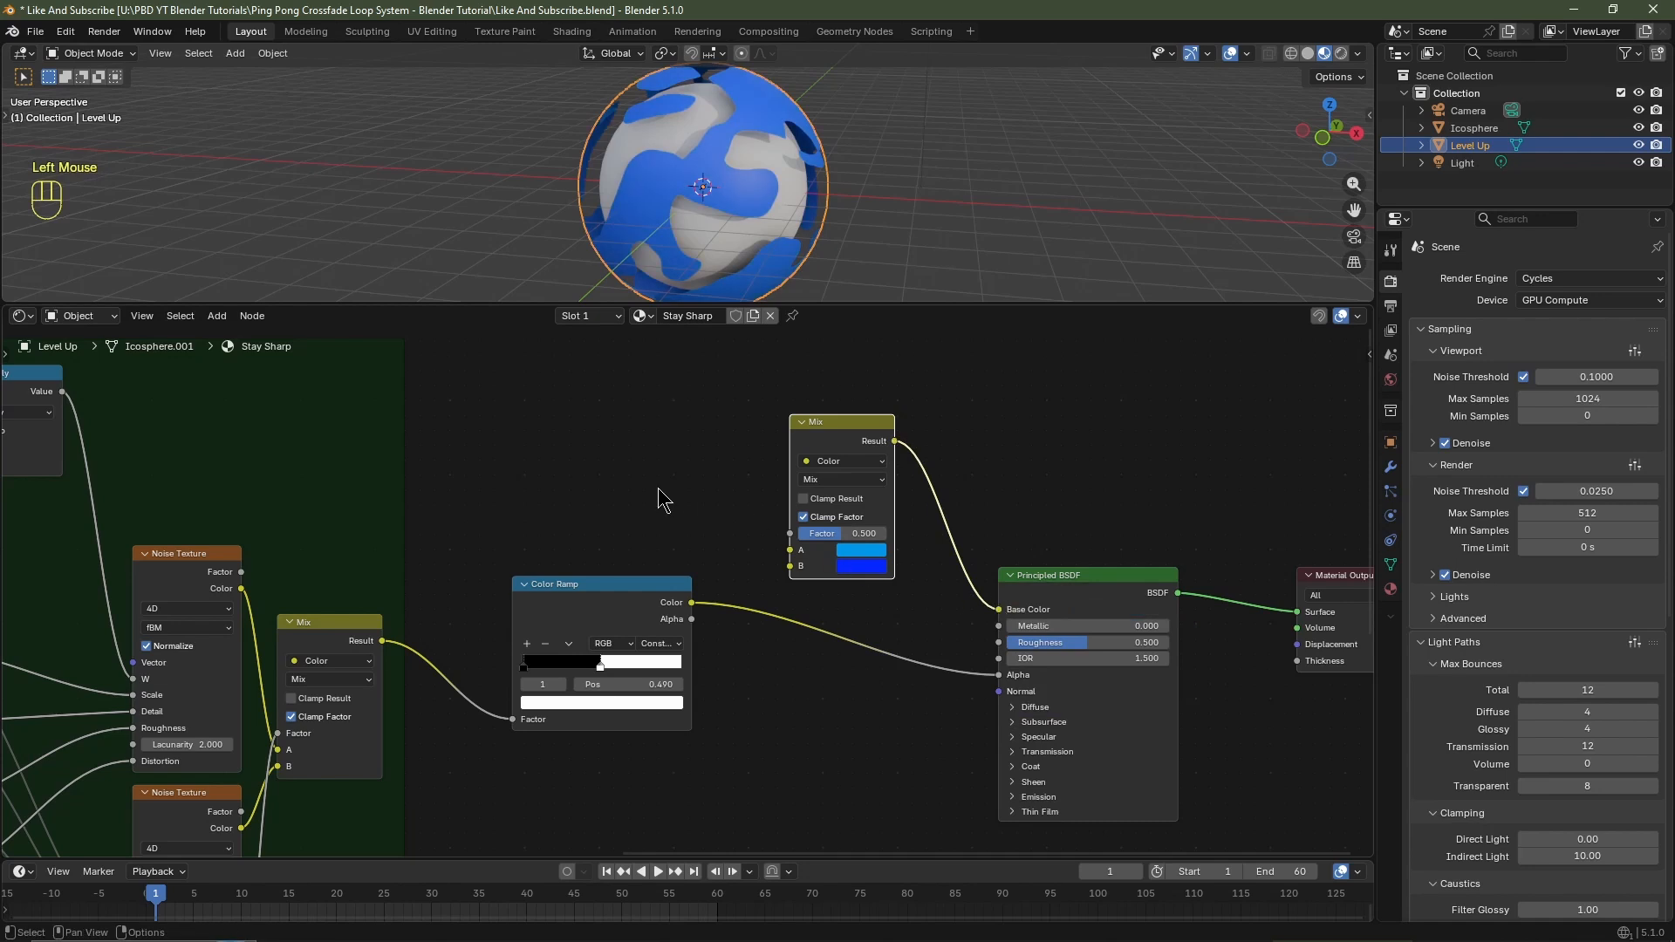
Link the crossfade Mix result to the colour Mix node's Factor and insert a Color Ramp on that link, above the existing ramp.
{"action": "middle_click_drag", "start_coordinate": [658, 488], "coordinate": [695, 492]}
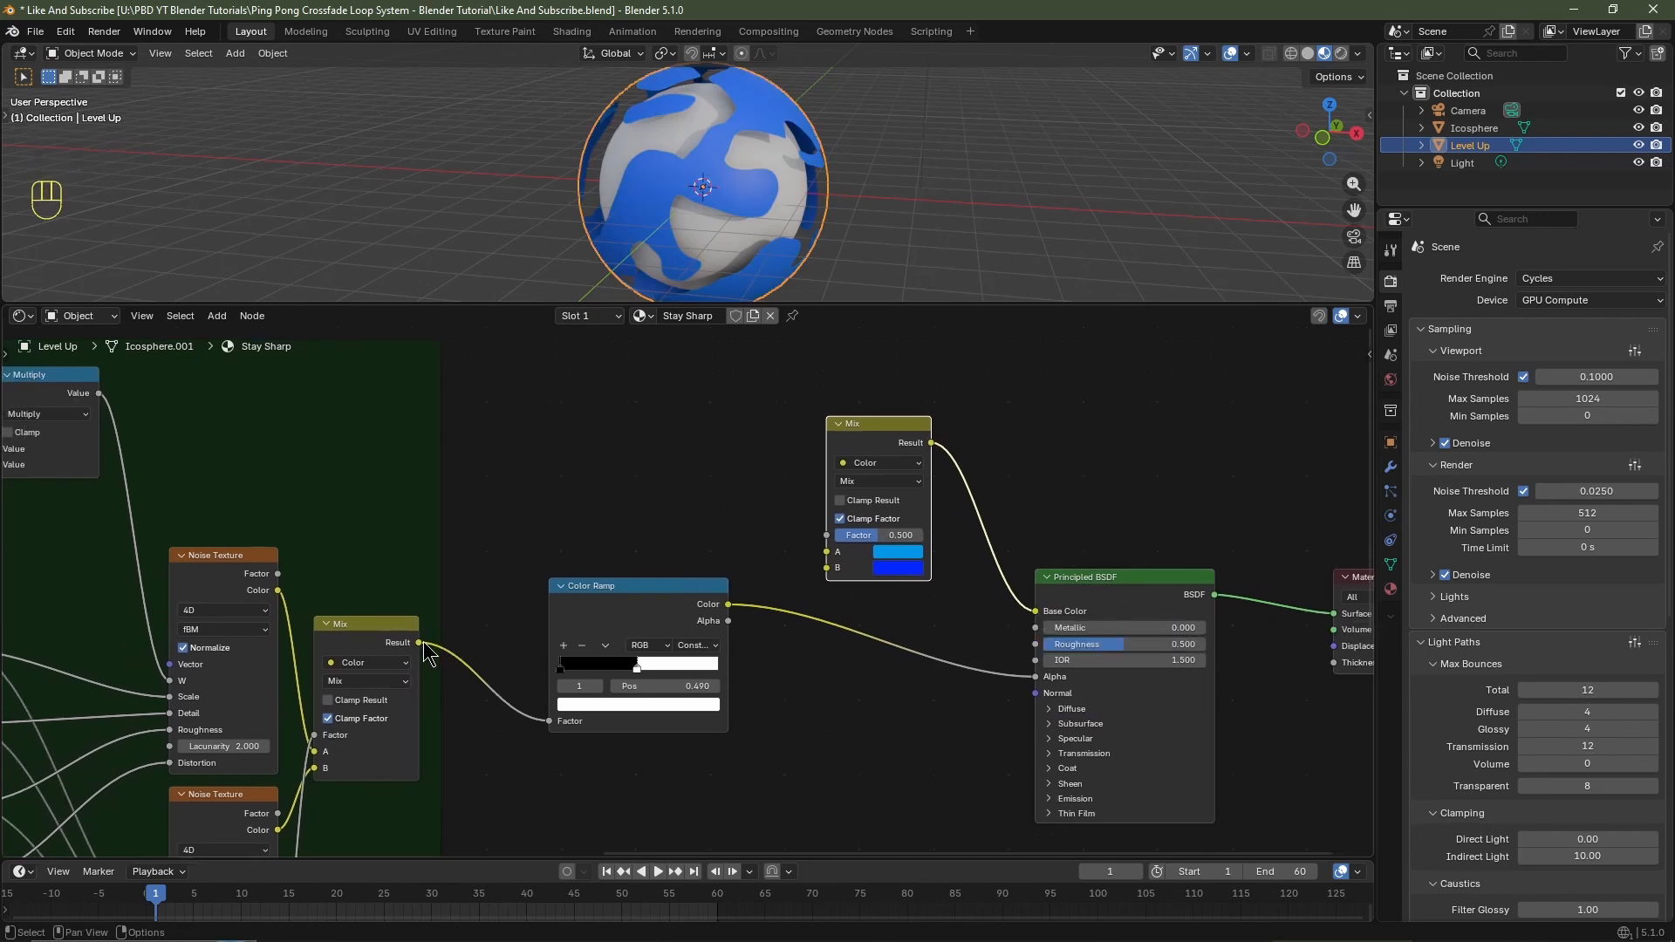
{"action": "left_click_drag", "start_coordinate": [422, 643], "coordinate": [829, 538]}
{"action": "left_click_drag", "start_coordinate": [684, 598], "coordinate": [690, 683]}
{"action": "key", "text": "shift+a"}
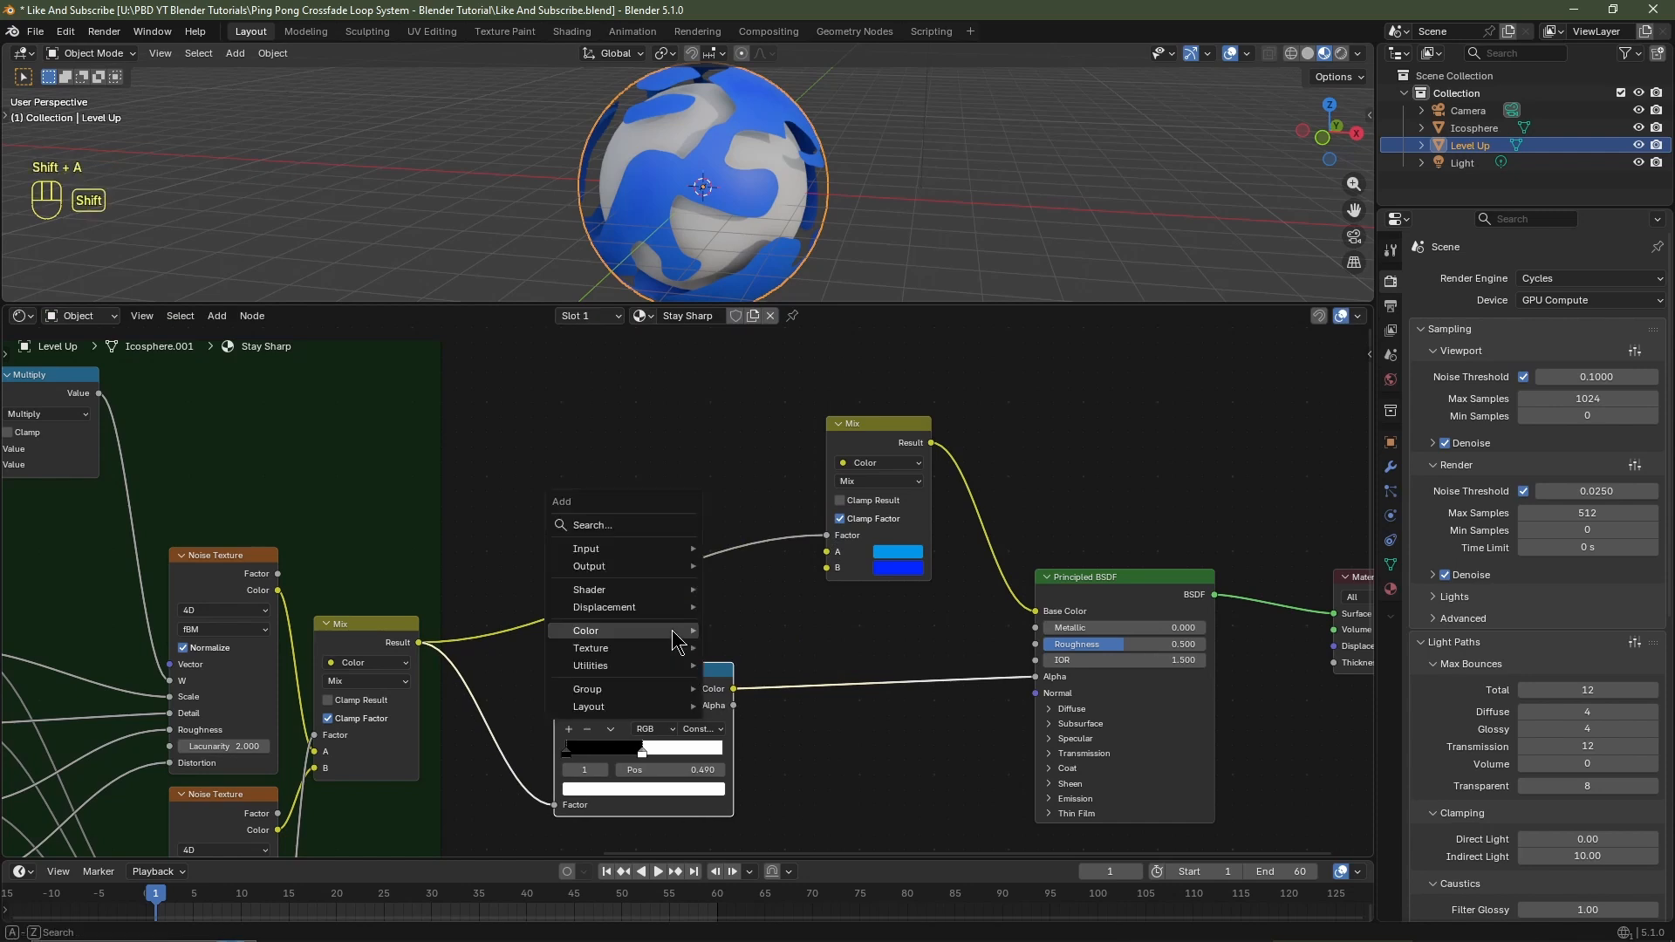
{"action": "mouse_move", "coordinate": [677, 642]}
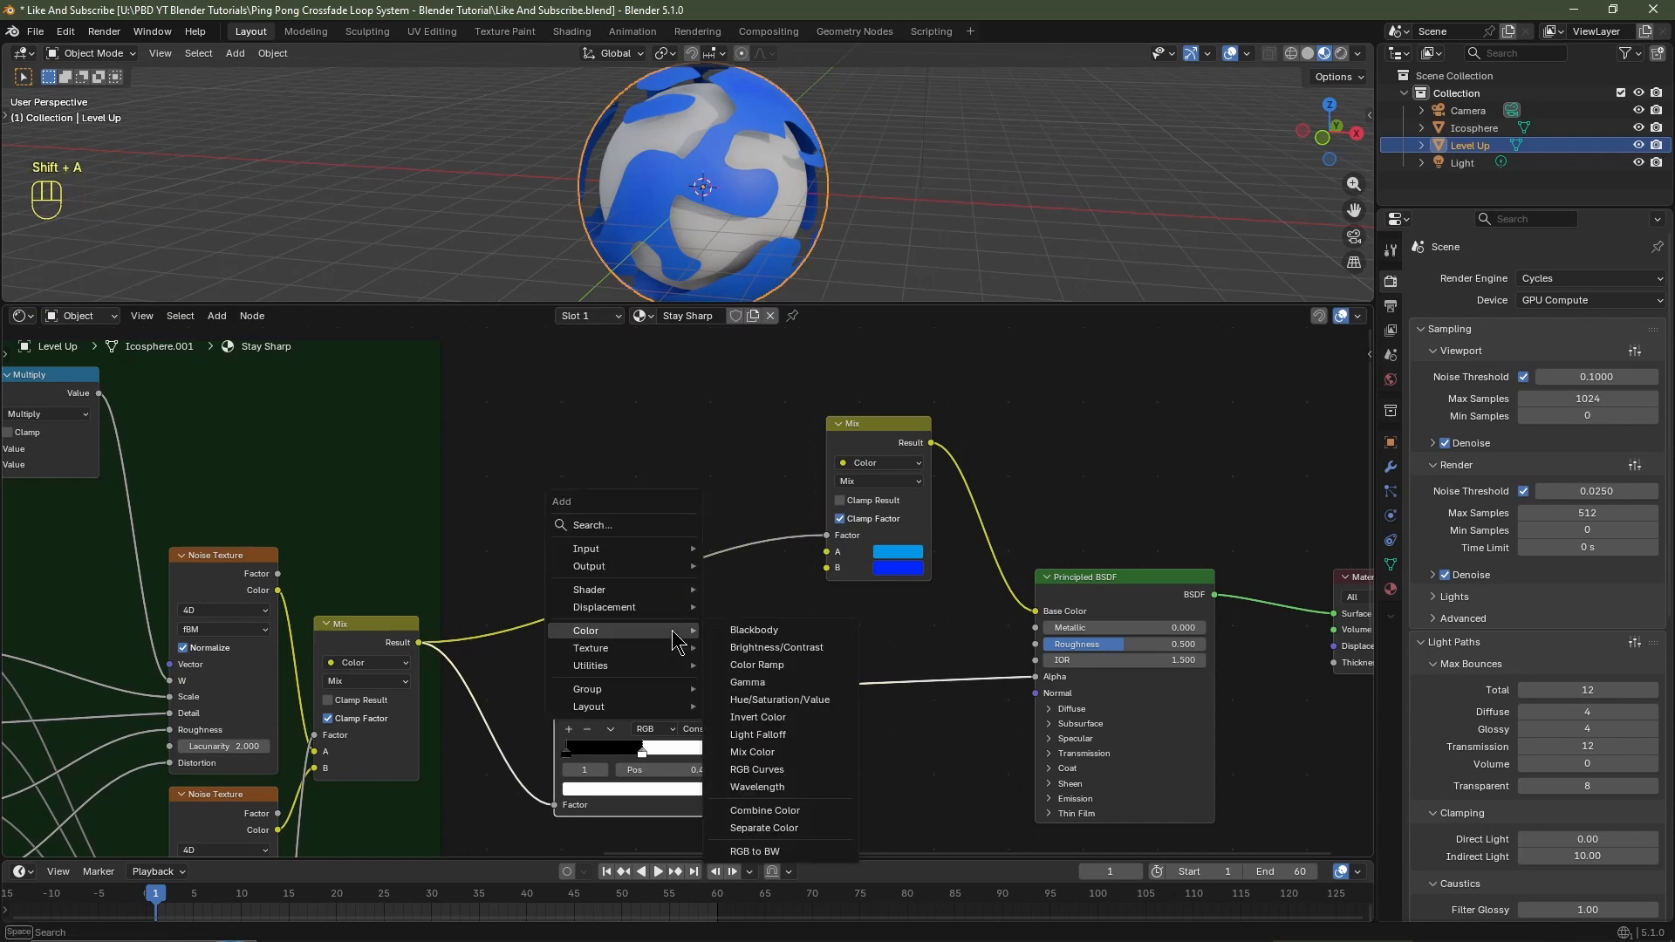
{"action": "left_click", "coordinate": [752, 665]}
{"action": "left_click", "coordinate": [552, 486]}
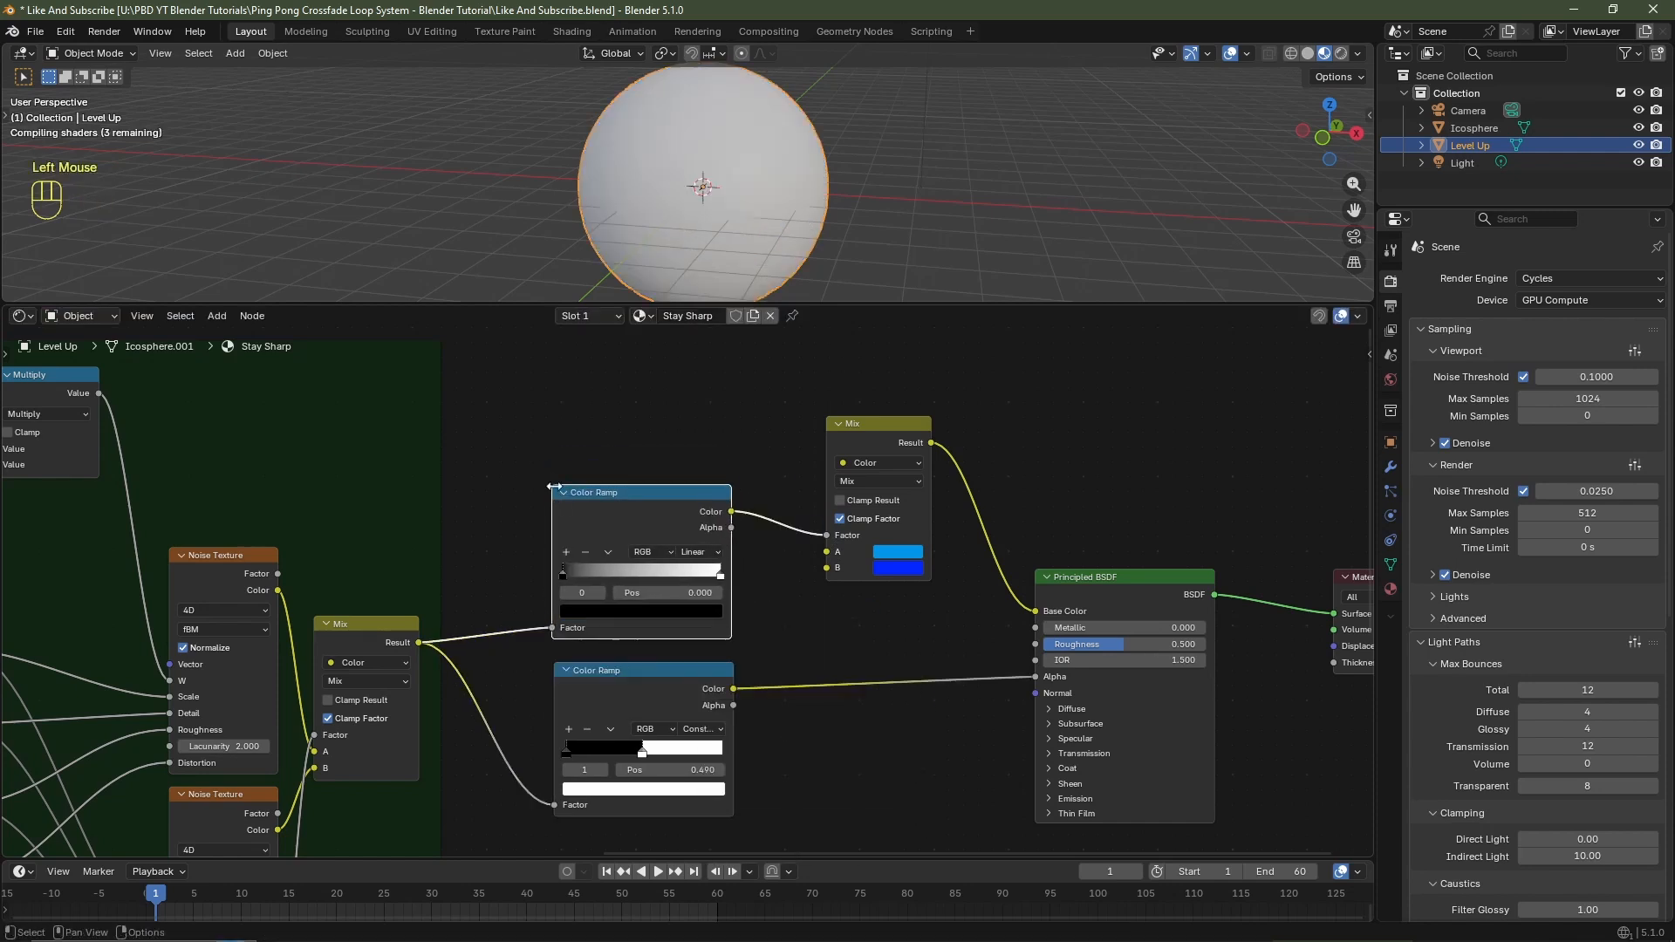
Set the new Color Ramp's interpolation to Ease and flip the ramp.
{"action": "left_click", "coordinate": [703, 549]}
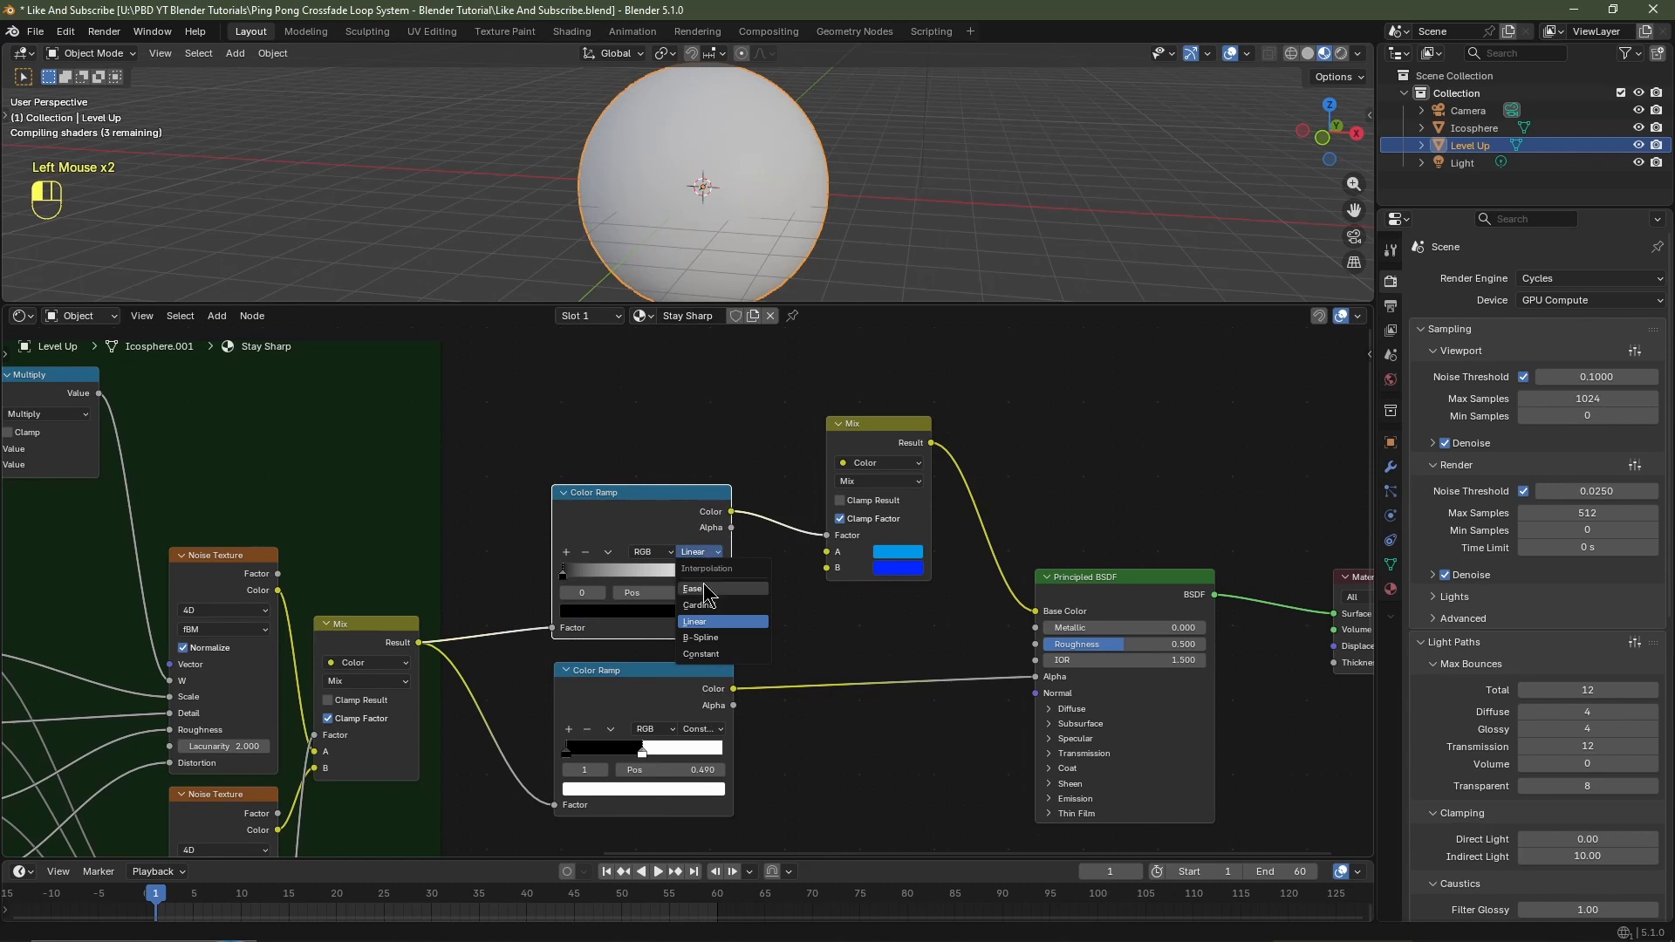
{"action": "left_click", "coordinate": [703, 583]}
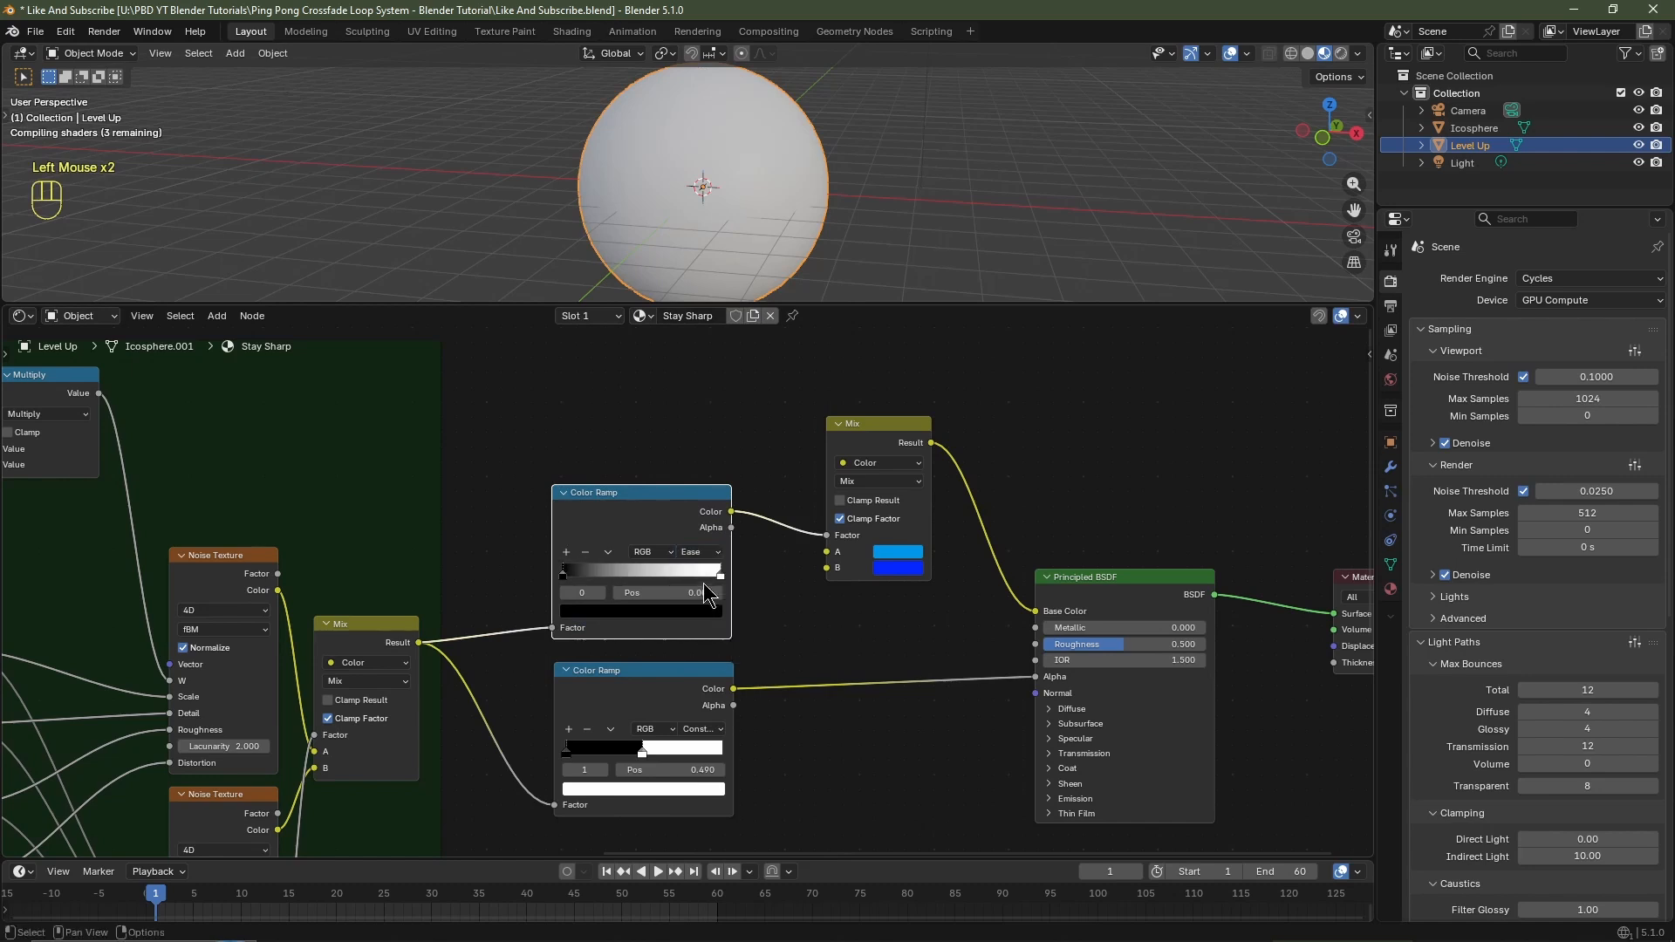
{"action": "left_click", "coordinate": [611, 550]}
{"action": "left_click", "coordinate": [623, 566]}
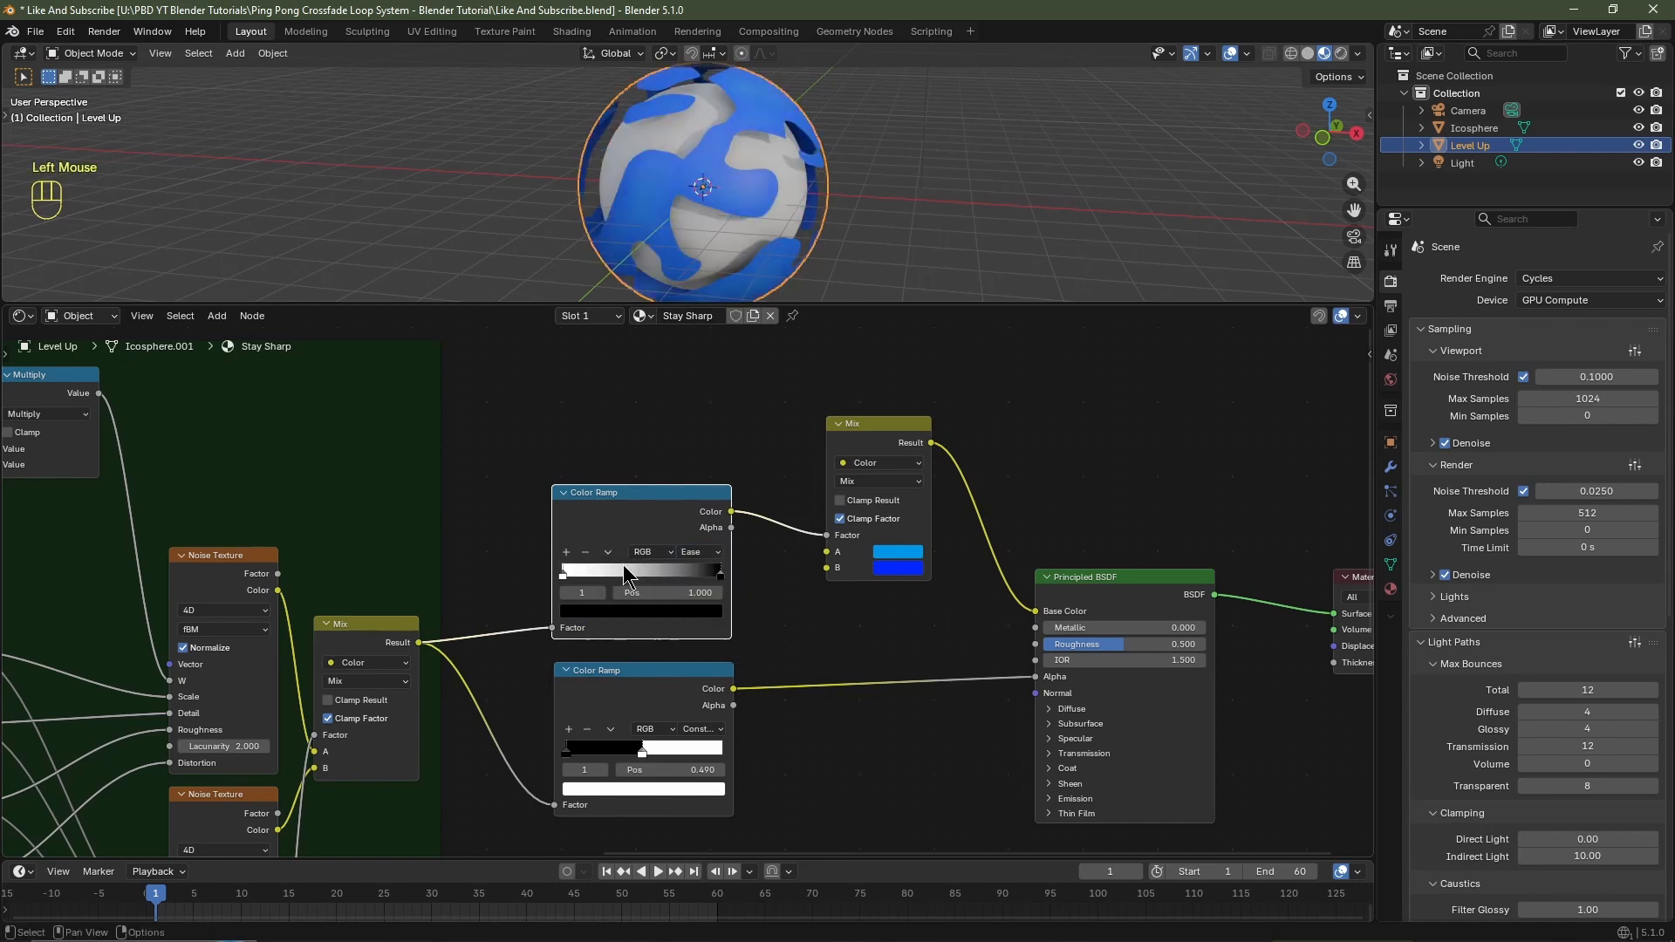
Position the flipped Color Ramp's white stop at 0.5 and its black stop at 0.525.
{"action": "left_click", "coordinate": [566, 575]}
{"action": "left_click_drag", "start_coordinate": [574, 576], "coordinate": [647, 576]}
{"action": "left_click", "coordinate": [644, 576]}
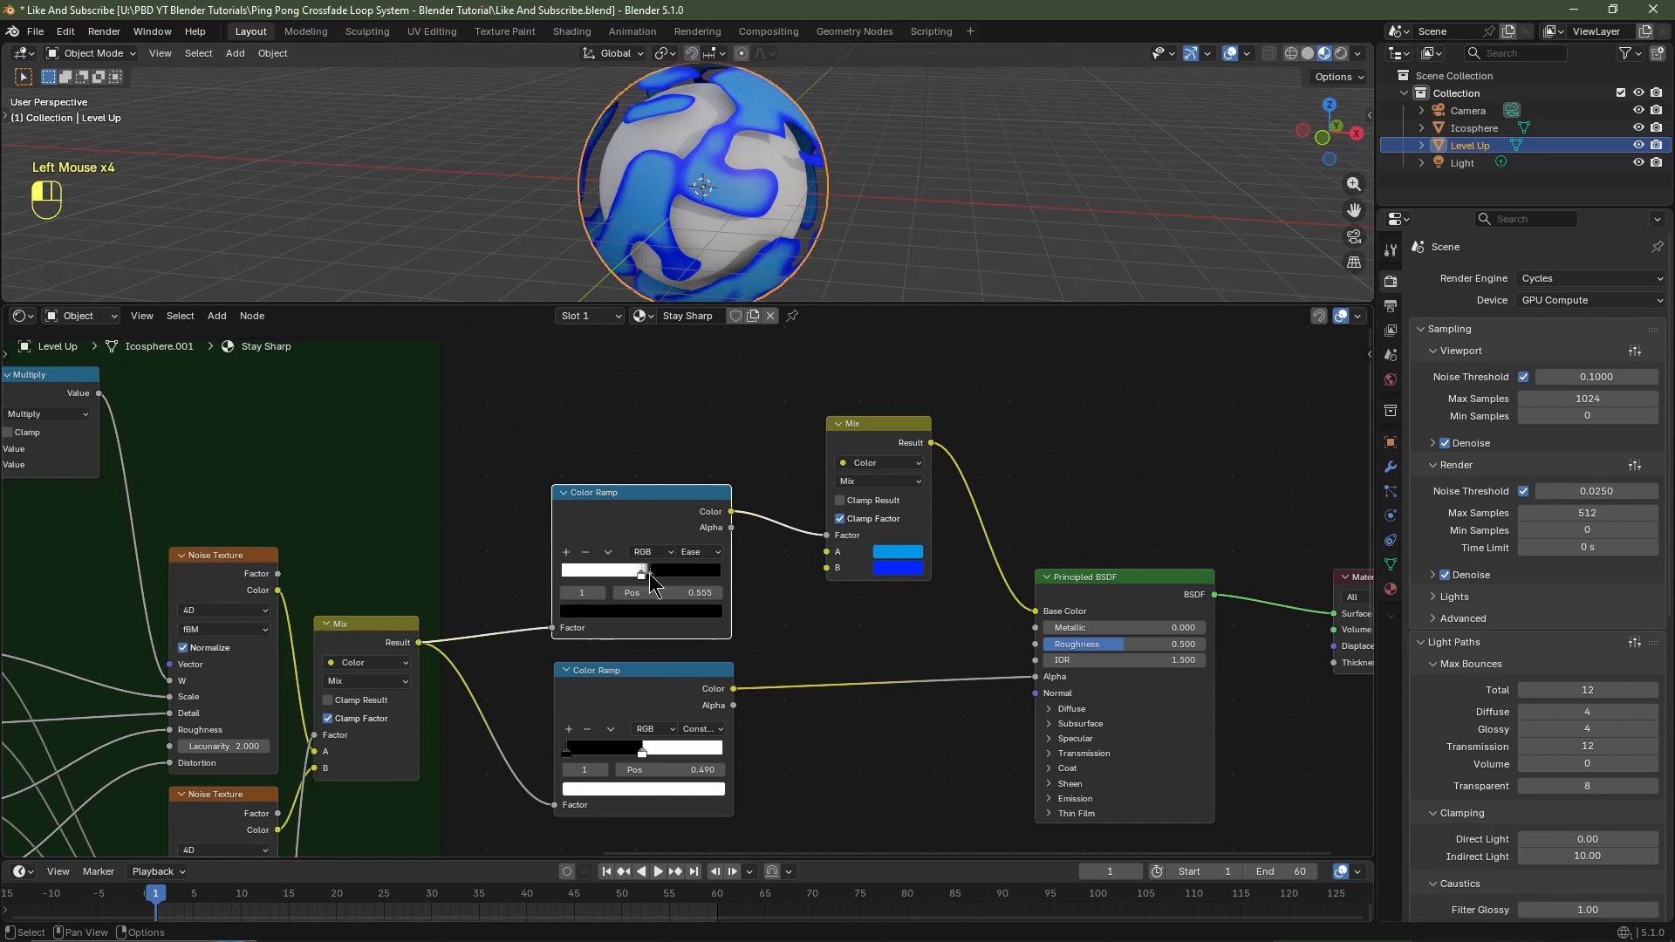
{"action": "scroll", "coordinate": [635, 213], "scroll_direction": "down", "scroll_amount": 3}
{"action": "middle_click_drag", "start_coordinate": [635, 213], "coordinate": [731, 169]}
{"action": "middle_click_drag", "start_coordinate": [731, 169], "coordinate": [749, 204]}
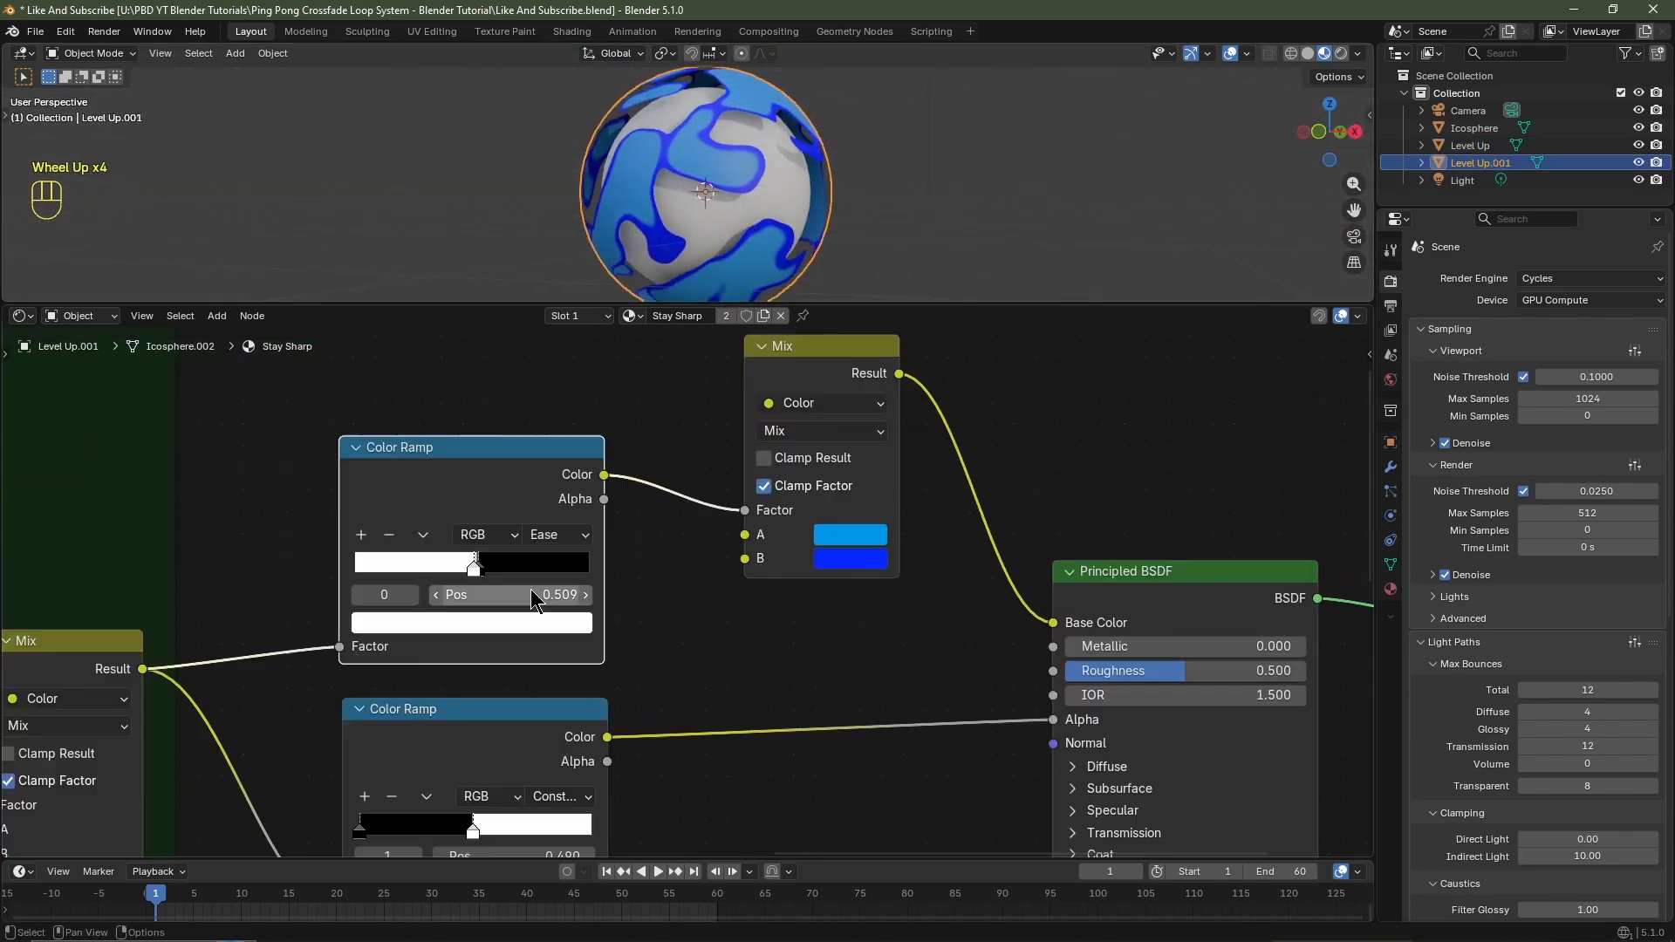
{"action": "left_click", "coordinate": [555, 594]}
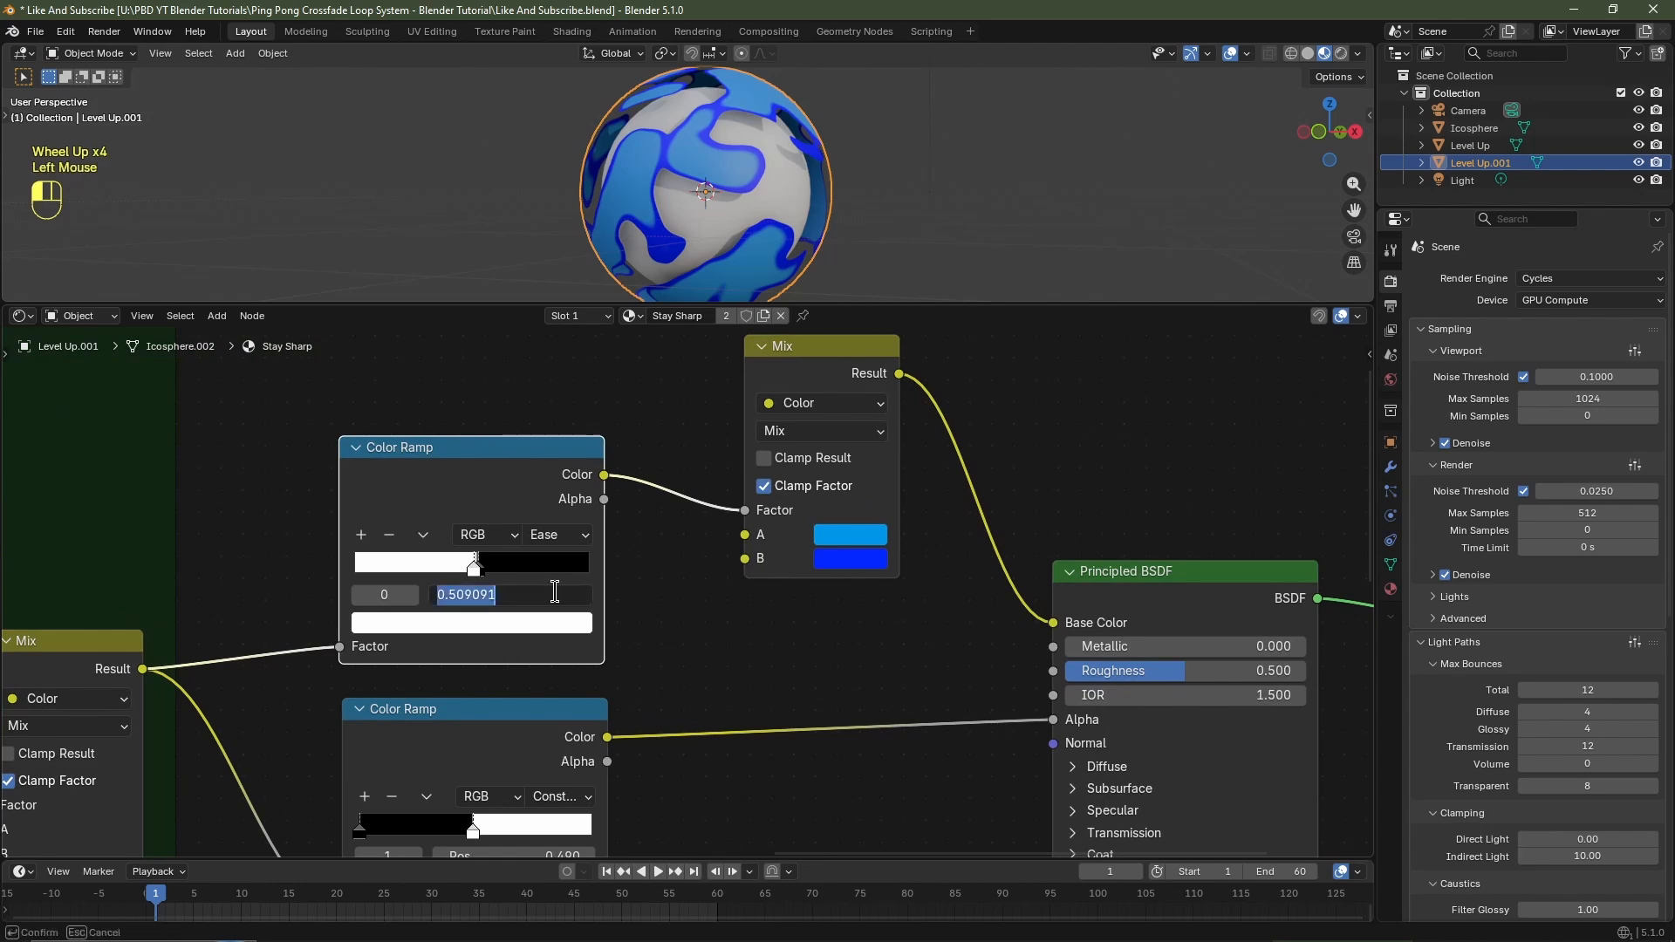
{"action": "type", "text": ".5"}
{"action": "key", "text": "Return"}
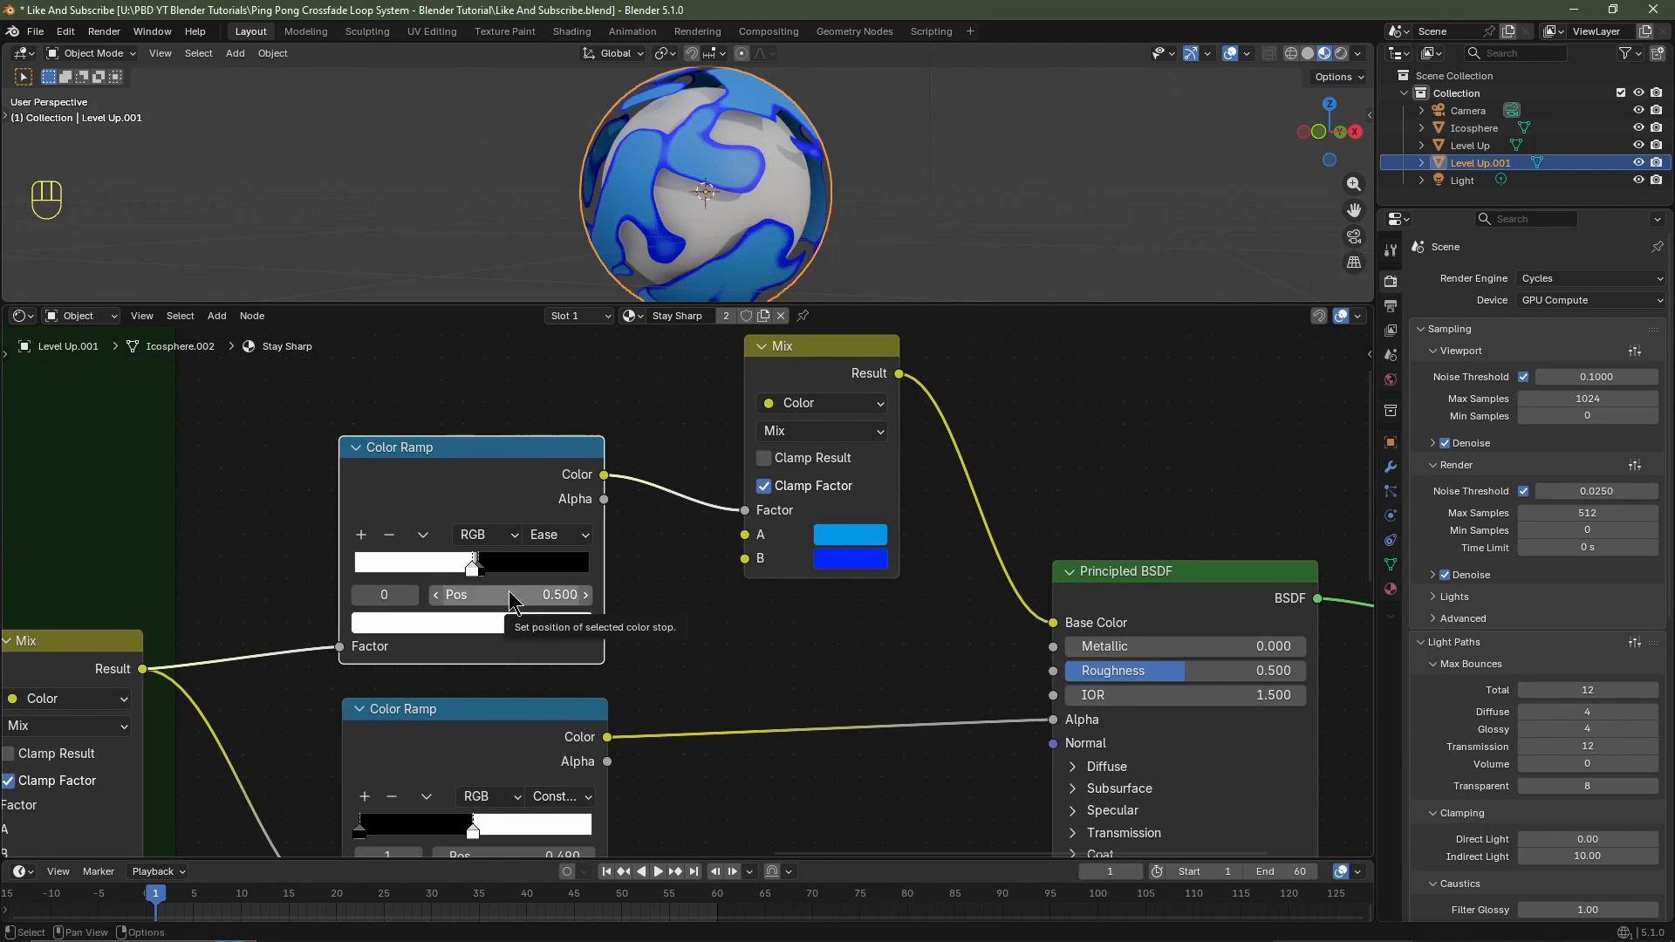
{"action": "left_click", "coordinate": [483, 572]}
{"action": "double_click", "coordinate": [541, 595]}
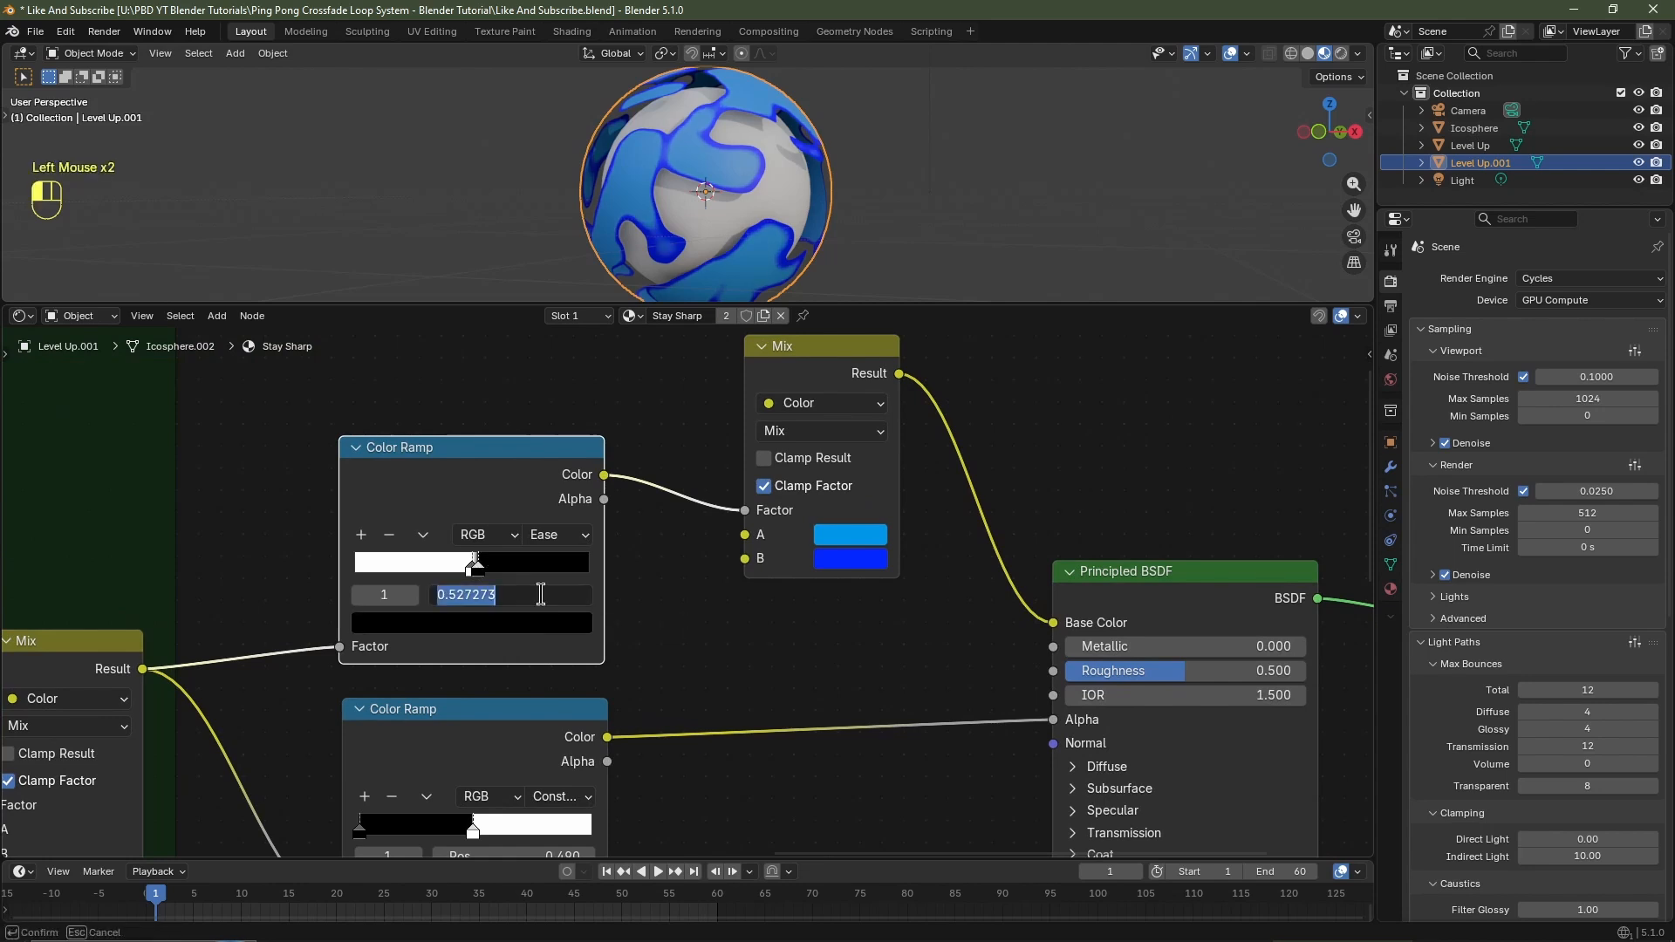
{"action": "type", "text": ".525"}
{"action": "key", "text": "Return"}
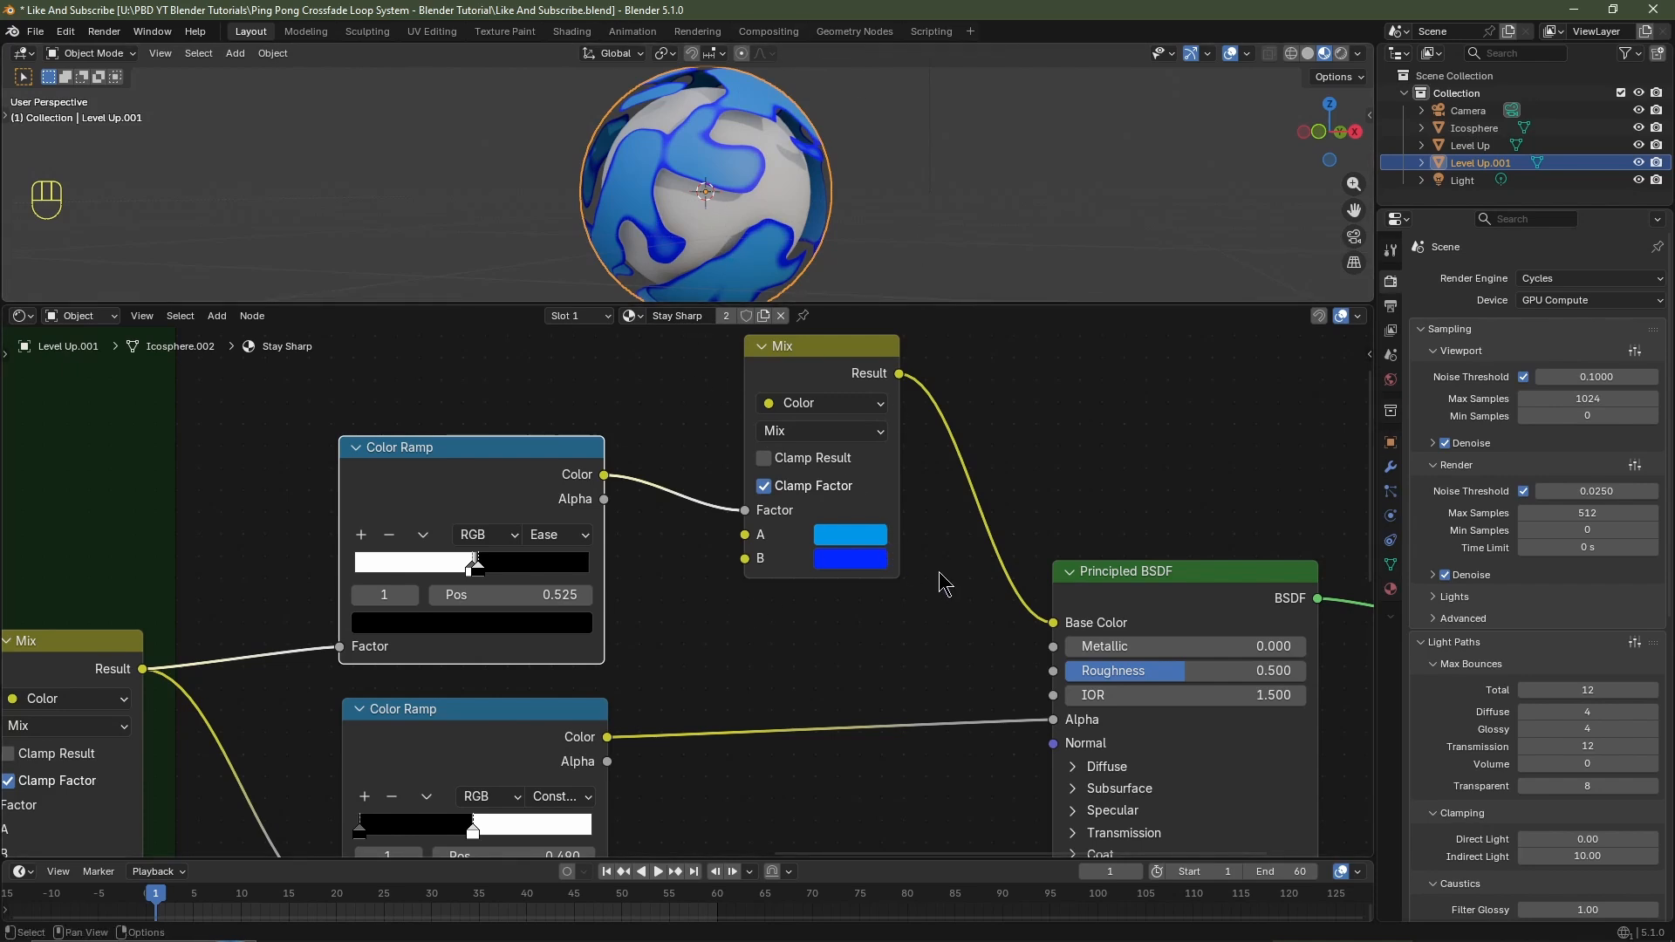
Insert two Hue/Saturation/Value nodes in series between the colour Mix node and the Base Color, with Hue 0 on both.
{"action": "key", "text": "shift+a"}
{"action": "mouse_move", "coordinate": [907, 656]}
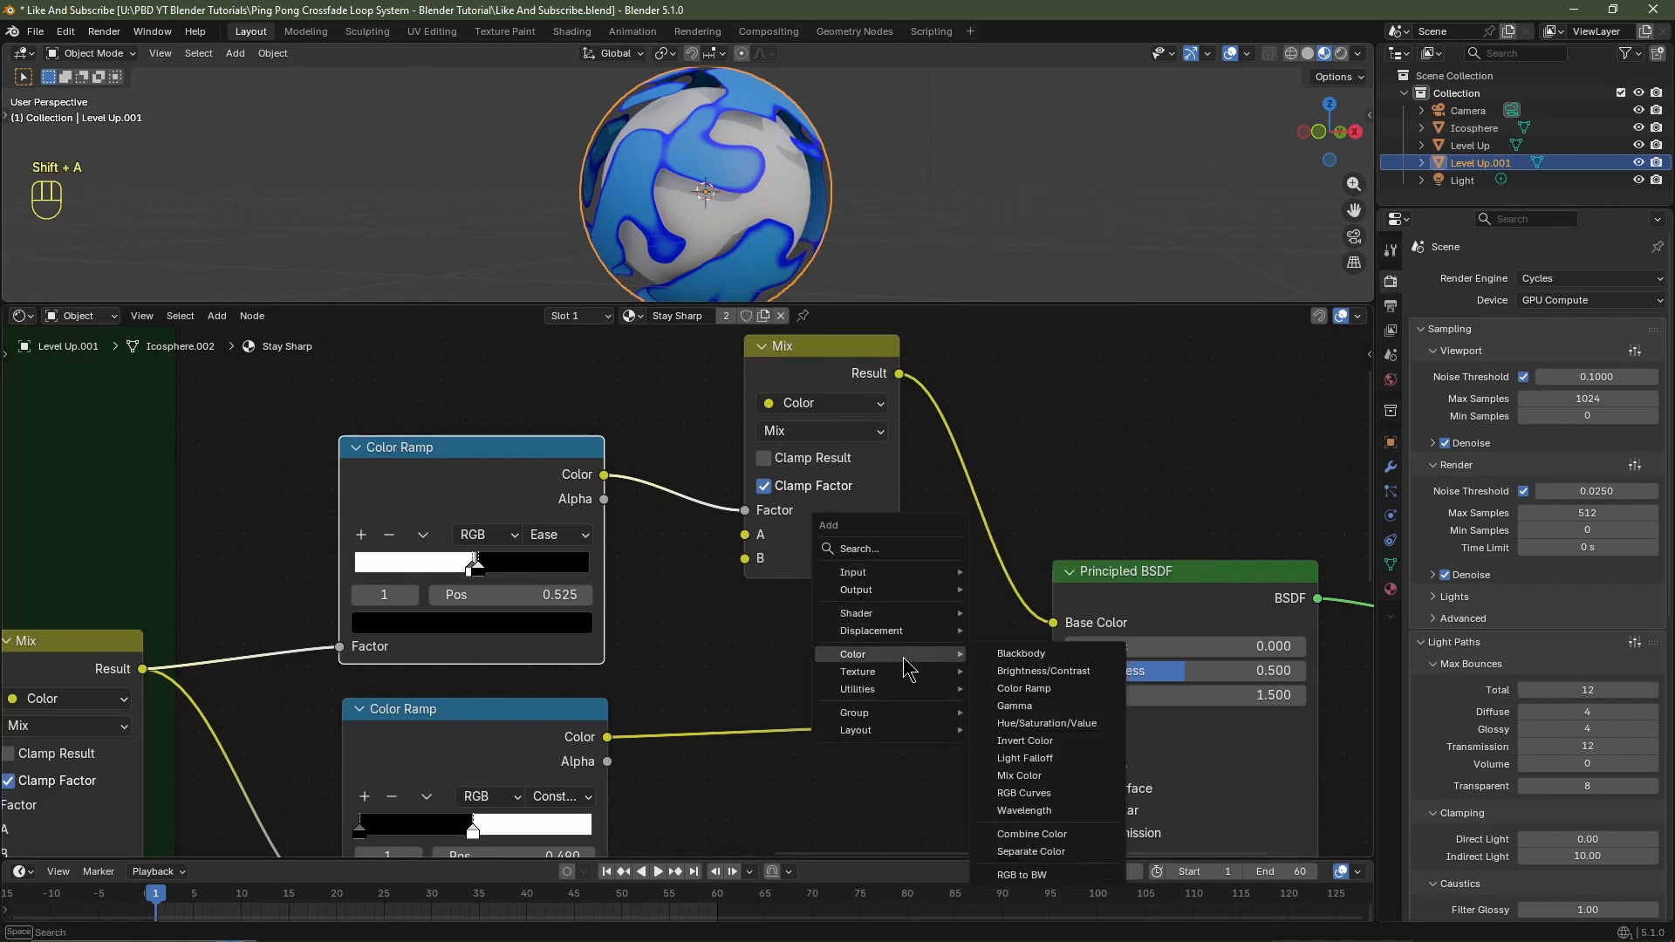
{"action": "left_click", "coordinate": [1043, 723]}
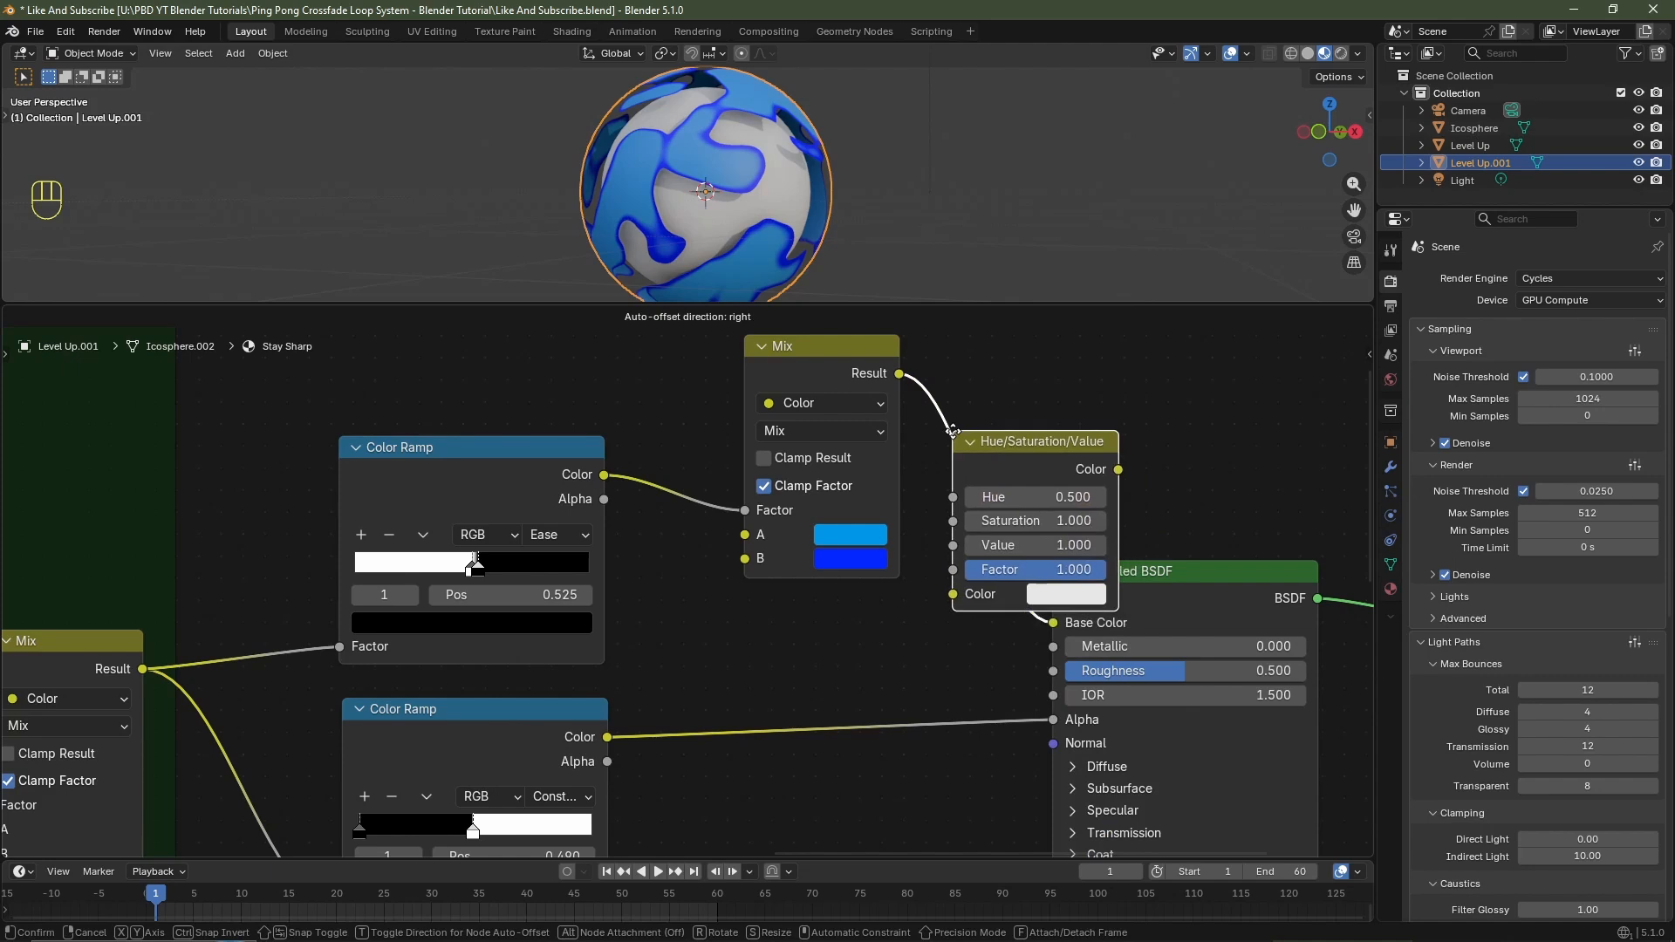
{"action": "left_click", "coordinate": [953, 430]}
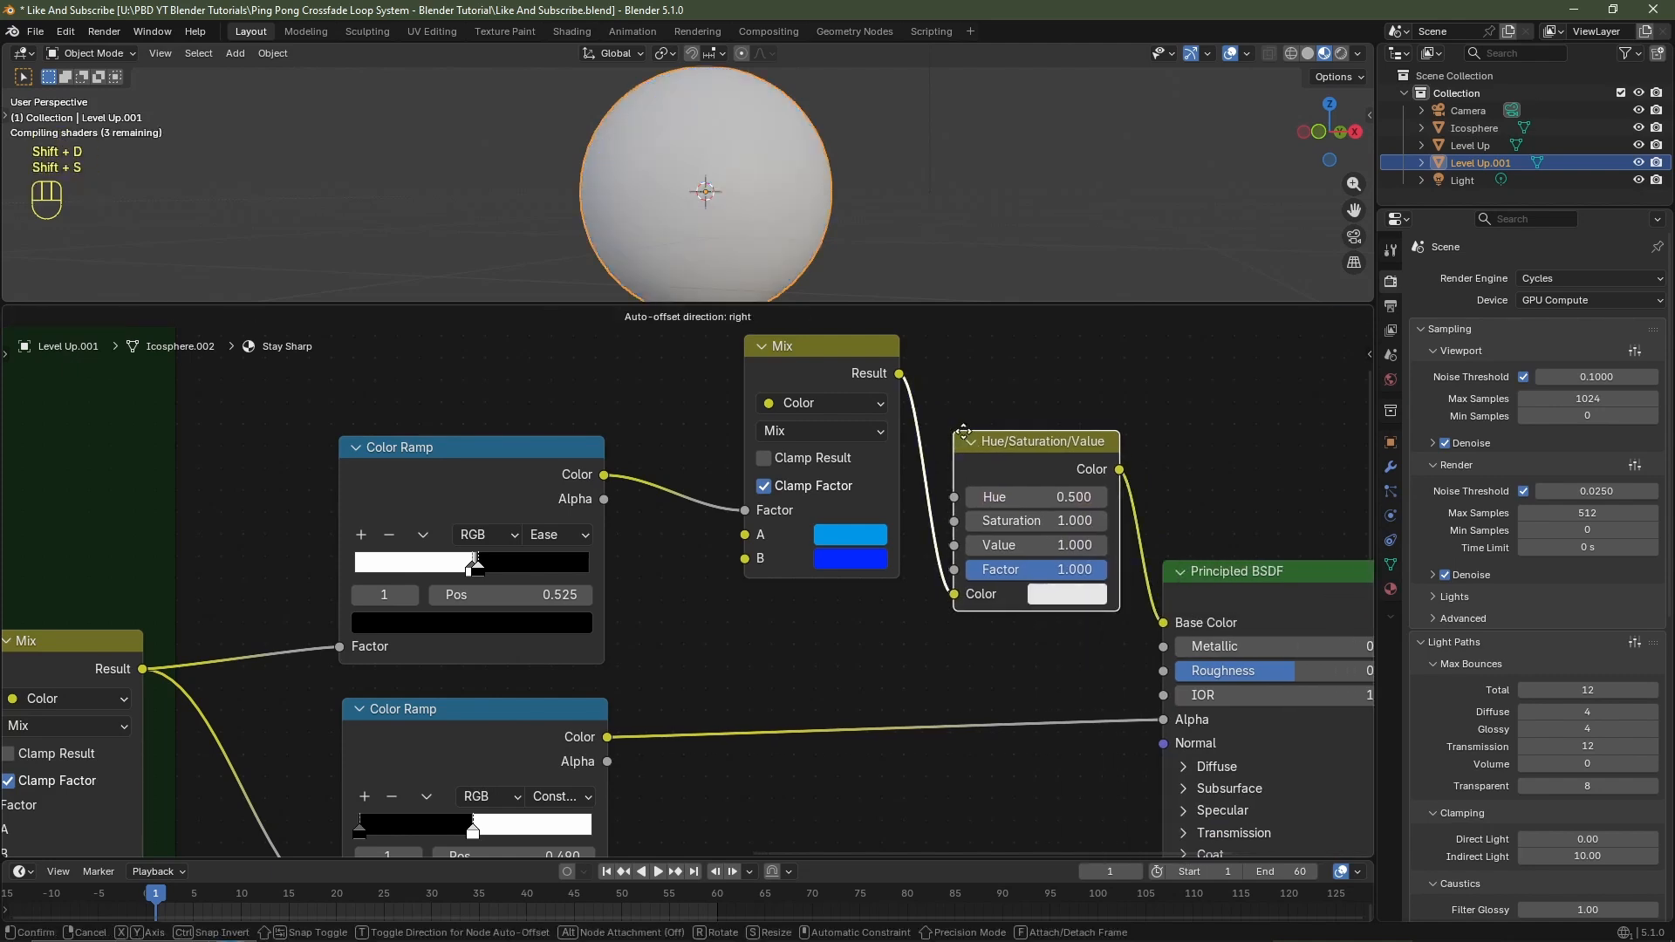
{"action": "key", "text": "shift+d"}
{"action": "left_click", "coordinate": [1088, 434]}
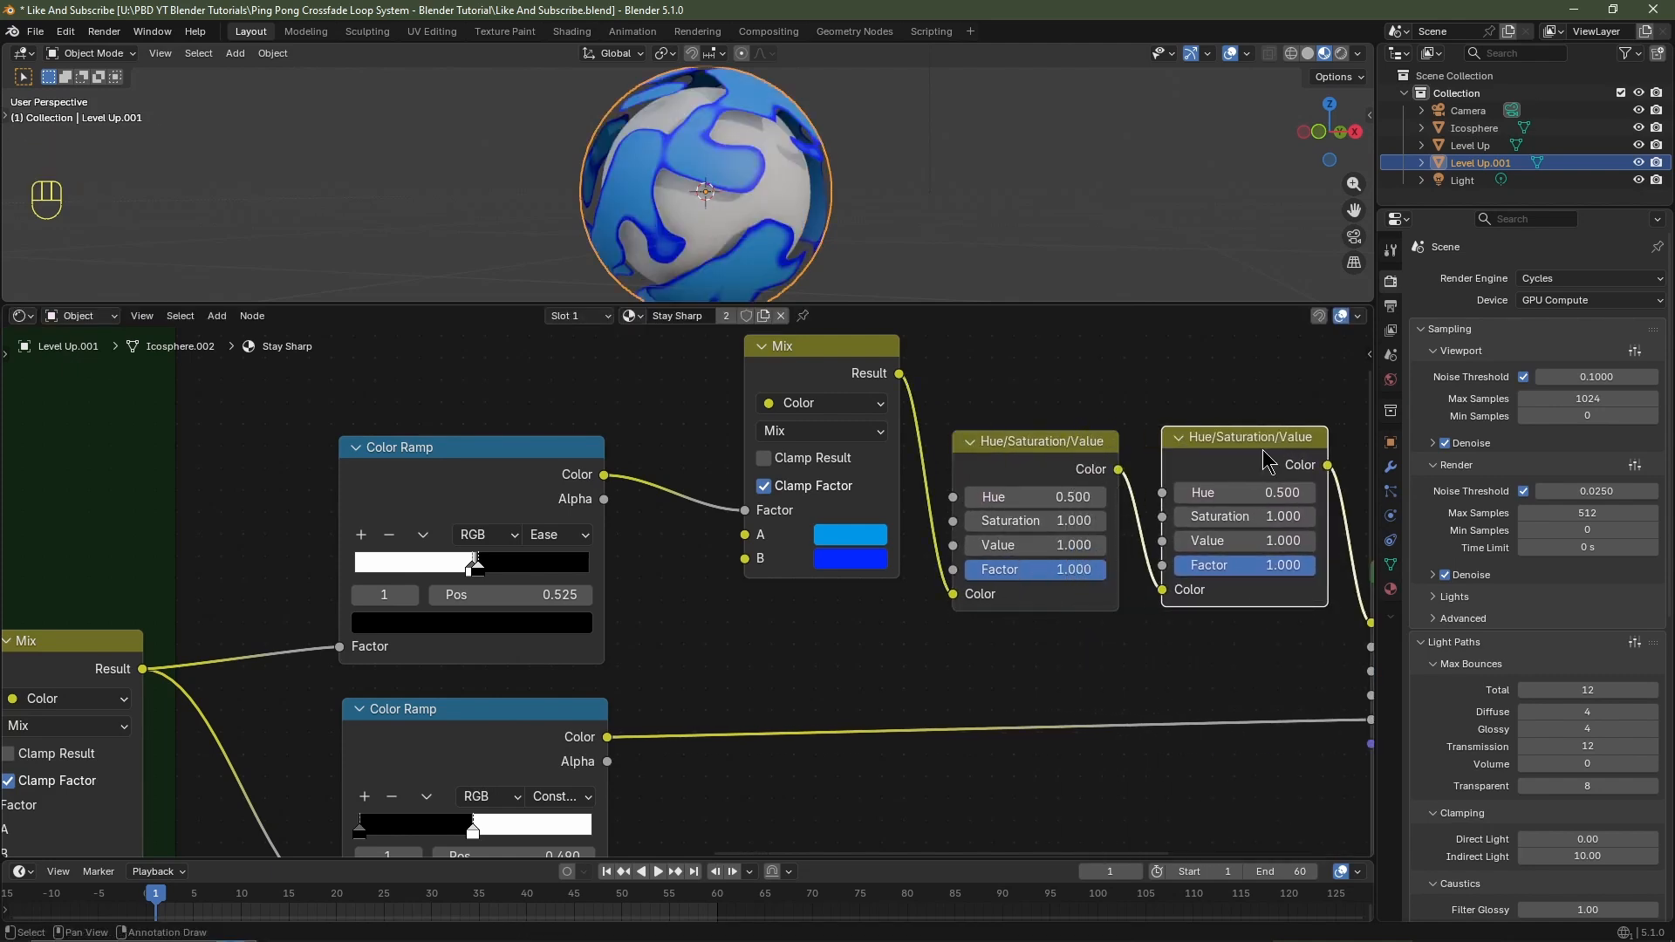
{"action": "left_click_drag", "start_coordinate": [1262, 495], "coordinate": [848, 501]}
Link the crossfade Mix result to the Principled BSDF's Emission Strength and insert a Color Ramp on that link.
{"action": "scroll", "coordinate": [982, 724], "scroll_direction": "down", "scroll_amount": 2}
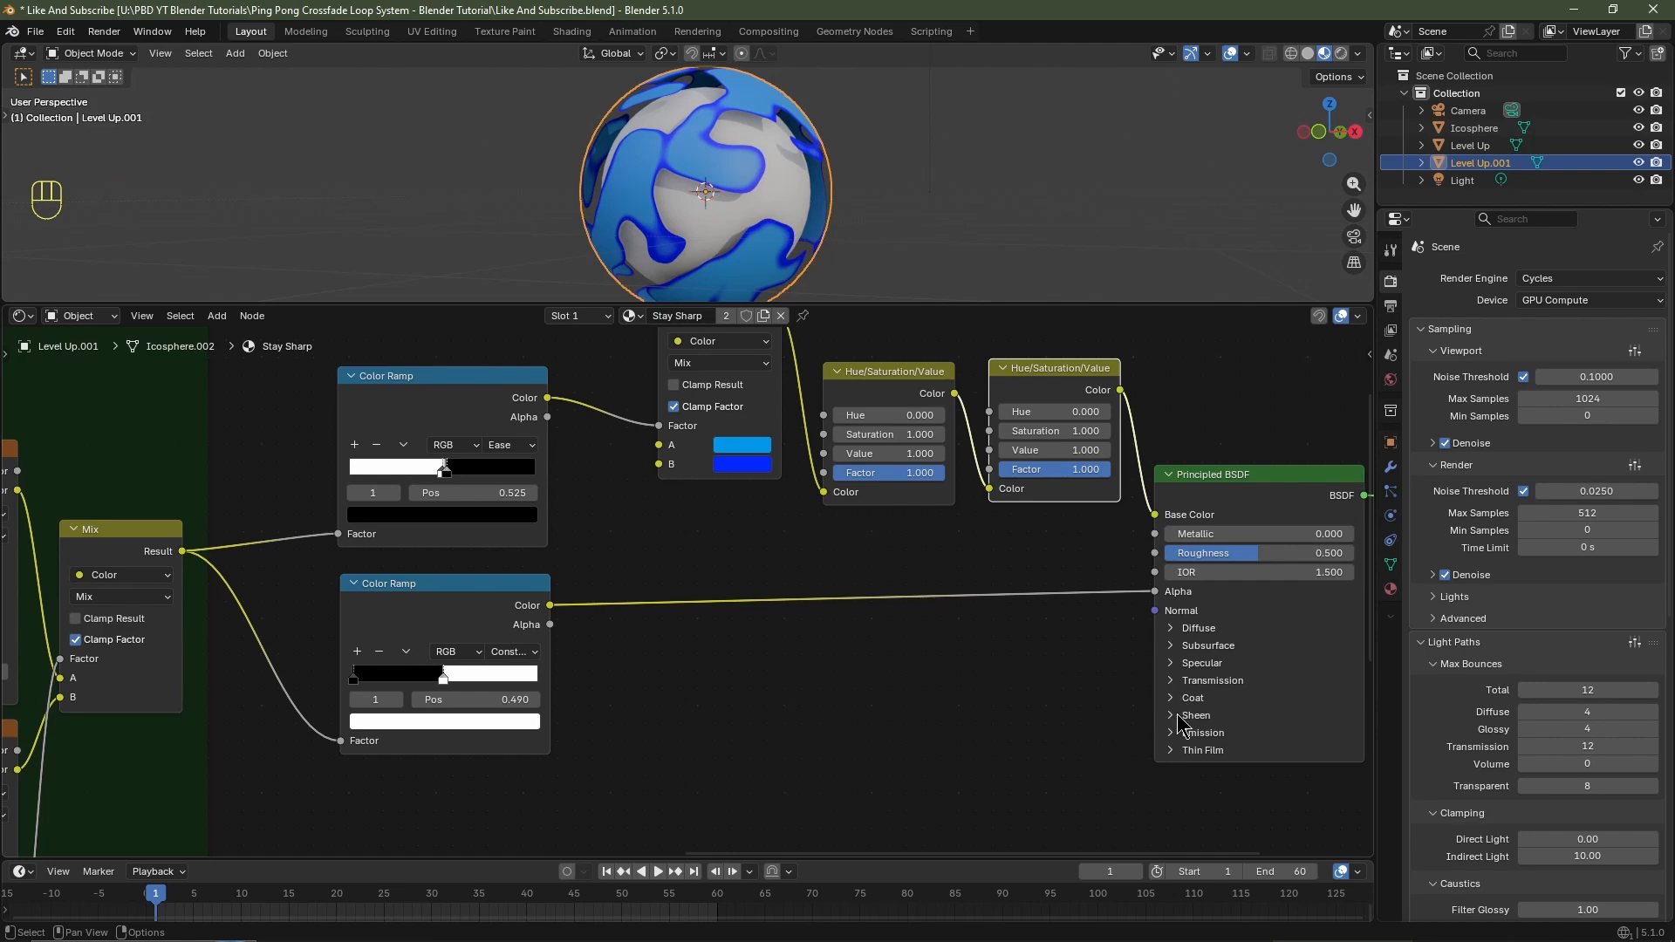
{"action": "left_click", "coordinate": [1171, 734]}
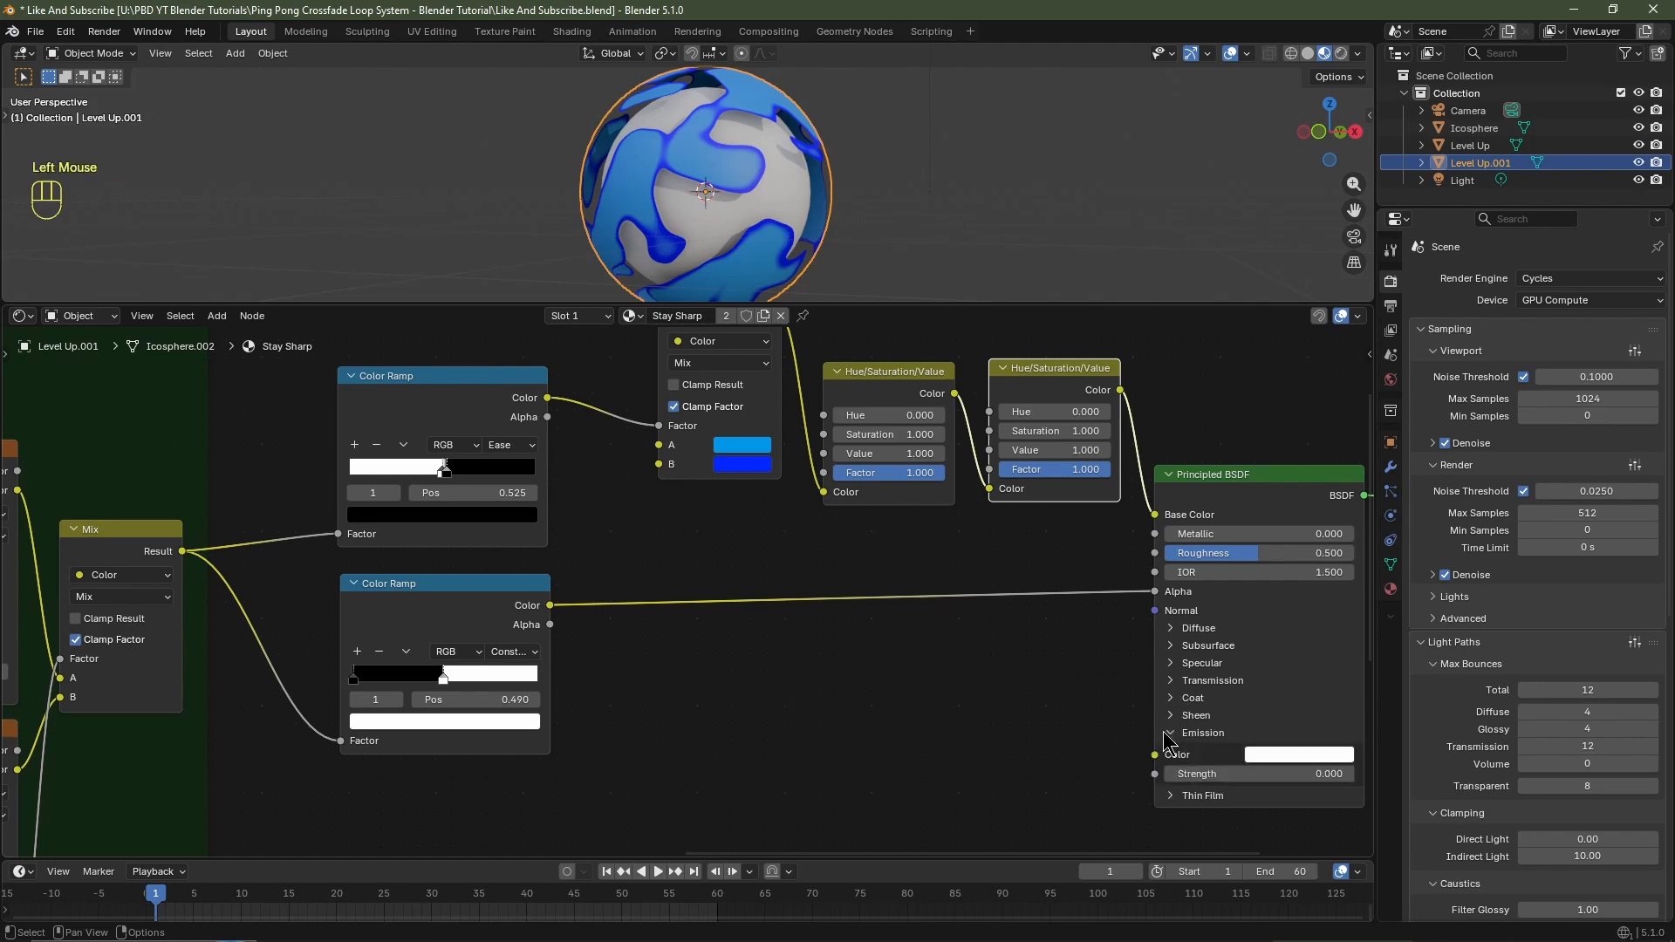
{"action": "left_click_drag", "start_coordinate": [182, 551], "coordinate": [1126, 781]}
{"action": "left_click_drag", "start_coordinate": [1160, 783], "coordinate": [1157, 775]}
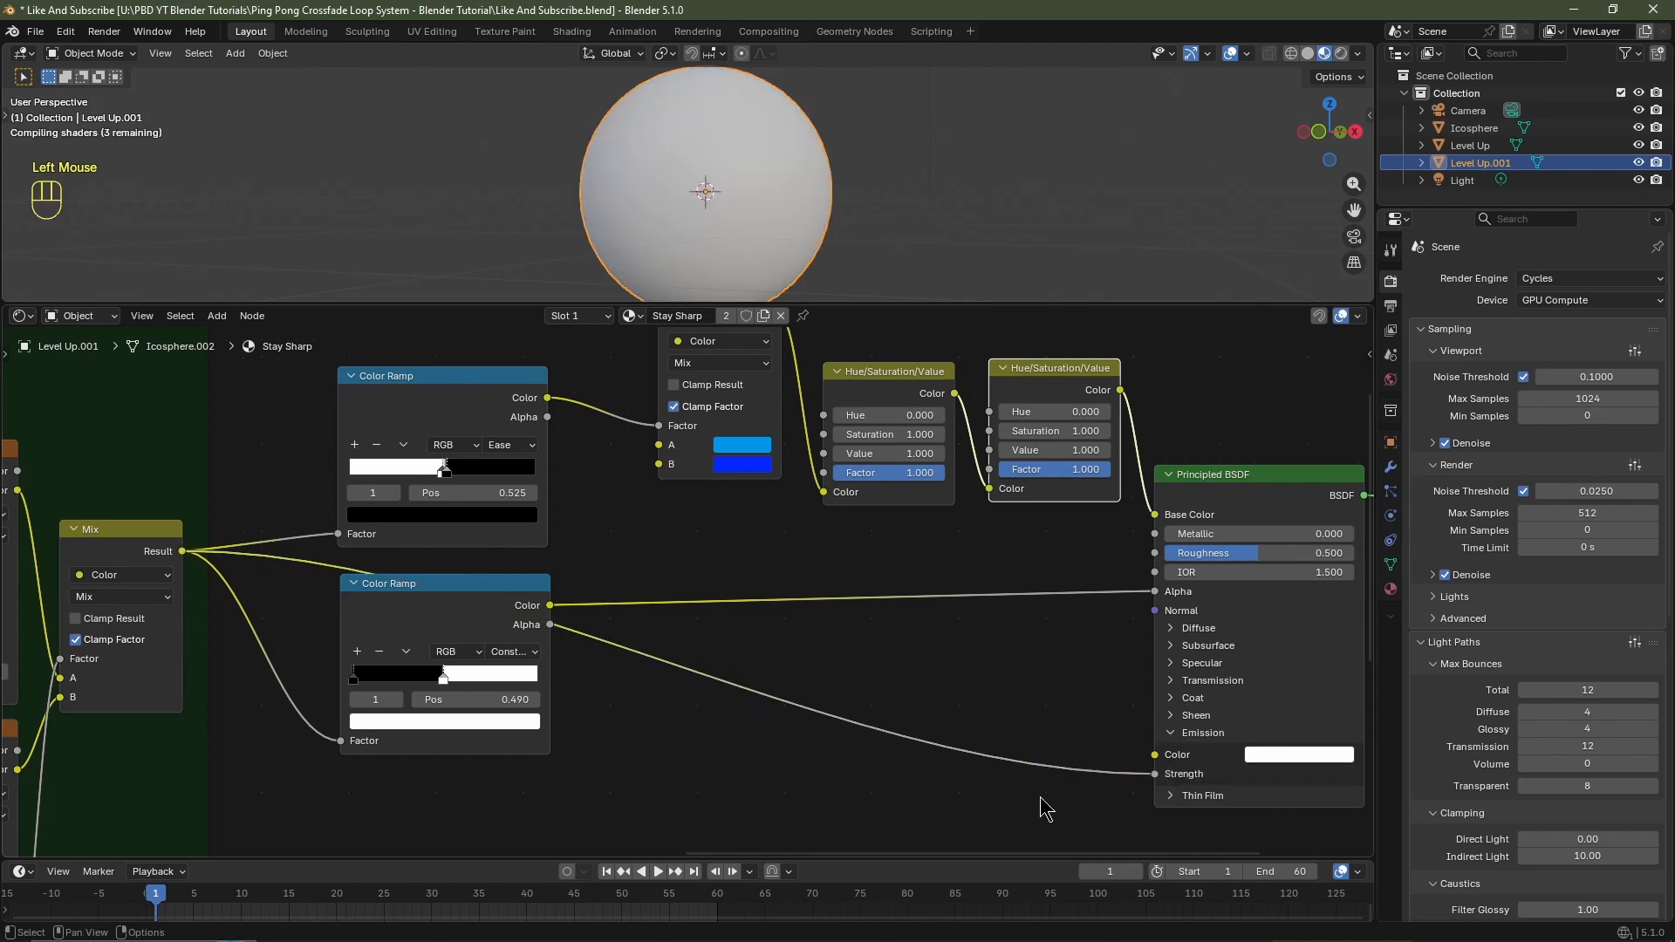
{"action": "key", "text": "shift+a"}
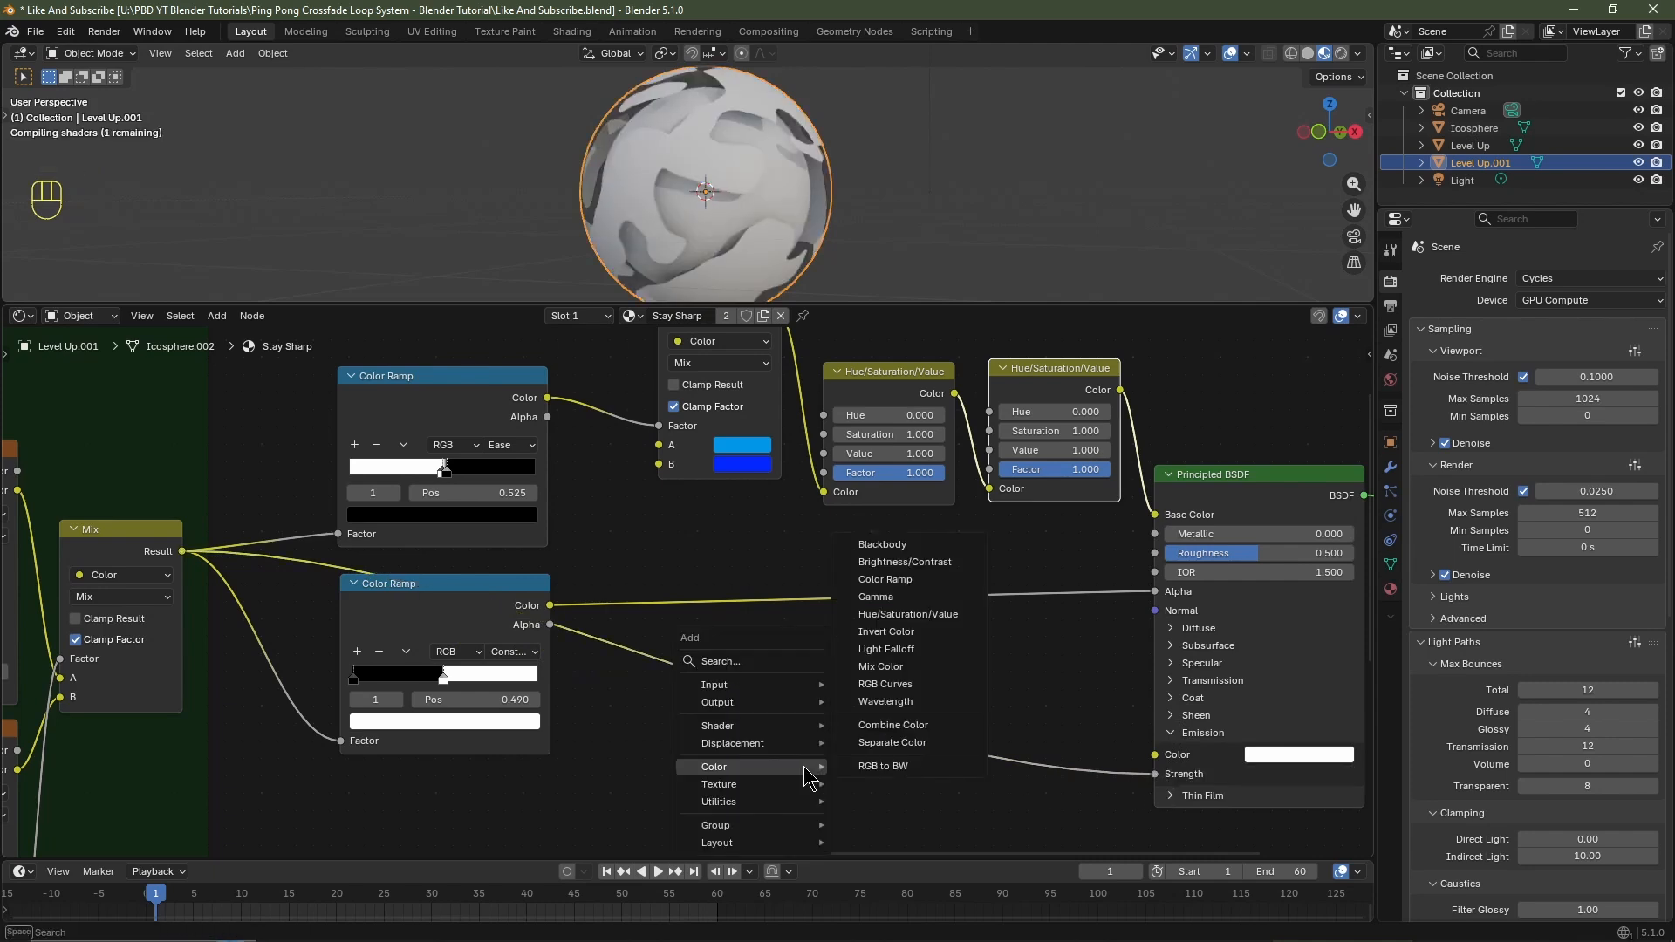
{"action": "left_click", "coordinate": [885, 579]}
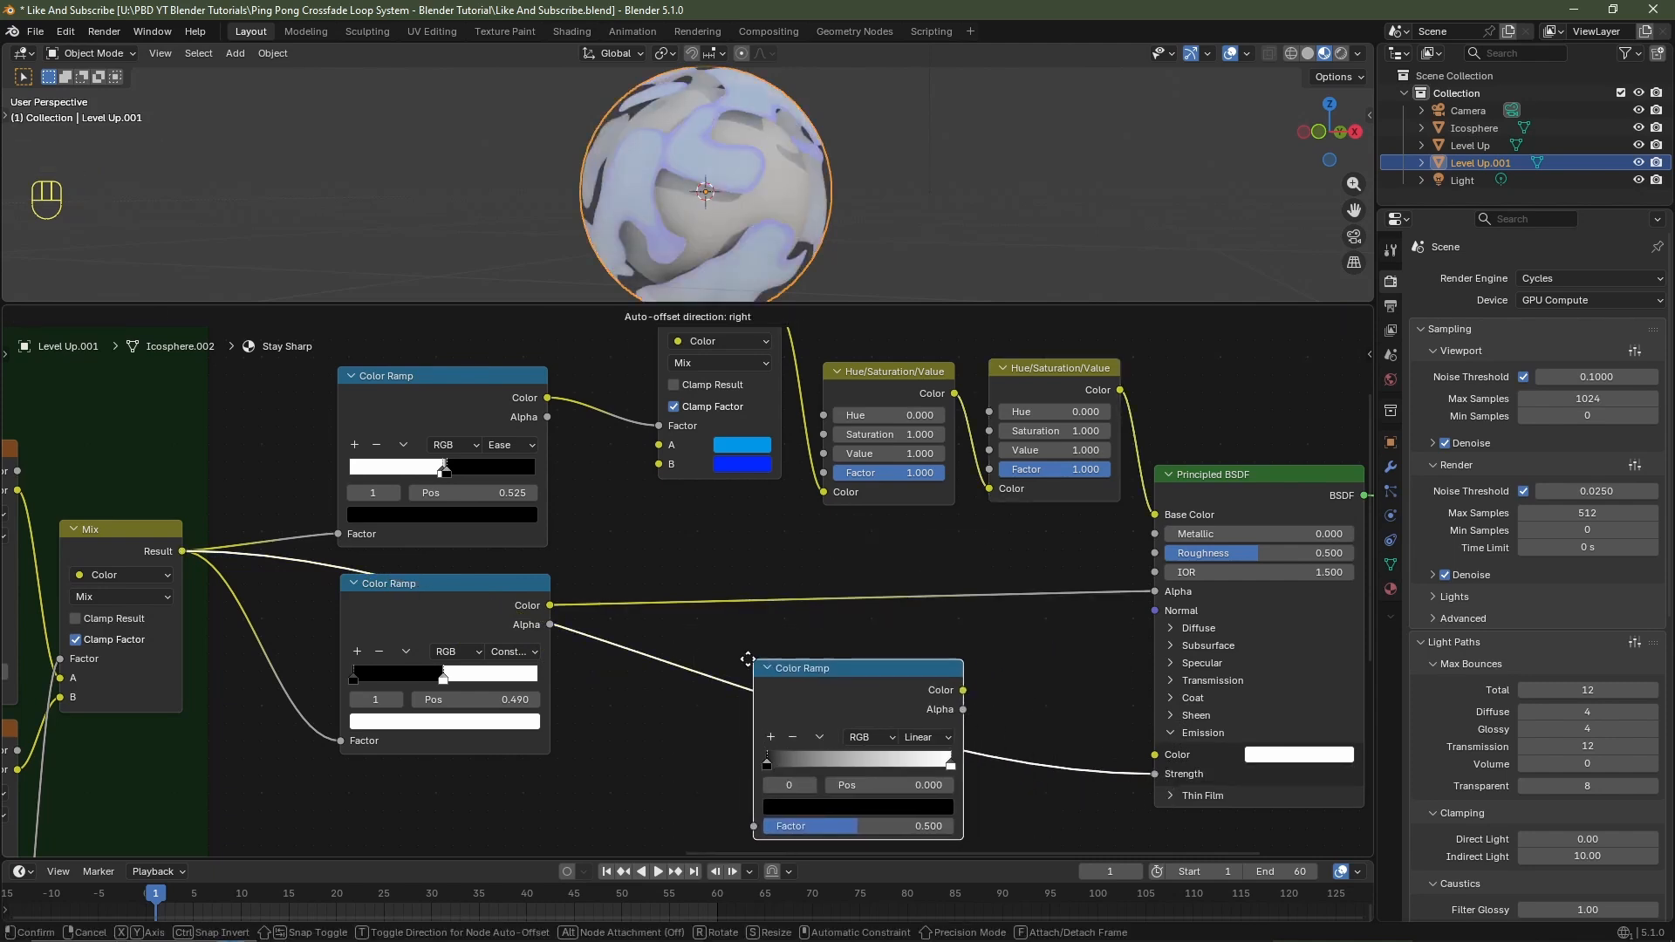
{"action": "left_click", "coordinate": [749, 665]}
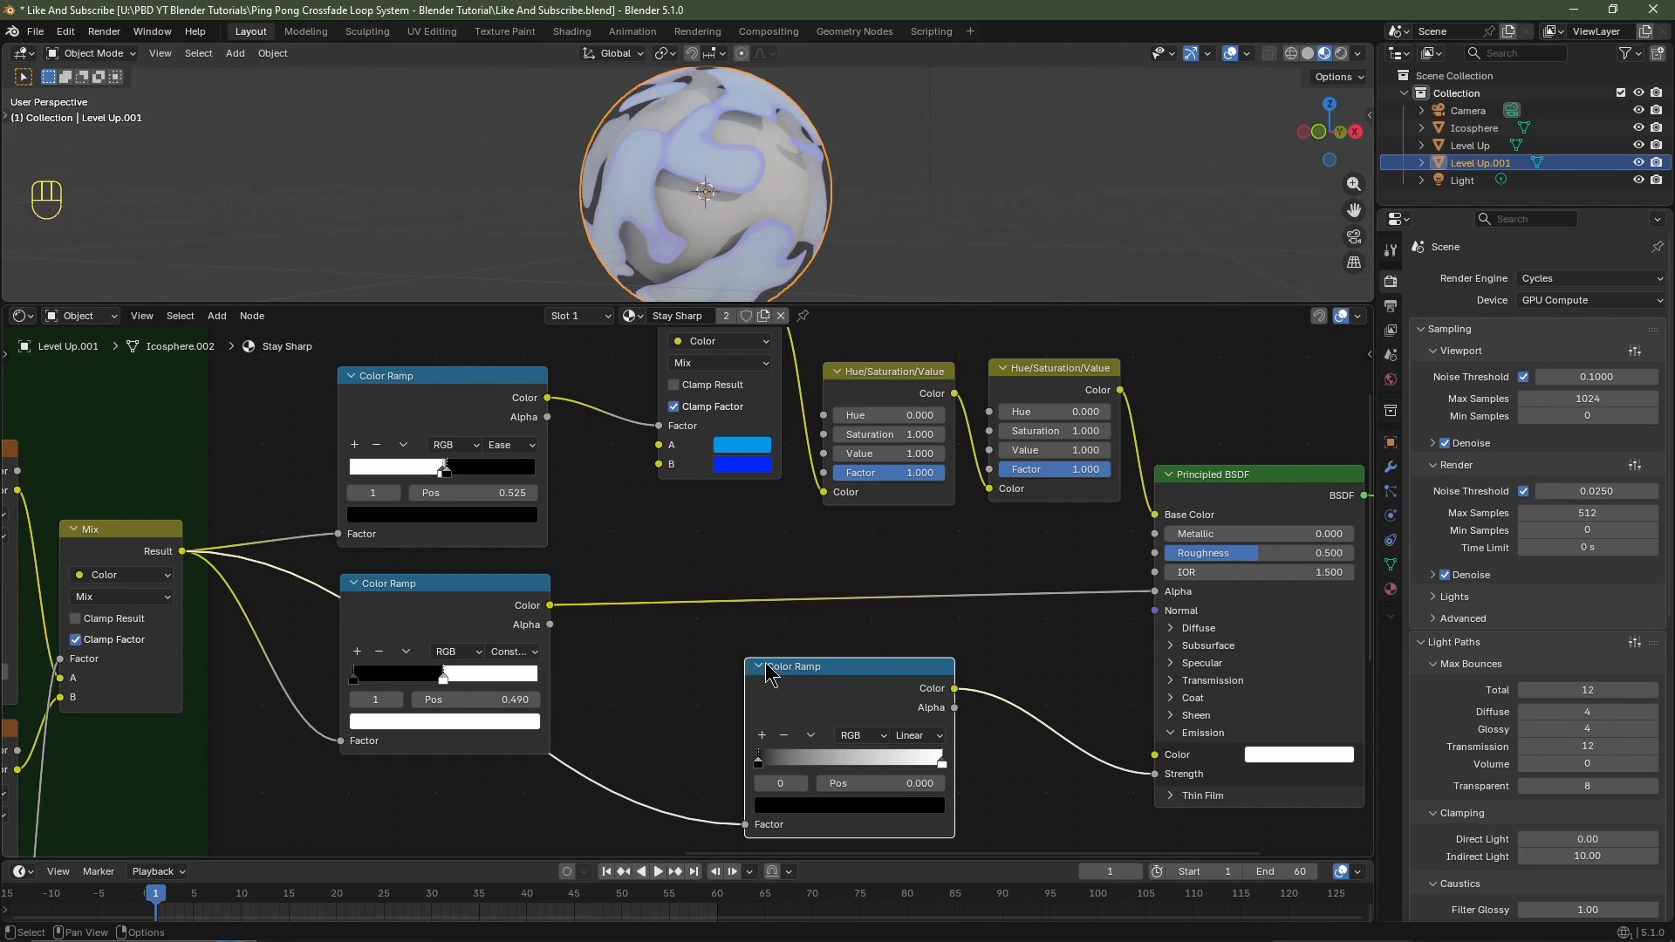
Set the emission Color Ramp's interpolation to Constant and flip the ramp.
{"action": "left_click", "coordinate": [925, 737]}
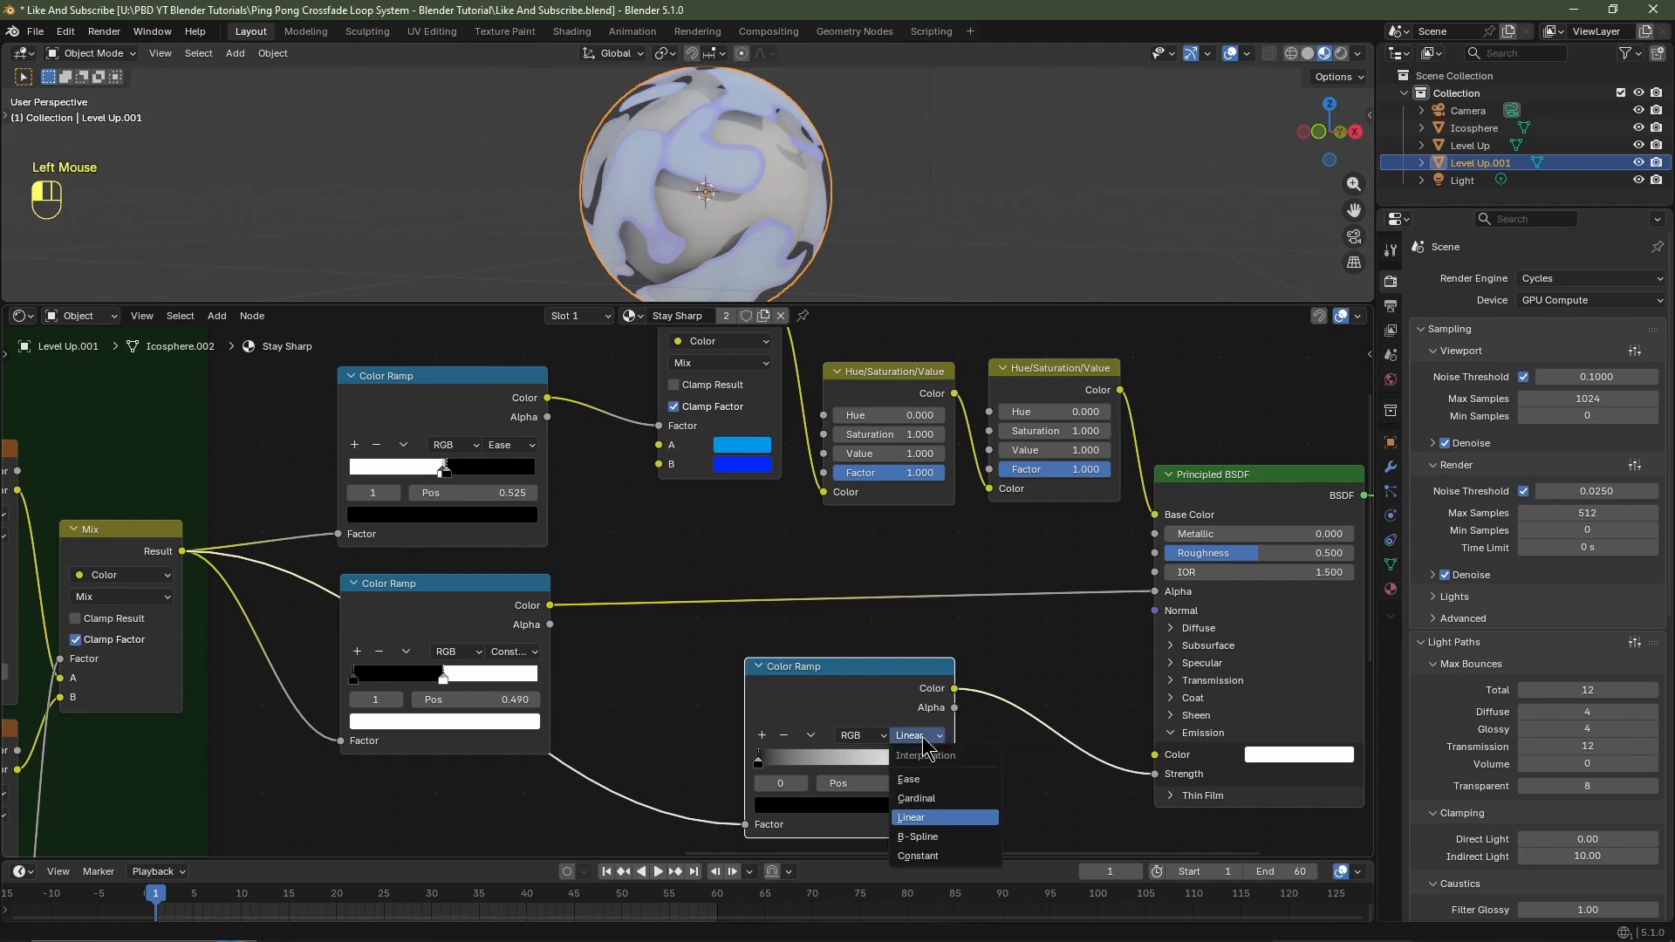
{"action": "left_click", "coordinate": [922, 861]}
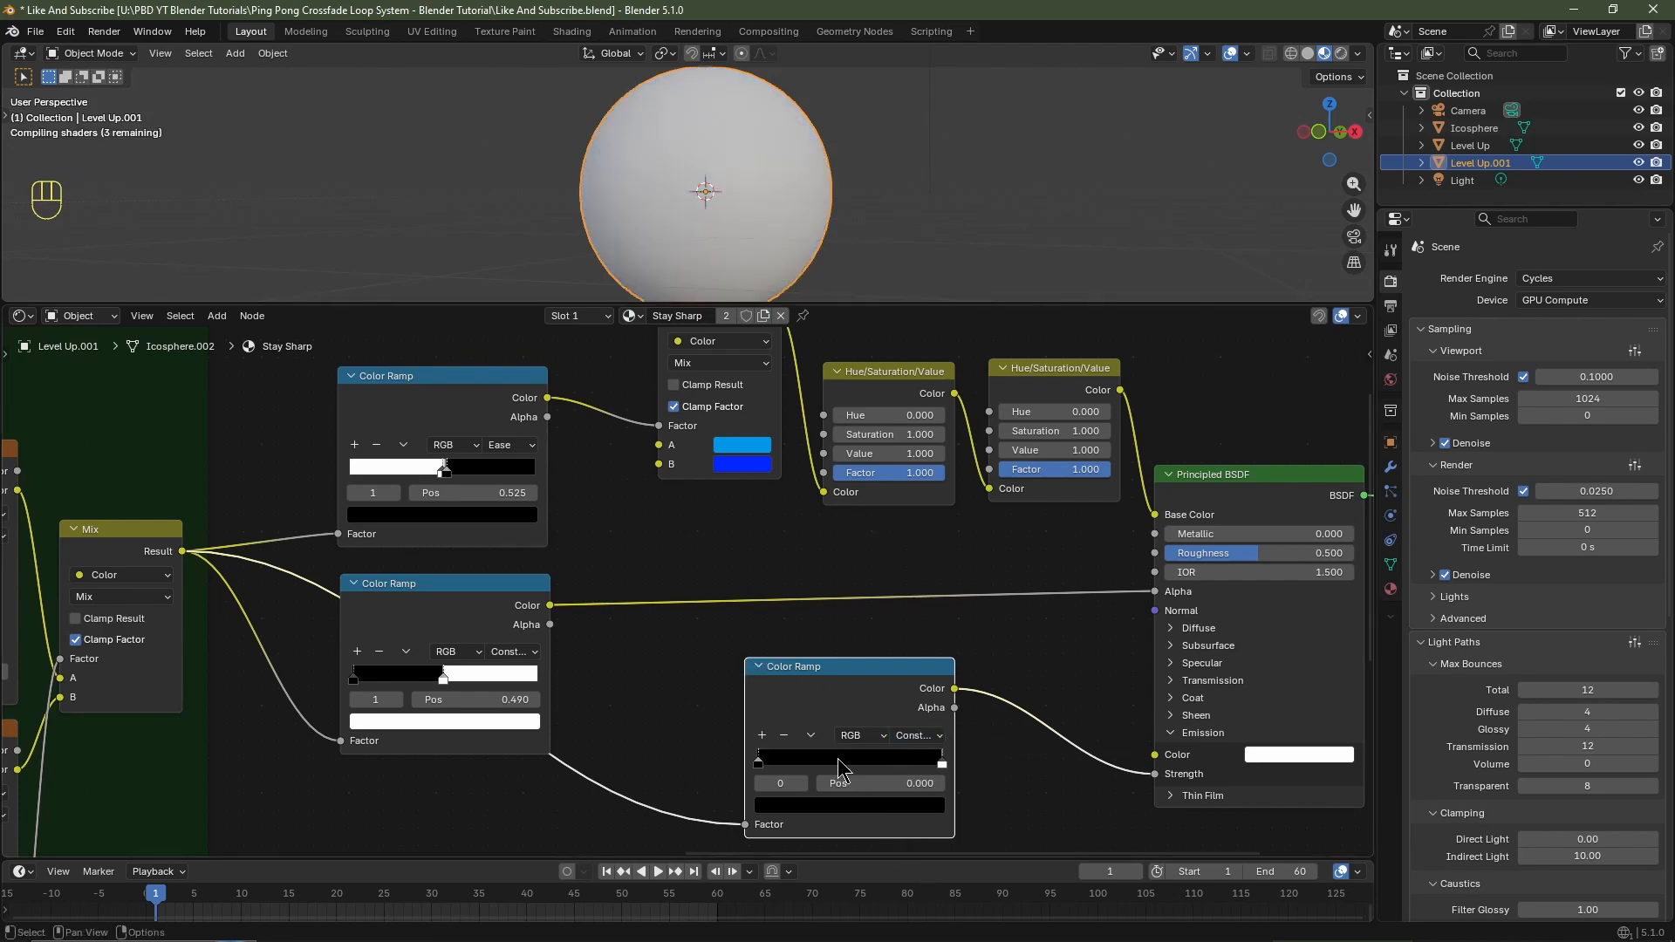
{"action": "left_click", "coordinate": [810, 736]}
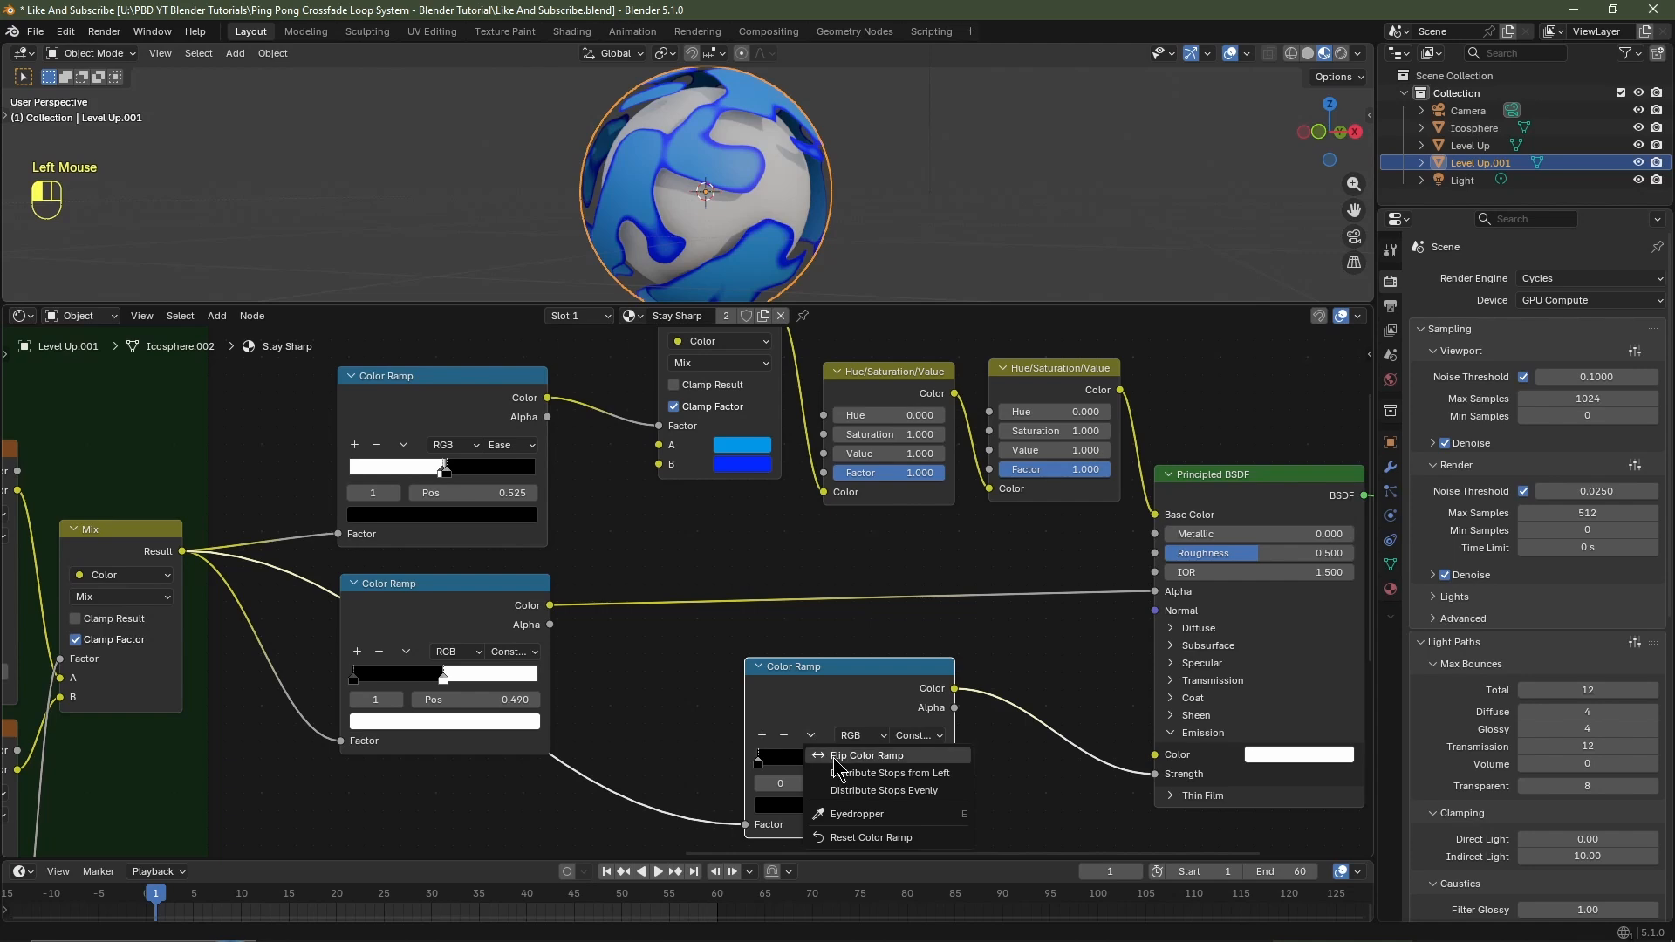
{"action": "left_click", "coordinate": [838, 756]}
Position the emission Color Ramp's black stop at 0.495 and switch the 3D viewport to rendered shading.
{"action": "left_click_drag", "start_coordinate": [943, 766], "coordinate": [839, 766]}
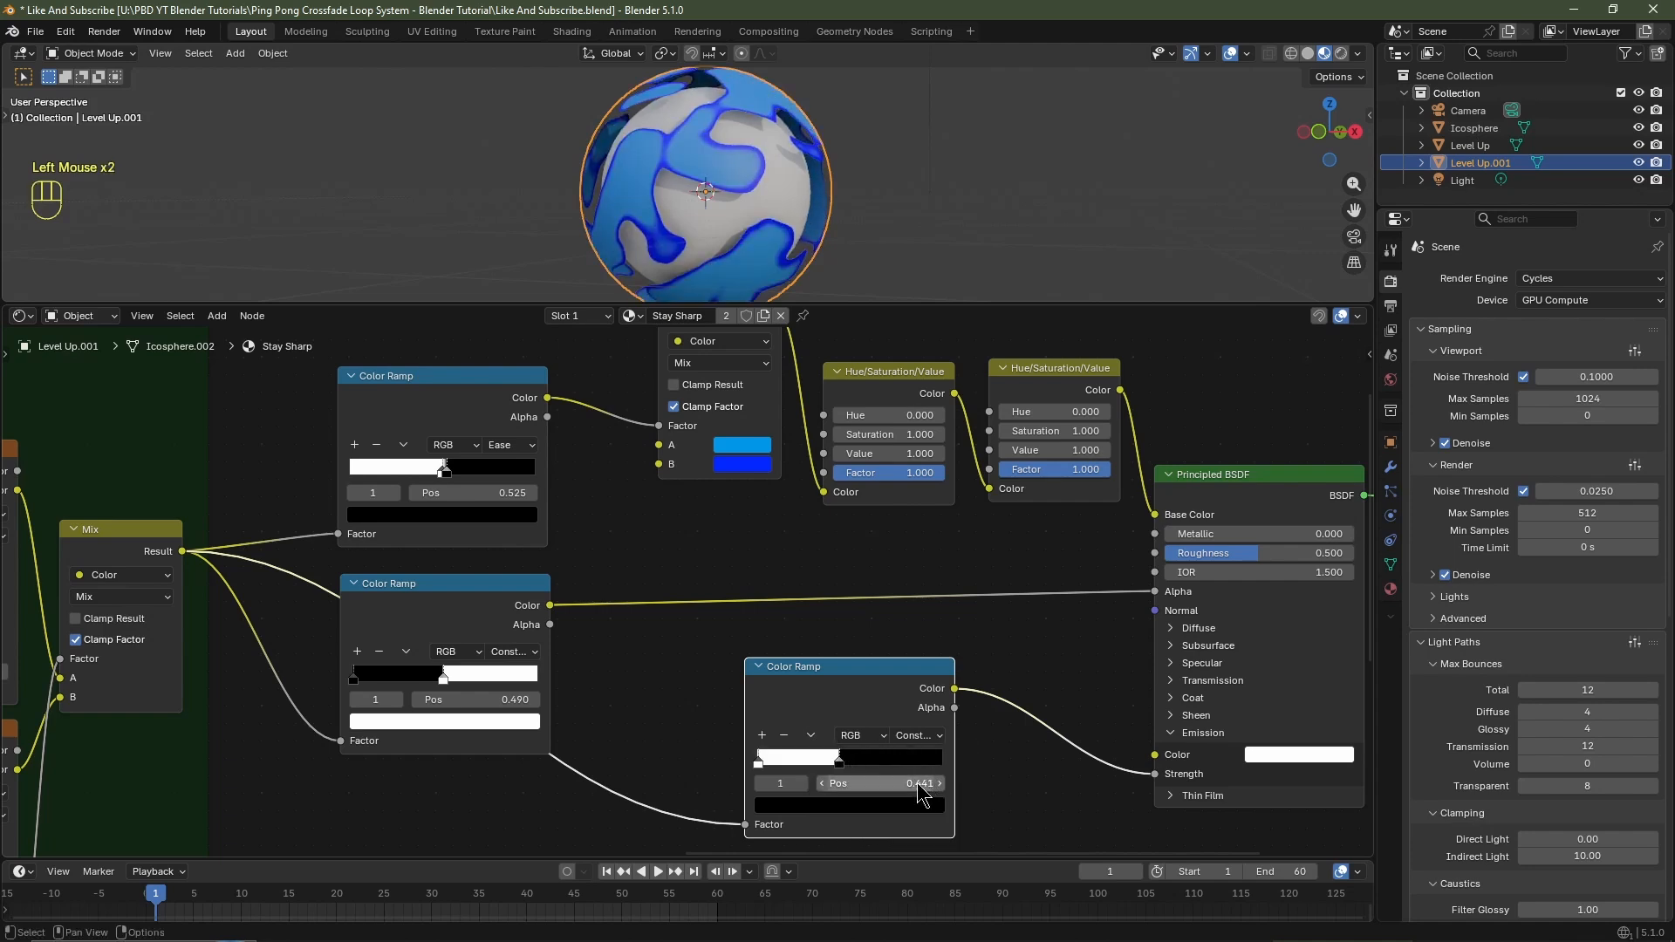
{"action": "left_click", "coordinate": [923, 785]}
{"action": "key", "text": "BackSpace"}
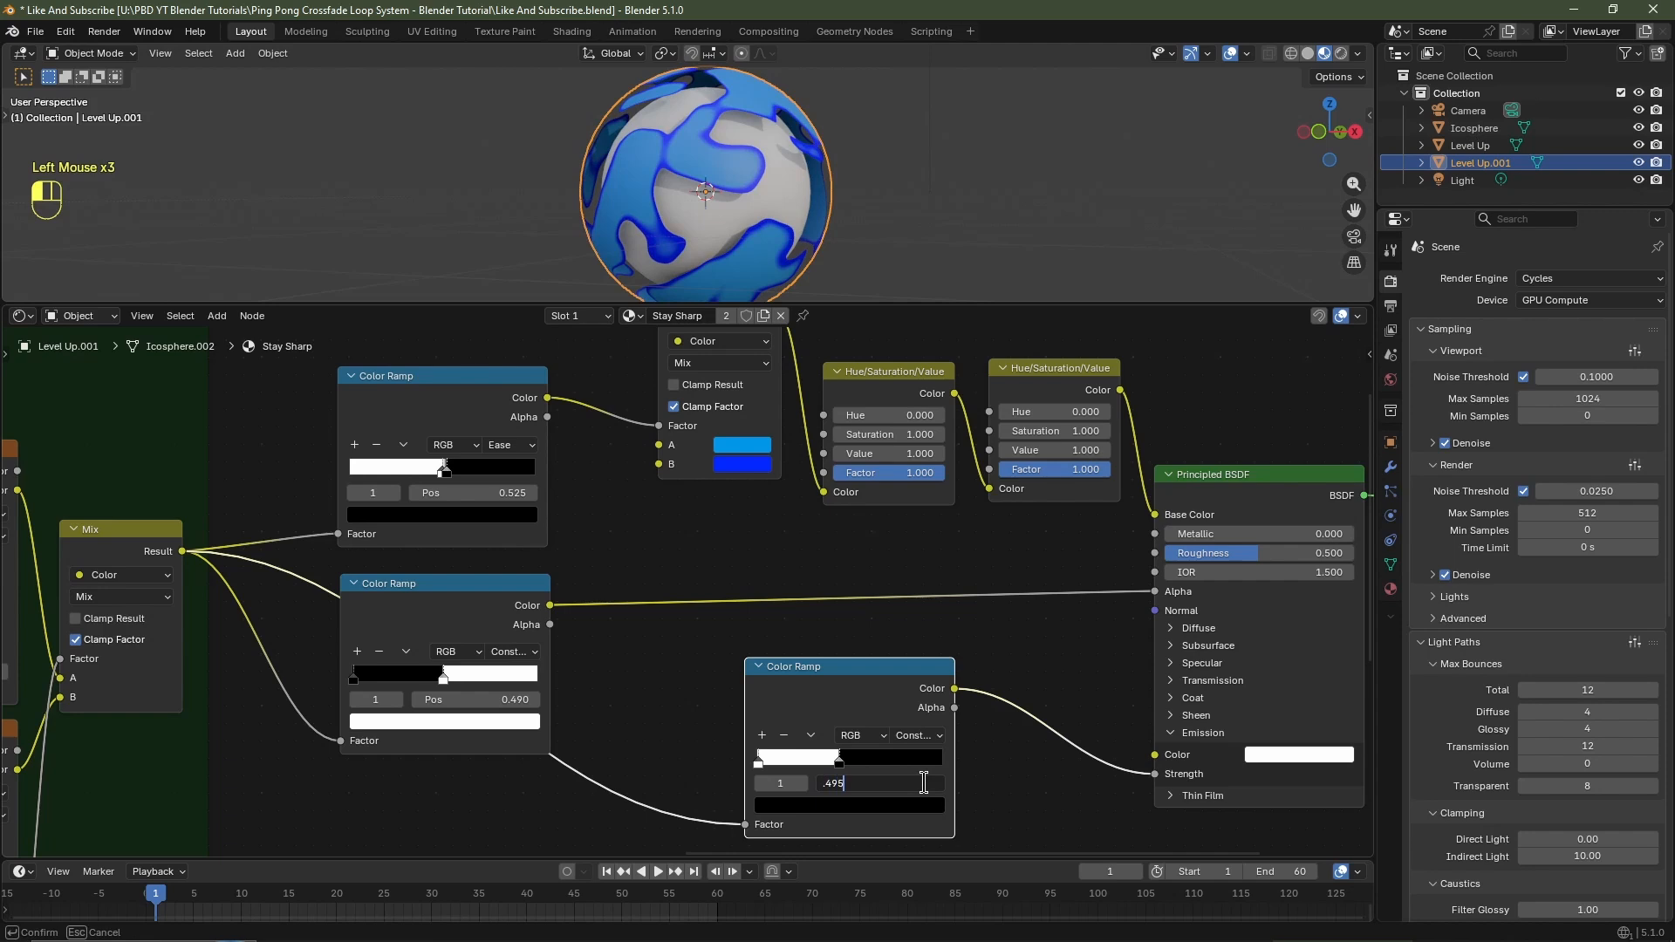
{"action": "type", "text": ".495"}
{"action": "key", "text": "Return"}
{"action": "left_click", "coordinate": [1342, 55]}
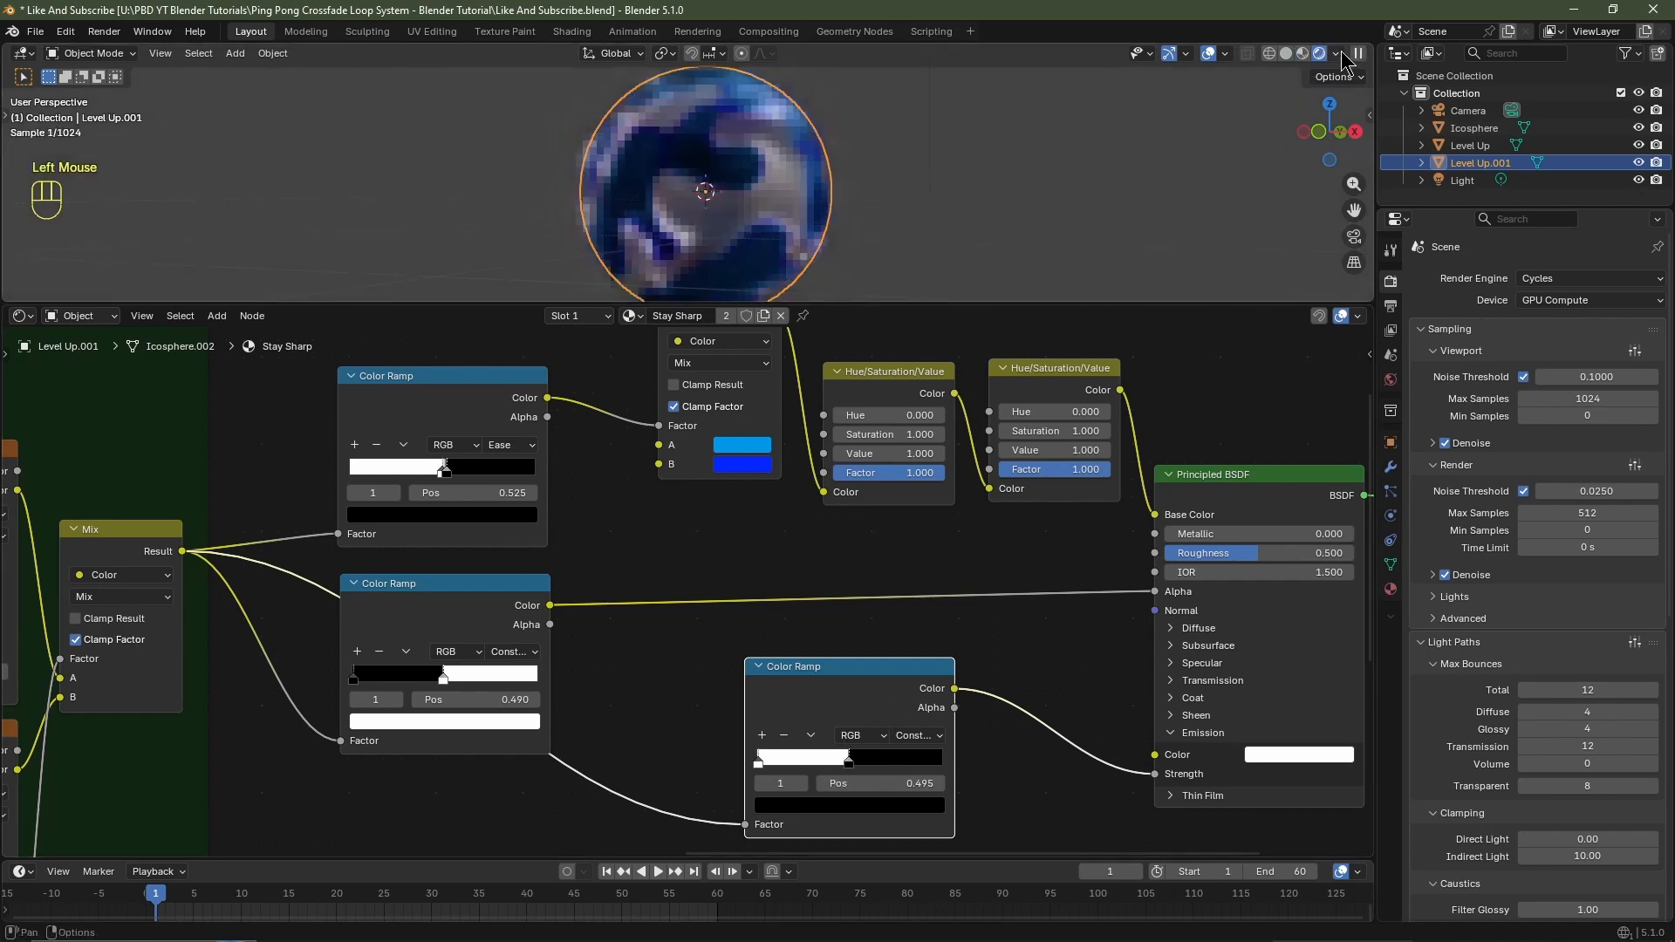
Insert a Math node on the link between the emission Color Ramp and the Principled BSDF's Emission Strength.
{"action": "key", "text": "shift+a"}
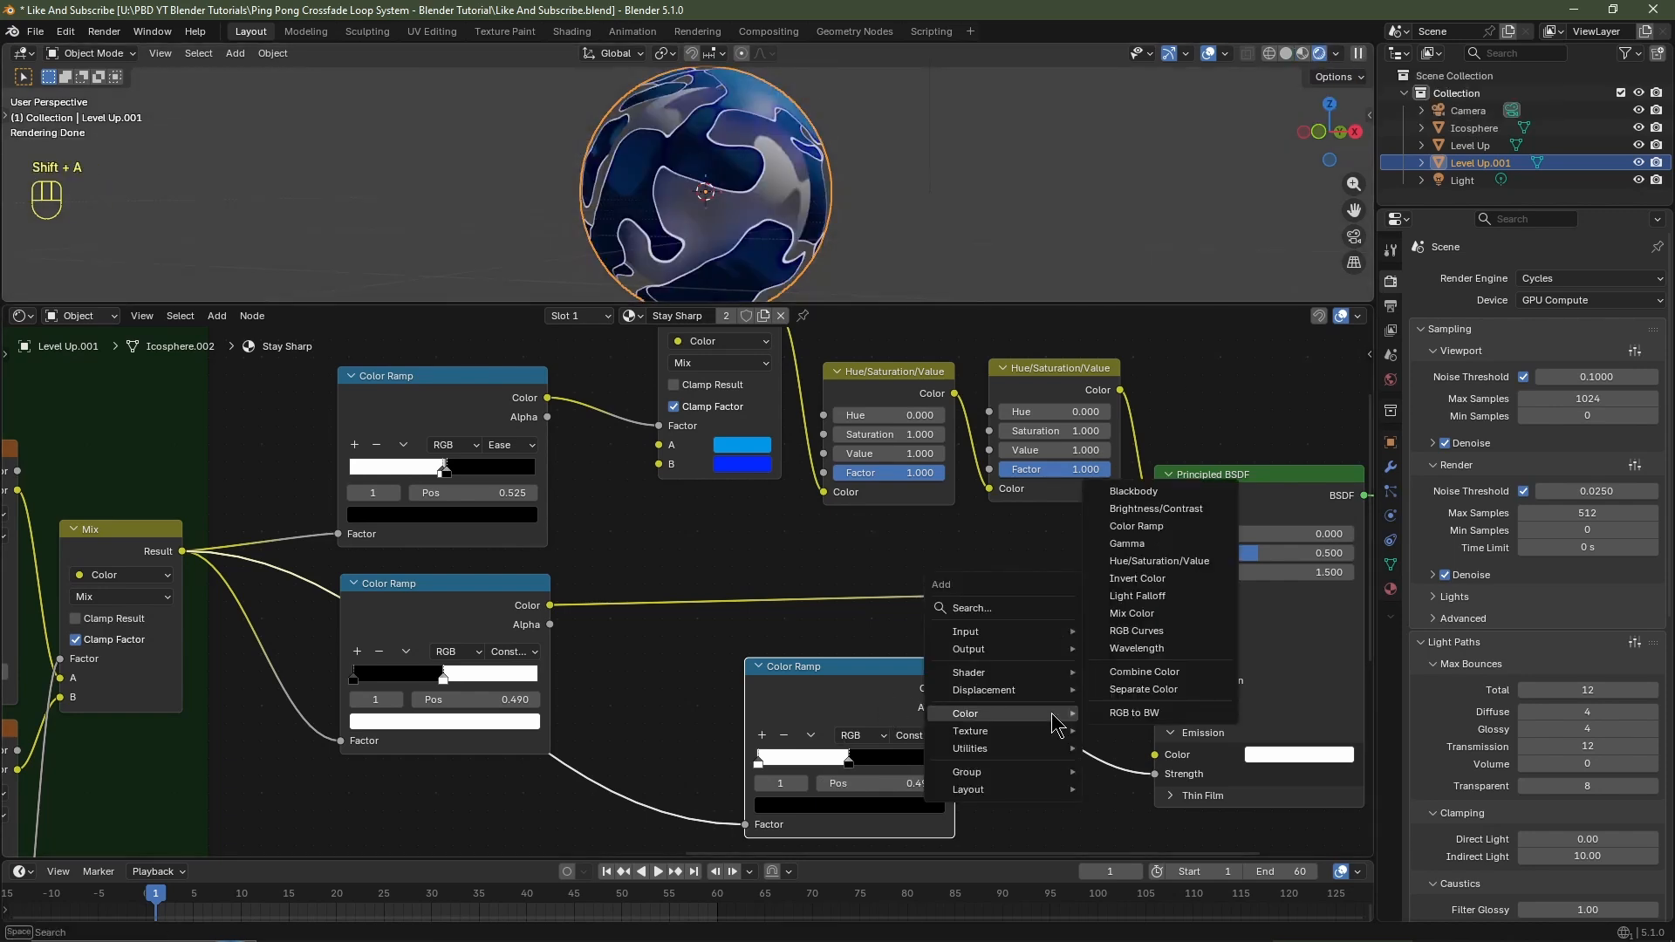
{"action": "mouse_move", "coordinate": [1053, 753]}
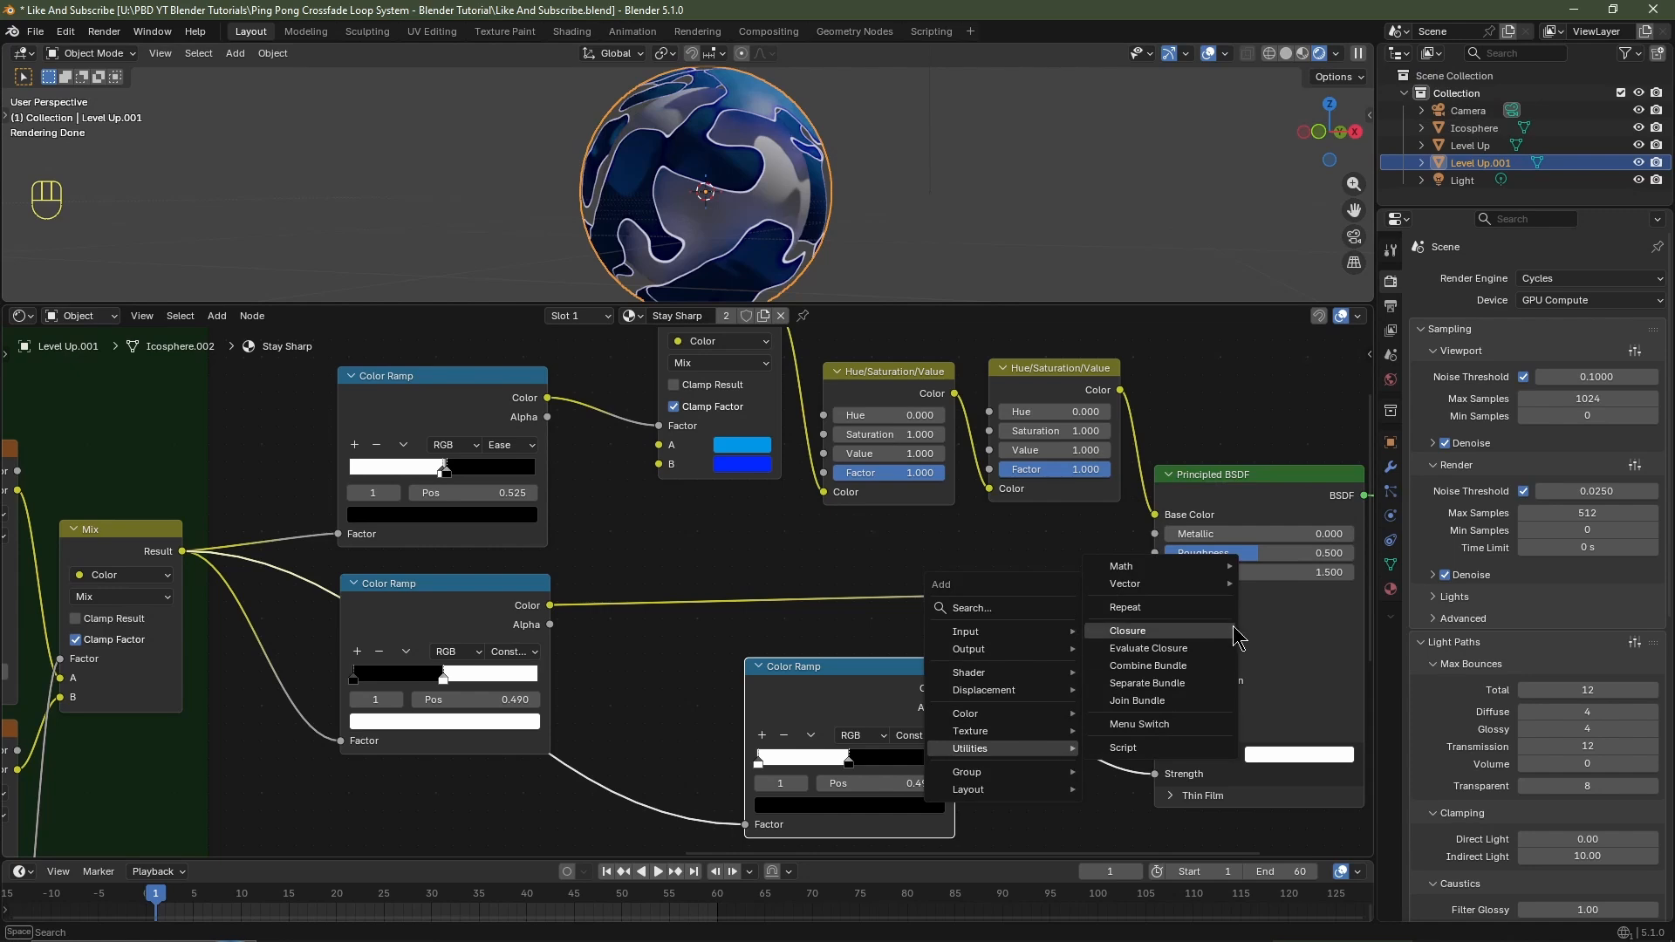
{"action": "mouse_move", "coordinate": [1205, 571]}
{"action": "left_click", "coordinate": [1277, 619]}
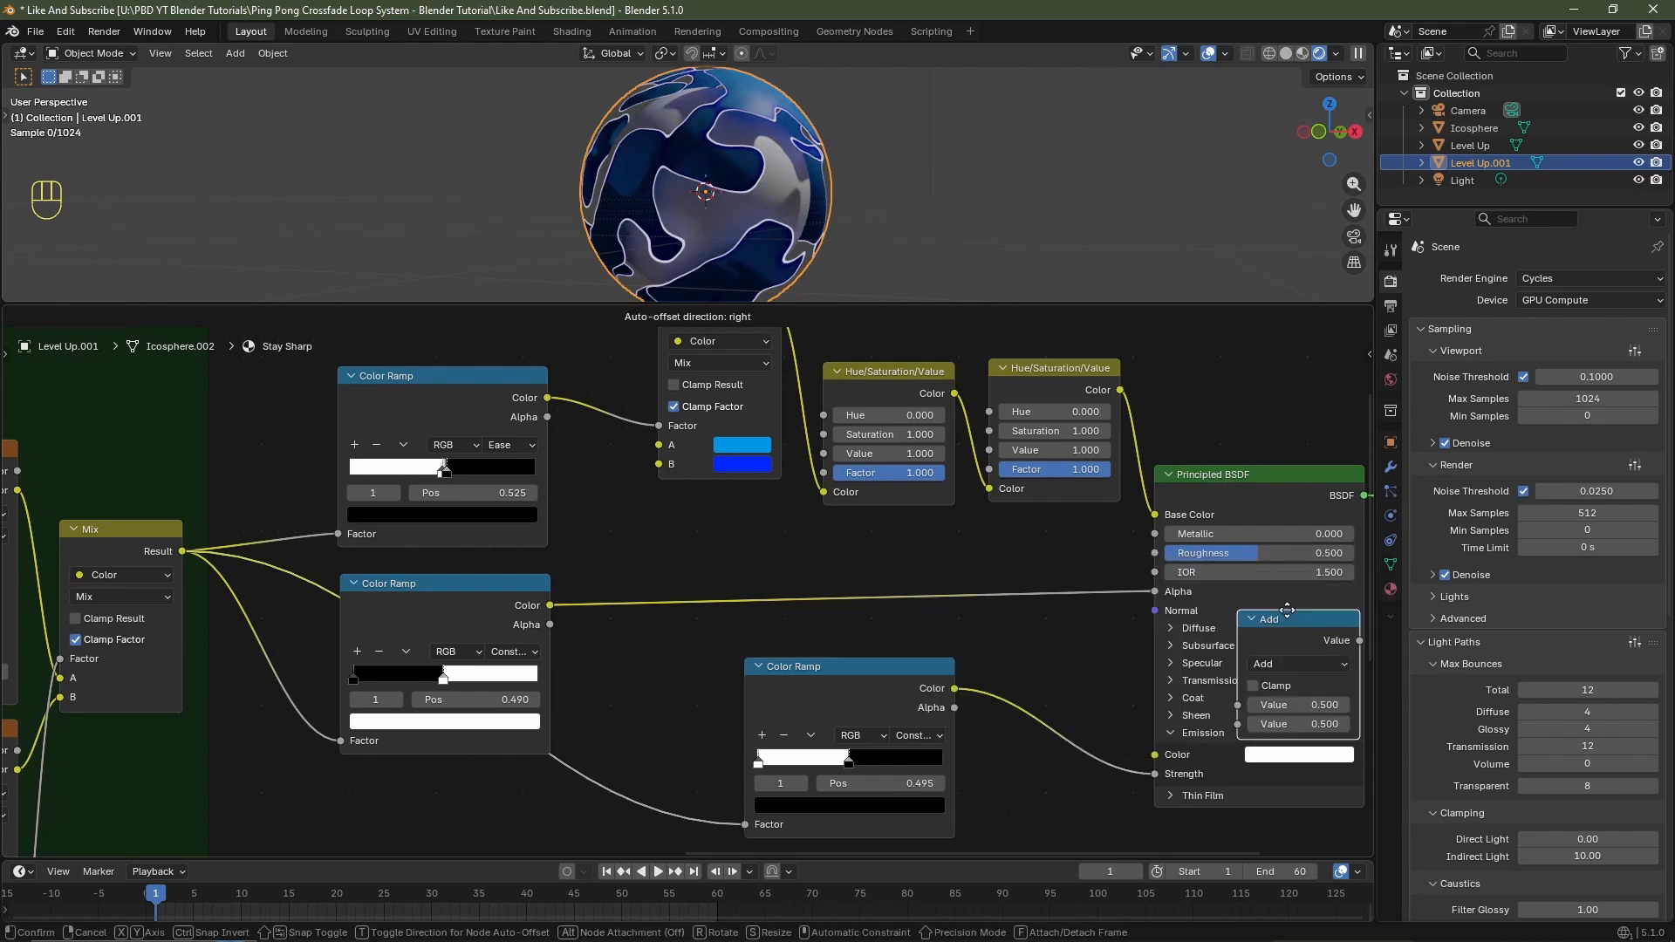
{"action": "left_click", "coordinate": [1054, 685]}
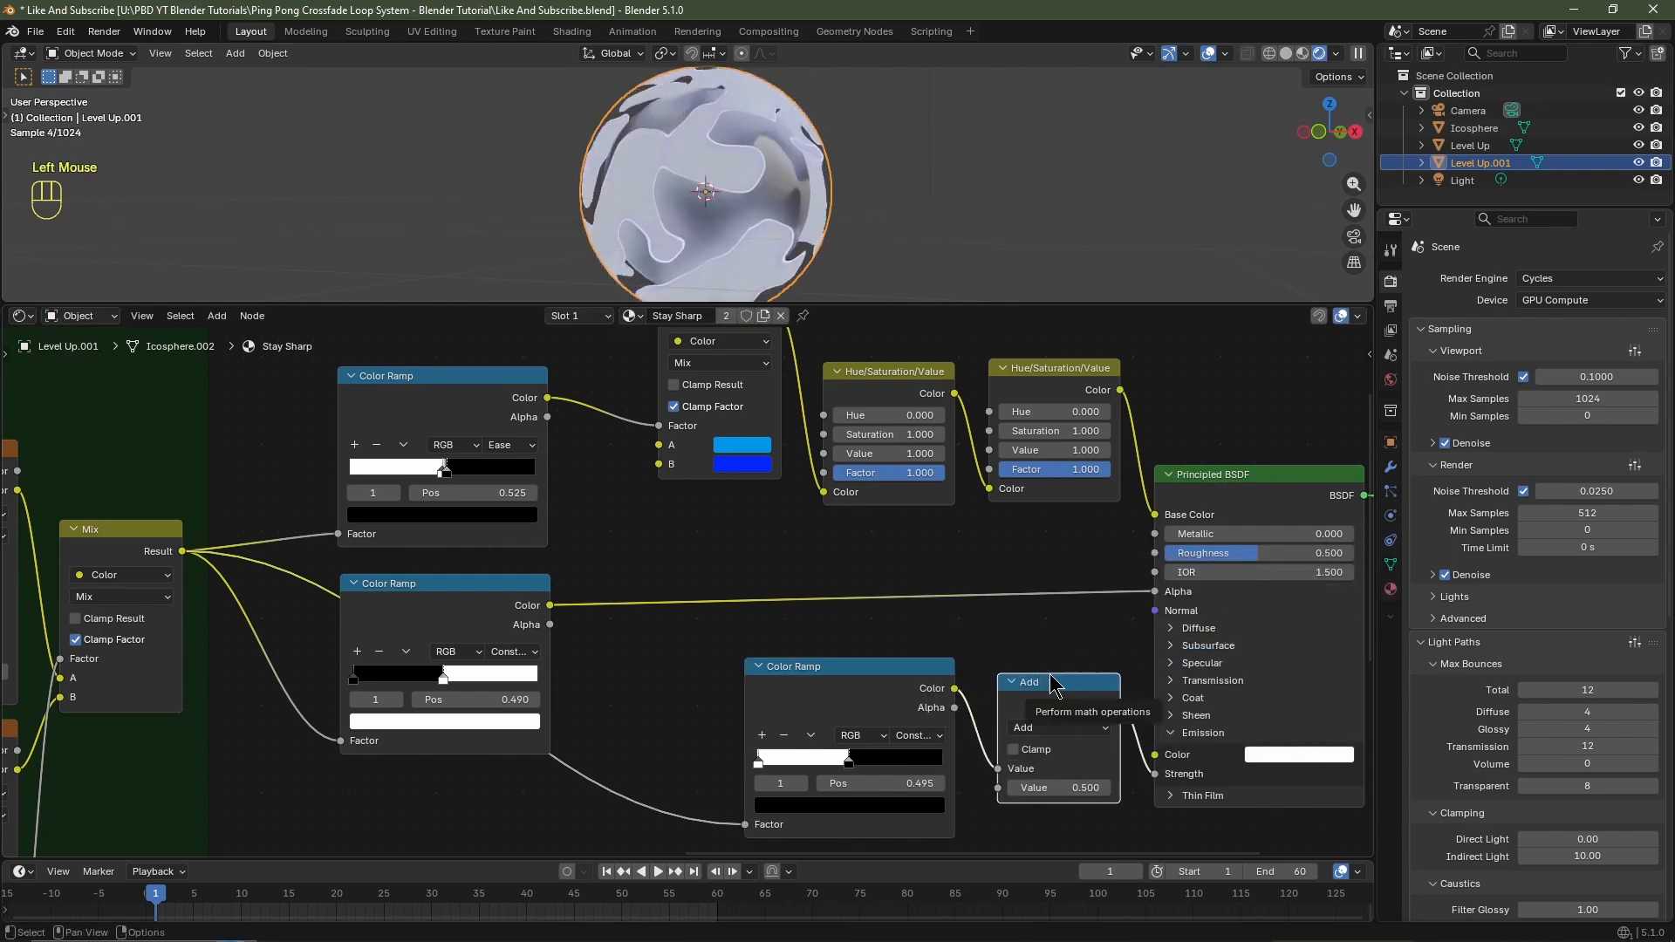
Set the Math node to Multiply by 10 and link the second Hue/Saturation/Value node's Color to the Emission Color.
{"action": "left_click", "coordinate": [1053, 736]}
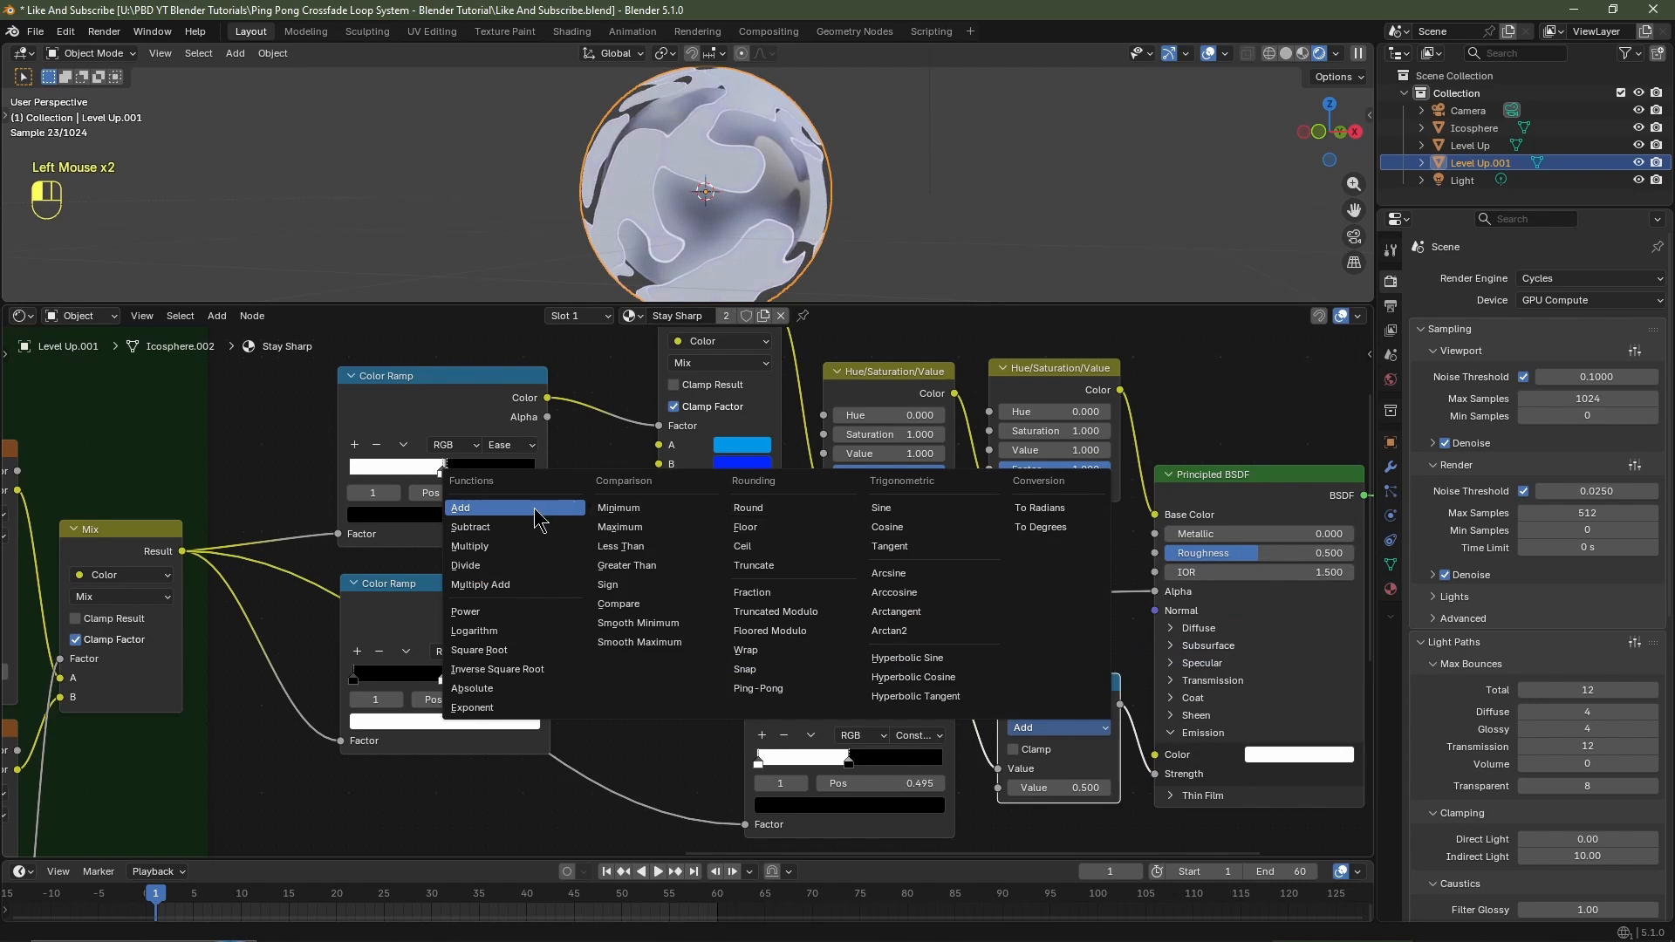
{"action": "left_click", "coordinate": [485, 550]}
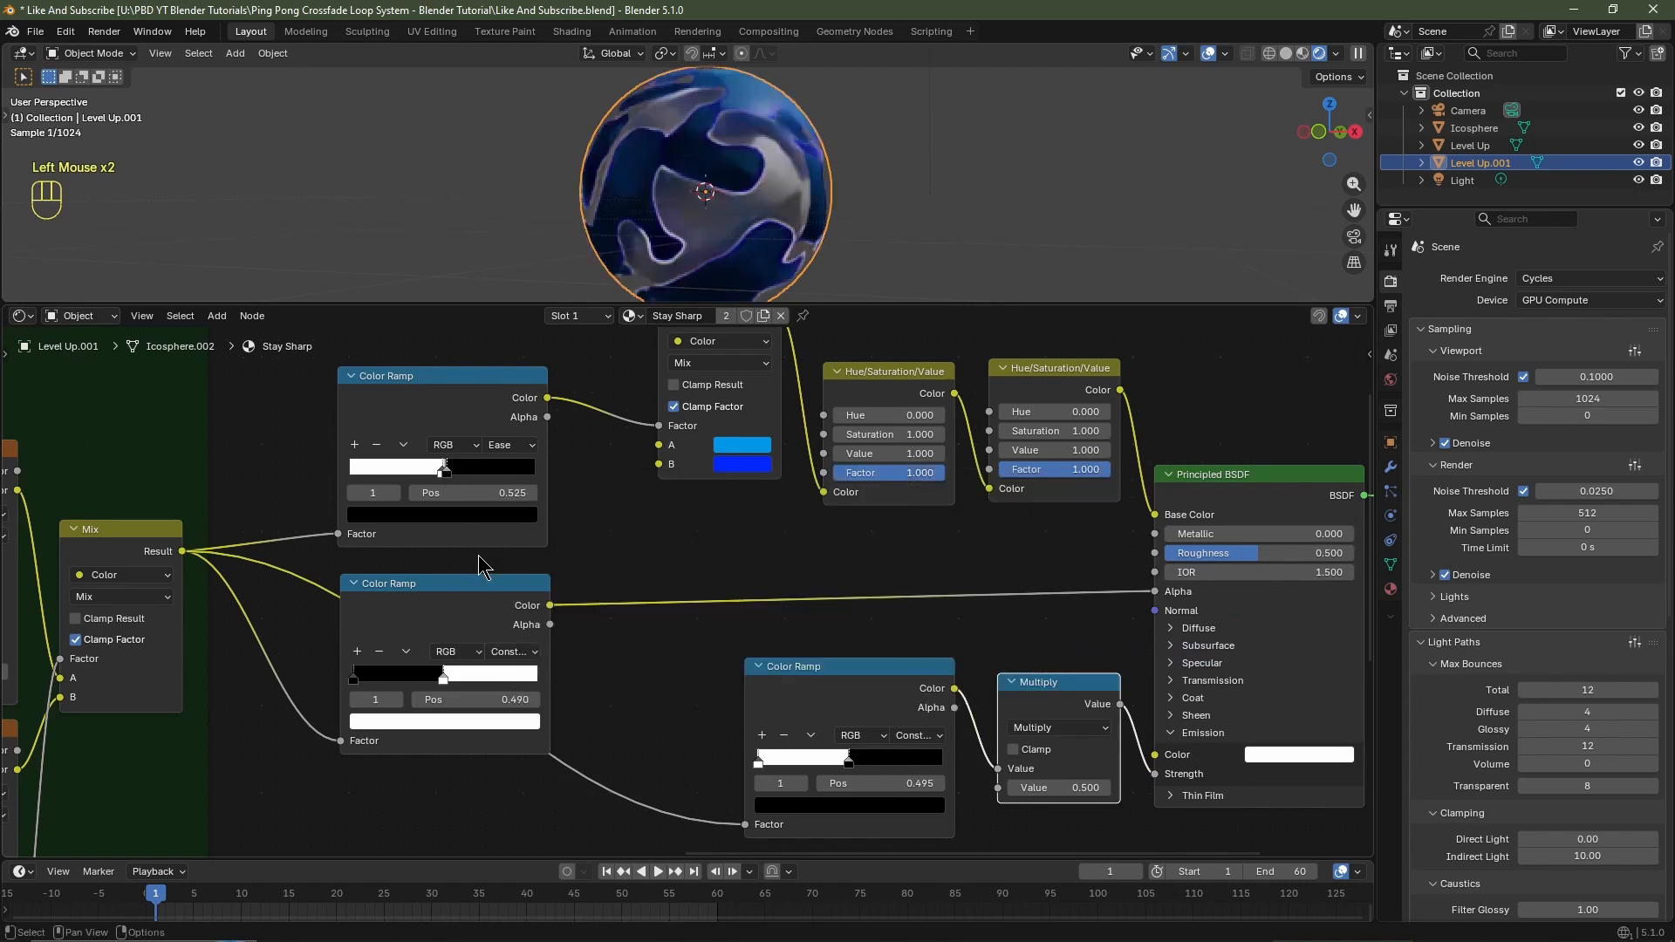
{"action": "left_click", "coordinate": [1072, 788]}
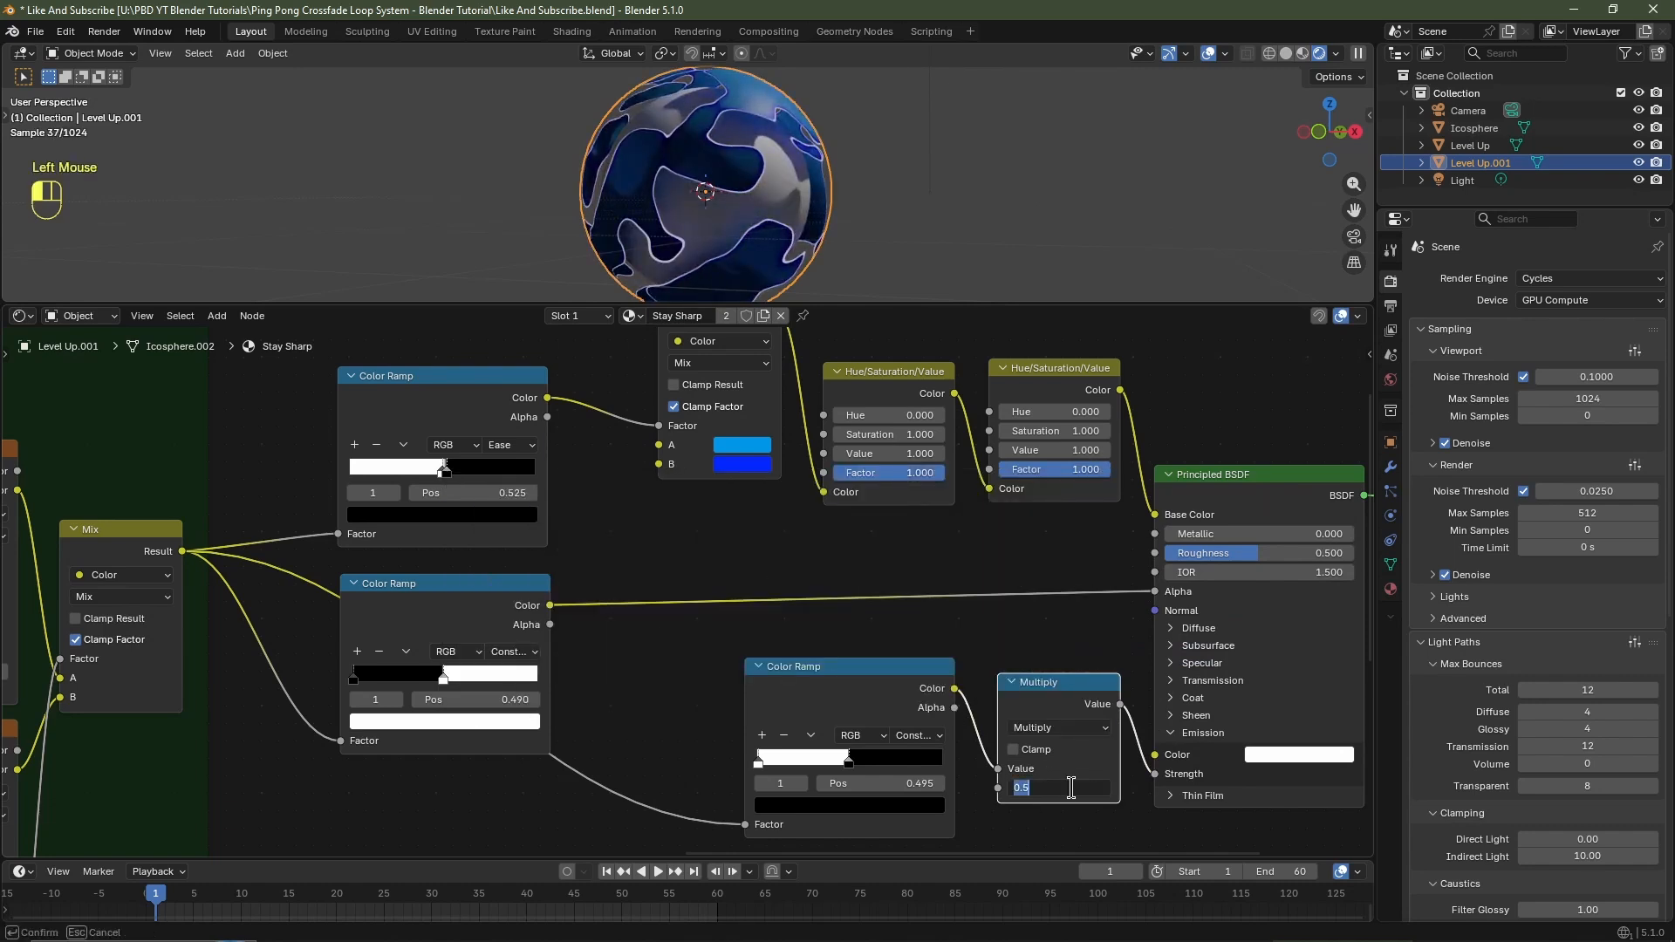
{"action": "type", "text": "10"}
{"action": "key", "text": "Return"}
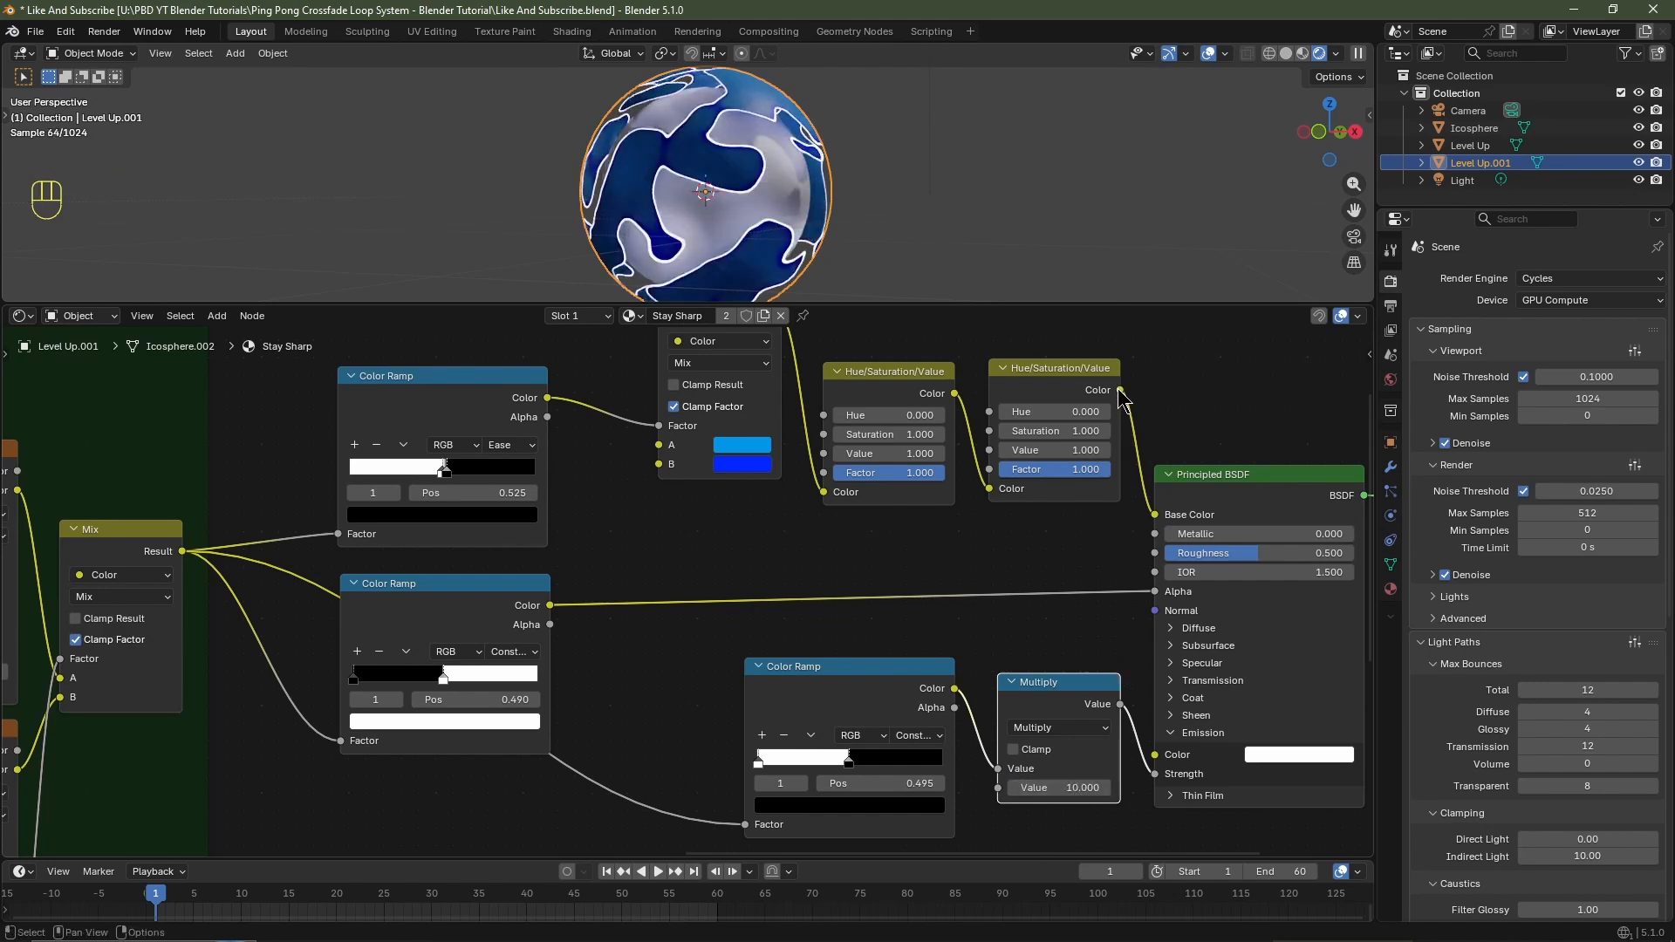
{"action": "left_click_drag", "start_coordinate": [1123, 391], "coordinate": [1156, 755]}
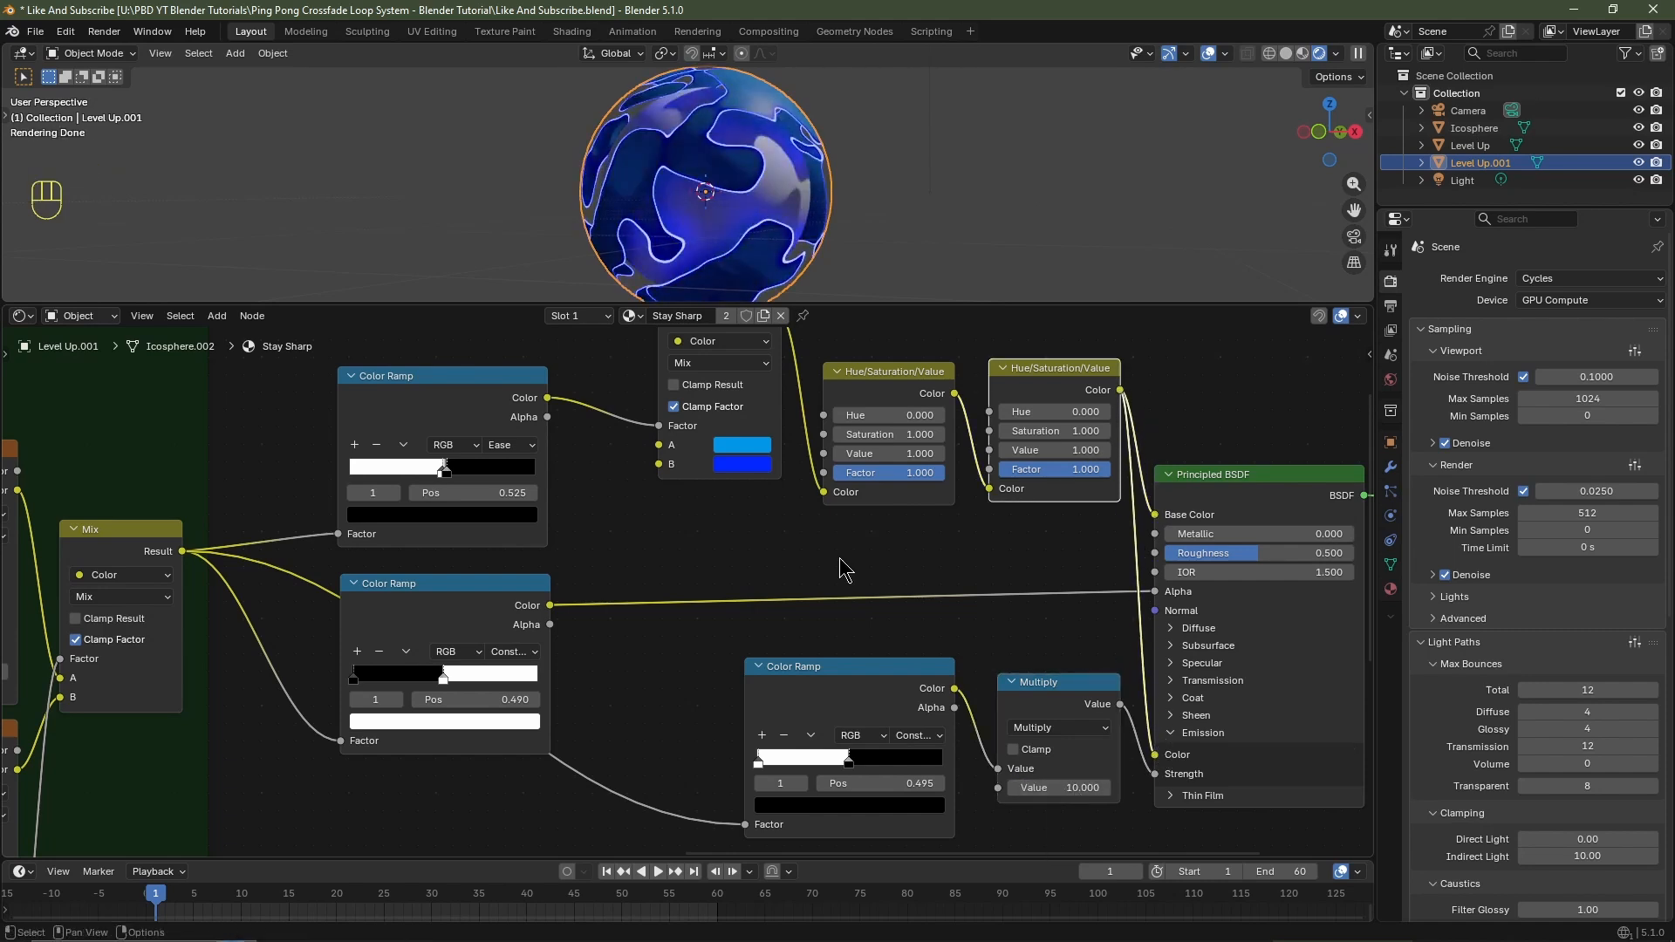
Enlarge the timeline and keyframe the first Hue/Saturation/Value node's Hue of 0 at frame 1.
{"action": "left_click", "coordinate": [877, 375]}
{"action": "left_click_drag", "start_coordinate": [733, 859], "coordinate": [725, 764]}
{"action": "scroll", "coordinate": [390, 820], "scroll_direction": "up", "scroll_amount": 2}
{"action": "middle_click_drag", "start_coordinate": [349, 820], "coordinate": [391, 820]}
{"action": "scroll", "coordinate": [391, 821], "scroll_direction": "left", "scroll_amount": 3}
{"action": "scroll", "coordinate": [390, 820], "scroll_direction": "up", "scroll_amount": 3}
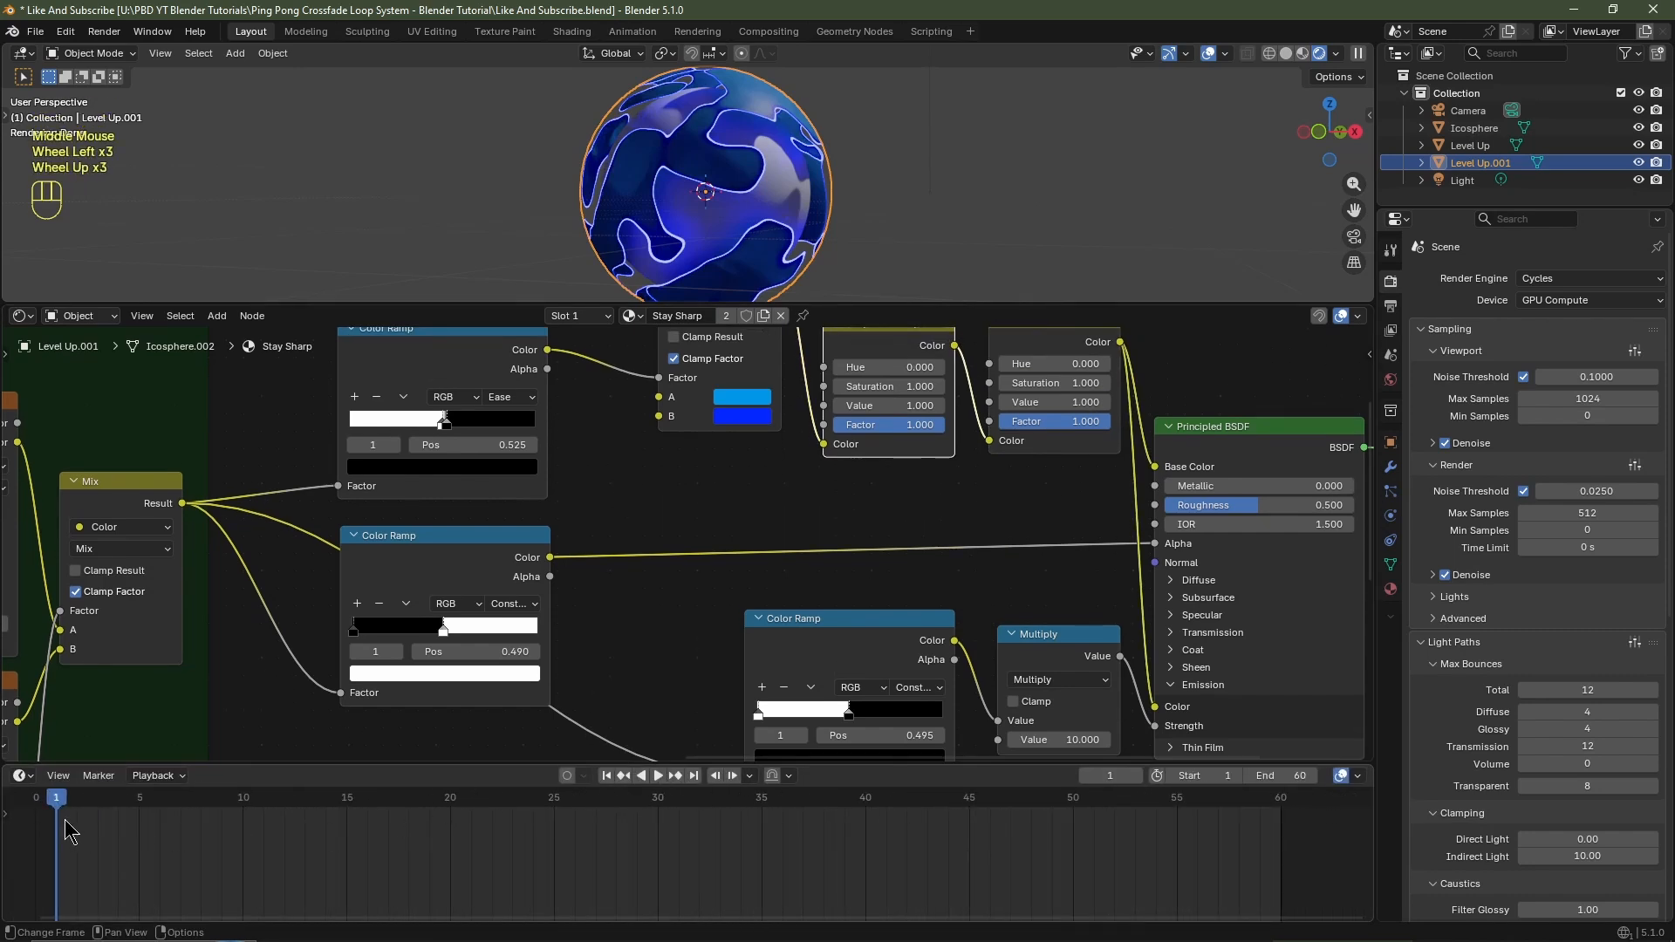
{"action": "middle_click_drag", "start_coordinate": [718, 509], "coordinate": [703, 568]}
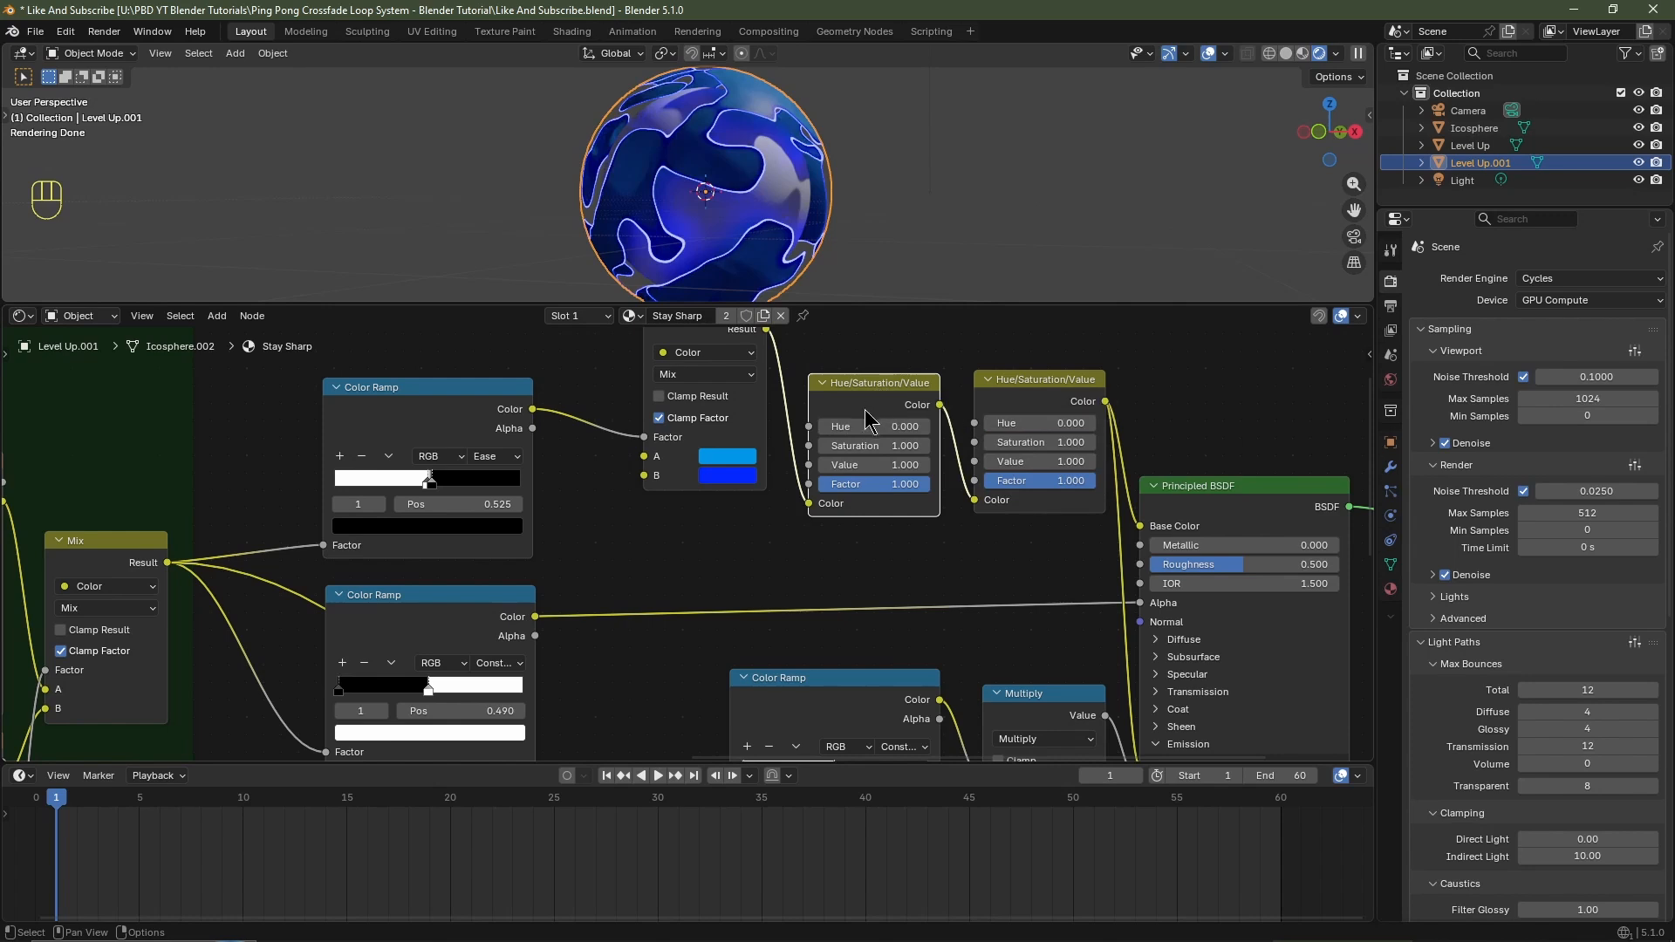
{"action": "key", "text": "i"}
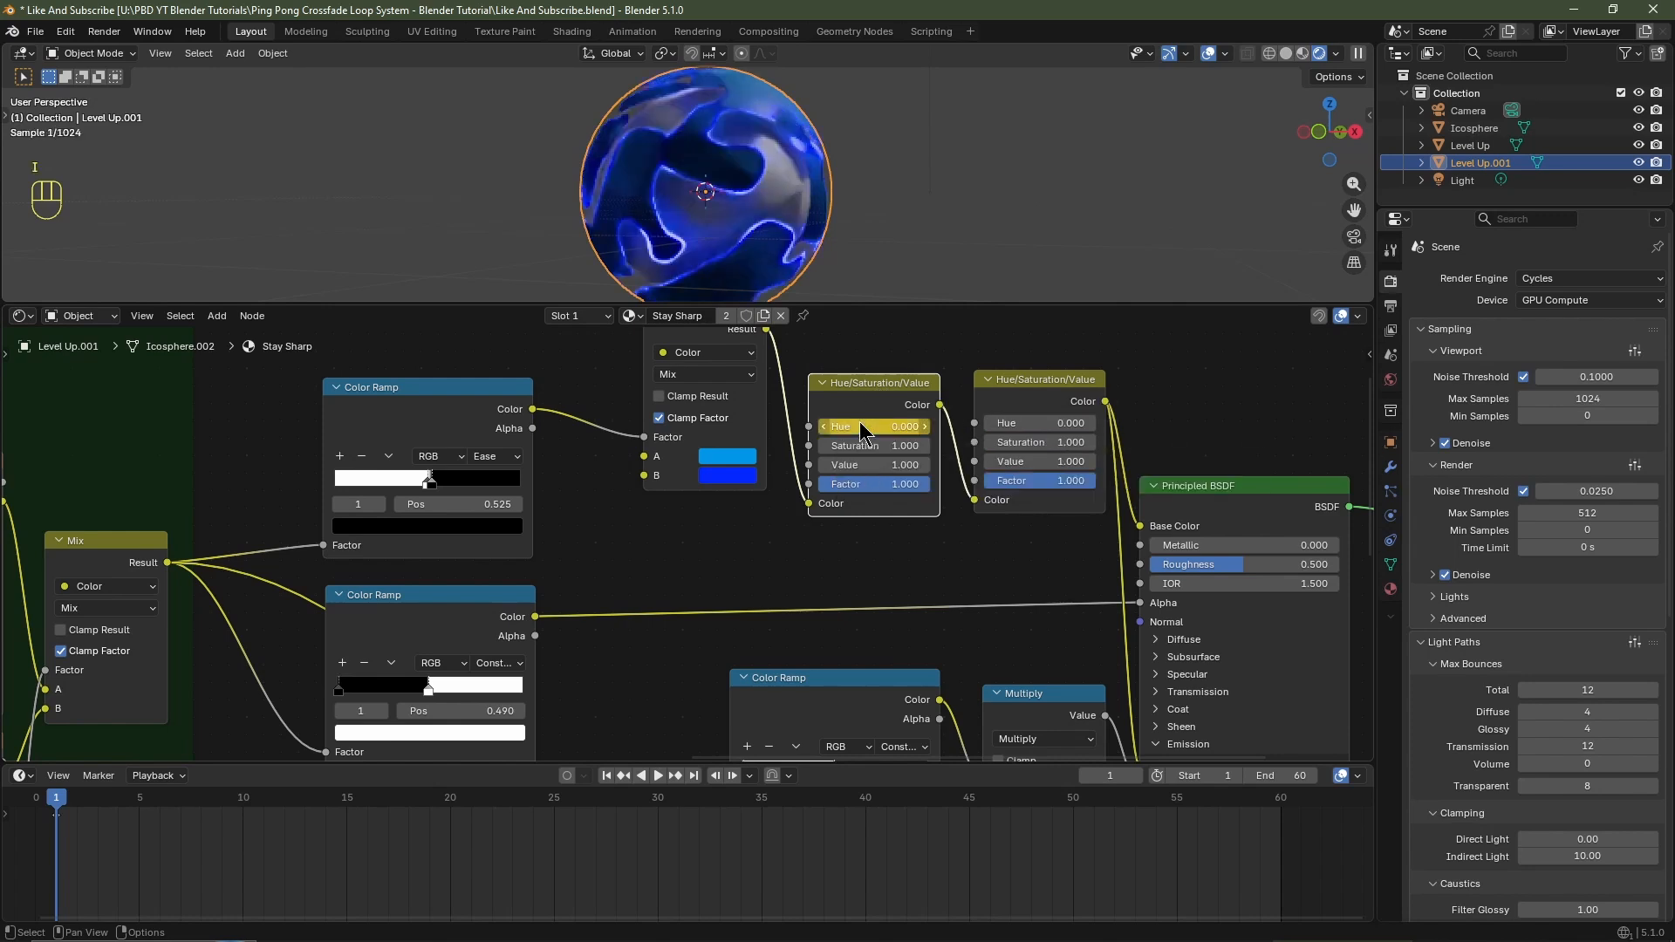
Keyframe the first Hue/Saturation/Value node's Hue at 1 on frame 60.
{"action": "left_click", "coordinate": [695, 776]}
{"action": "left_click_drag", "start_coordinate": [853, 427], "coordinate": [930, 426]}
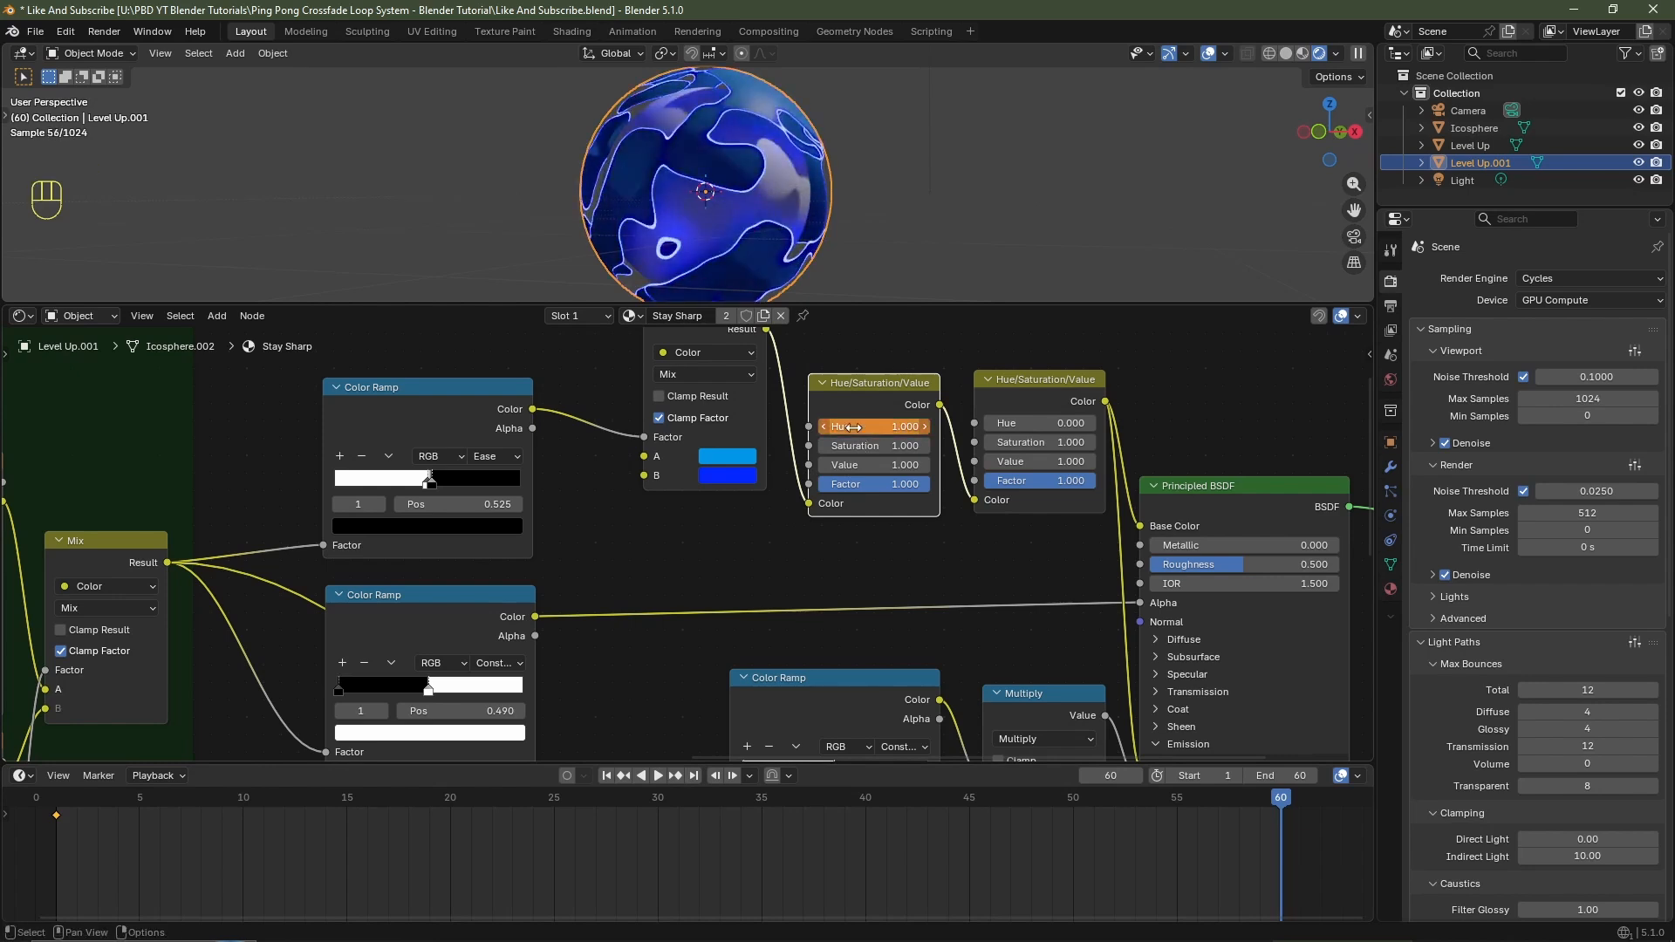
{"action": "key", "text": "i"}
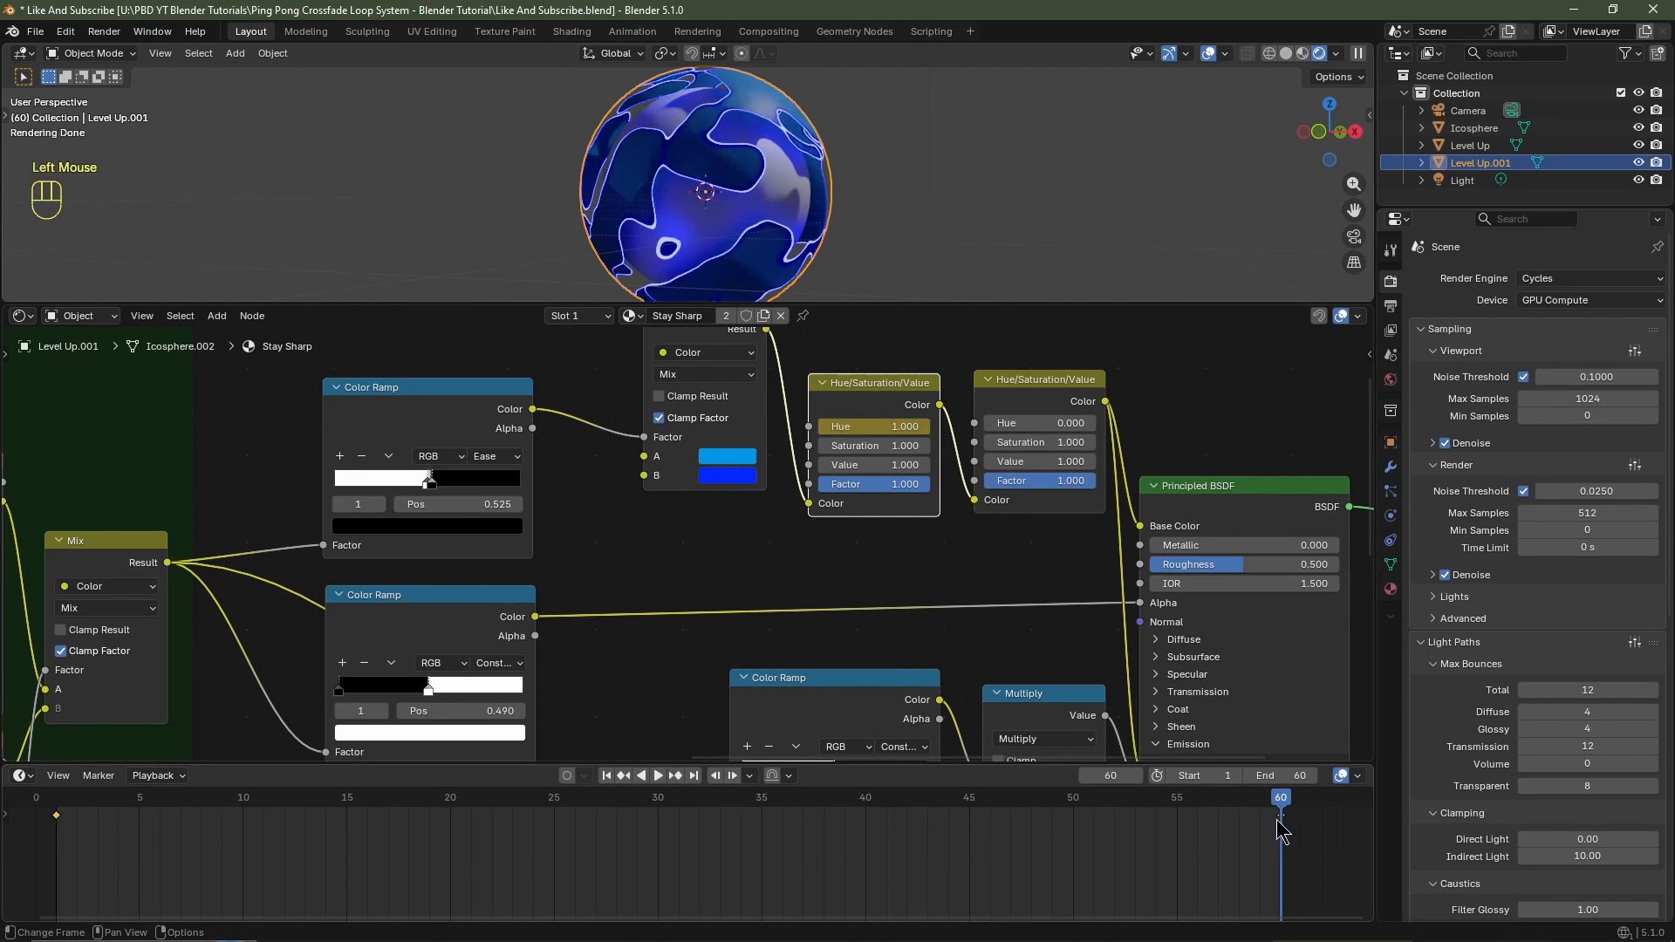
Set the interpolation of all Hue keyframes to Linear.
{"action": "key", "text": "a"}
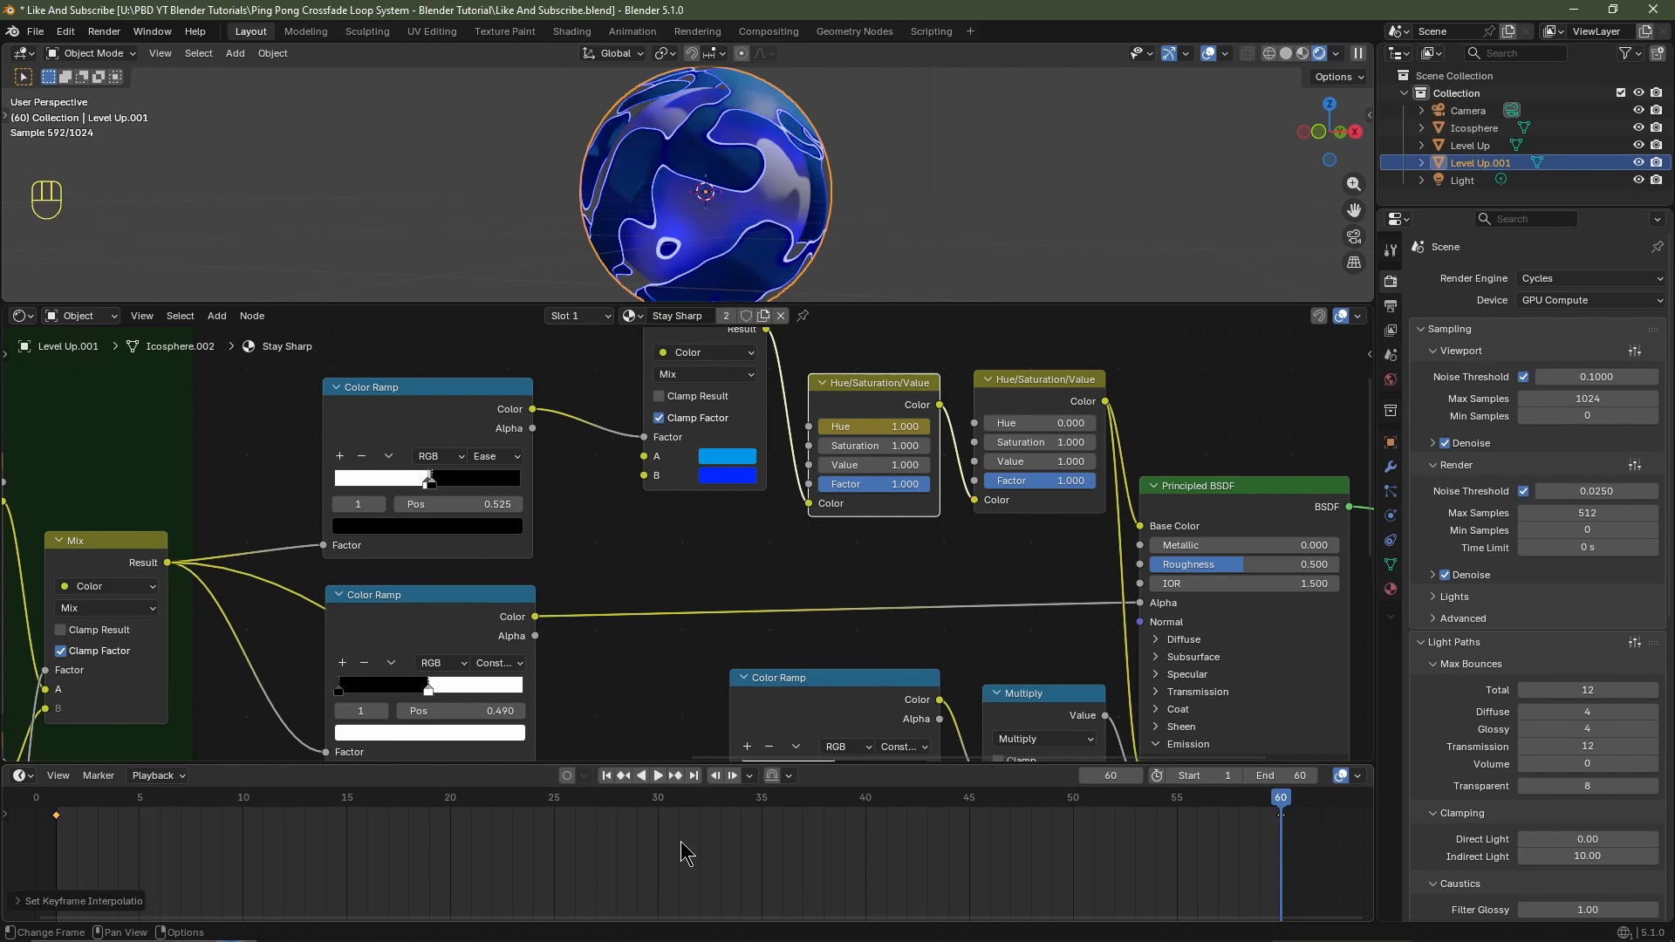
{"action": "key", "text": "t"}
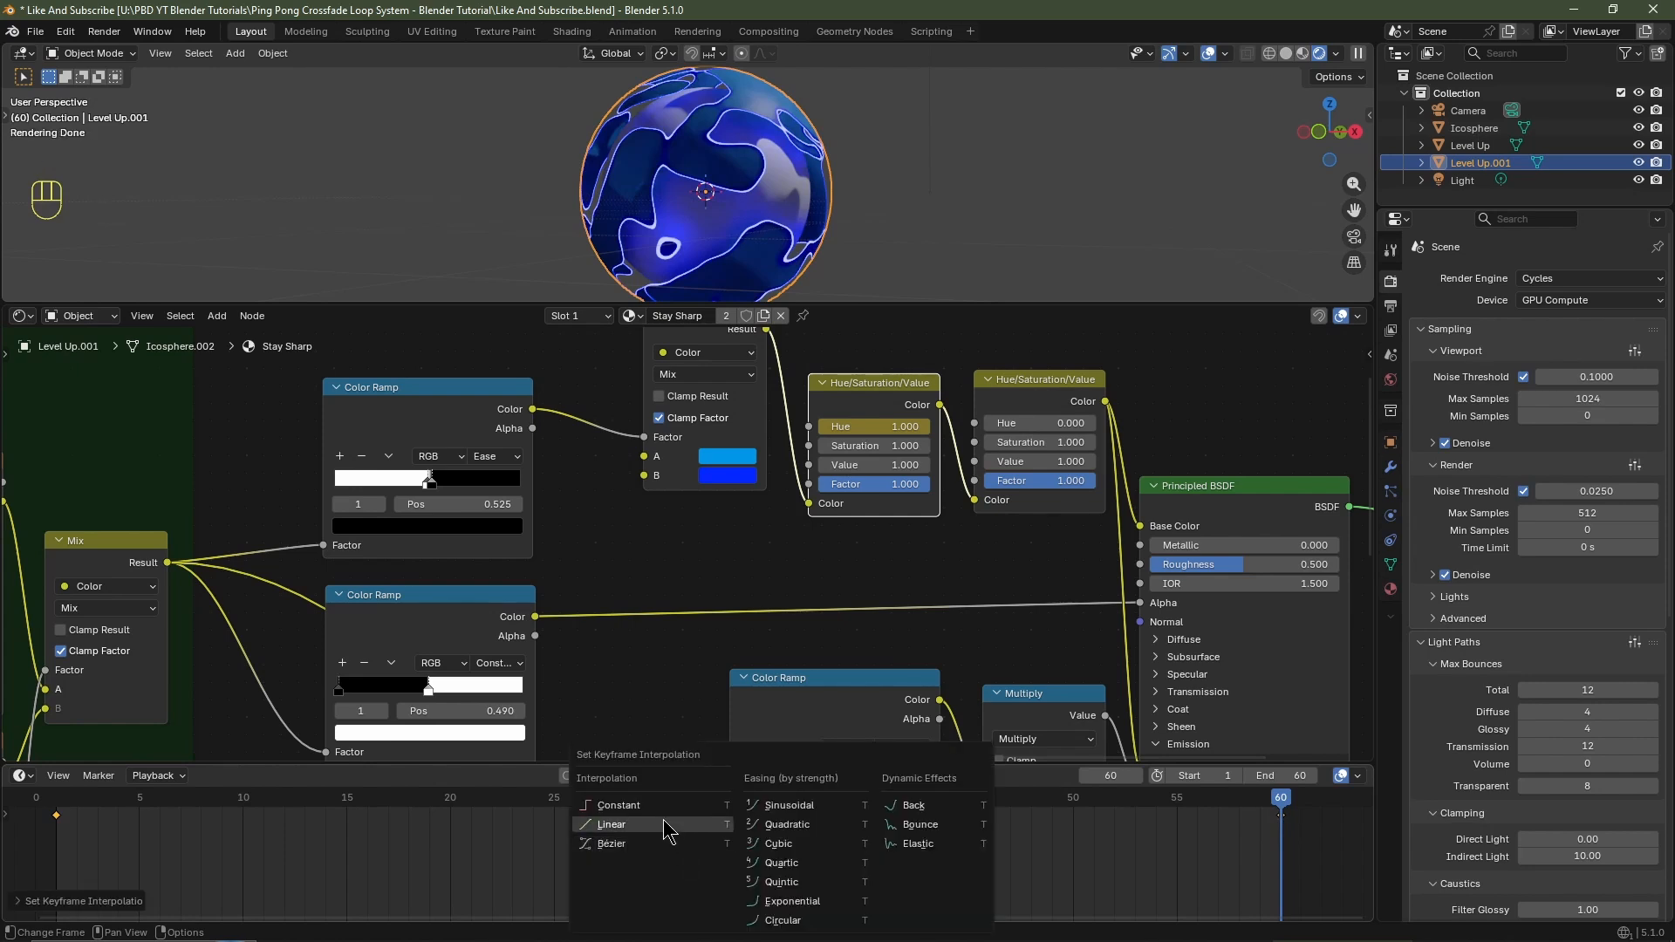
{"action": "left_click", "coordinate": [672, 824]}
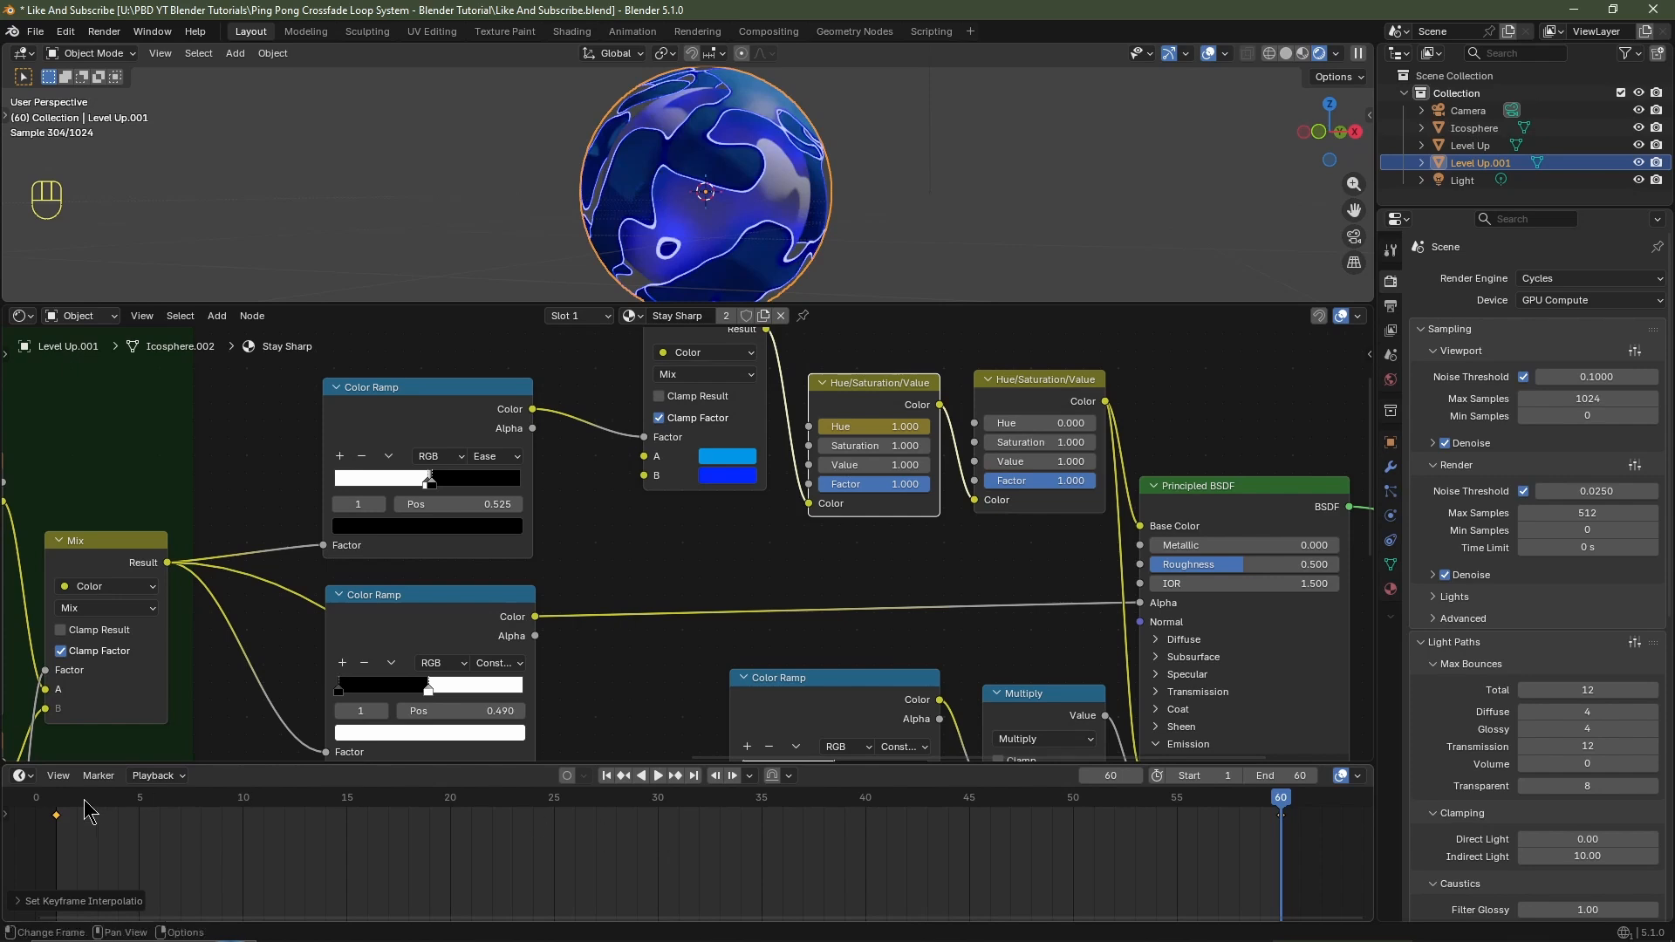
Return to frame 1 and play the animation to preview the hue cycling on the sphere.
{"action": "key", "text": "shift+Left"}
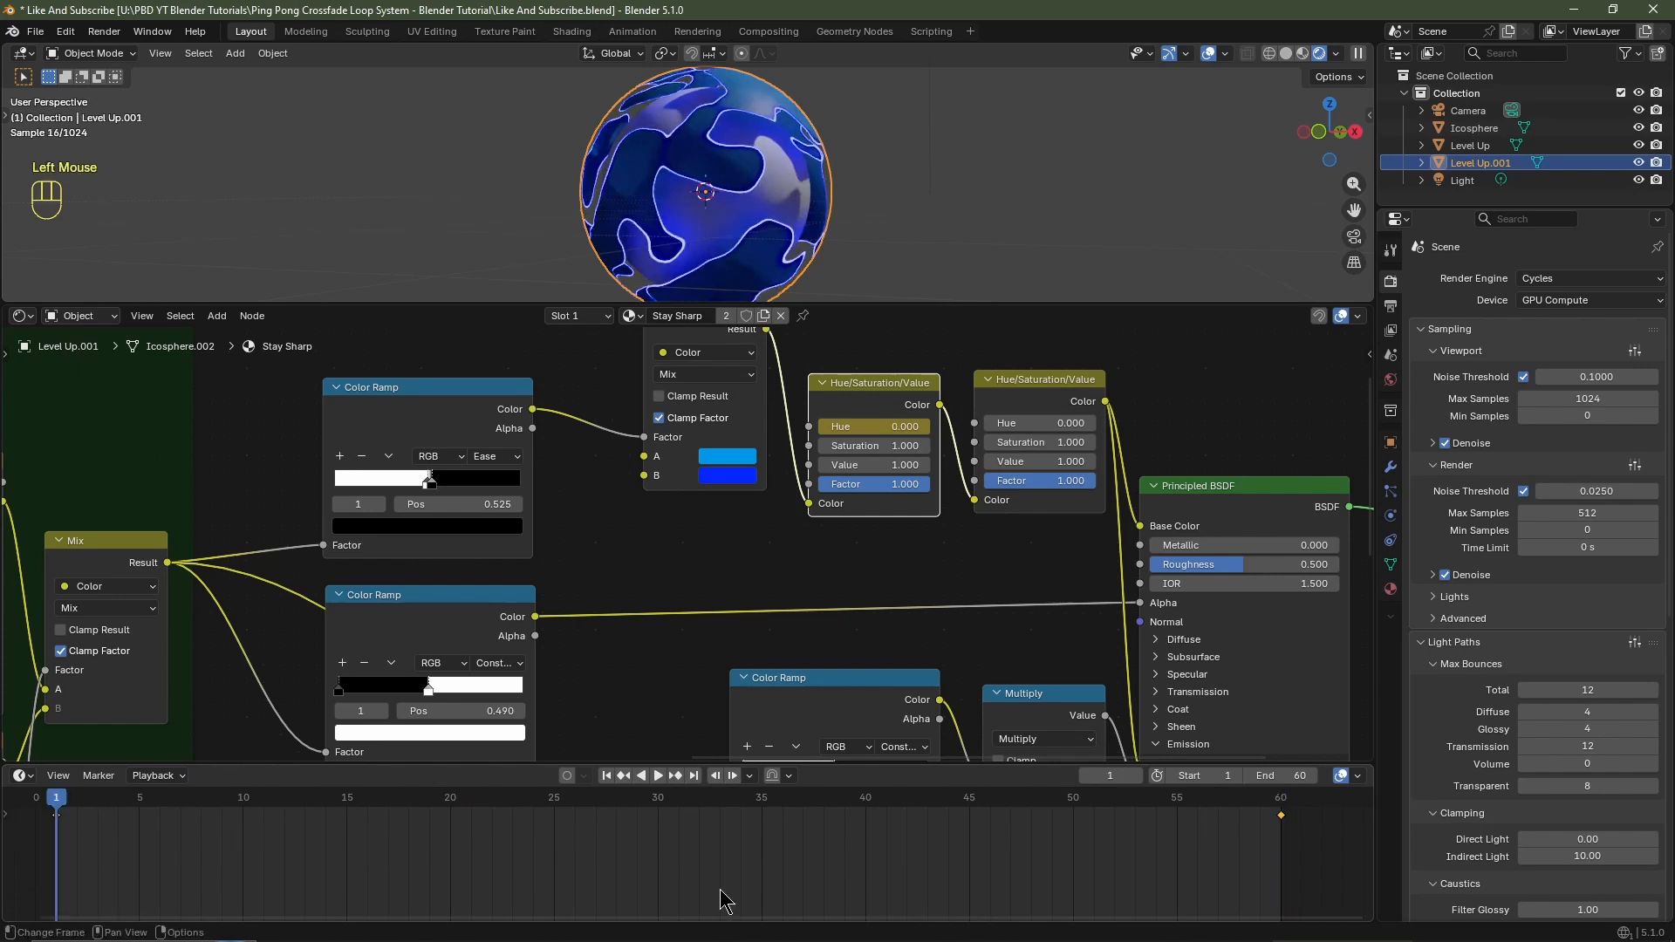
{"action": "key", "text": "space"}
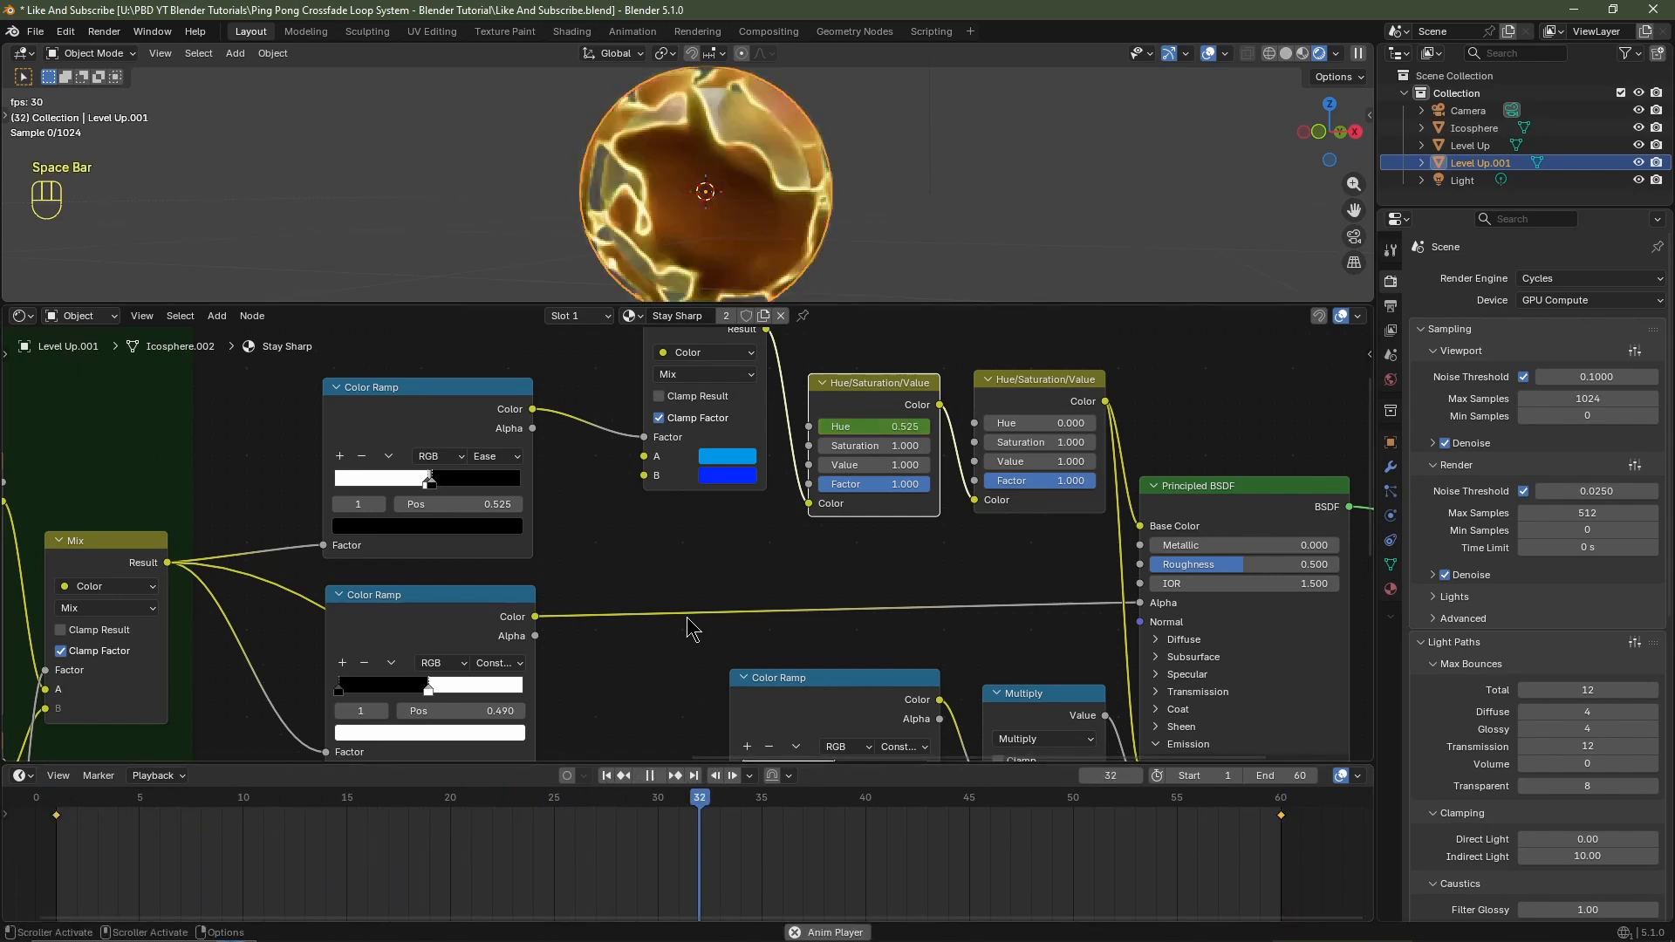
{"action": "key", "text": "space"}
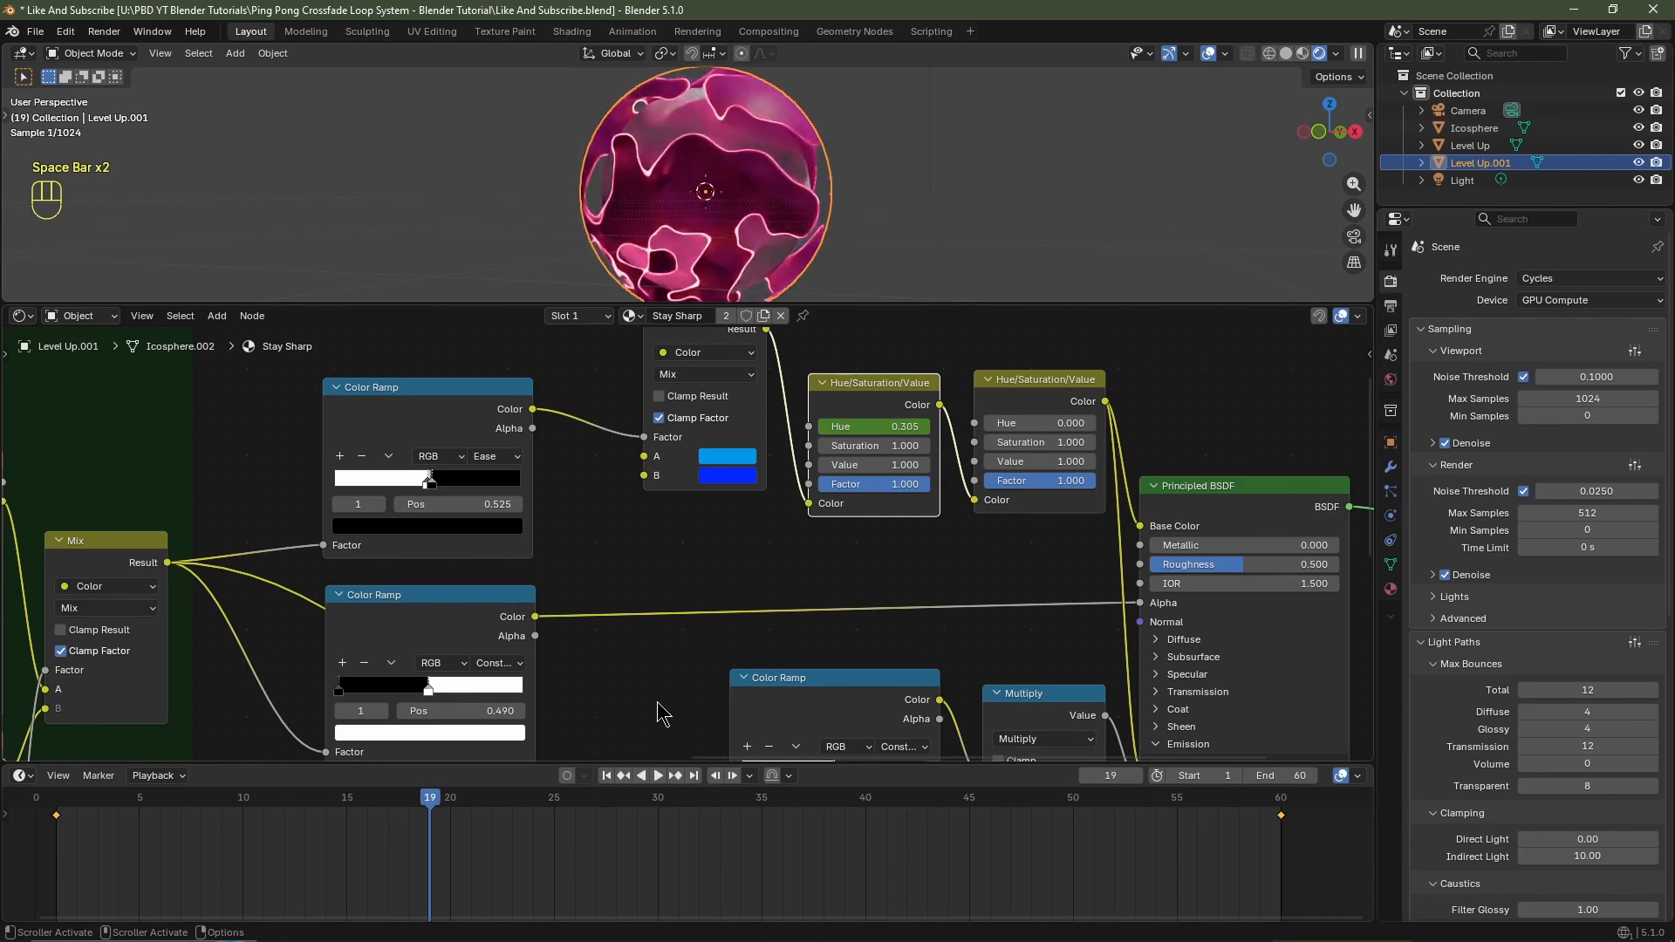
Shrink the timeline again and add a Displacement node below the Principled BSDF.
{"action": "scroll", "coordinate": [658, 707], "scroll_direction": "down", "scroll_amount": 6}
{"action": "middle_click_drag", "start_coordinate": [658, 707], "coordinate": [609, 559]}
{"action": "scroll", "coordinate": [609, 560], "scroll_direction": "up", "scroll_amount": 1}
{"action": "left_click_drag", "start_coordinate": [647, 762], "coordinate": [649, 860]}
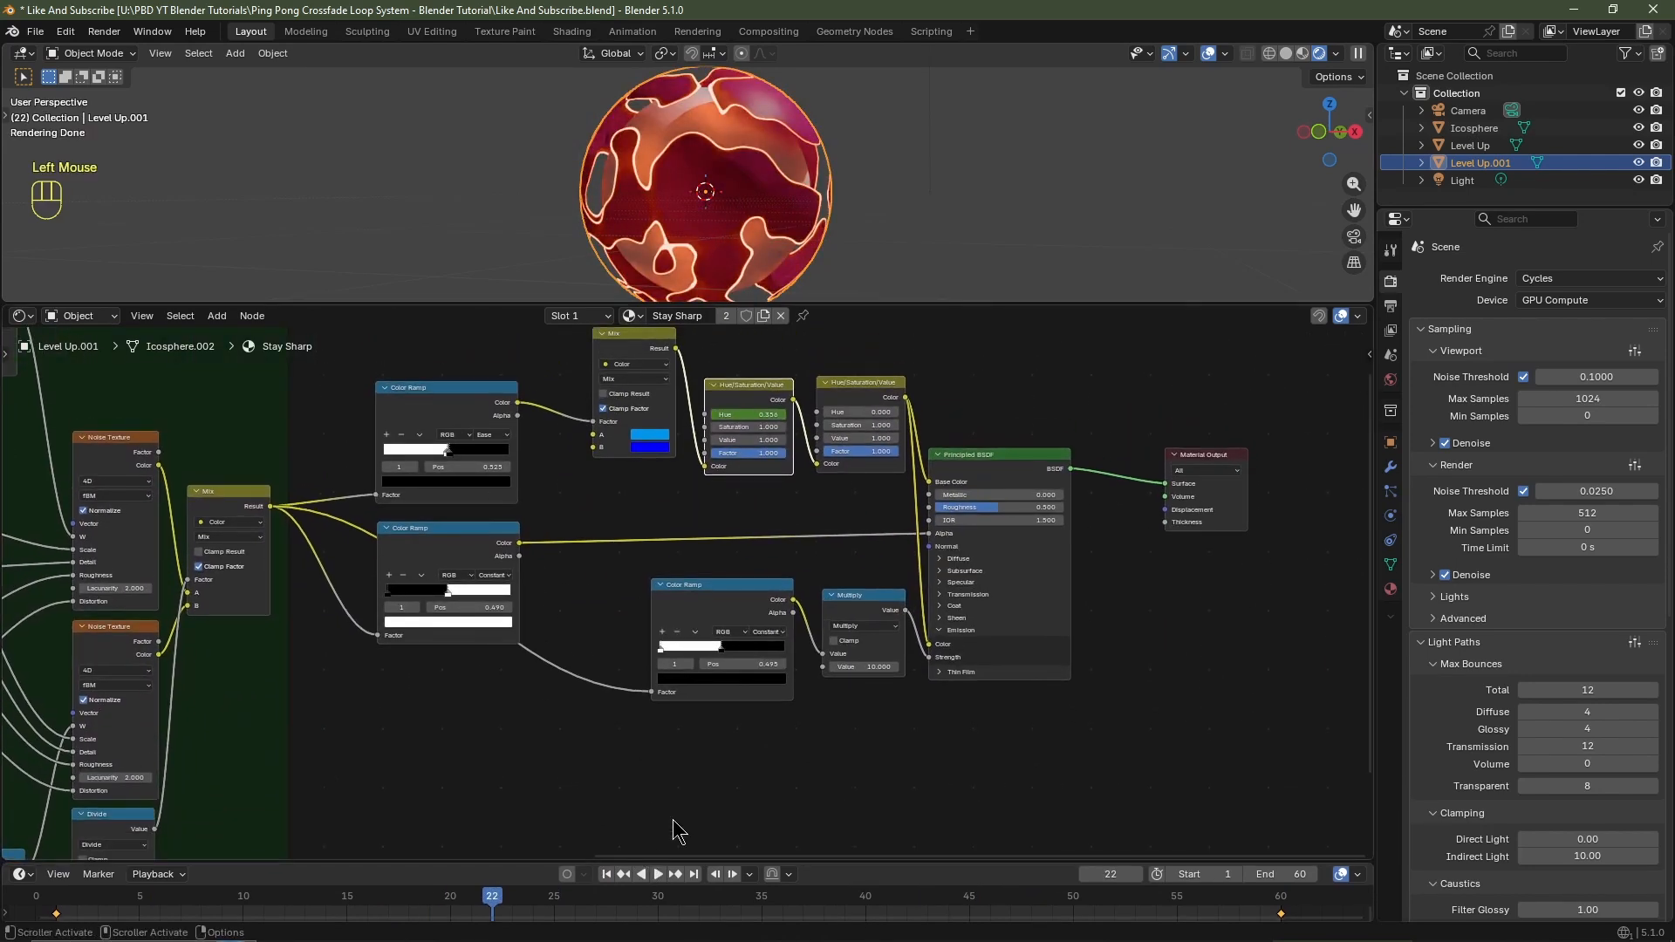
{"action": "middle_click_drag", "start_coordinate": [672, 830], "coordinate": [672, 794]}
{"action": "scroll", "coordinate": [672, 794], "scroll_direction": "left", "scroll_amount": 3}
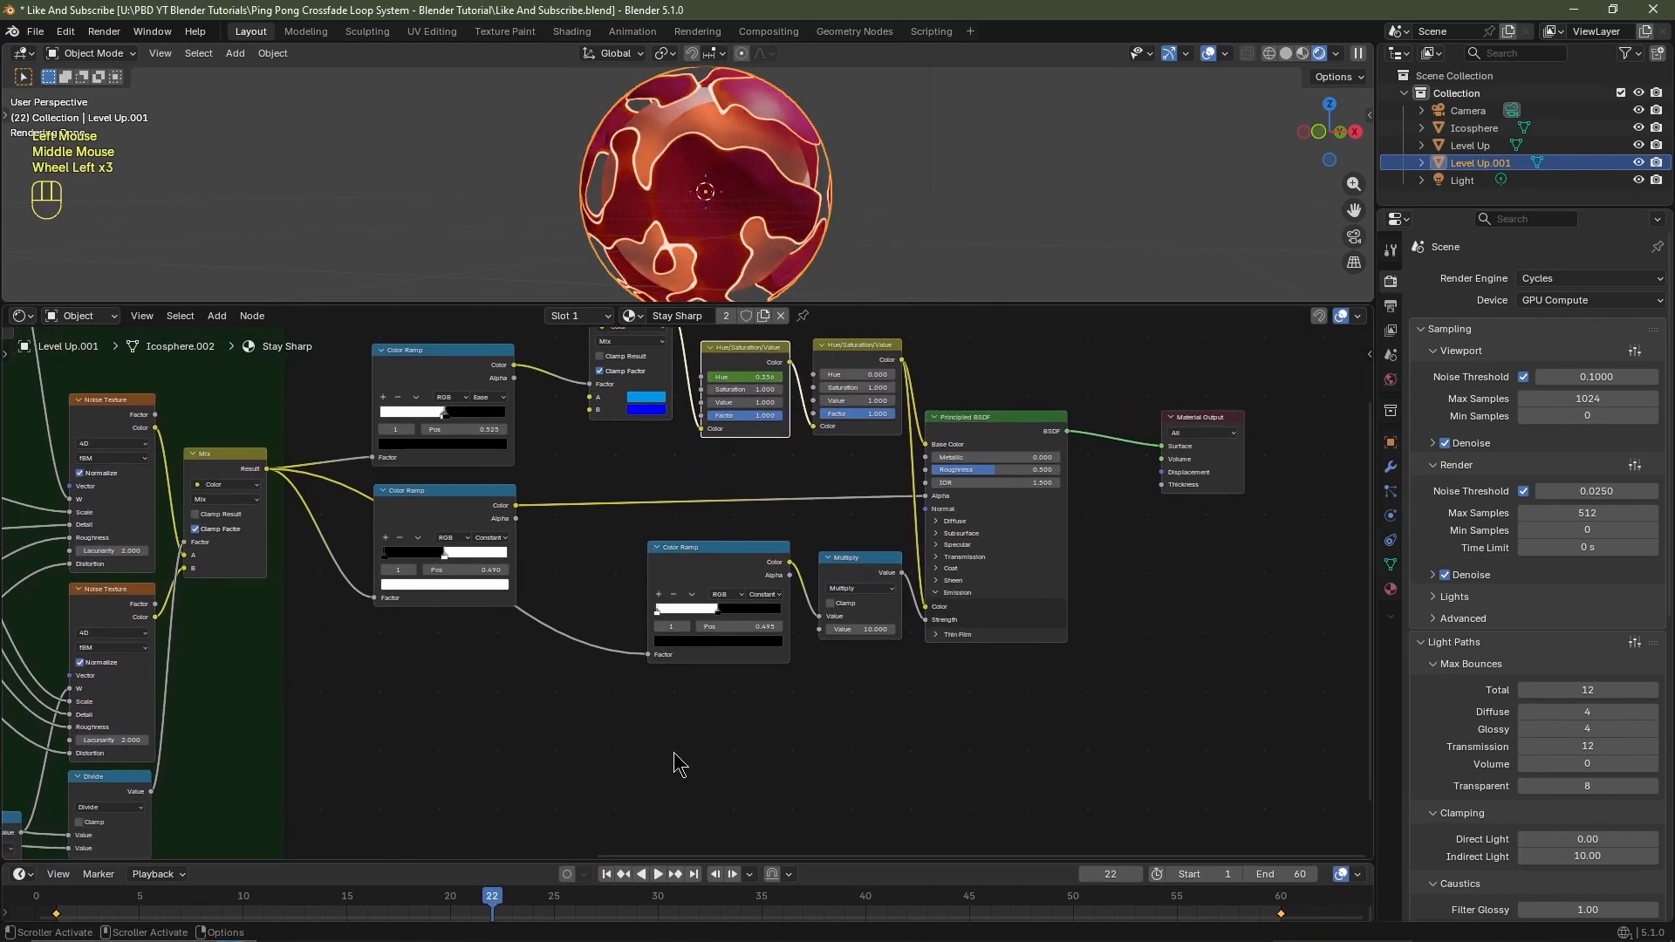
{"action": "key", "text": "shift+a"}
{"action": "mouse_move", "coordinate": [666, 707]}
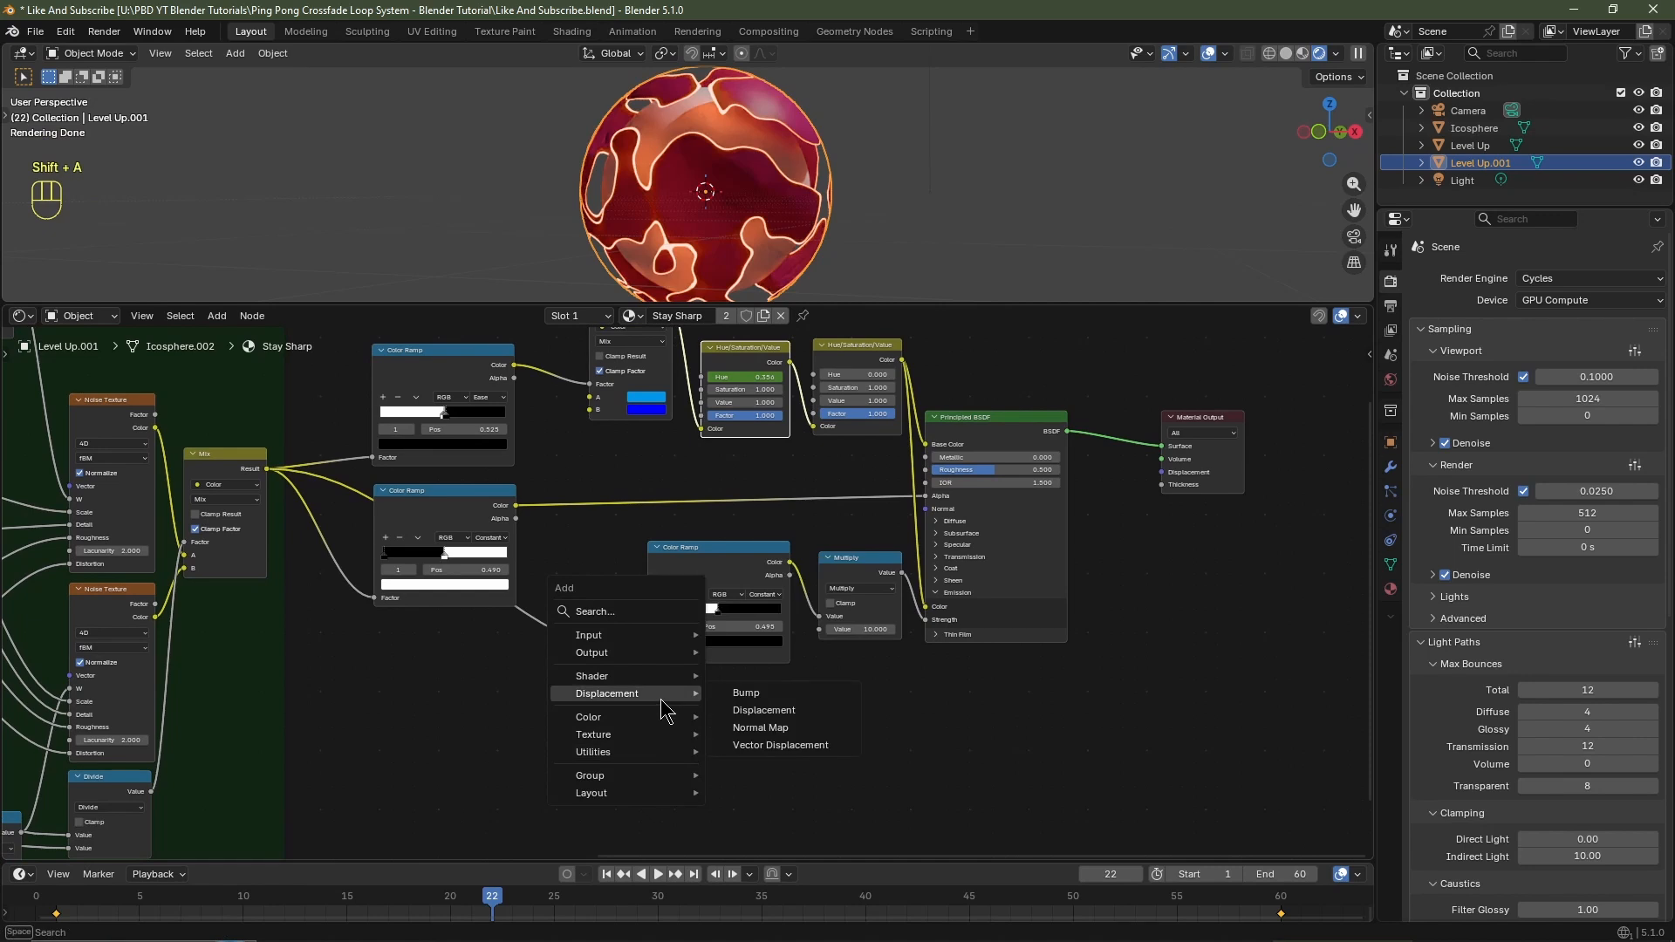
{"action": "left_click", "coordinate": [763, 710]}
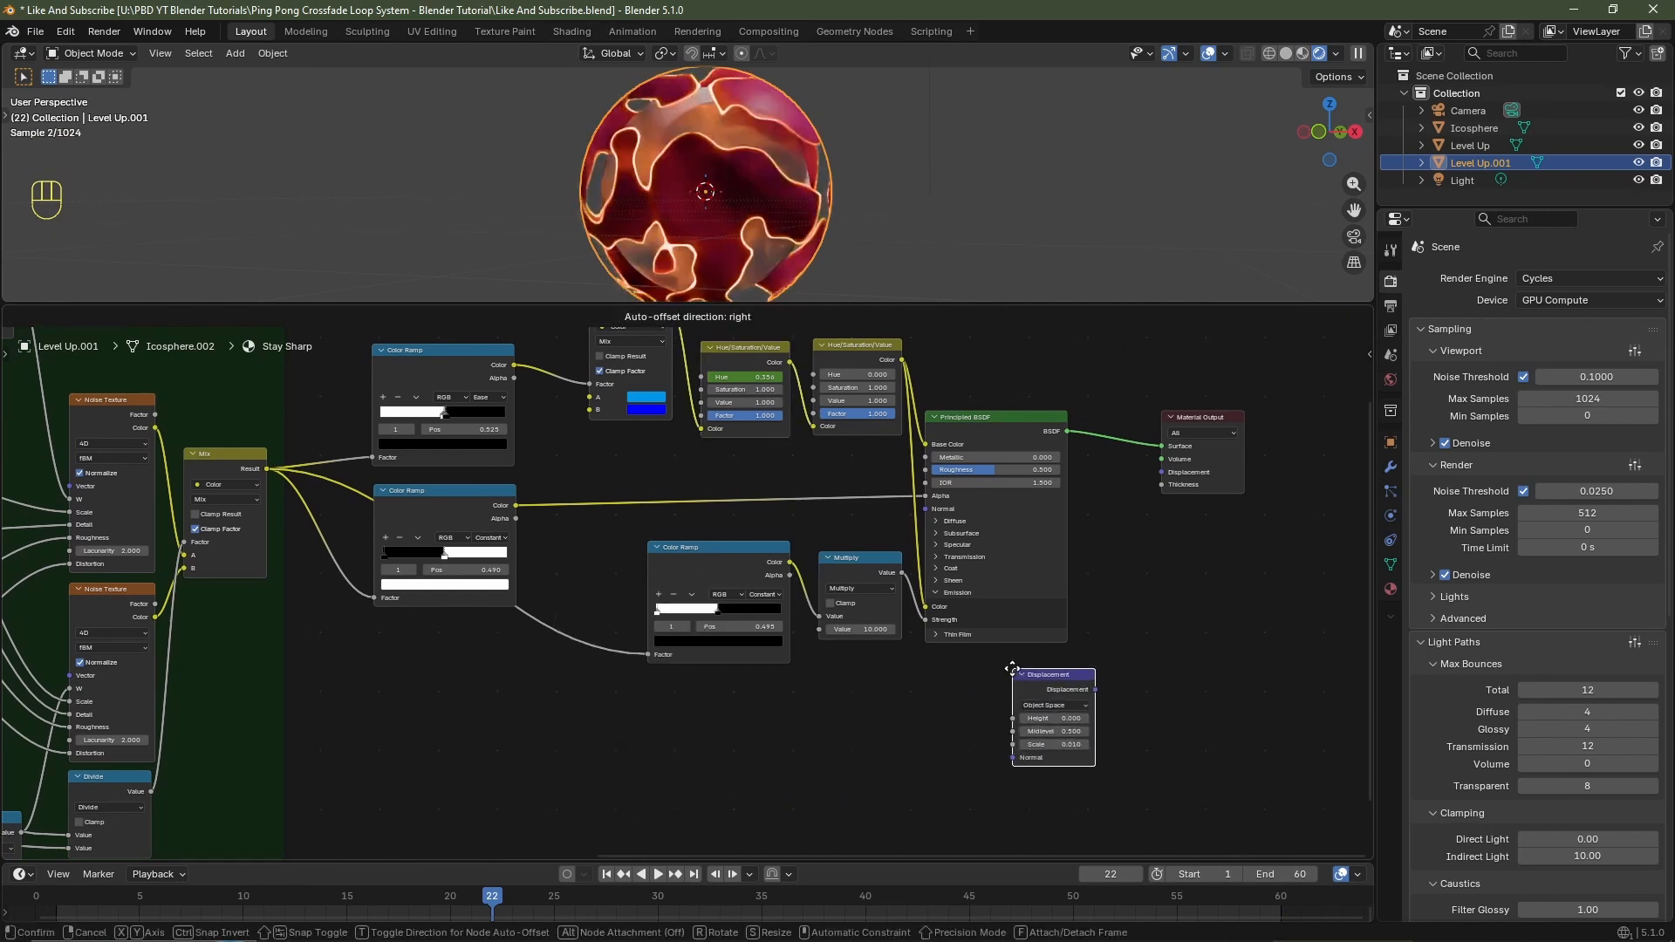
{"action": "right_click", "coordinate": [988, 671]}
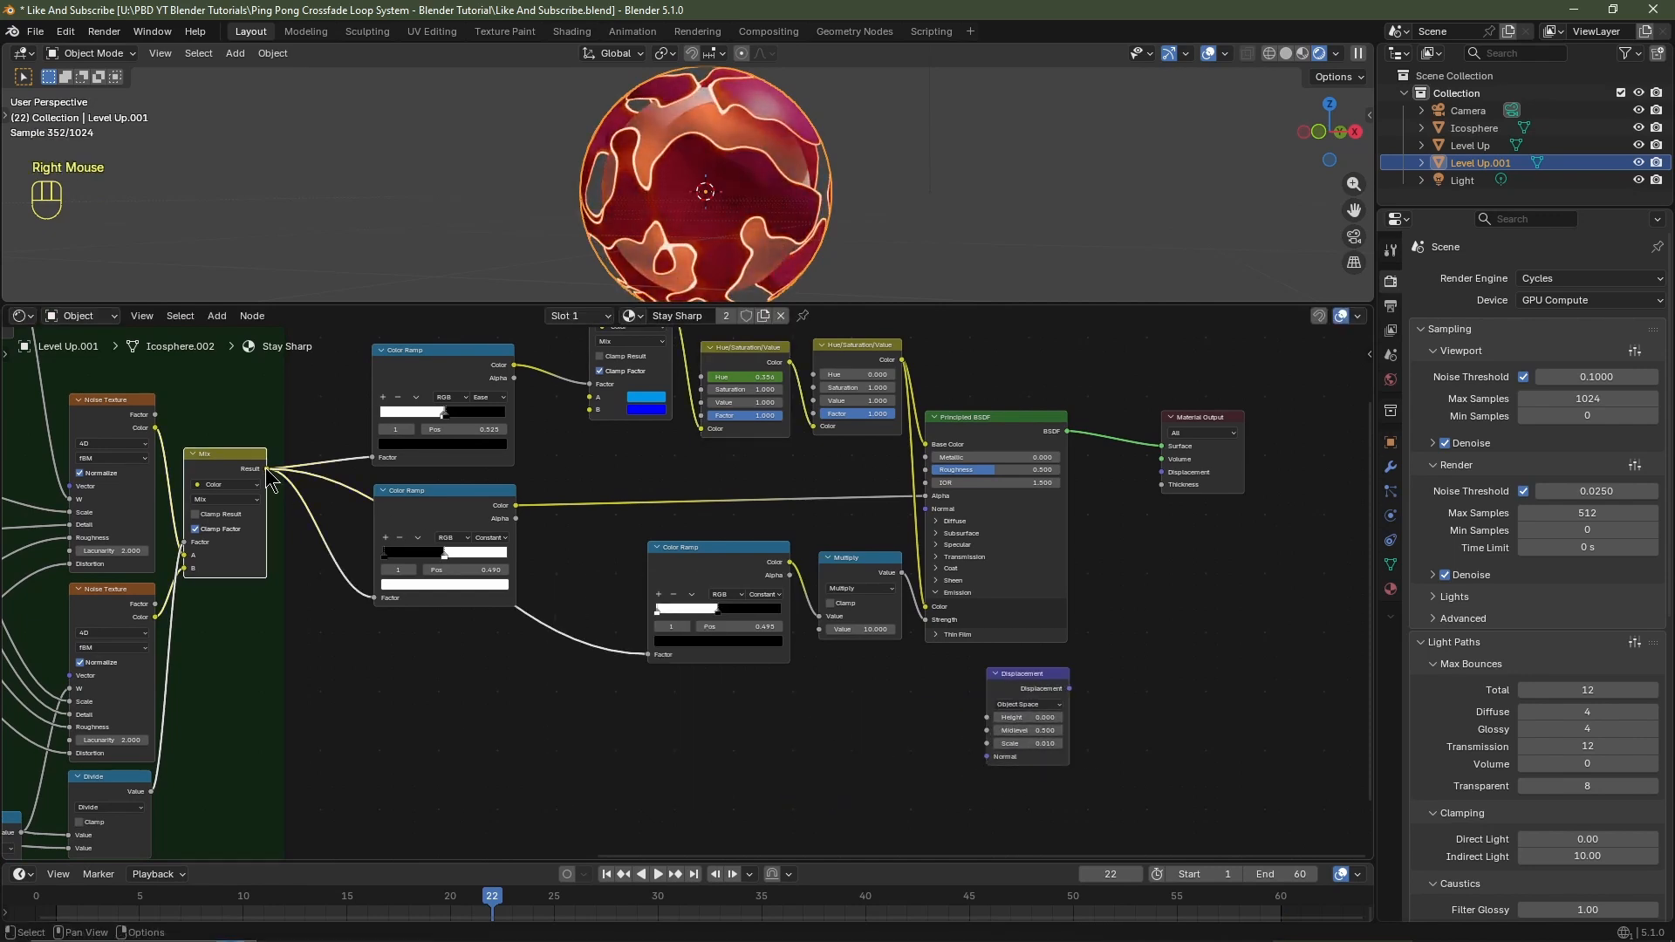
Link the crossfade Mix result to the Displacement node's Height and its output to the Material Output's Displacement.
{"action": "left_click_drag", "start_coordinate": [267, 471], "coordinate": [986, 719]}
{"action": "scroll", "coordinate": [1142, 795], "scroll_direction": "up", "scroll_amount": 5}
{"action": "left_click", "coordinate": [1313, 833]}
{"action": "right_click_drag", "start_coordinate": [1316, 842], "coordinate": [892, 814]}
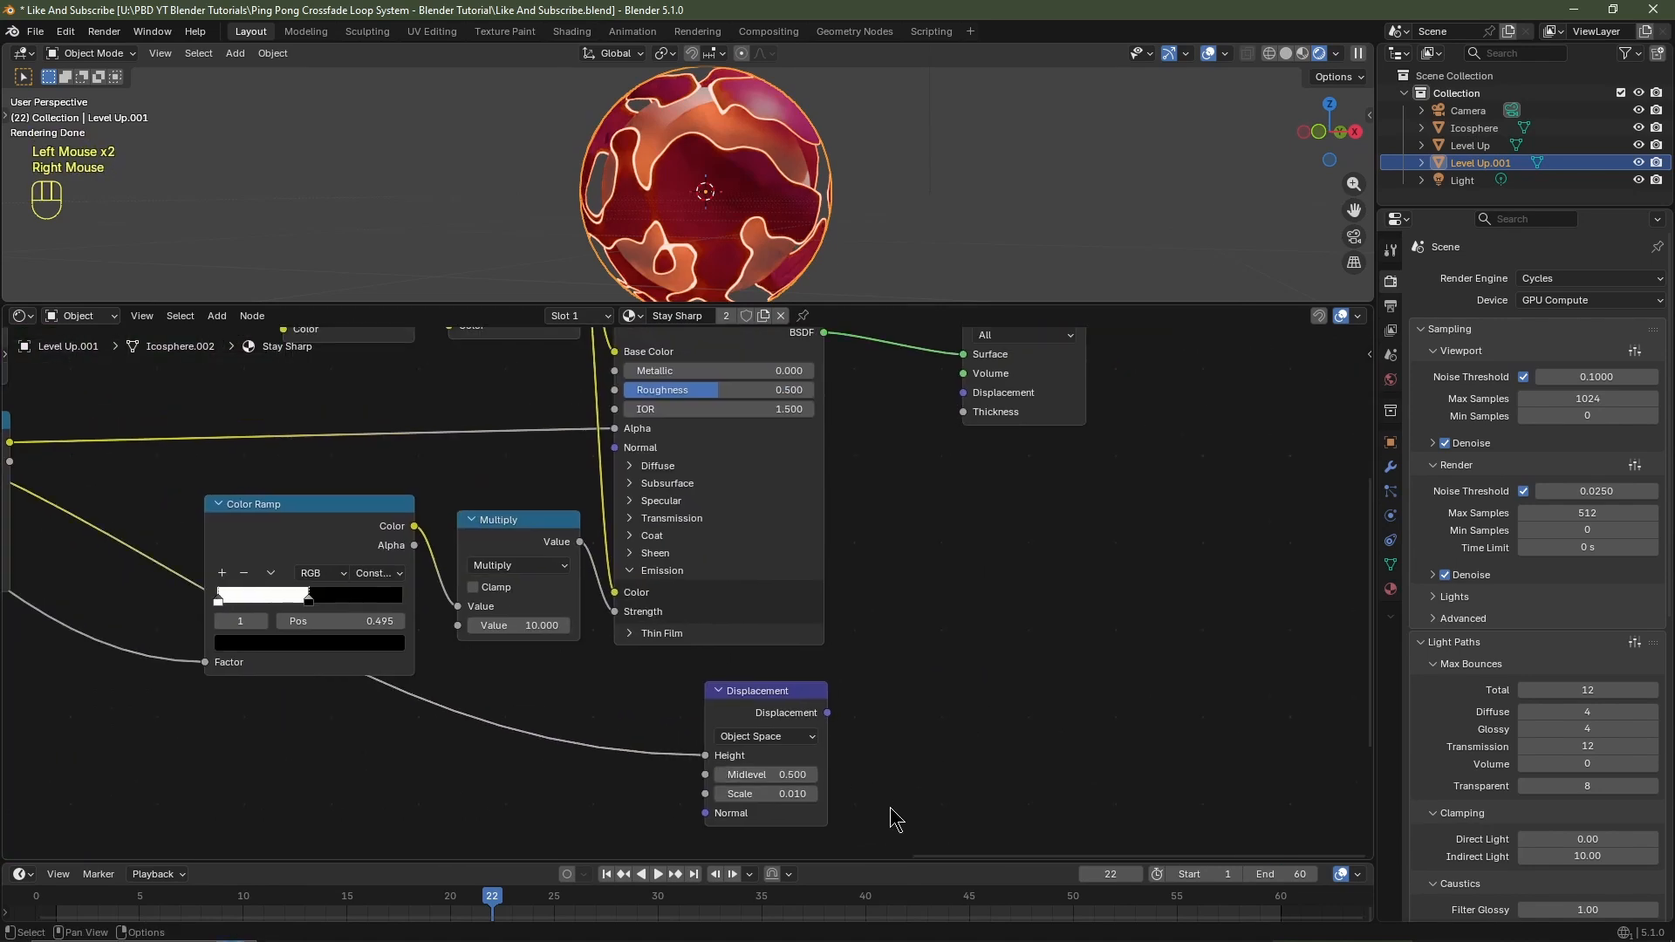
{"action": "left_click_drag", "start_coordinate": [828, 714], "coordinate": [963, 392]}
Set the Displacement node's Scale to 1.
{"action": "middle_click_drag", "start_coordinate": [1093, 471], "coordinate": [1090, 389]}
{"action": "left_click", "coordinate": [781, 711]}
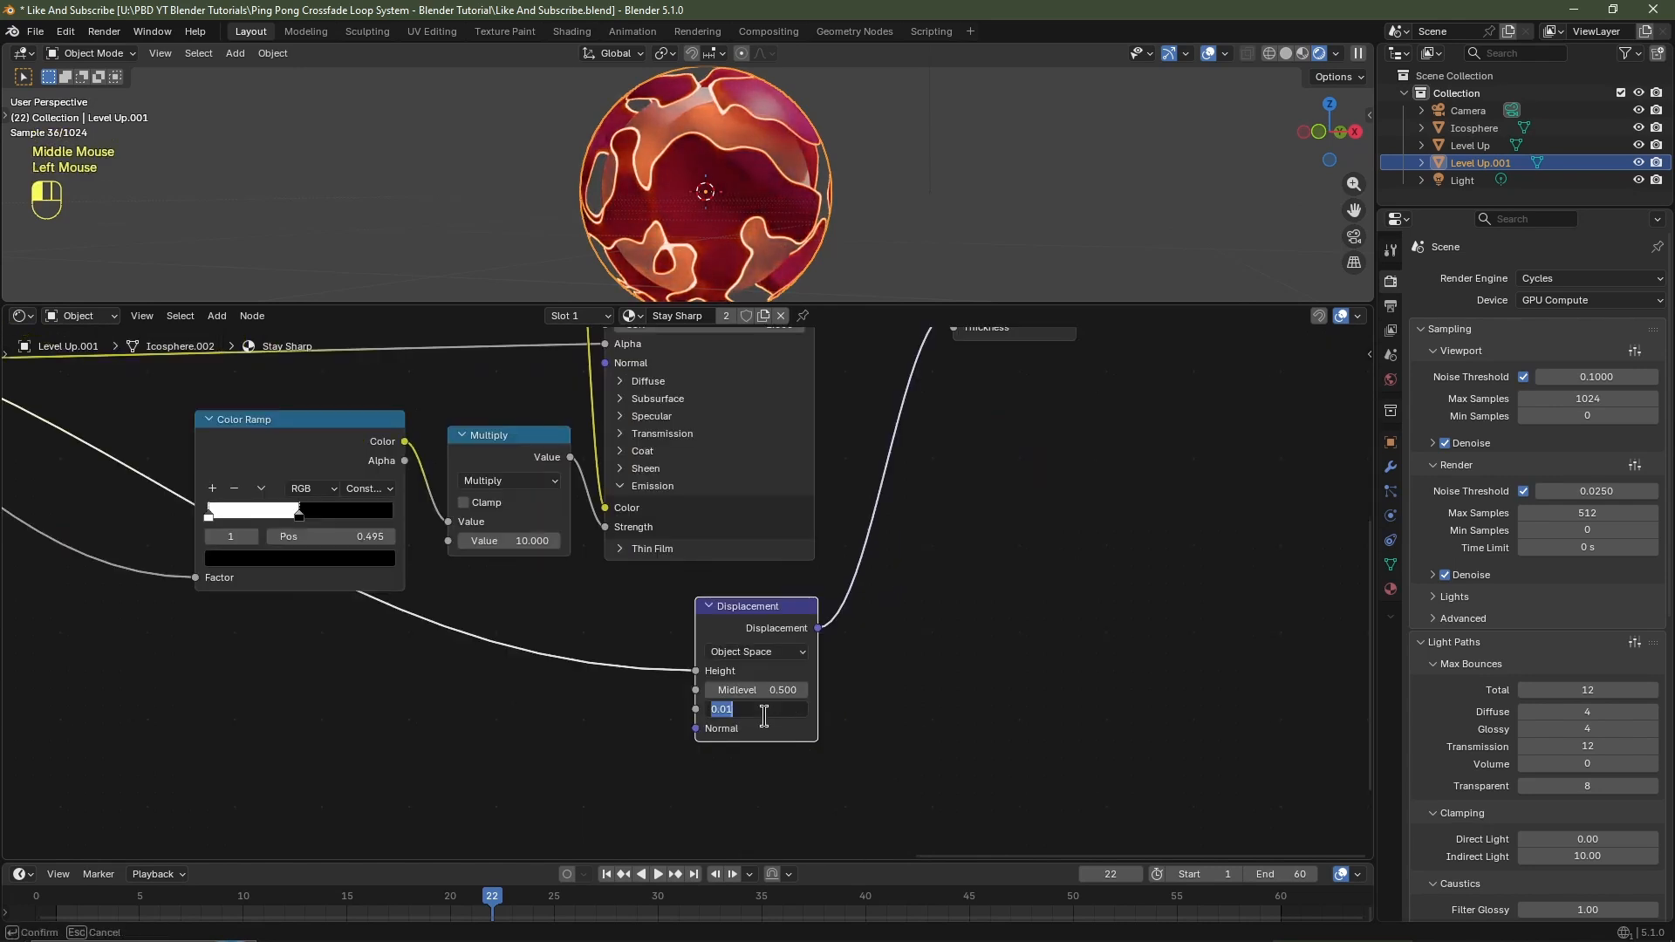
{"action": "type", "text": "1"}
{"action": "key", "text": "Return"}
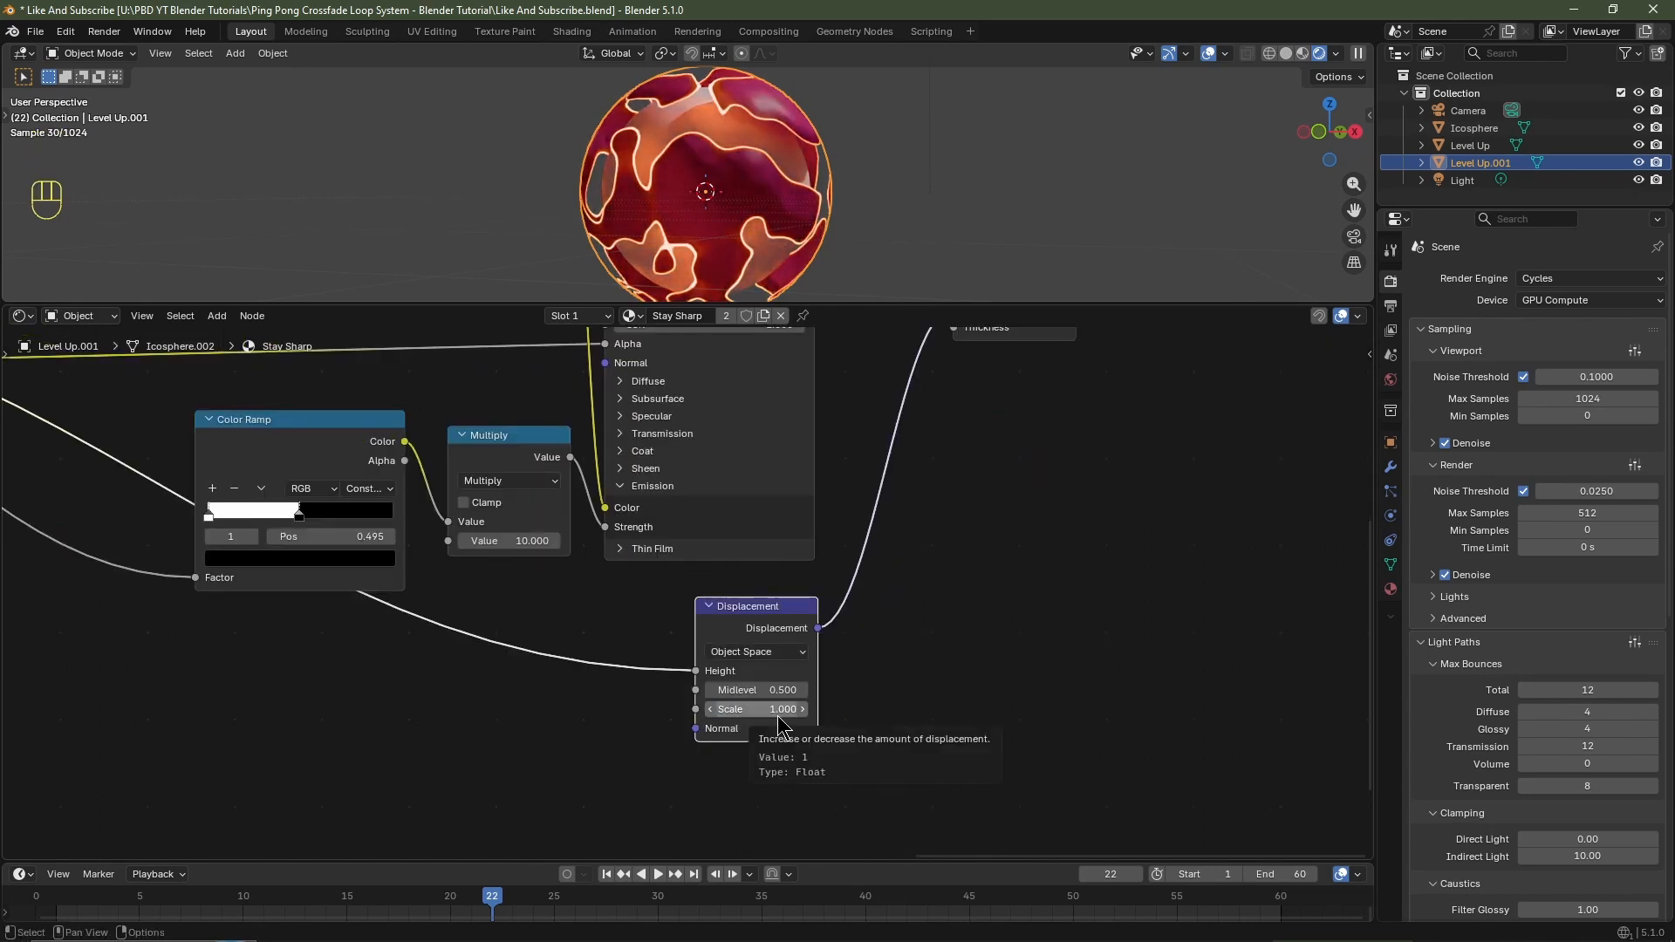
Change the material's surface displacement method to Displacement Only.
{"action": "left_click", "coordinate": [1392, 590]}
{"action": "scroll", "coordinate": [1449, 664], "scroll_direction": "down", "scroll_amount": 4}
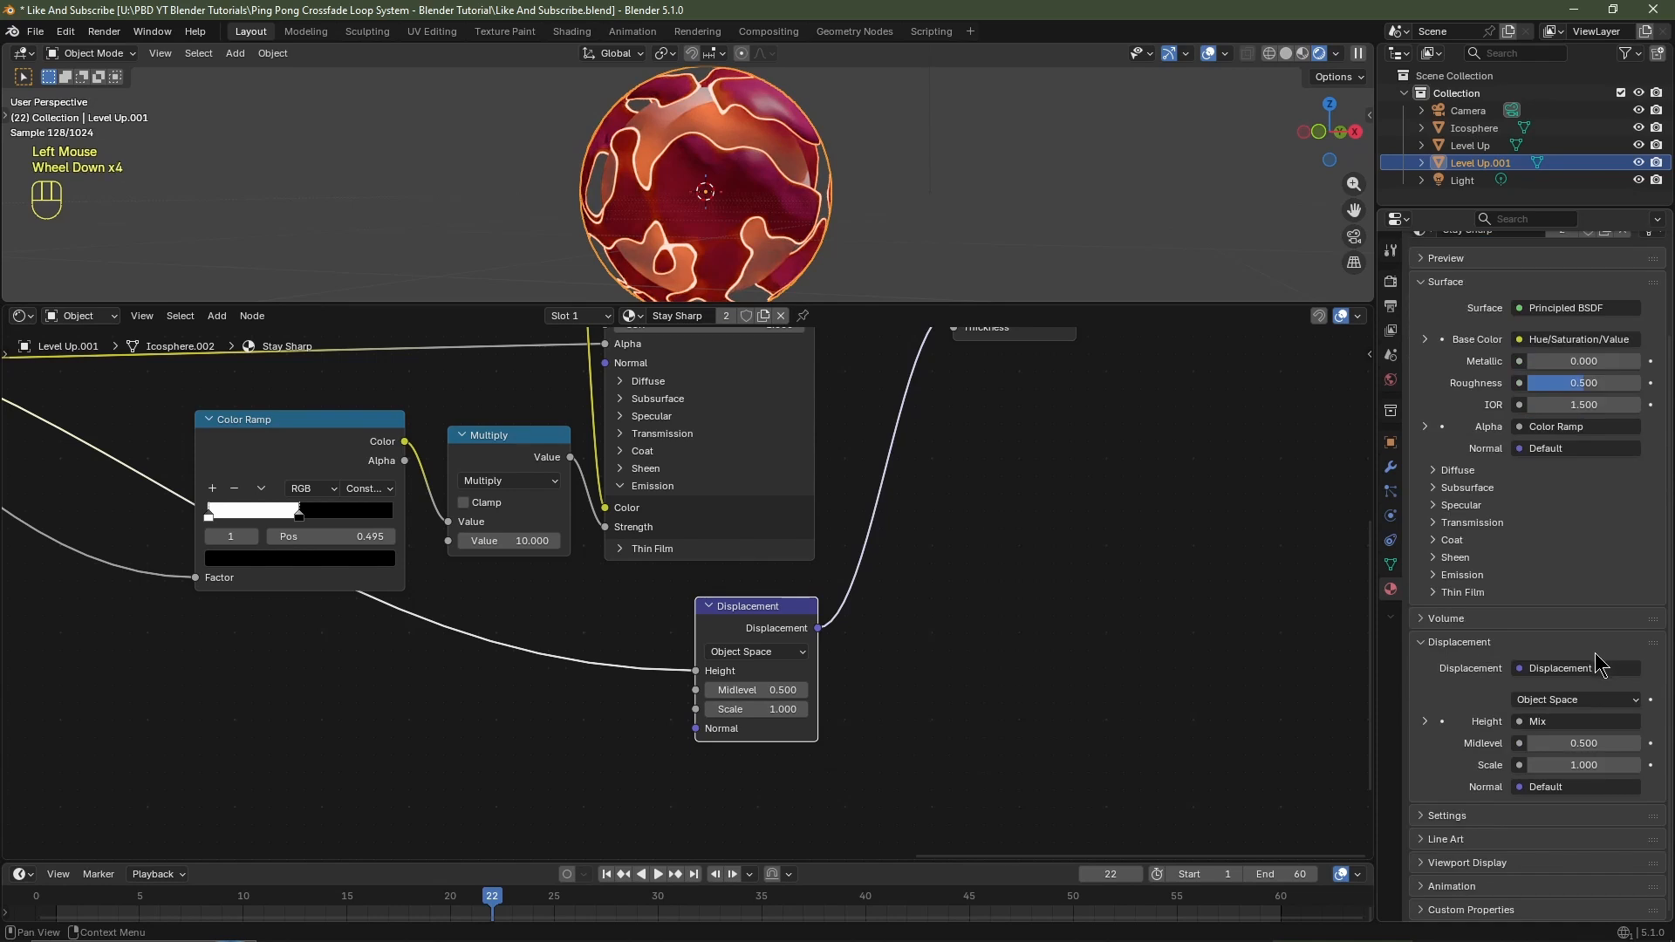
{"action": "left_click", "coordinate": [1466, 820]}
{"action": "scroll", "coordinate": [1467, 685], "scroll_direction": "down", "scroll_amount": 1}
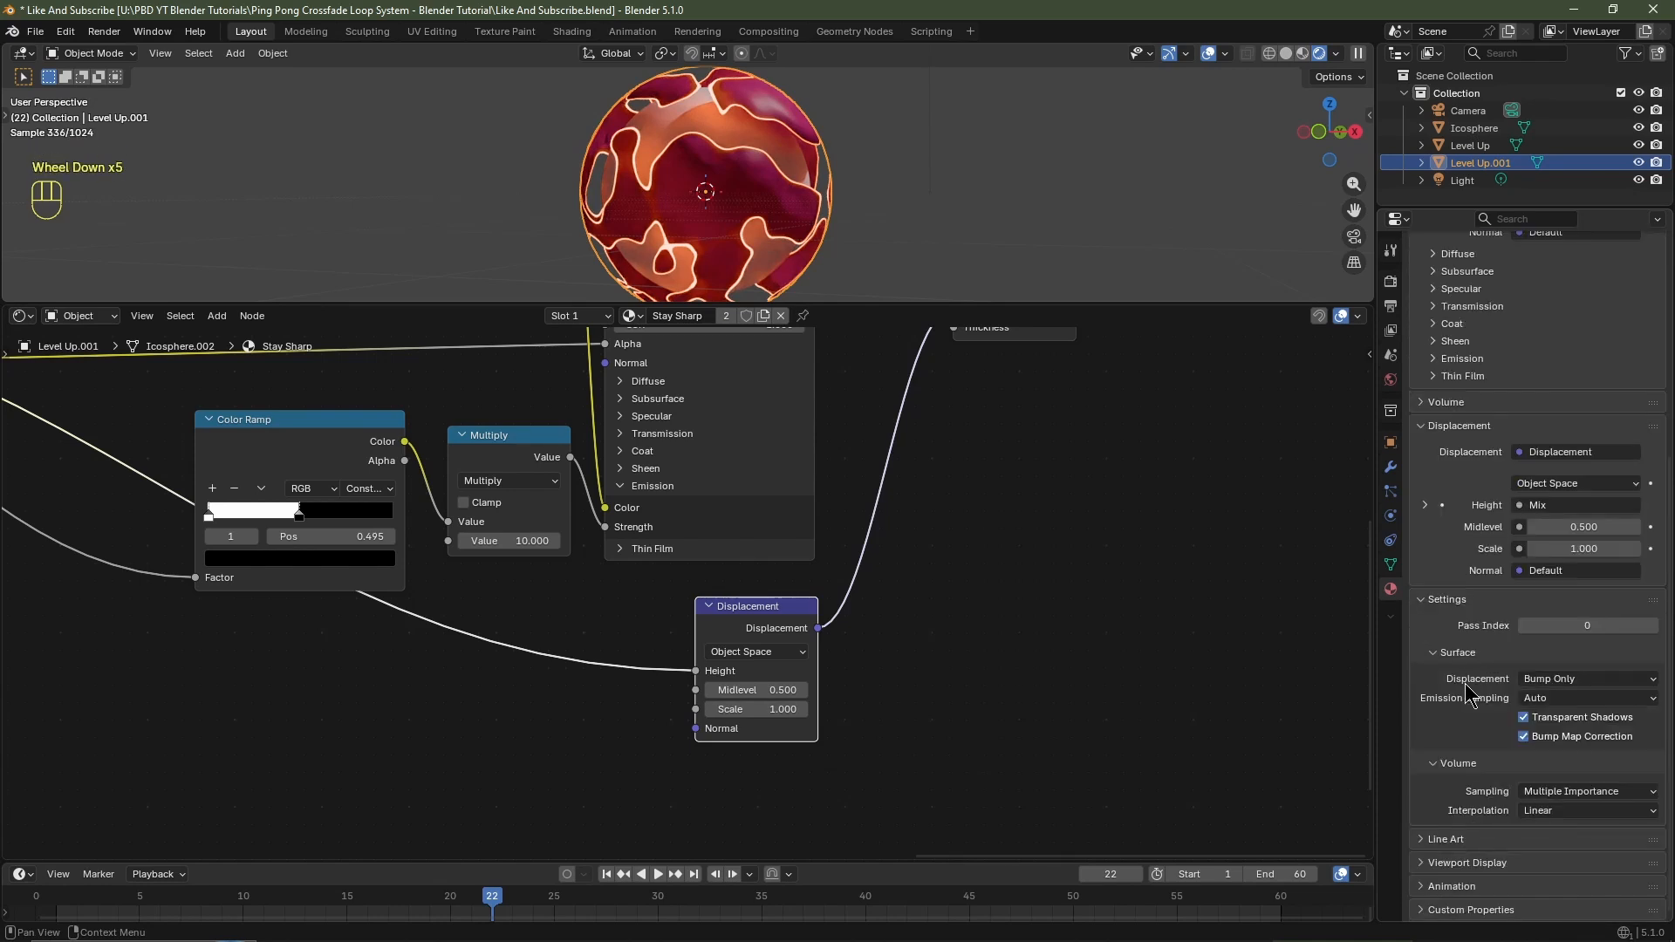
{"action": "left_click", "coordinate": [1538, 681]}
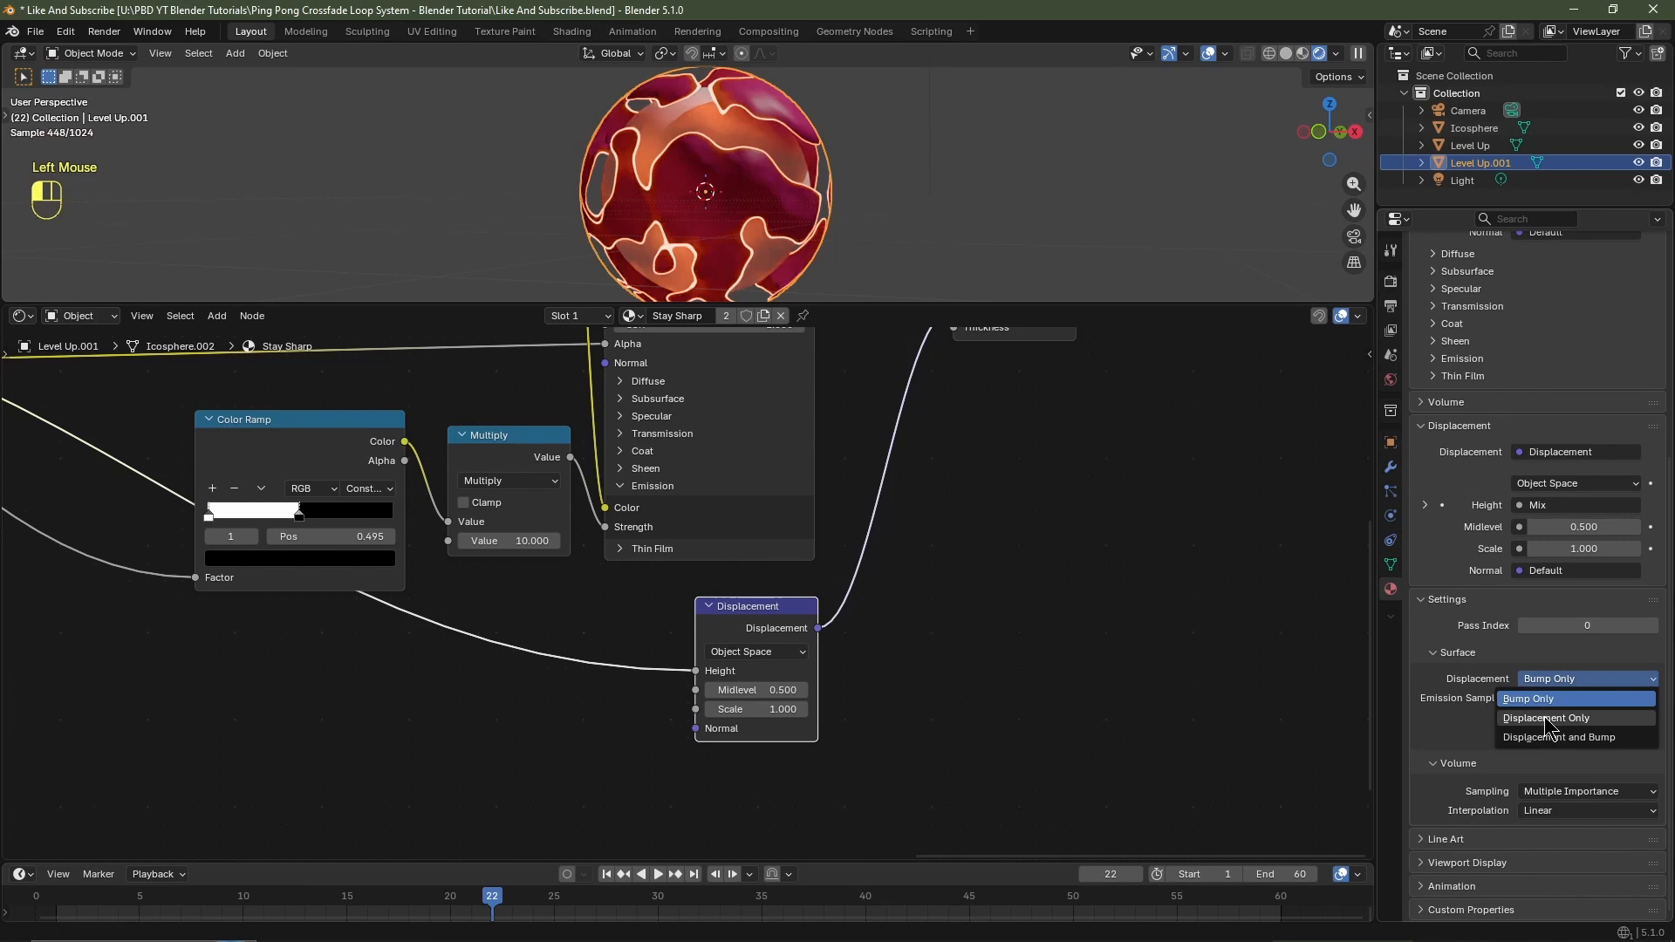
{"action": "left_click", "coordinate": [1545, 718]}
Raise the Displacement node's Scale to 4.6.
{"action": "scroll", "coordinate": [1169, 733], "scroll_direction": "up", "scroll_amount": 2}
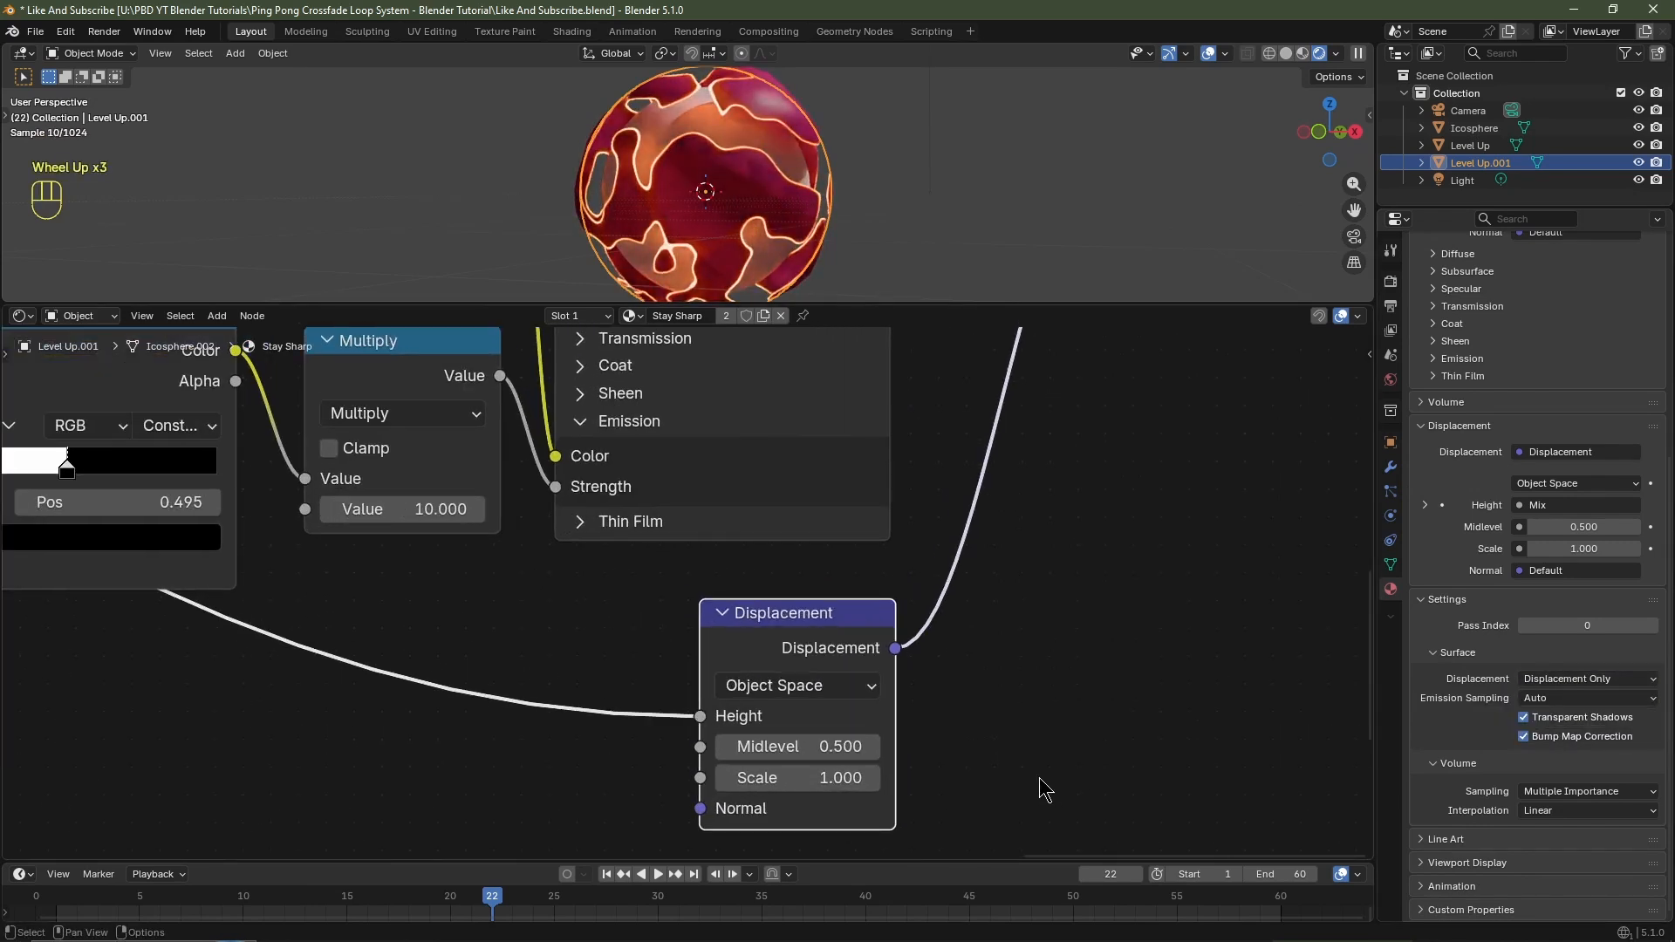
{"action": "left_click_drag", "start_coordinate": [796, 778], "coordinate": [895, 779]}
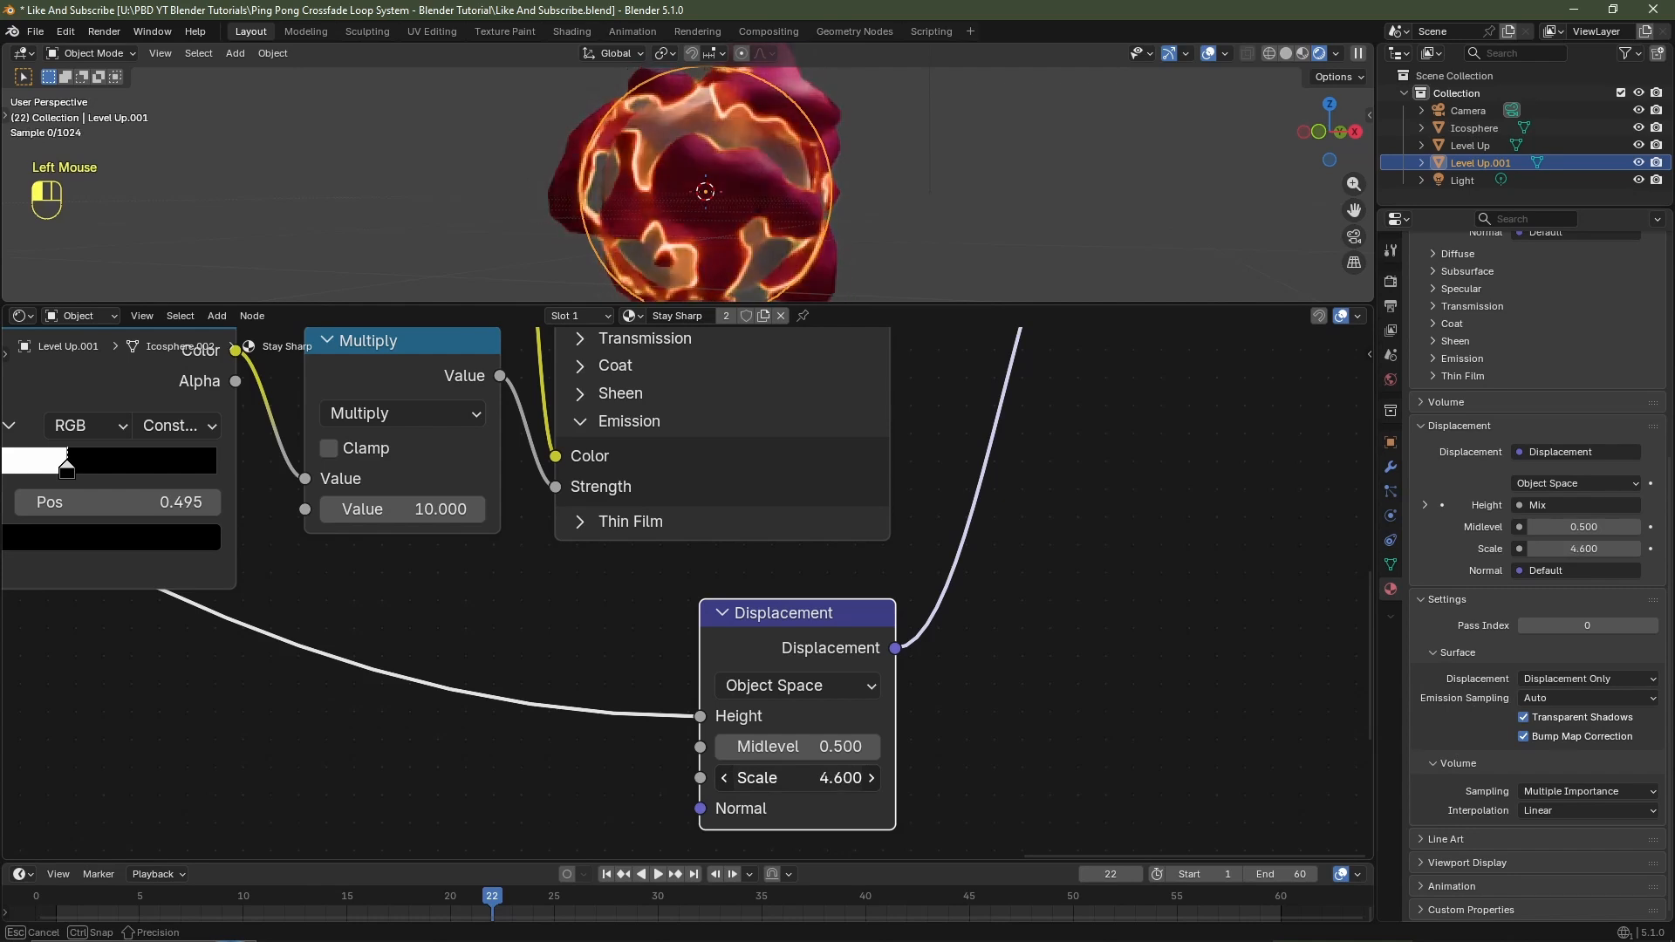
{"action": "scroll", "coordinate": [486, 677], "scroll_direction": "down", "scroll_amount": 2}
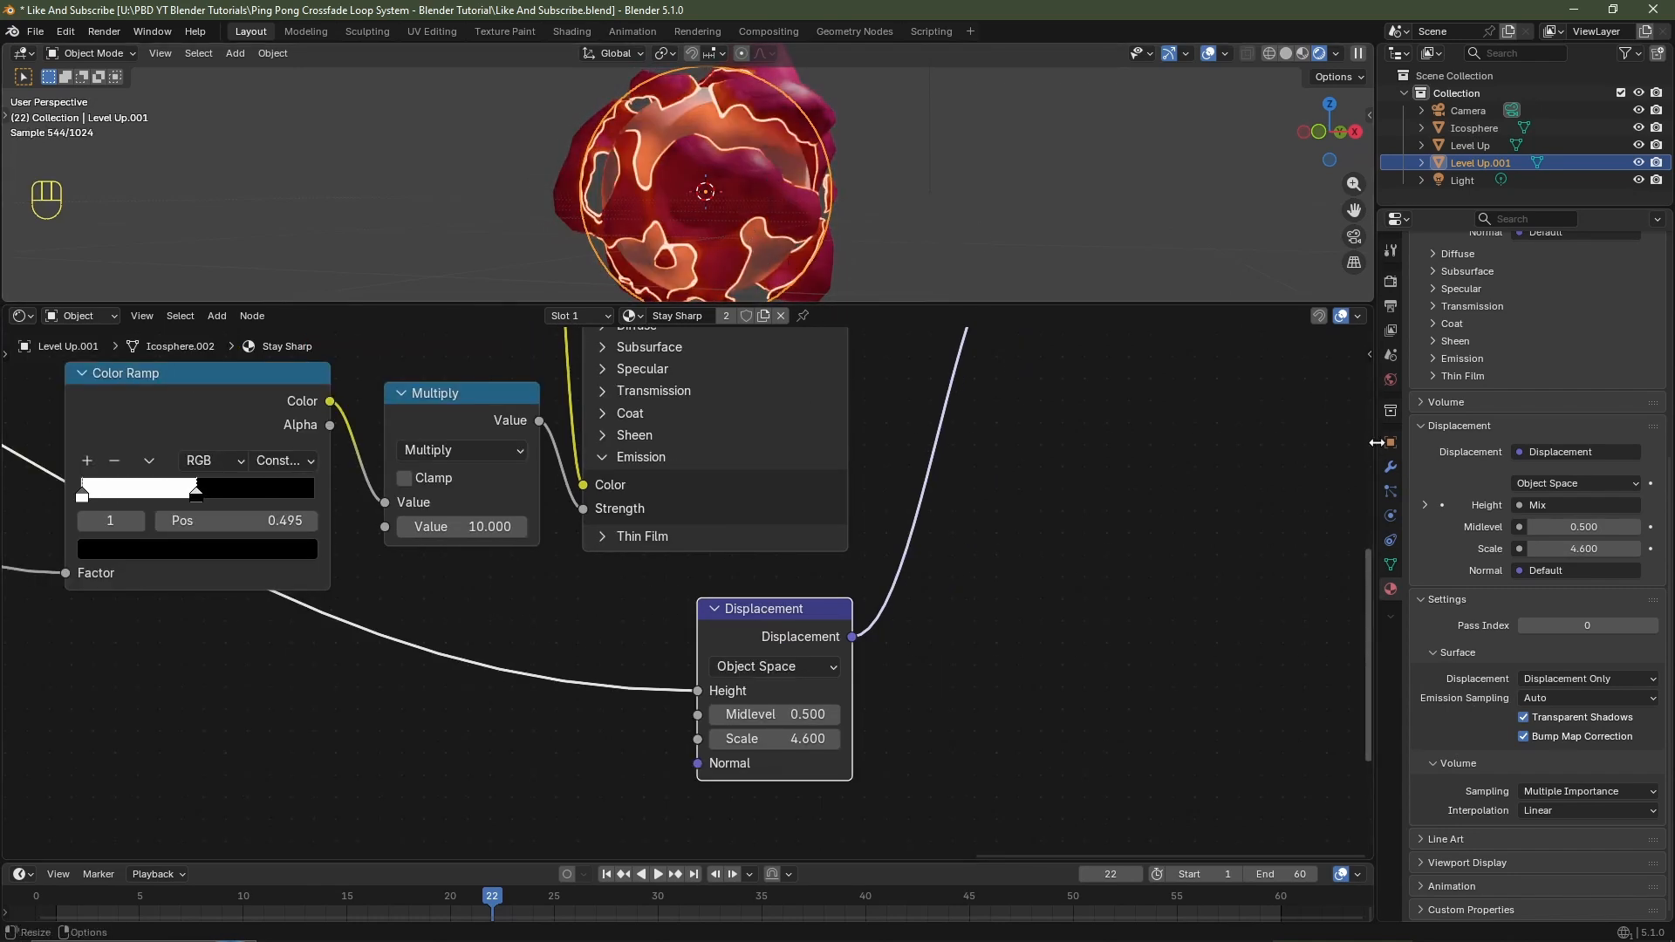
Add a Subdivision Surface modifier to Level Up.001 with viewport and render levels both at 3.
{"action": "left_click", "coordinate": [1391, 467]}
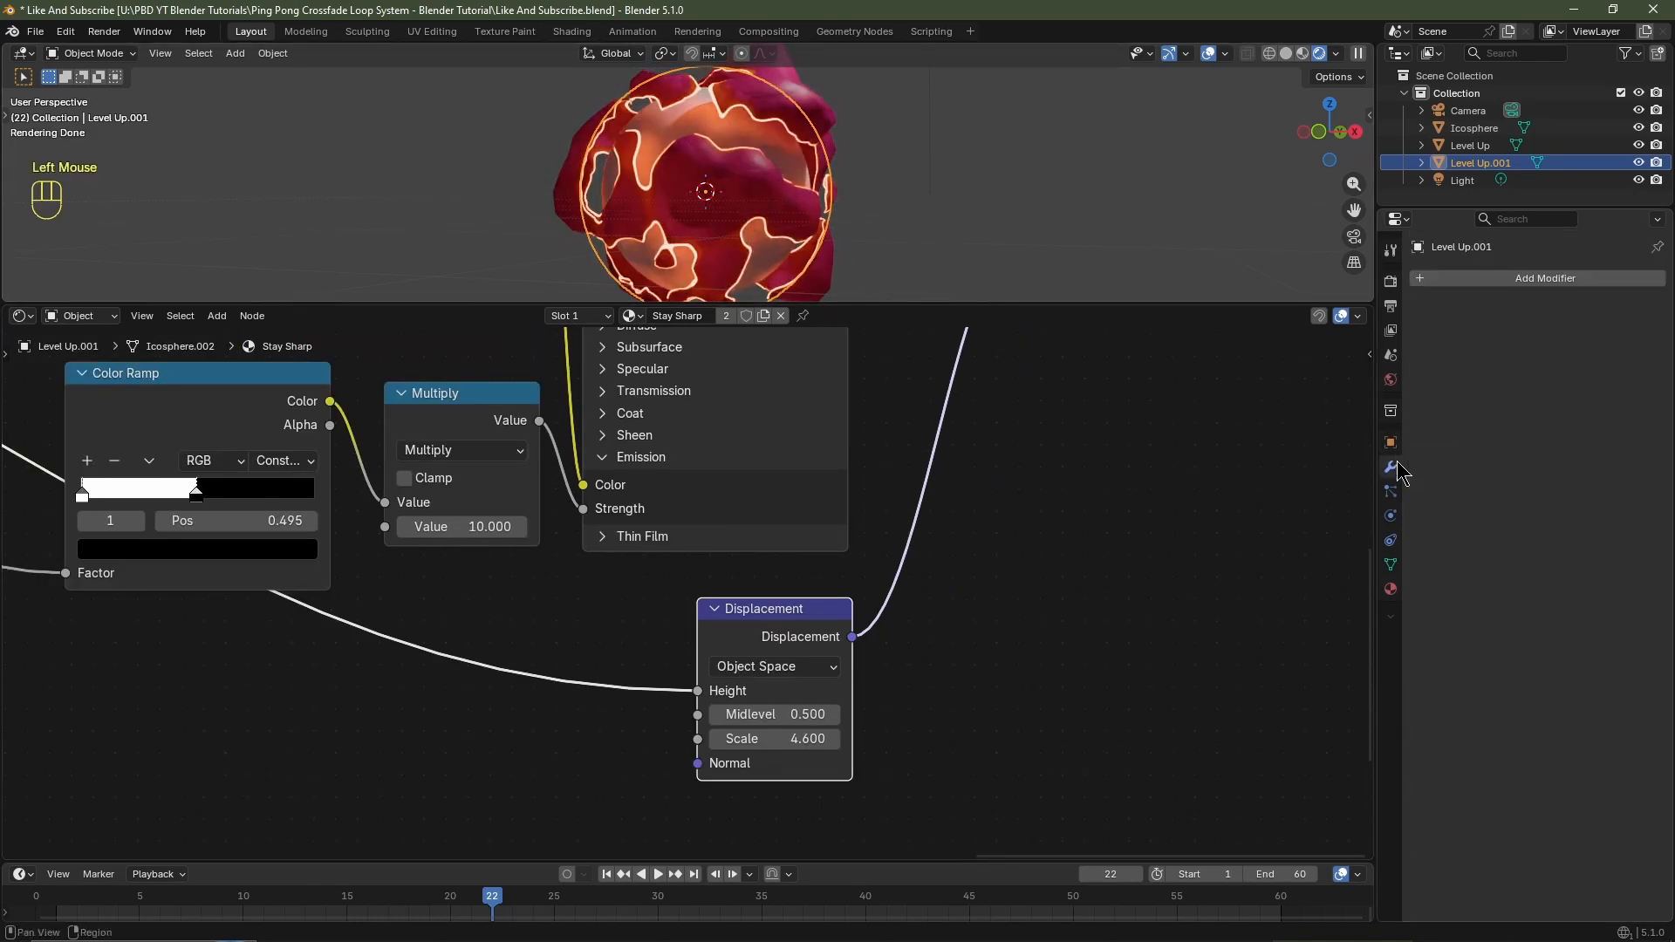
{"action": "left_click", "coordinate": [1505, 278]}
{"action": "mouse_move", "coordinate": [1473, 314]}
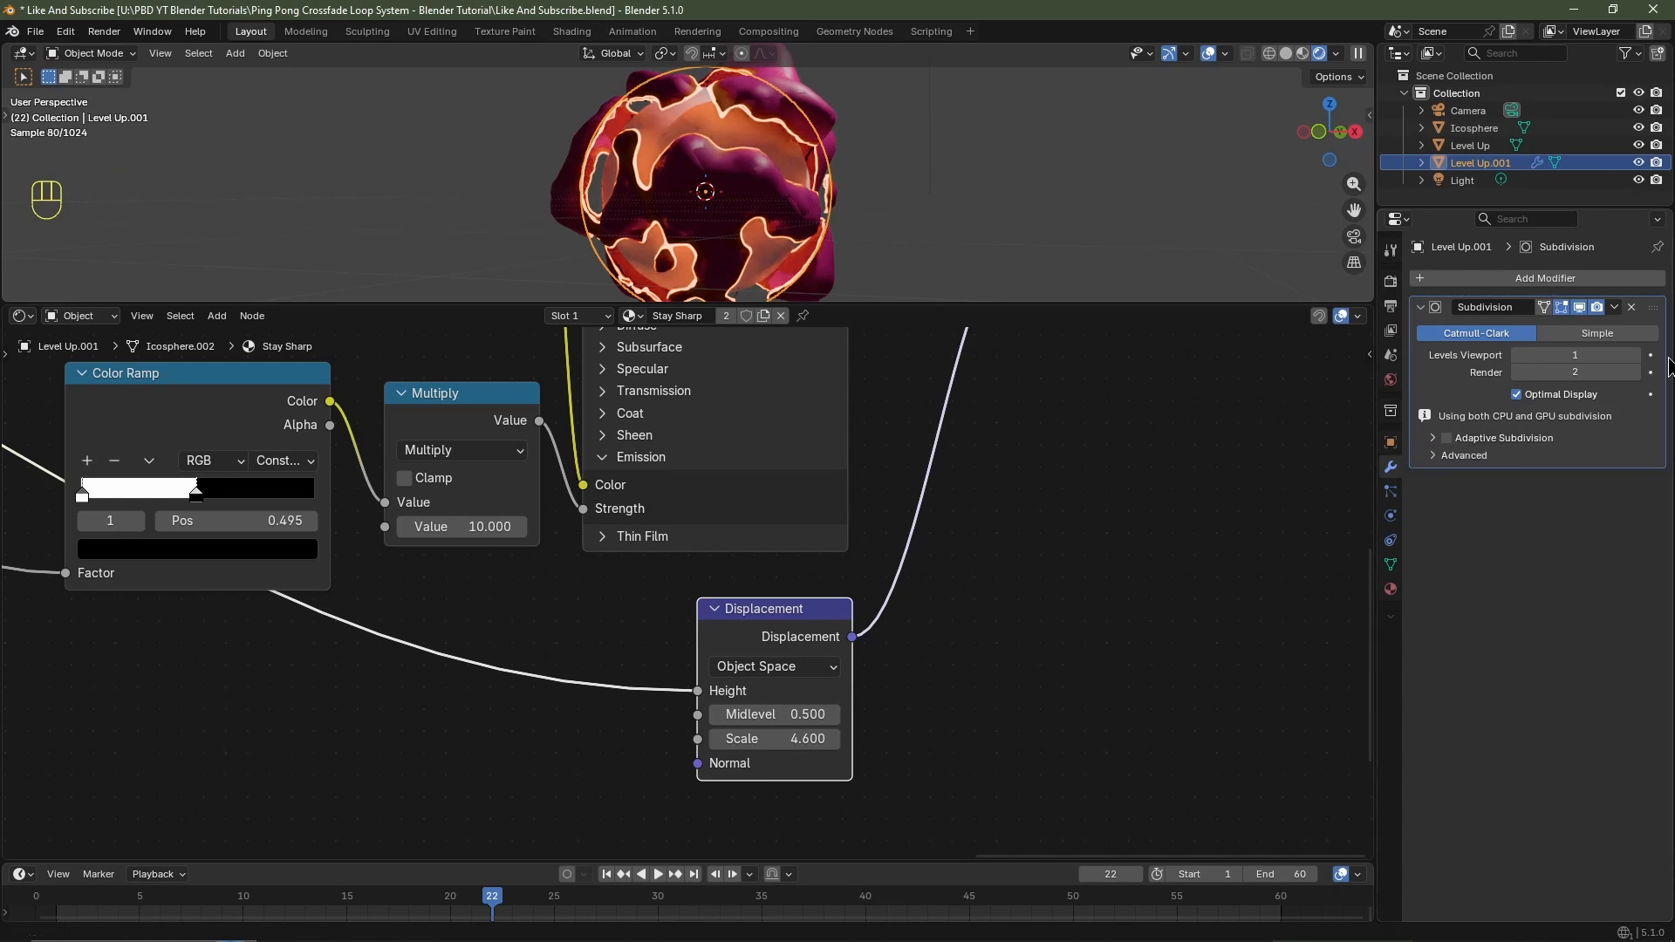
{"action": "left_click", "coordinate": [1637, 356]}
{"action": "left_click", "coordinate": [1637, 356]}
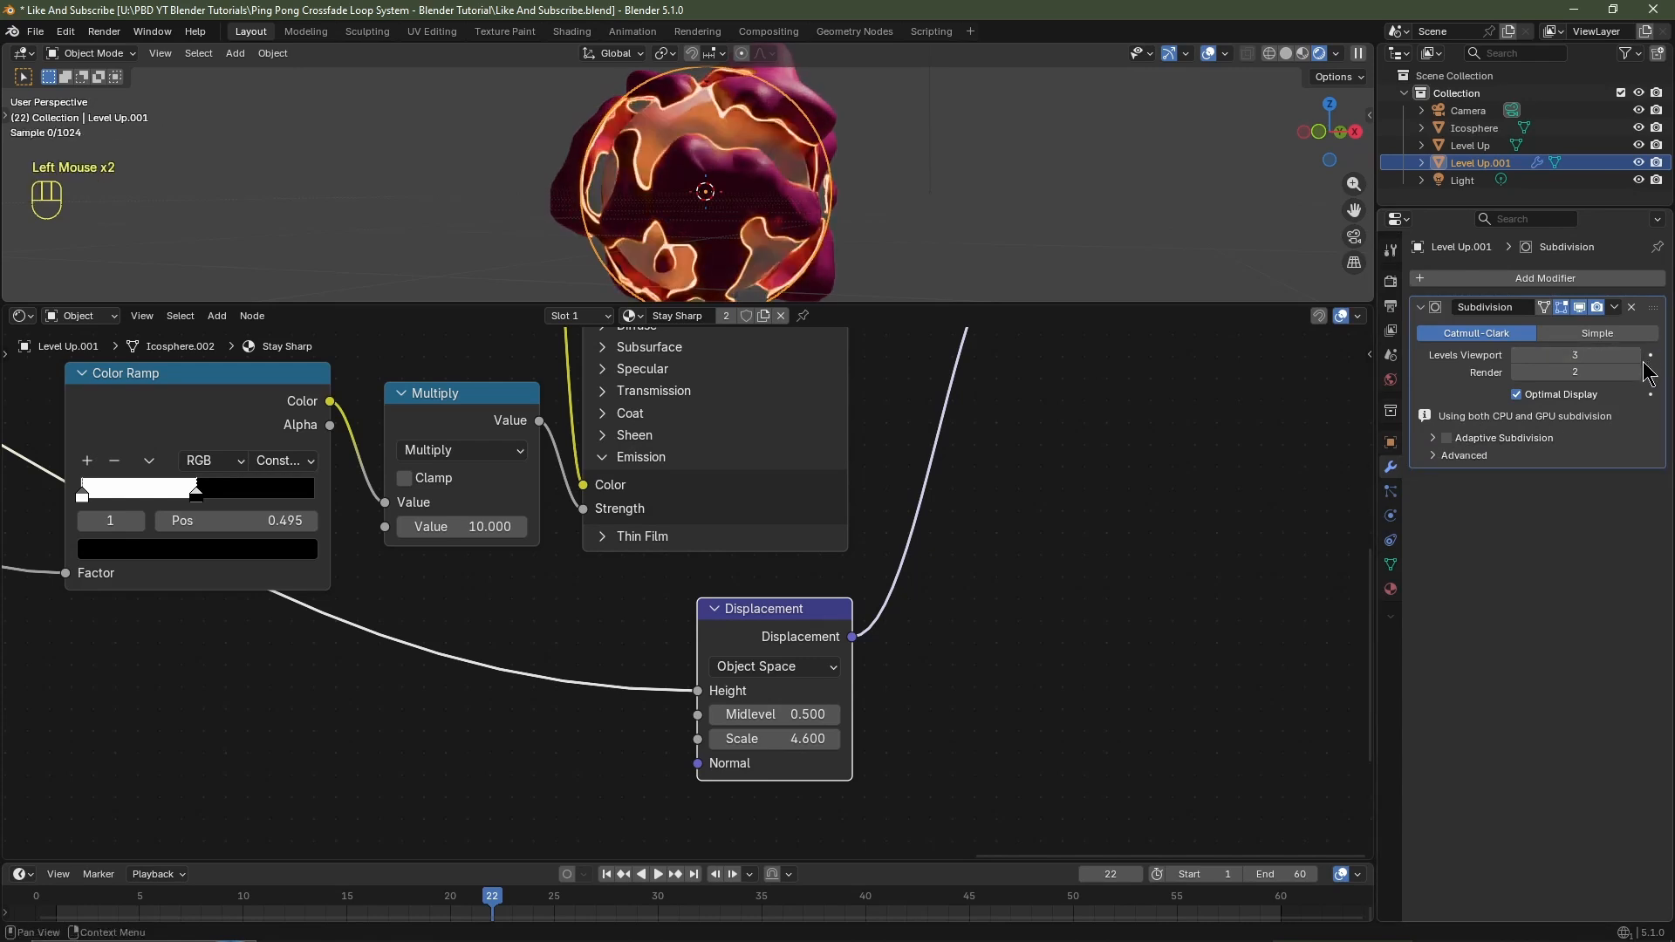
{"action": "left_click", "coordinate": [1637, 372]}
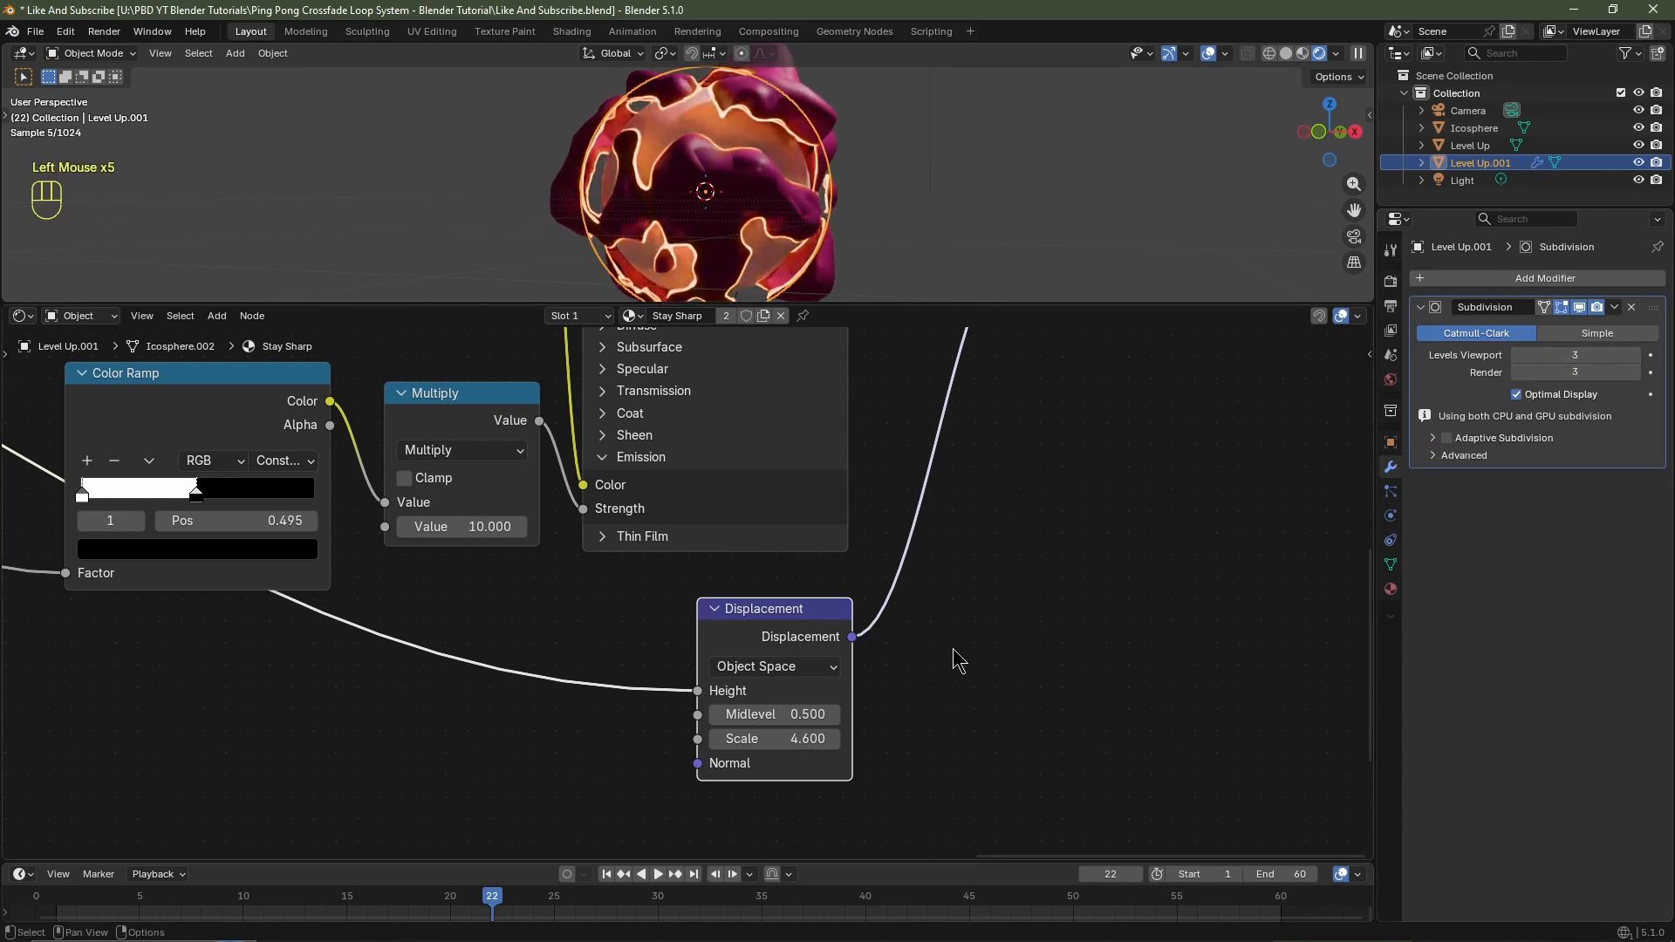
Set the Displacement node's Scale to 1.
{"action": "left_click", "coordinate": [821, 739]}
{"action": "type", "text": "1"}
{"action": "key", "text": "Return"}
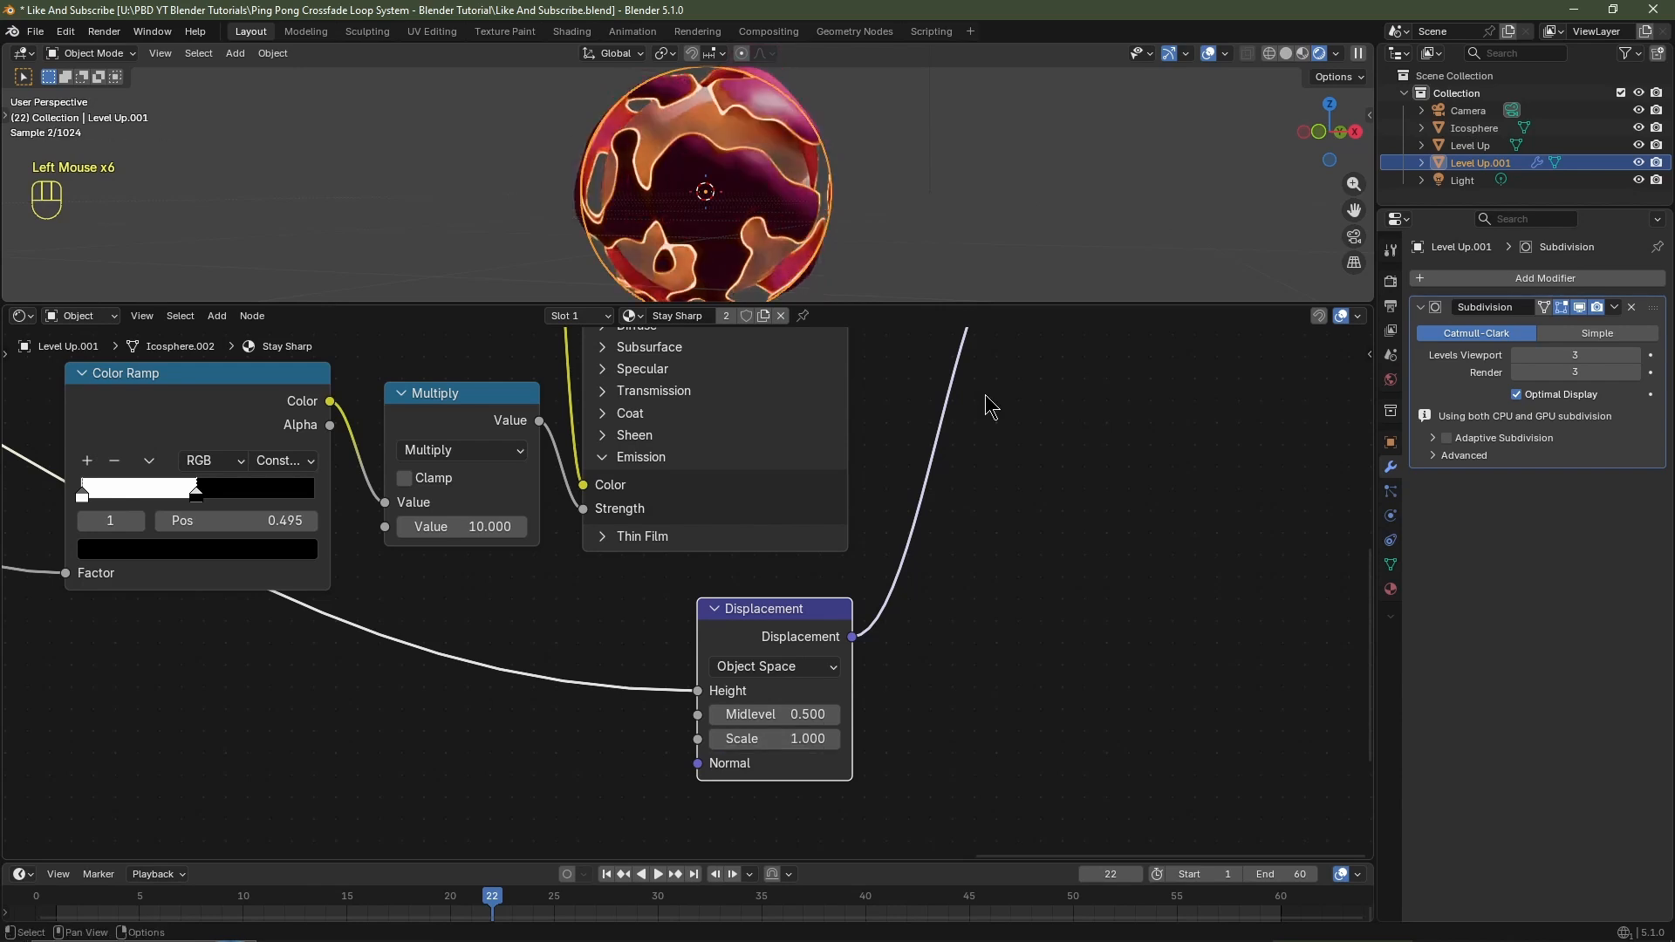
Set the Principled BSDF's Roughness to 0.012.
{"action": "scroll", "coordinate": [987, 404], "scroll_direction": "down", "scroll_amount": 2}
{"action": "middle_click_drag", "start_coordinate": [920, 366], "coordinate": [846, 600]}
{"action": "left_click", "coordinate": [752, 561]}
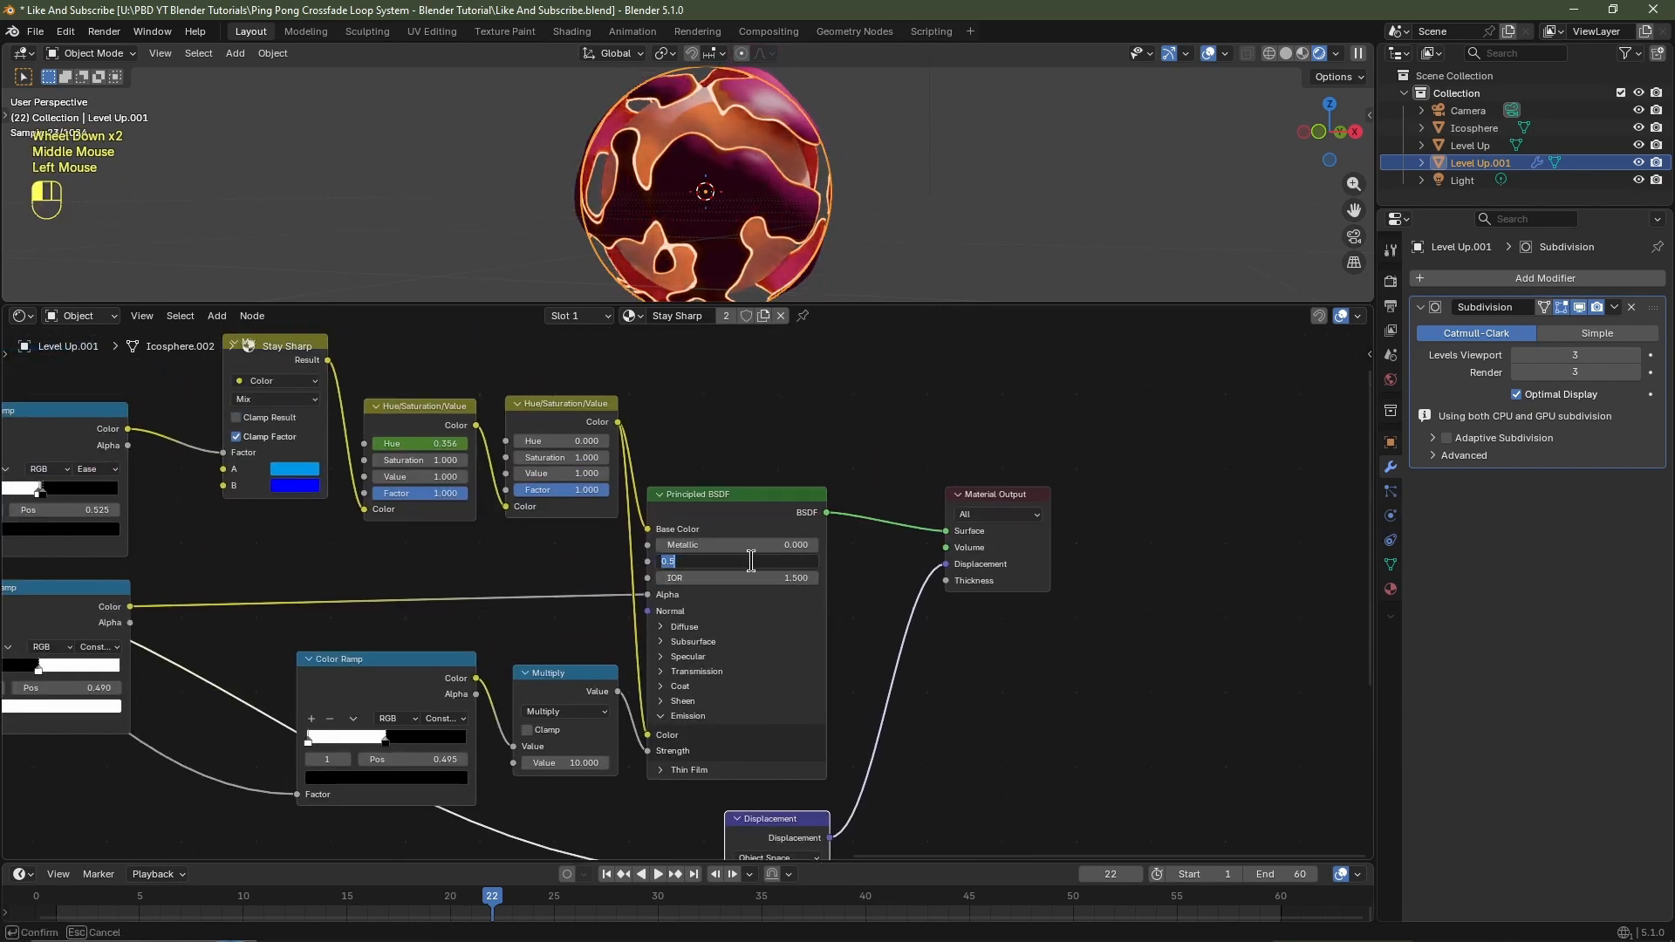
{"action": "key", "text": "Return"}
Enlarge the 3D viewport, frame the sphere in front view and align the camera to that view.
{"action": "left_click_drag", "start_coordinate": [924, 304], "coordinate": [924, 491]}
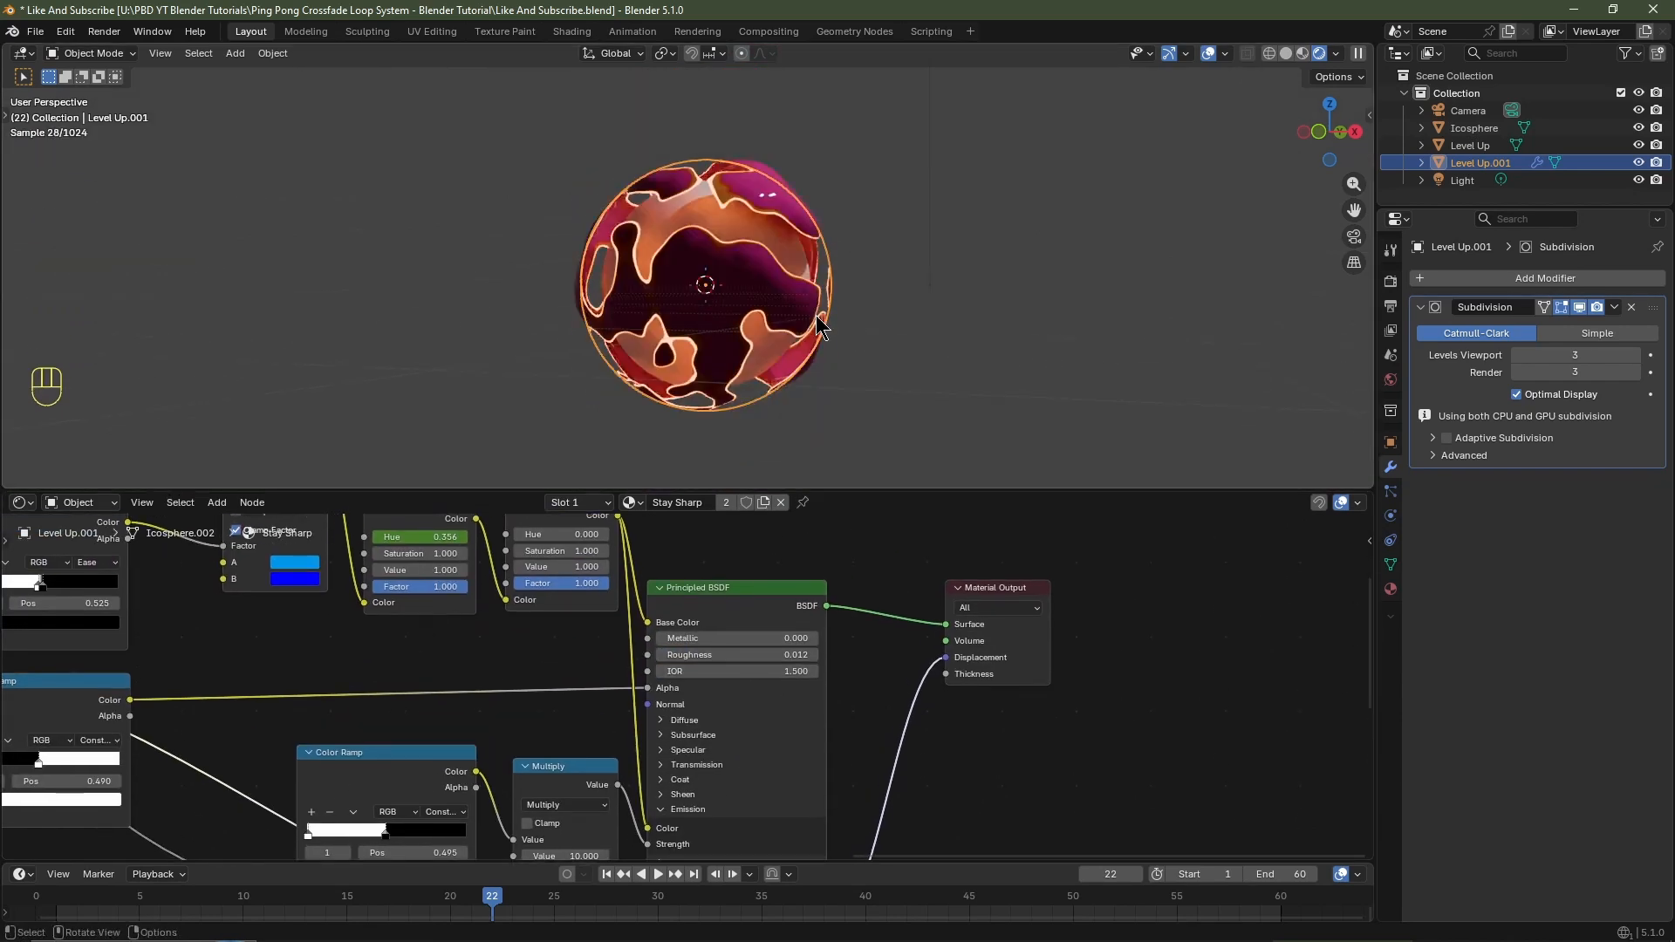
{"action": "key", "text": "KP_1"}
{"action": "key", "text": "KP_Decimal"}
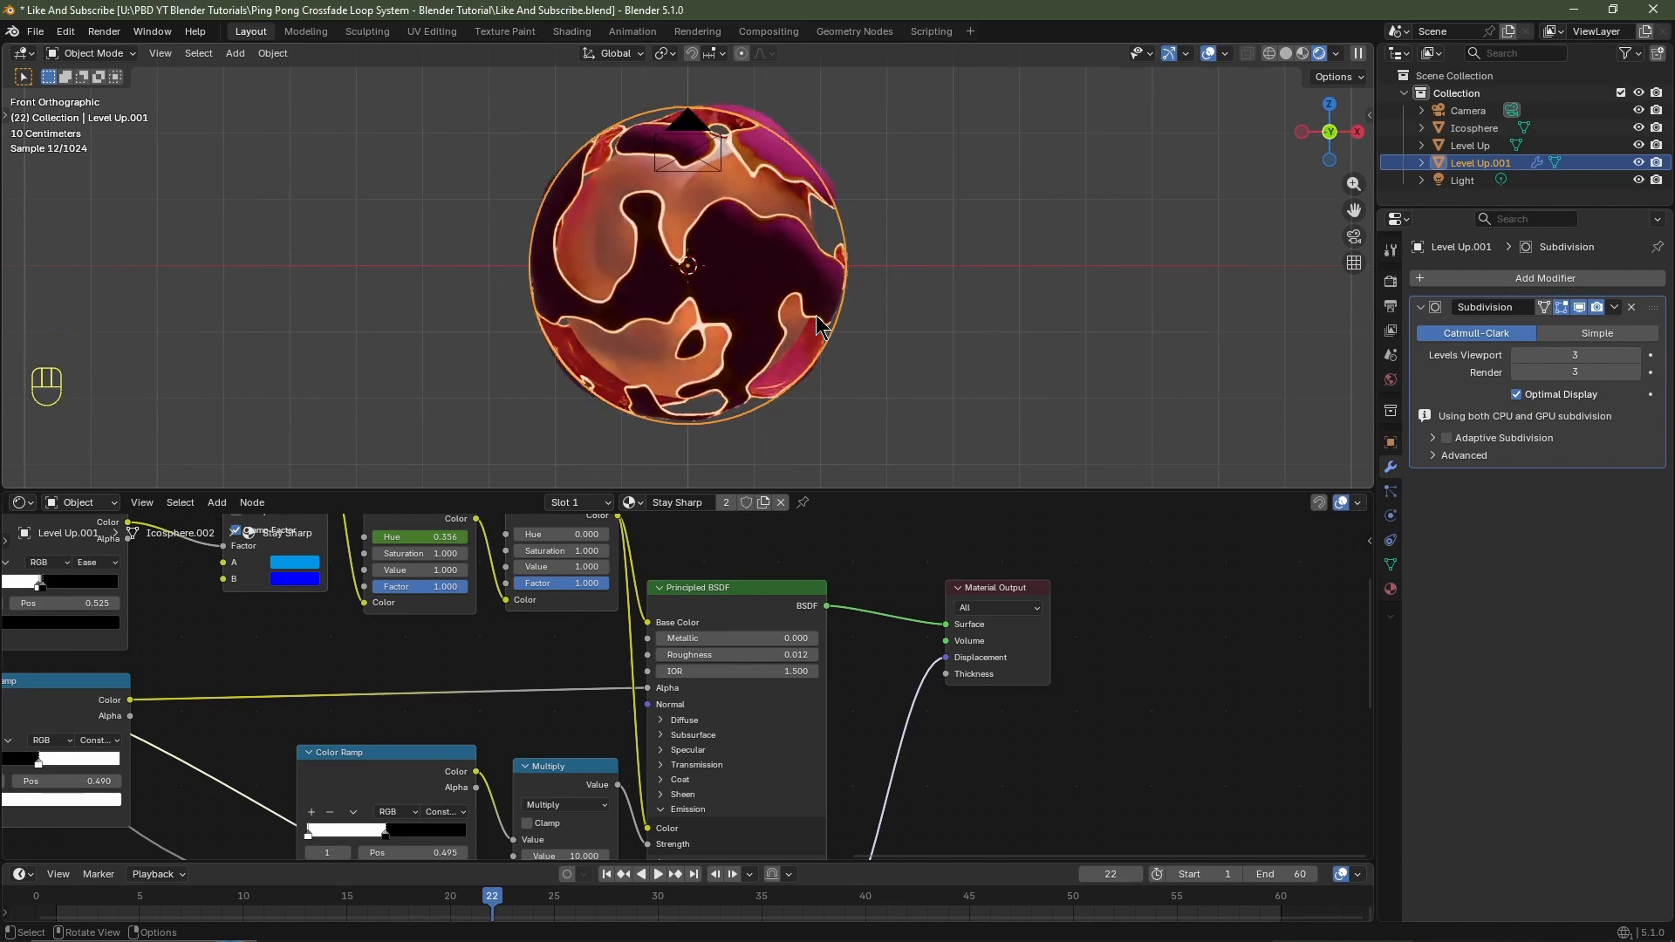
{"action": "key", "text": "ctrl+alt+KP_0"}
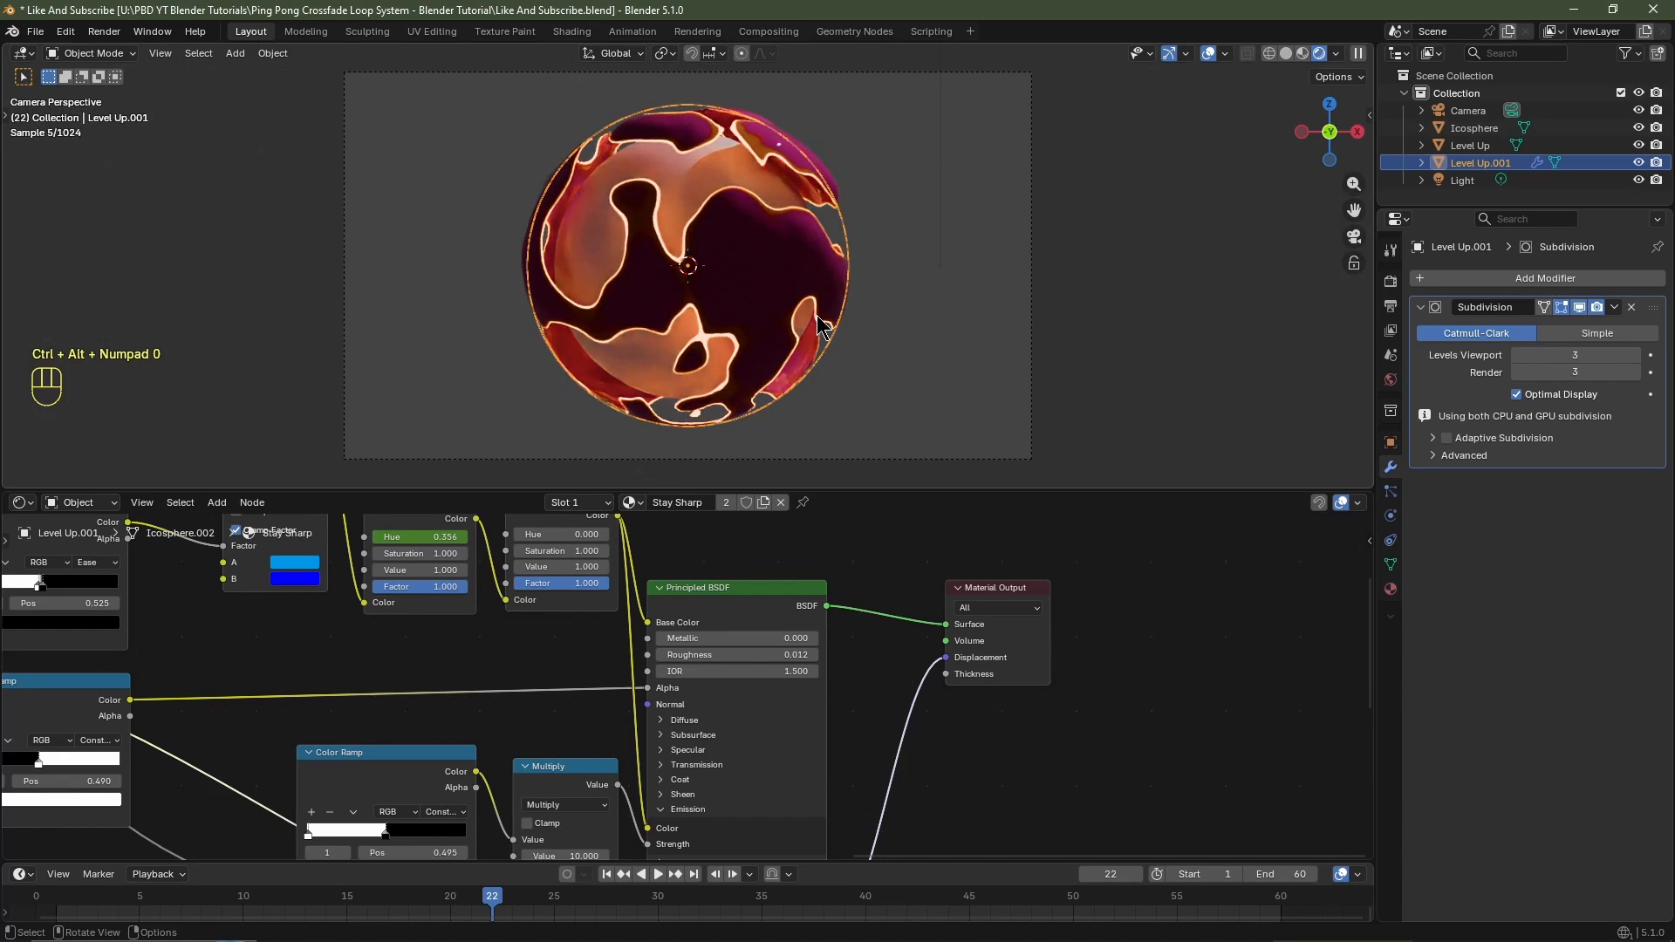
Set the camera's Z location to 0 m.
{"action": "left_click", "coordinate": [1483, 109]}
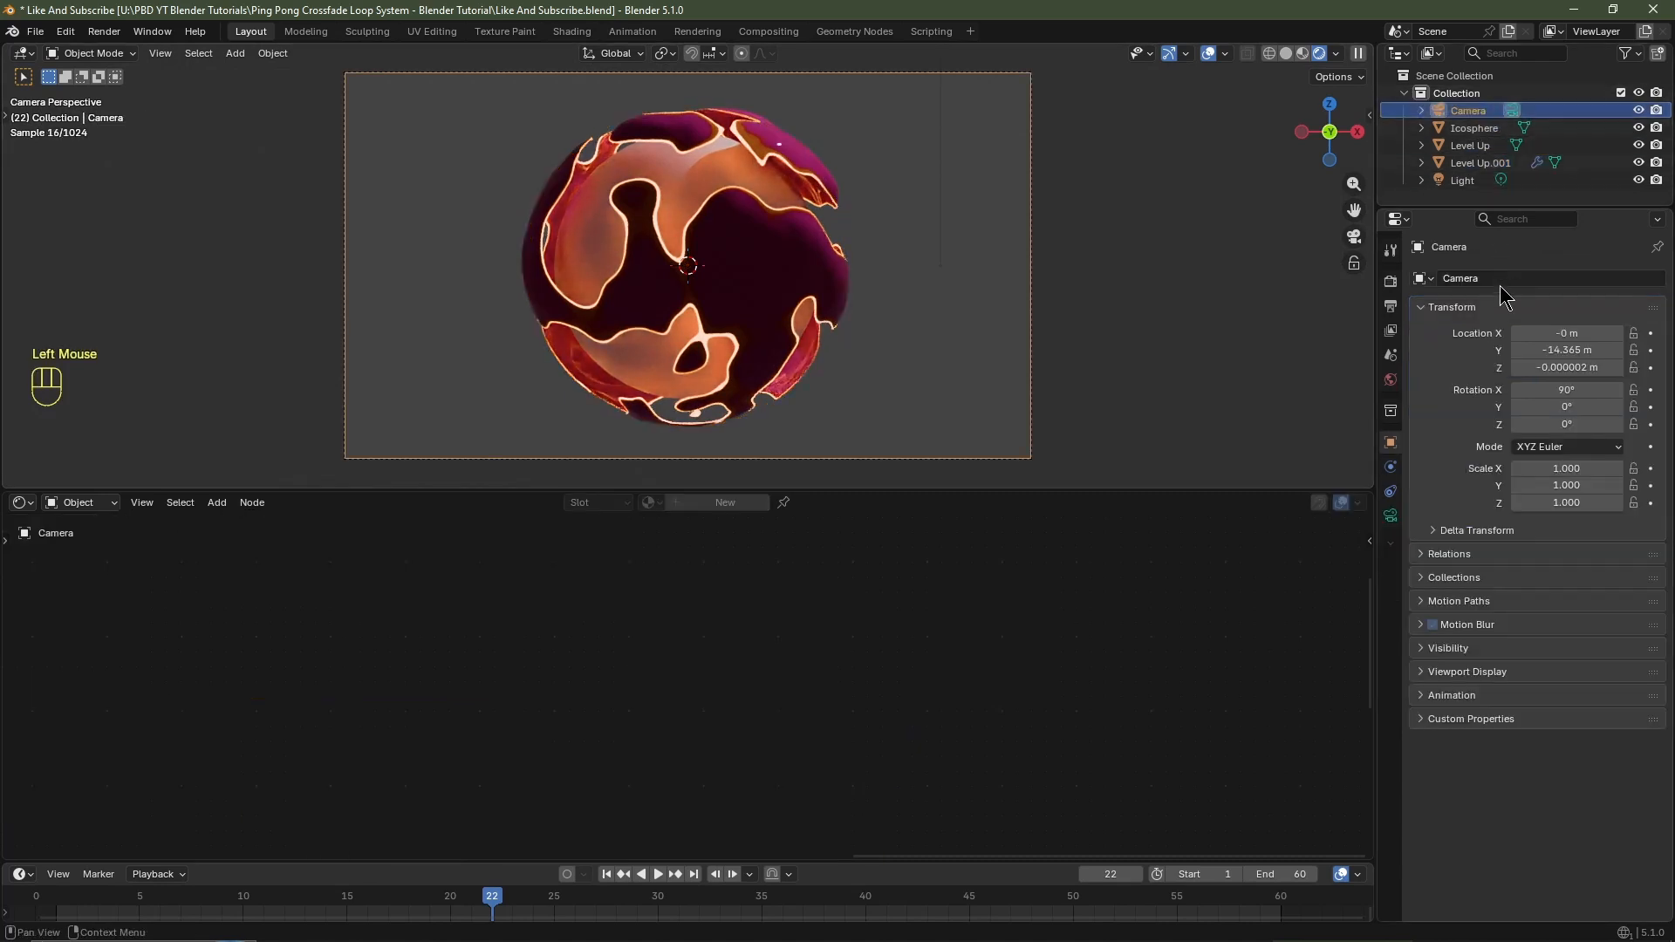
{"action": "left_click", "coordinate": [1562, 367]}
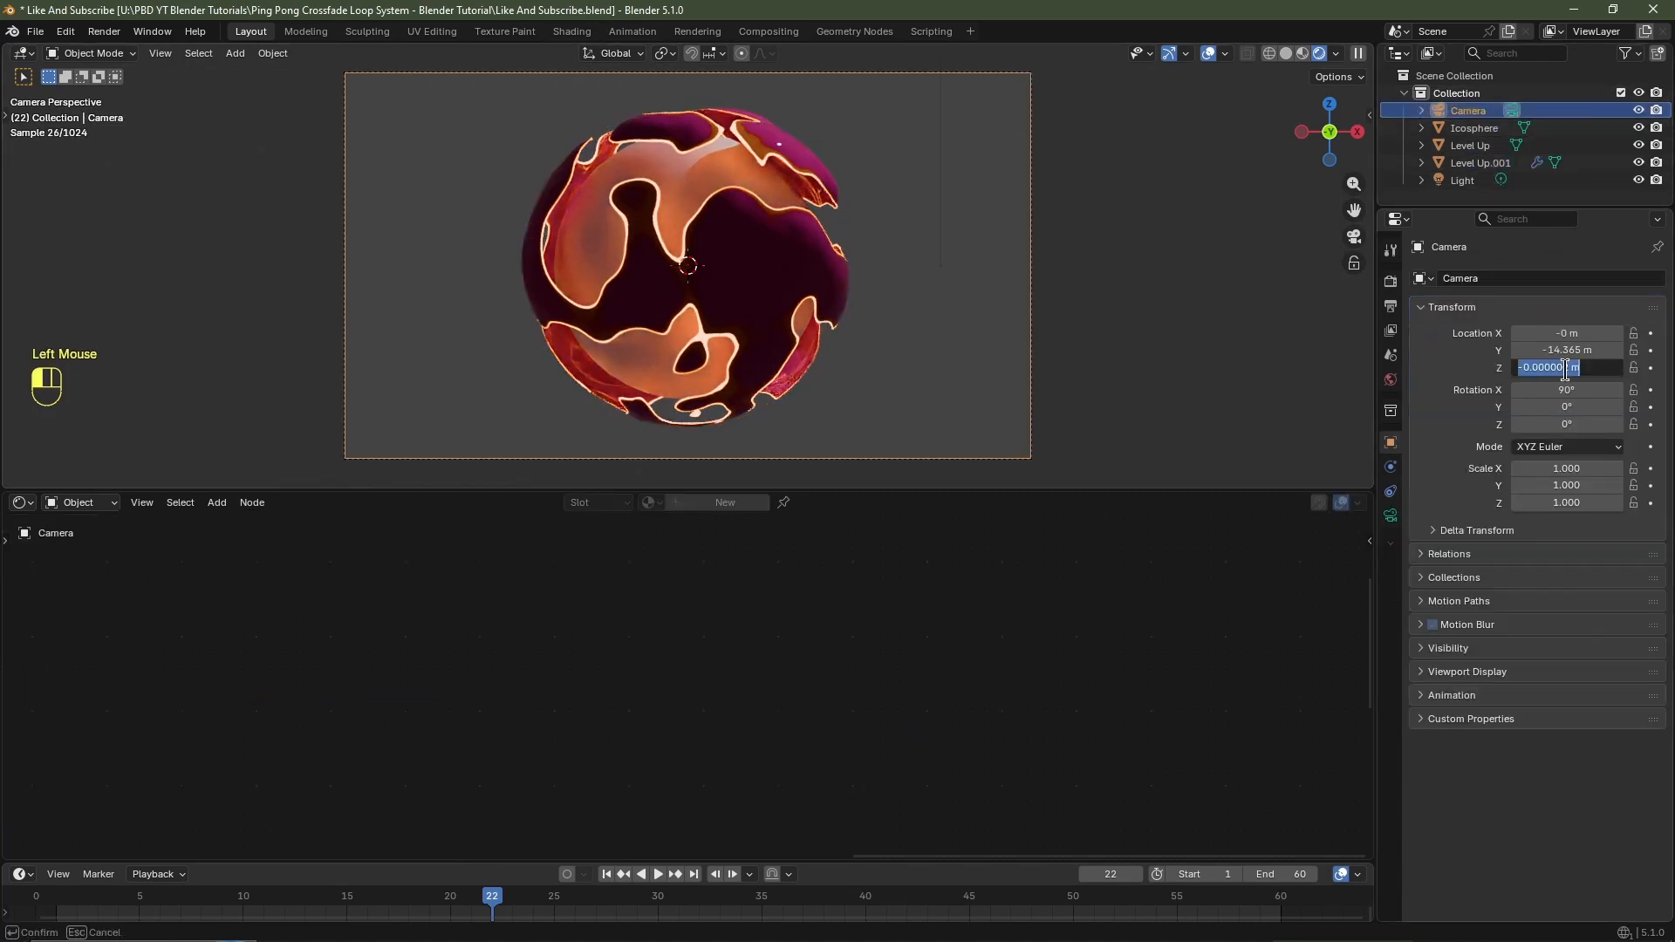
{"action": "type", "text": "0"}
{"action": "key", "text": "Return"}
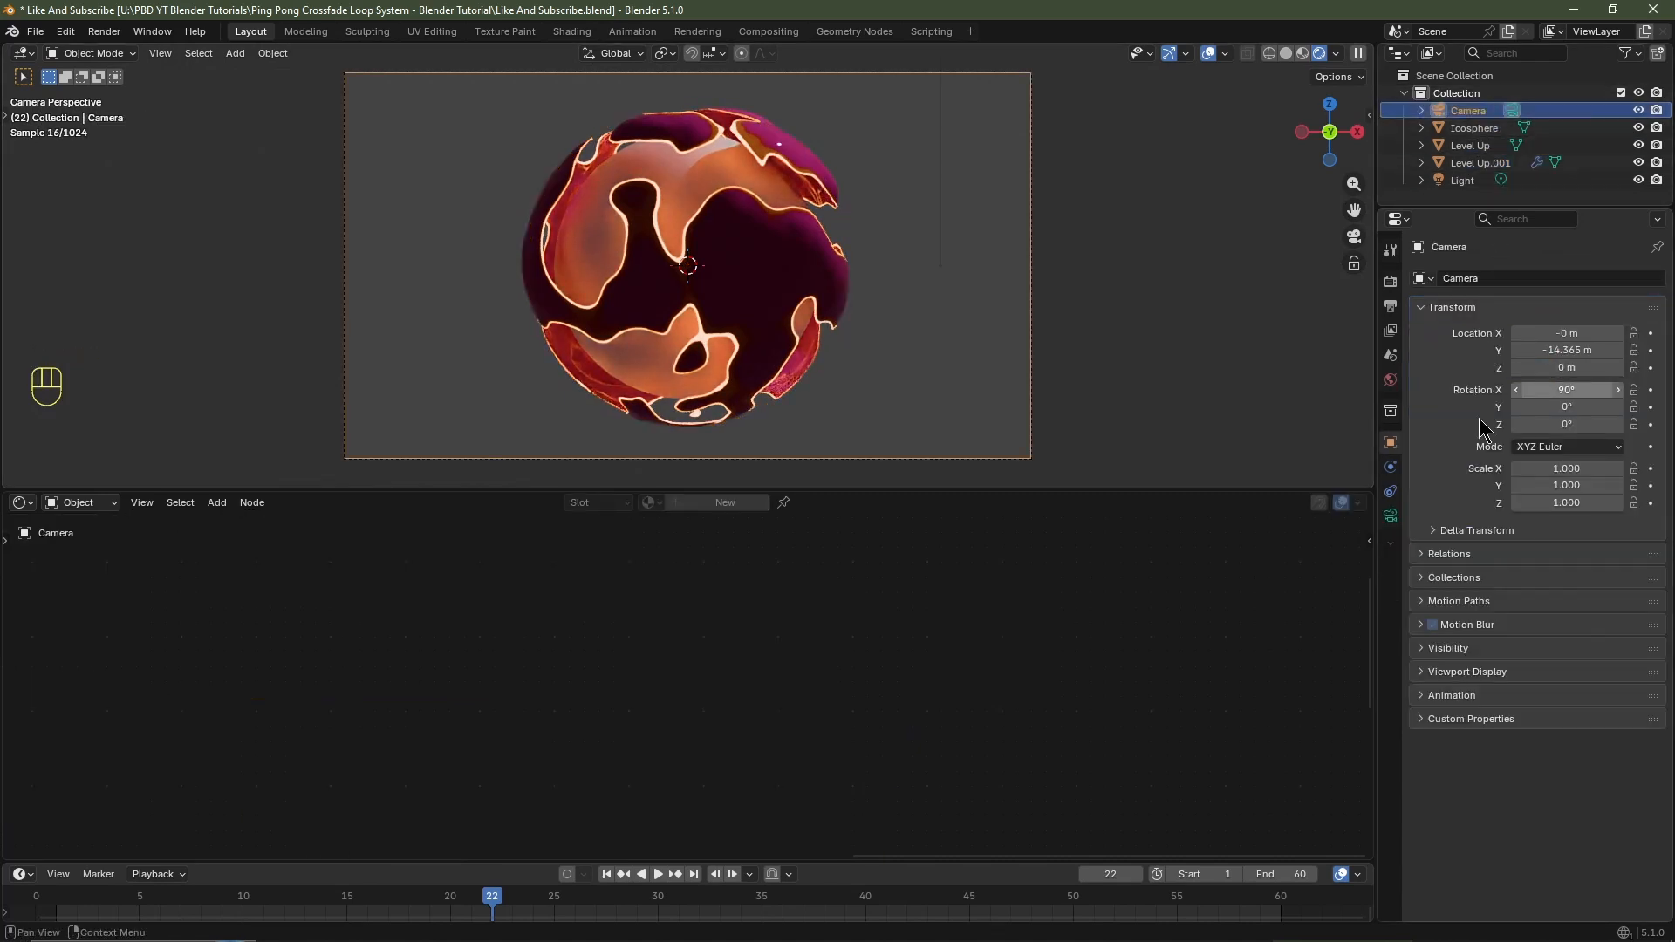
Return the timeline to frame 1 and set the World background's Strength to 0.
{"action": "left_click", "coordinate": [609, 874]}
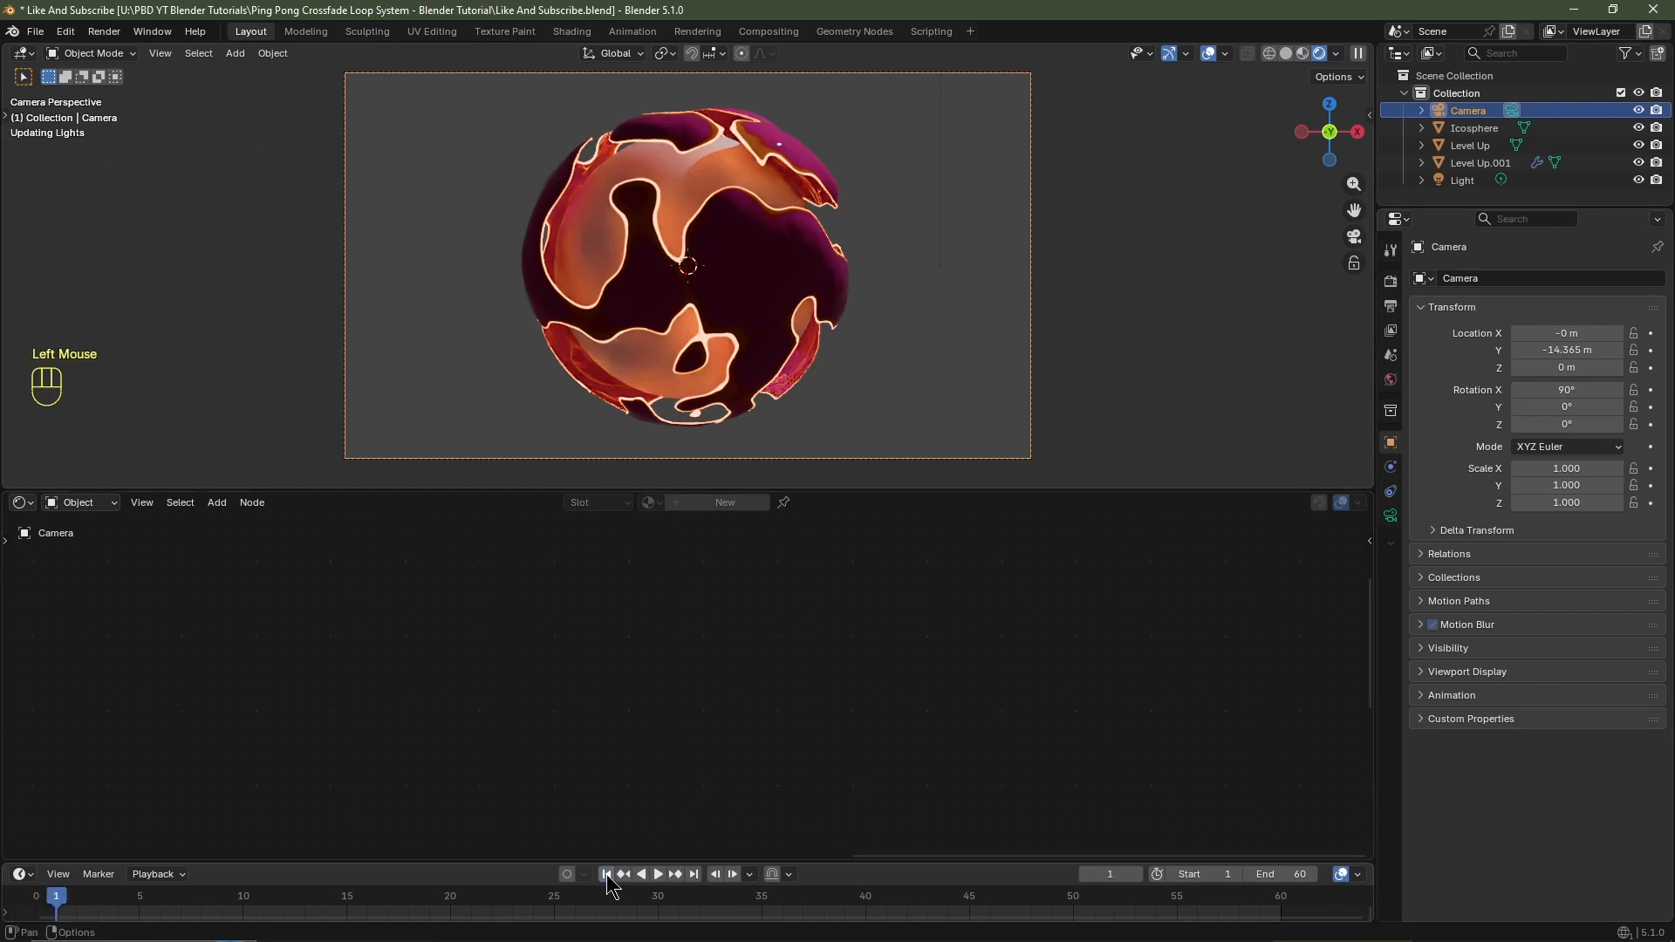
{"action": "left_click", "coordinate": [1391, 380]}
{"action": "left_click_drag", "start_coordinate": [1584, 410], "coordinate": [1584, 410]}
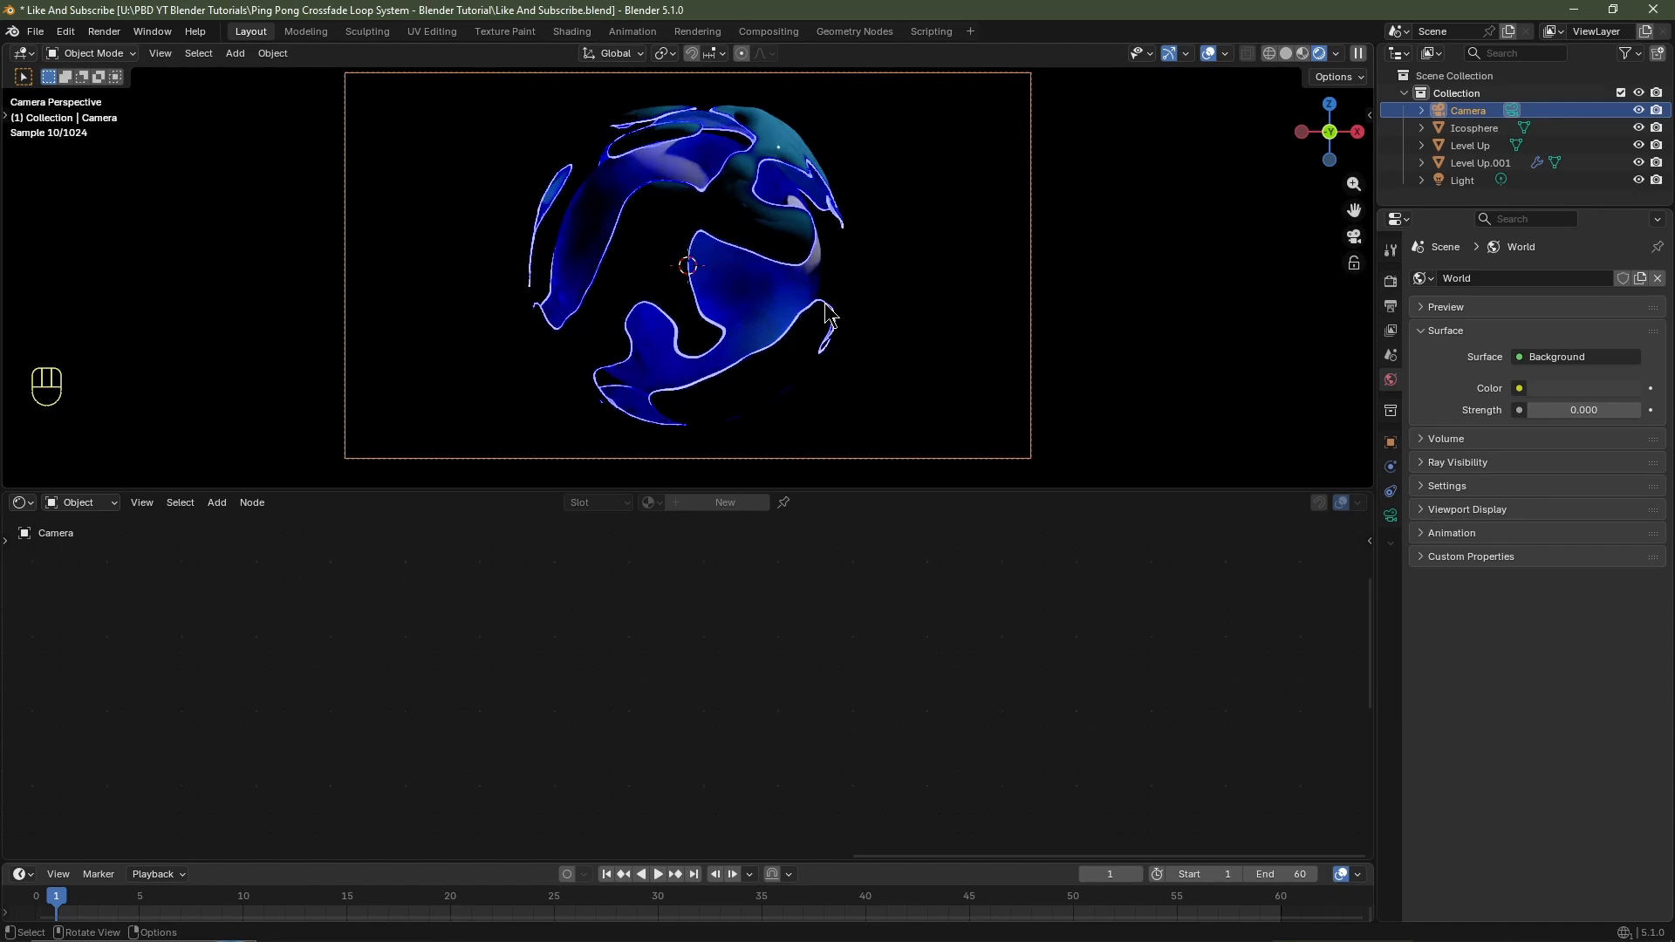
Add a Sun light to the scene.
{"action": "key", "text": "shift+a"}
{"action": "mouse_move", "coordinate": [825, 554]}
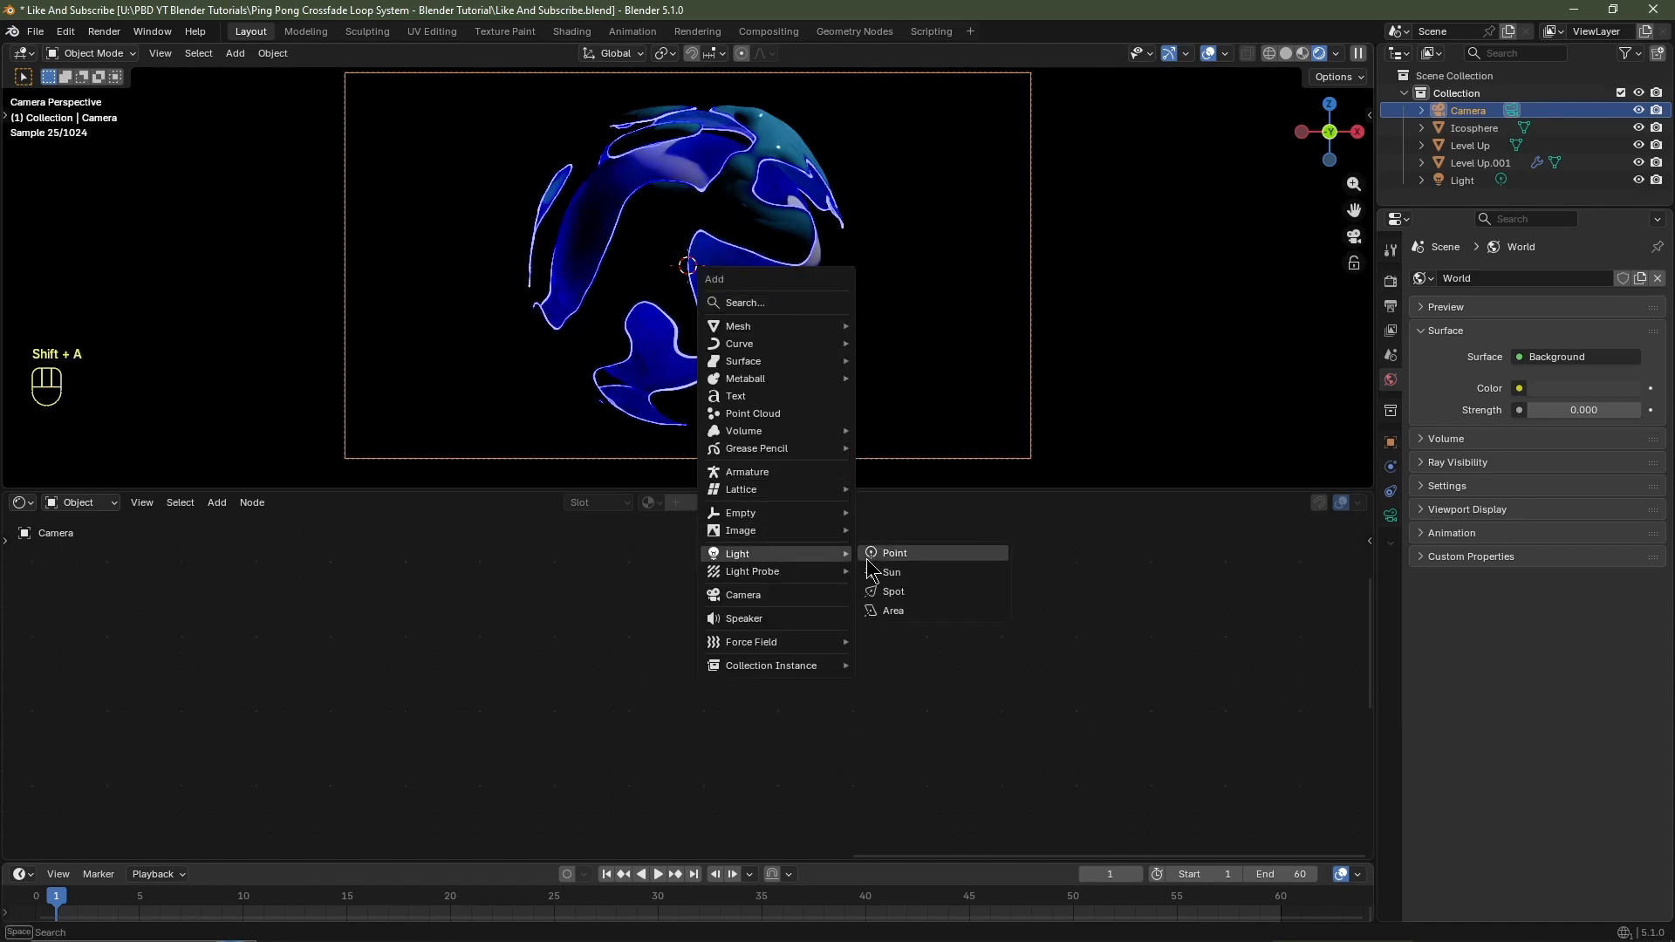
{"action": "left_click", "coordinate": [891, 573]}
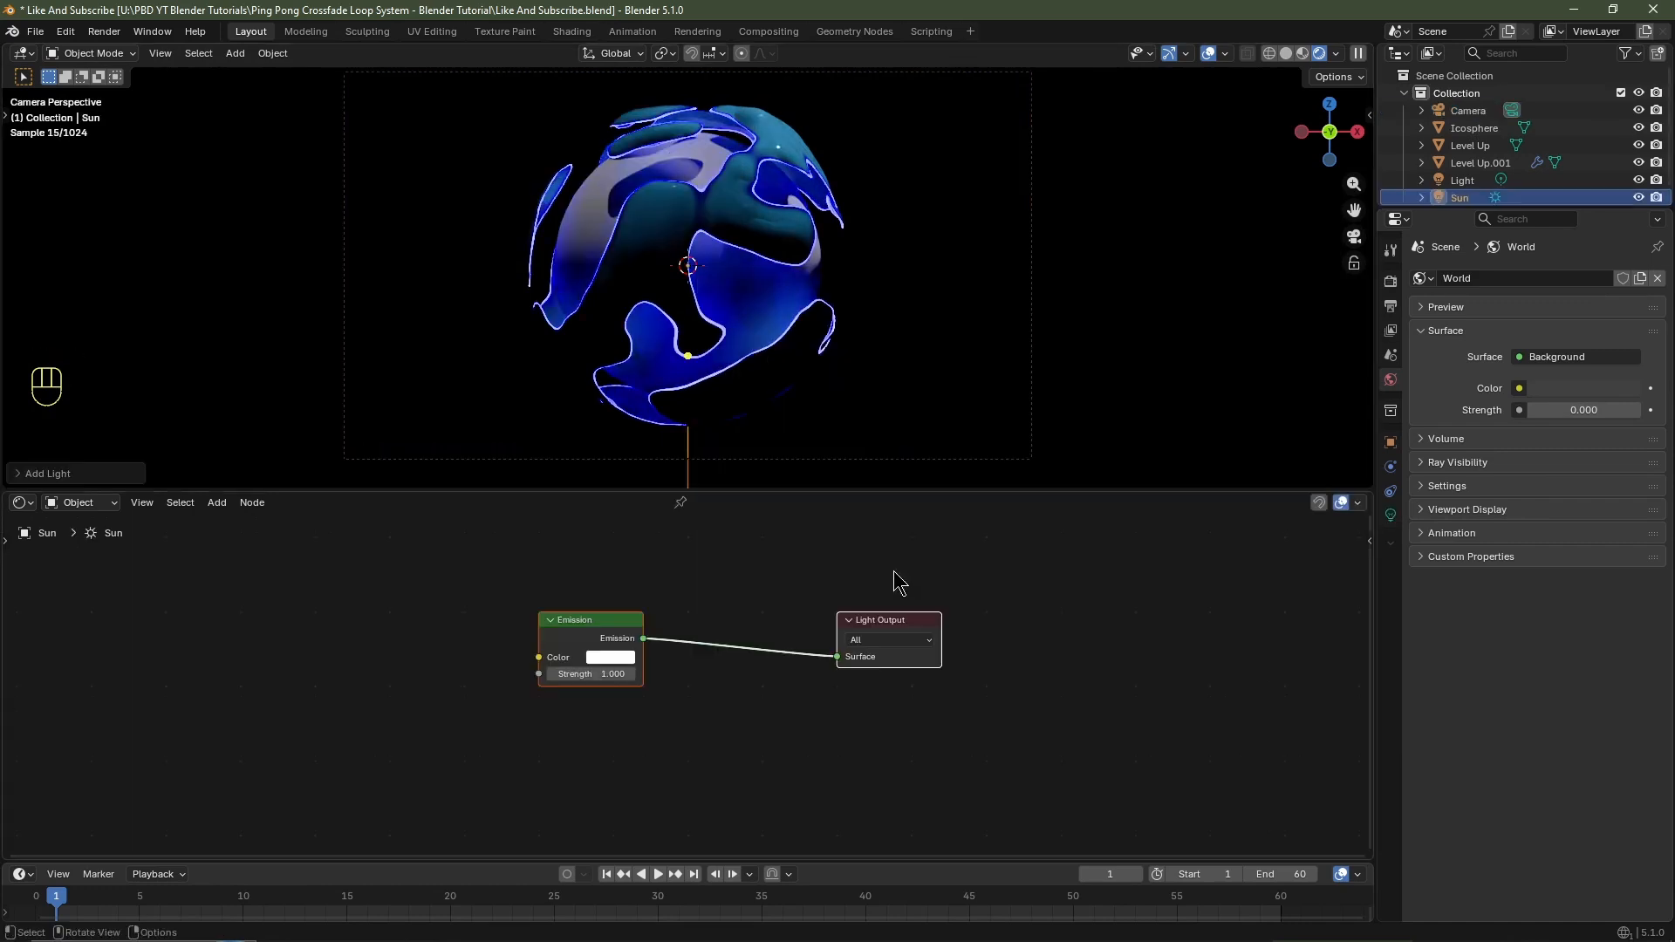
Rotate the Sun light to 70° on X and 35° on Z.
{"action": "left_click", "coordinate": [1394, 444]}
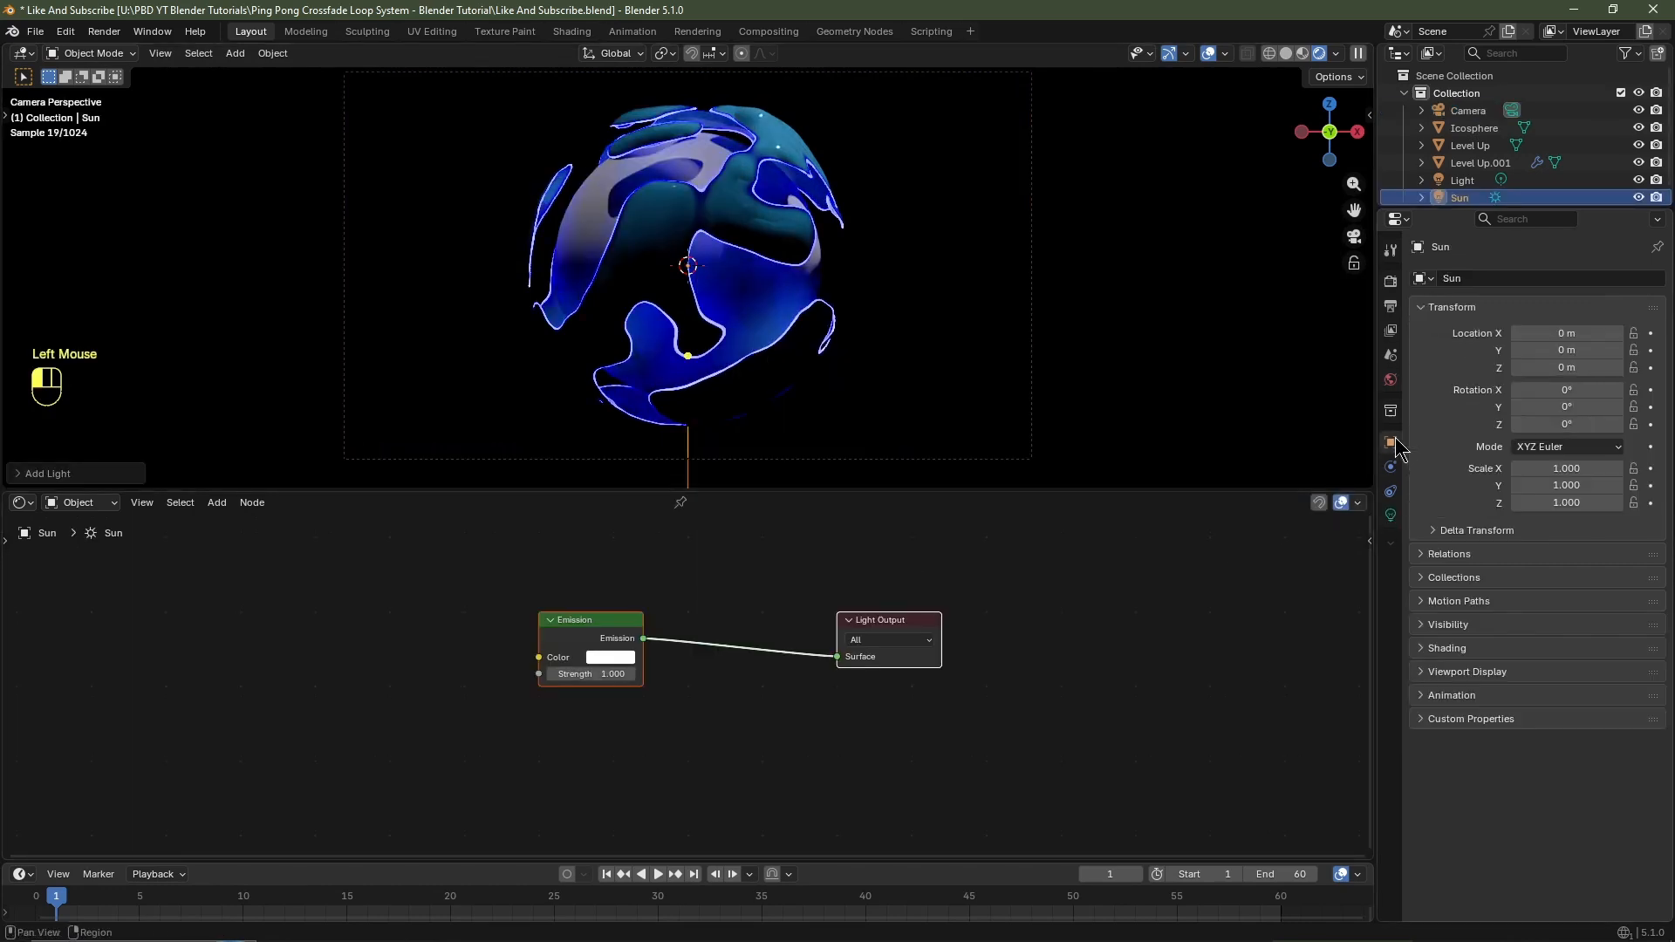
{"action": "double_click", "coordinate": [1582, 387]}
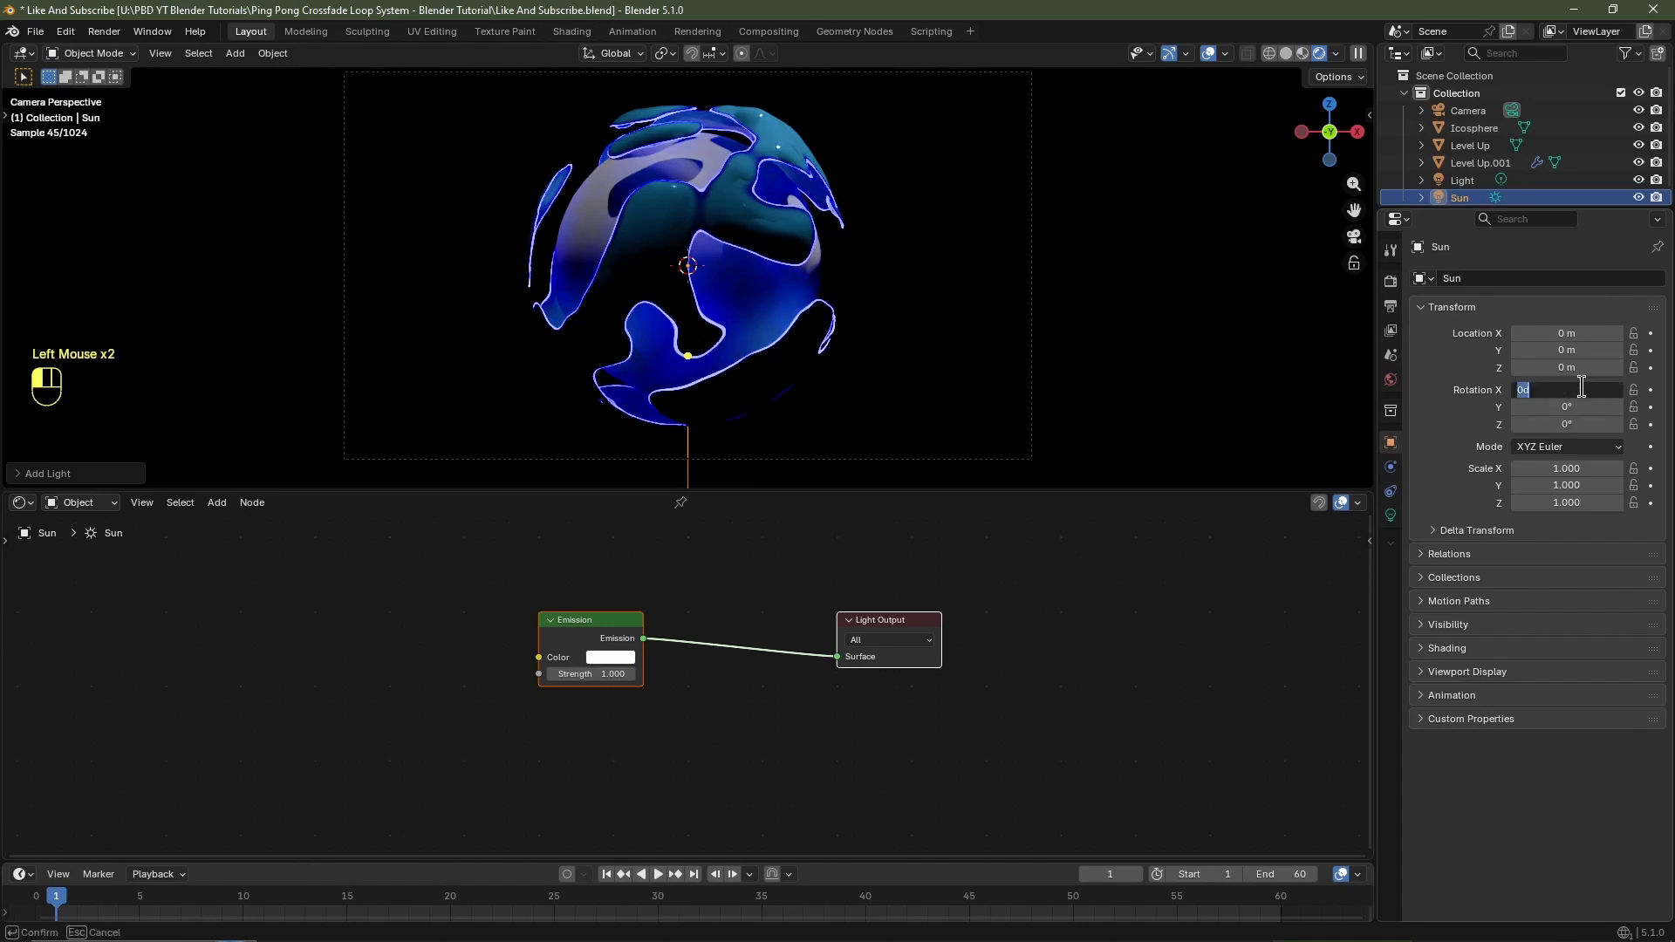
{"action": "type", "text": "70"}
{"action": "key", "text": "Return"}
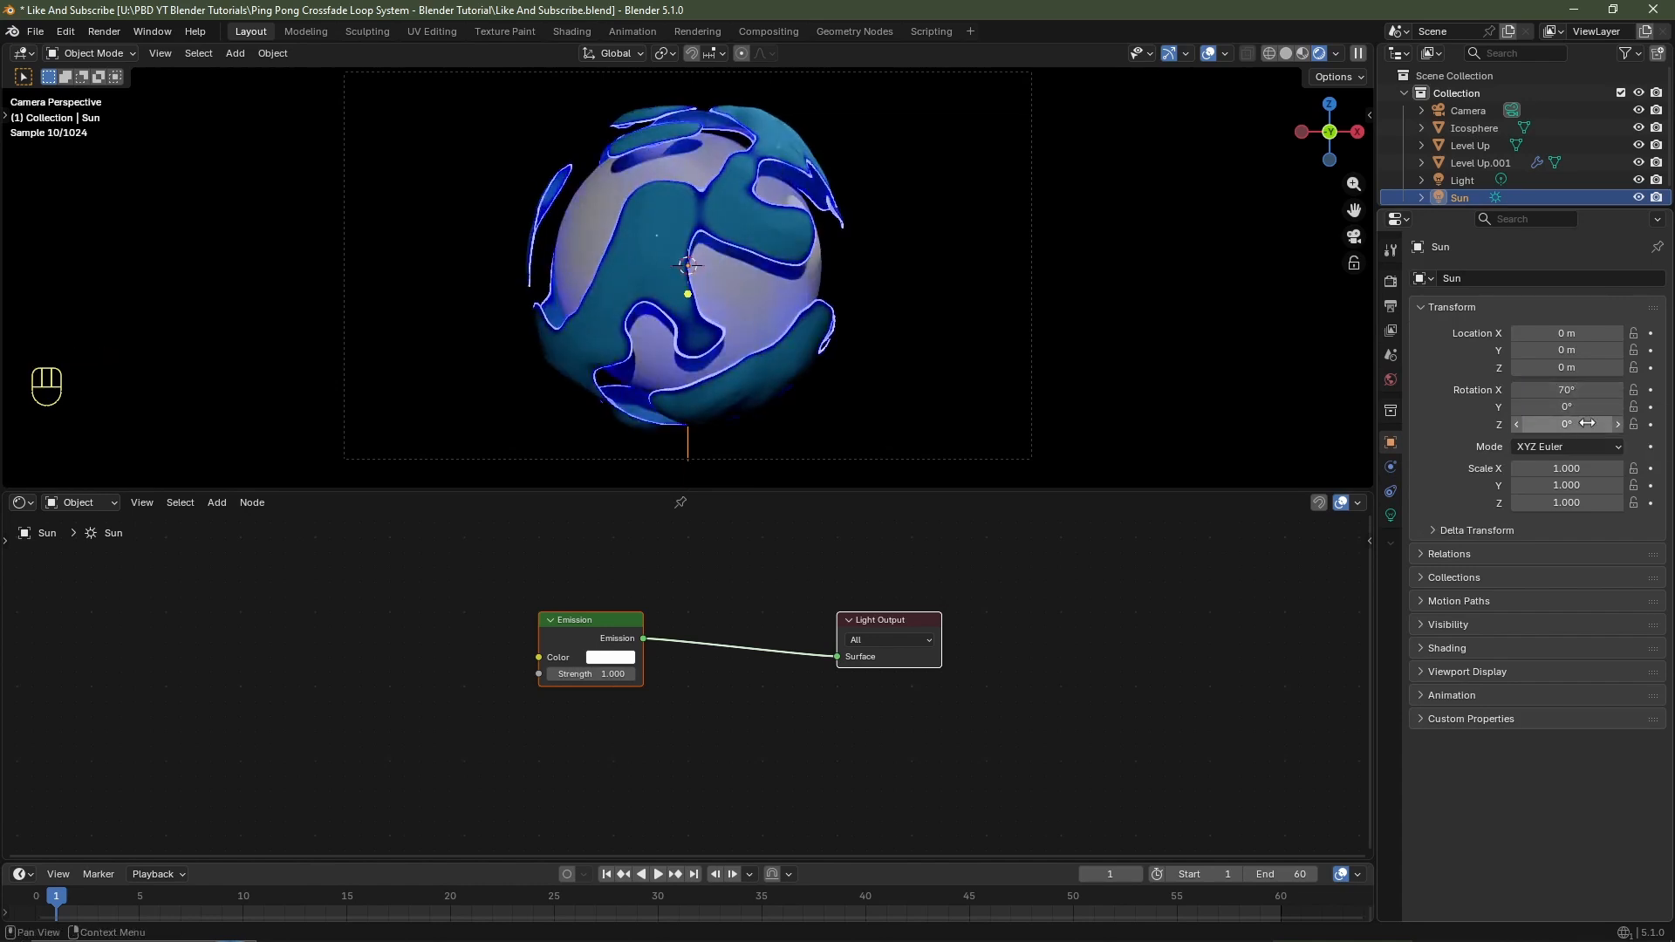
{"action": "left_click", "coordinate": [1580, 427]}
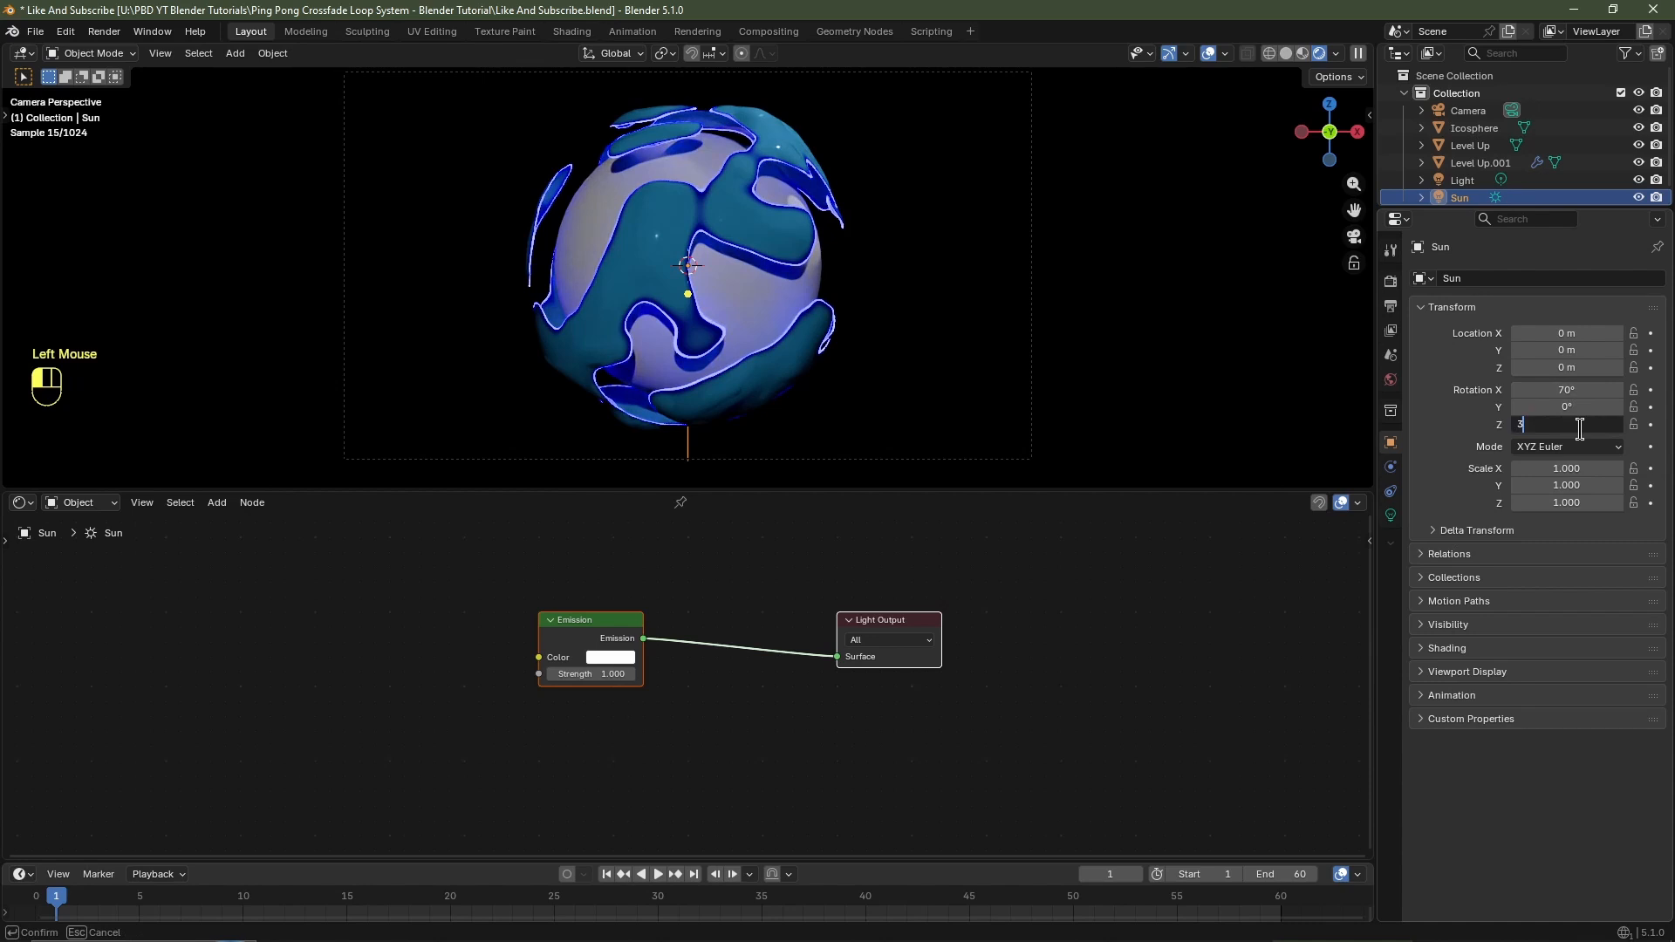
{"action": "type", "text": "35"}
{"action": "key", "text": "Return"}
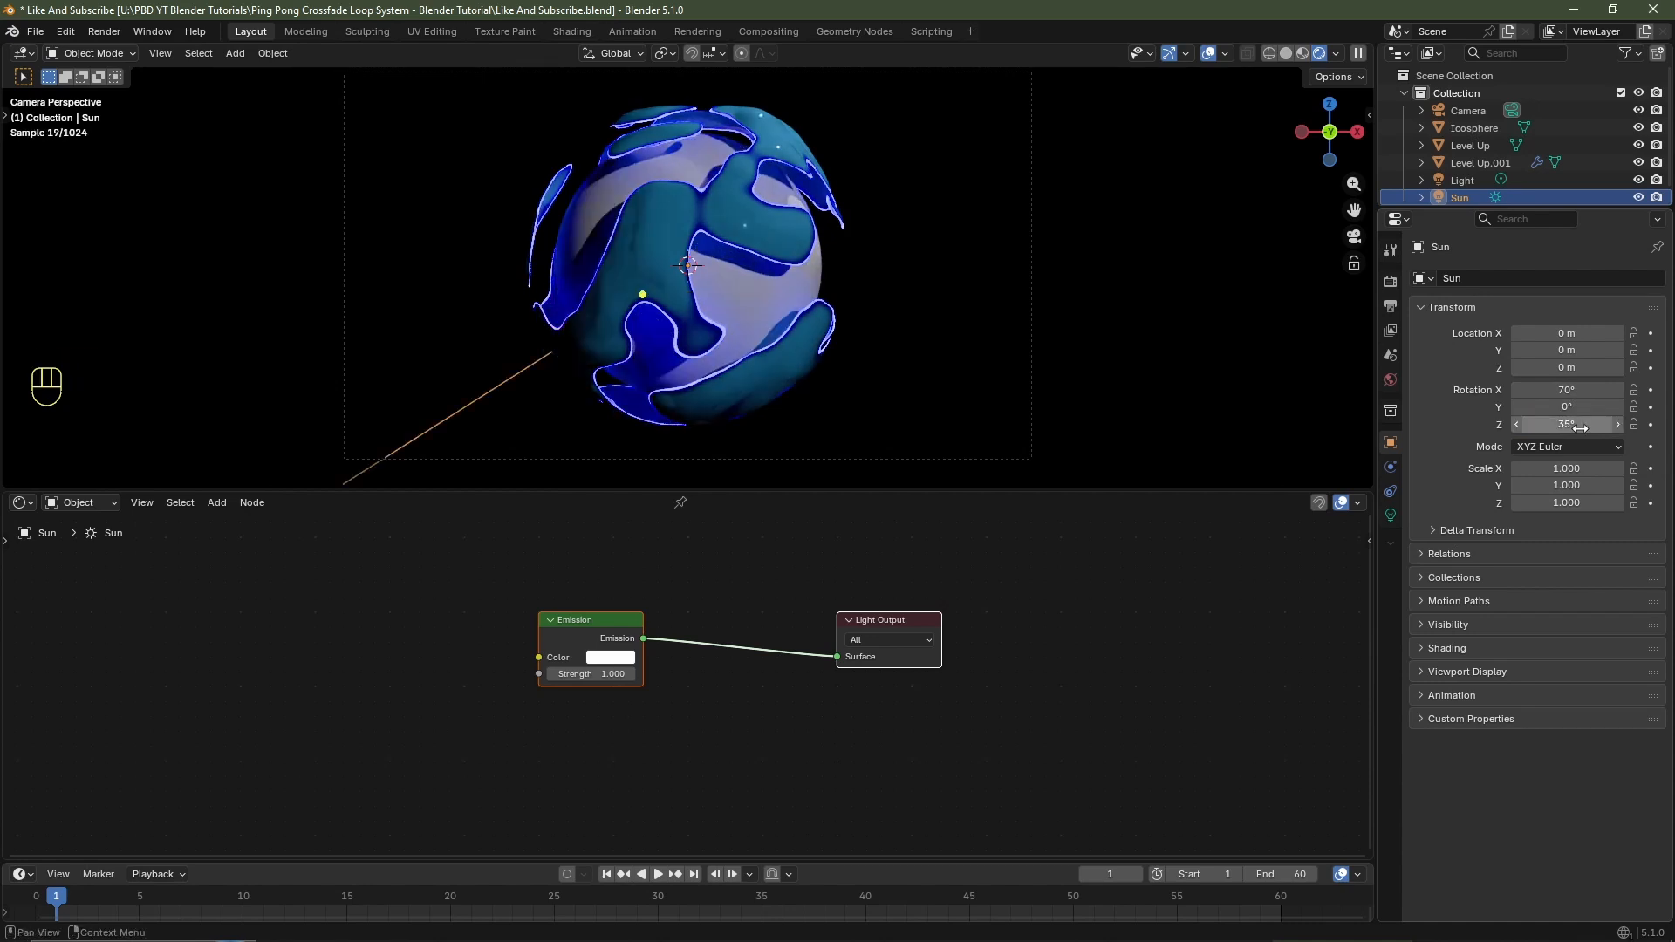
Move the point light below and left of the sphere, to about X -4.69 m and Z -2.77 m.
{"action": "left_click", "coordinate": [1481, 183]}
{"action": "scroll", "coordinate": [852, 120], "scroll_direction": "down", "scroll_amount": 2}
{"action": "middle_click_drag", "start_coordinate": [844, 84], "coordinate": [852, 119], "text": "shift"}
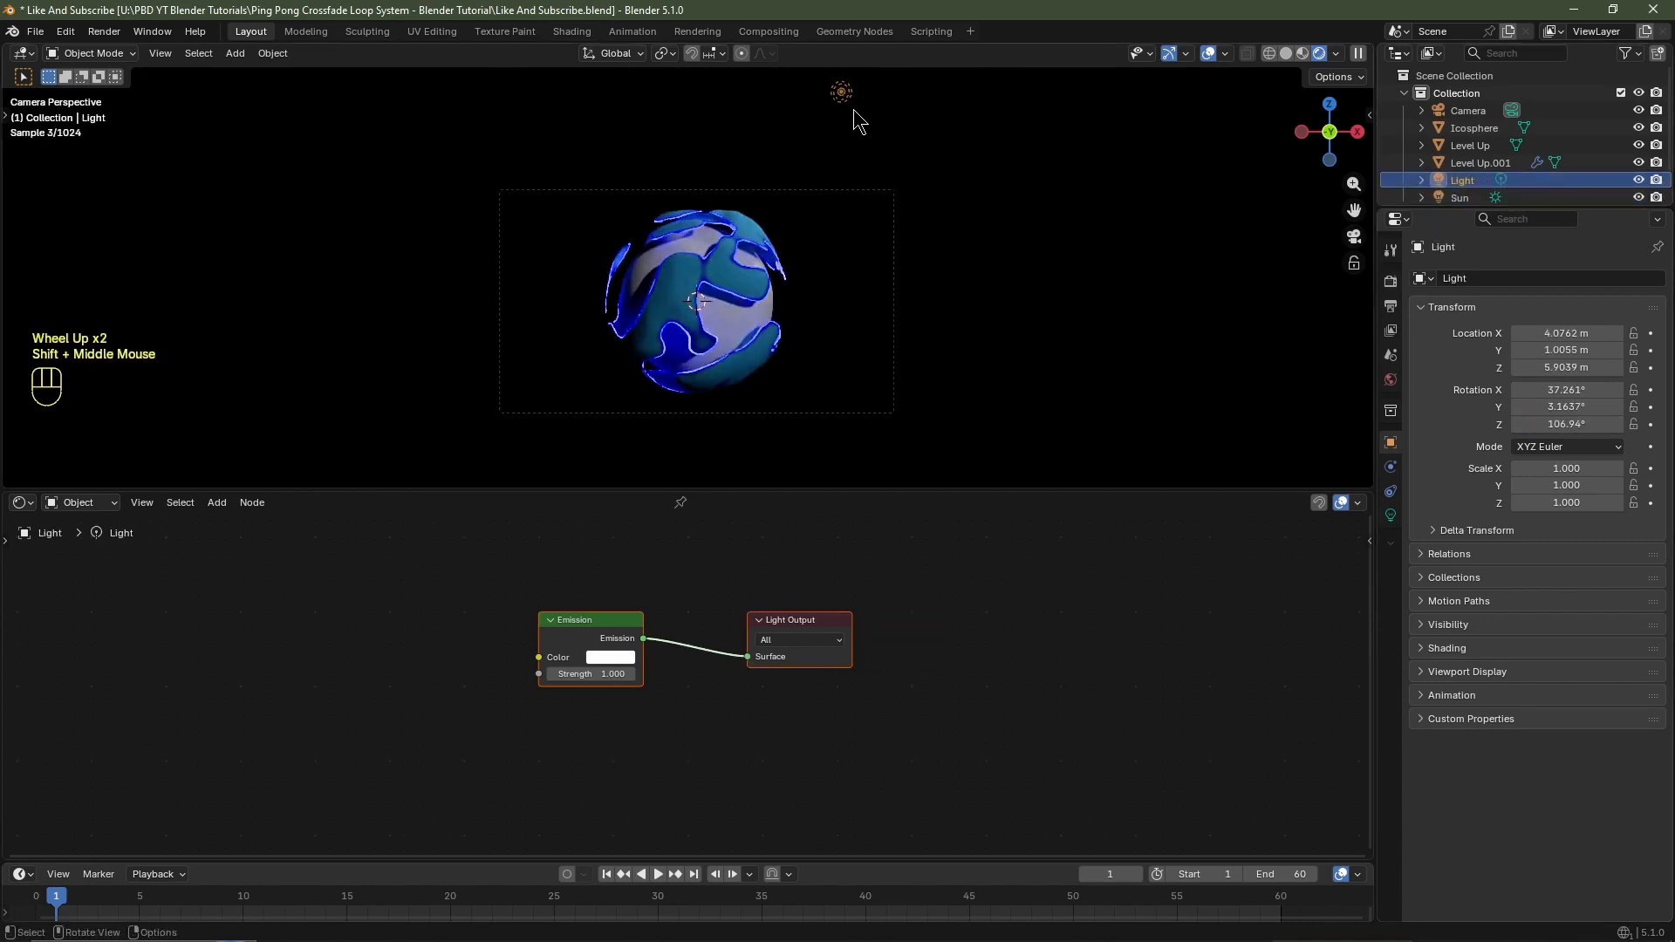
{"action": "key", "text": "g"}
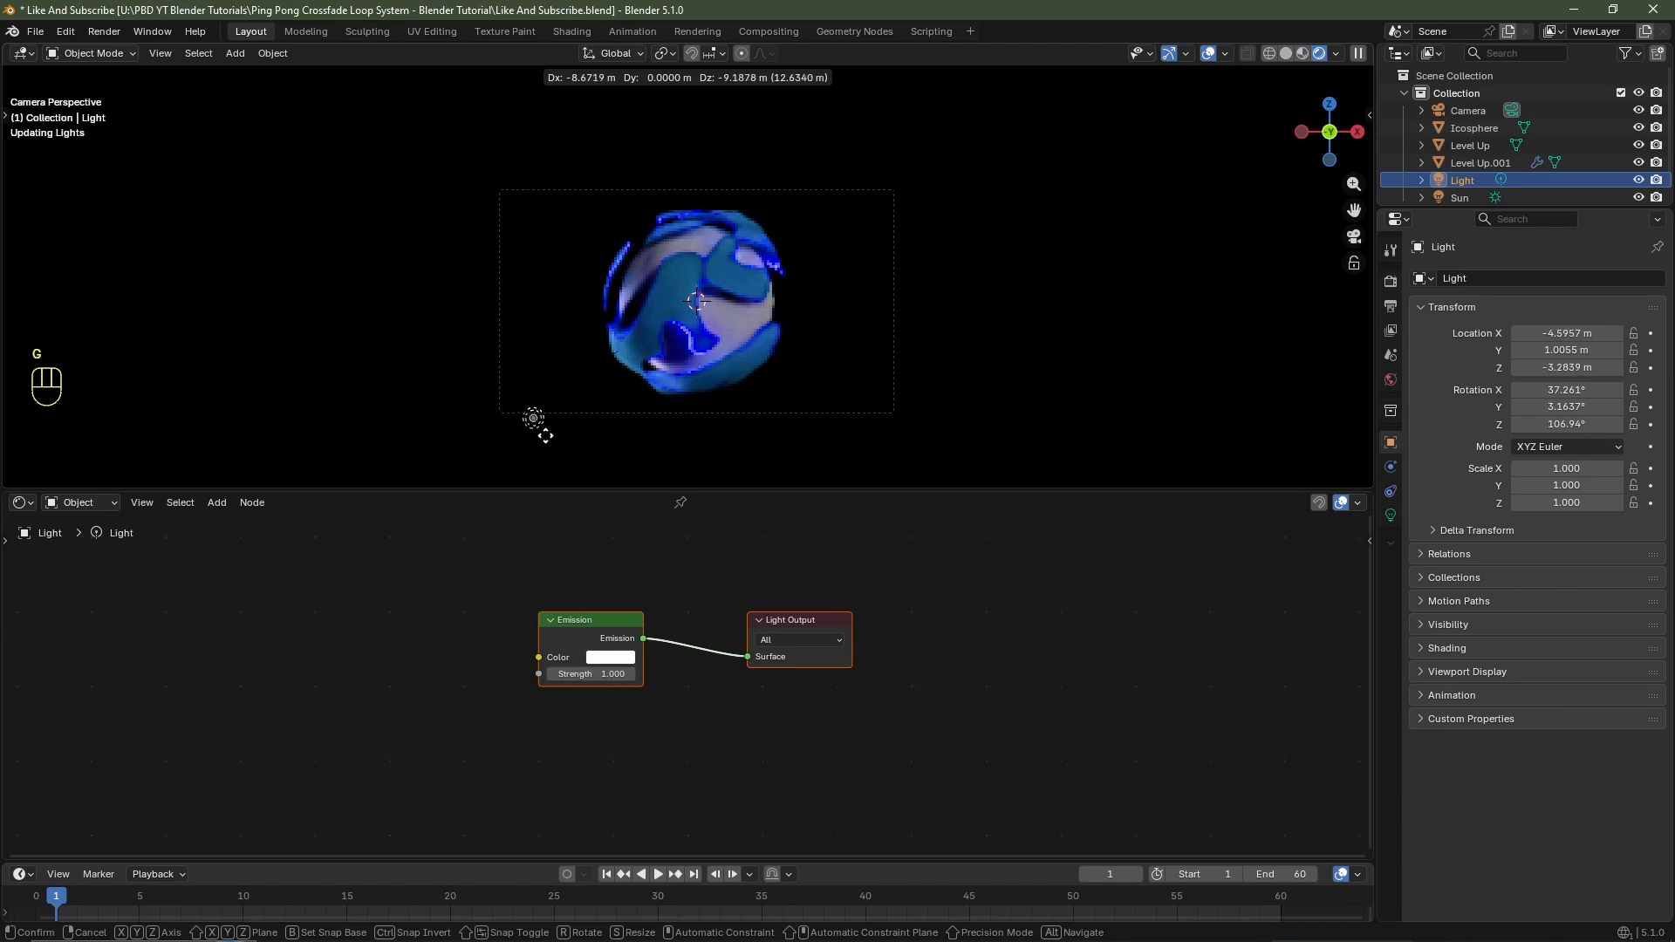
{"action": "left_click", "coordinate": [541, 418]}
{"action": "middle_click_drag", "start_coordinate": [575, 448], "coordinate": [663, 386], "text": "shift"}
{"action": "scroll", "coordinate": [663, 386], "scroll_direction": "up", "scroll_amount": 4}
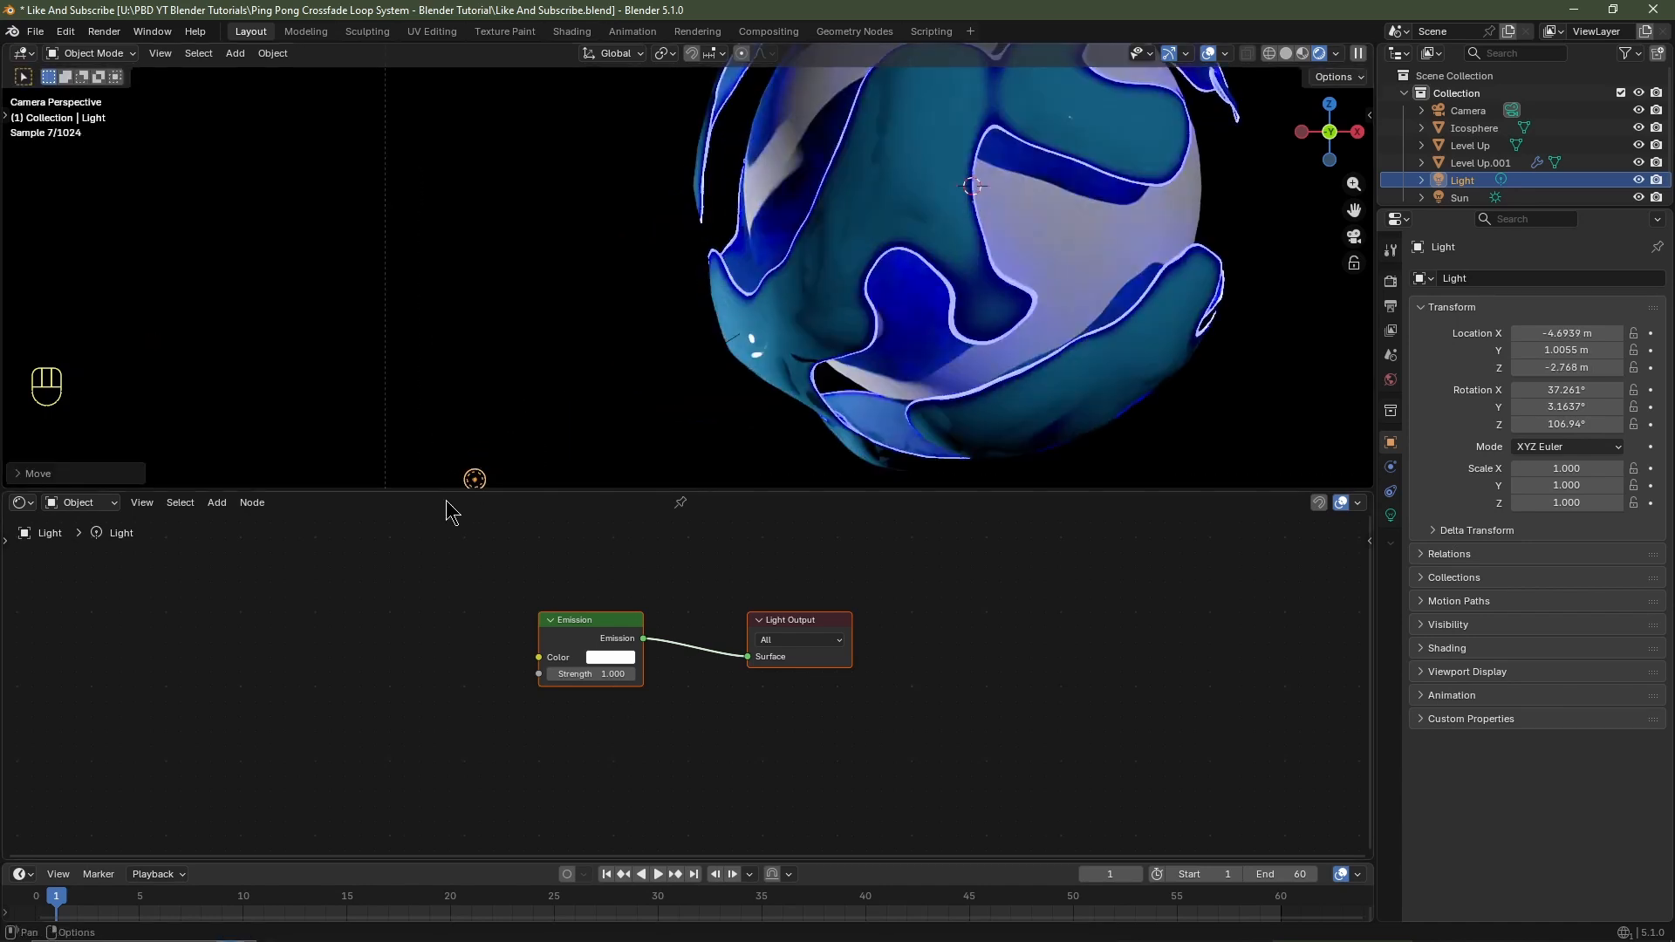
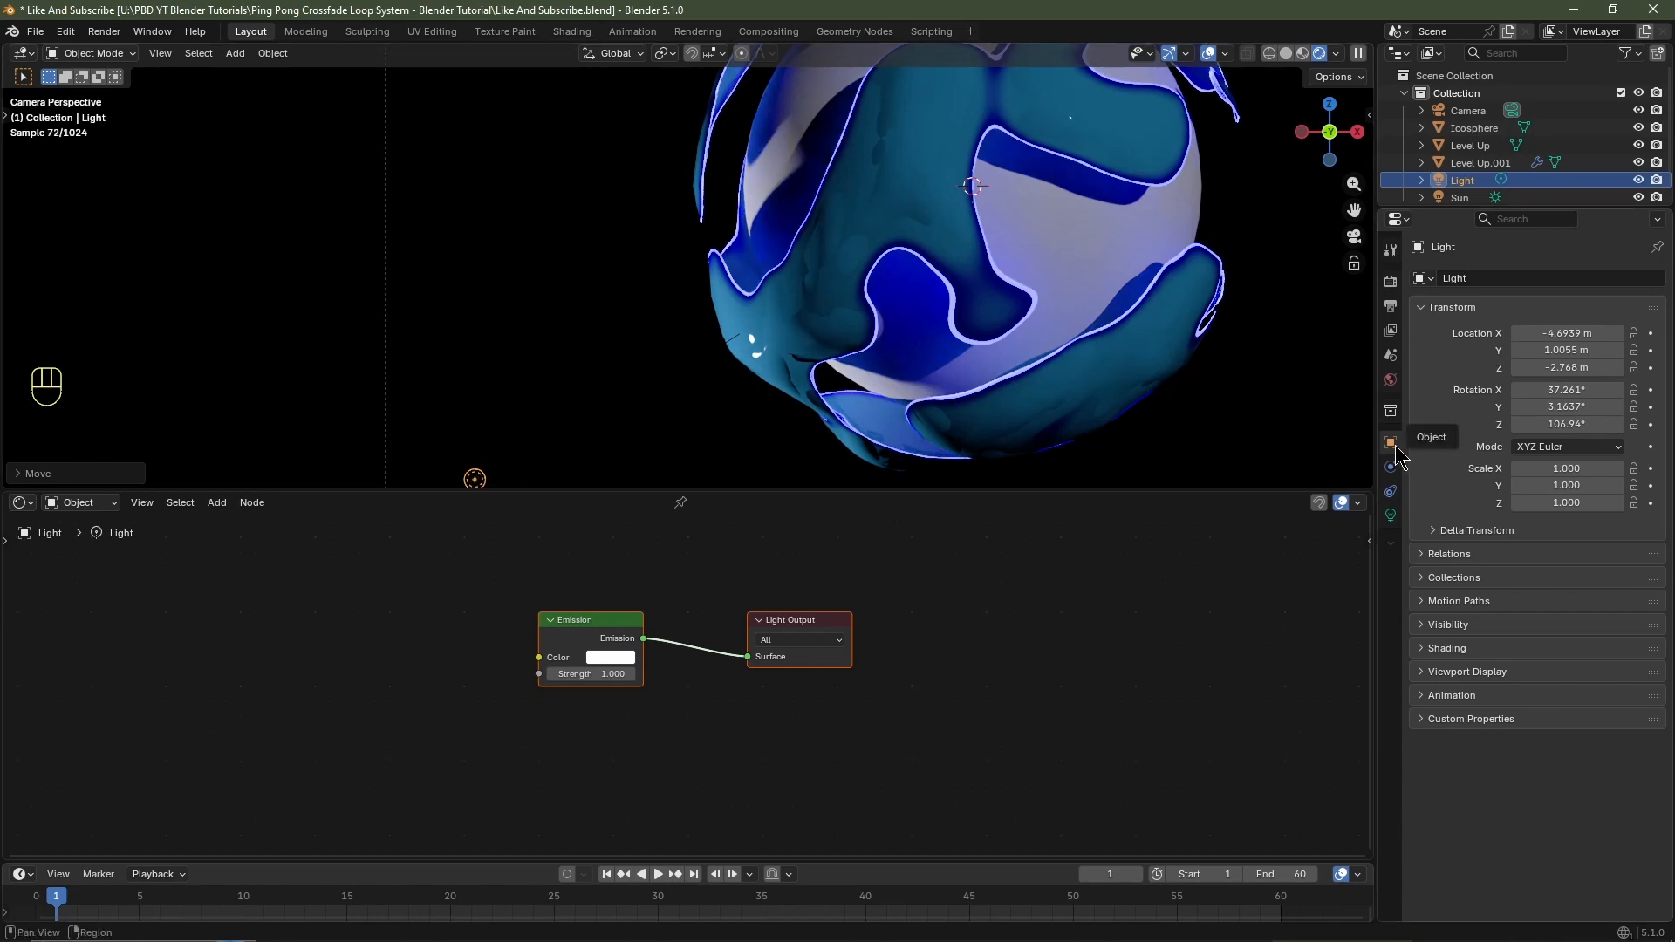
Disable Glossy ray visibility for the point light.
{"action": "left_click", "coordinate": [1425, 624]}
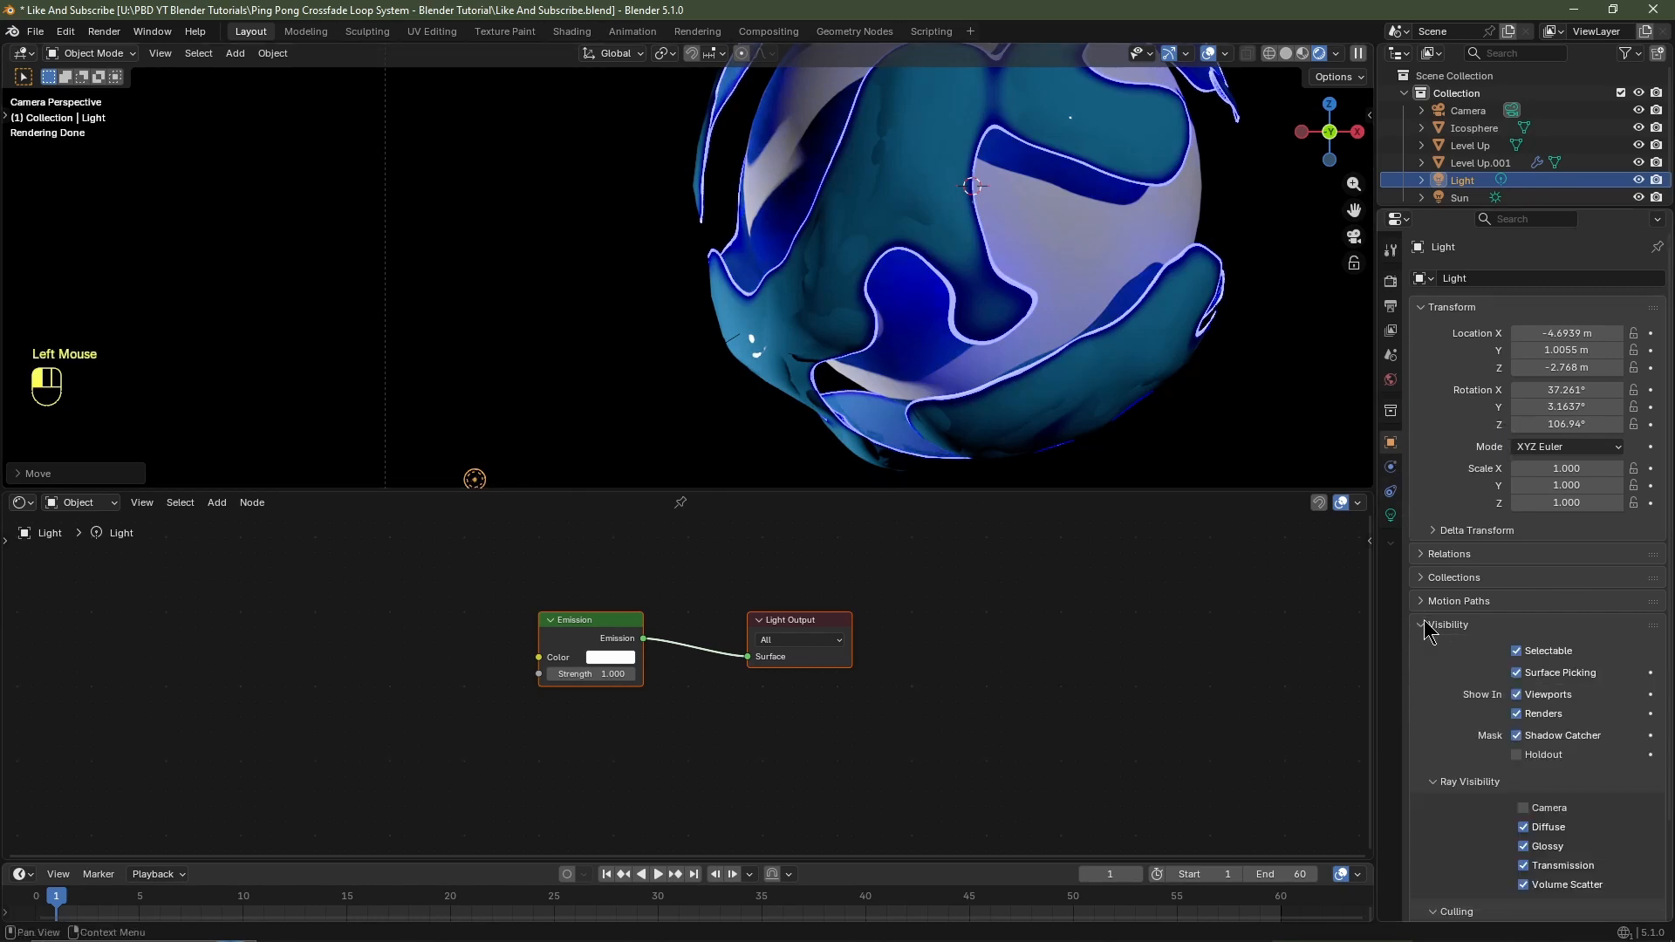
{"action": "left_click", "coordinate": [1523, 847]}
{"action": "scroll", "coordinate": [1065, 422], "scroll_direction": "down", "scroll_amount": 3}
{"action": "middle_click_drag", "start_coordinate": [1066, 423], "coordinate": [899, 480], "text": "shift"}
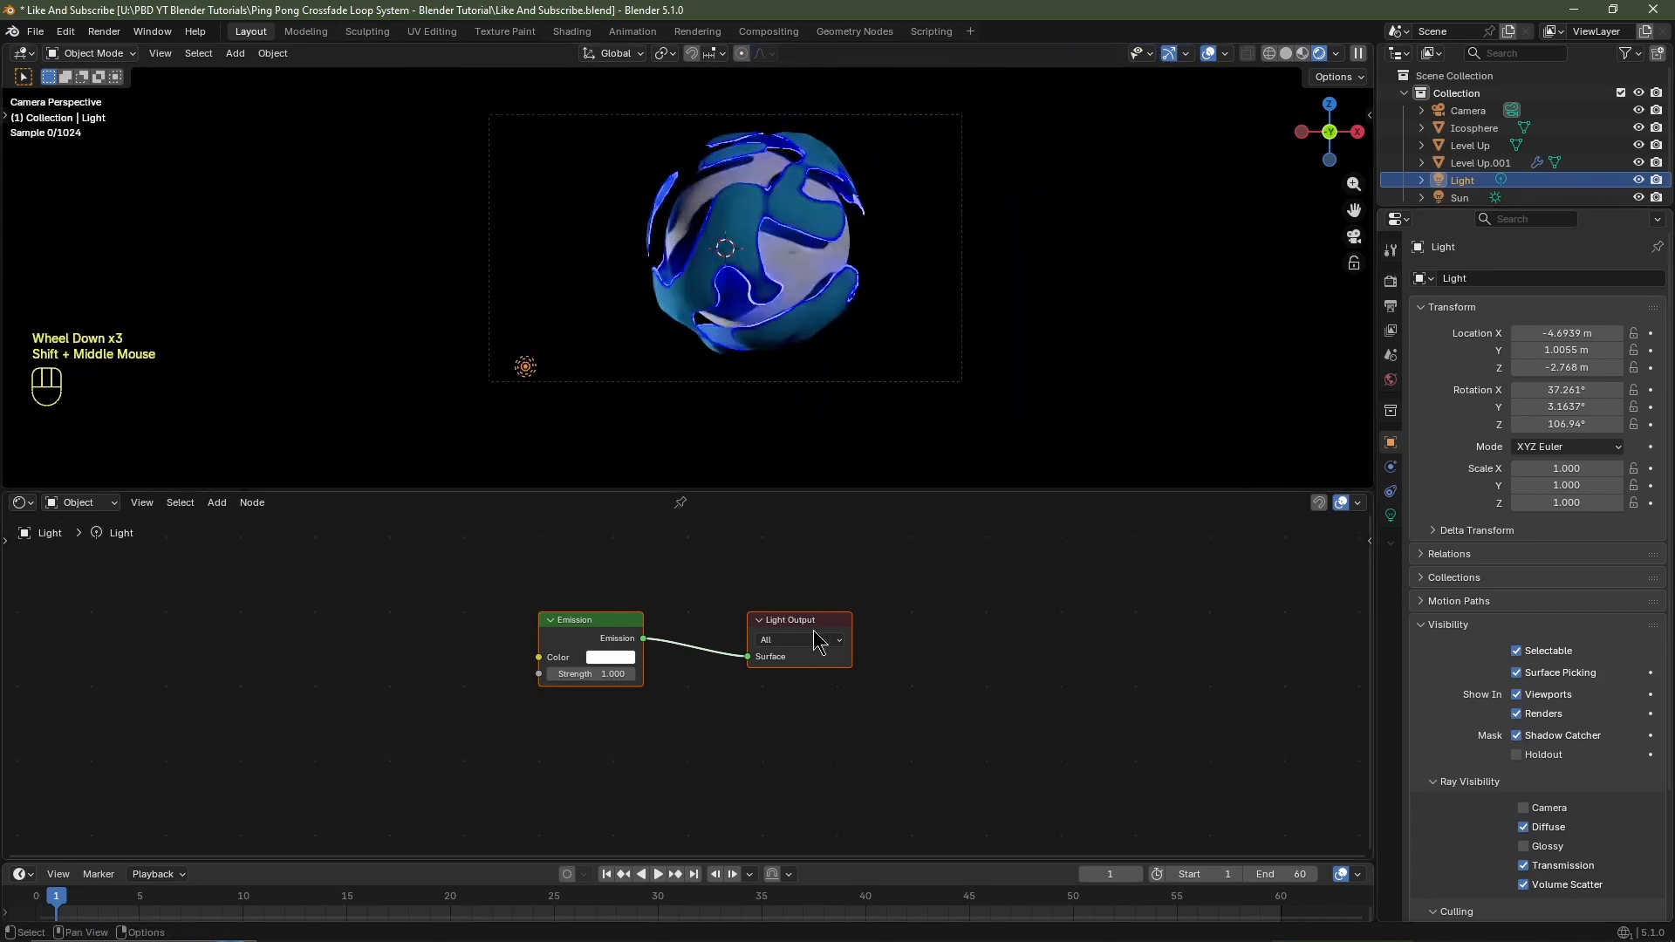
Change the point light's colour to a warm light orange.
{"action": "left_click", "coordinate": [1391, 515]}
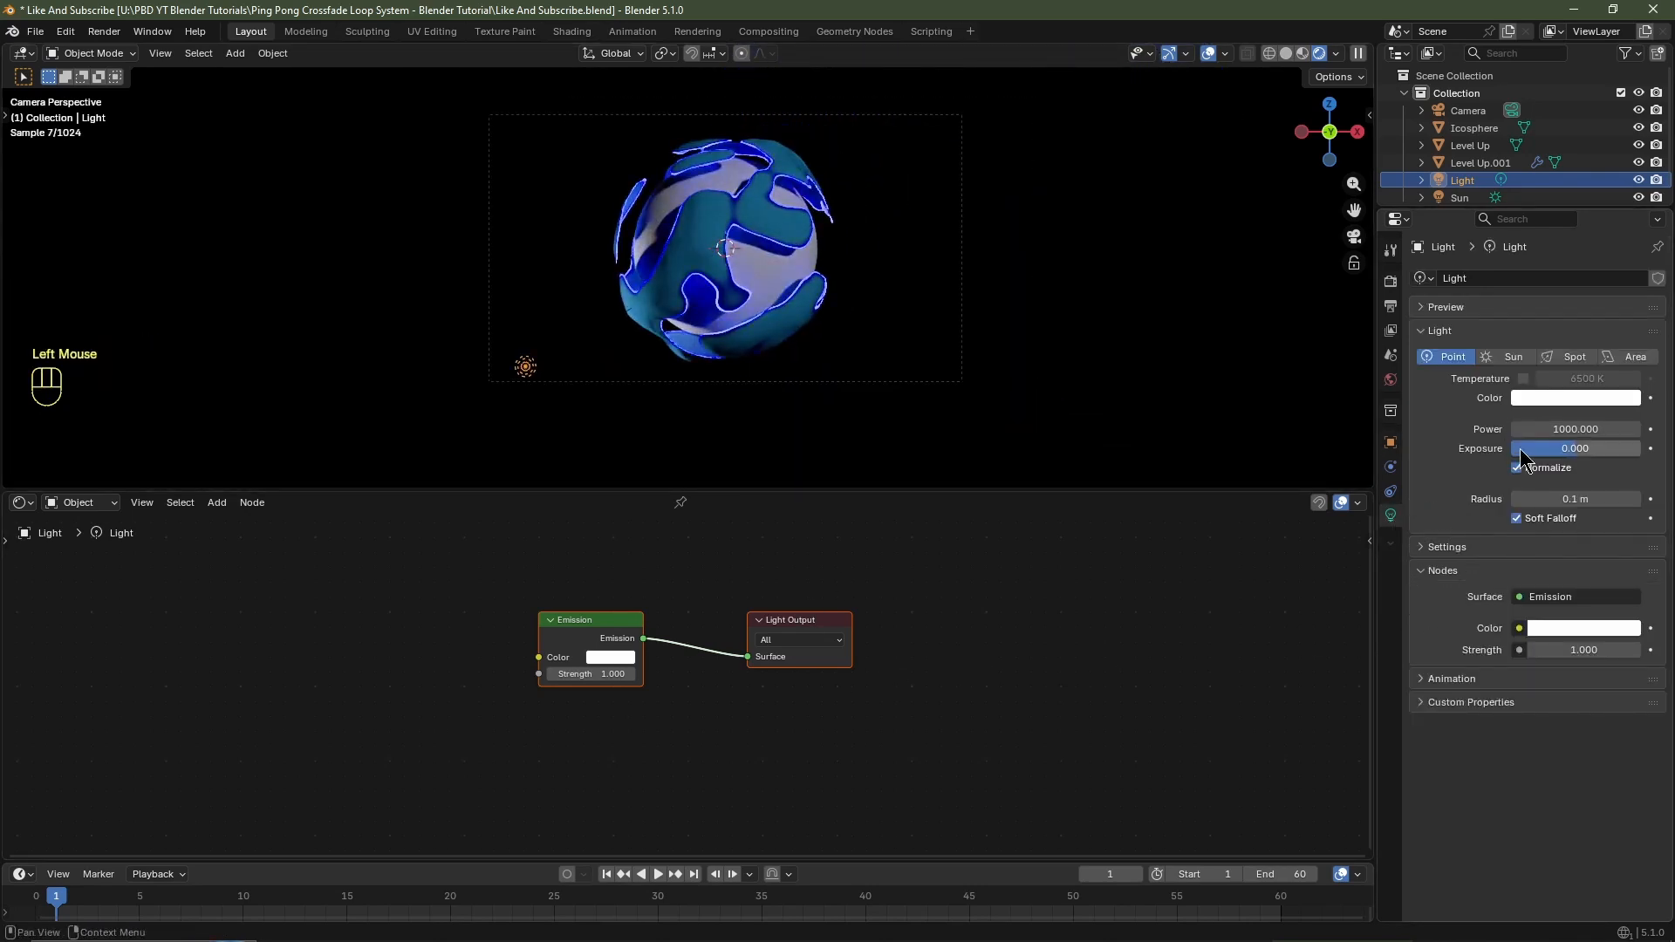
{"action": "left_click", "coordinate": [1552, 398]}
{"action": "left_click_drag", "start_coordinate": [1540, 204], "coordinate": [1526, 201]}
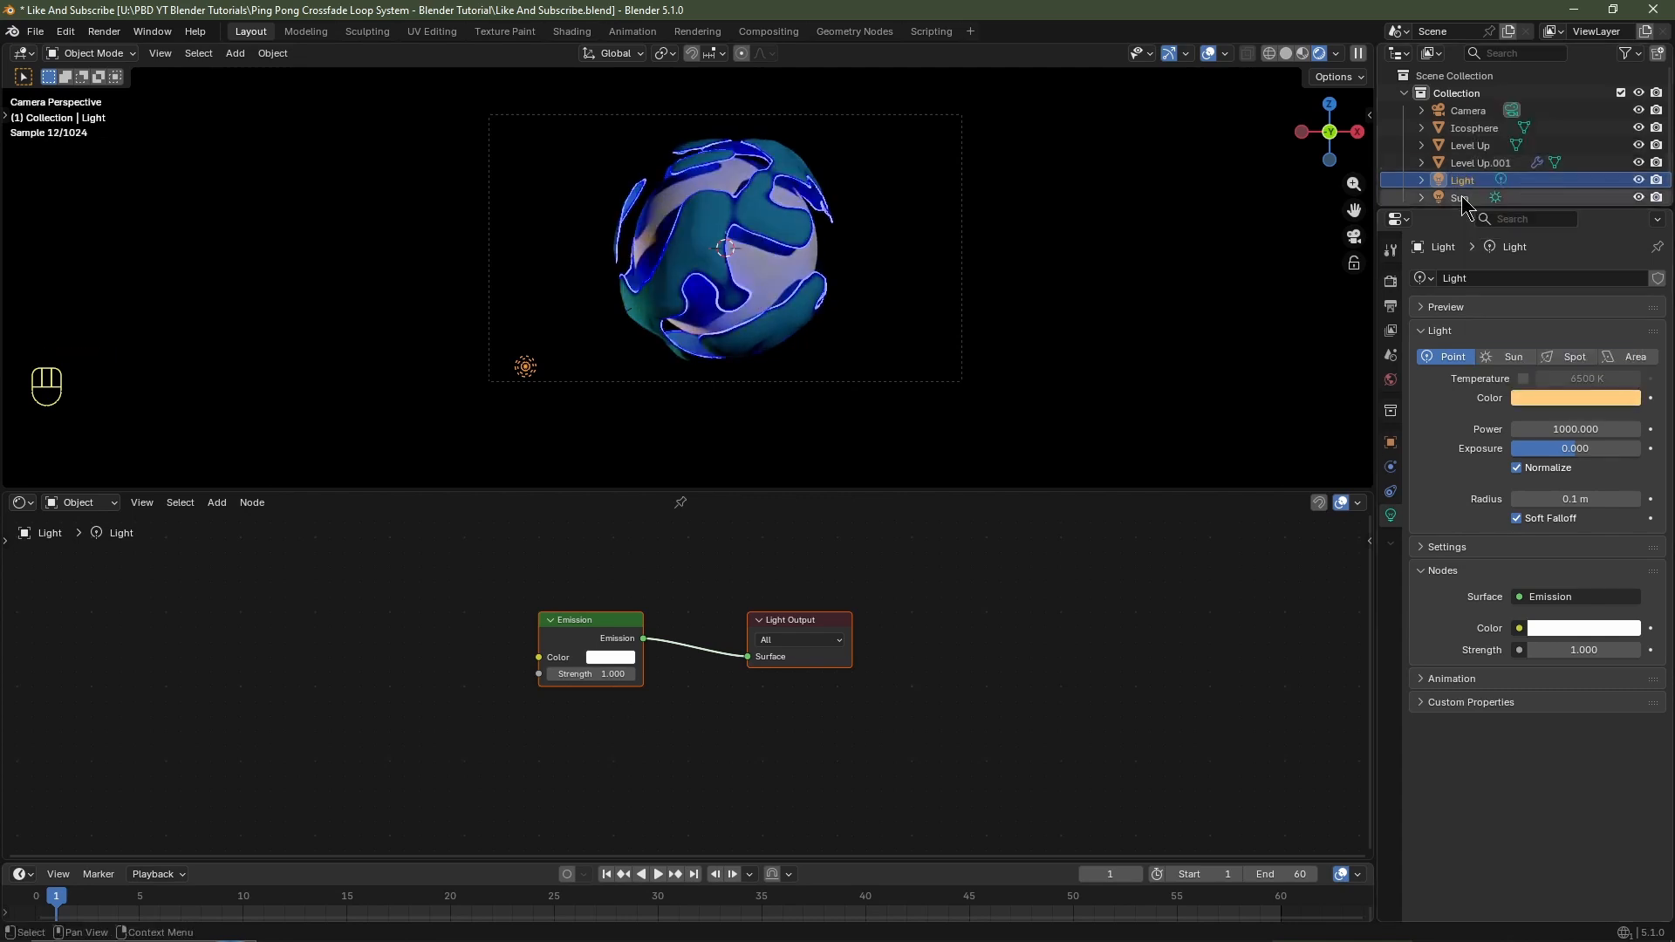
Set the Sun light's Strength to 1.5.
{"action": "left_click", "coordinate": [1463, 201]}
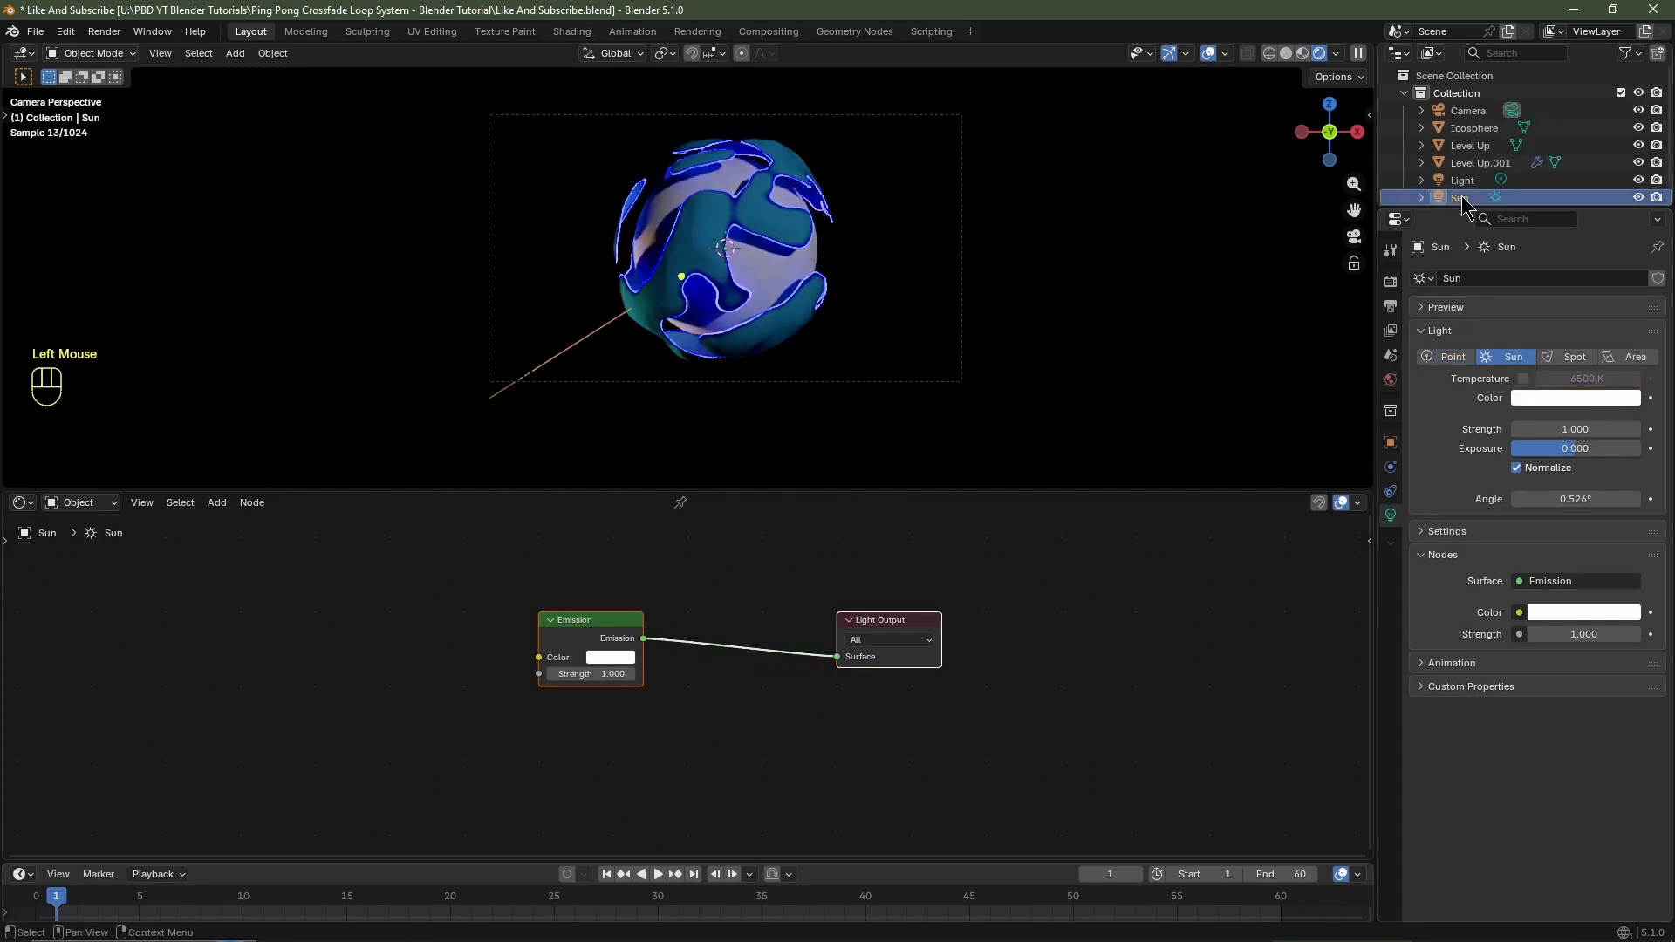
{"action": "left_click", "coordinate": [1569, 429]}
{"action": "type", "text": "1.5"}
{"action": "key", "text": "Return"}
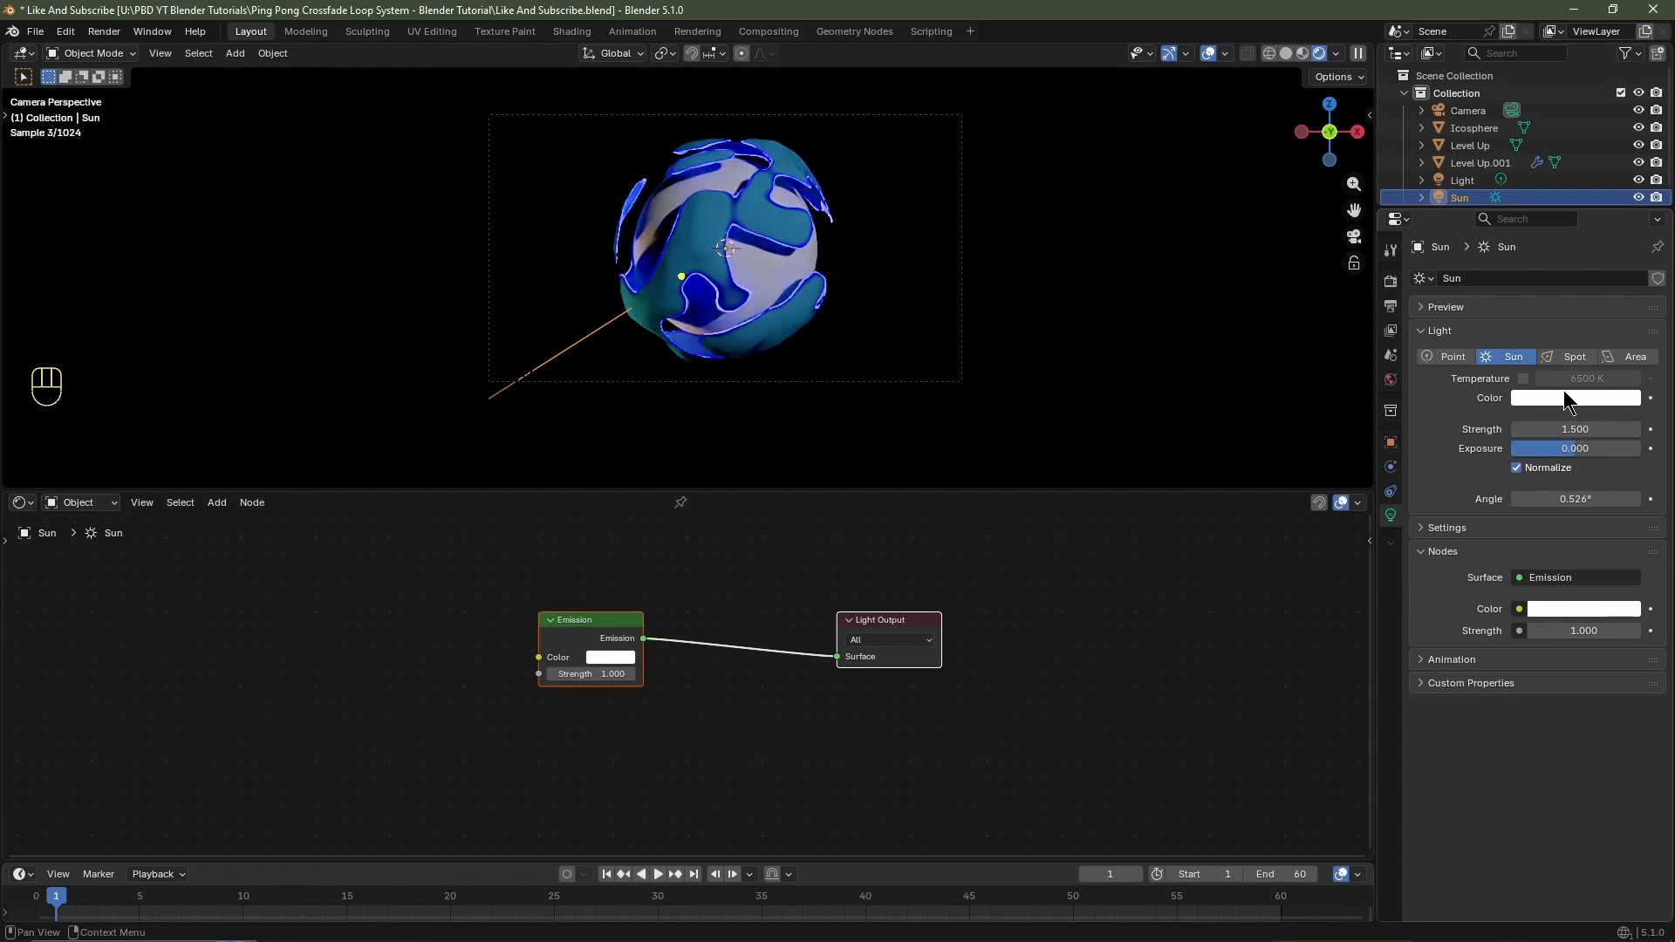
Give the Sun light a pale blue colour and set its Angle to 45°.
{"action": "left_click", "coordinate": [1563, 395]}
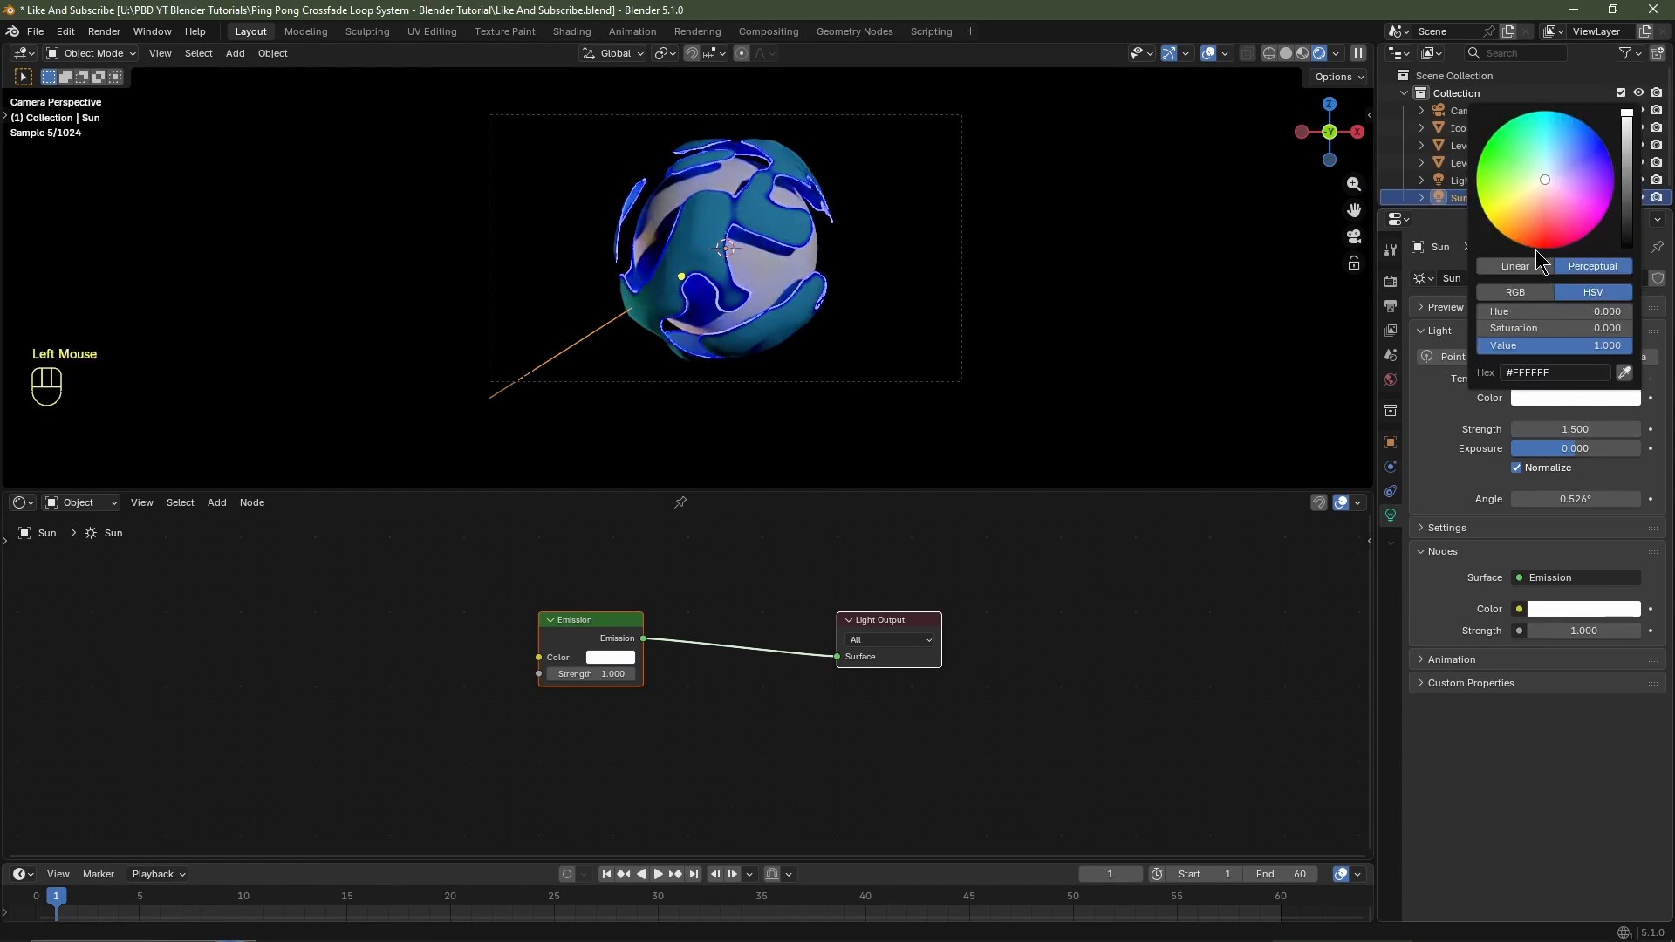
{"action": "left_click", "coordinate": [1551, 162]}
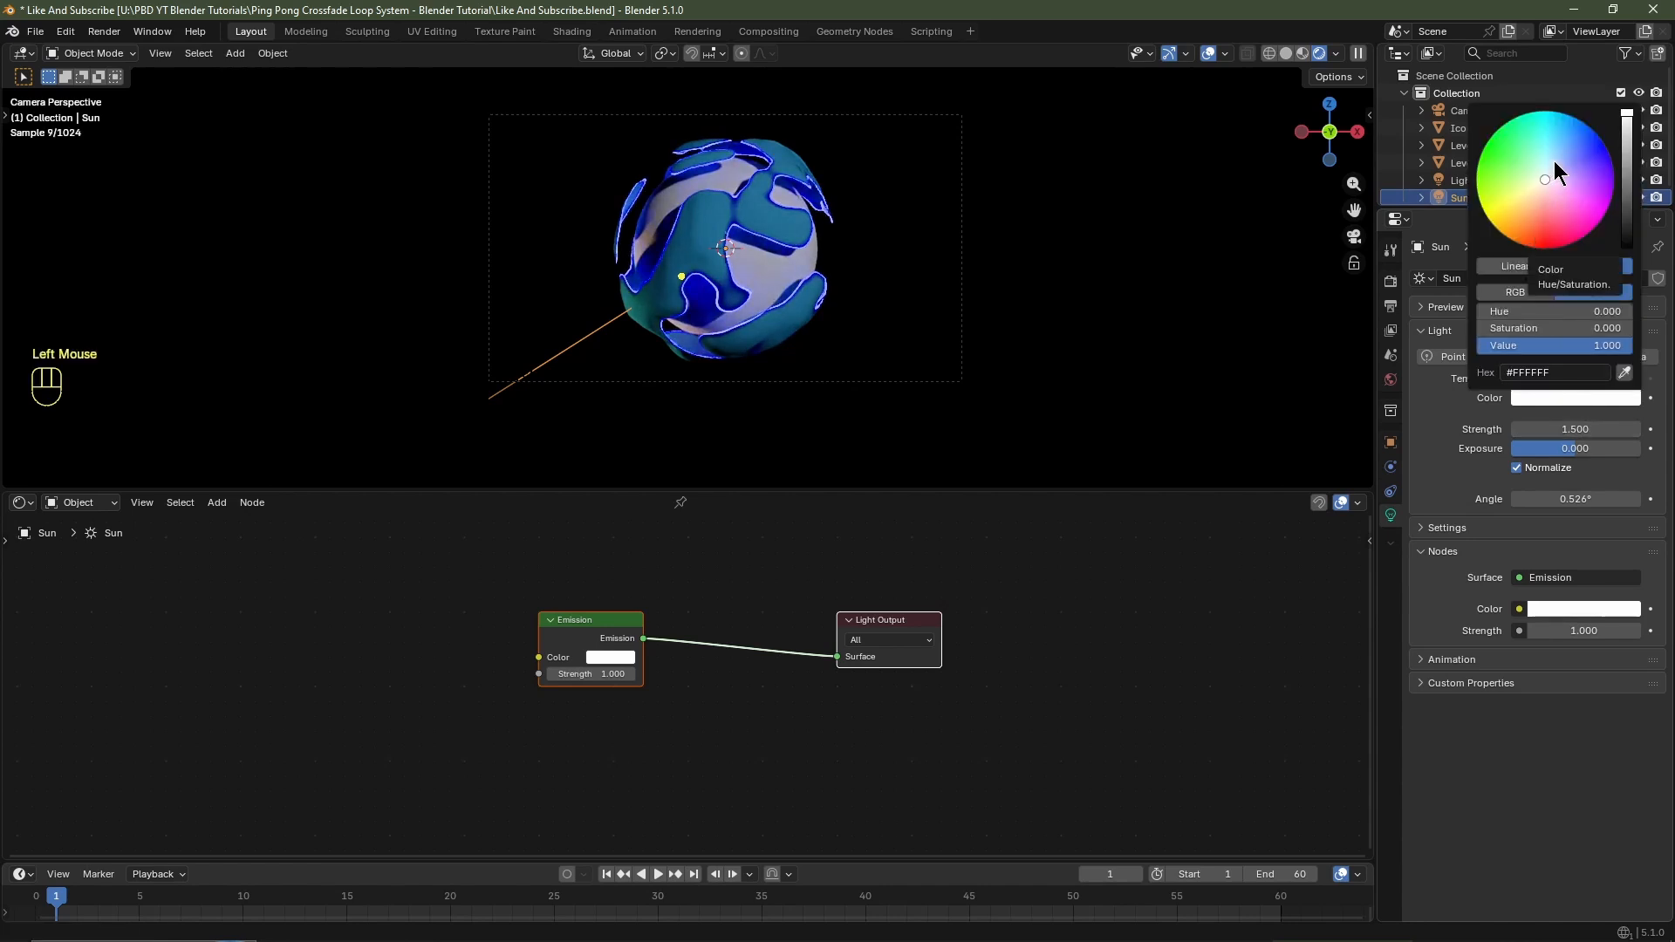
{"action": "left_click", "coordinate": [1573, 498]}
{"action": "type", "text": "45"}
{"action": "key", "text": "Return"}
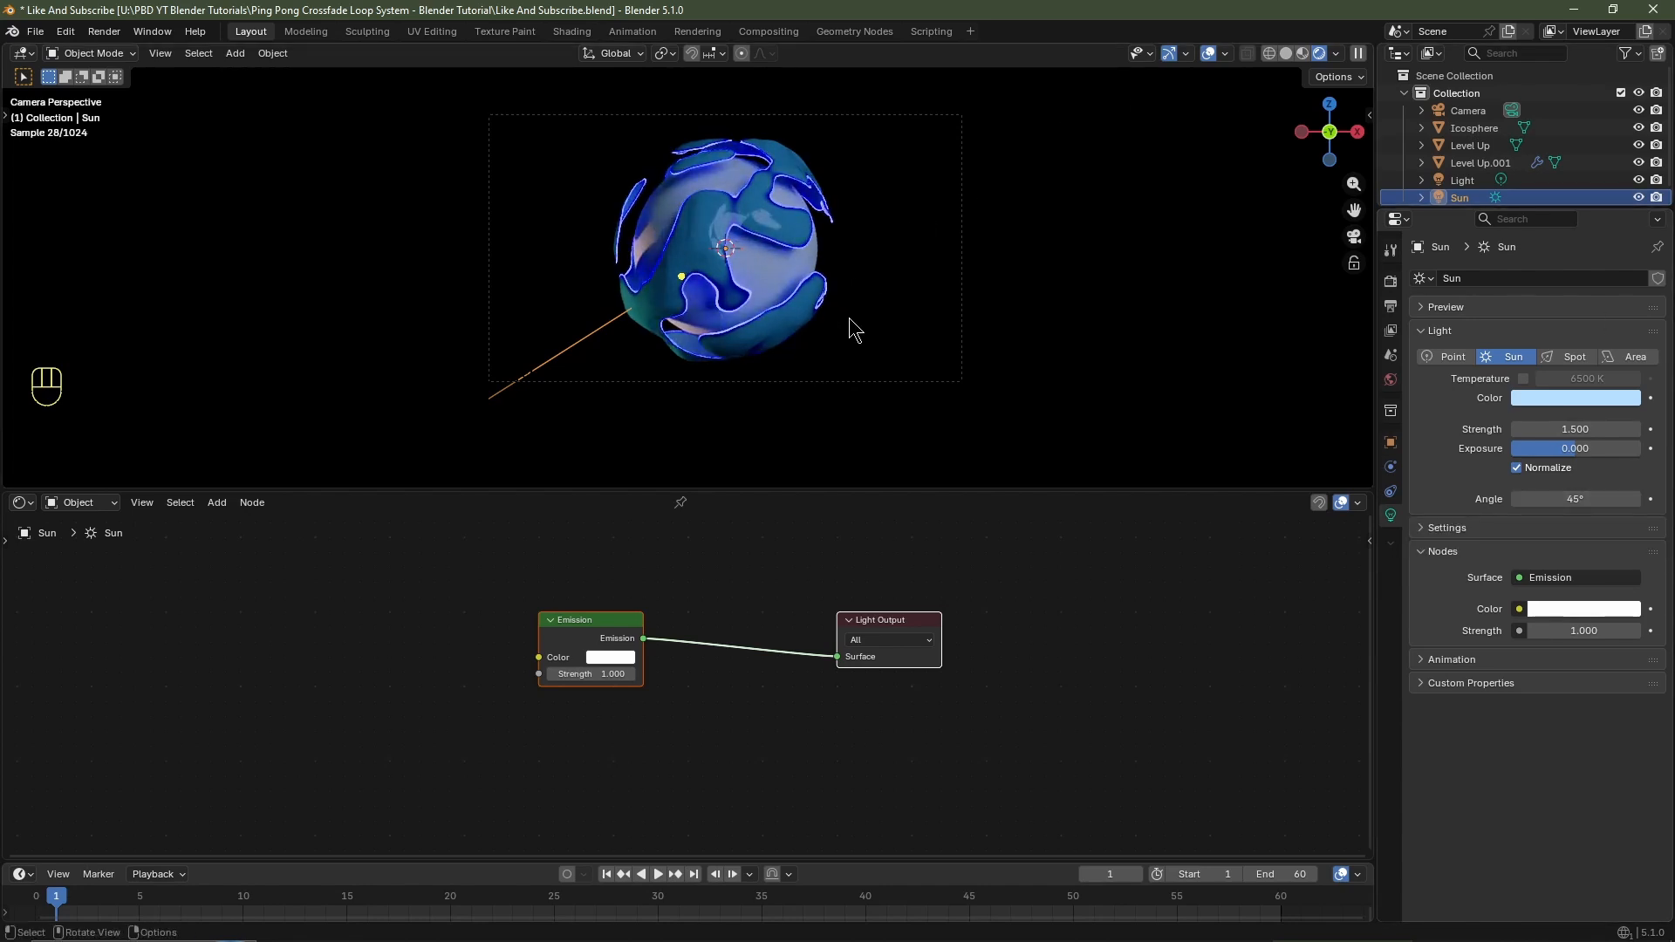
{"action": "scroll", "coordinate": [851, 318], "scroll_direction": "up", "scroll_amount": 2}
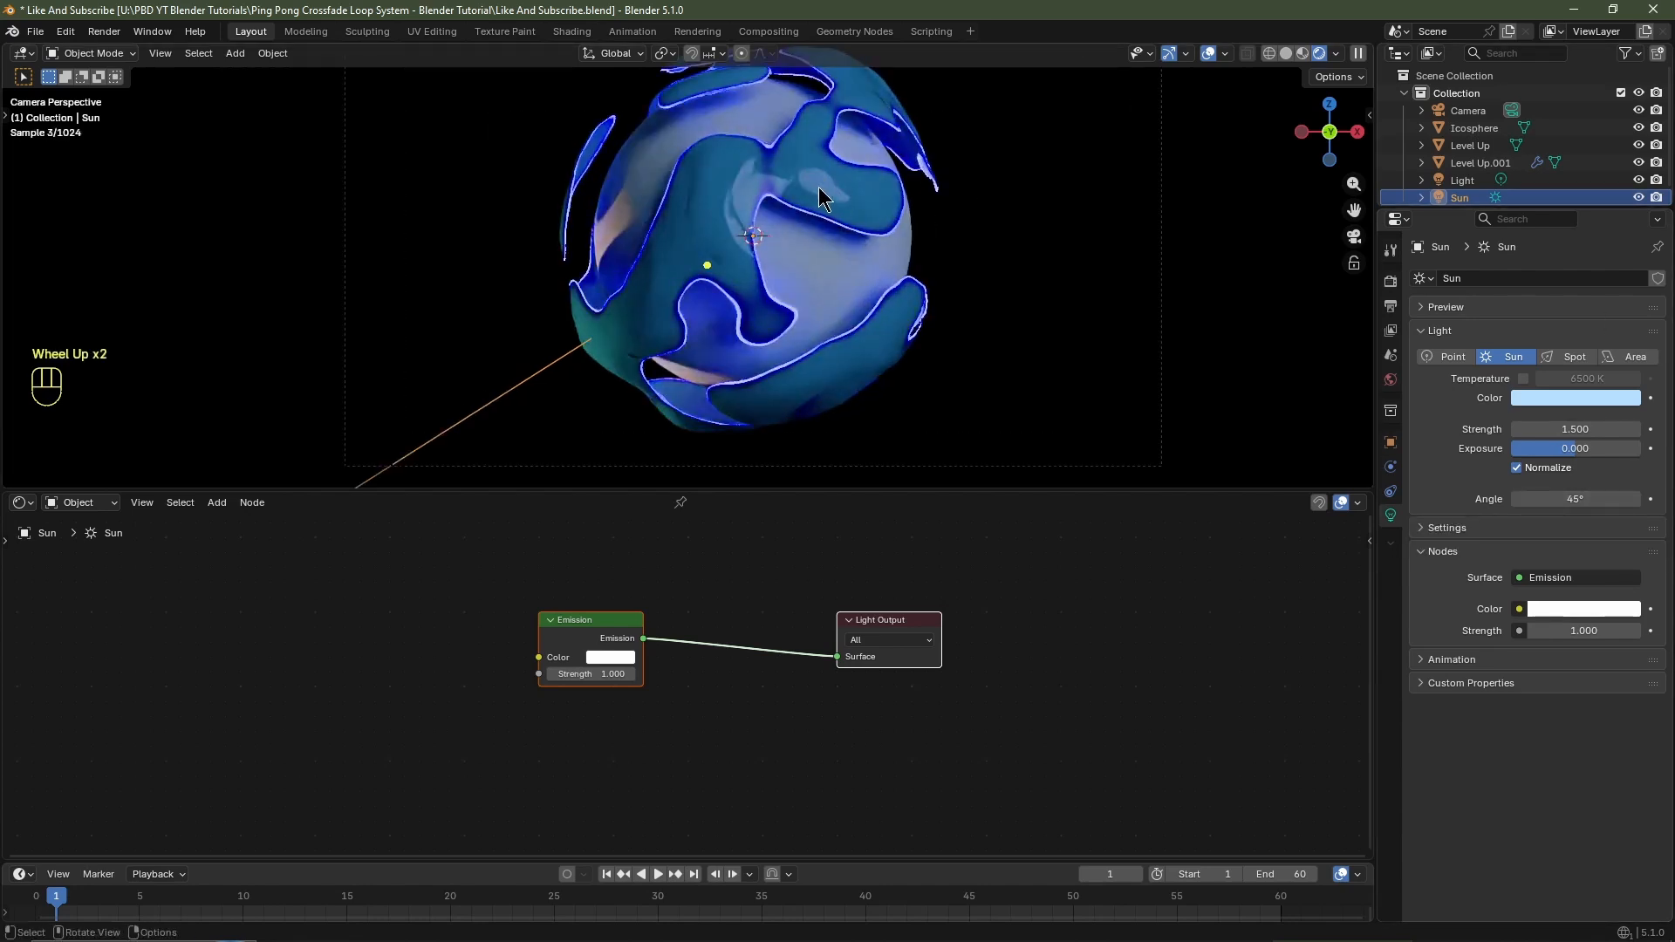
Disable Glossy ray visibility for the Sun light.
{"action": "left_click", "coordinate": [1392, 445]}
{"action": "scroll", "coordinate": [1448, 489], "scroll_direction": "down", "scroll_amount": 2}
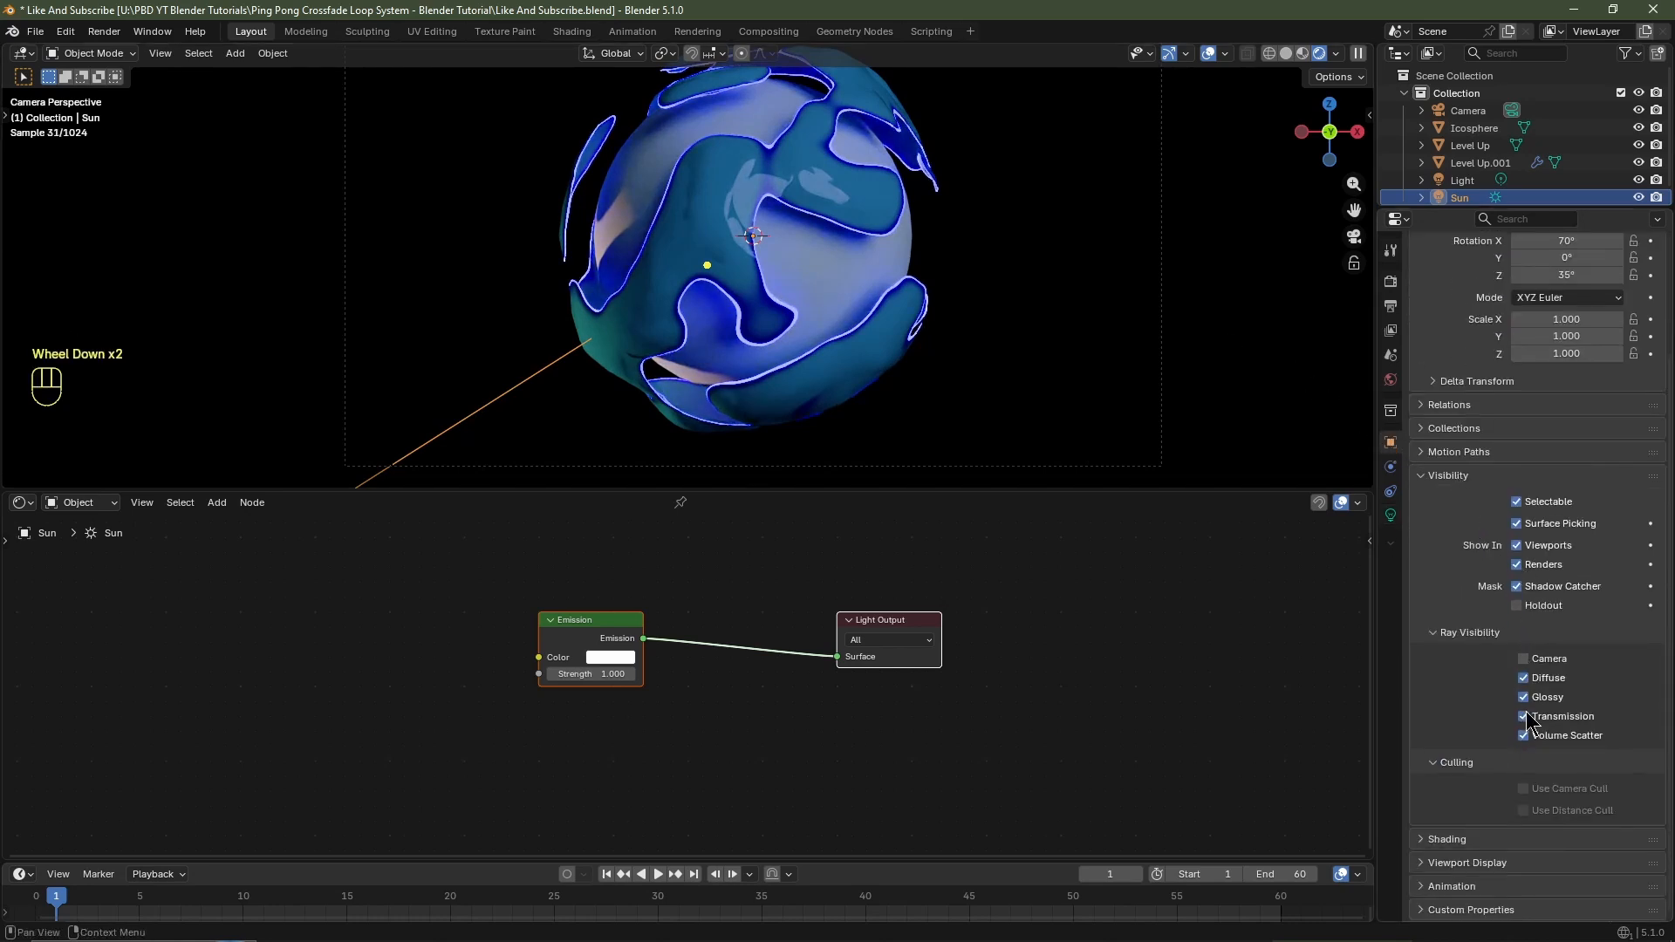
Scale the Level Up sphere down to about 0.918.
{"action": "left_click", "coordinate": [697, 262]}
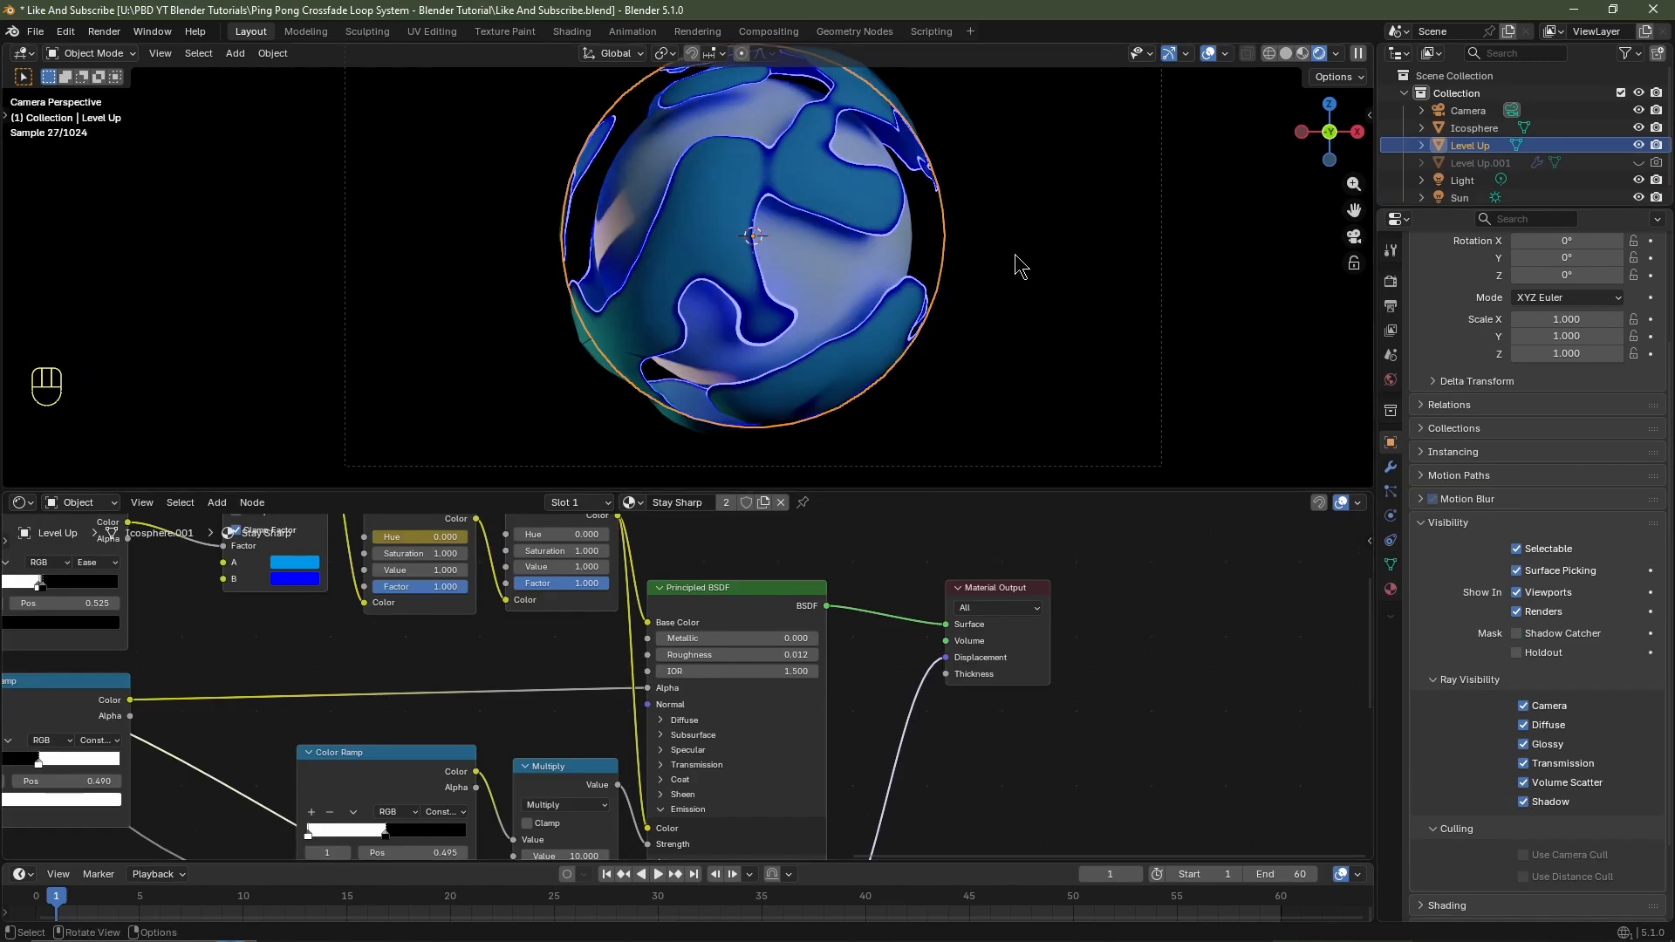
{"action": "key", "text": "s"}
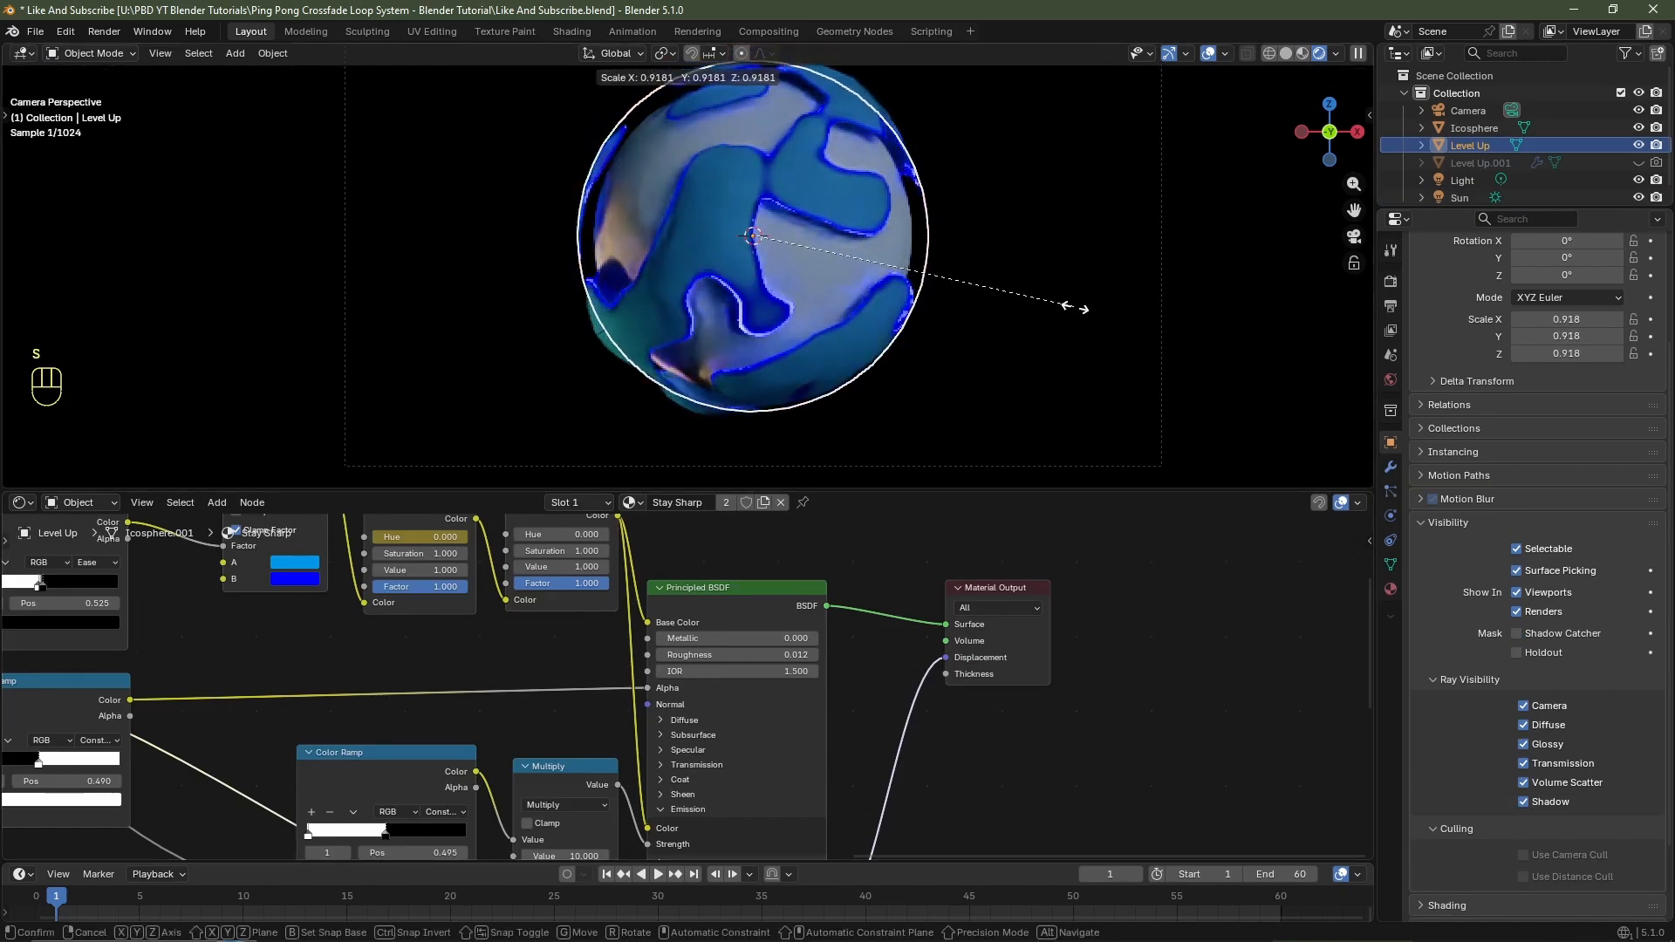
{"action": "left_click", "coordinate": [1075, 309]}
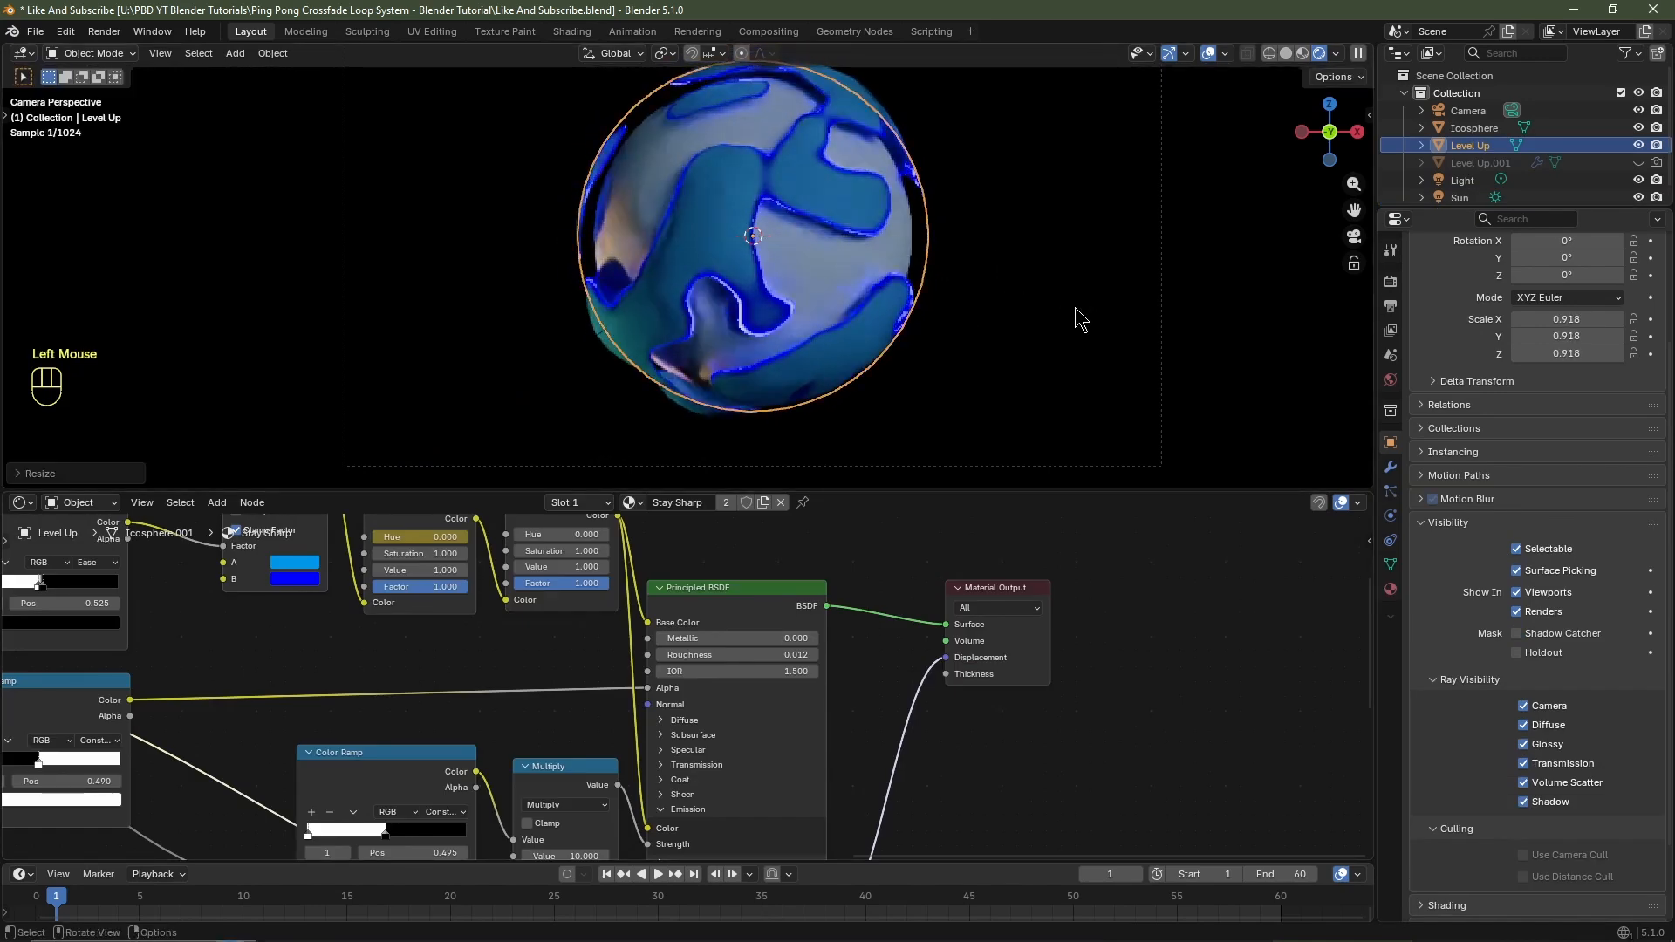
Select the inner icosphere and open its material's Roughness value for editing.
{"action": "double_click", "coordinate": [853, 260]}
{"action": "scroll", "coordinate": [602, 613], "scroll_direction": "up", "scroll_amount": 3}
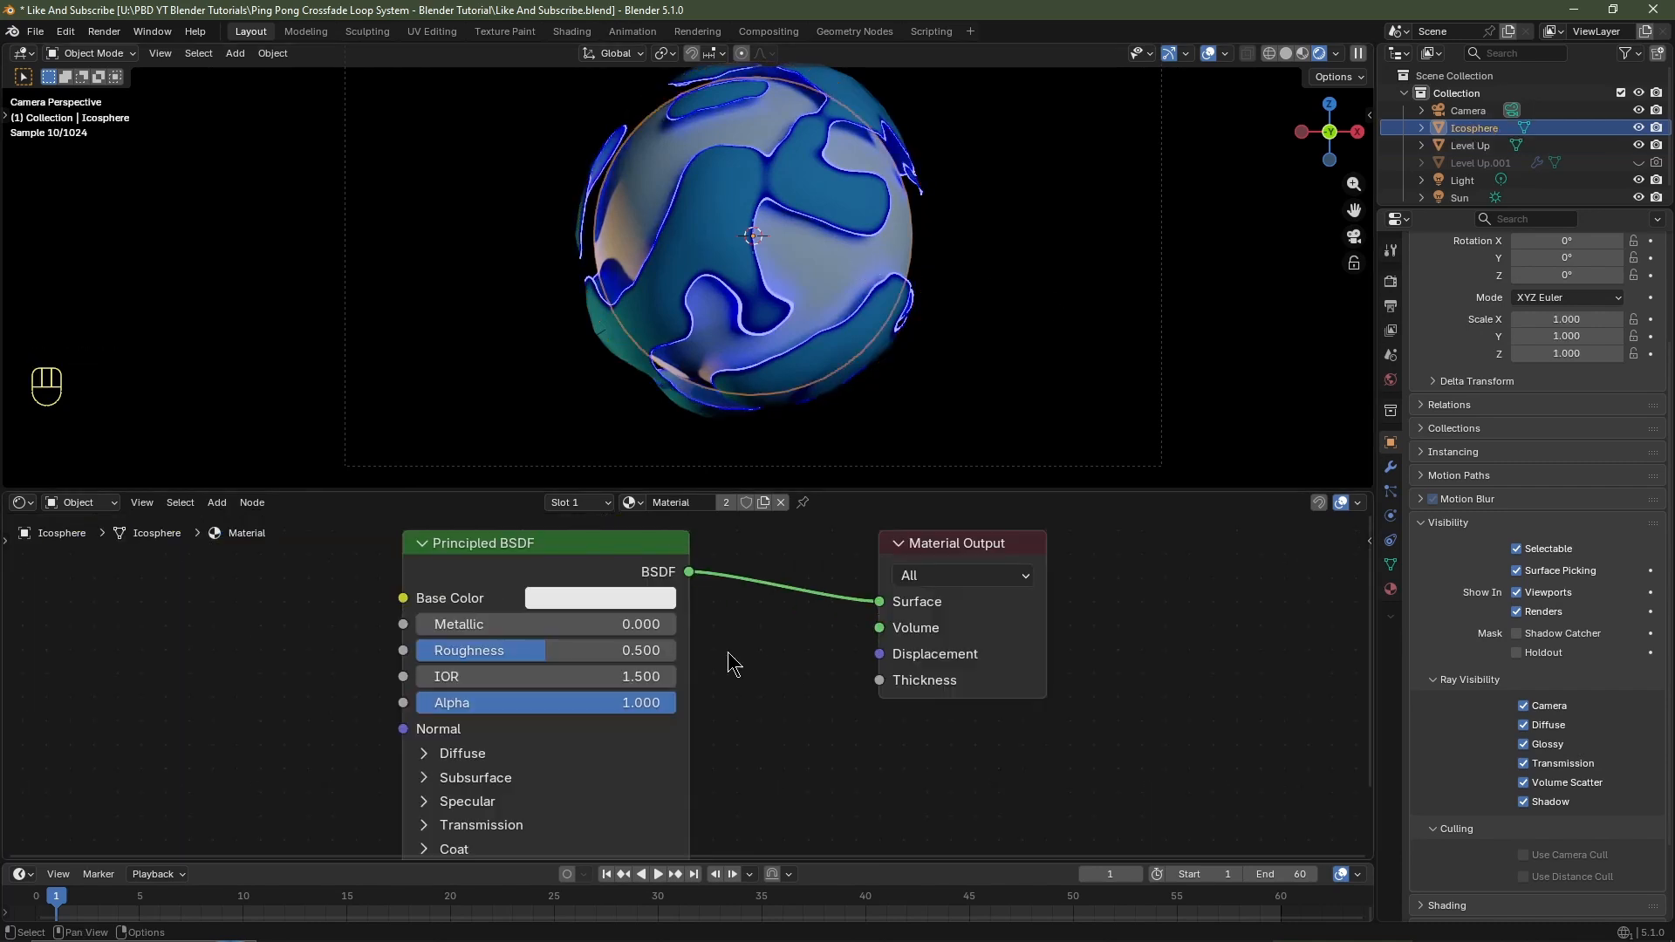
{"action": "left_click", "coordinate": [616, 650]}
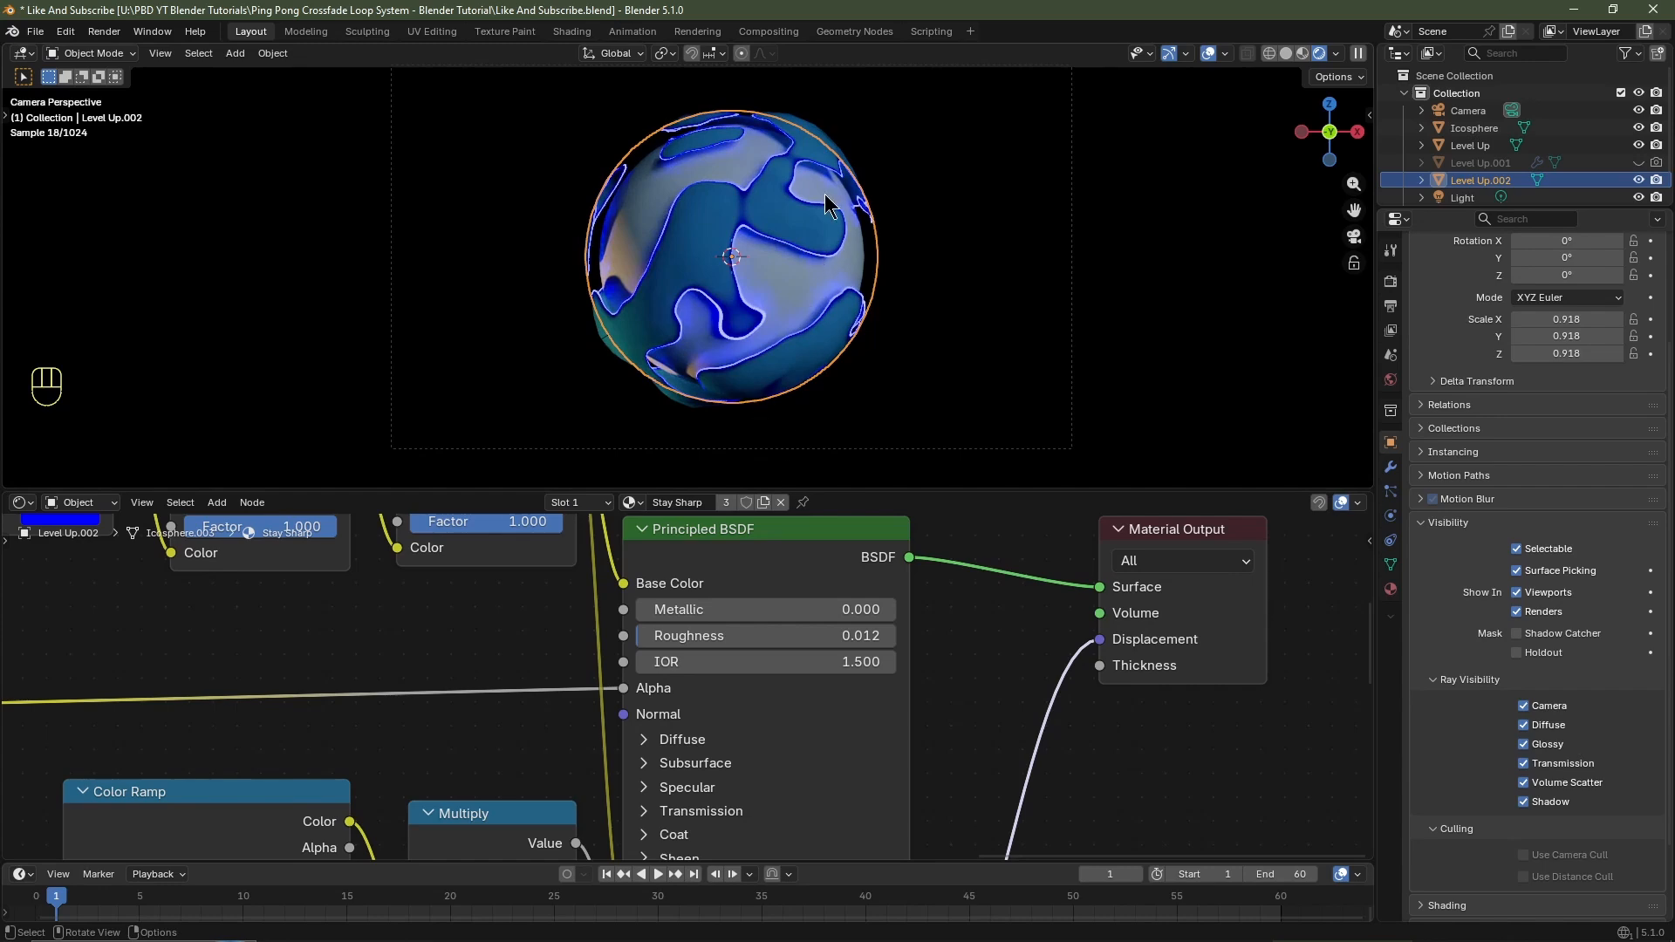
Add a Texture Coordinate node to the Stay Sharp material beside the Scale and Detail value nodes feeding the noise textures.
{"action": "scroll", "coordinate": [673, 717], "scroll_direction": "down", "scroll_amount": 2}
{"action": "middle_click_drag", "start_coordinate": [321, 790], "coordinate": [862, 616]}
{"action": "scroll", "coordinate": [862, 616], "scroll_direction": "up", "scroll_amount": 2}
{"action": "scroll", "coordinate": [862, 616], "scroll_direction": "down", "scroll_amount": 2}
{"action": "middle_click_drag", "start_coordinate": [874, 705], "coordinate": [850, 657]}
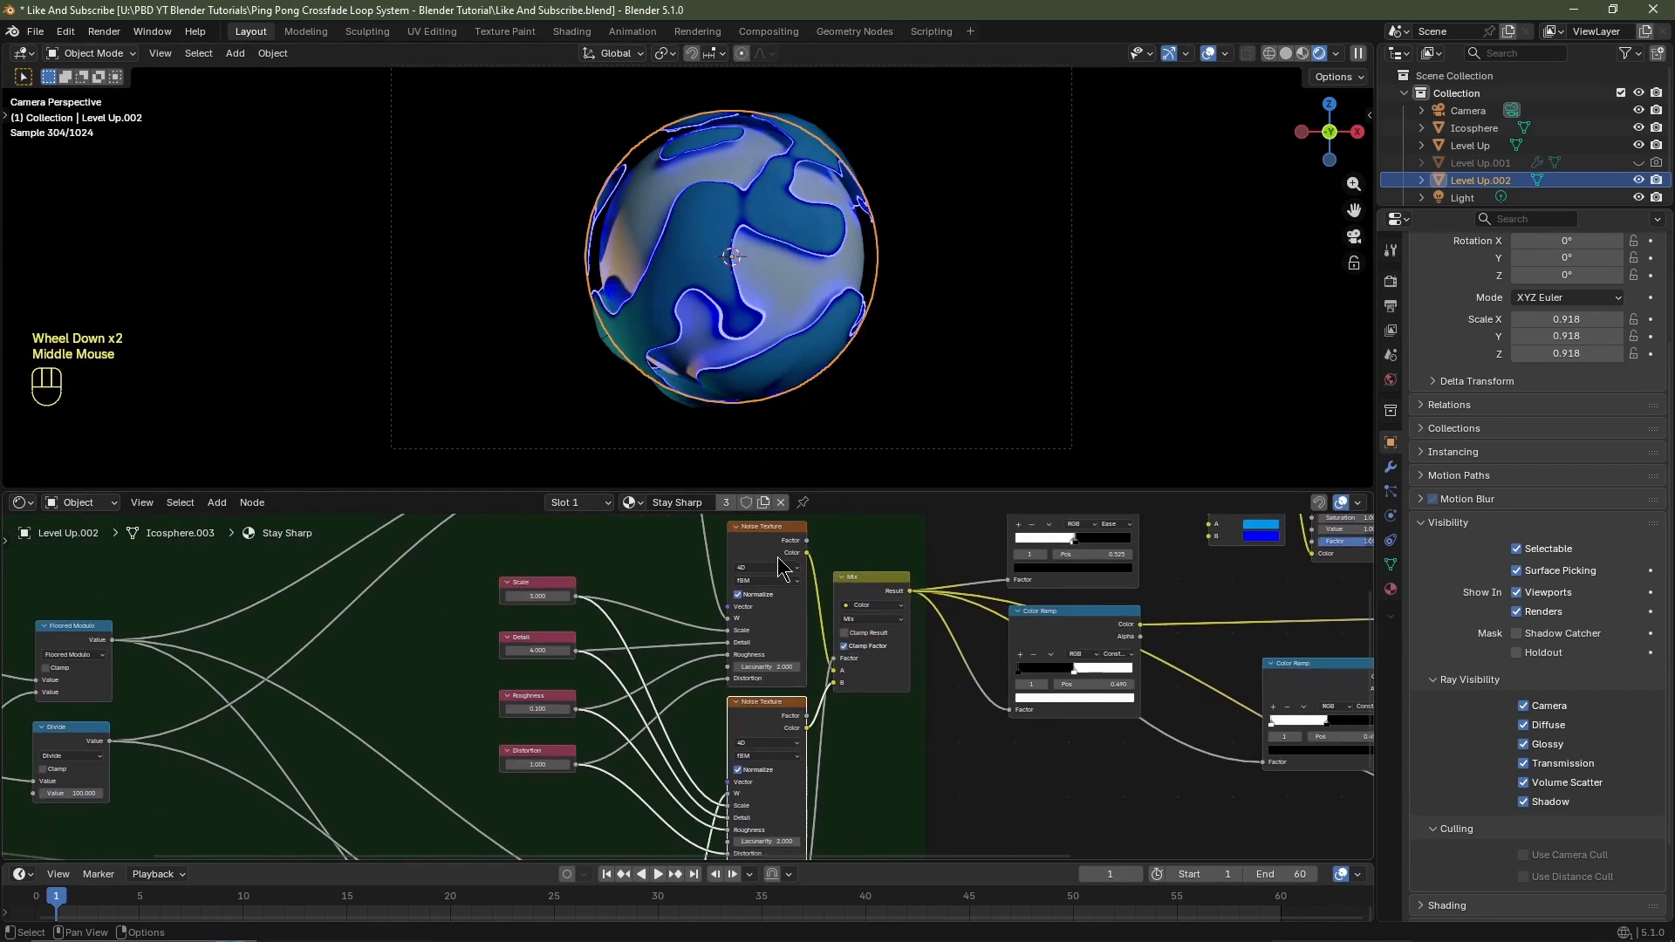
{"action": "left_click", "coordinate": [776, 544], "text": "shift"}
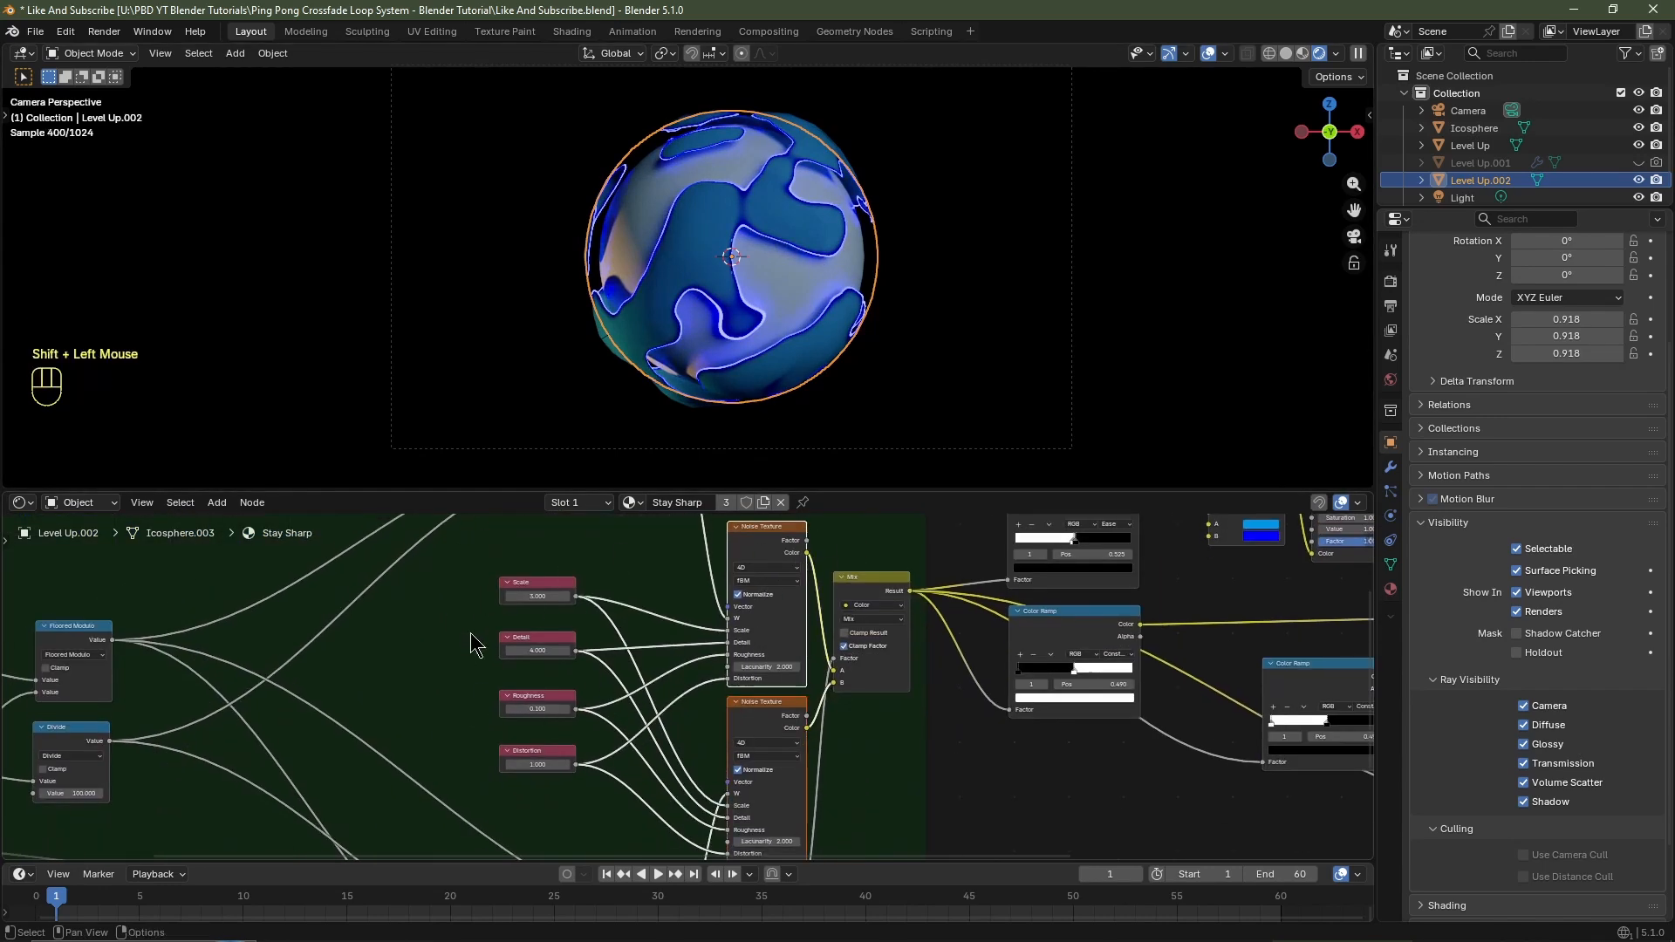
{"action": "key", "text": "shift+a"}
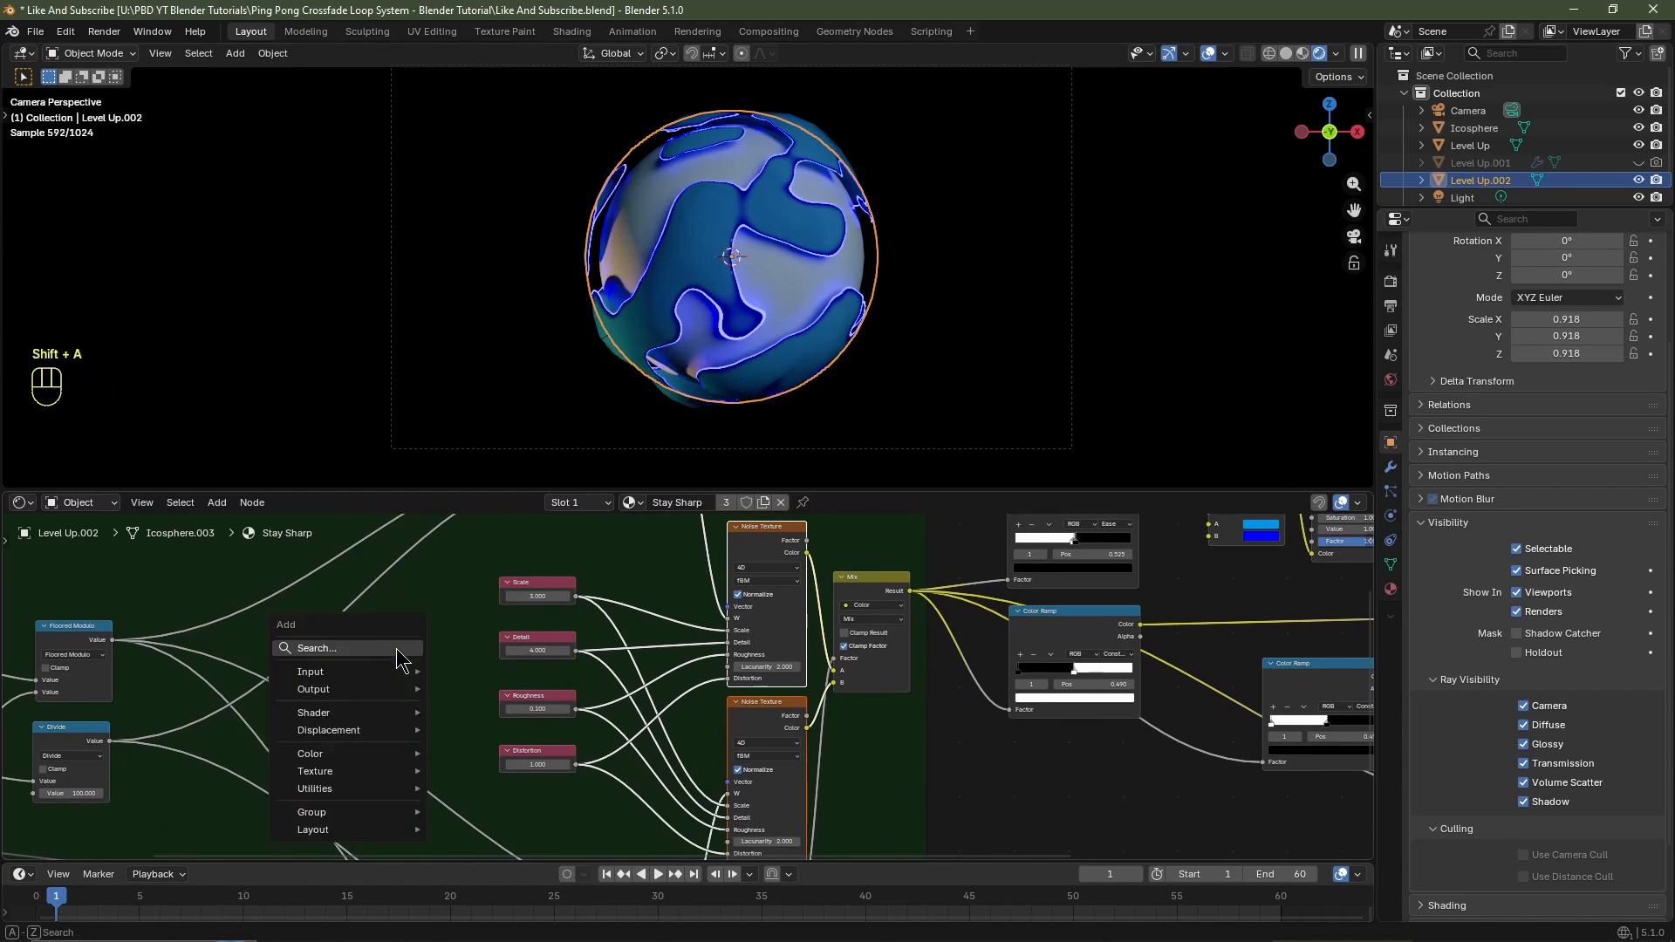
{"action": "mouse_move", "coordinate": [400, 673]}
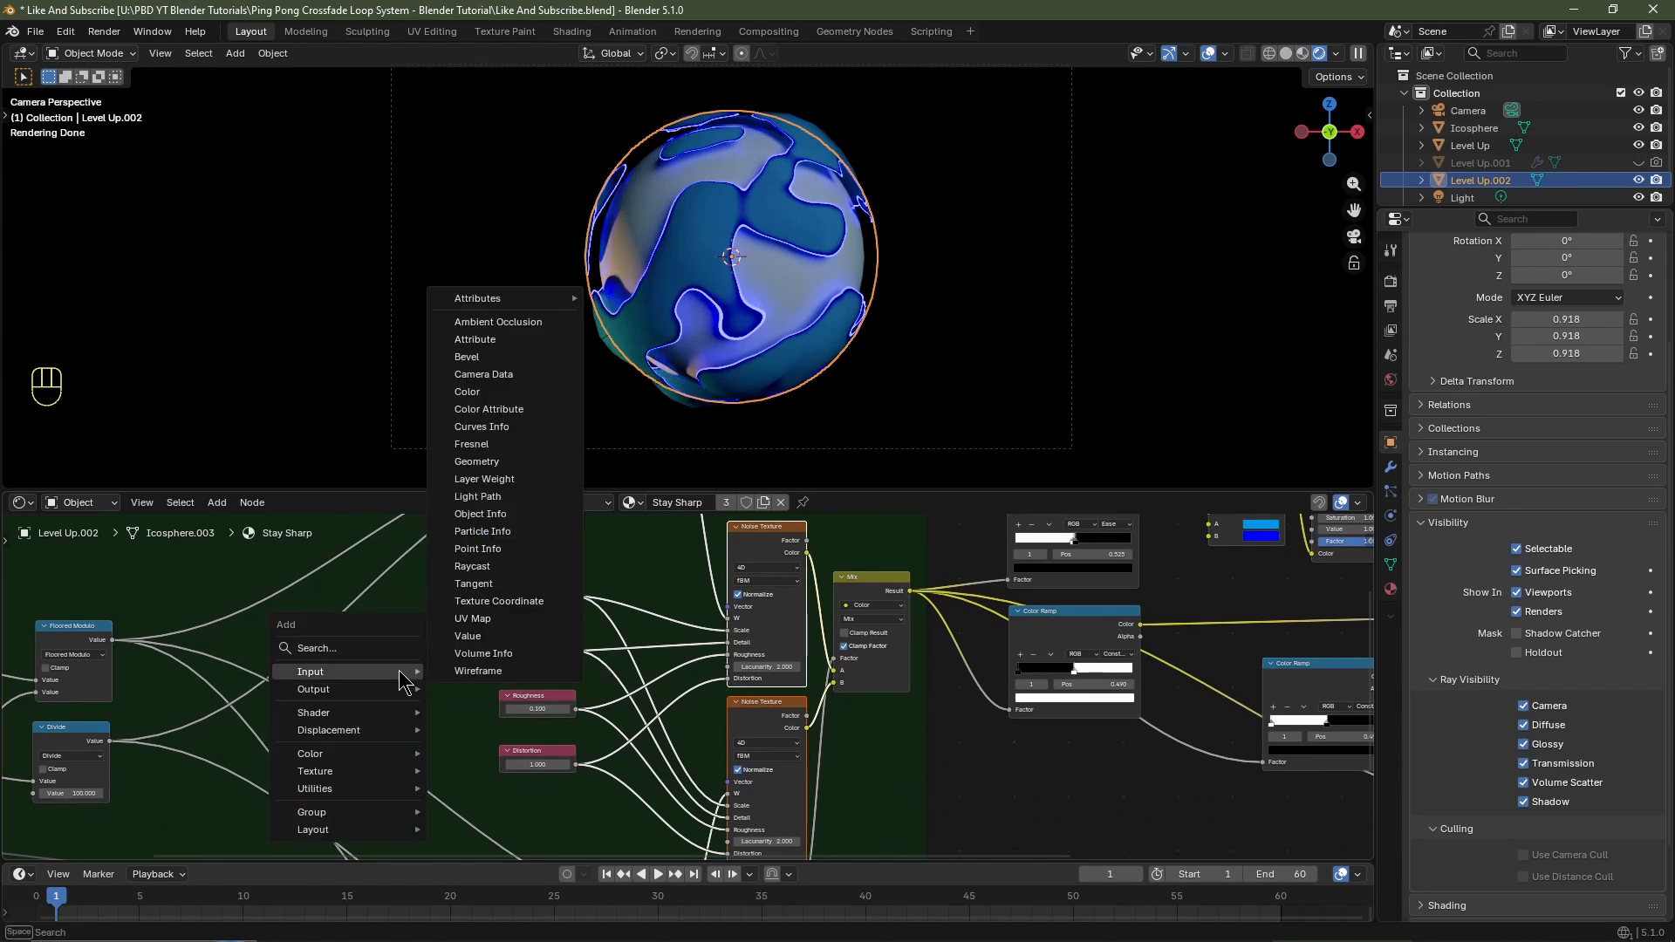
{"action": "left_click", "coordinate": [475, 601]}
{"action": "left_click", "coordinate": [387, 593]}
Connect the Texture Coordinate's Object output to the Vector inputs of both Noise Texture nodes.
{"action": "scroll", "coordinate": [519, 653], "scroll_direction": "up", "scroll_amount": 2}
{"action": "middle_click_drag", "start_coordinate": [518, 652], "coordinate": [420, 705]}
{"action": "scroll", "coordinate": [421, 705], "scroll_direction": "up", "scroll_amount": 3}
{"action": "left_click_drag", "start_coordinate": [340, 696], "coordinate": [729, 638]}
{"action": "scroll", "coordinate": [595, 718], "scroll_direction": "left", "scroll_amount": 3}
{"action": "middle_click_drag", "start_coordinate": [566, 798], "coordinate": [601, 700]}
{"action": "left_click_drag", "start_coordinate": [371, 599], "coordinate": [760, 797]}
Try 0.5 in the Scale value node feeding the noise textures, and settle on 1.
{"action": "middle_click_drag", "start_coordinate": [618, 651], "coordinate": [626, 778]}
{"action": "scroll", "coordinate": [626, 777], "scroll_direction": "up", "scroll_amount": 2}
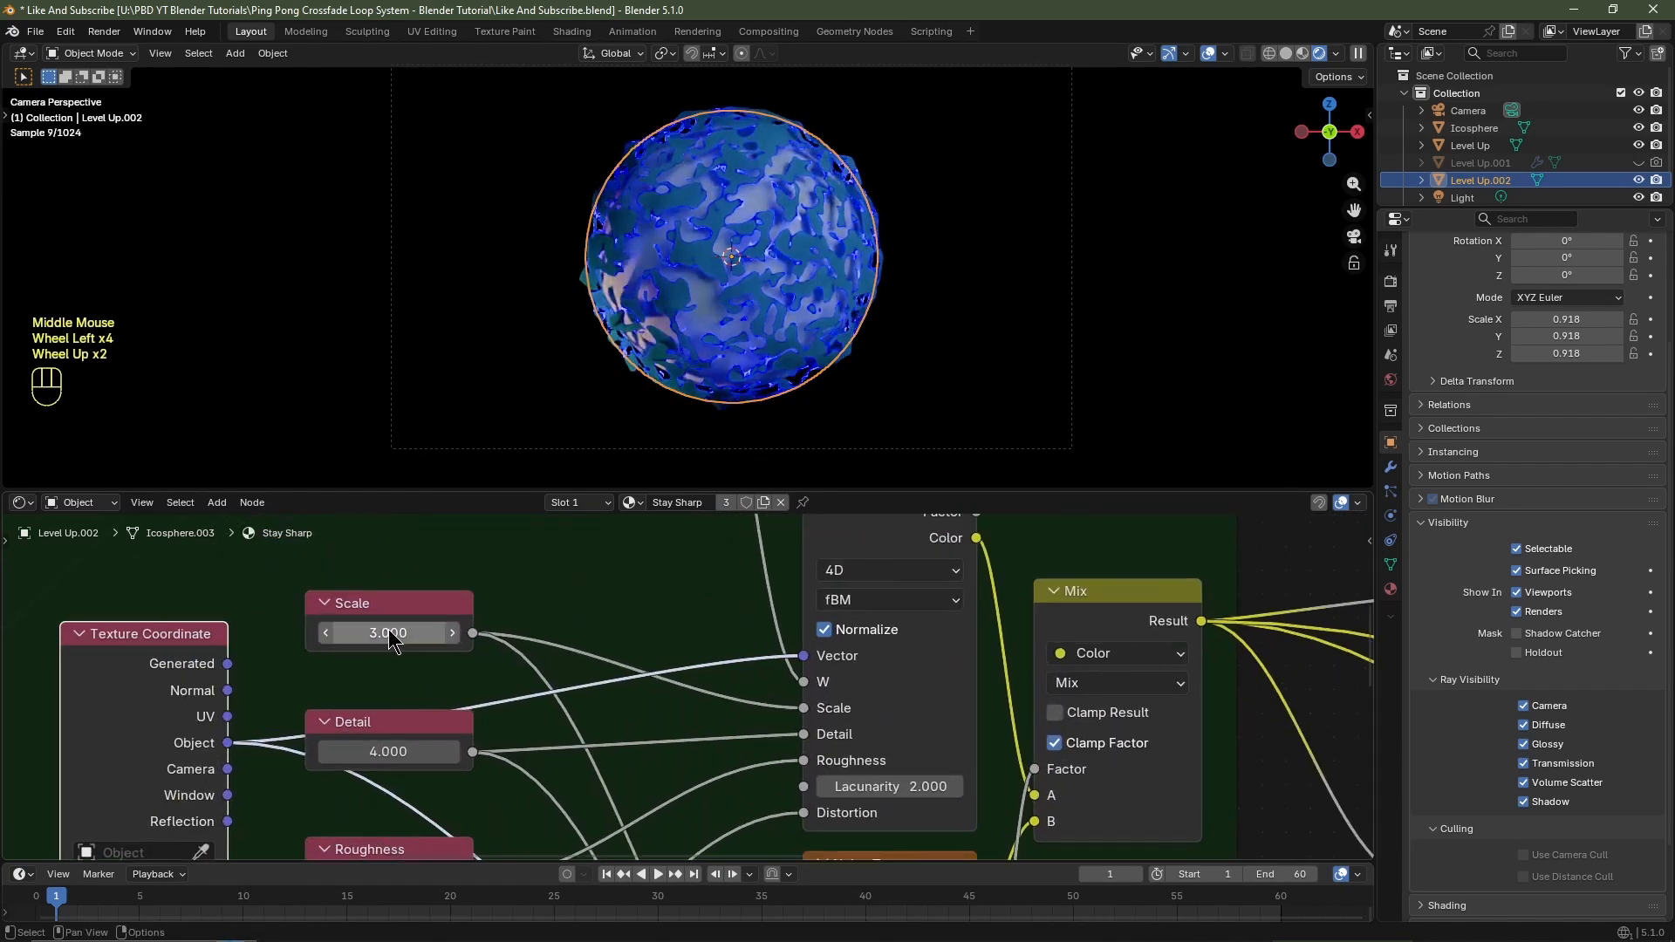
{"action": "left_click", "coordinate": [391, 634]}
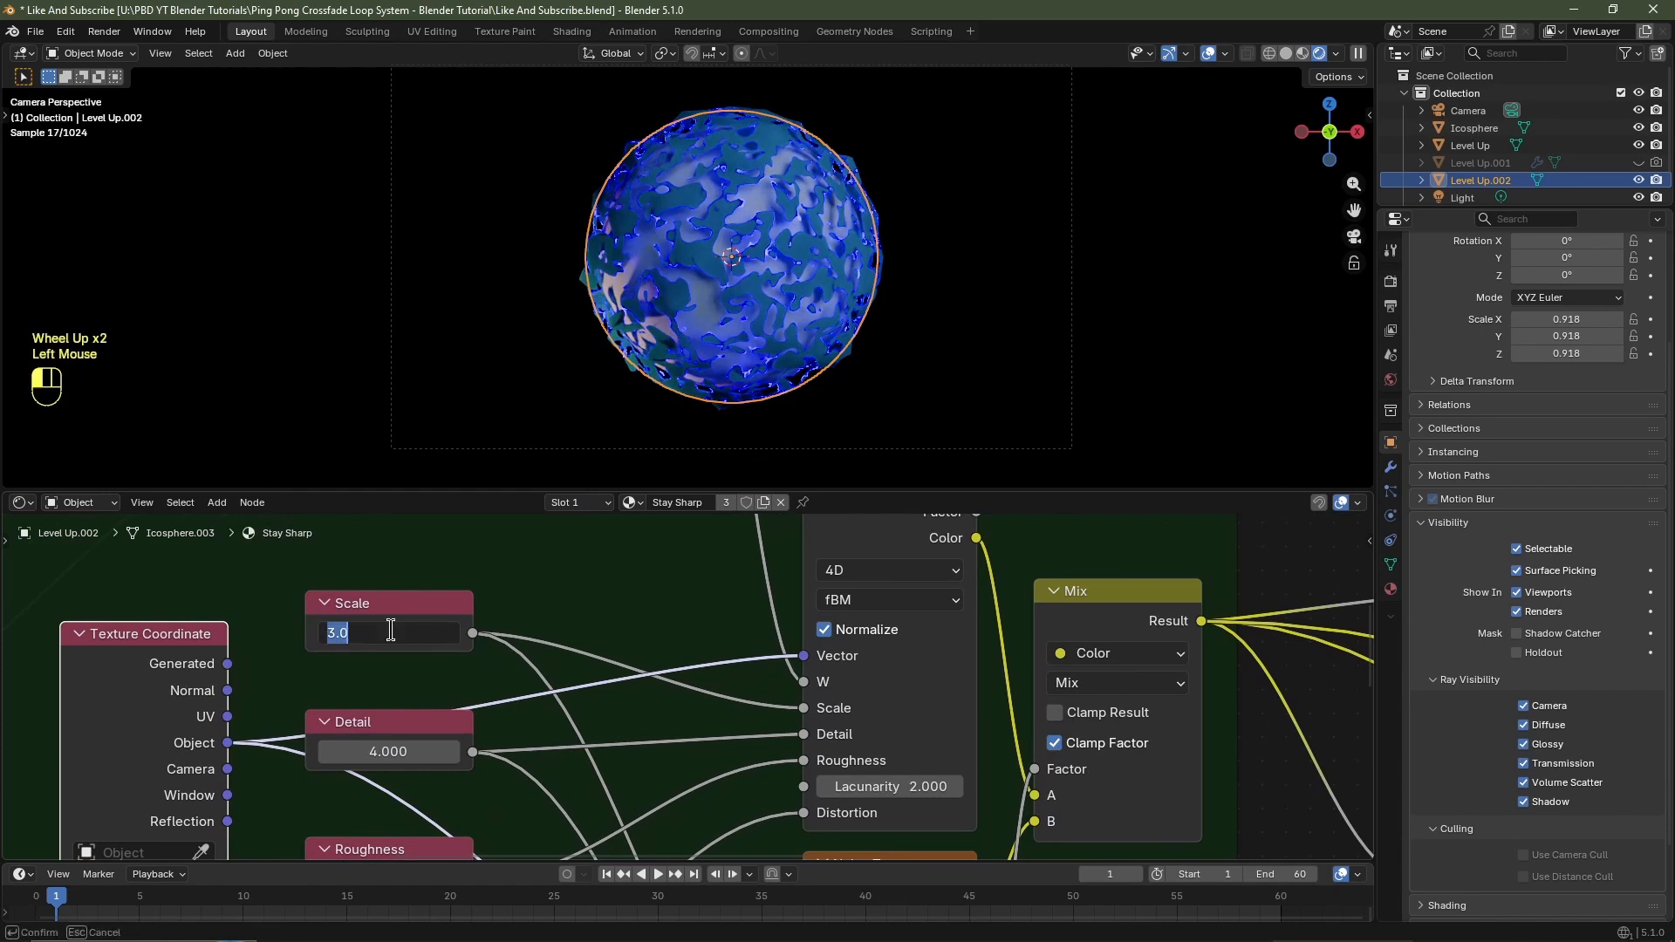
{"action": "key", "text": "Return"}
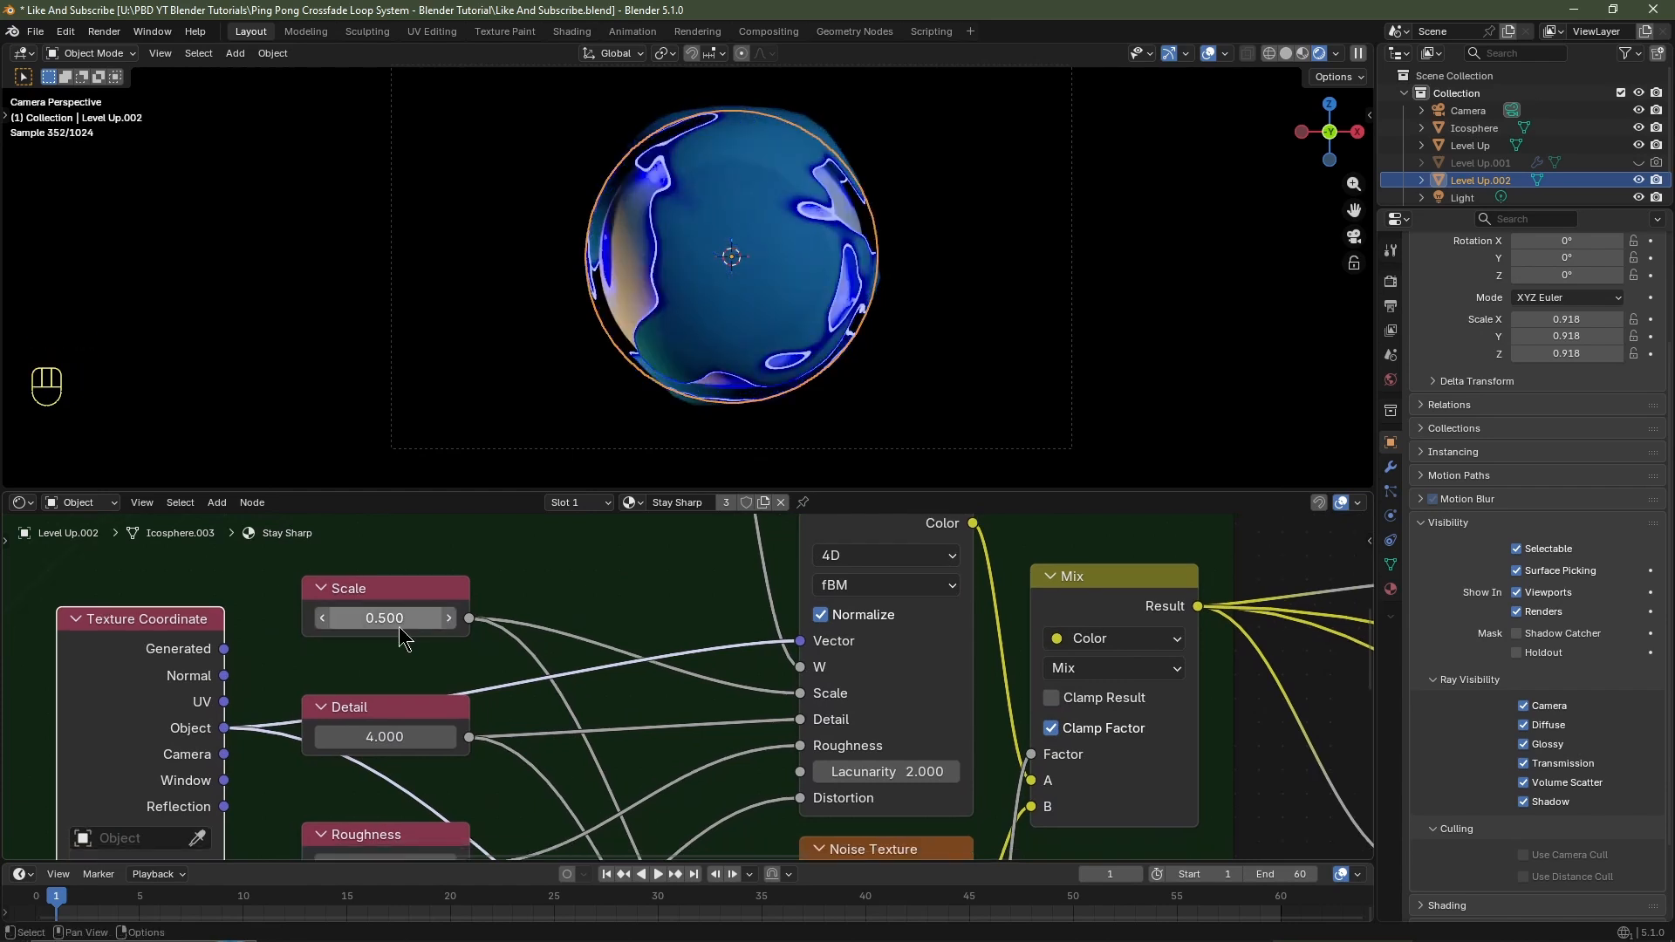
{"action": "left_click", "coordinate": [397, 625]}
{"action": "type", "text": "1"}
{"action": "key", "text": "Return"}
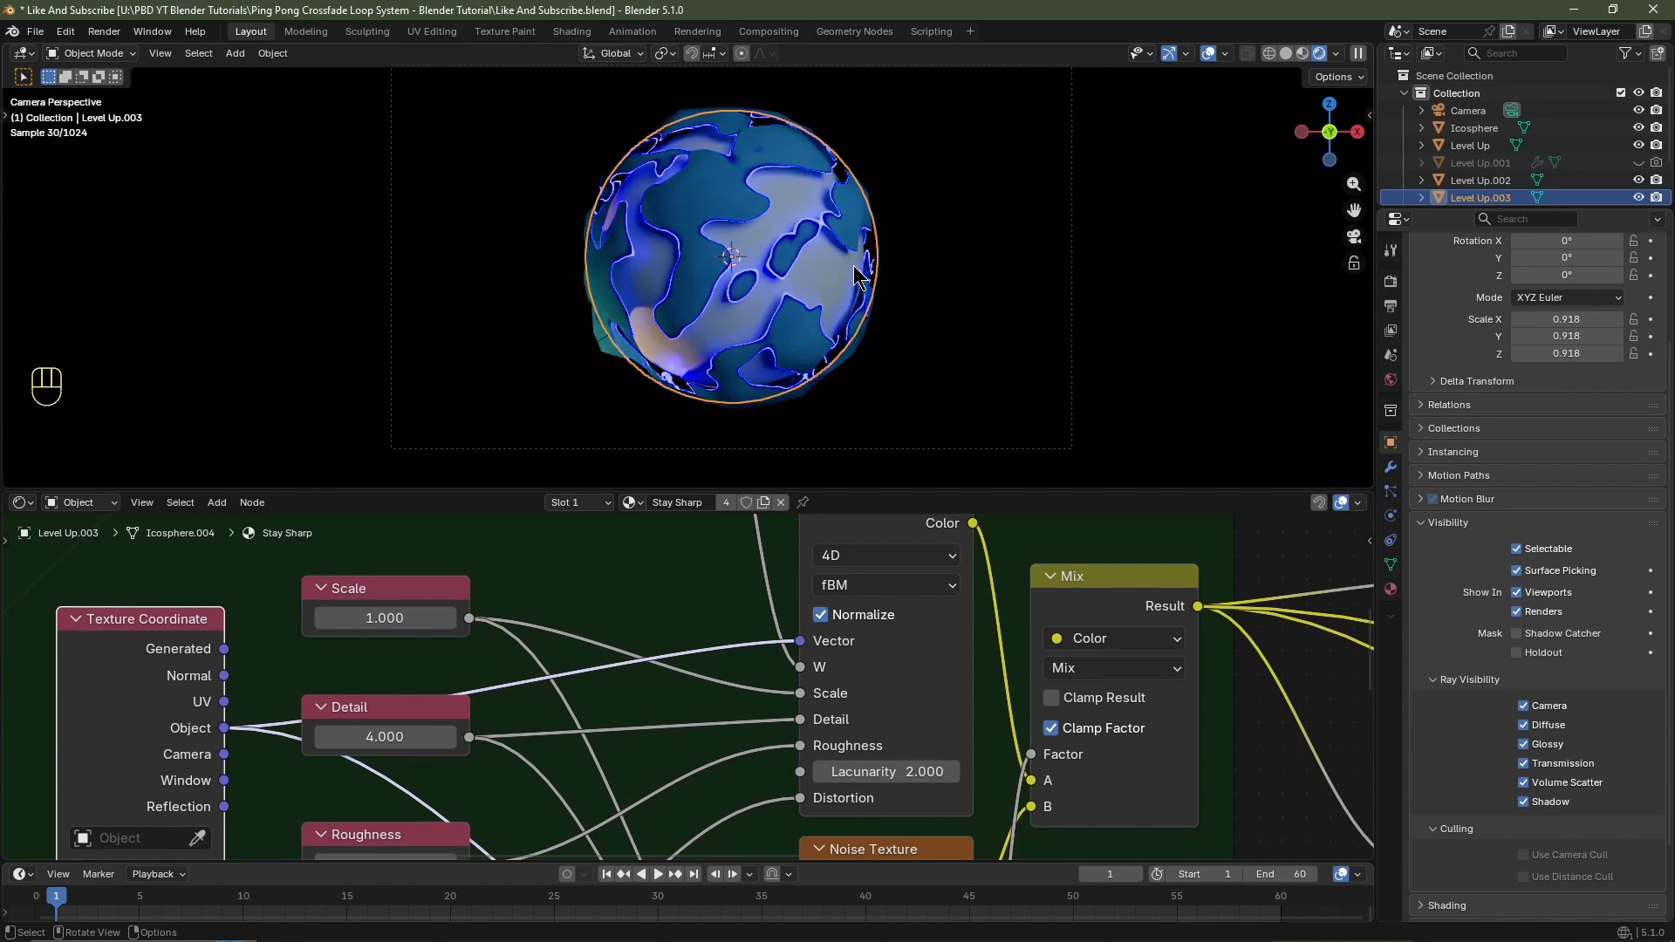
Duplicate the Level Up shell in place and enlarge the copy to a scale of about 1.099 with the scale applied.
{"action": "key", "text": "shift+d"}
{"action": "key", "text": "Escape"}
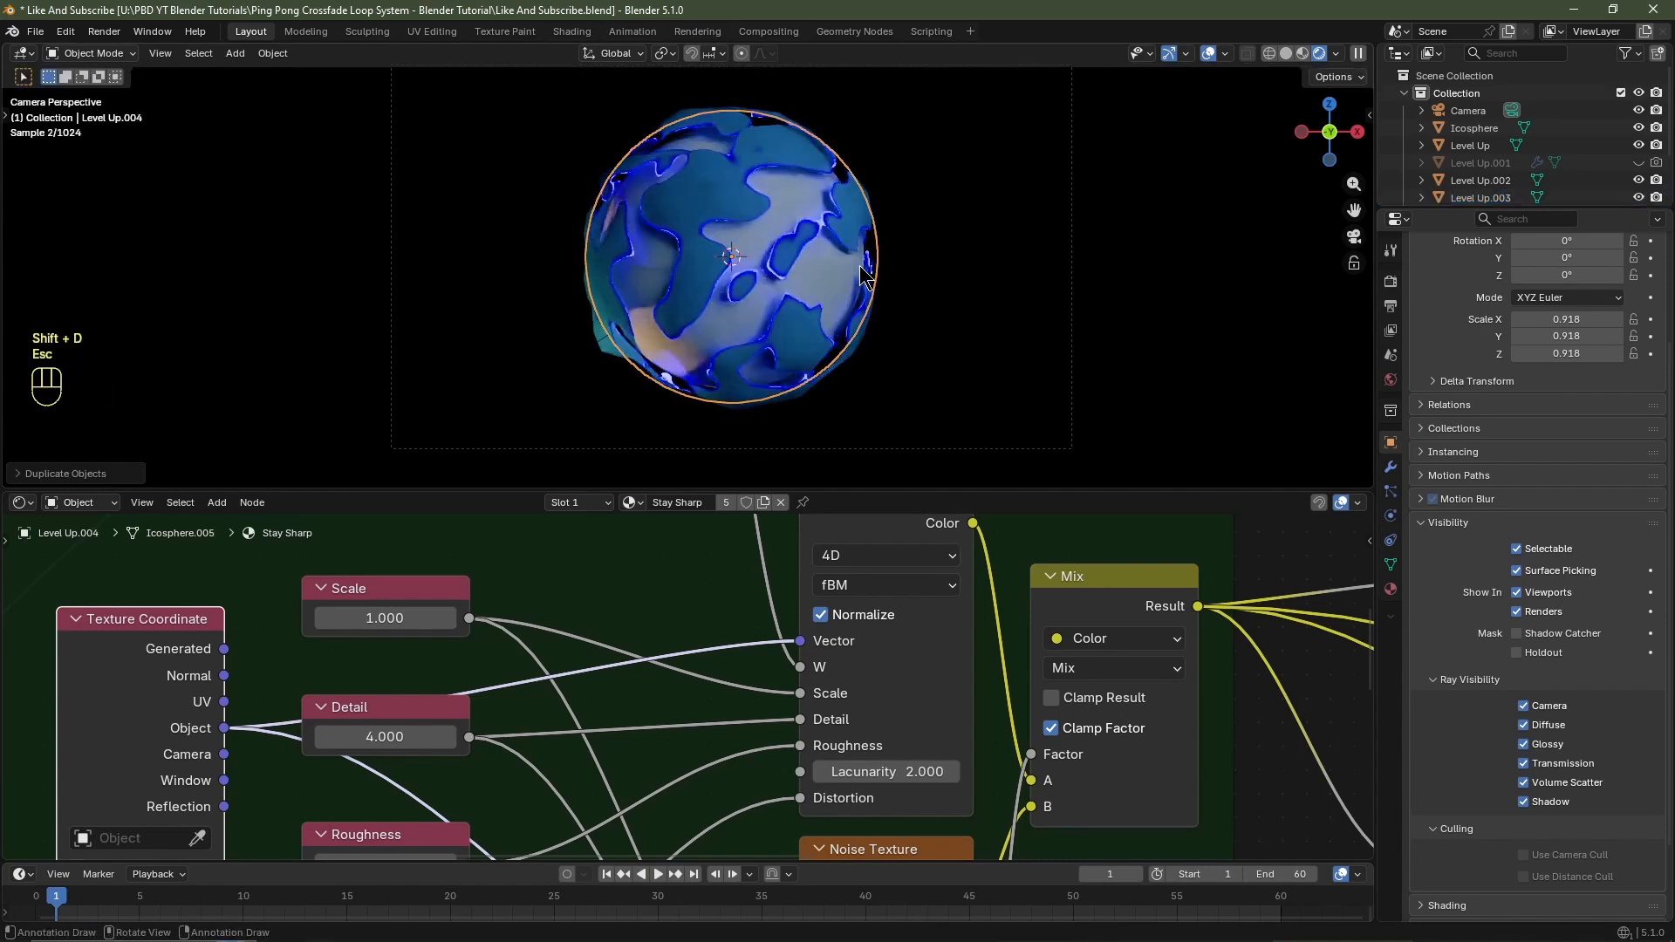
{"action": "key", "text": "s"}
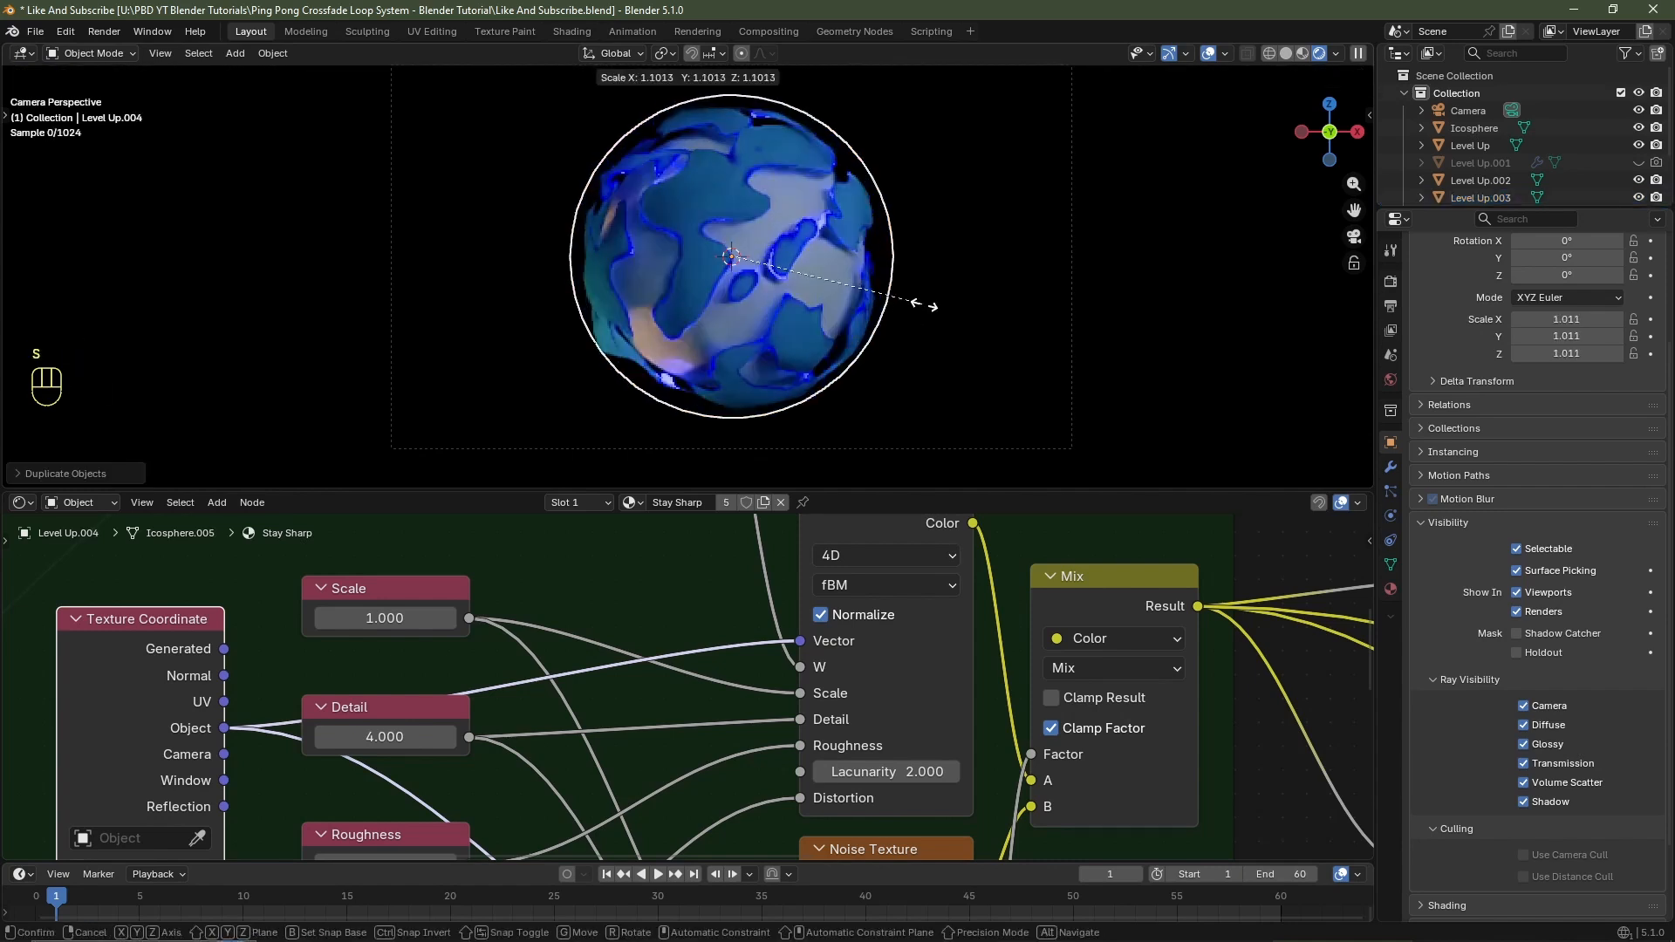
{"action": "left_click", "coordinate": [939, 325]}
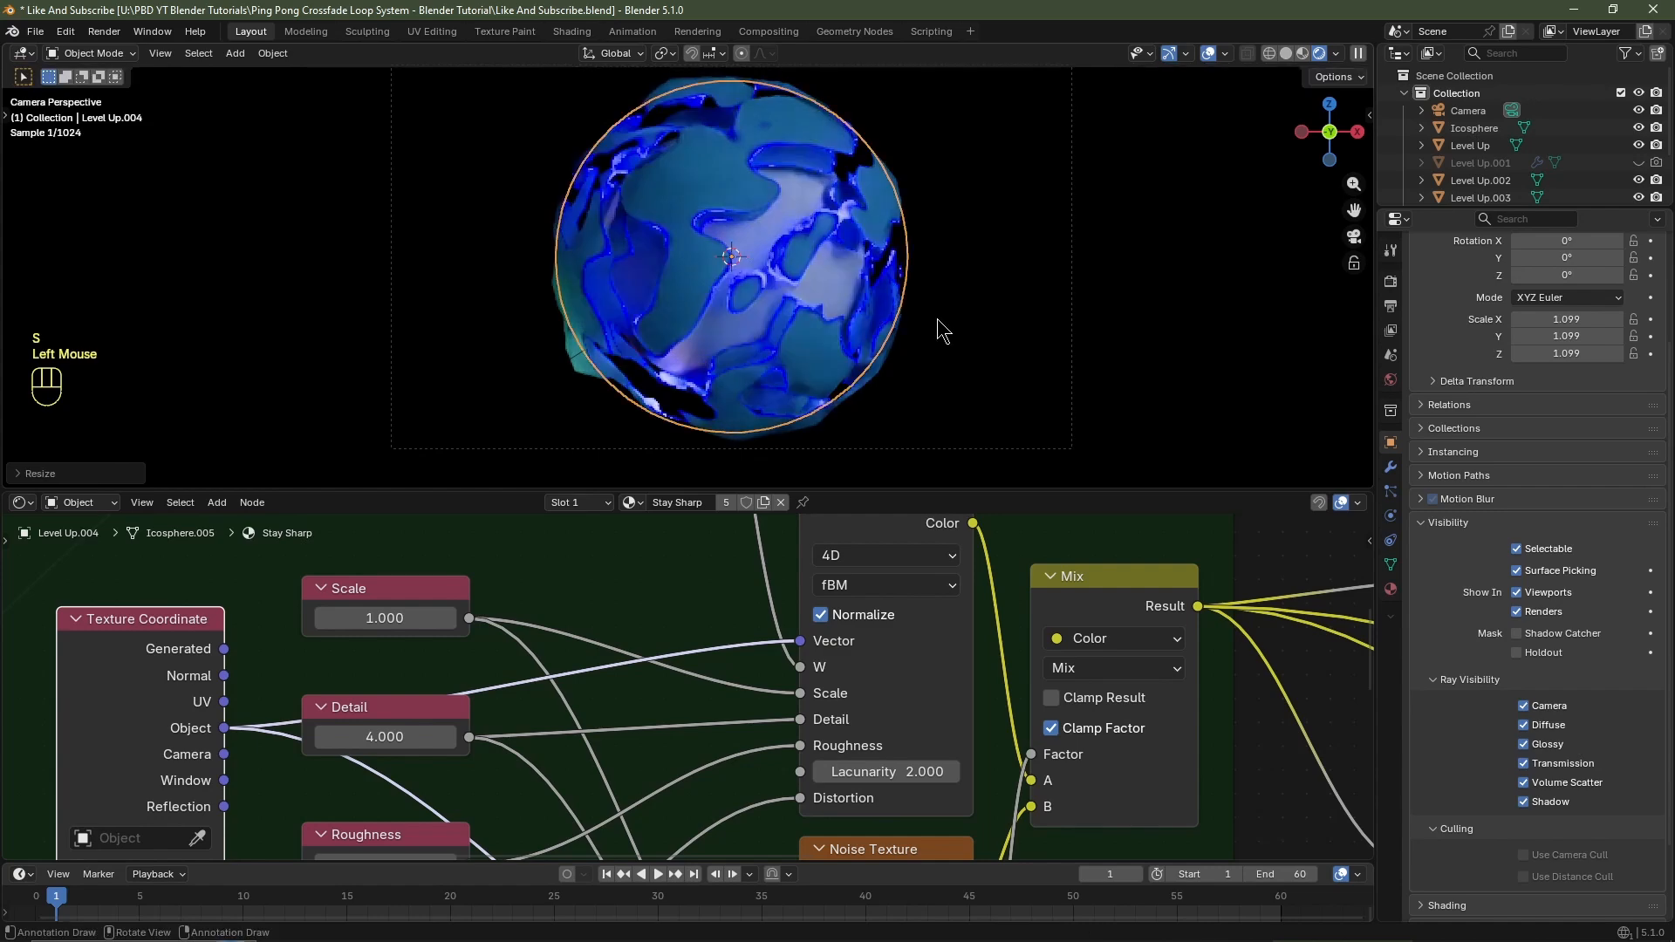
{"action": "key", "text": "ctrl+a"}
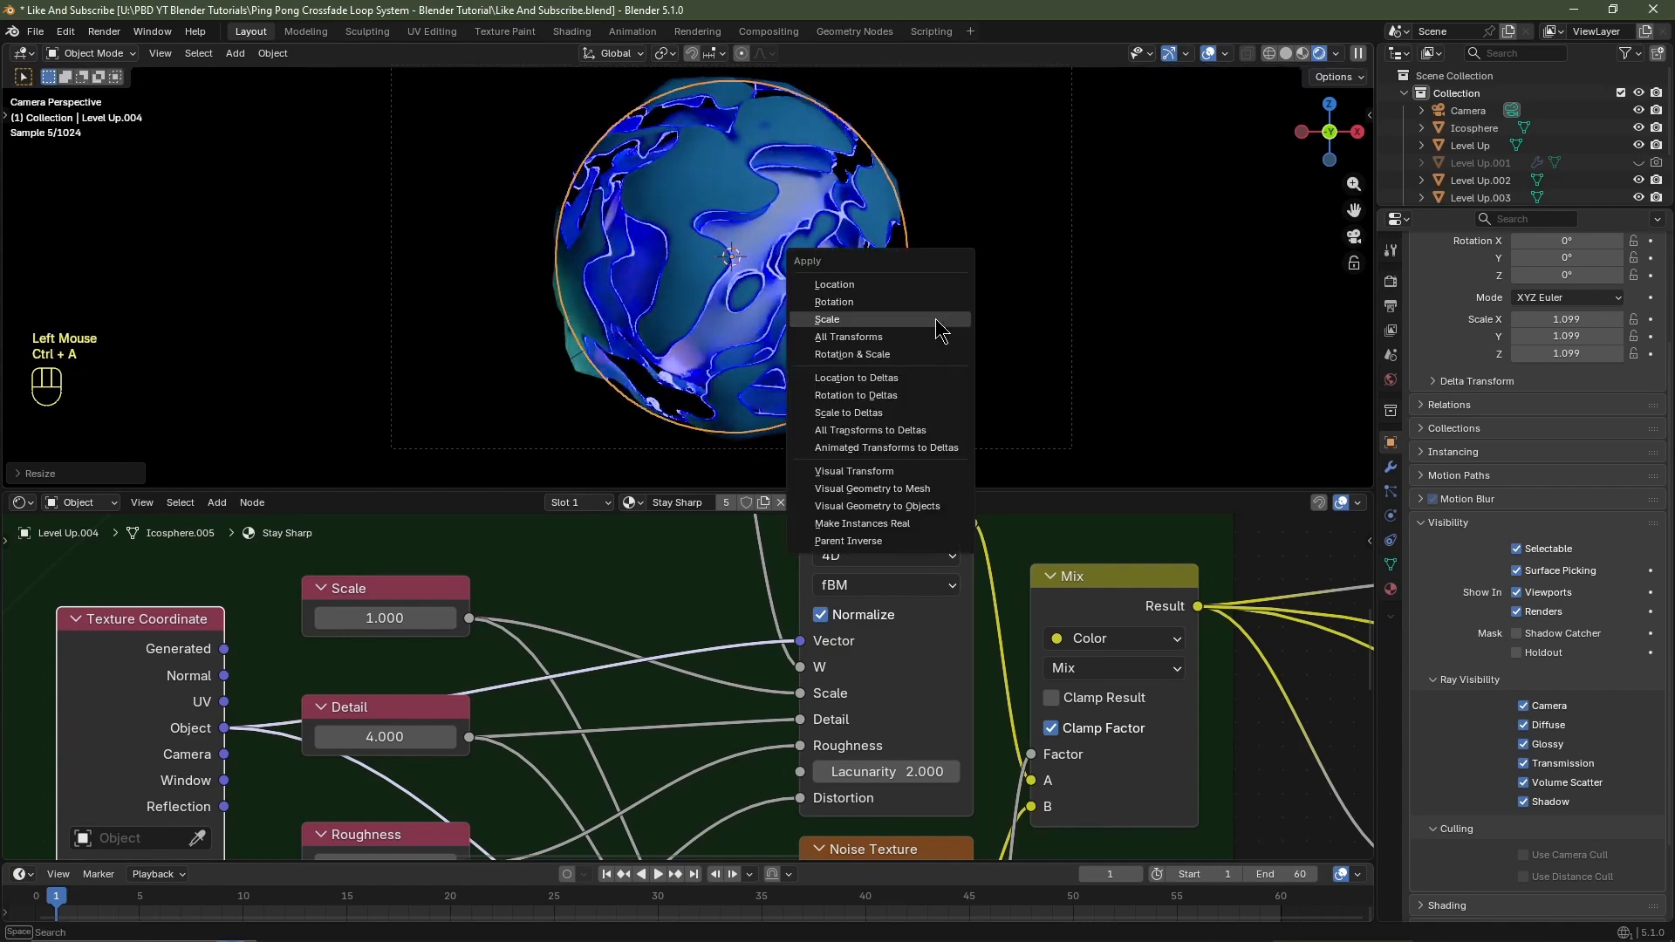
{"action": "left_click", "coordinate": [907, 321]}
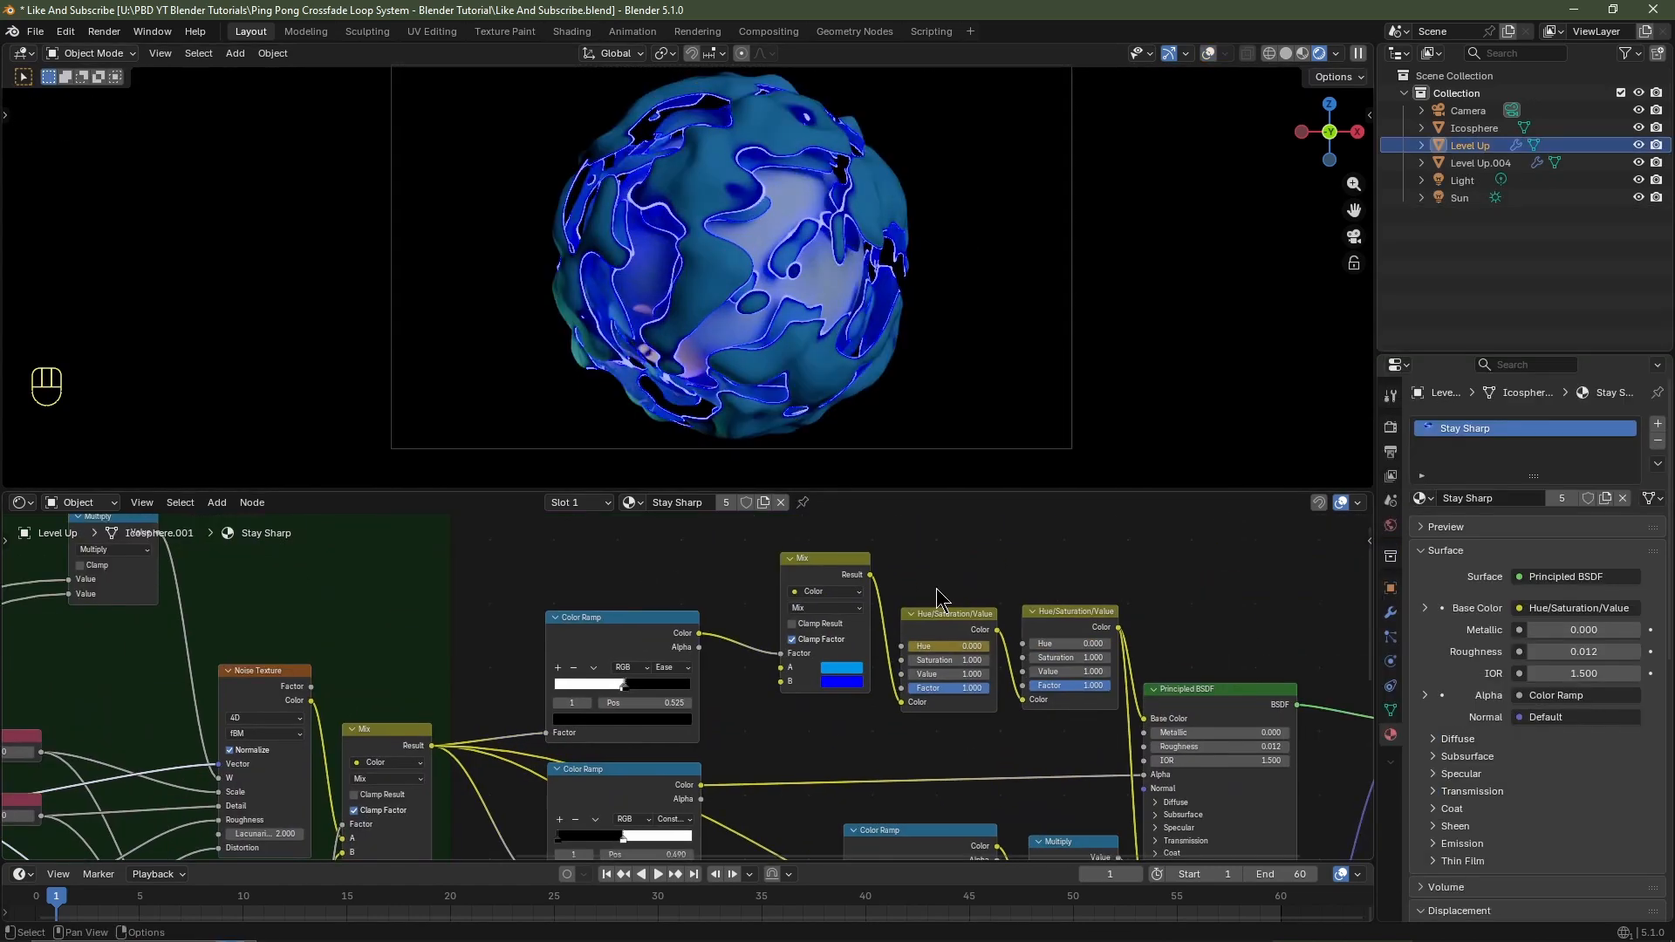
Switch the 3D viewport to Material Preview shading and hide the Level Up.004 shell in the viewport.
{"action": "left_click", "coordinate": [1304, 55]}
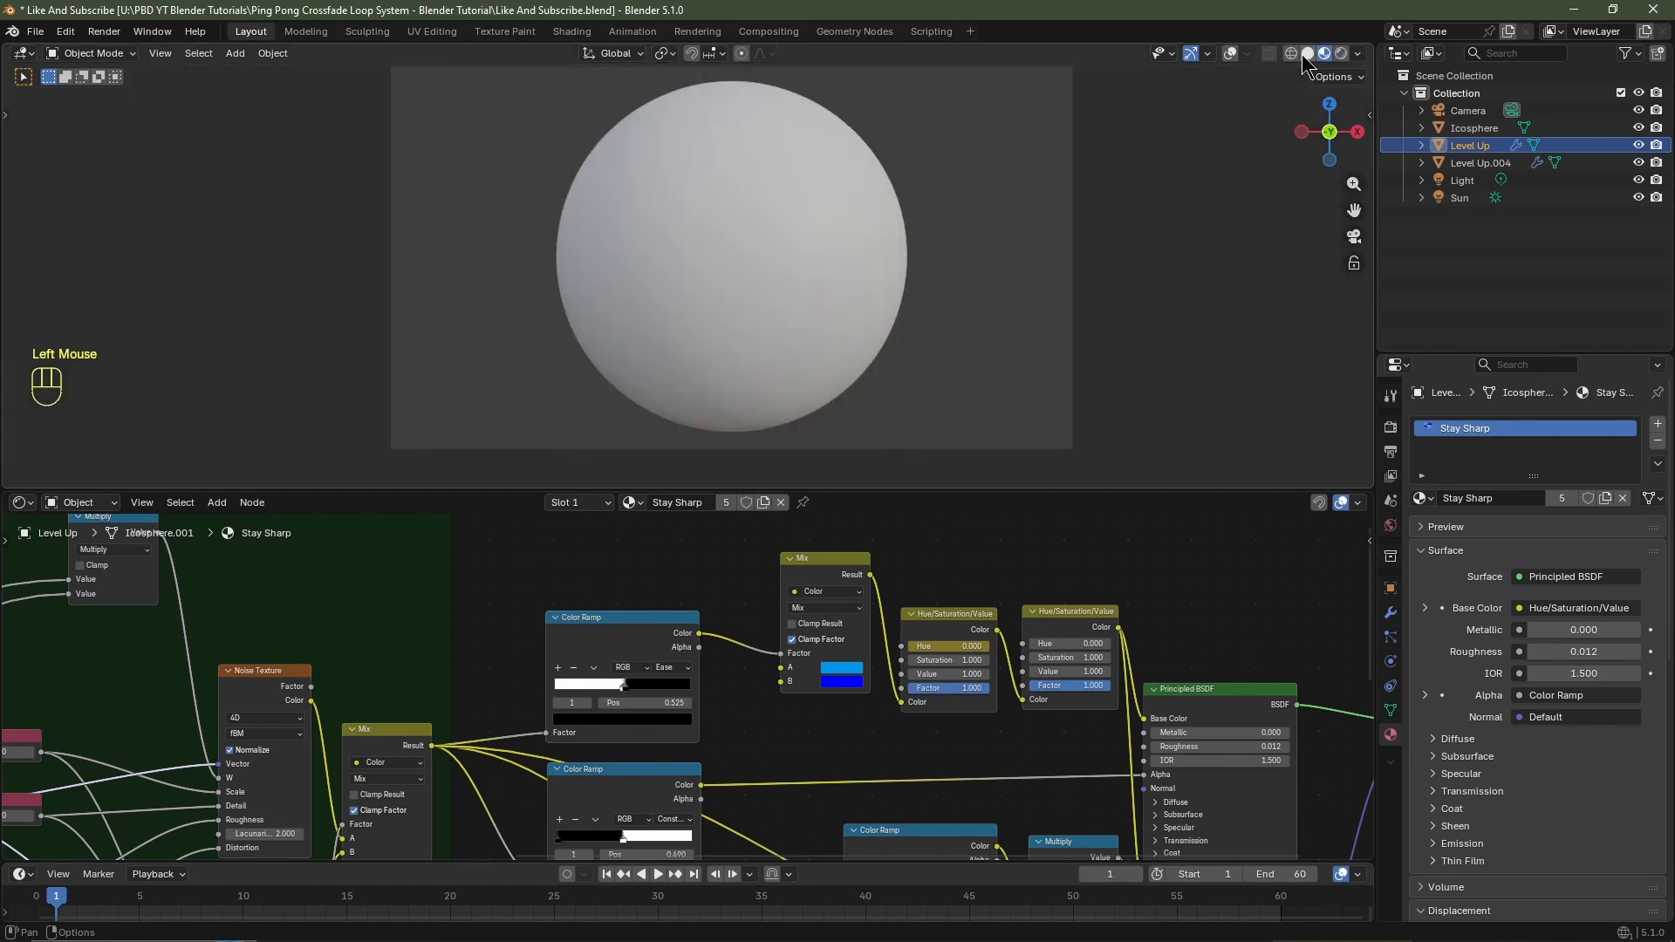
{"action": "left_click", "coordinate": [1639, 163]}
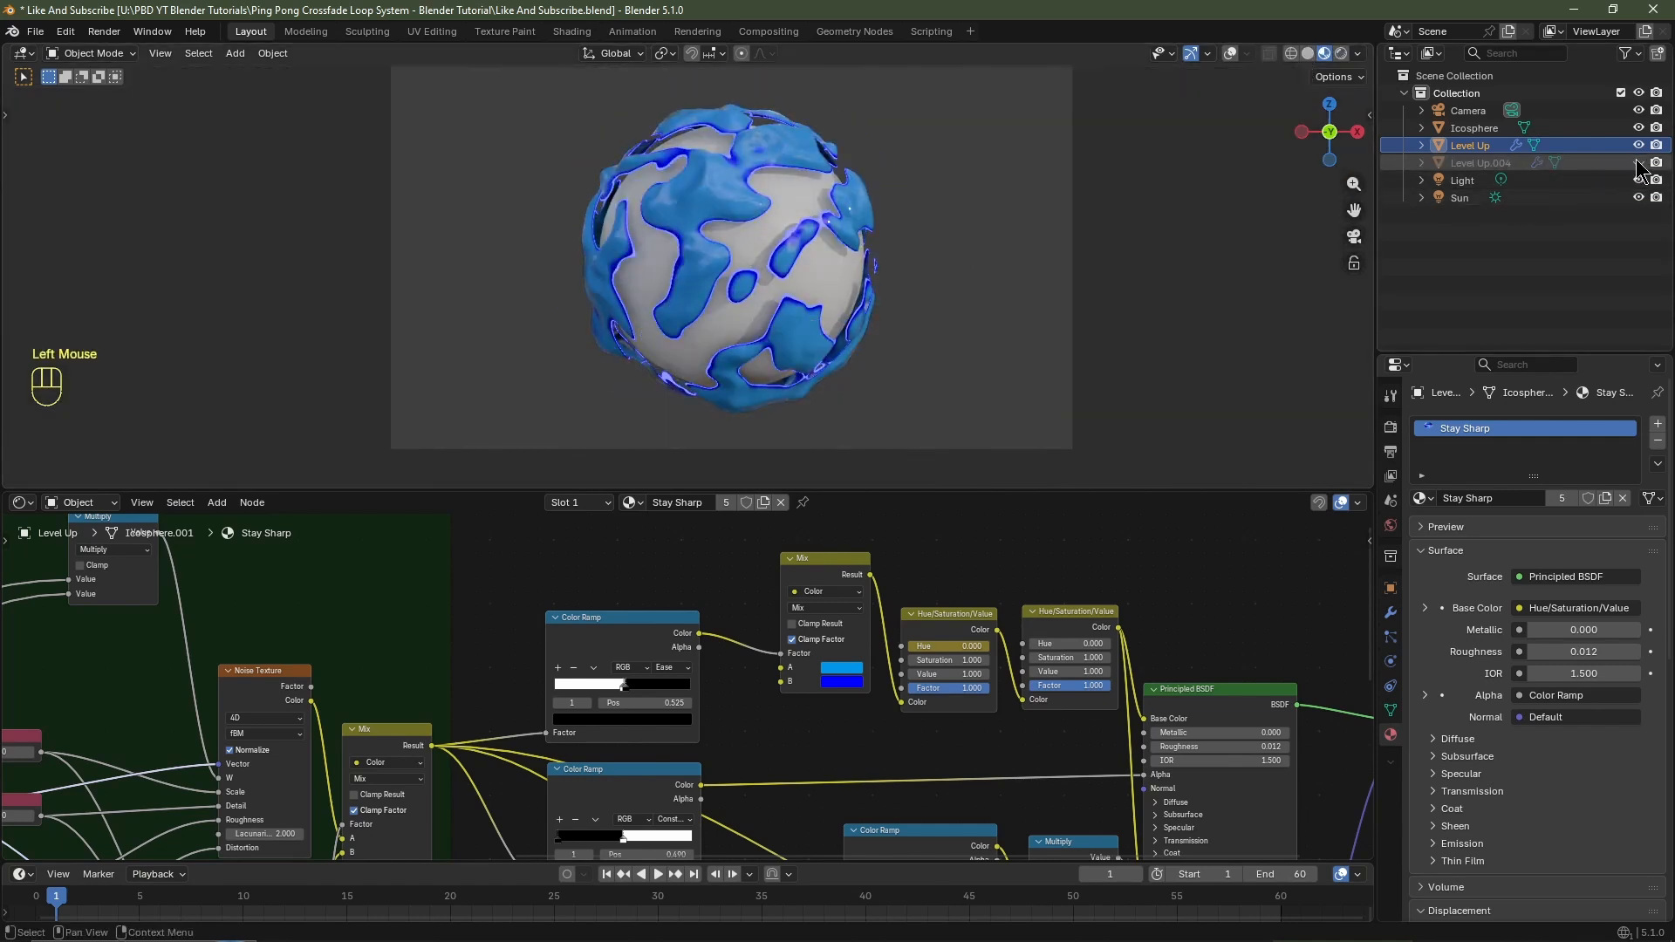
Turn off viewport display for the Level Up sphere's Subdivision modifier.
{"action": "left_click", "coordinate": [1392, 613]}
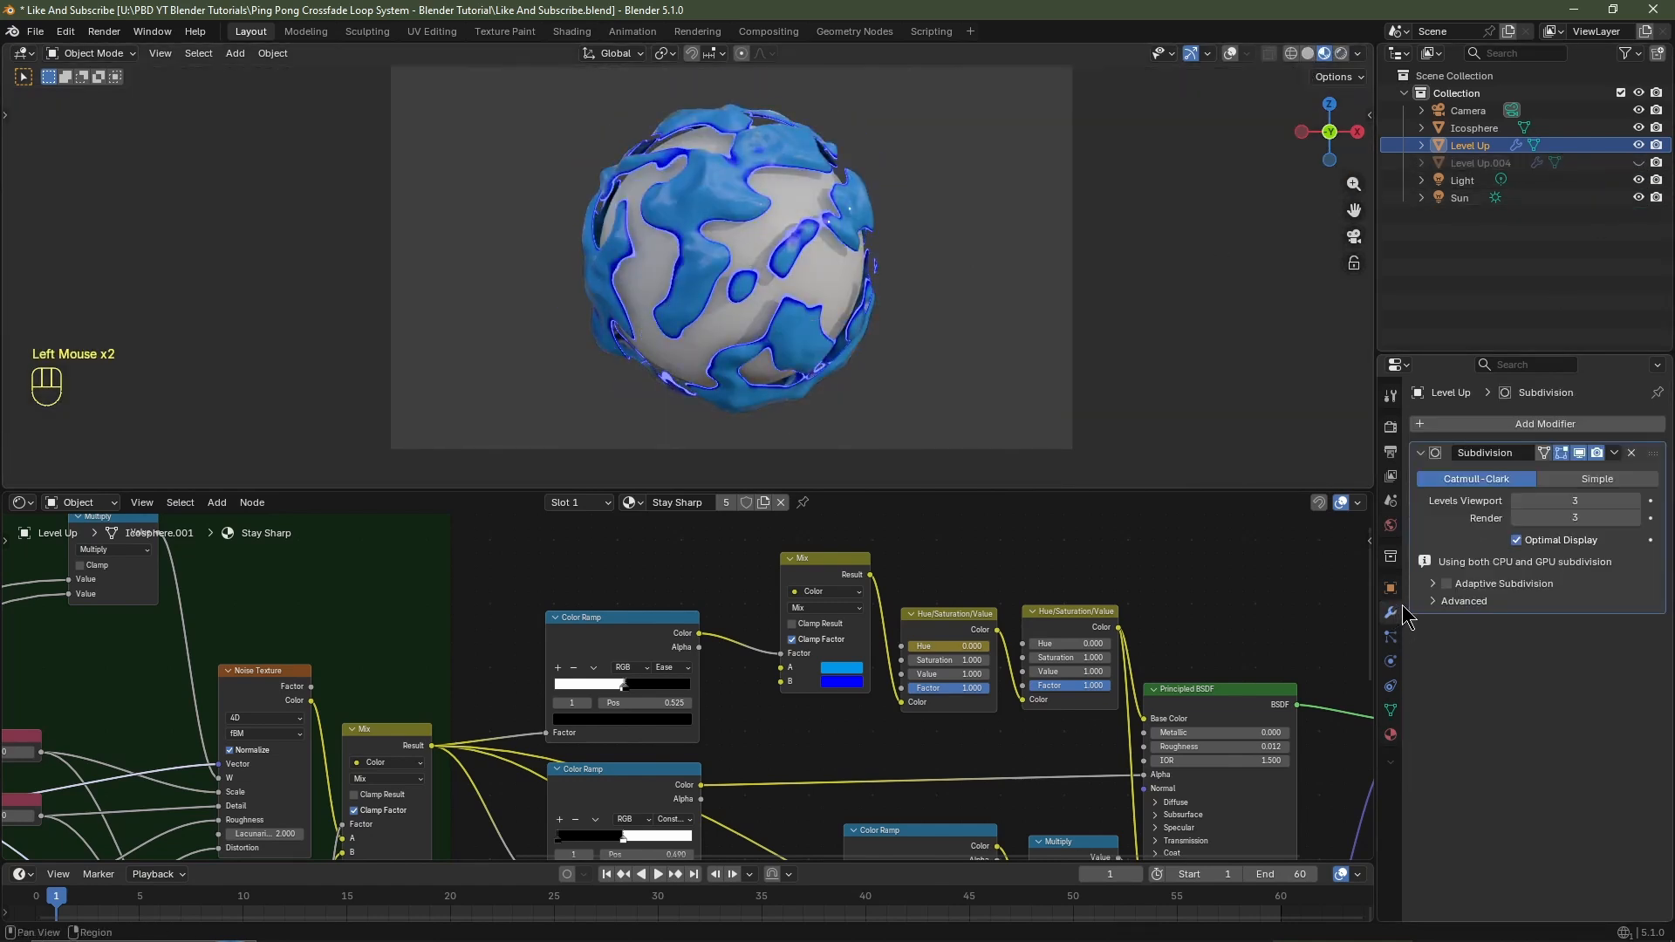
{"action": "left_click", "coordinate": [1582, 453]}
Play the animation briefly to check how the noise pattern moves on the sphere.
{"action": "scroll", "coordinate": [419, 733], "scroll_direction": "down", "scroll_amount": 3}
{"action": "middle_click_drag", "start_coordinate": [349, 743], "coordinate": [656, 697]}
{"action": "scroll", "coordinate": [561, 697], "scroll_direction": "up", "scroll_amount": 2}
{"action": "middle_click_drag", "start_coordinate": [516, 750], "coordinate": [545, 698]}
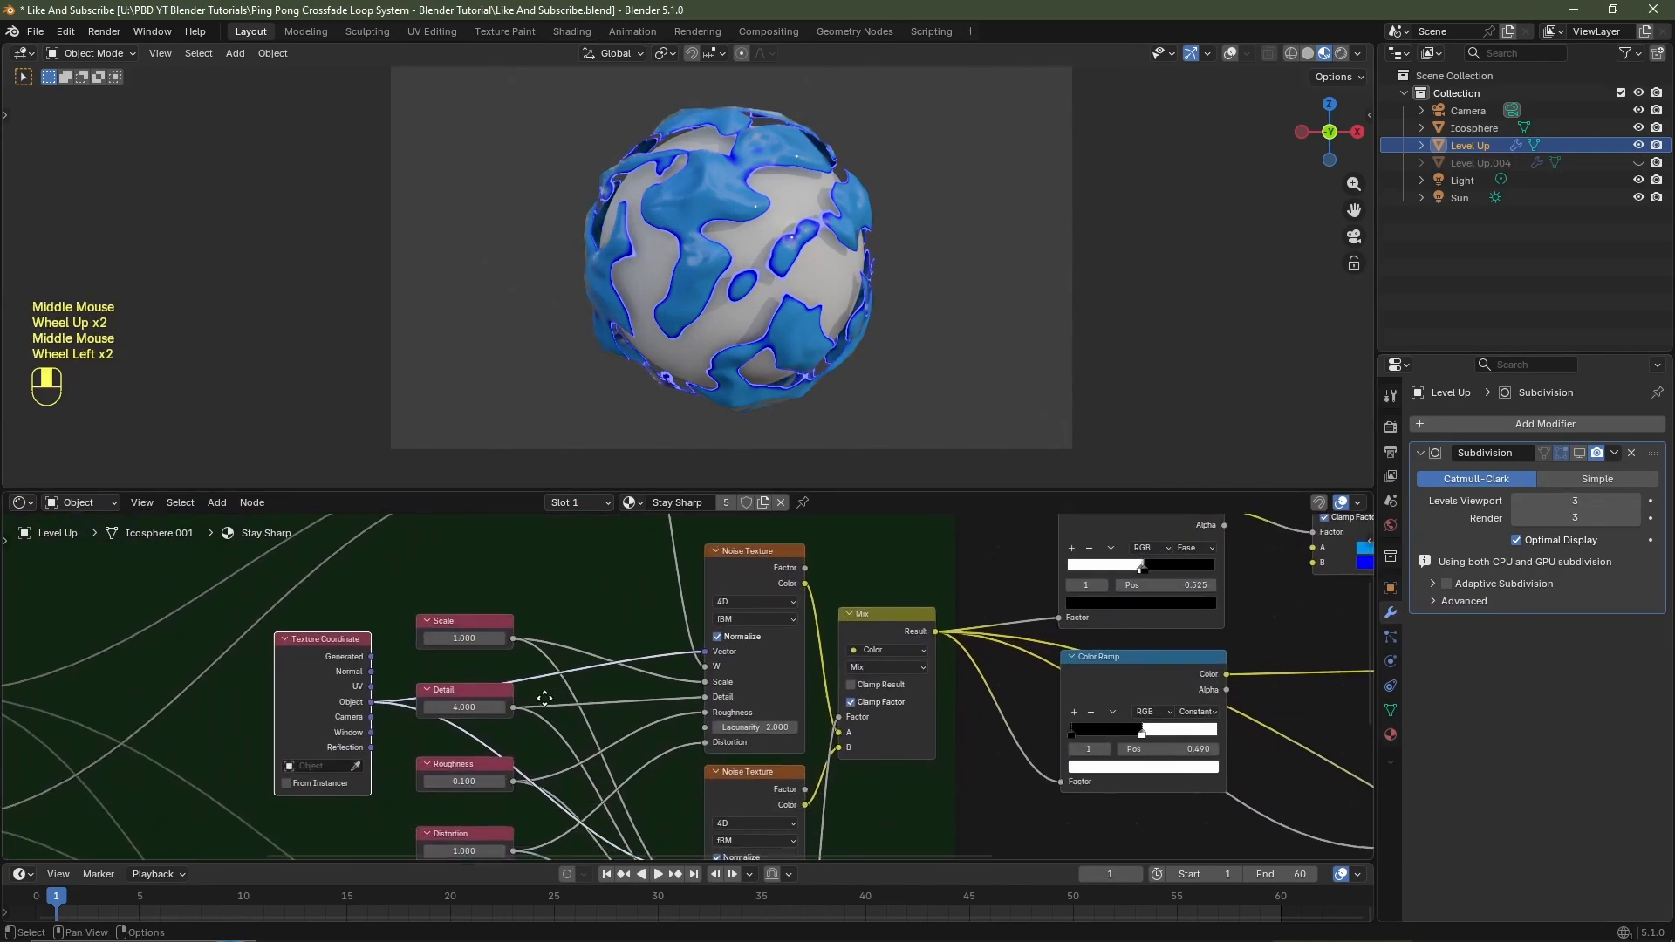
{"action": "scroll", "coordinate": [544, 699], "scroll_direction": "left", "scroll_amount": 2}
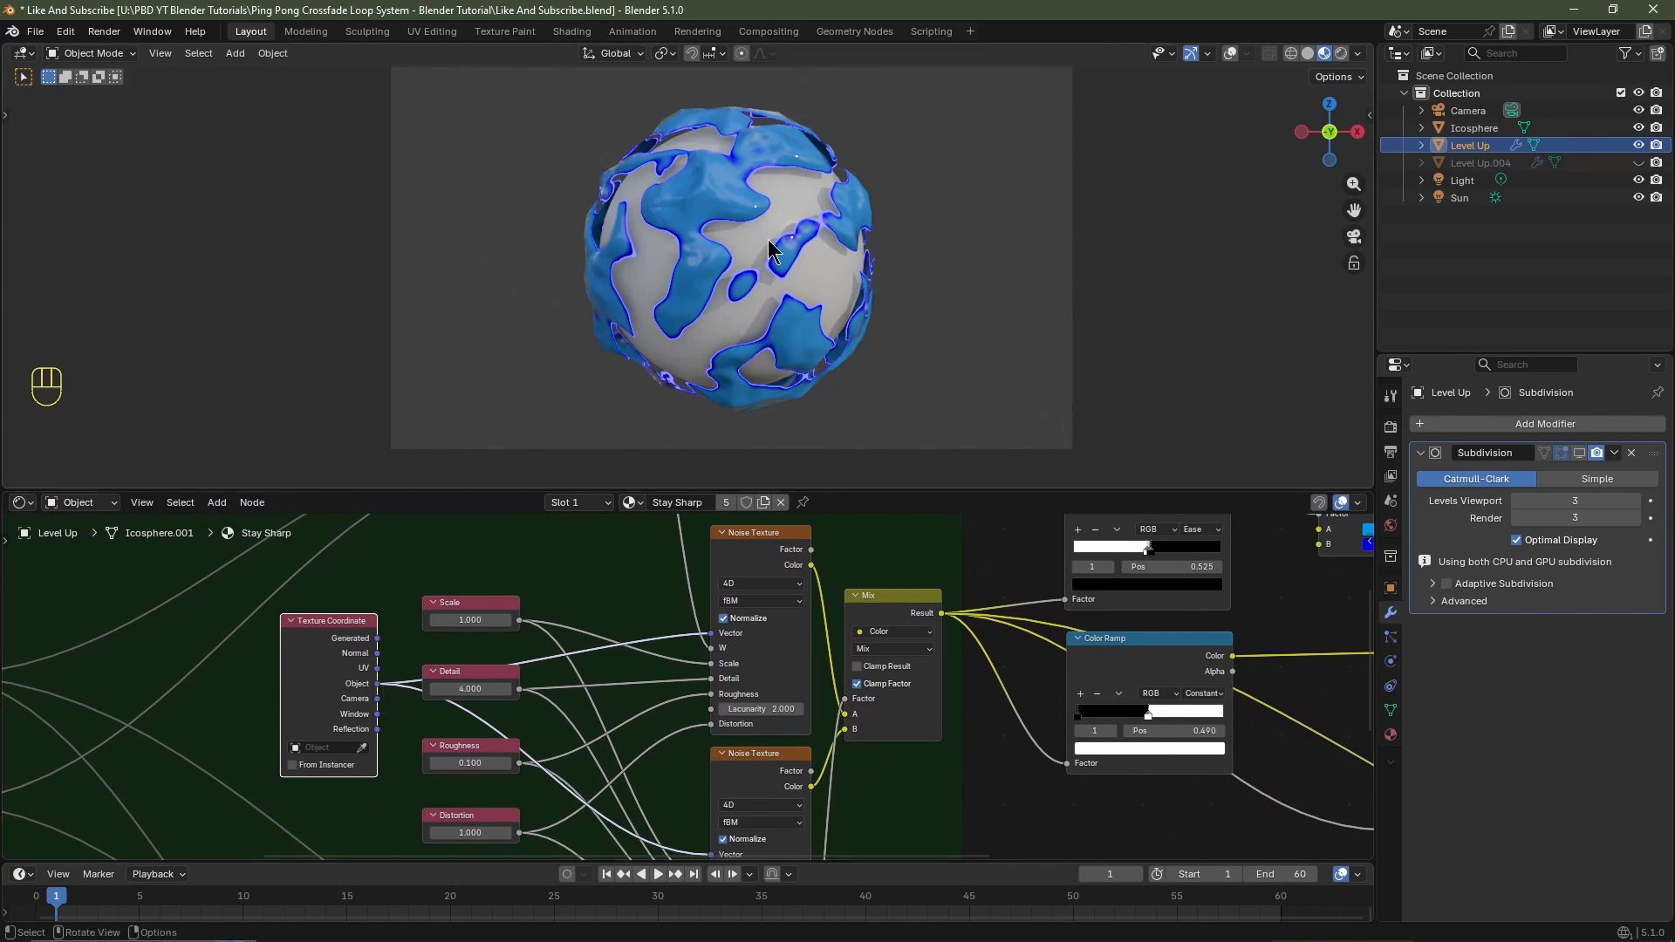
{"action": "key", "text": "space"}
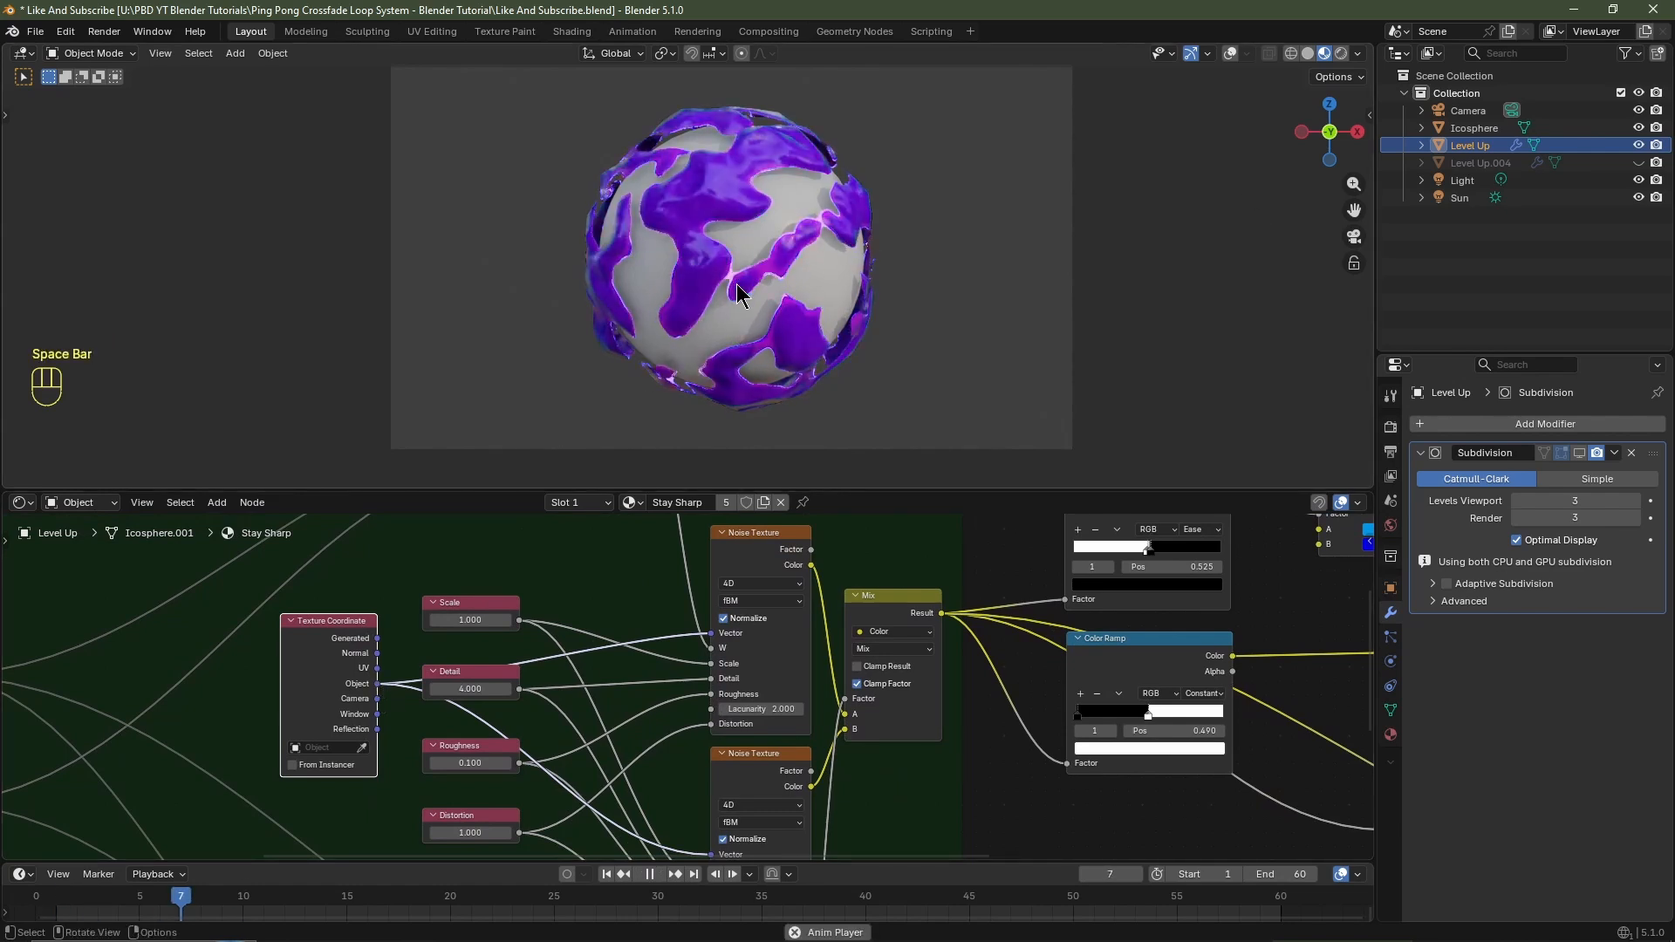
{"action": "key", "text": "space"}
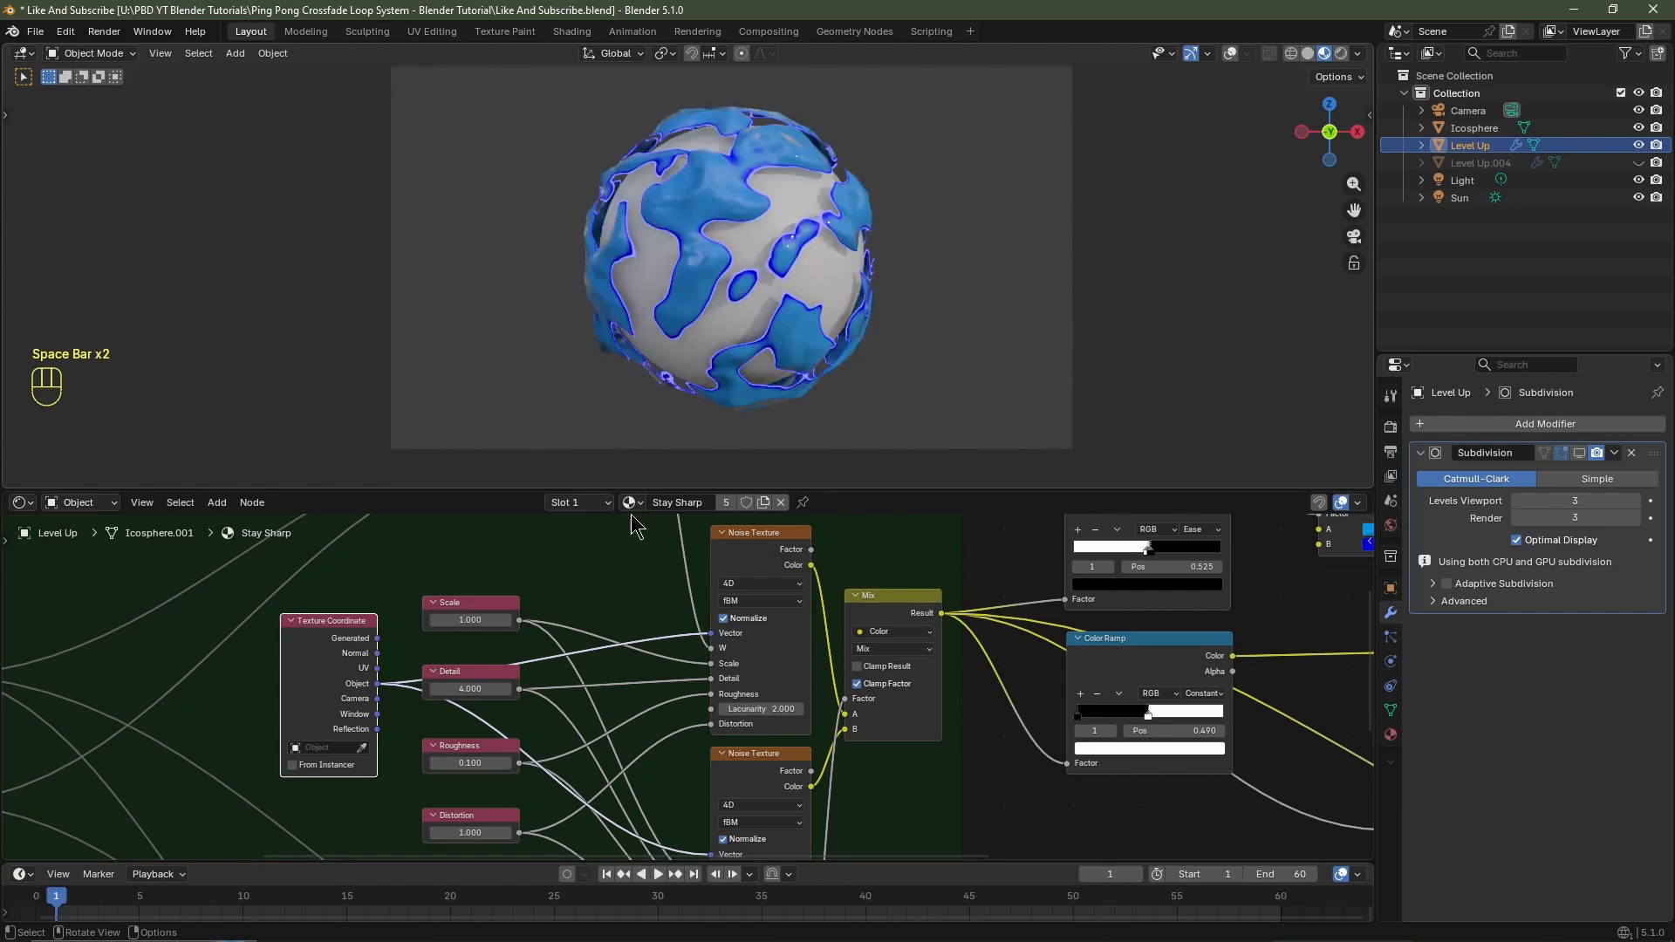
Set the Speed value node of the loop setup to 2.5.
{"action": "middle_click_drag", "start_coordinate": [104, 812], "coordinate": [591, 658]}
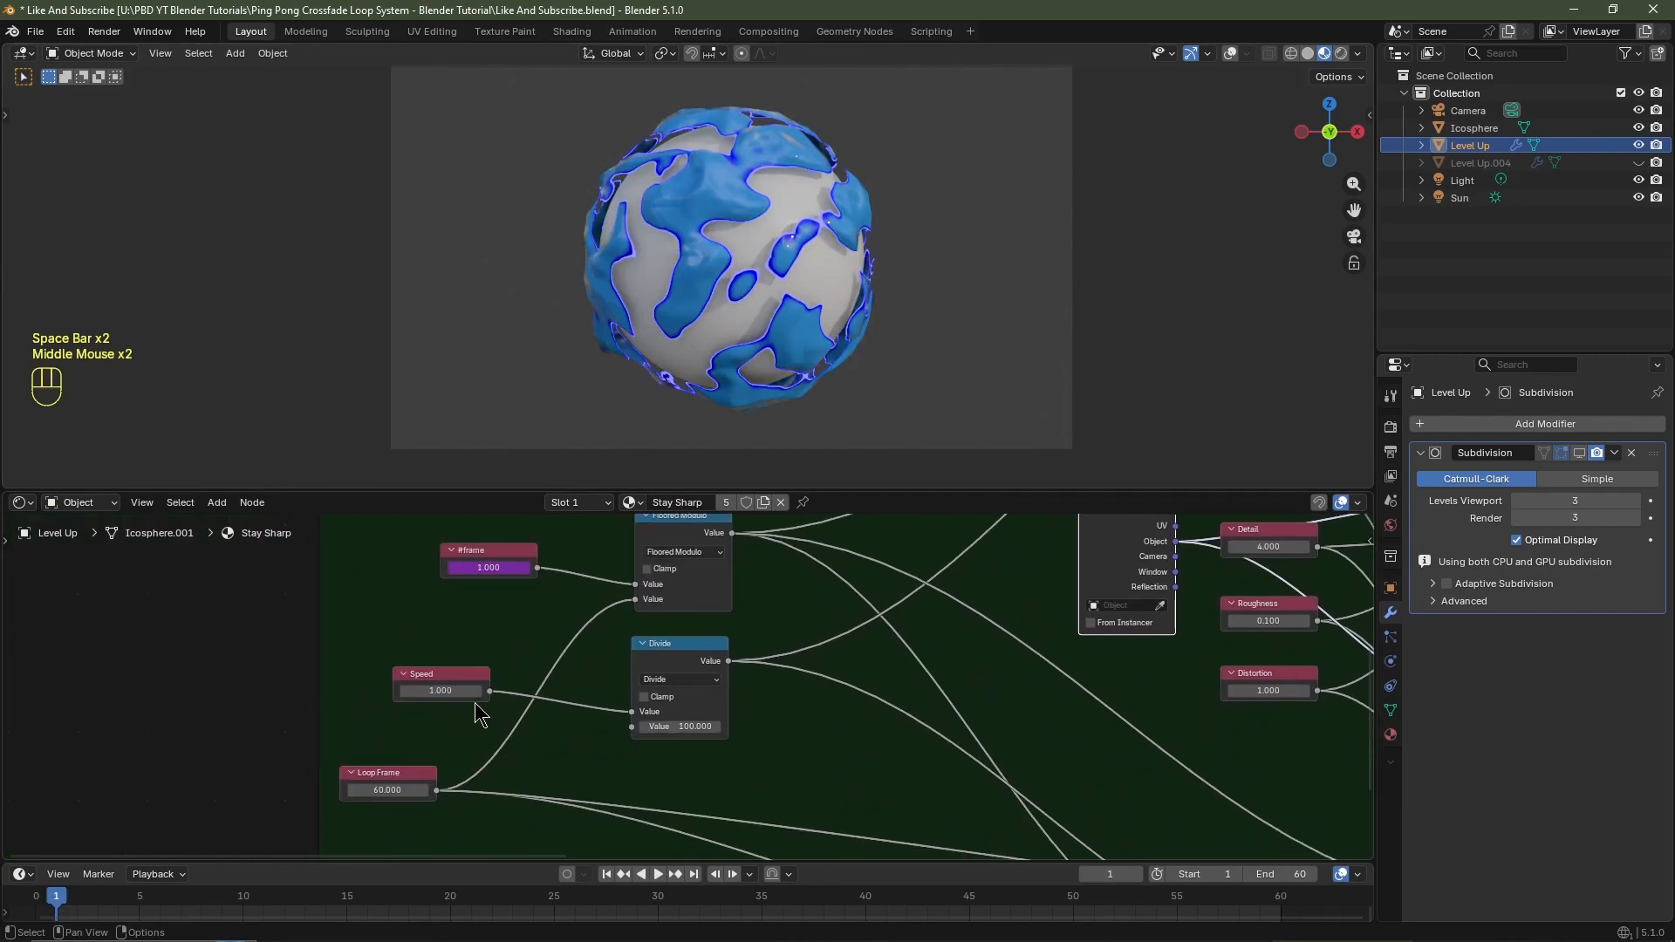
{"action": "left_click", "coordinate": [437, 692]}
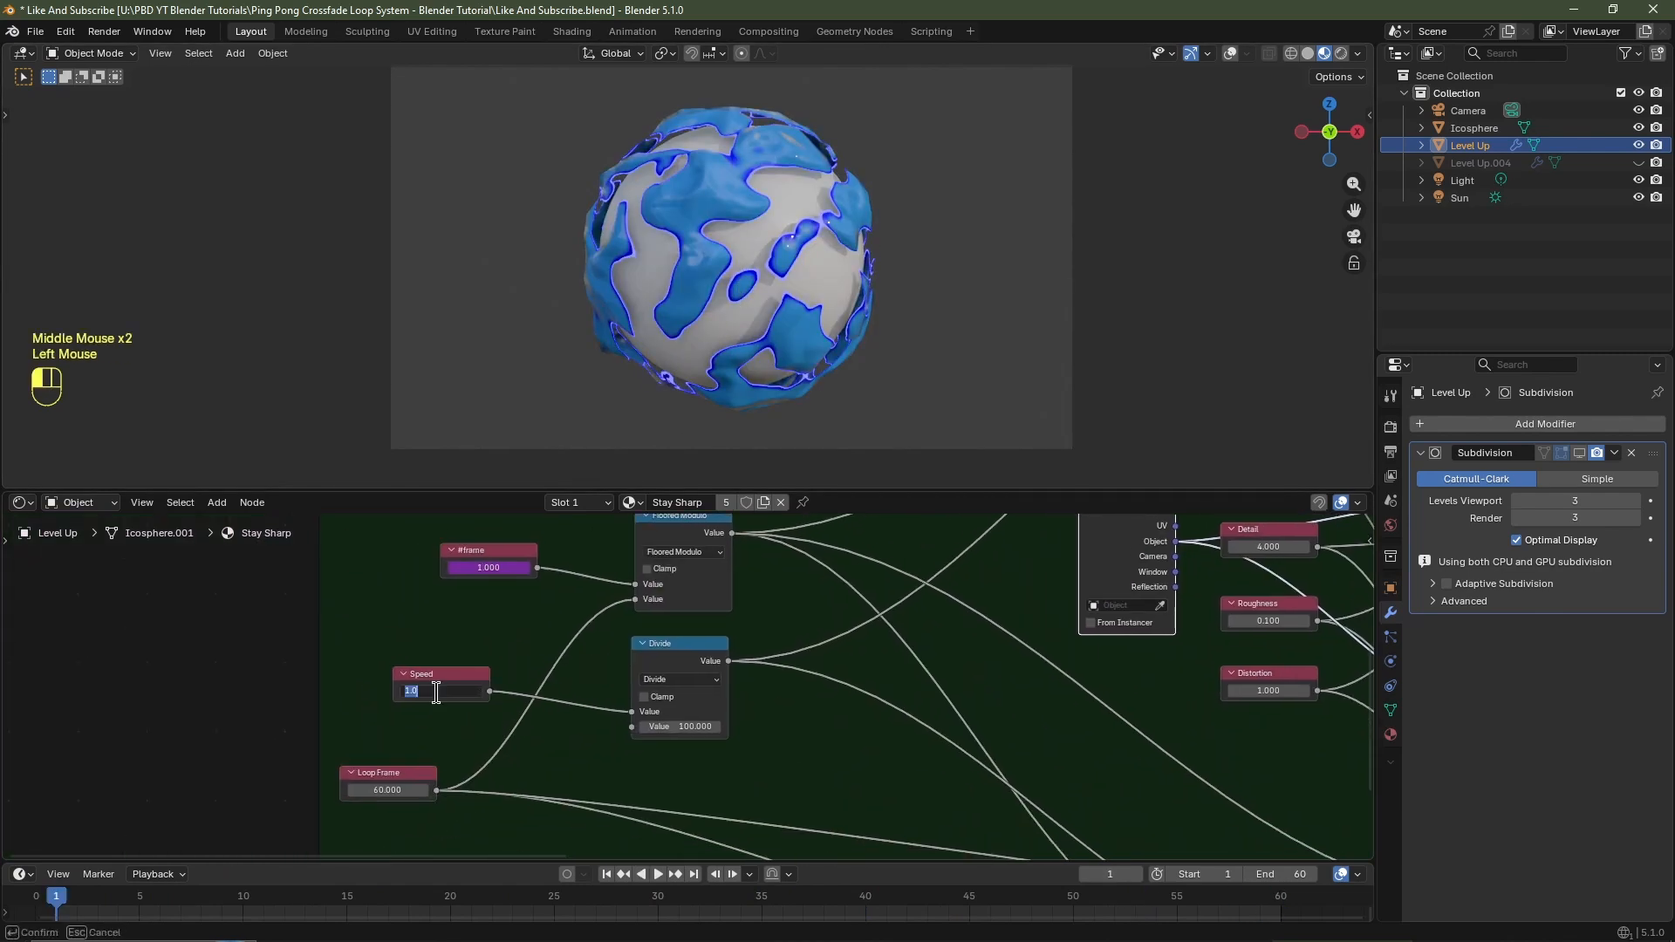
{"action": "type", "text": "2.5"}
{"action": "left_click", "coordinate": [835, 217]}
Play back the loop to judge the motion at the new Speed, and stop playback.
{"action": "key", "text": "space"}
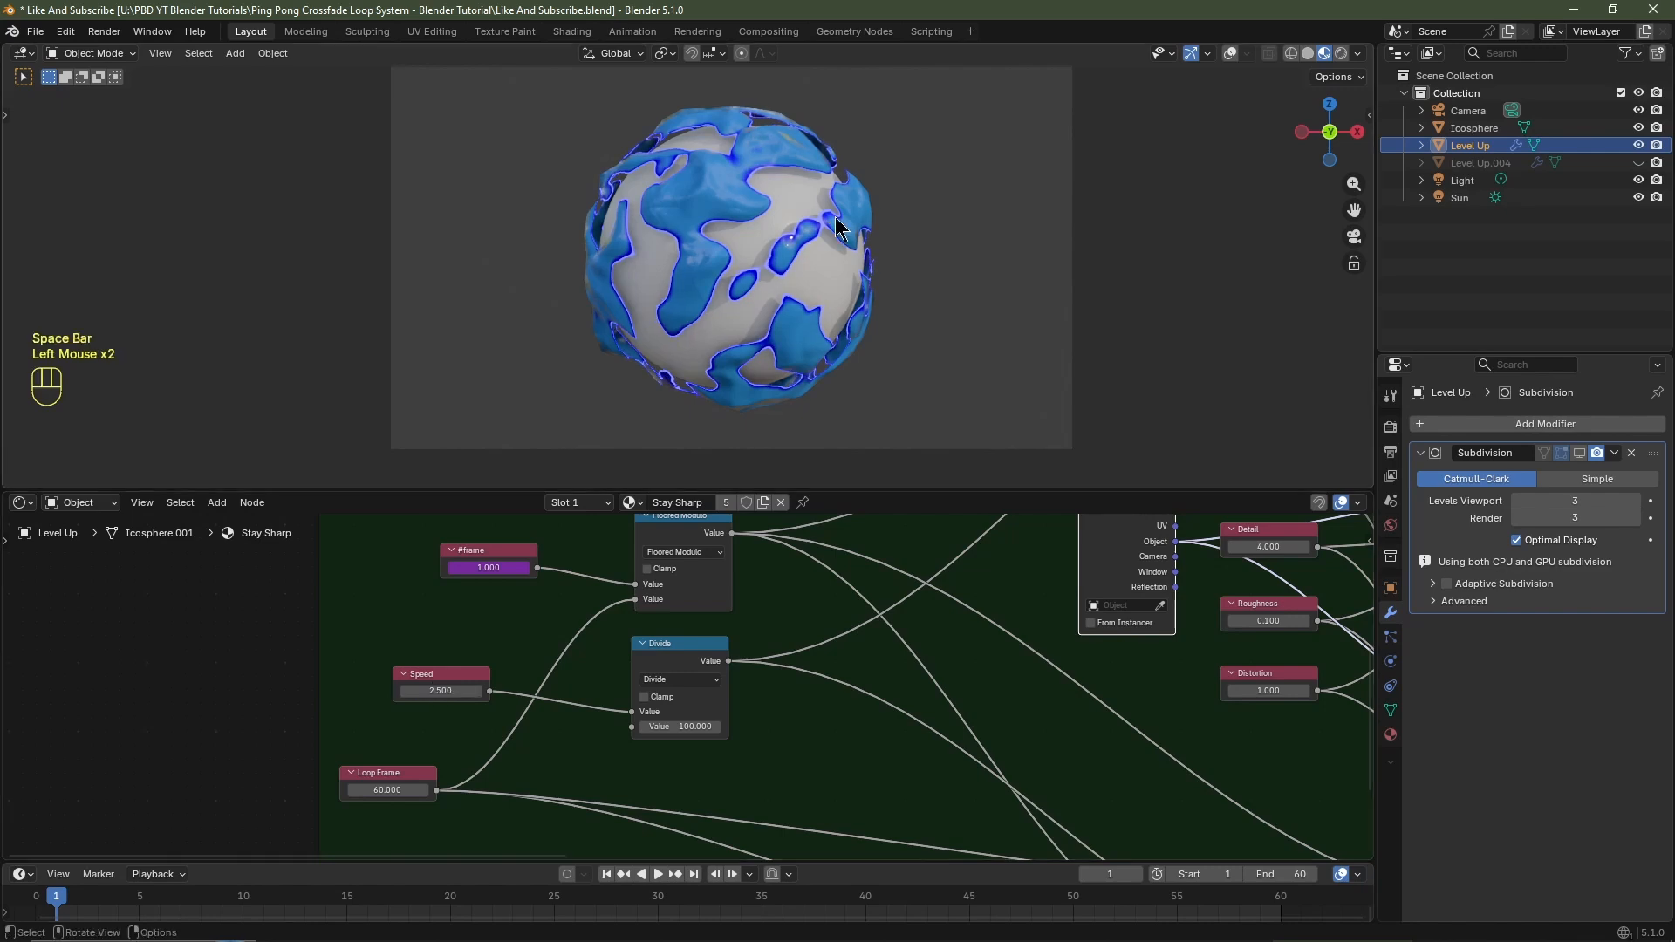
{"action": "key", "text": "space"}
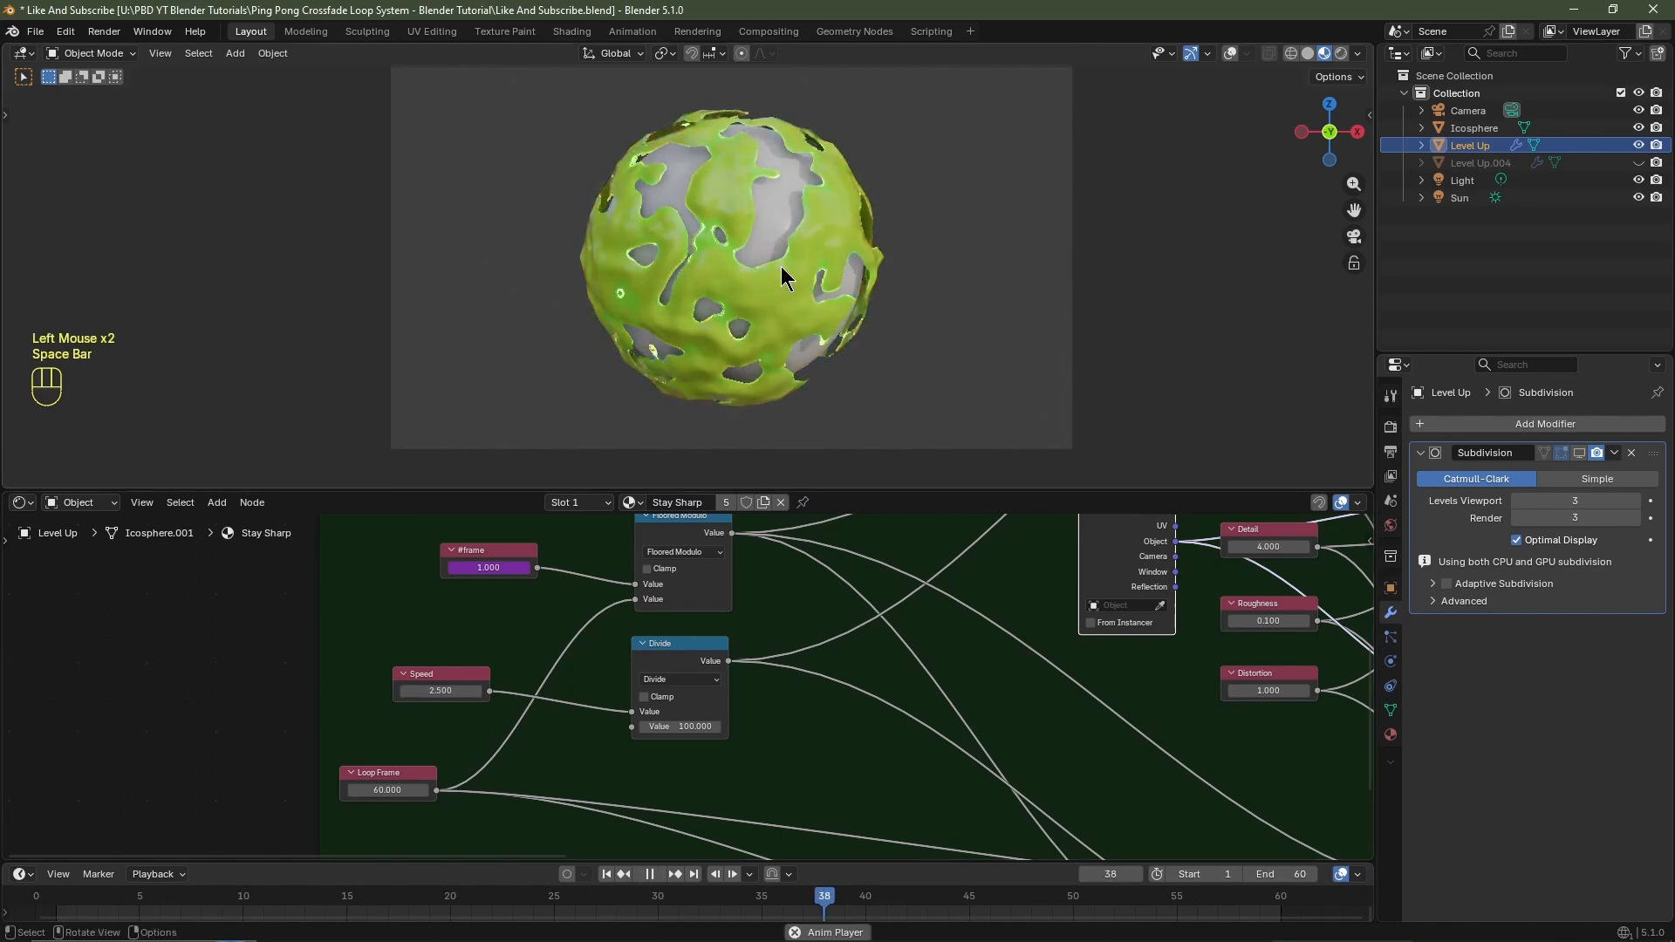
{"action": "key", "text": "space"}
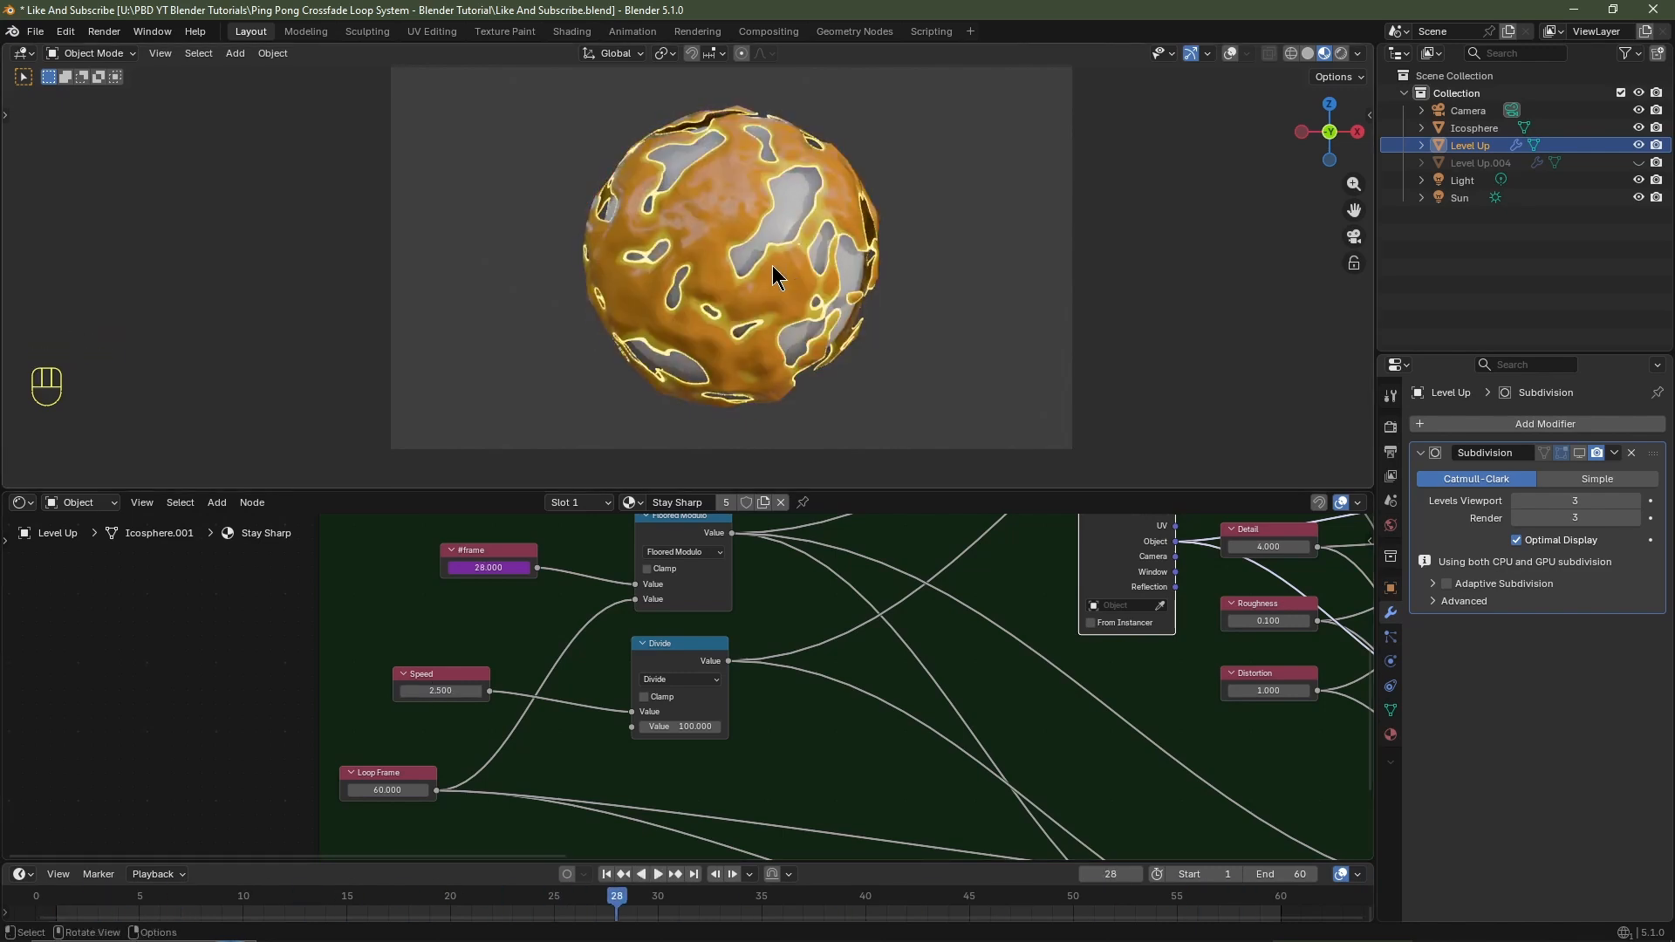
Set the Loop Frame value node to 120.
{"action": "left_click", "coordinate": [393, 790]}
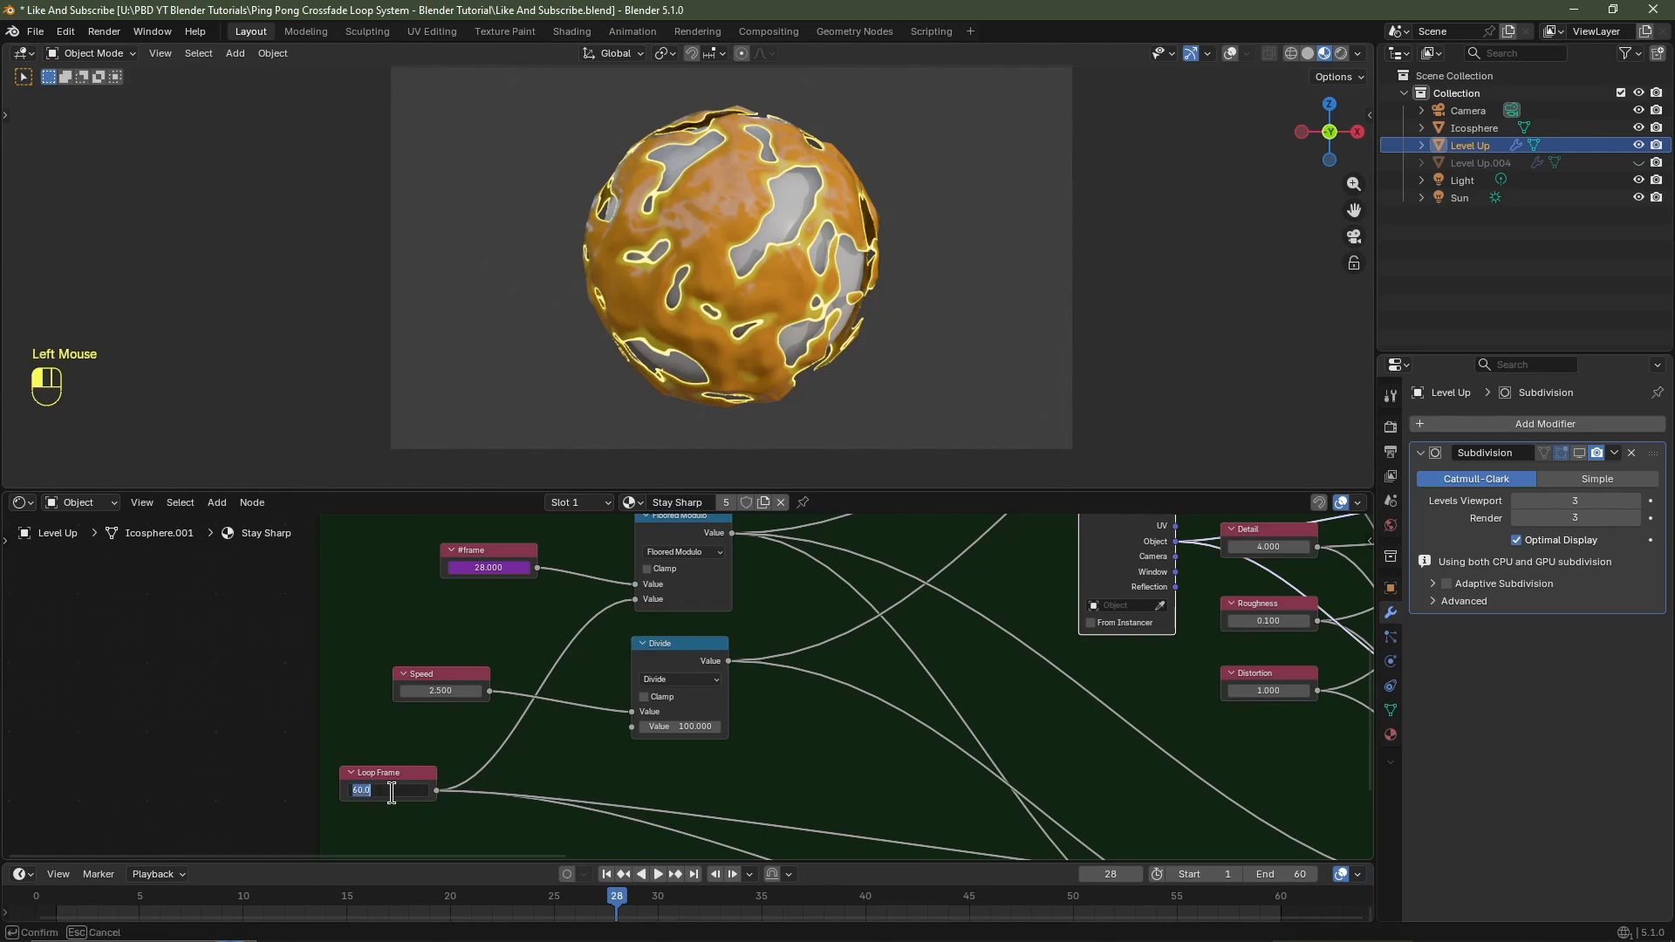
{"action": "type", "text": "120"}
{"action": "key", "text": "Return"}
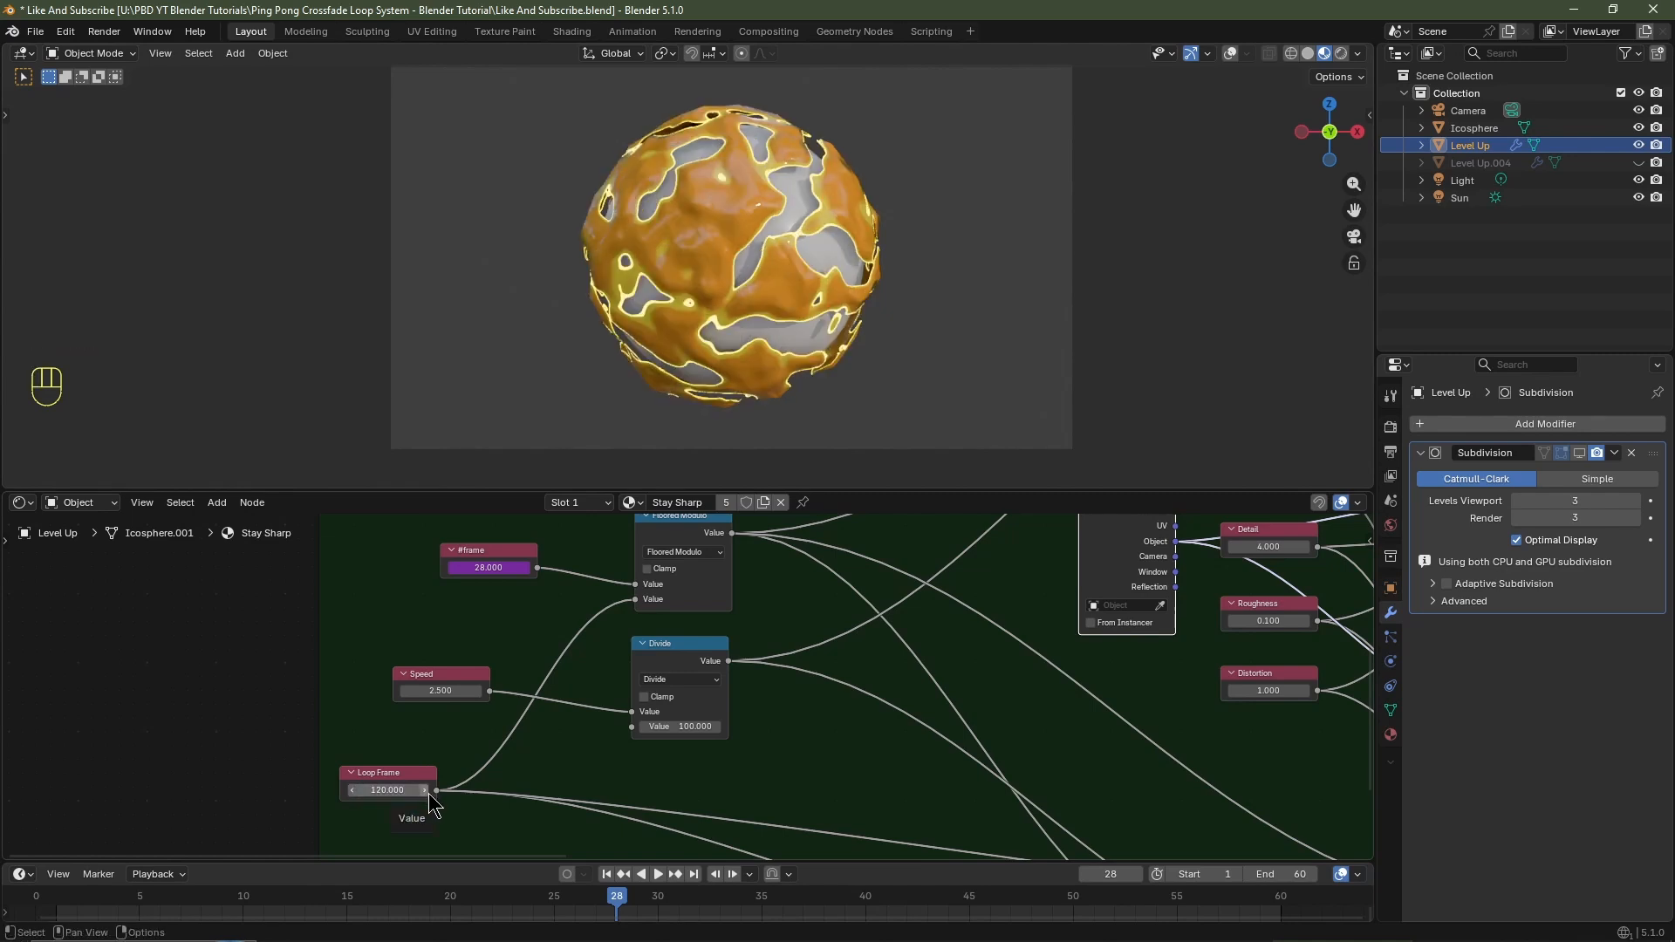
Set the scene's end frame to 120 and play the longer loop.
{"action": "left_click", "coordinate": [1295, 876]}
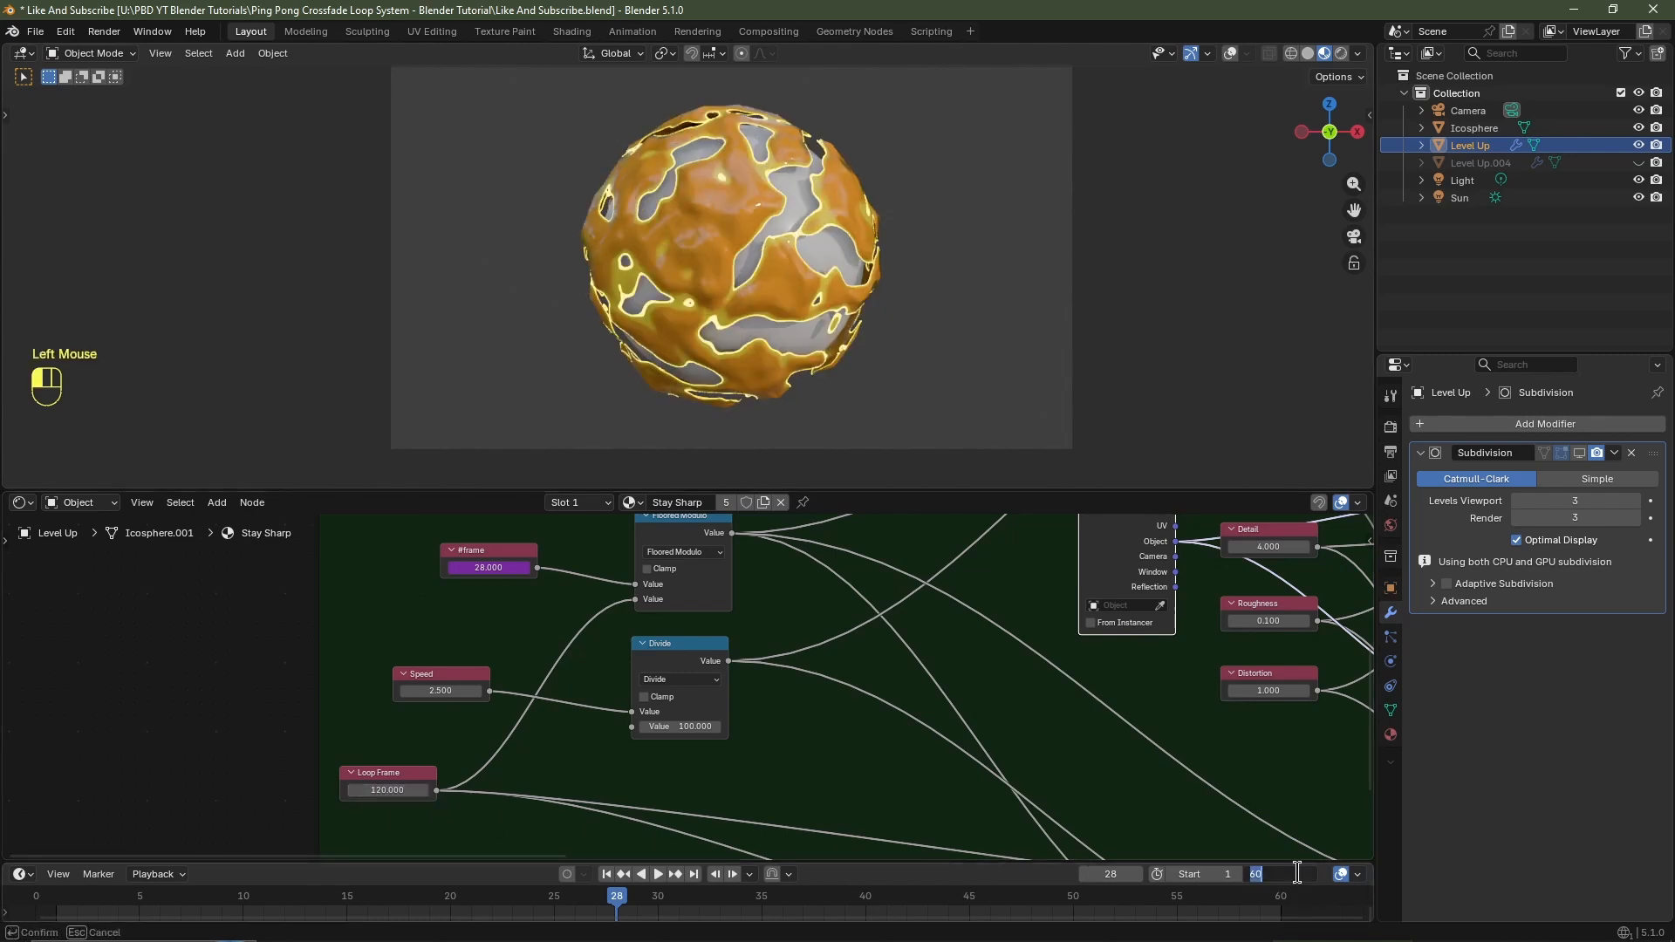
{"action": "type", "text": "120"}
{"action": "key", "text": "Return"}
{"action": "key", "text": "space"}
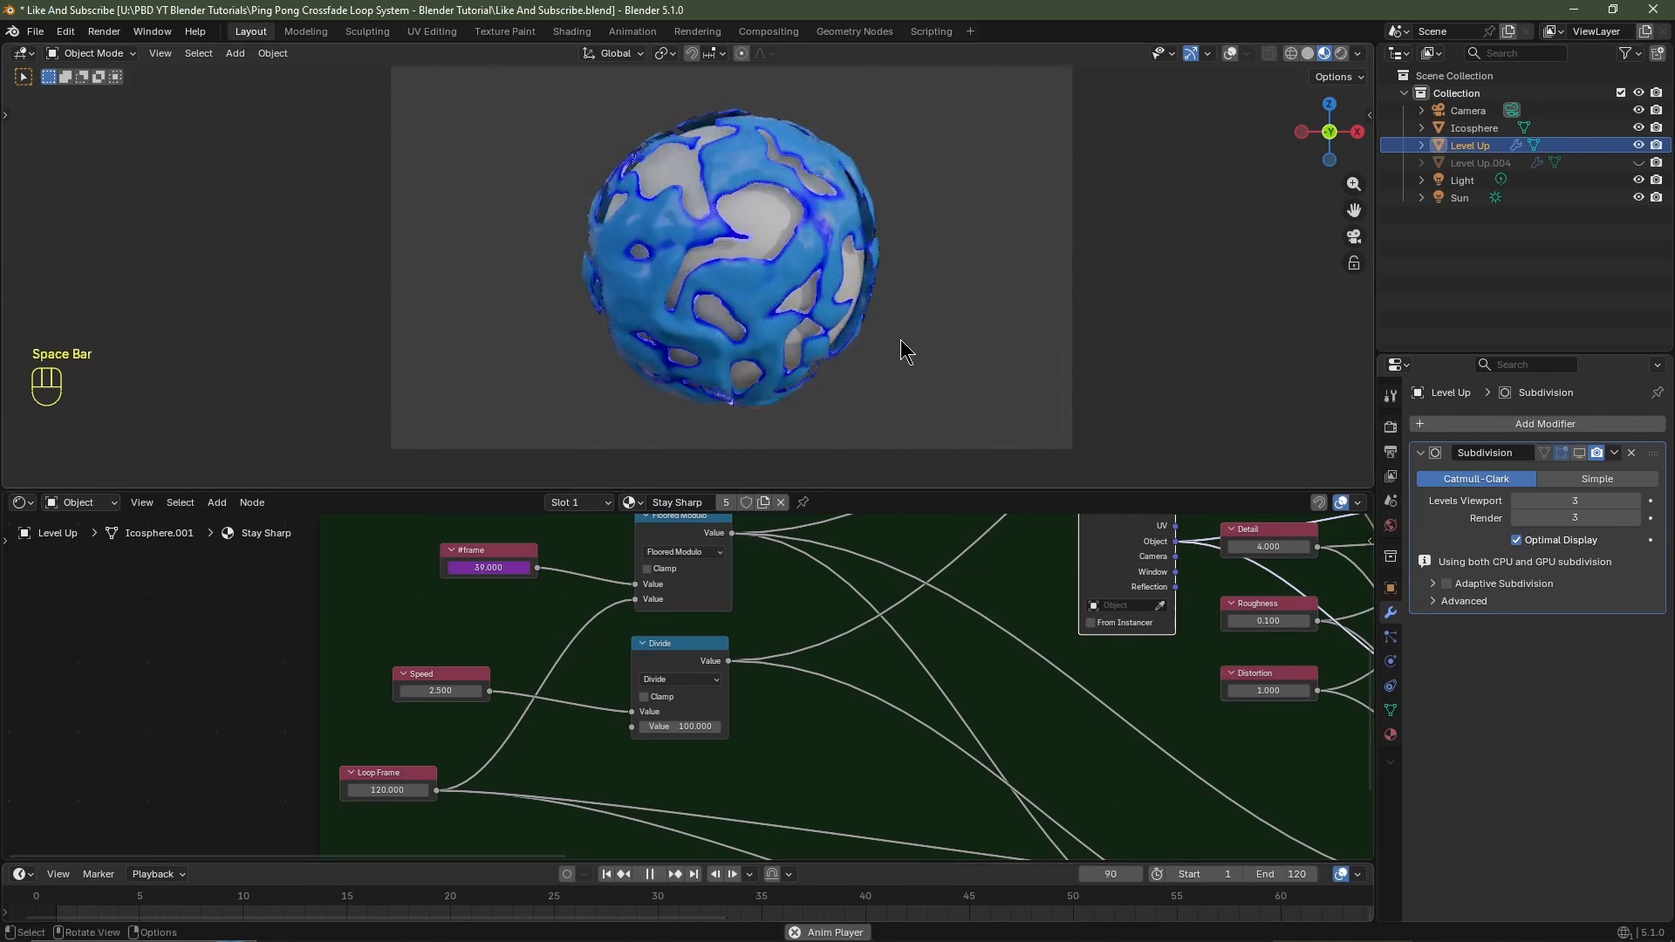
Move the last Hue keyframe of the first Hue/Saturation/Value node to frame 120 and play back the loop.
{"action": "key", "text": "space"}
{"action": "scroll", "coordinate": [615, 608], "scroll_direction": "up", "scroll_amount": 2}
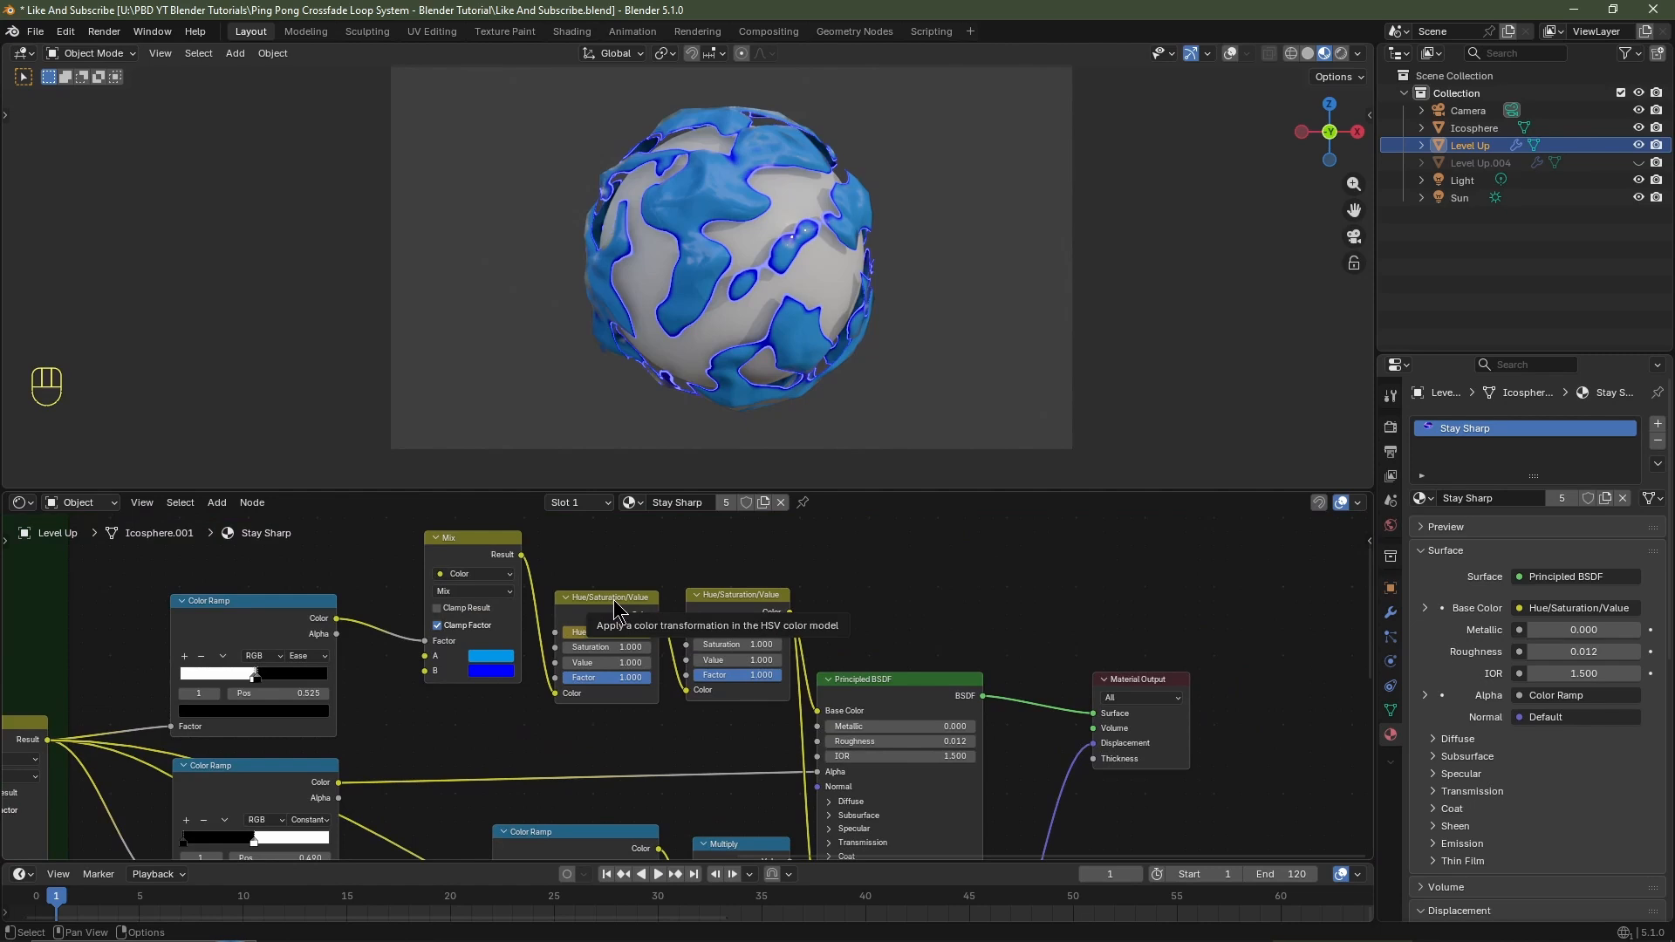
{"action": "left_click", "coordinate": [615, 606]}
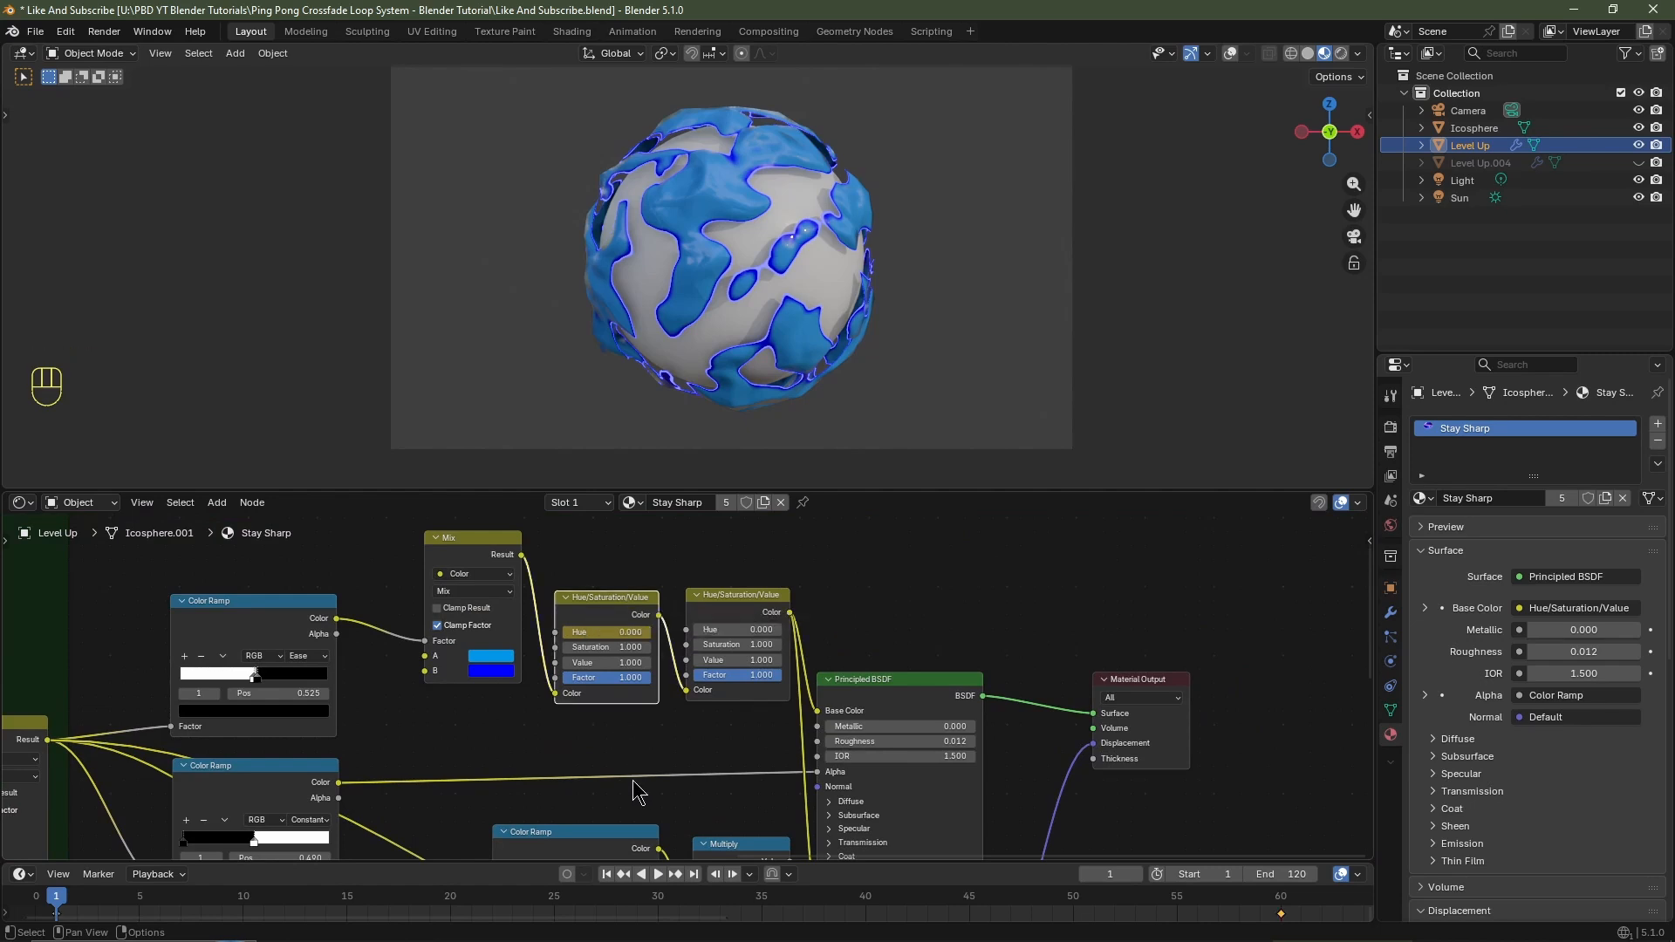
{"action": "left_click", "coordinate": [678, 874]}
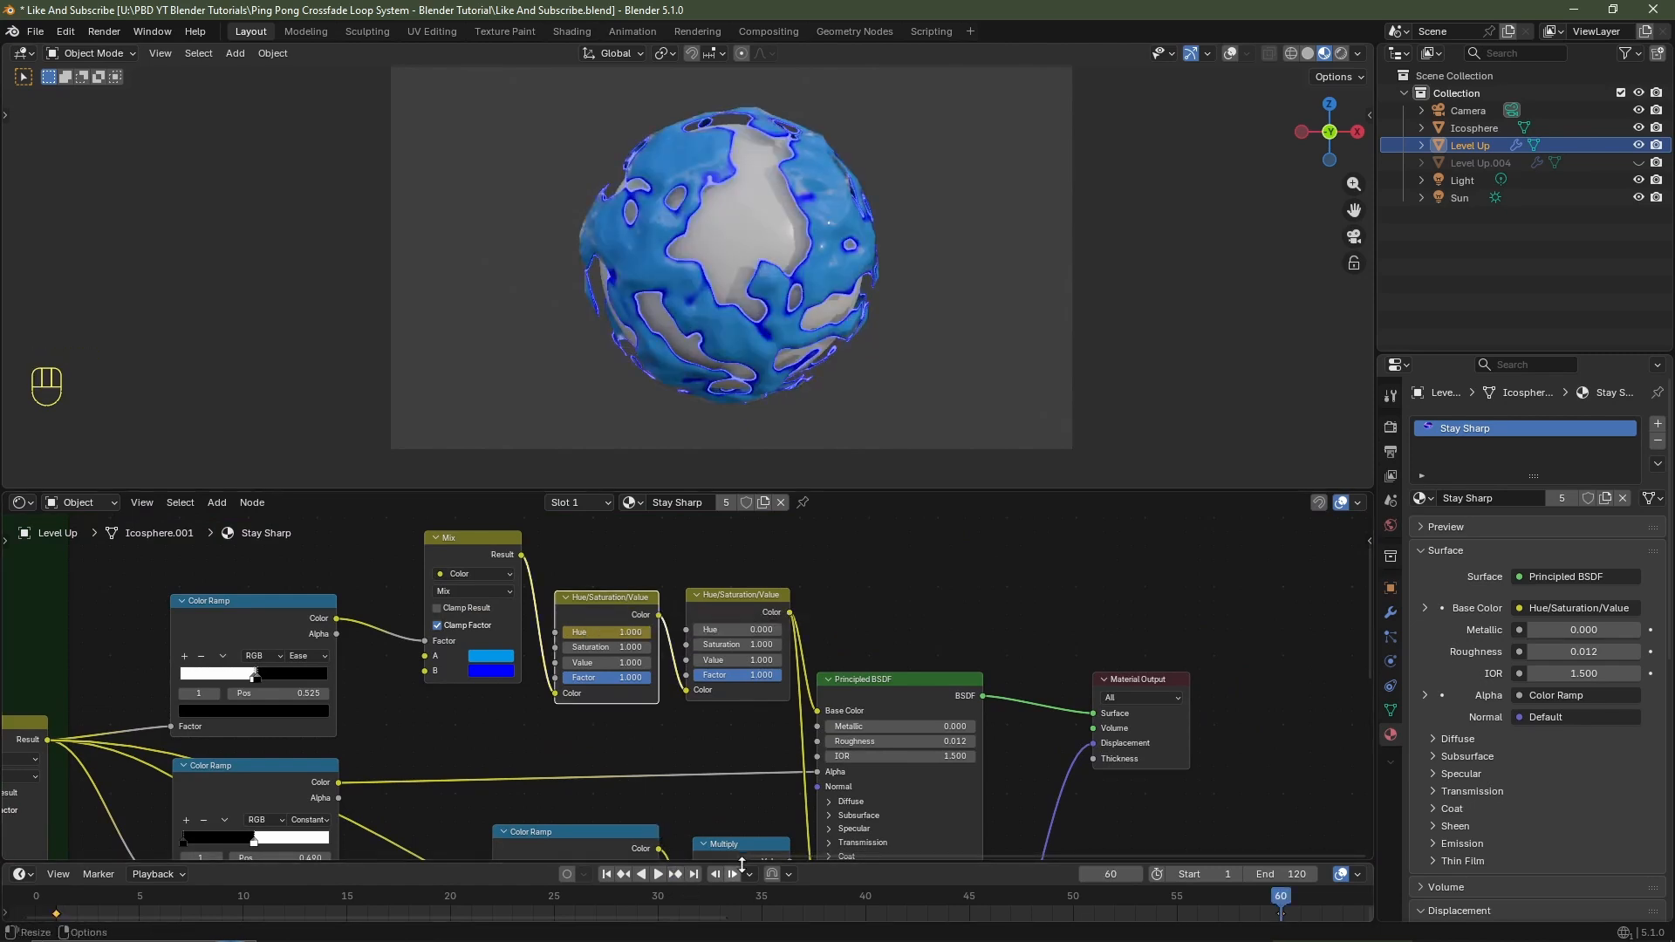
{"action": "left_click_drag", "start_coordinate": [737, 863], "coordinate": [736, 774]}
{"action": "middle_click_drag", "start_coordinate": [1226, 832], "coordinate": [516, 864]}
{"action": "scroll", "coordinate": [643, 899], "scroll_direction": "left", "scroll_amount": 3}
{"action": "scroll", "coordinate": [643, 898], "scroll_direction": "up", "scroll_amount": 3}
{"action": "left_click_drag", "start_coordinate": [643, 889], "coordinate": [497, 809]}
{"action": "middle_click_drag", "start_coordinate": [1096, 860], "coordinate": [1094, 860]}
{"action": "middle_click_drag", "start_coordinate": [1094, 860], "coordinate": [896, 860]}
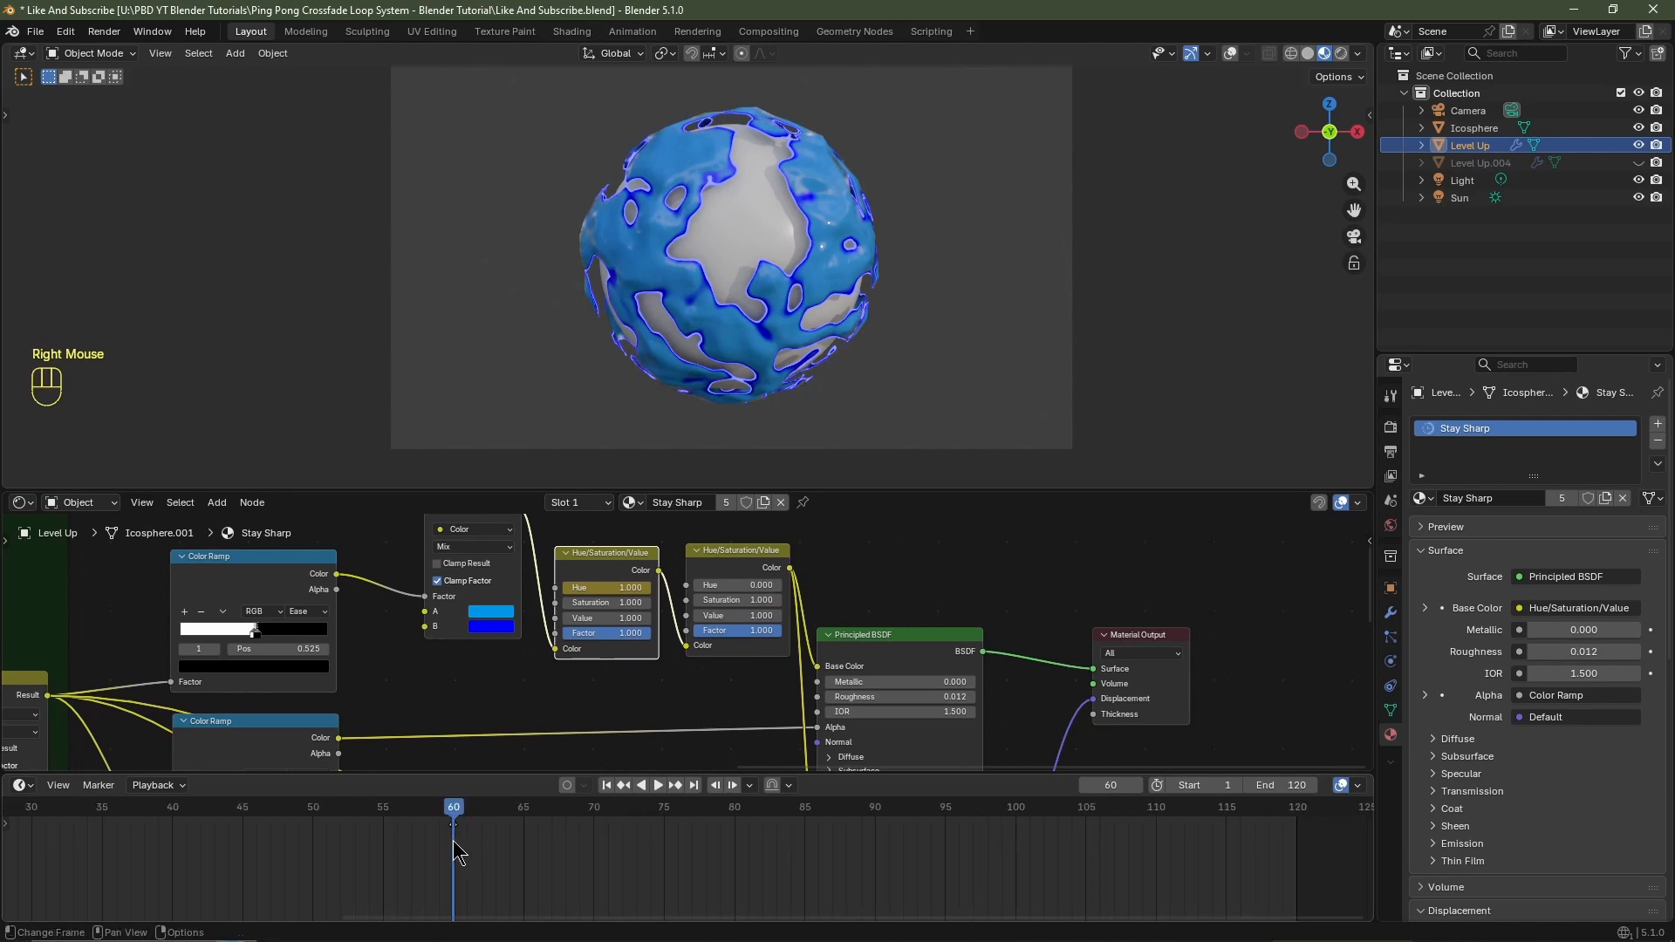
{"action": "key", "text": "g"}
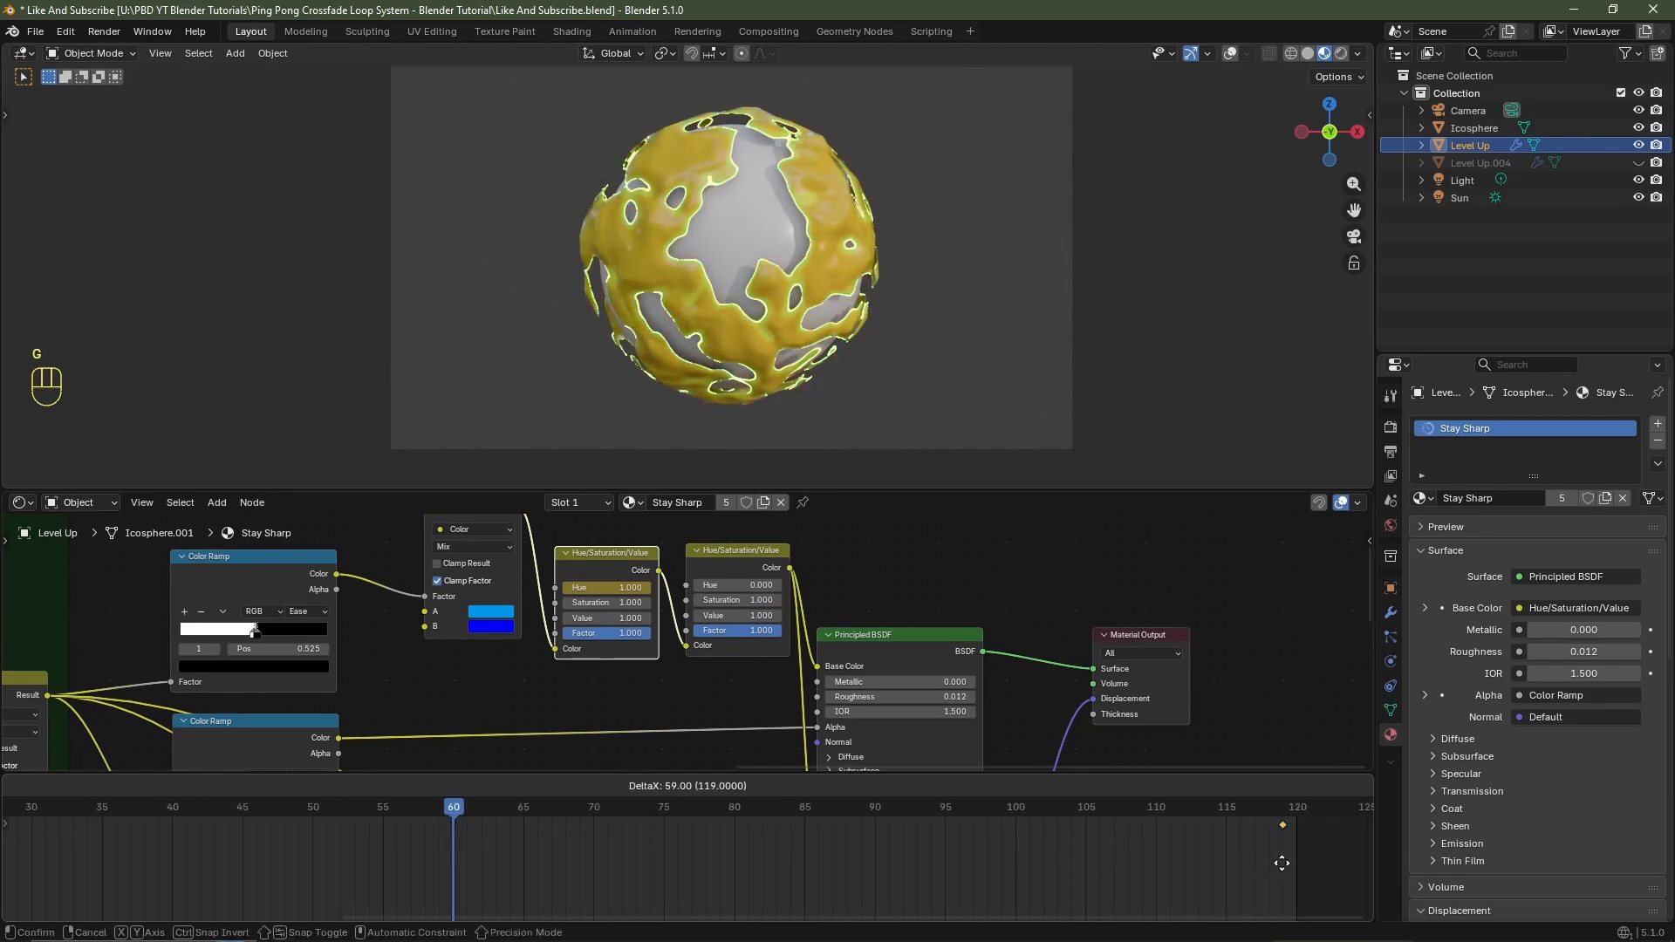
{"action": "left_click", "coordinate": [1291, 860]}
{"action": "middle_click_drag", "start_coordinate": [1253, 855], "coordinate": [736, 831]}
{"action": "scroll", "coordinate": [821, 857], "scroll_direction": "up", "scroll_amount": 3}
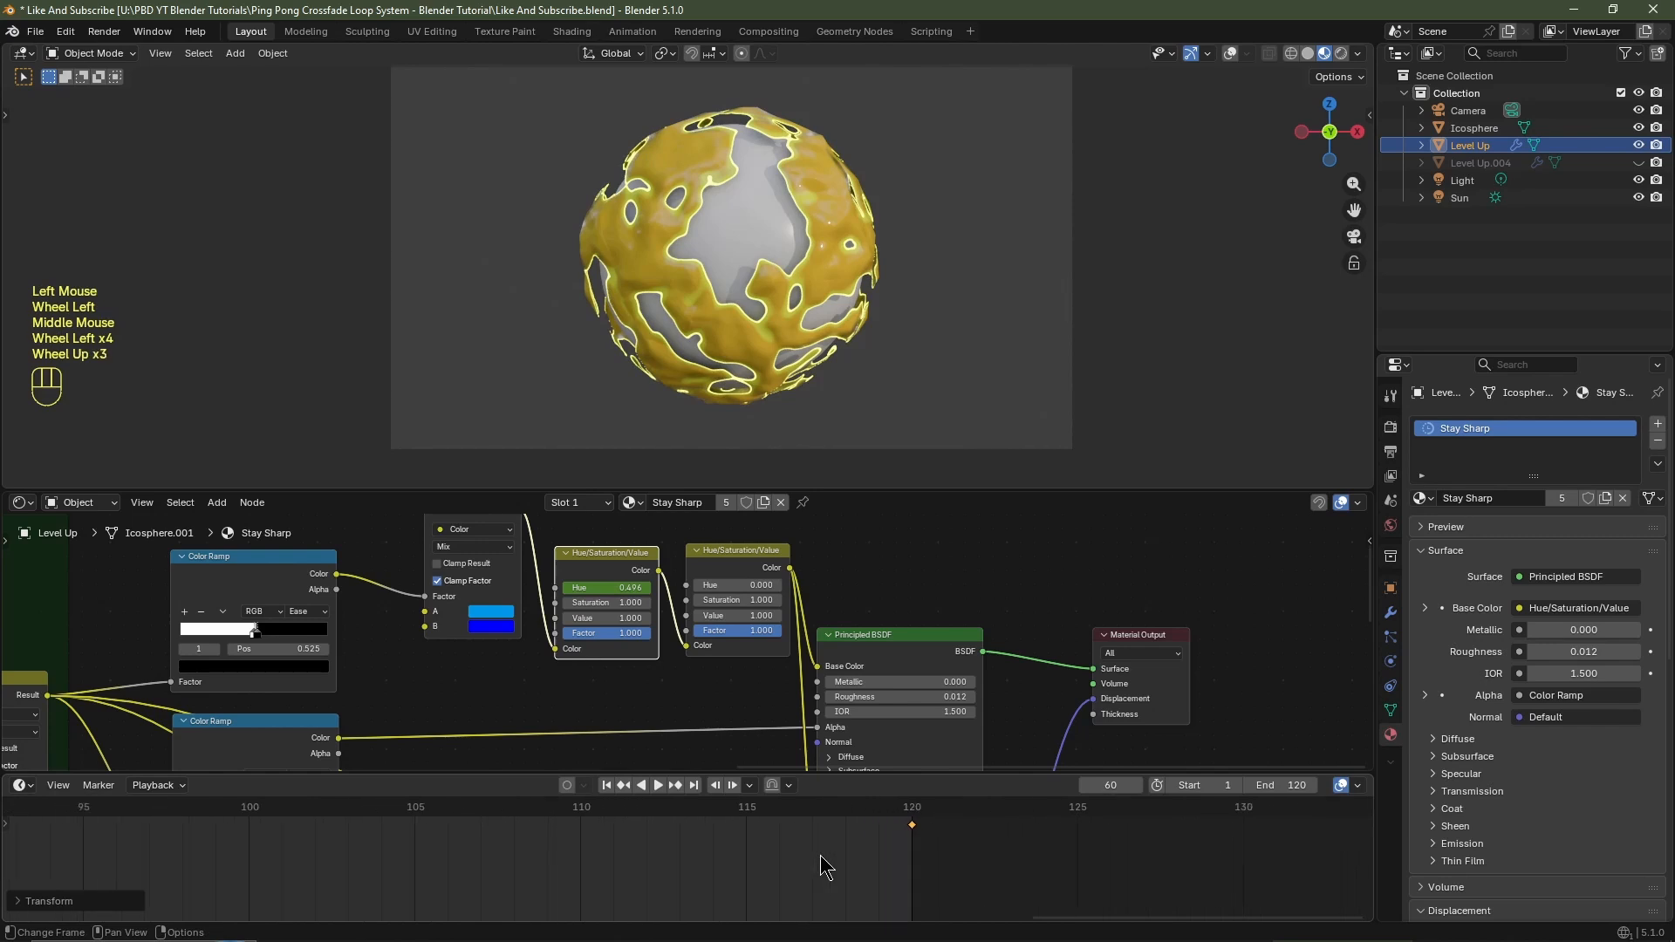
{"action": "scroll", "coordinate": [785, 877], "scroll_direction": "down", "scroll_amount": 8}
{"action": "key", "text": "space"}
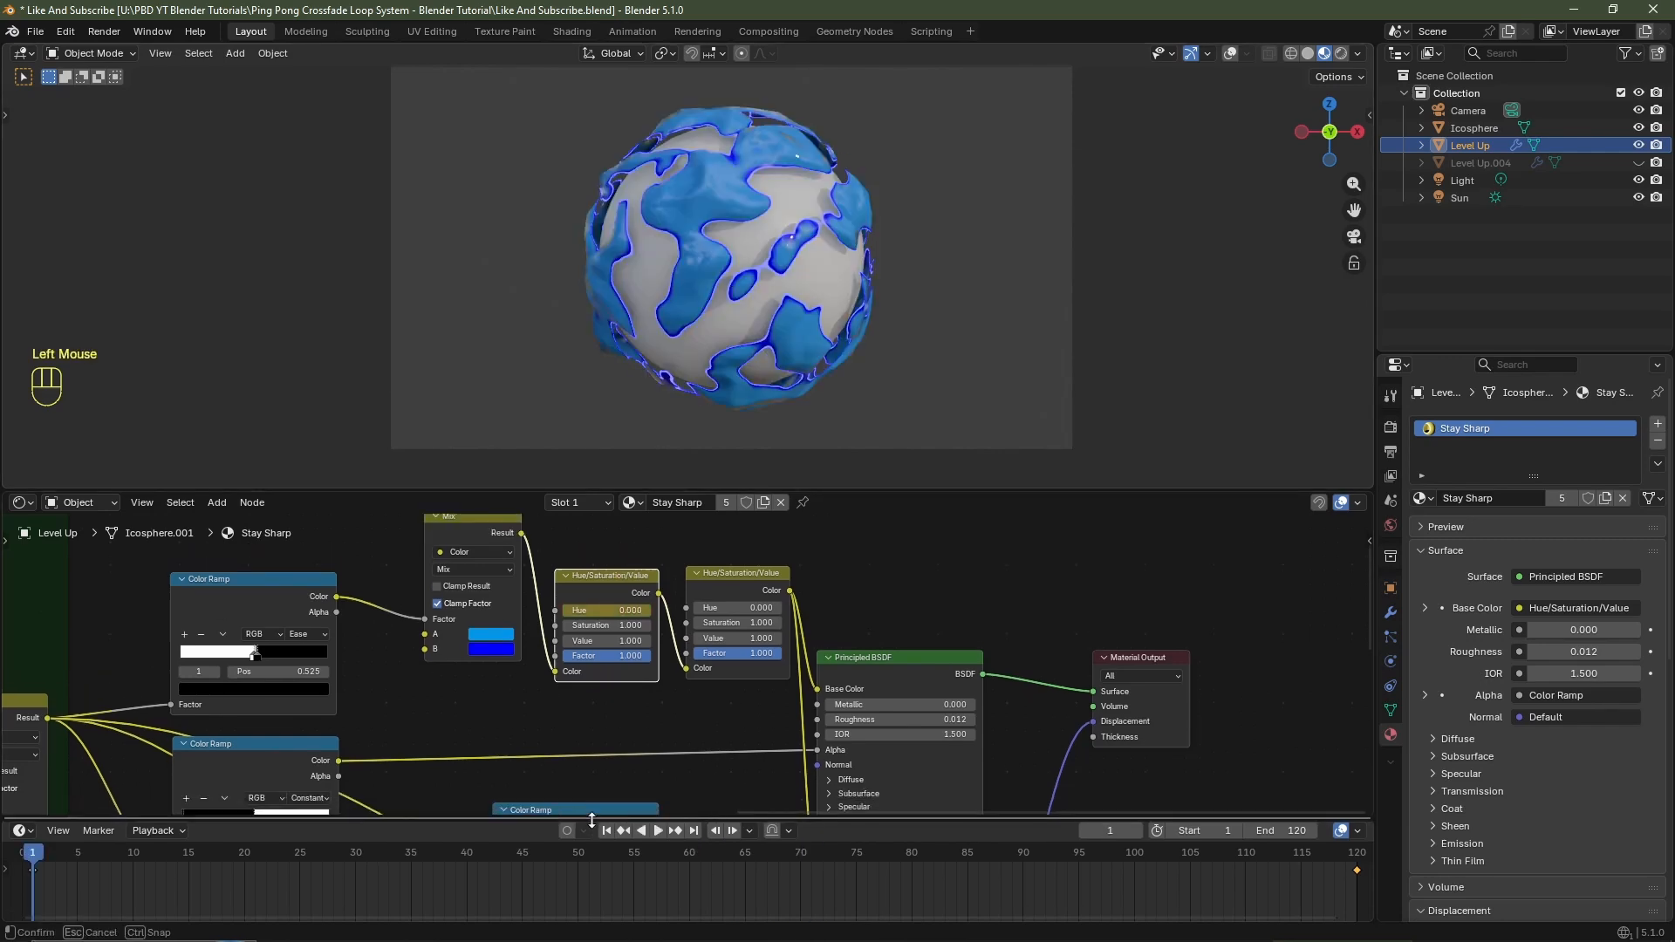
Maximize the shader editor and add reroutes on the Floored Modulo output, raising the one feeding the upper Multiply node.
{"action": "scroll", "coordinate": [803, 602], "scroll_direction": "down", "scroll_amount": 5}
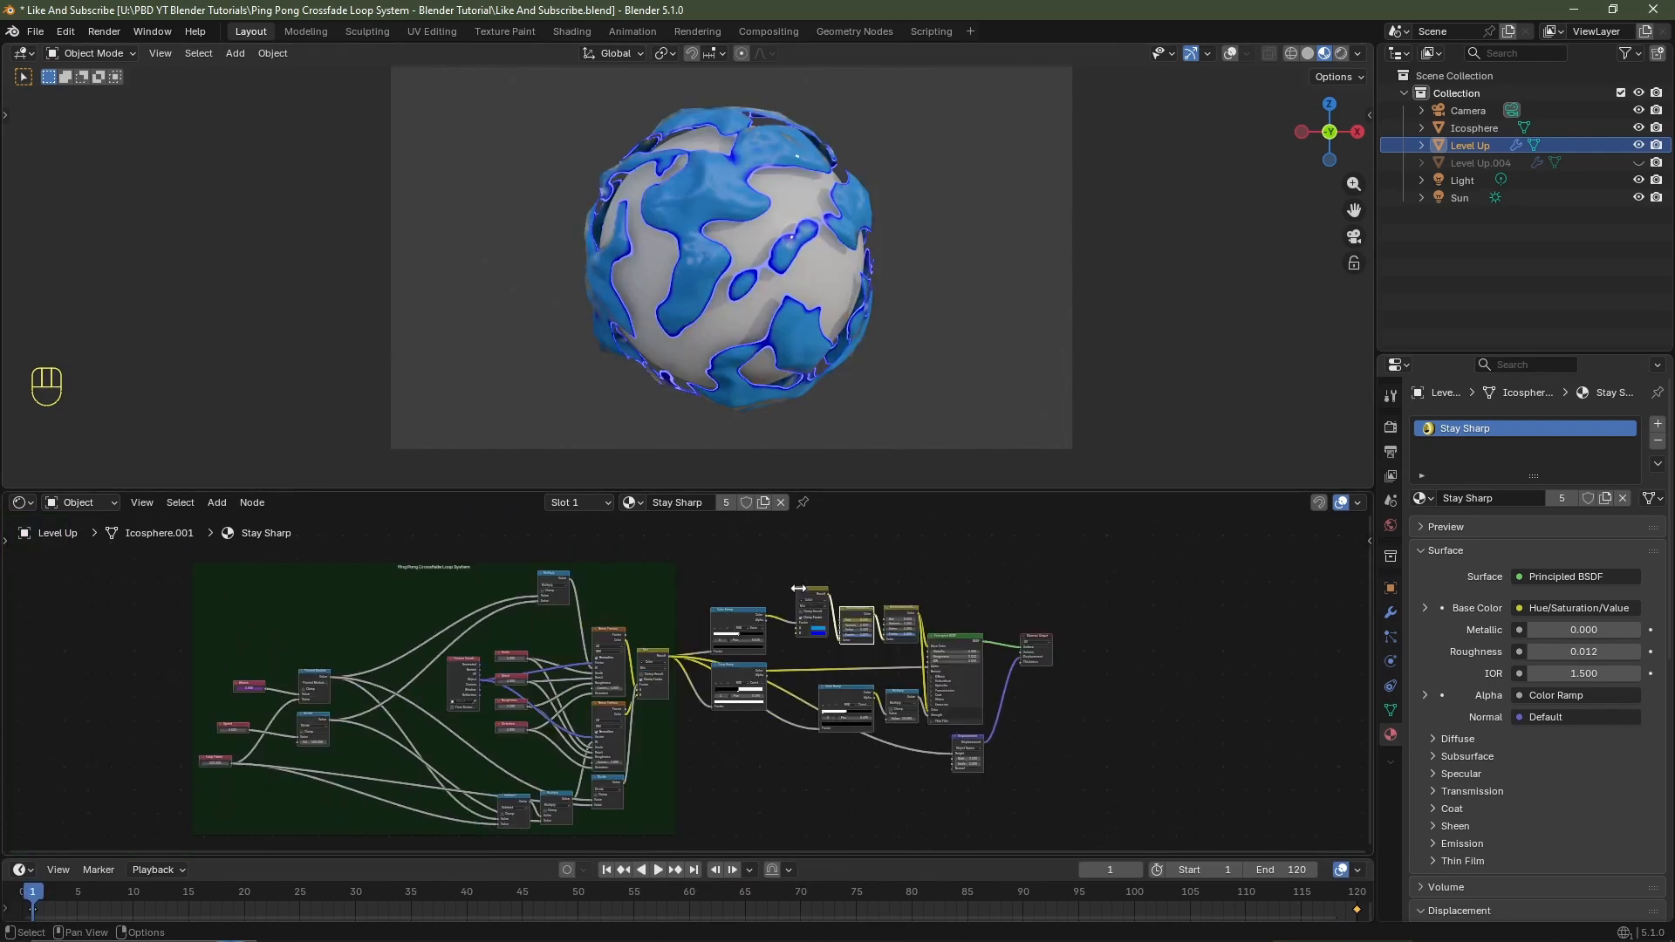
{"action": "key", "text": "ctrl+space"}
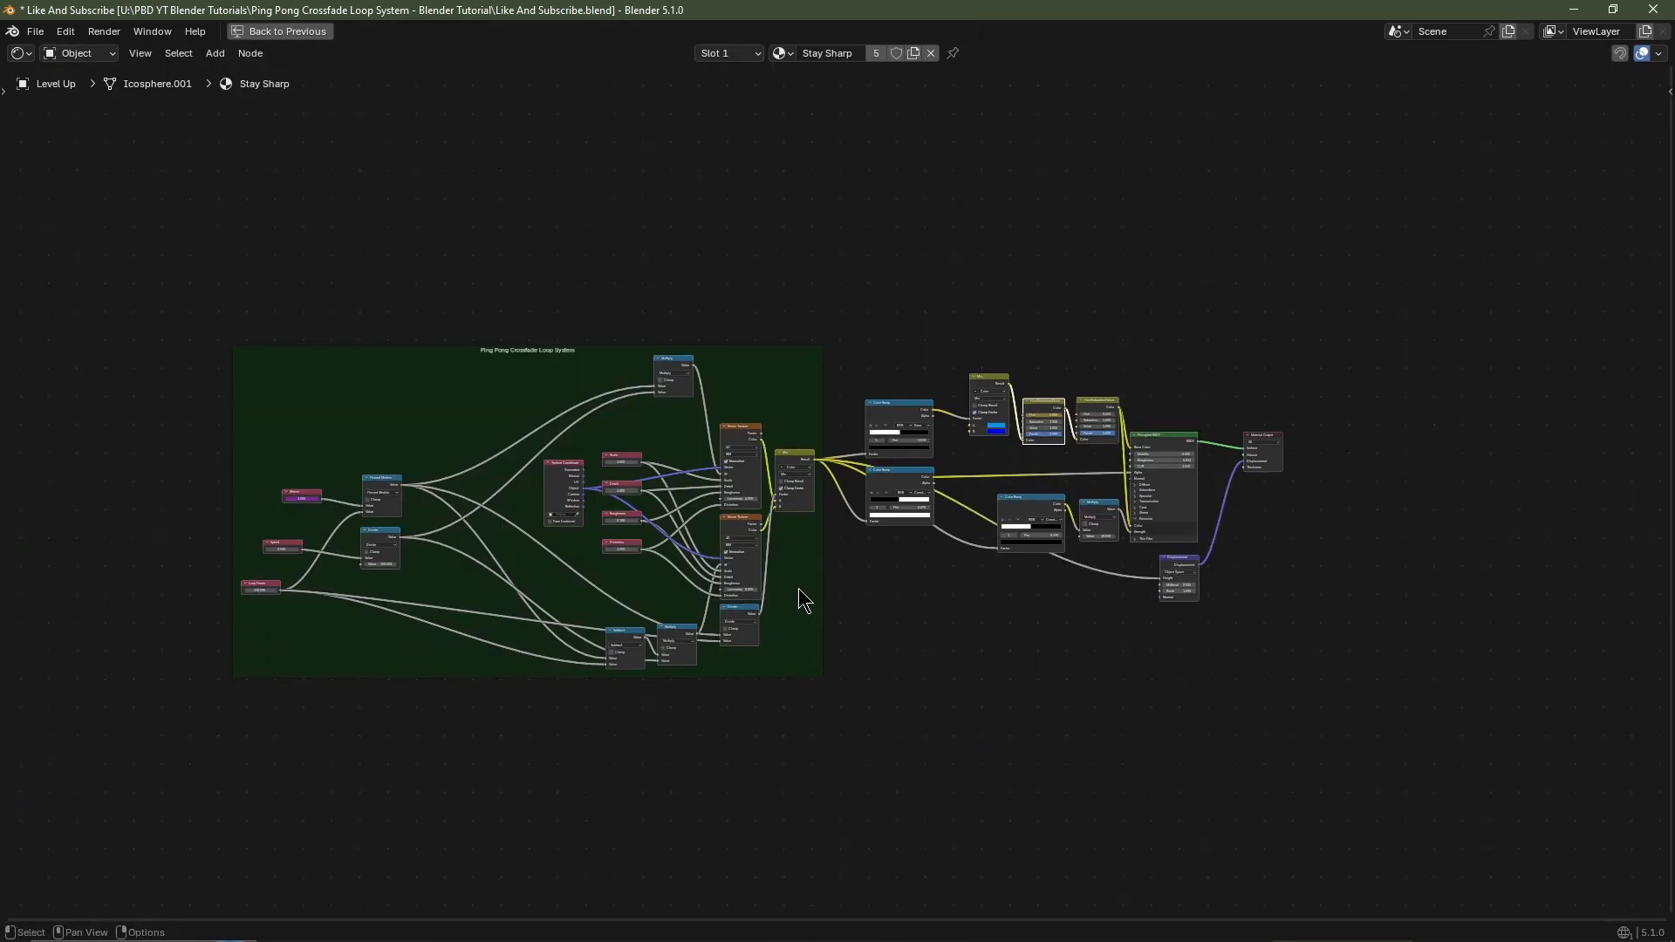
{"action": "scroll", "coordinate": [803, 603], "scroll_direction": "up", "scroll_amount": 3}
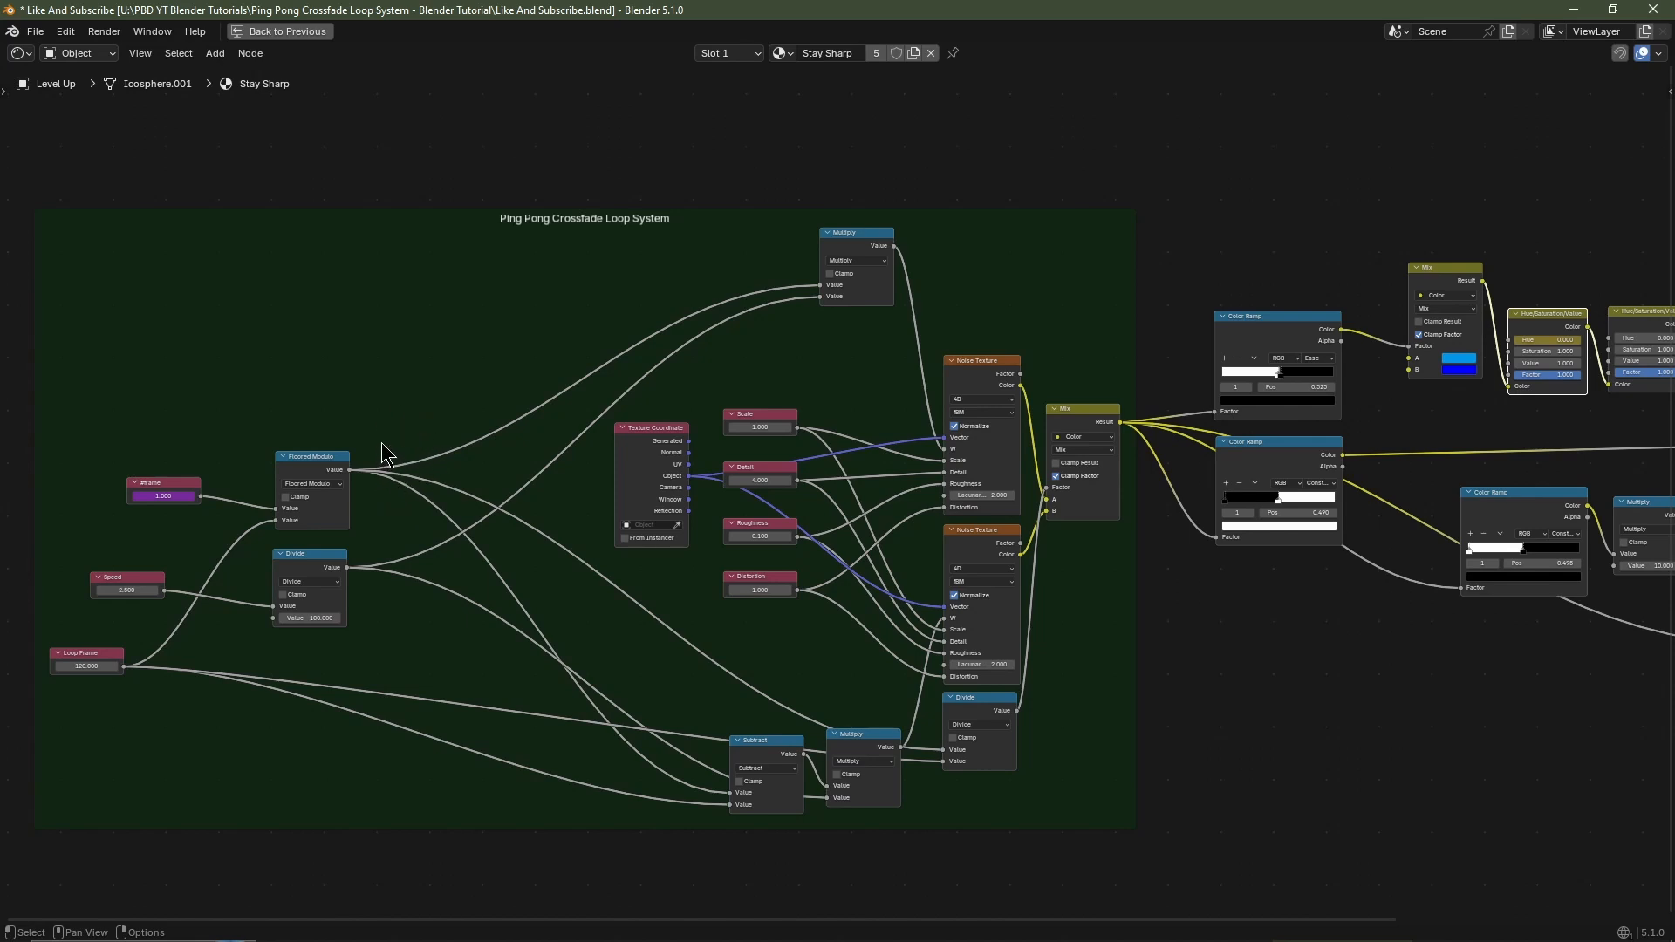
{"action": "key", "text": "shift"}
{"action": "right_click_drag", "start_coordinate": [385, 445], "coordinate": [386, 508], "text": "shift"}
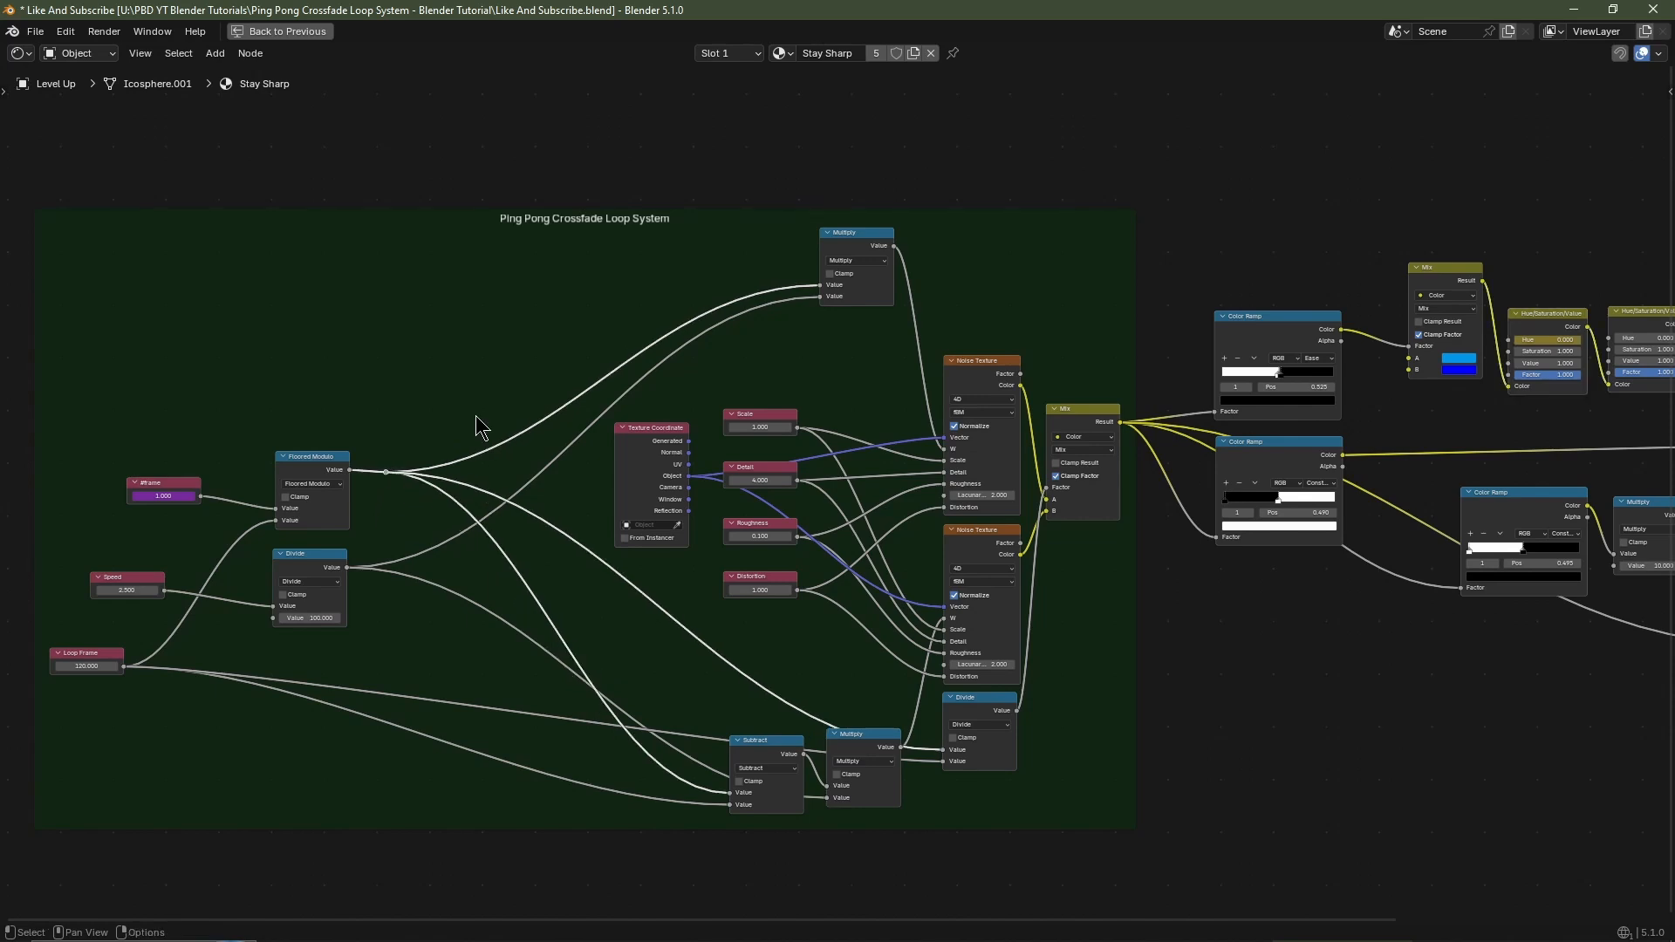
{"action": "right_click_drag", "start_coordinate": [475, 415], "coordinate": [499, 467], "text": "shift"}
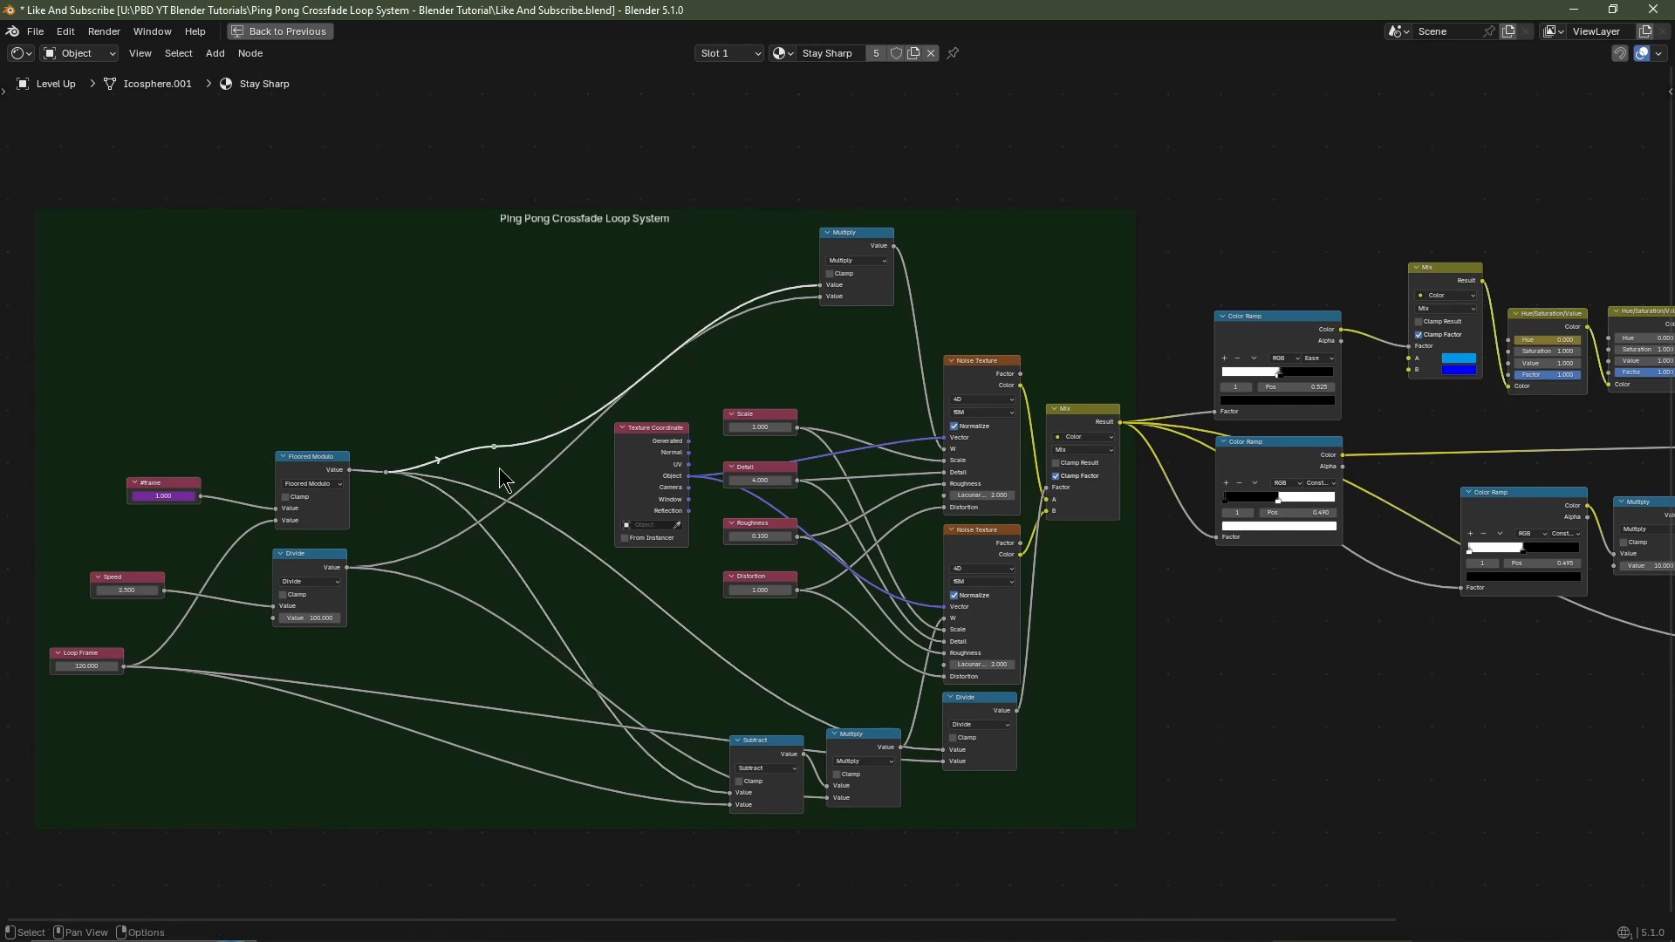
{"action": "key", "text": "g"}
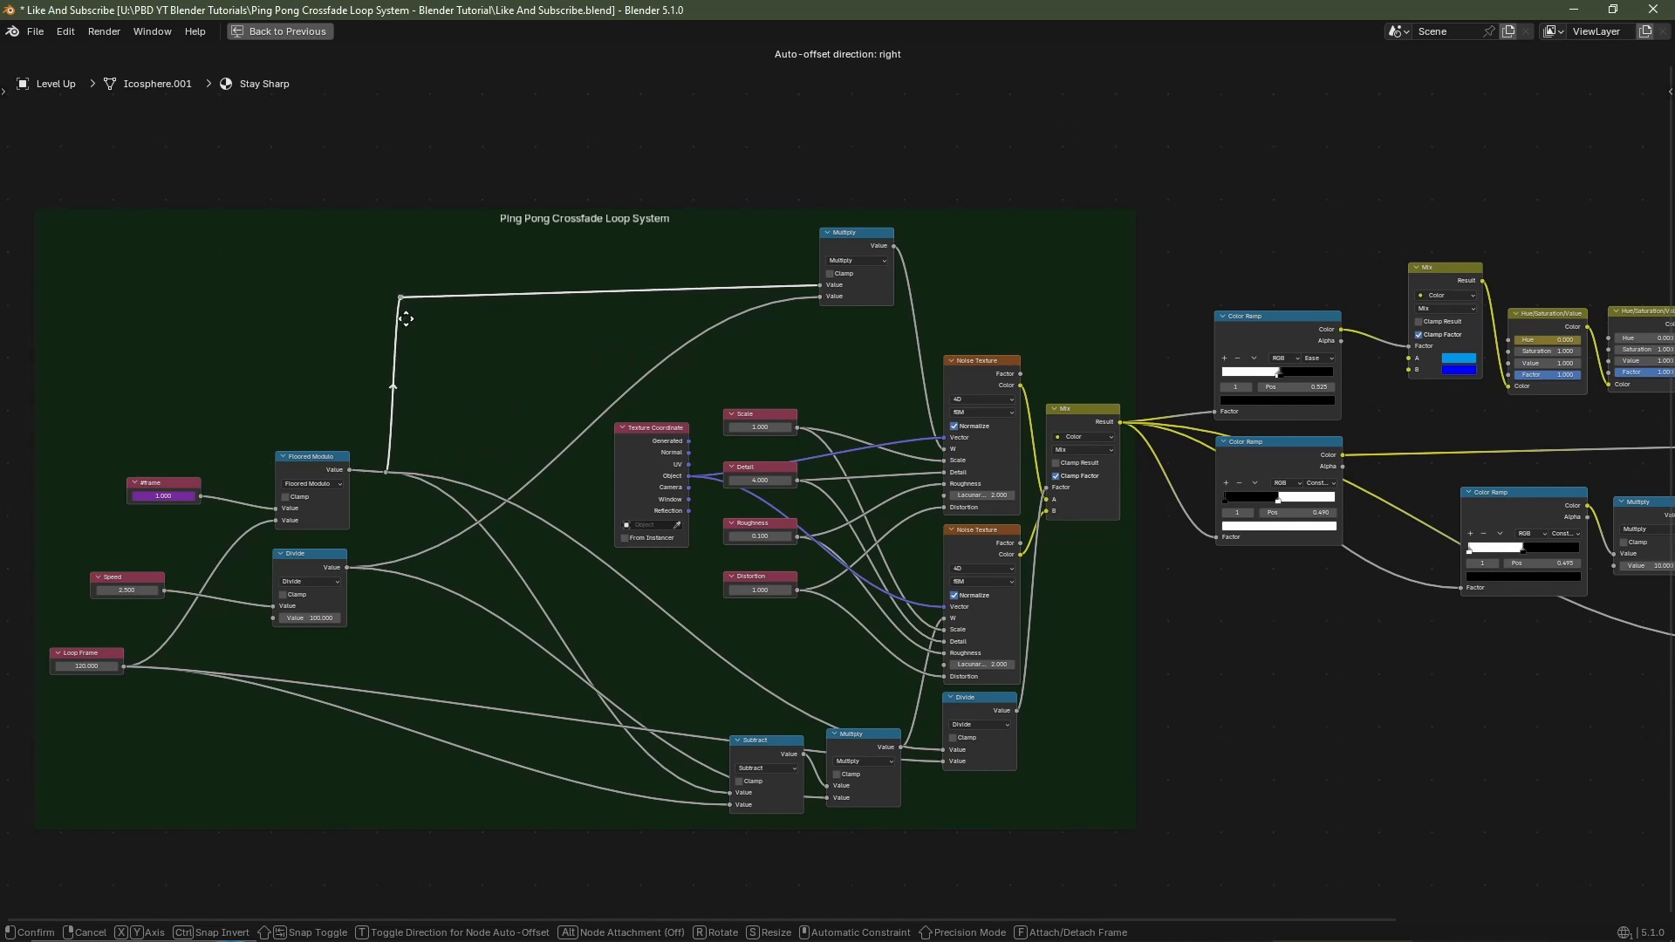
{"action": "left_click", "coordinate": [403, 318]}
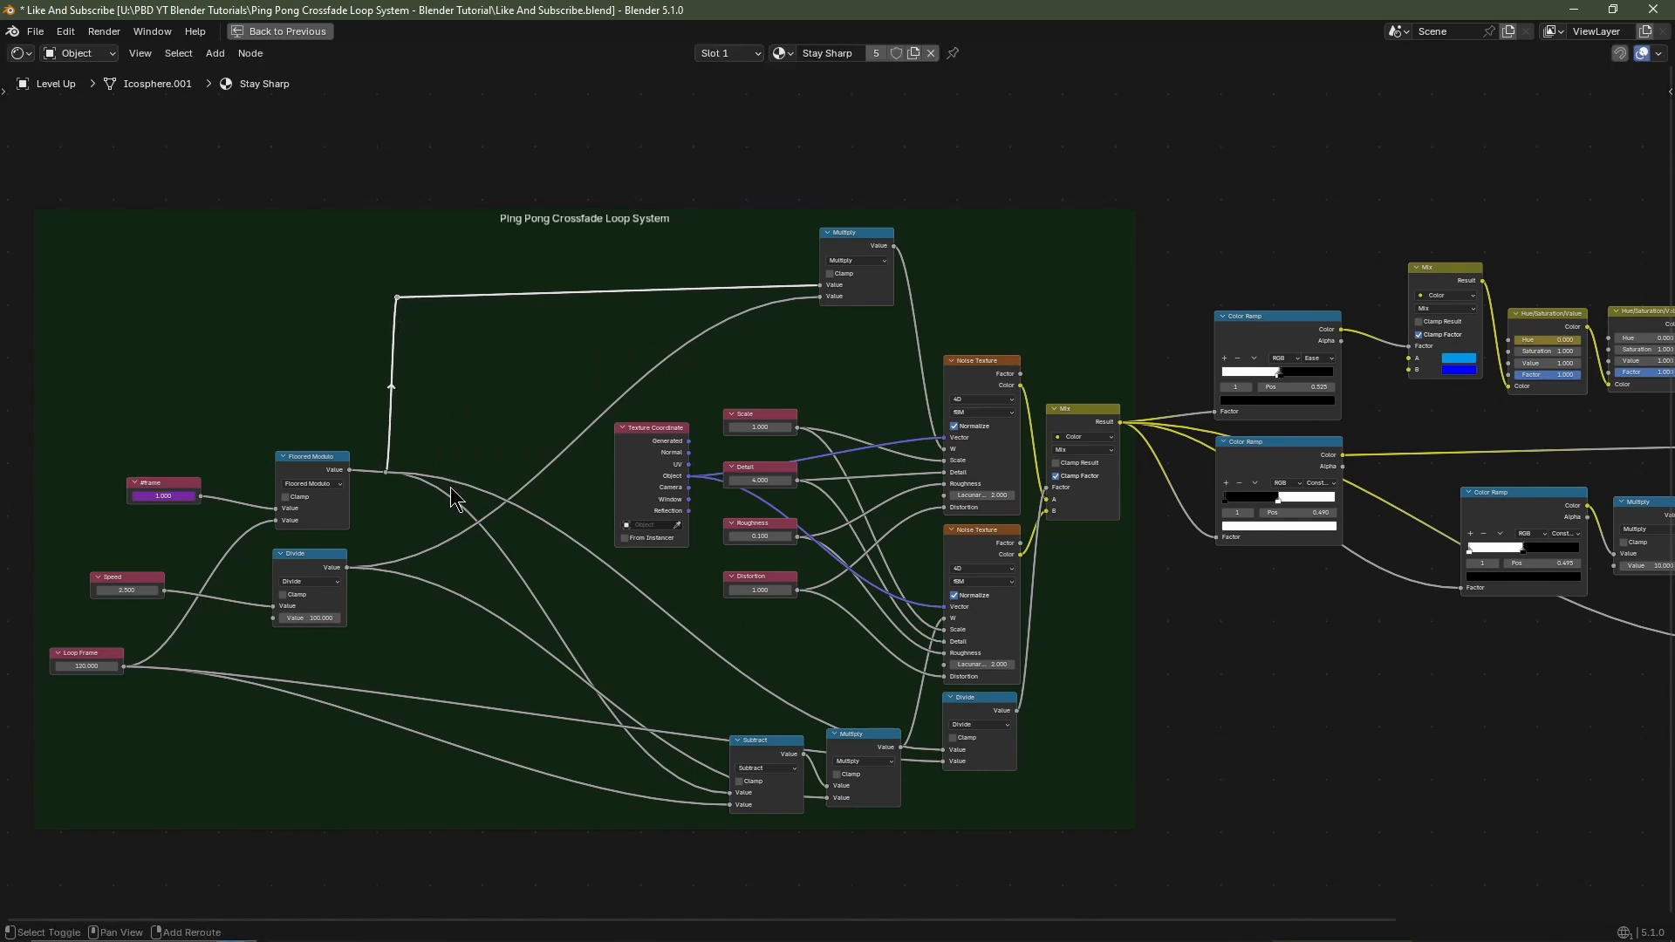
Add a reroute on the Floored Modulo link to Subtract, lower it, and align the reroutes vertically by scaling X to 0.
{"action": "right_click_drag", "start_coordinate": [445, 488], "coordinate": [458, 509], "text": "shift"}
{"action": "key", "text": "g"}
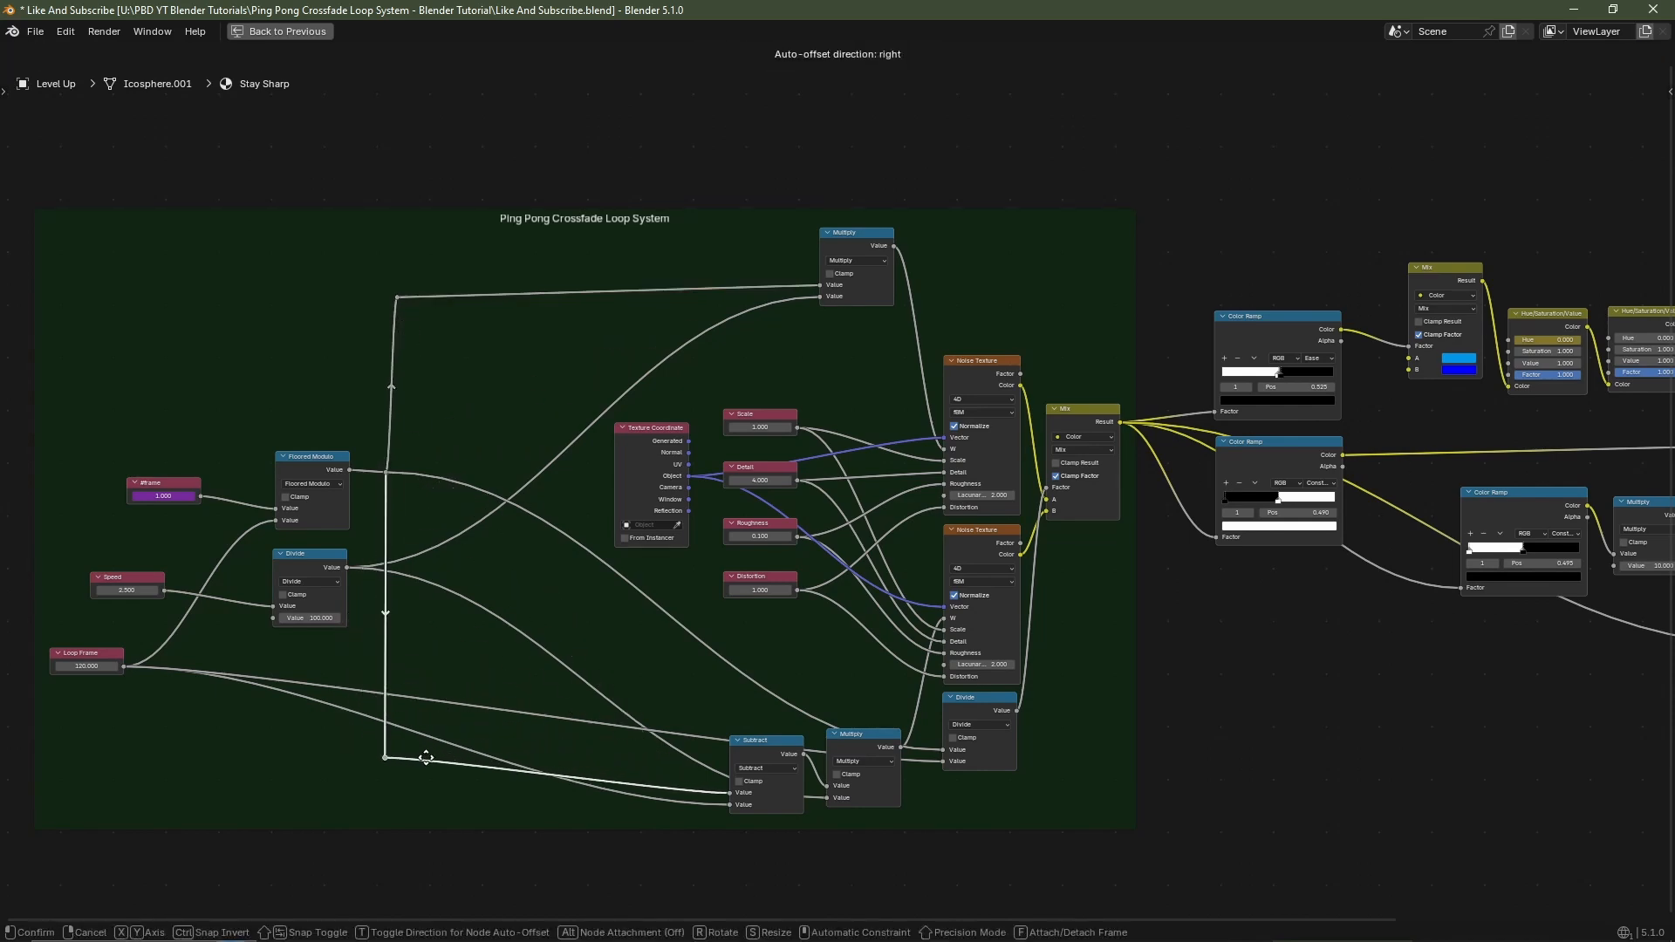
{"action": "left_click", "coordinate": [428, 781]}
{"action": "left_click_drag", "start_coordinate": [457, 273], "coordinate": [372, 804]}
{"action": "key", "text": "s"}
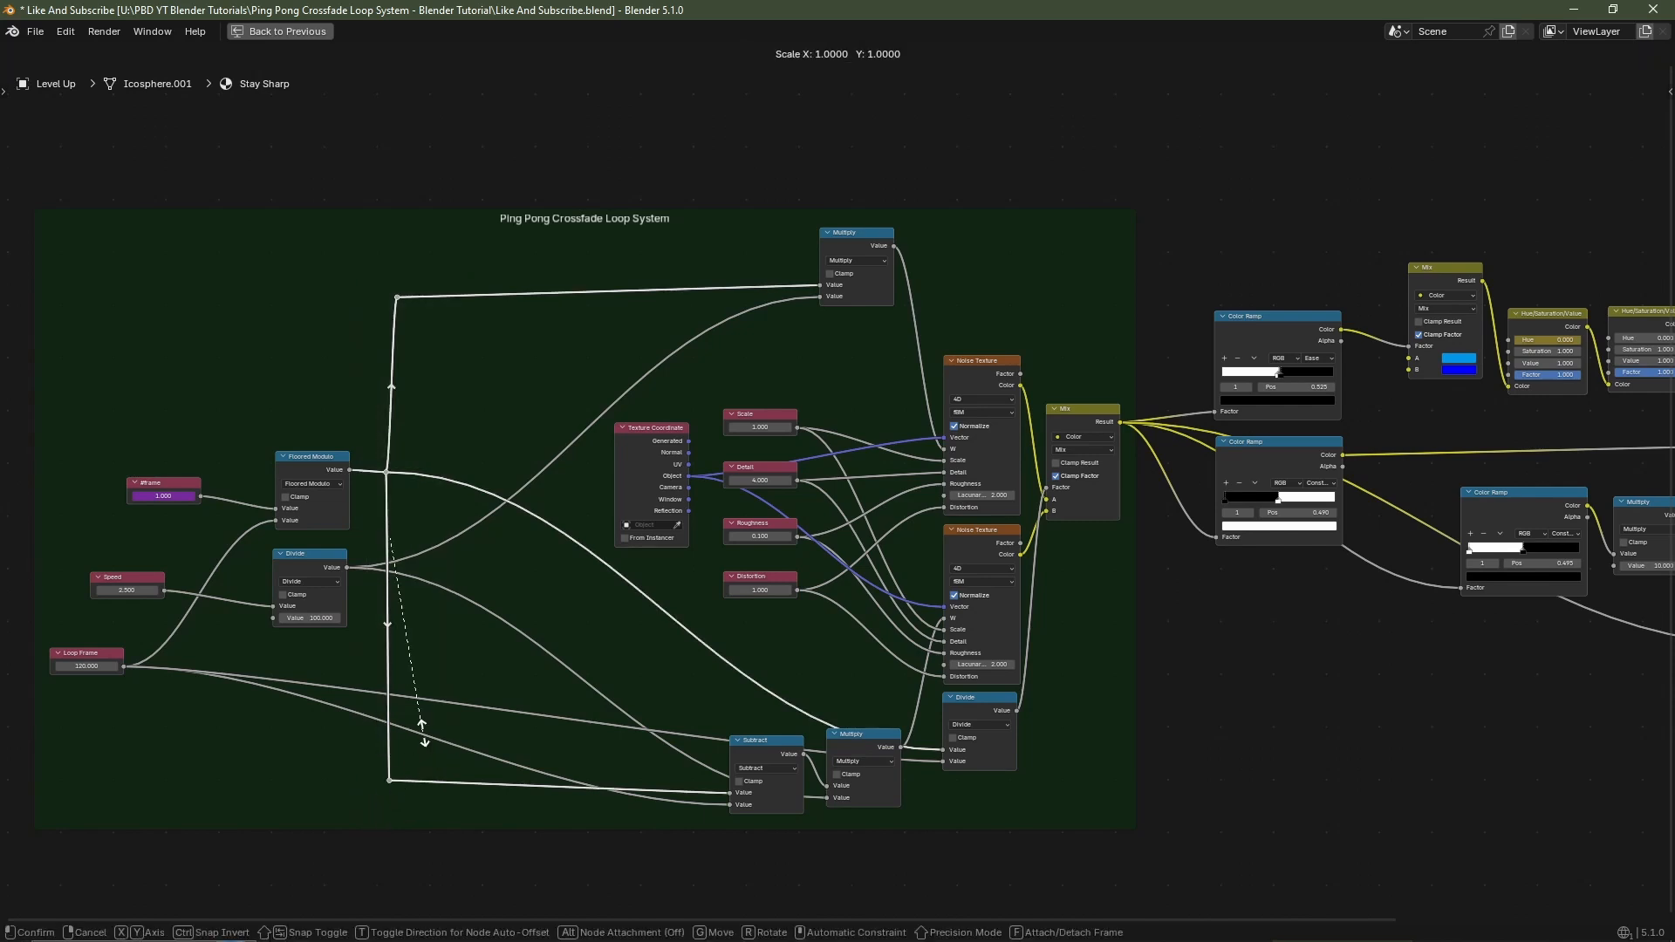
{"action": "key", "text": "x"}
{"action": "key", "text": "0"}
{"action": "key", "text": "Return"}
Move the Subtract and lower Multiply nodes up together and shift the crossfade Divide node slightly down.
{"action": "left_click_drag", "start_coordinate": [717, 717], "coordinate": [872, 820]}
{"action": "key", "text": "g"}
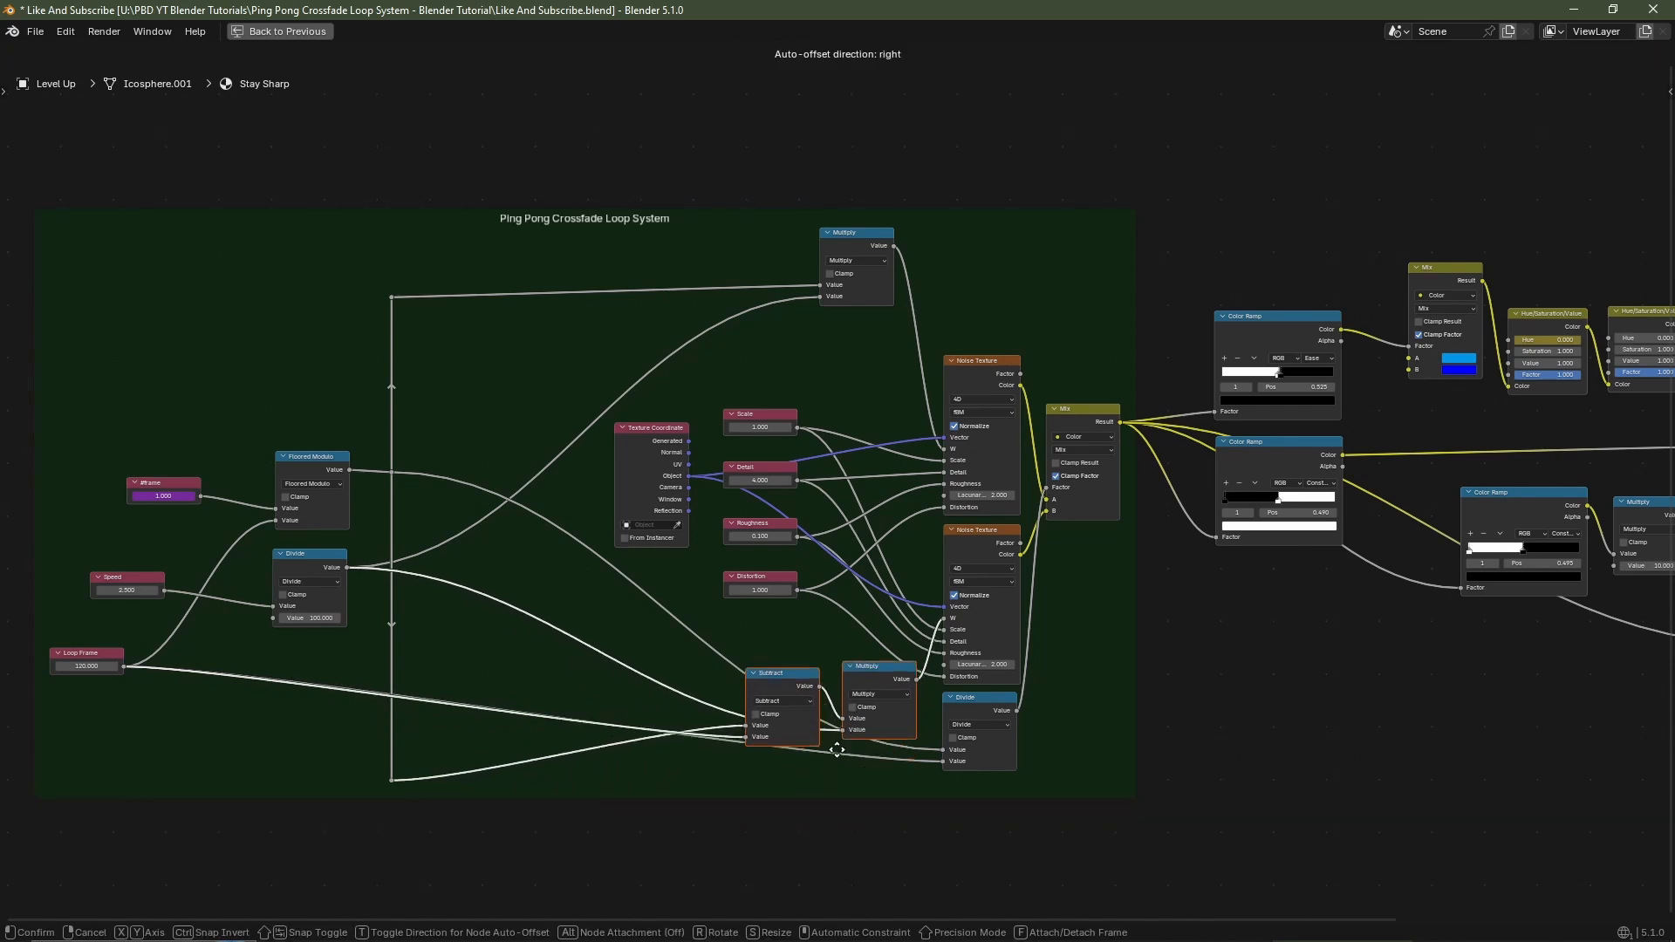
{"action": "left_click", "coordinate": [826, 730]}
{"action": "left_click", "coordinate": [977, 715]}
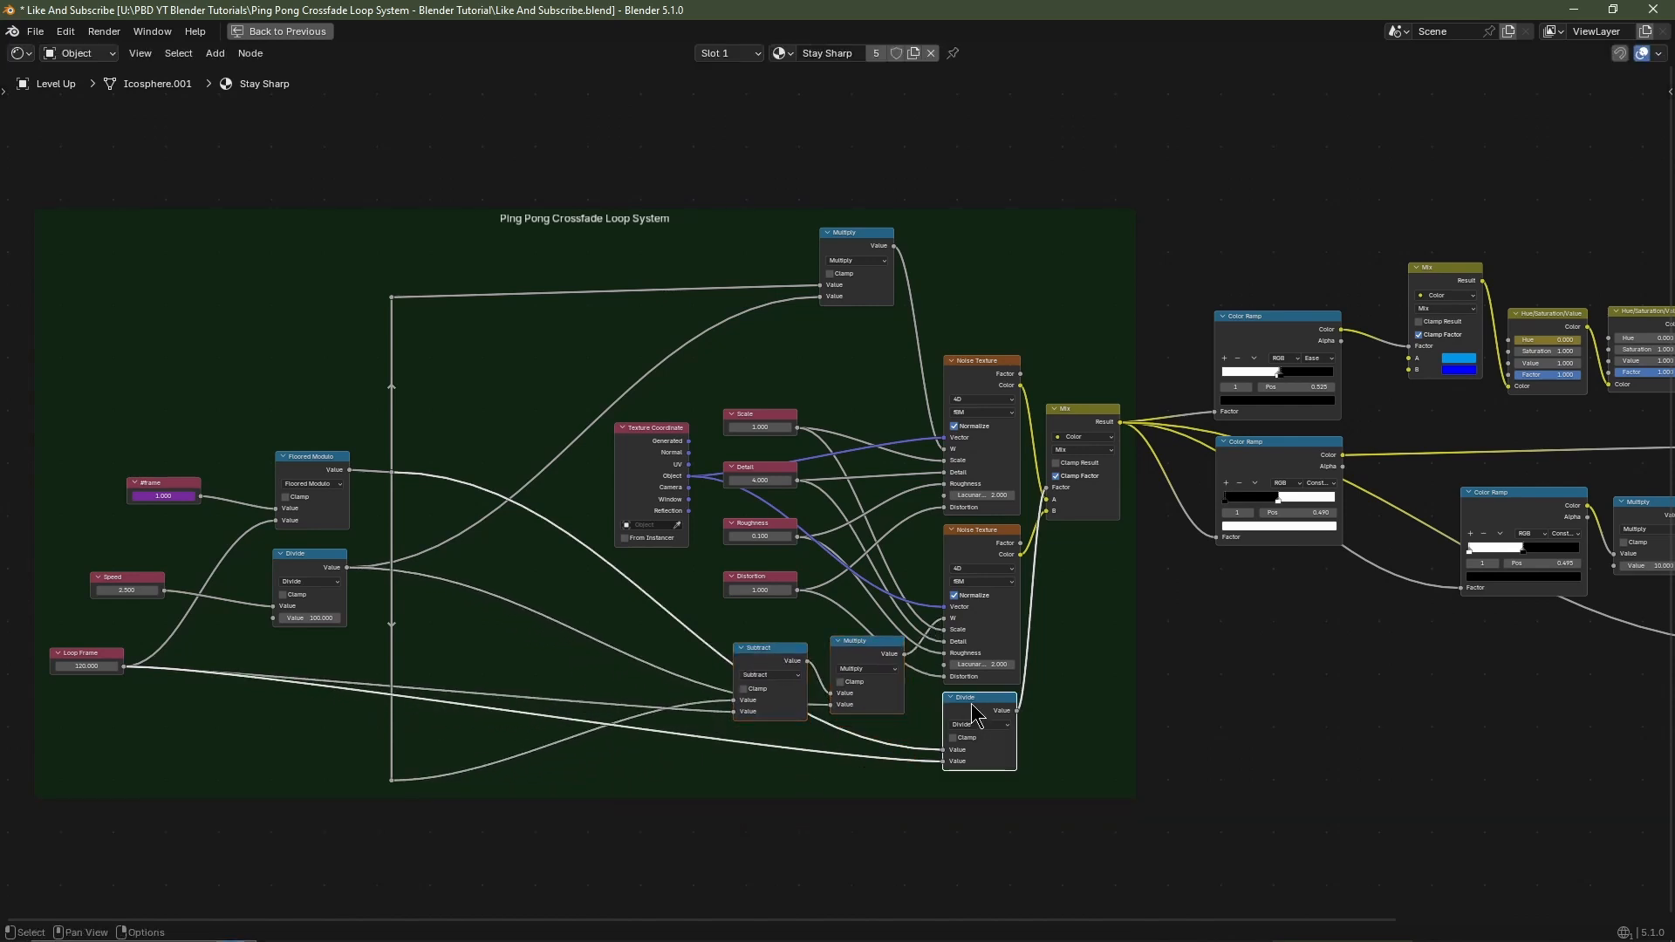
{"action": "key", "text": "g"}
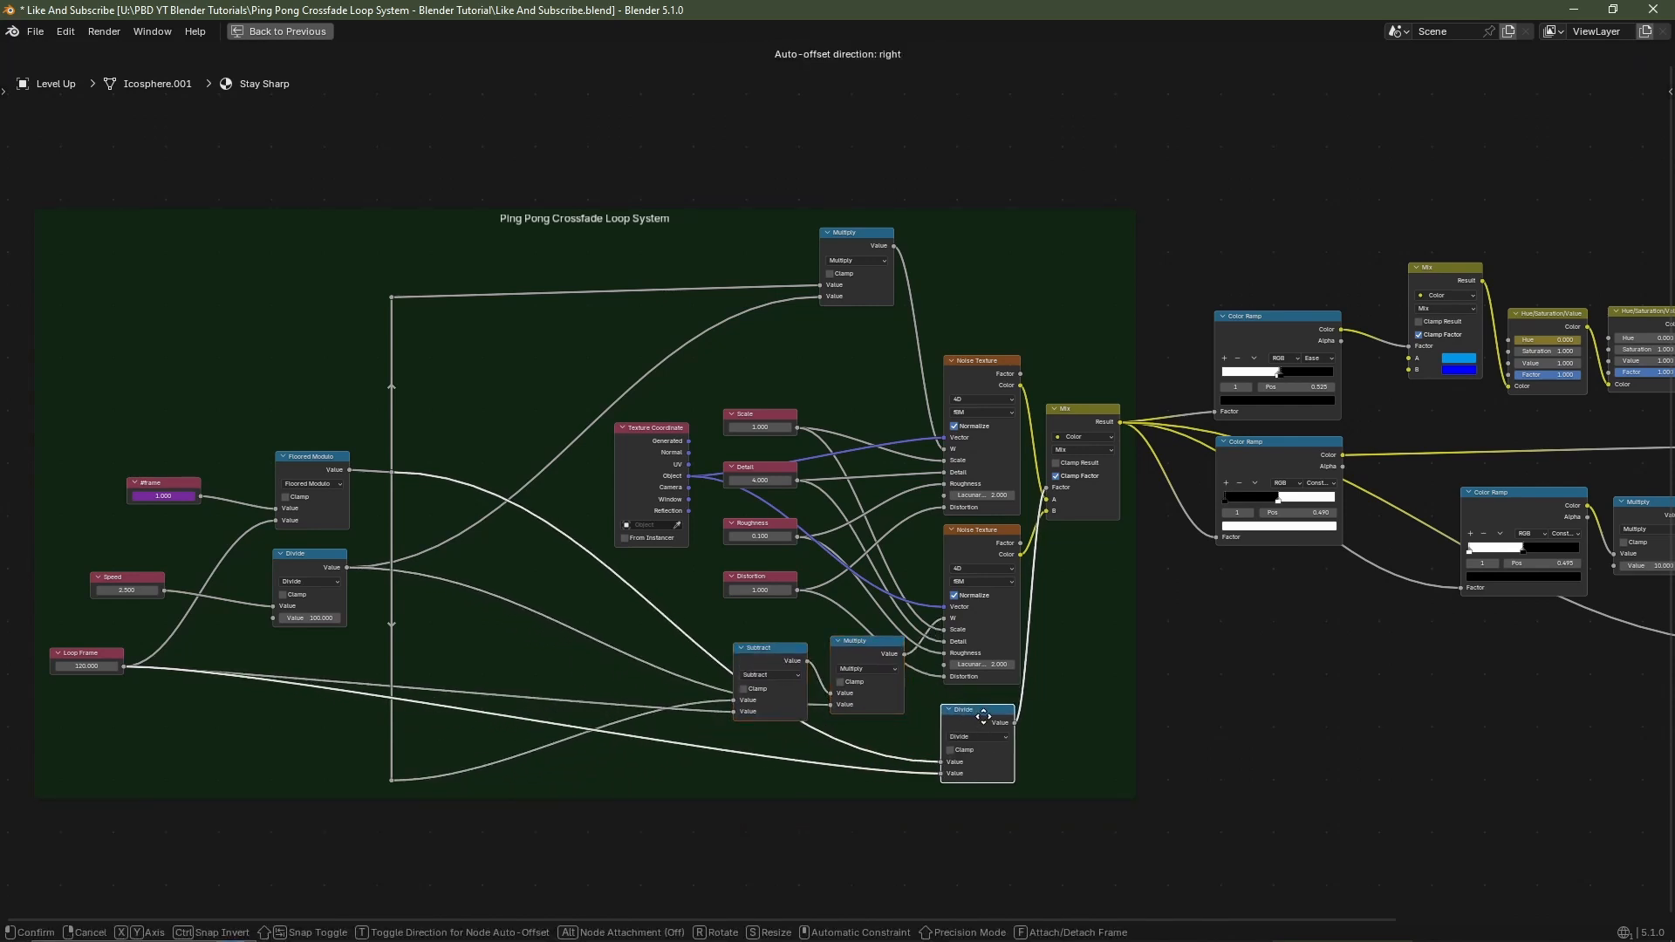
{"action": "left_click", "coordinate": [992, 724]}
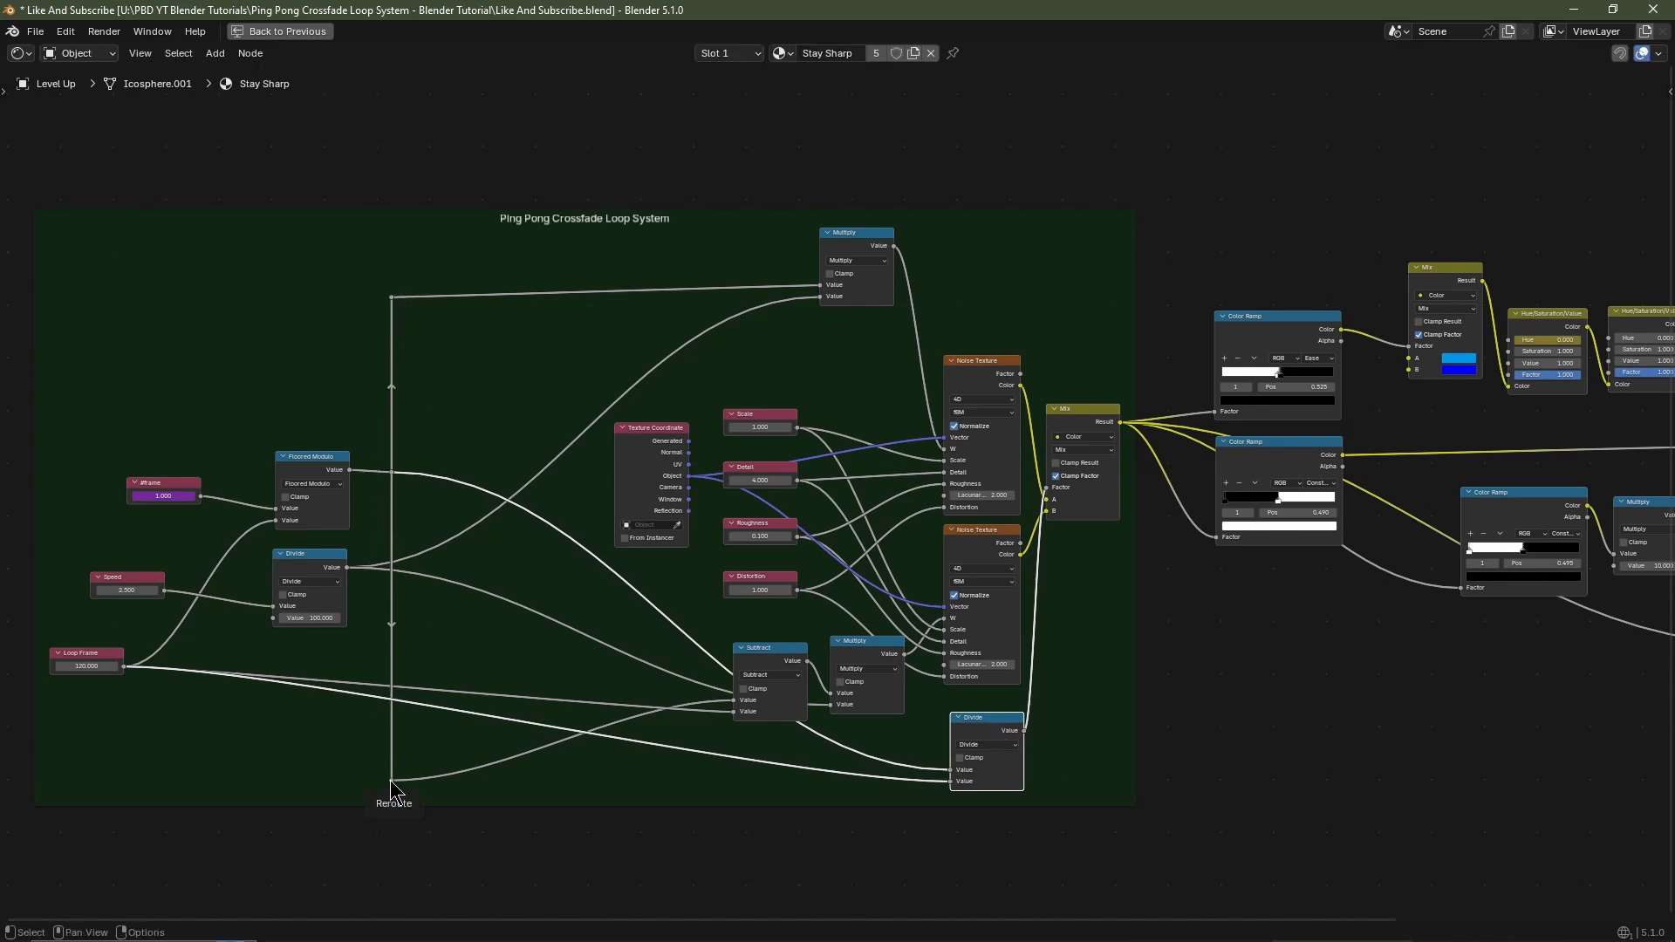
Link the lower Floored Modulo reroute to the crossfade Divide's first value and add a lower reroute on that link.
{"action": "left_click_drag", "start_coordinate": [392, 781], "coordinate": [957, 780]}
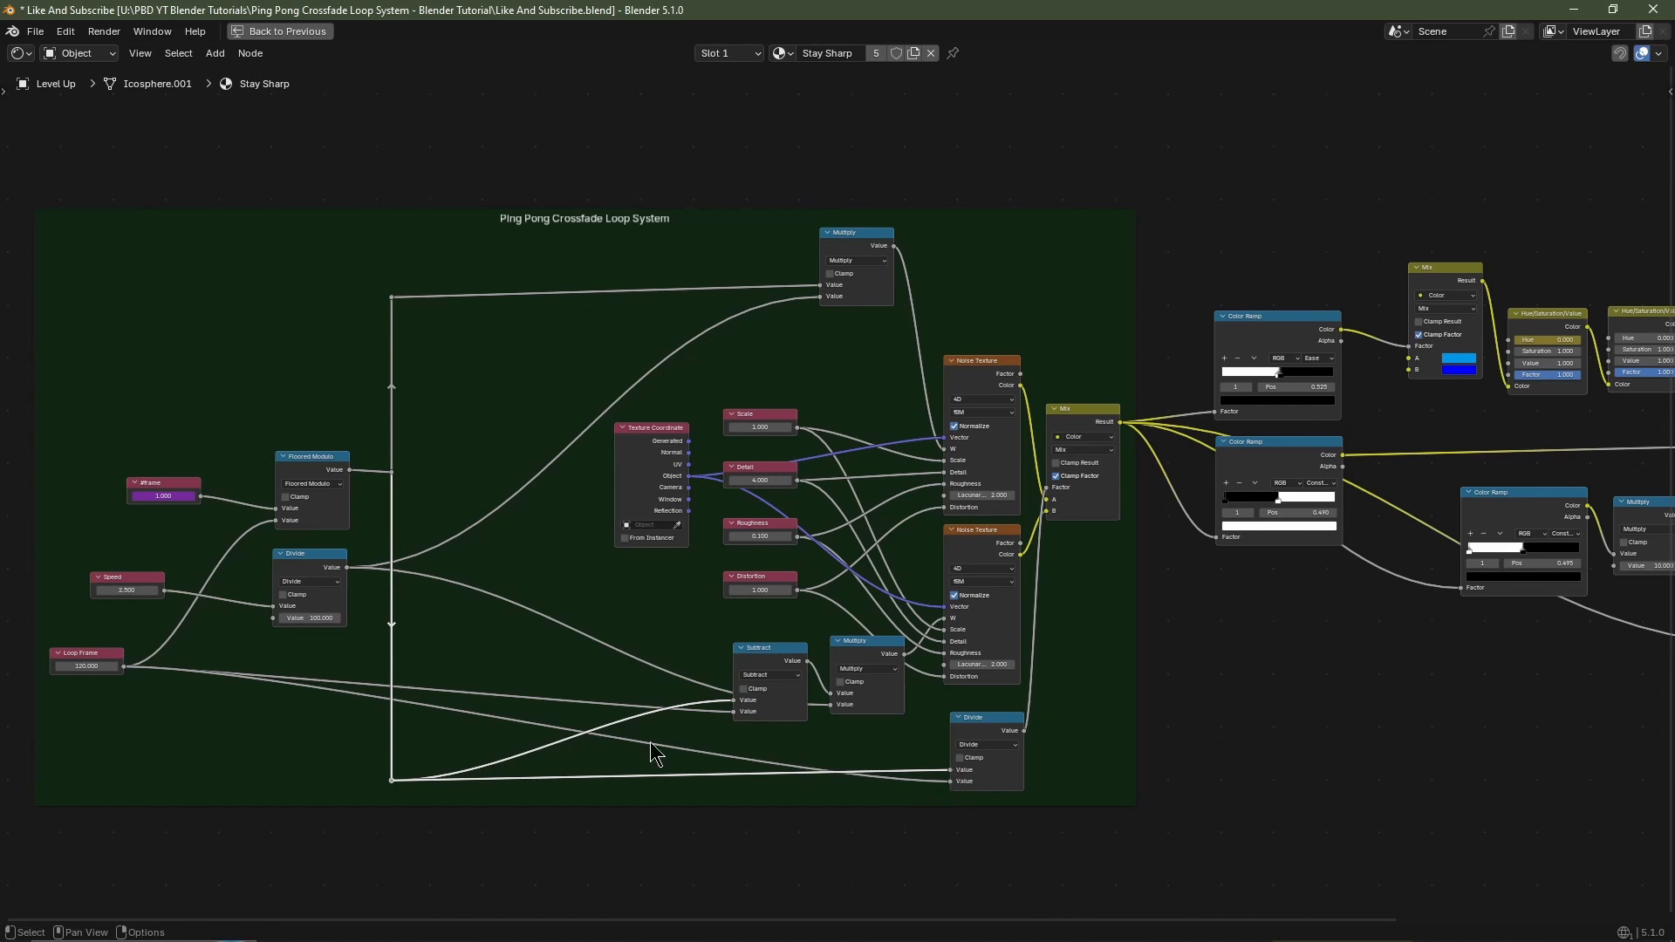
{"action": "right_click_drag", "start_coordinate": [557, 761], "coordinate": [530, 798], "text": "shift"}
{"action": "key", "text": "g"}
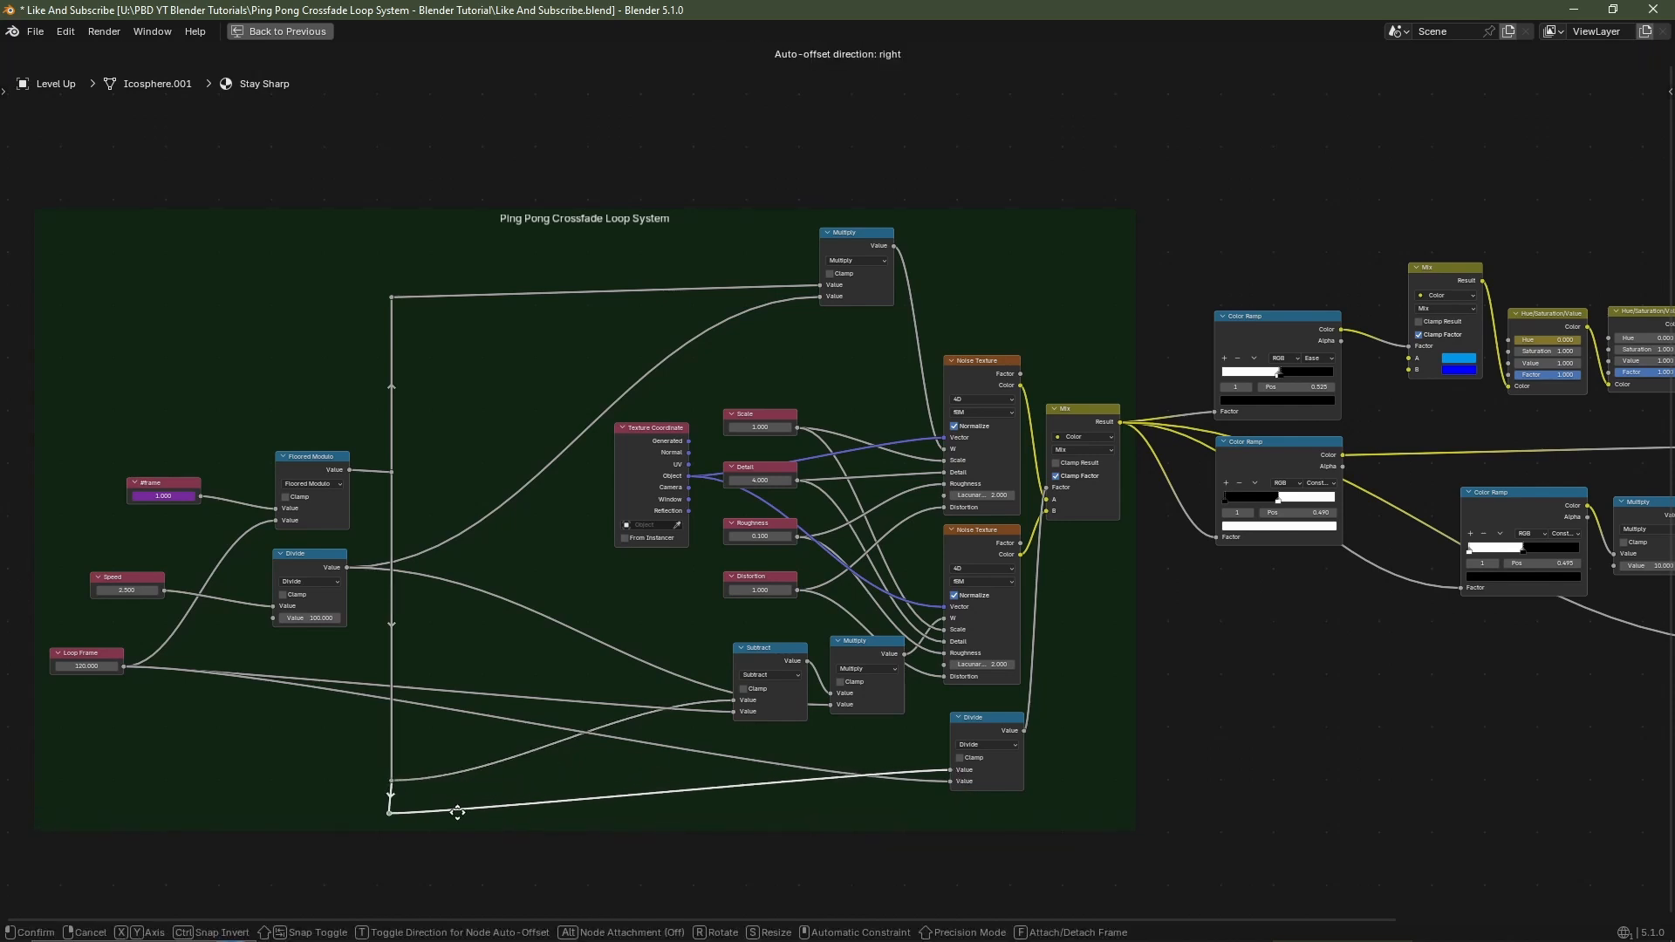
{"action": "left_click", "coordinate": [457, 812]}
Slide the Subtract reroute up along Y and level the end reroutes with the Multiply and Divide input sockets.
{"action": "key", "text": "g"}
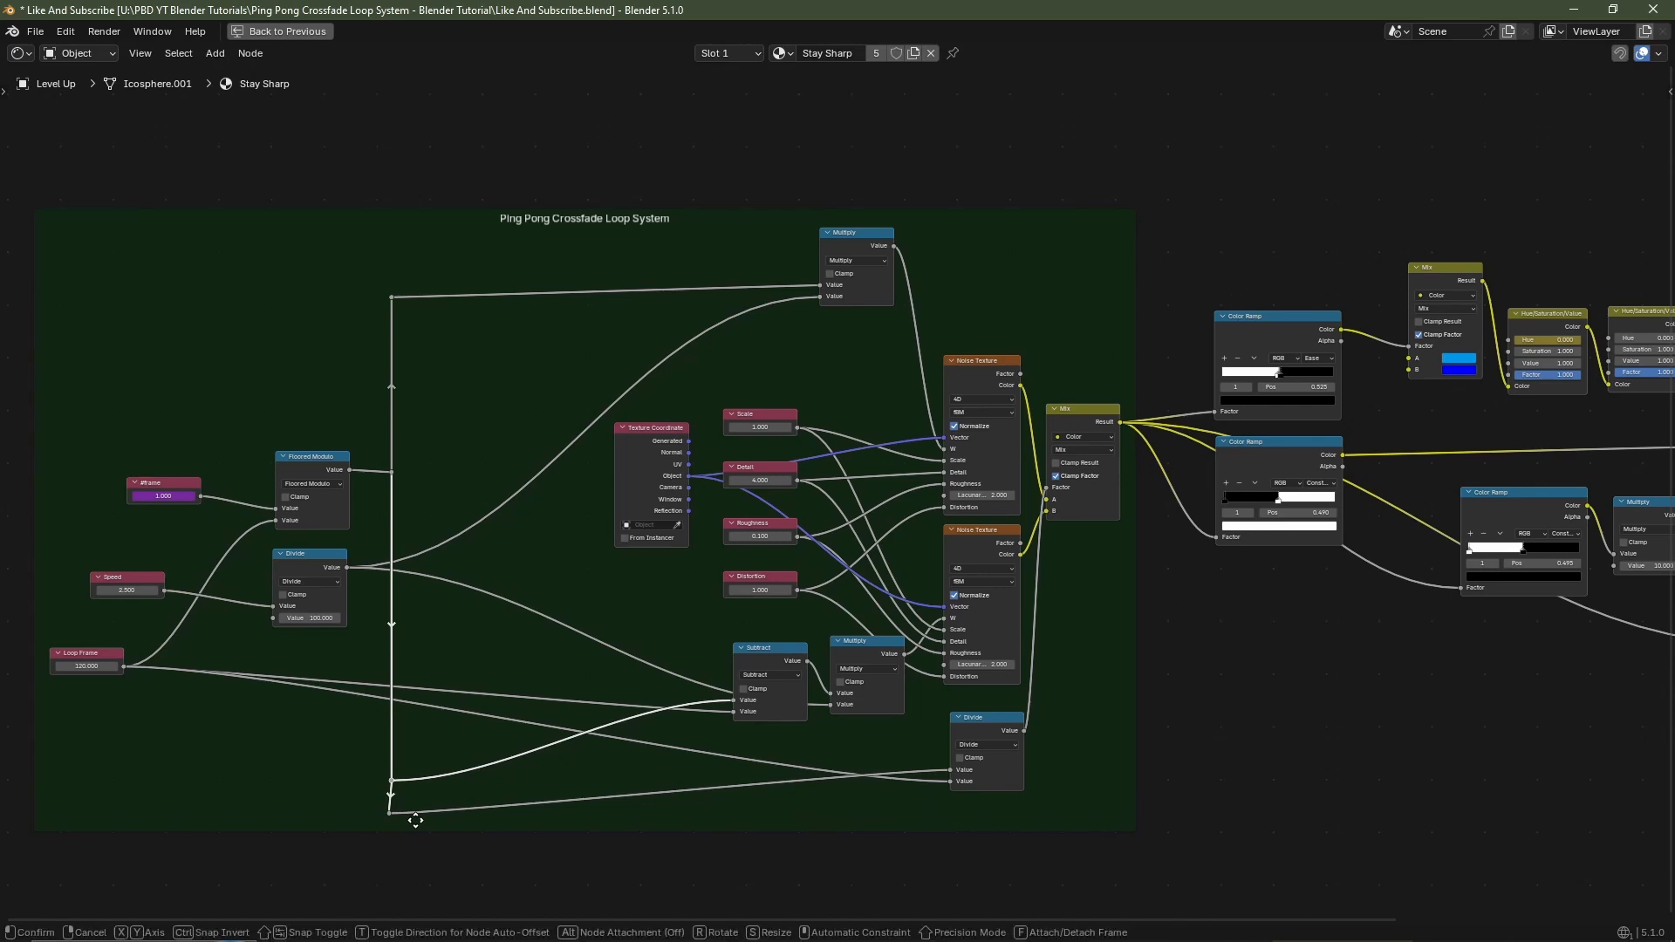
{"action": "key", "text": "y"}
{"action": "left_click", "coordinate": [441, 723]}
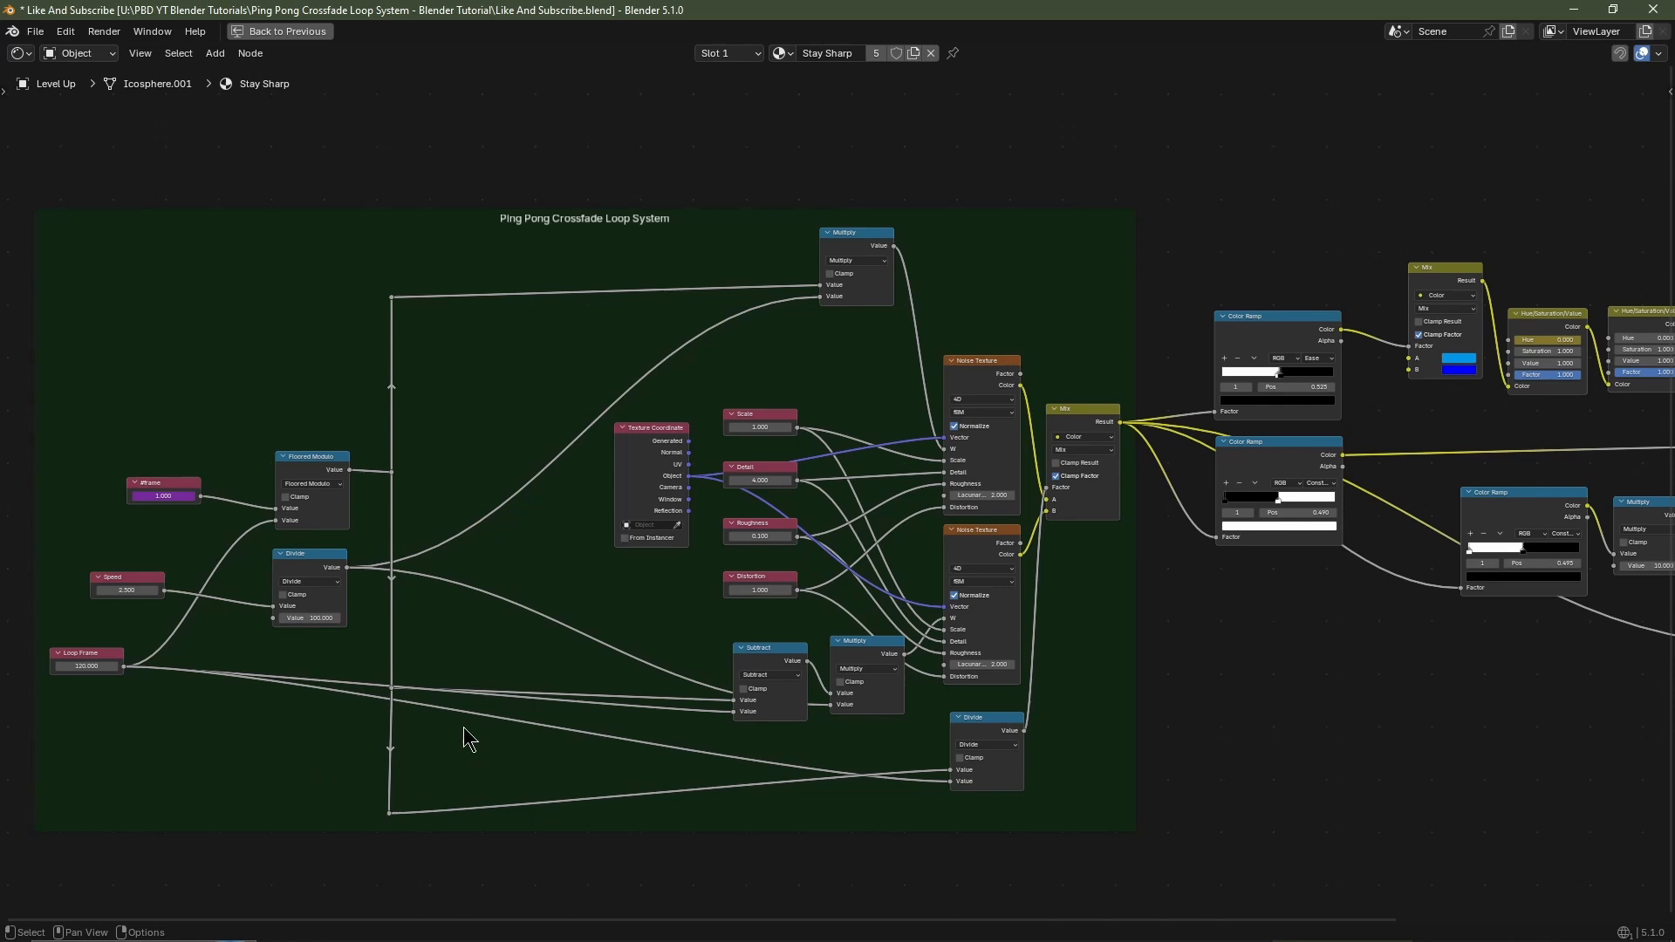
{"action": "left_click_drag", "start_coordinate": [392, 297], "coordinate": [390, 285]}
{"action": "left_click_drag", "start_coordinate": [390, 813], "coordinate": [390, 764]}
Move the speed Divide, Speed and Subtract nodes into a tidier layout and add a reroute on the speed Divide's output.
{"action": "left_click_drag", "start_coordinate": [310, 554], "coordinate": [500, 535]}
{"action": "right_click_drag", "start_coordinate": [569, 514], "coordinate": [569, 580], "text": "shift"}
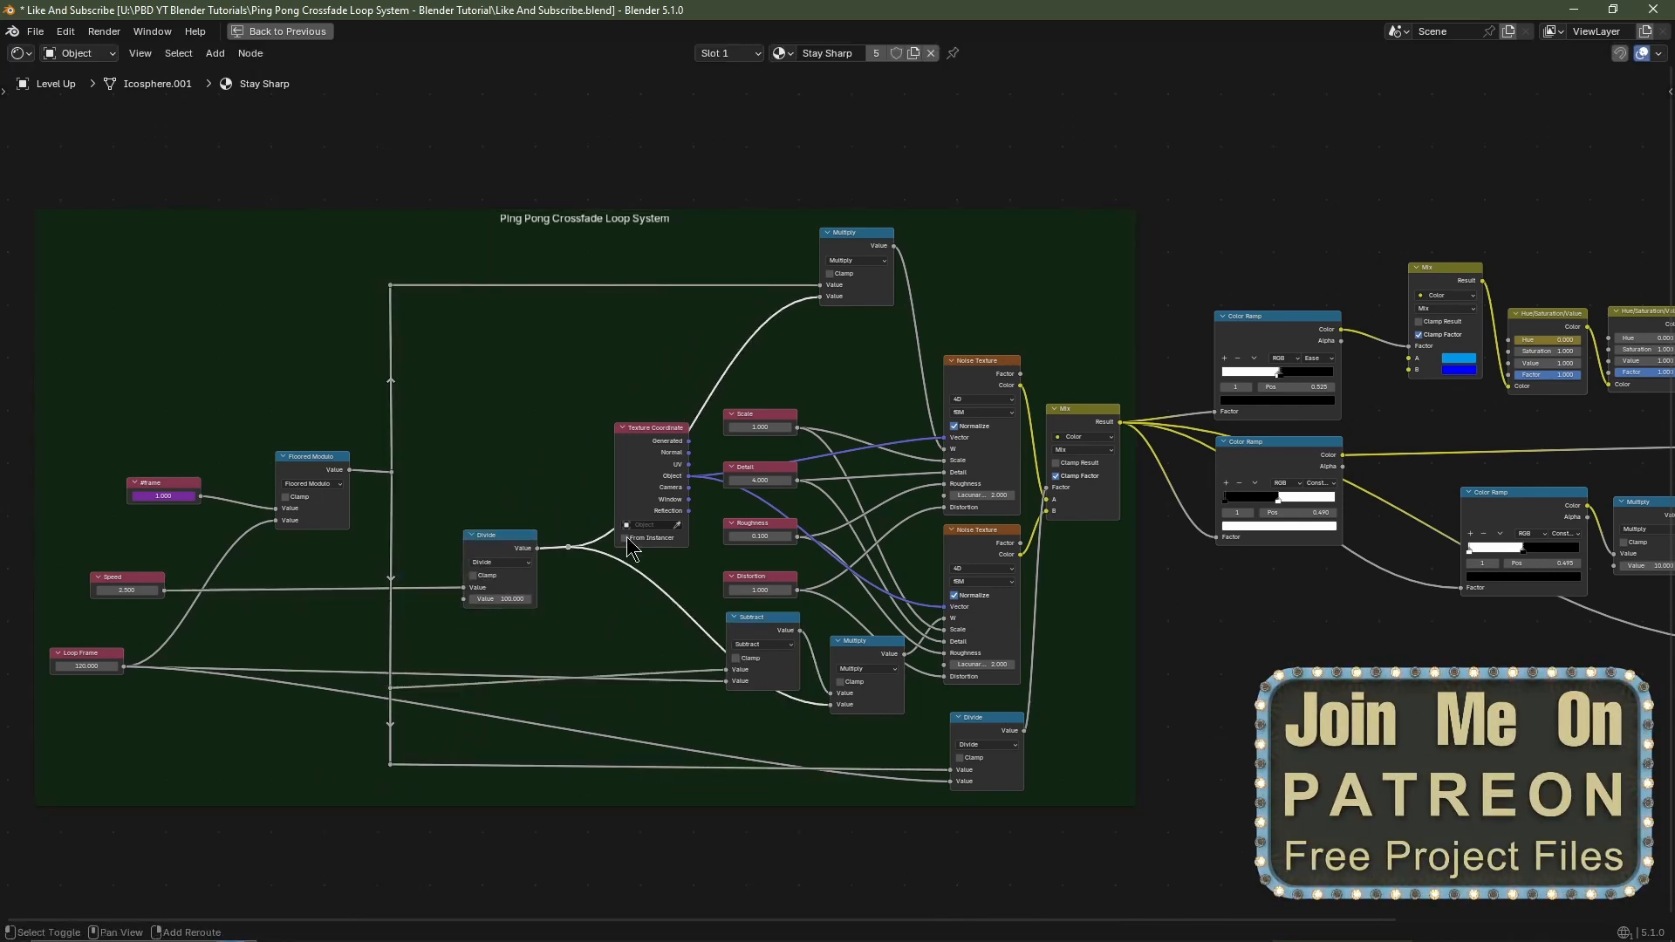
{"action": "left_click_drag", "start_coordinate": [127, 577], "coordinate": [314, 574]}
{"action": "left_click_drag", "start_coordinate": [769, 647], "coordinate": [763, 617]}
Reposition the Loop Frame and #frame nodes and add reroutes to separate the links running from Loop Frame.
{"action": "left_click_drag", "start_coordinate": [87, 653], "coordinate": [118, 669]}
{"action": "right_click_drag", "start_coordinate": [367, 691], "coordinate": [362, 722], "text": "shift"}
{"action": "left_click_drag", "start_coordinate": [364, 705], "coordinate": [244, 778]}
{"action": "right_click_drag", "start_coordinate": [228, 524], "coordinate": [254, 632], "text": "shift"}
{"action": "left_click_drag", "start_coordinate": [165, 485], "coordinate": [193, 497]}
Line up the upper and lower Multiply nodes in one column with the Scale, Detail, Roughness and Distortion nodes.
{"action": "middle_click_drag", "start_coordinate": [965, 257], "coordinate": [808, 277]}
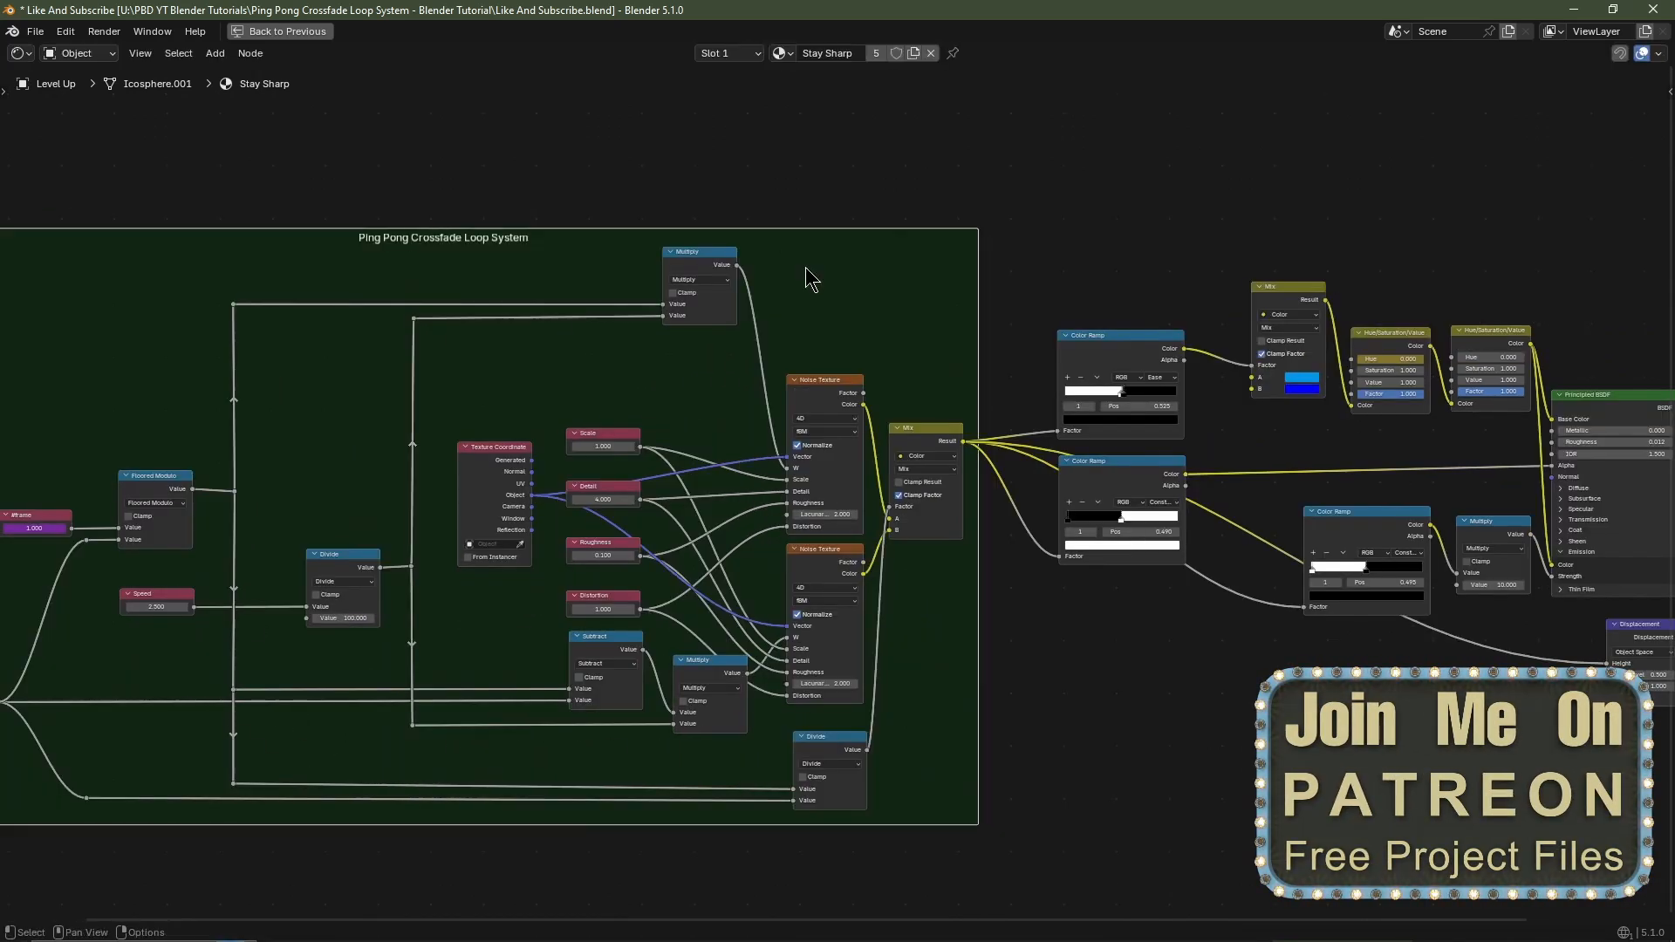
{"action": "left_click_drag", "start_coordinate": [700, 252], "coordinate": [606, 335]}
{"action": "left_click_drag", "start_coordinate": [681, 696], "coordinate": [576, 695]}
{"action": "left_click_drag", "start_coordinate": [877, 371], "coordinate": [825, 690]}
{"action": "left_click_drag", "start_coordinate": [860, 686], "coordinate": [788, 690]}
Align Subtract beneath Texture Coordinate and the crossfade Divide beneath the Noise Textures, moving the reroute column closer to them.
{"action": "left_click_drag", "start_coordinate": [493, 446], "coordinate": [500, 491]}
{"action": "left_click_drag", "start_coordinate": [506, 639], "coordinate": [478, 639]}
{"action": "left_click_drag", "start_coordinate": [280, 361], "coordinate": [223, 813]}
{"action": "left_click_drag", "start_coordinate": [233, 784], "coordinate": [391, 784]}
{"action": "left_click_drag", "start_coordinate": [856, 725], "coordinate": [733, 725]}
Add reroutes on the loop Mix node's output links and spread them vertically to straighten the color ramp and displacement links.
{"action": "left_click_drag", "start_coordinate": [946, 349], "coordinate": [839, 404]}
{"action": "right_click_drag", "start_coordinate": [1003, 418], "coordinate": [1003, 480], "text": "shift"}
{"action": "middle_click_drag", "start_coordinate": [1004, 525], "coordinate": [739, 592]}
{"action": "scroll", "coordinate": [739, 593], "scroll_direction": "up", "scroll_amount": 4}
{"action": "left_click_drag", "start_coordinate": [680, 590], "coordinate": [681, 515]}
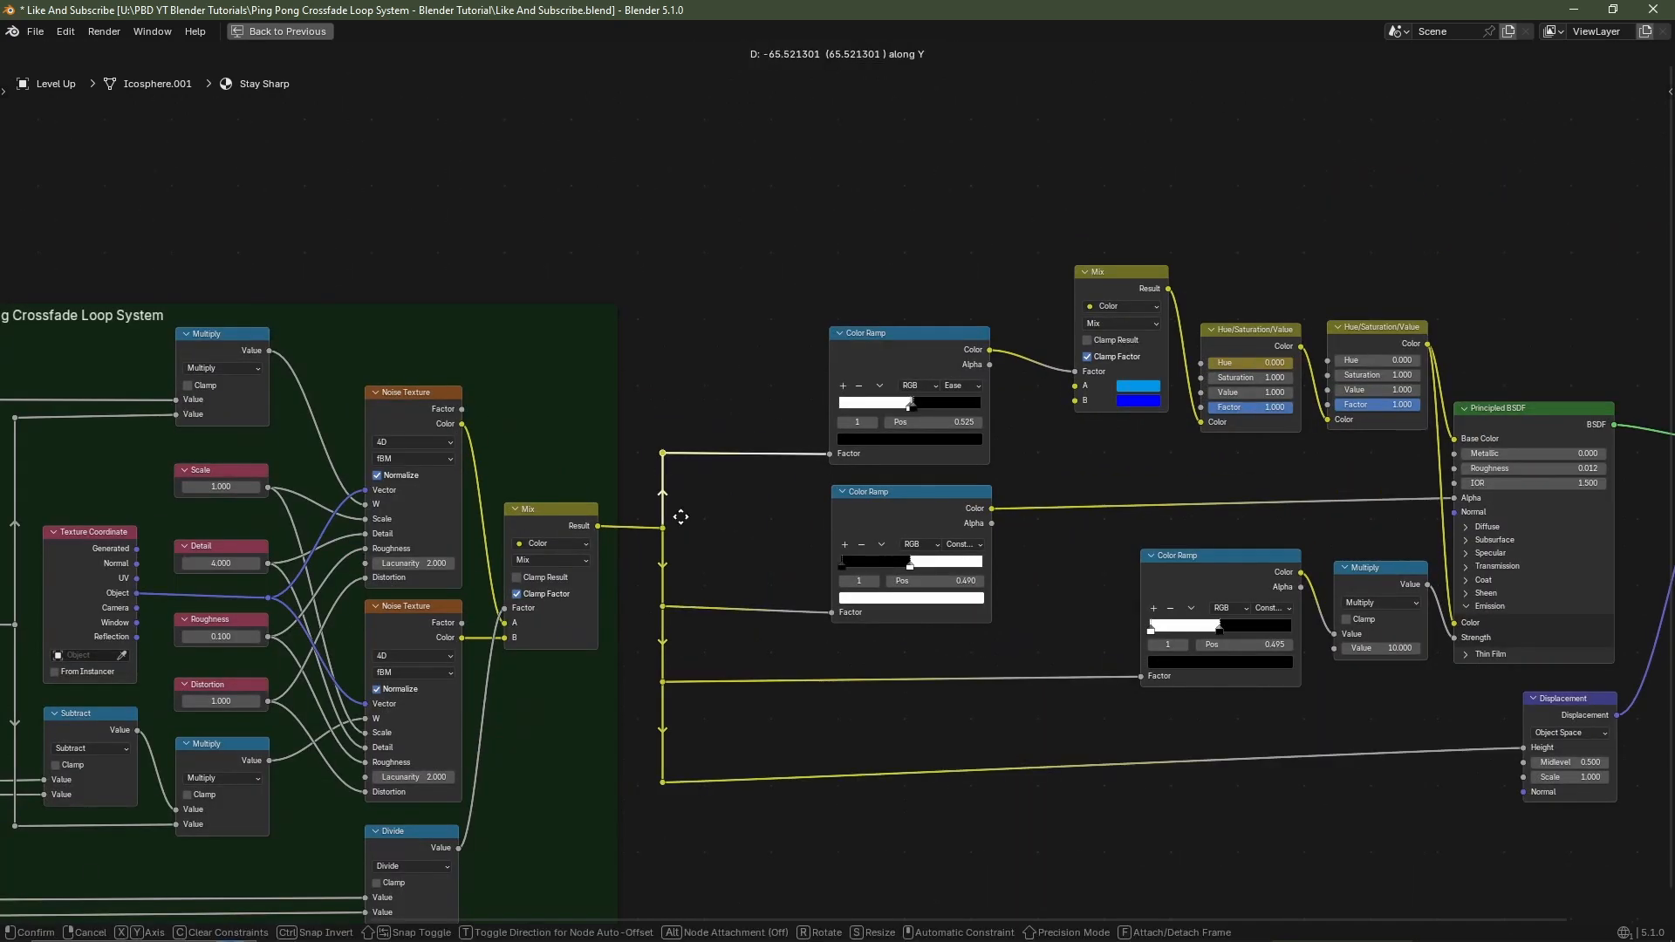
{"action": "left_click_drag", "start_coordinate": [663, 782], "coordinate": [663, 752]}
Rearrange the color Mix and the shader output nodes into a tidy row and frame the whole node tree.
{"action": "left_click_drag", "start_coordinate": [1100, 291], "coordinate": [1050, 276]}
{"action": "middle_click_drag", "start_coordinate": [1309, 437], "coordinate": [841, 401]}
{"action": "left_click_drag", "start_coordinate": [1279, 391], "coordinate": [1230, 382]}
{"action": "key", "text": "Home"}
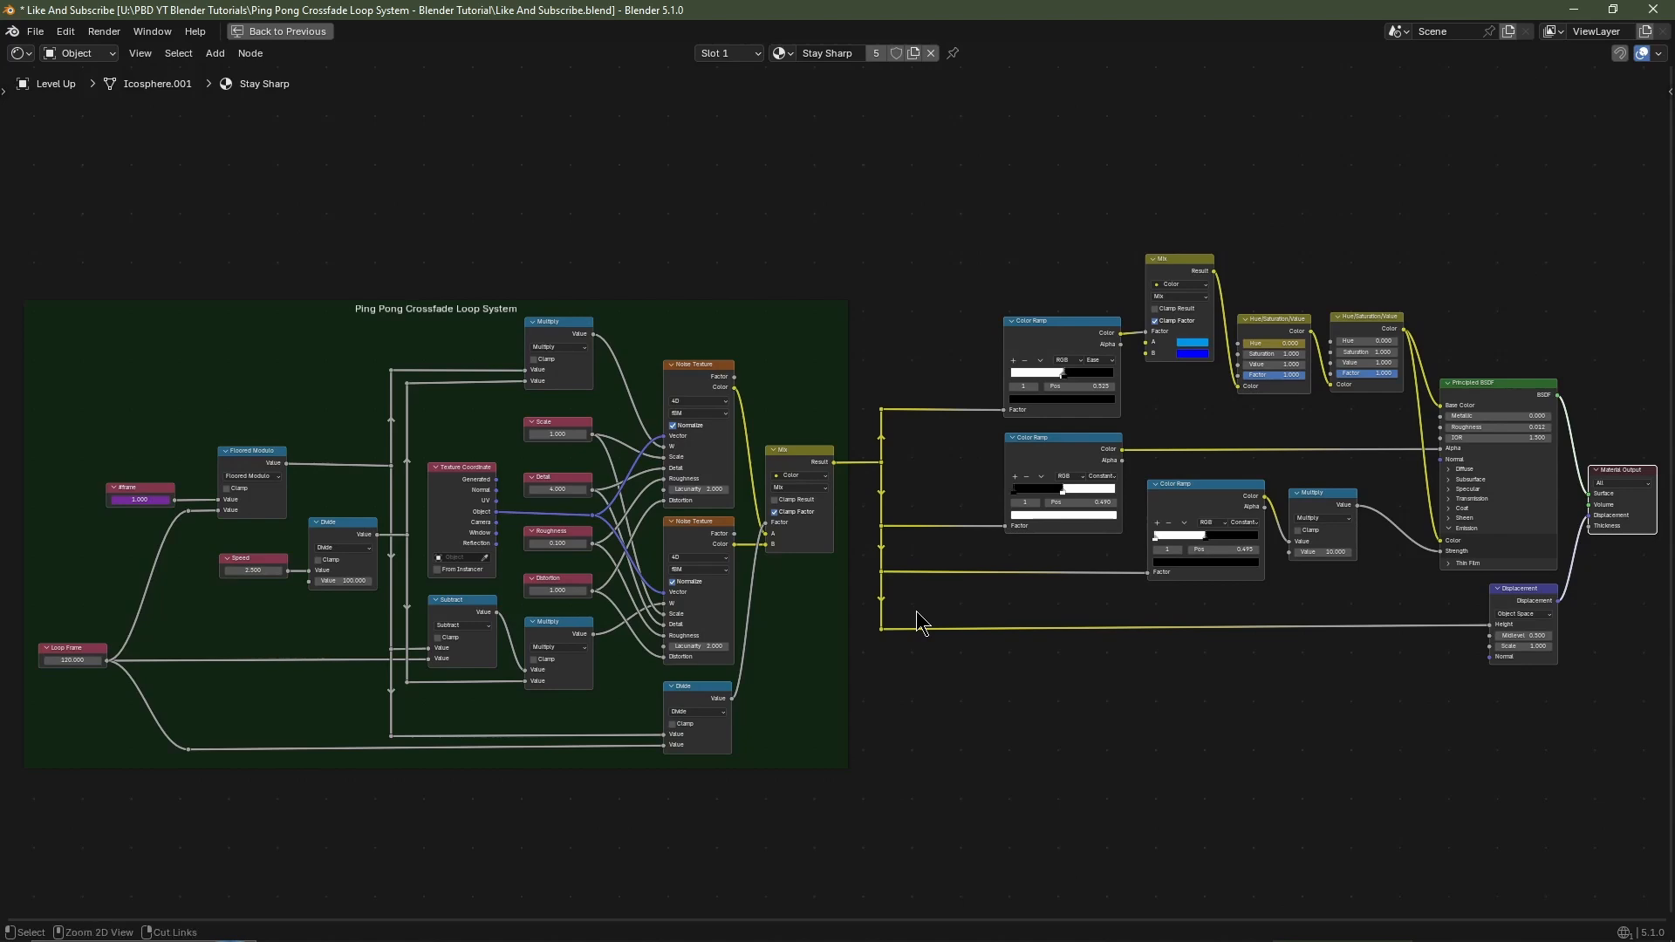
Restore the full workspace layout and review the Cycles sampling, light path and caustics settings.
{"action": "key", "text": "ctrl+space"}
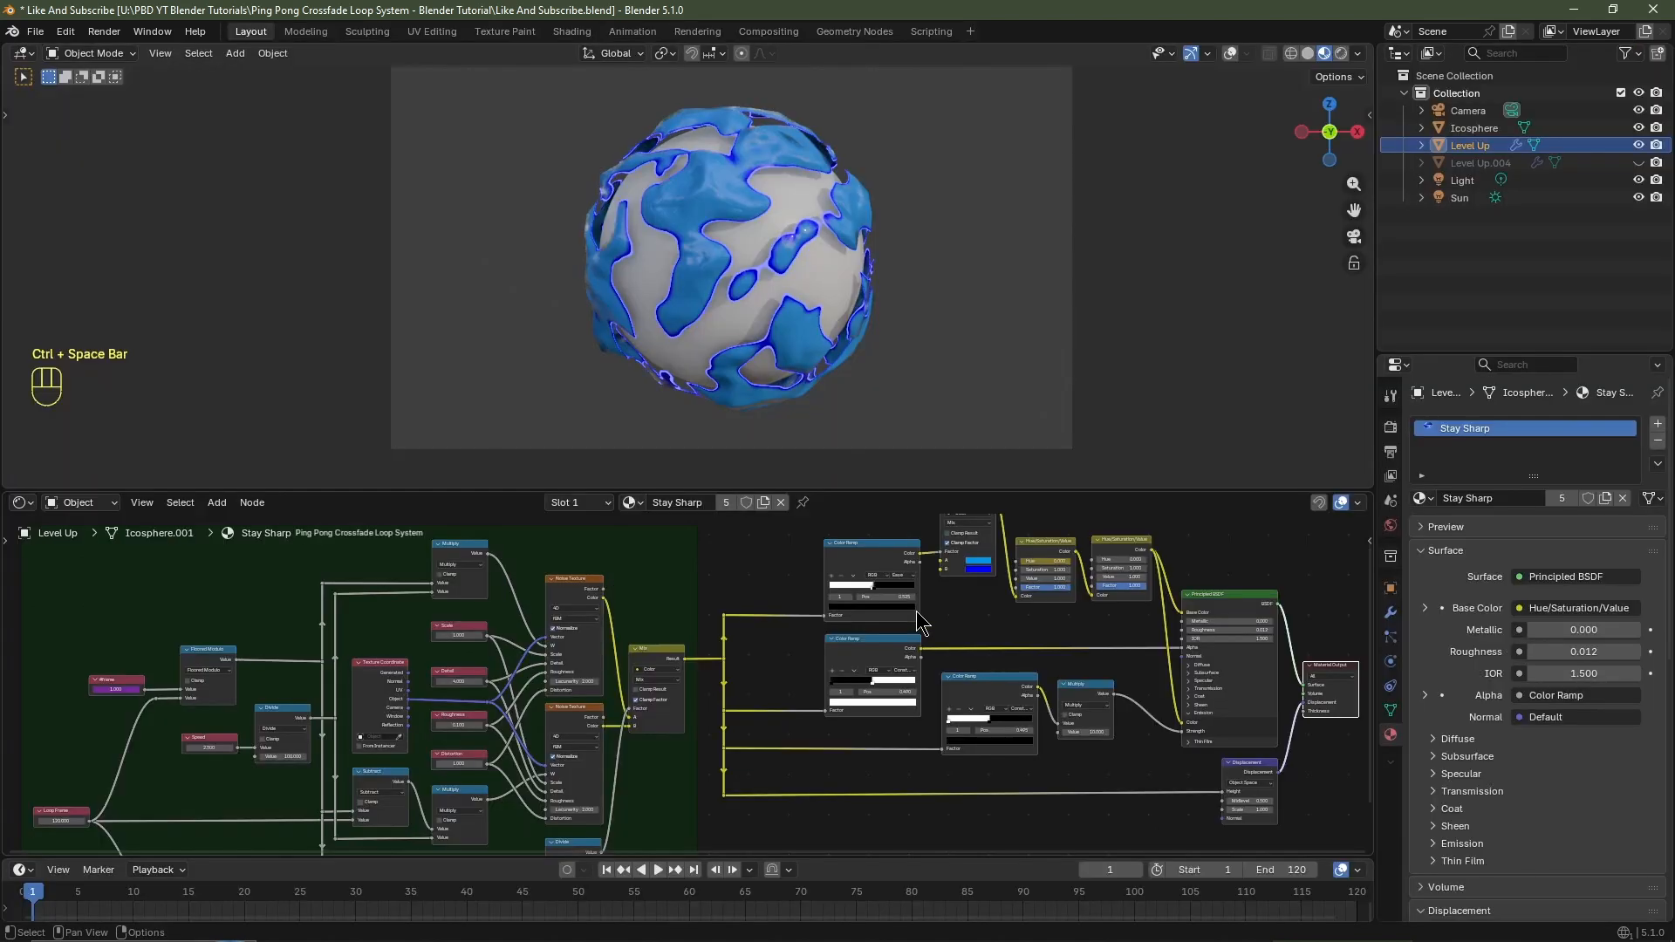
{"action": "left_click", "coordinate": [1388, 432]}
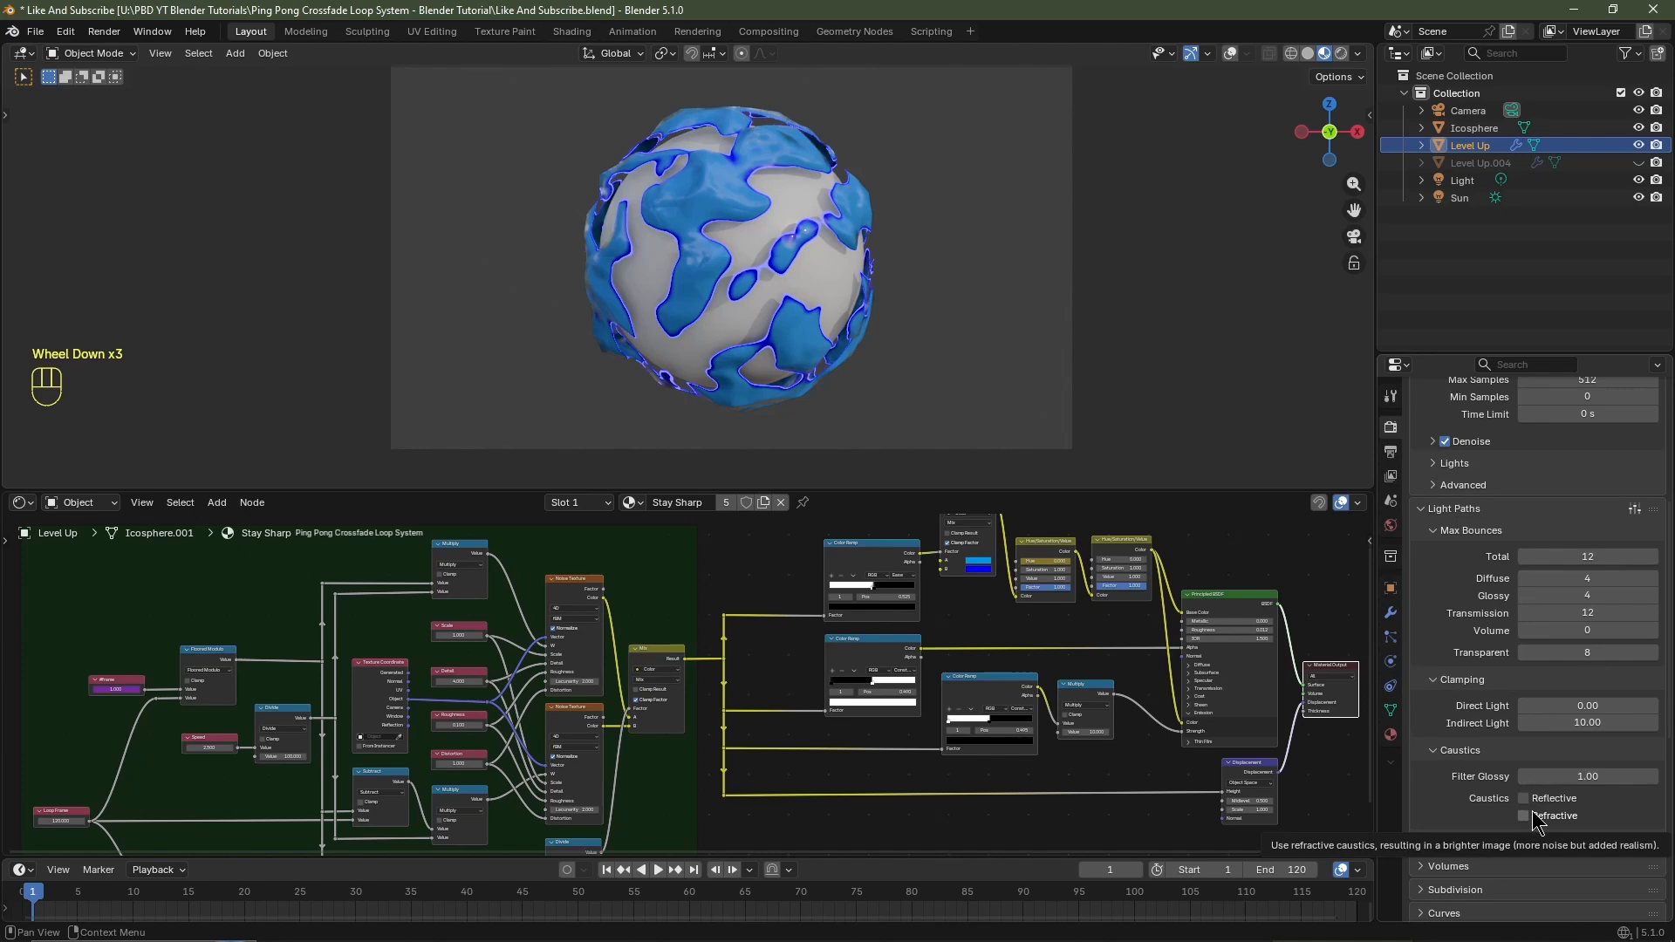
{"action": "scroll", "coordinate": [1535, 815], "scroll_direction": "up", "scroll_amount": 8}
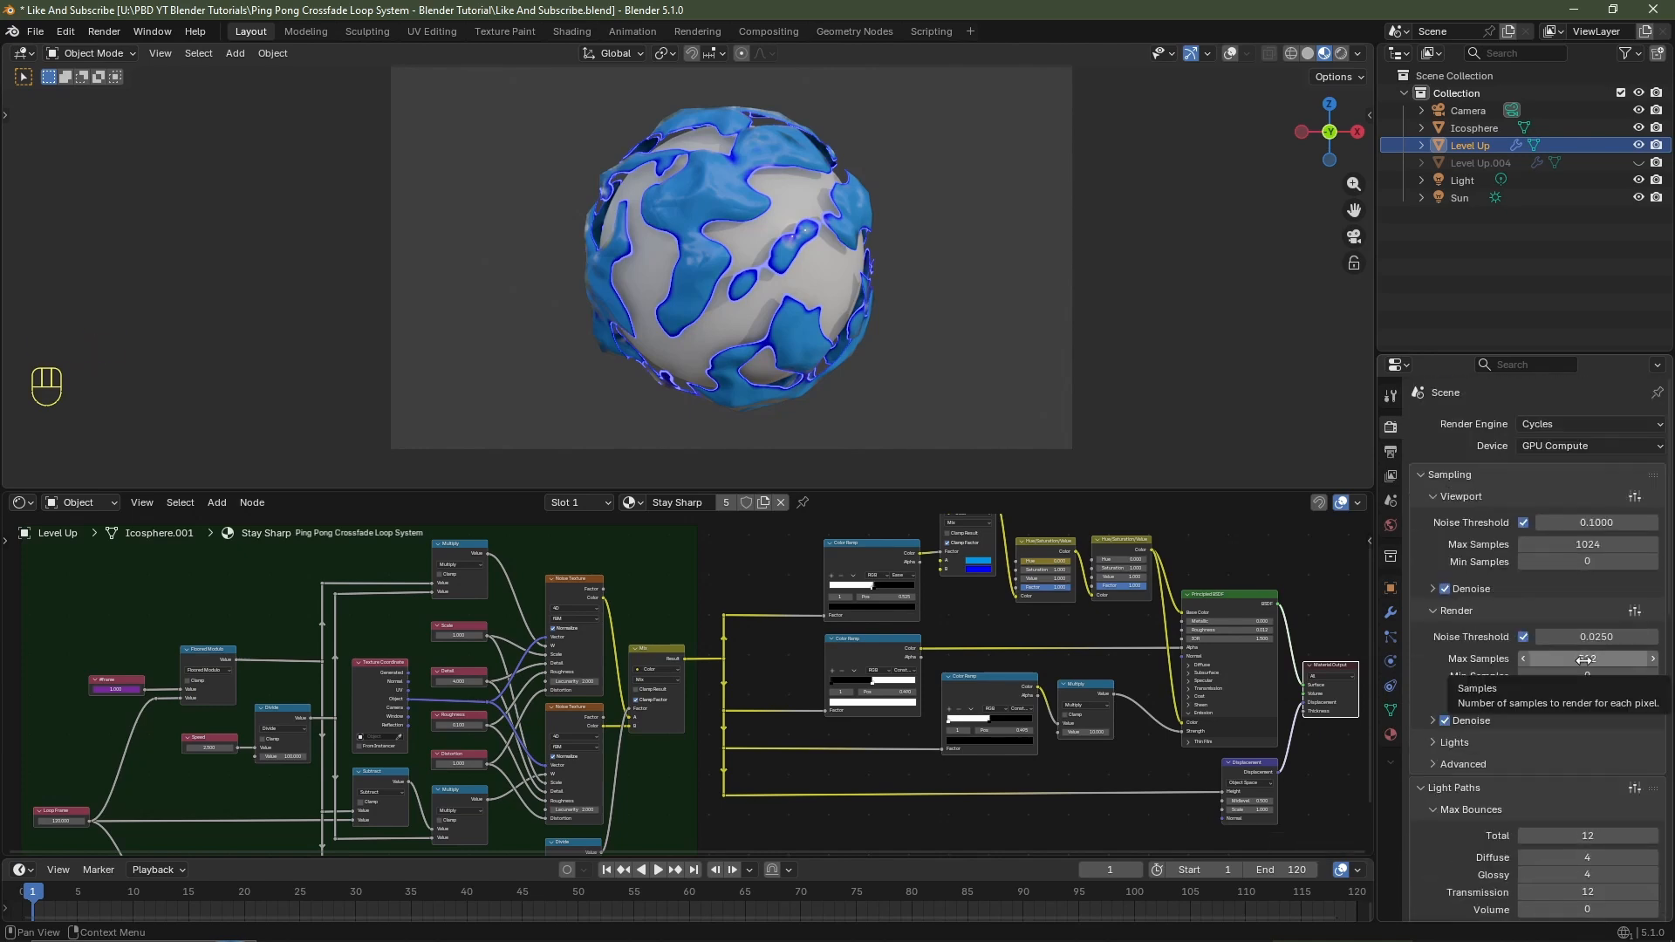
Review the PNG output settings and accept the Level Up folder as the render output location.
{"action": "left_click", "coordinate": [1392, 452]}
{"action": "scroll", "coordinate": [1415, 457], "scroll_direction": "down", "scroll_amount": 2}
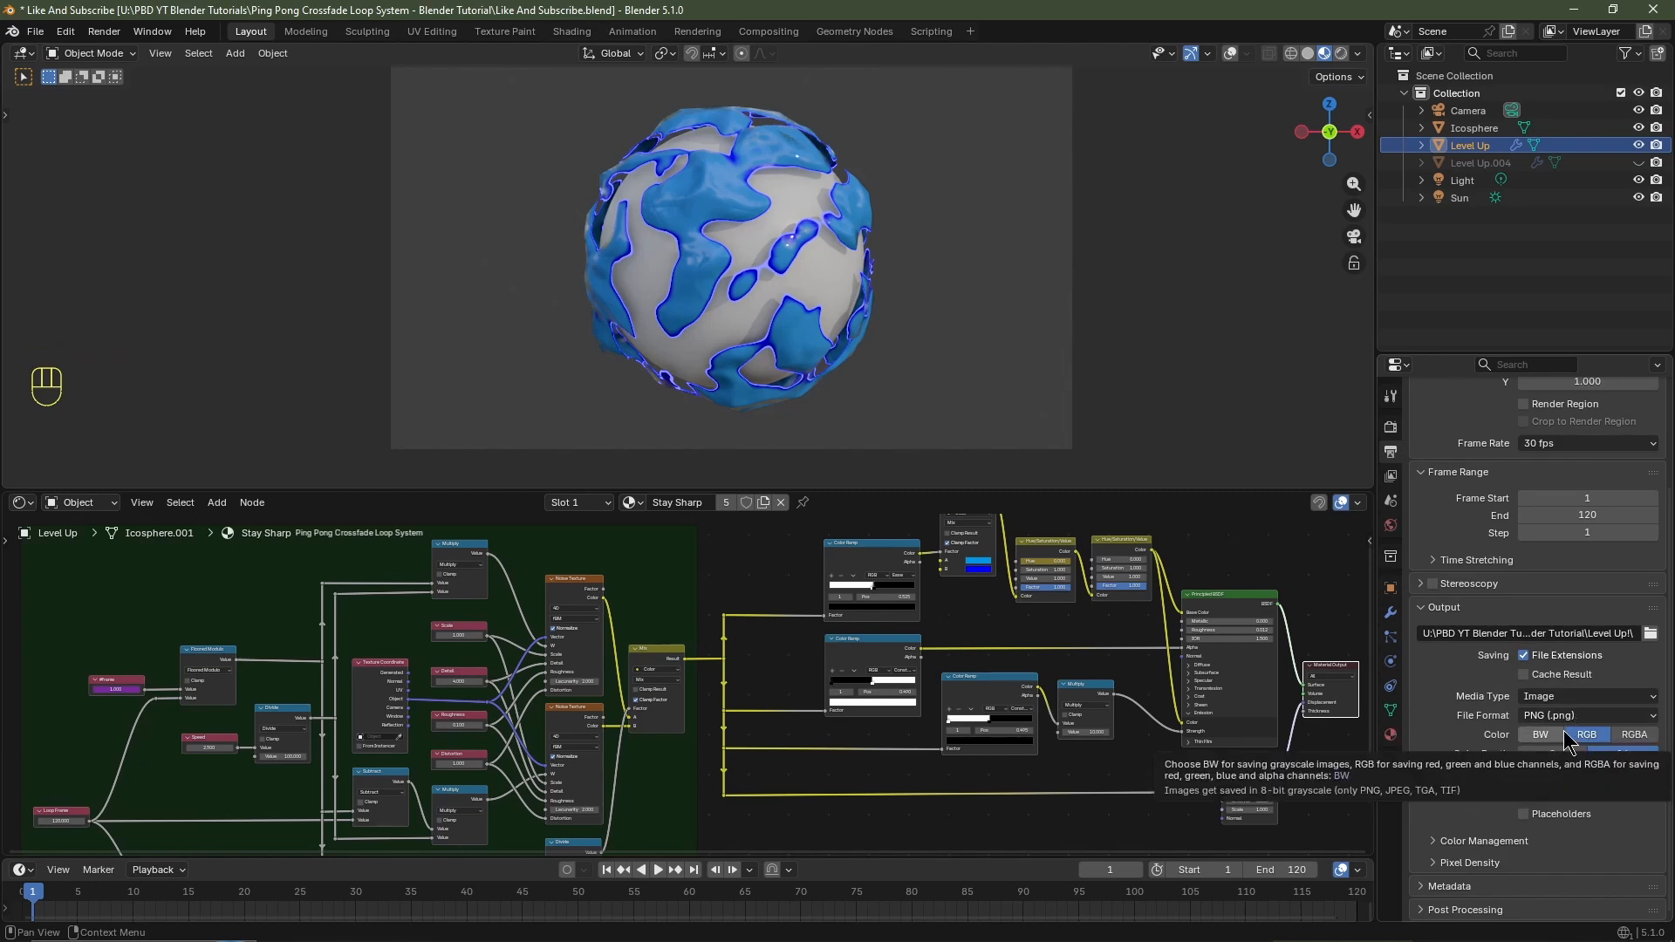
{"action": "left_click", "coordinate": [1651, 635]}
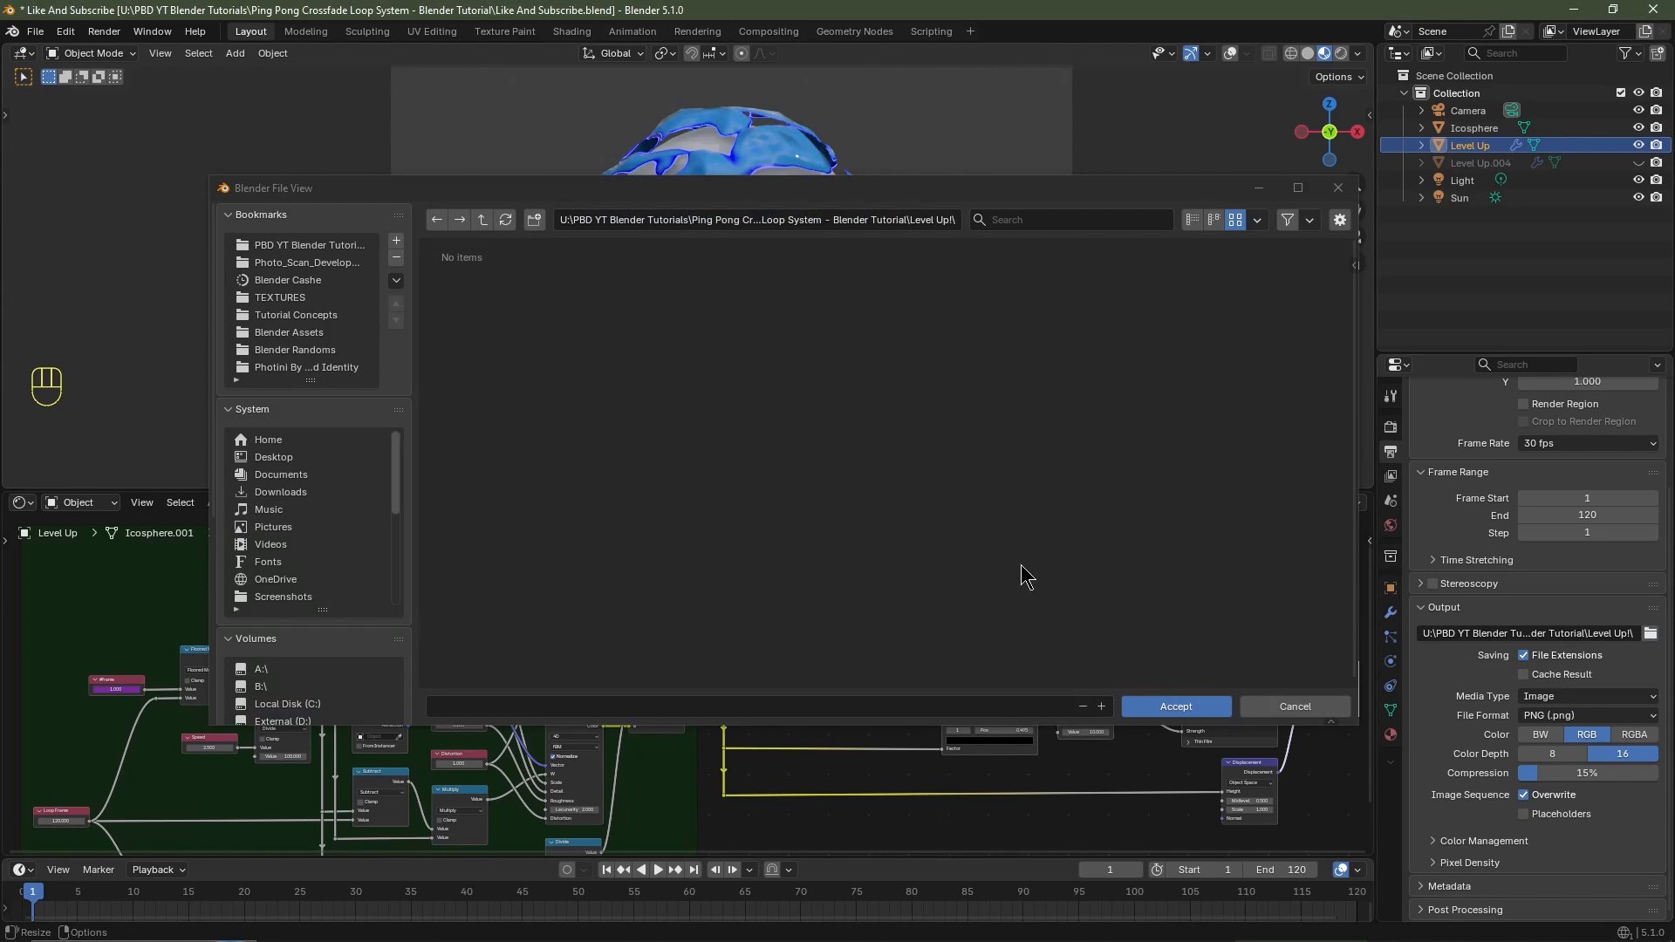
{"action": "left_click", "coordinate": [1180, 704]}
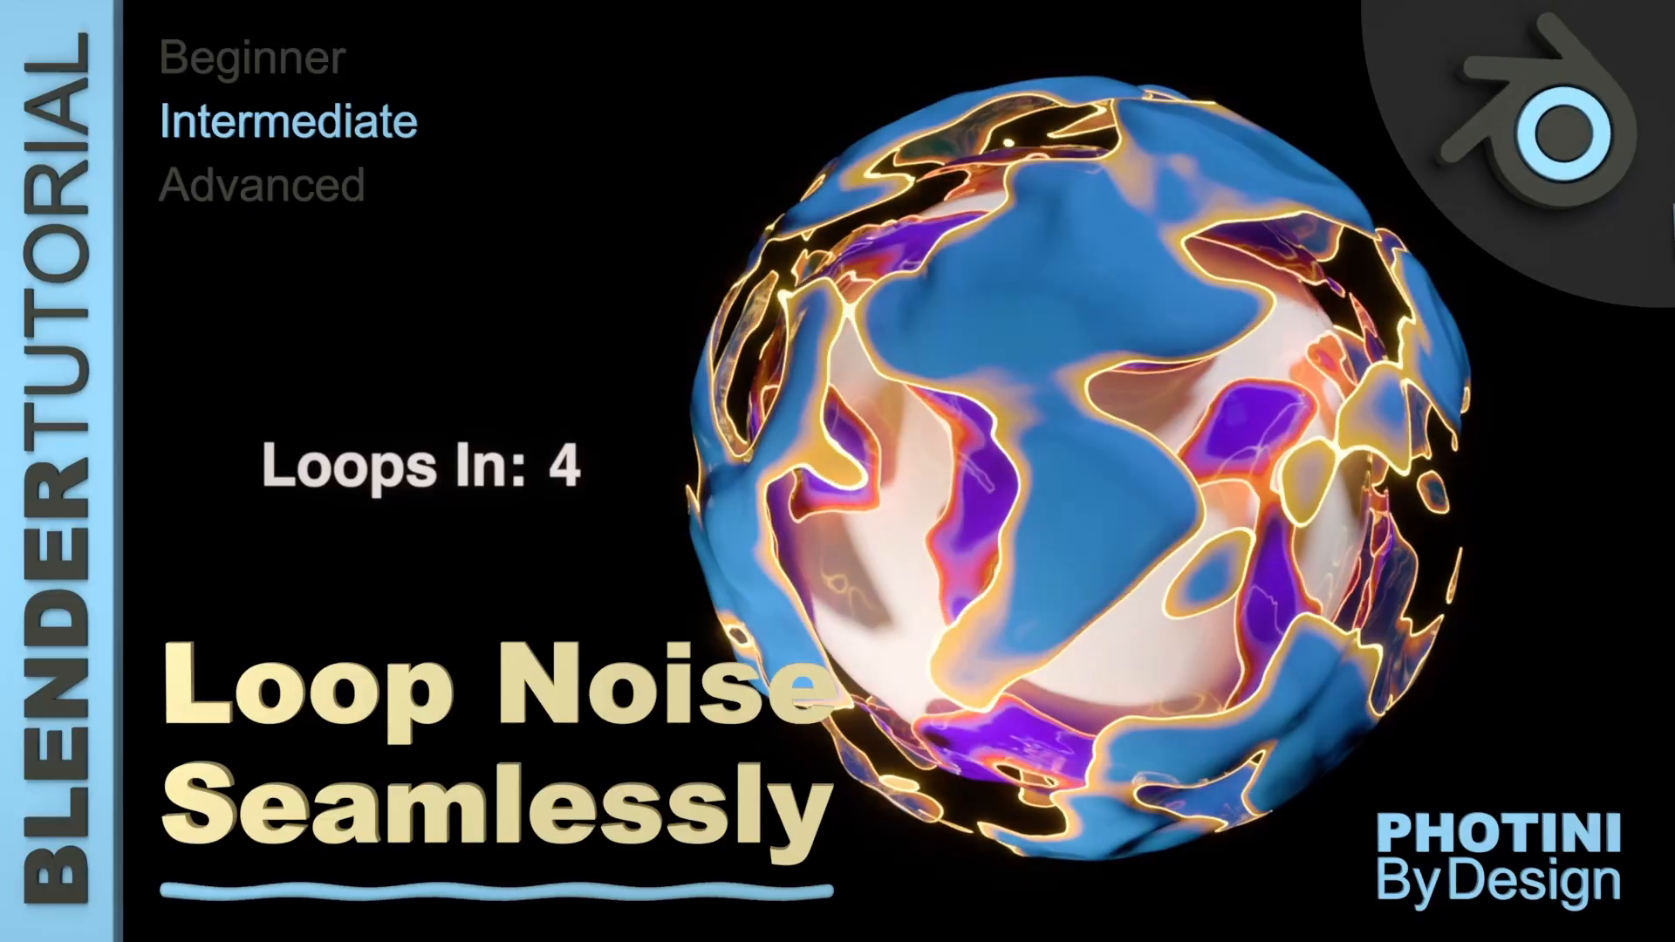